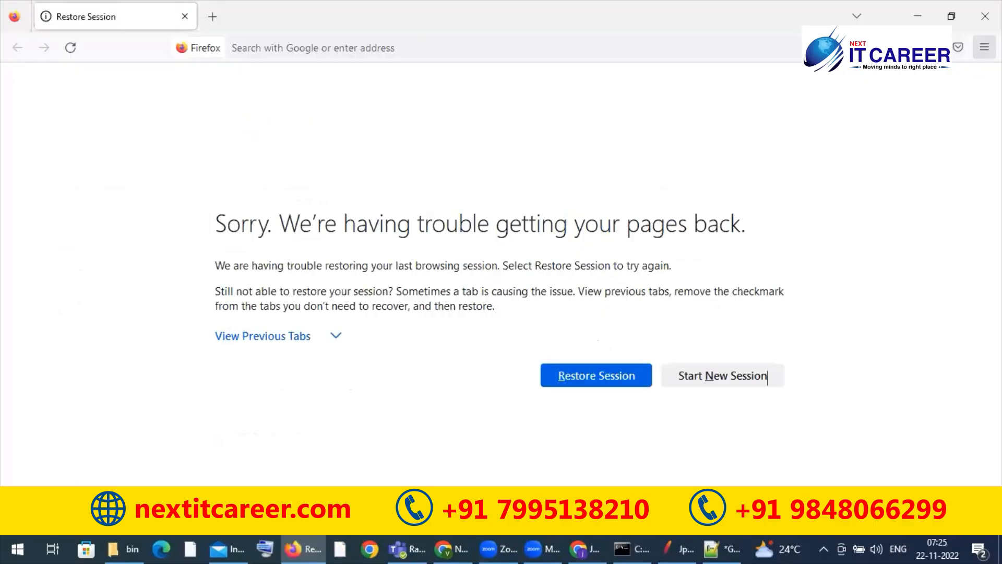
Step: Open the Firefox settings, search them for "cert", and view the certificates
left_click(984, 47)
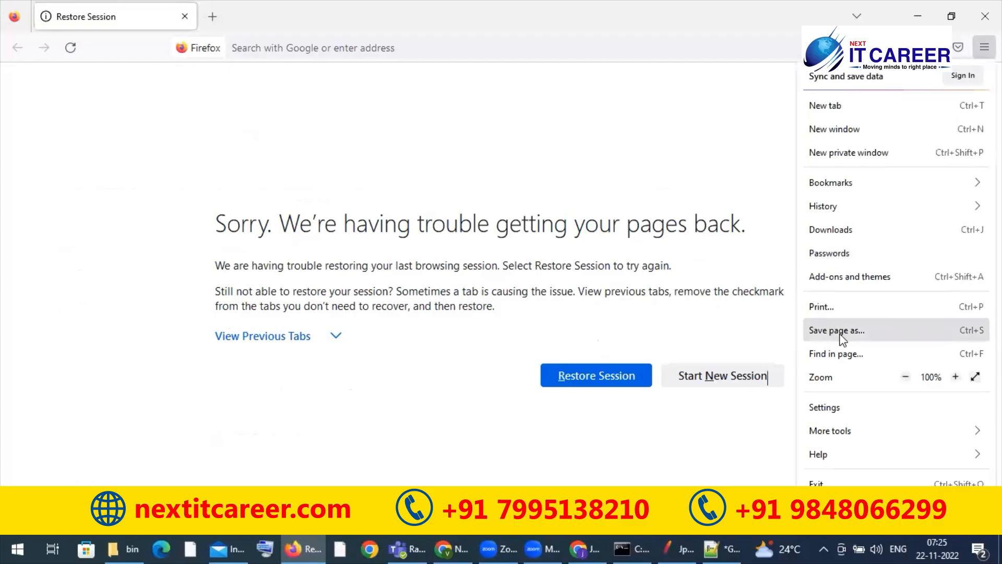
left_click(822, 406)
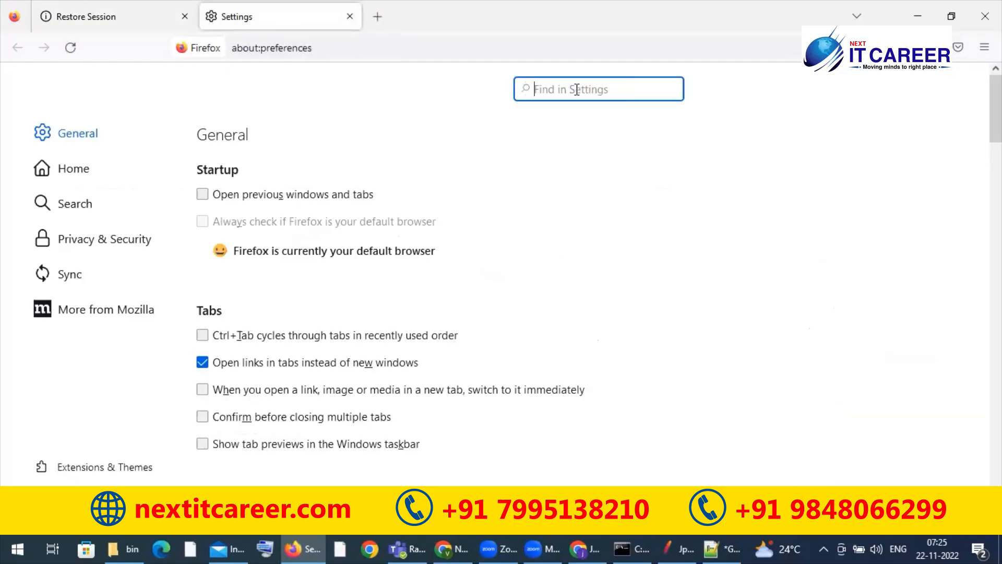
type("cert")
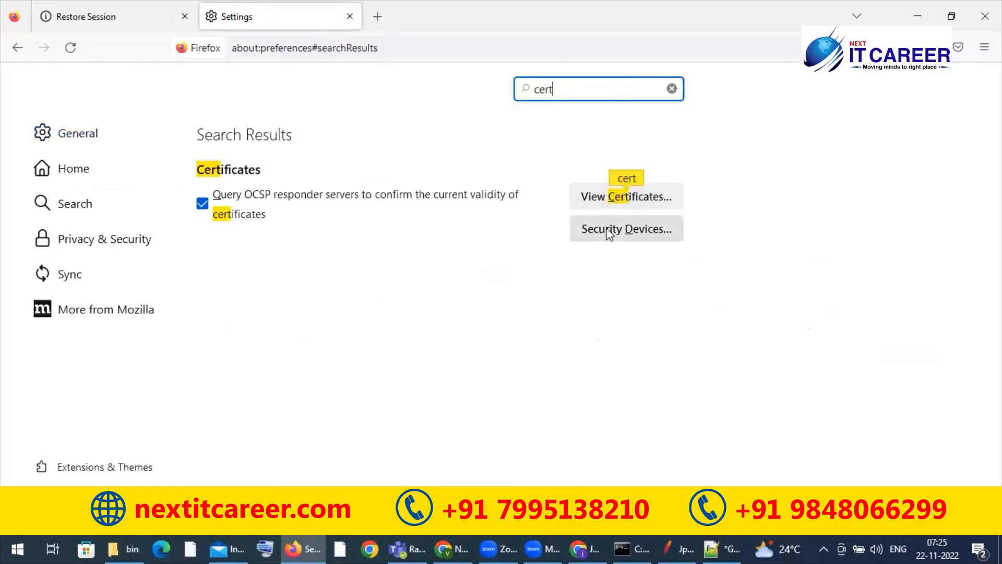
left_click(610, 206)
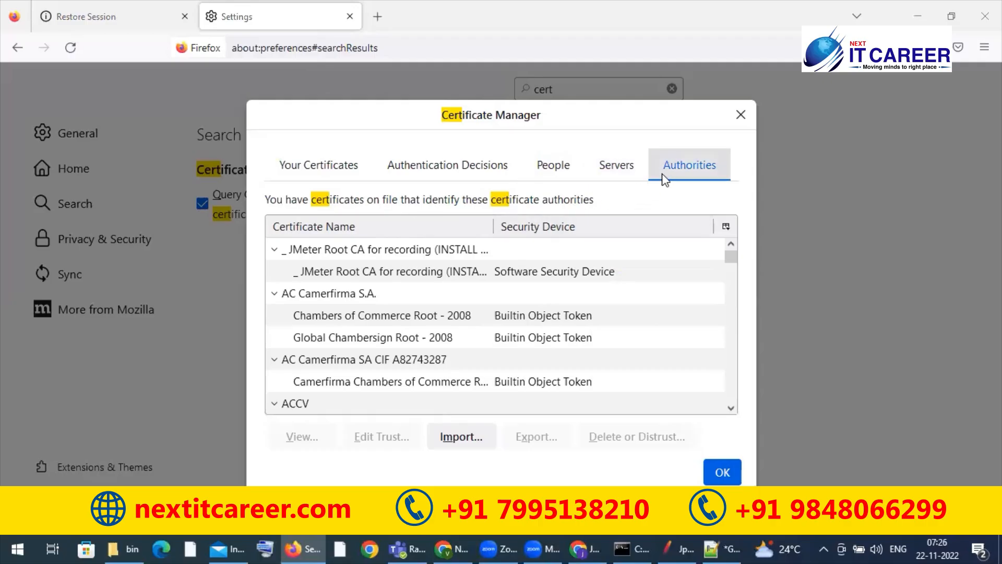
Step: Look through the certificate categories, from personal certificates to servers, and return to the authorities list
left_click(465, 171)
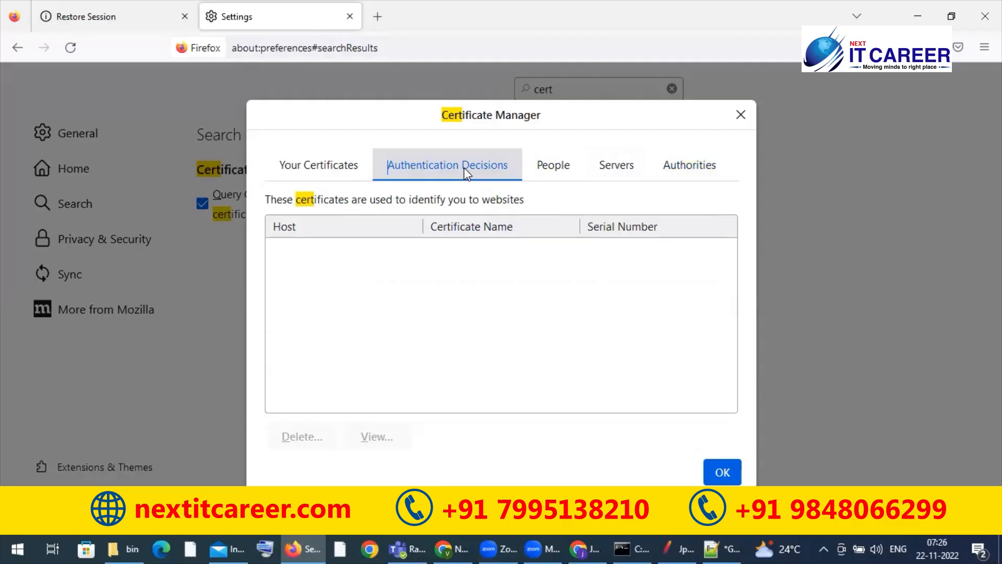
left_click(301, 177)
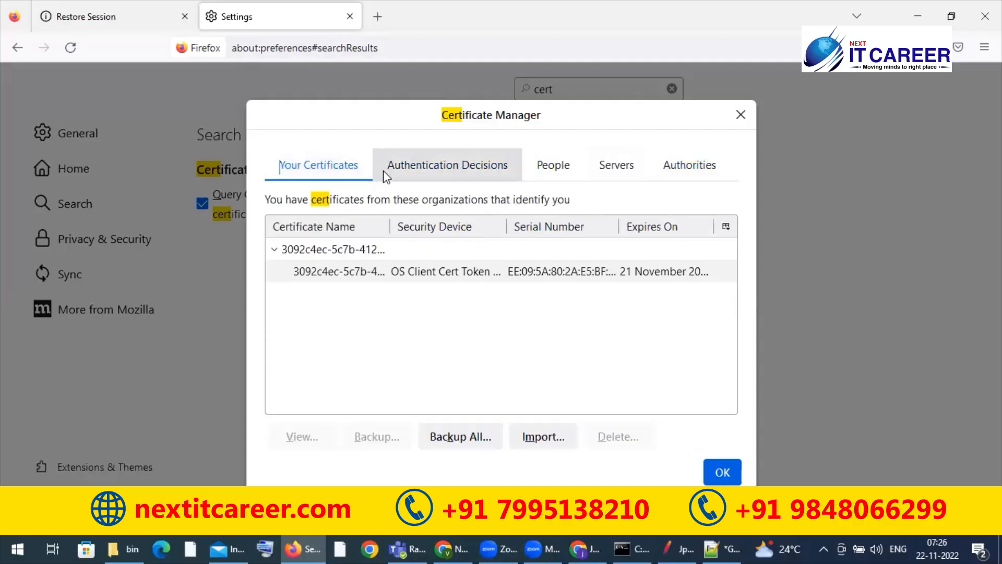
left_click(449, 166)
left_click(546, 166)
left_click(621, 166)
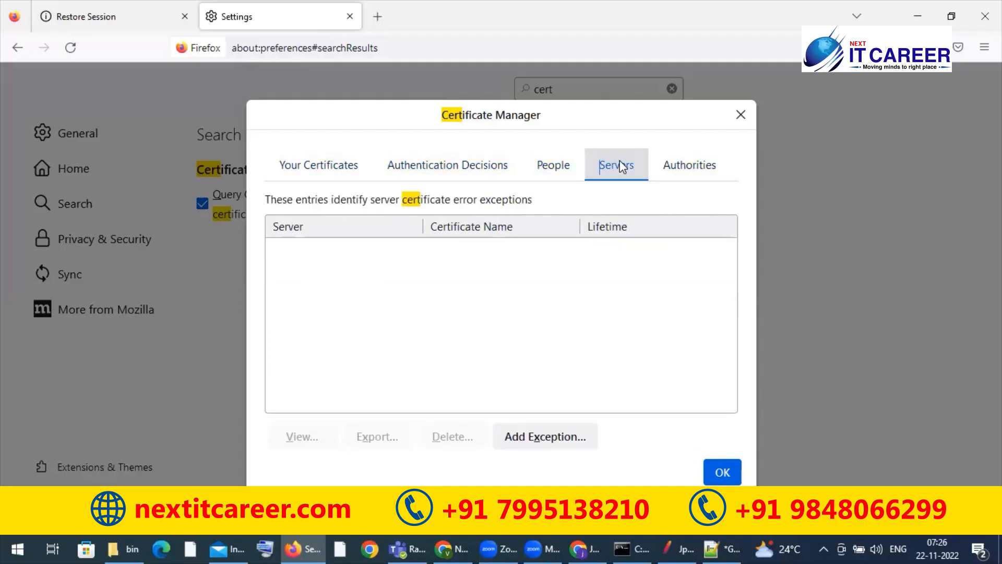
left_click(674, 168)
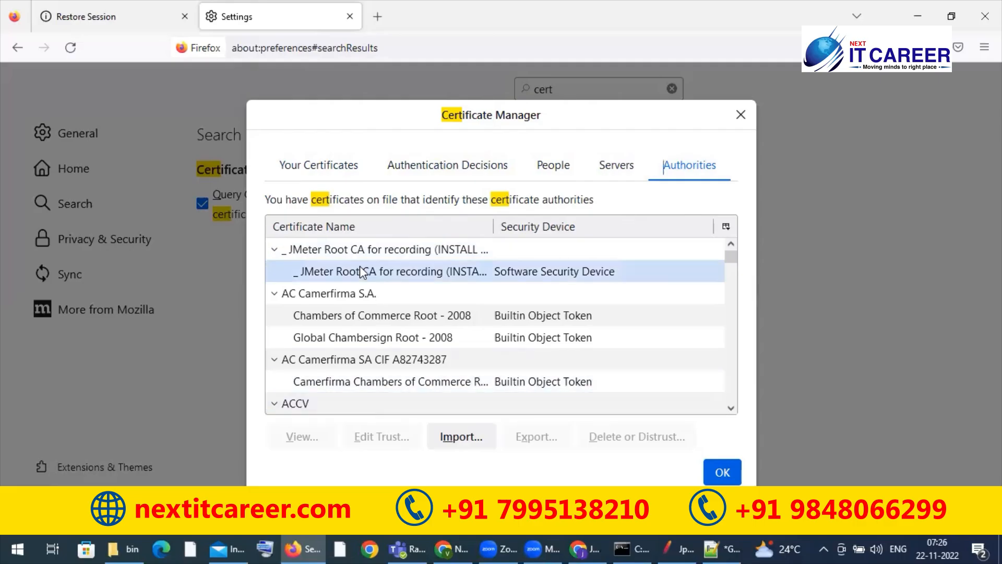
Step: Delete the existing JMeter Root CA for recording certificate from the authorities list
left_click(373, 253)
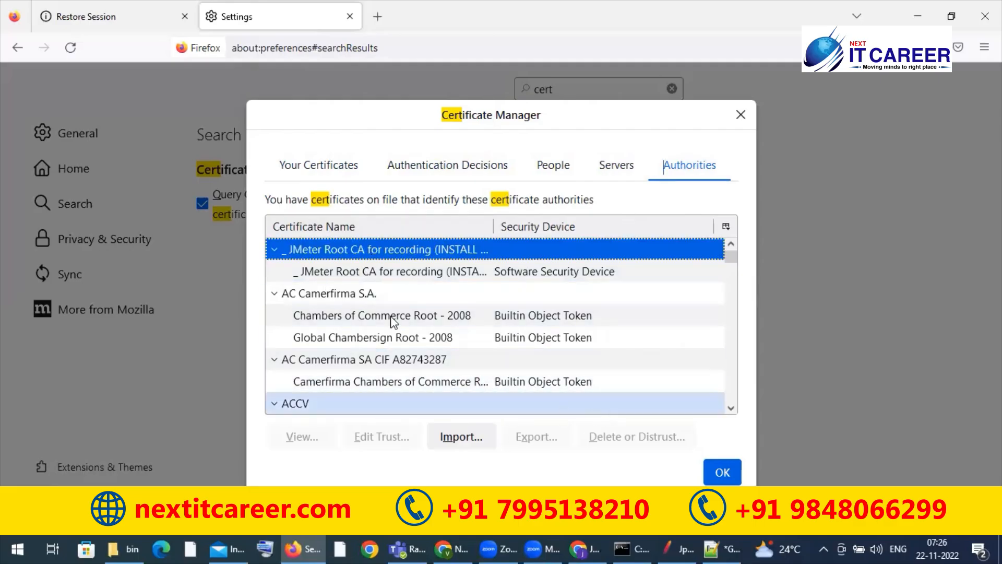
left_click(371, 268)
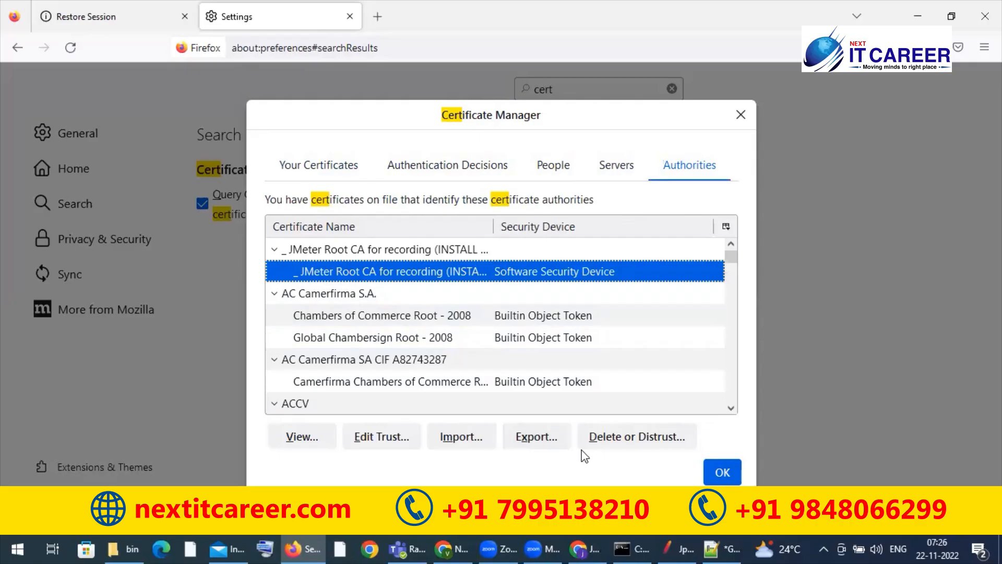
left_click(600, 437)
left_click(610, 361)
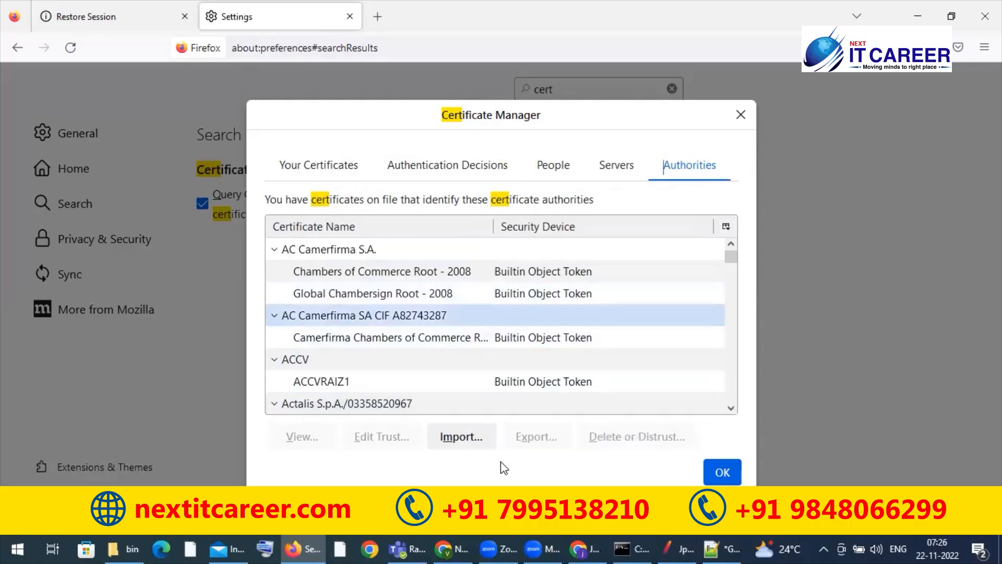
Step: Import the ApacheJMeterTemporaryRootCA certificate from the bin folder of apache-jmeter-5.5 on drive E as an authority
left_click(454, 438)
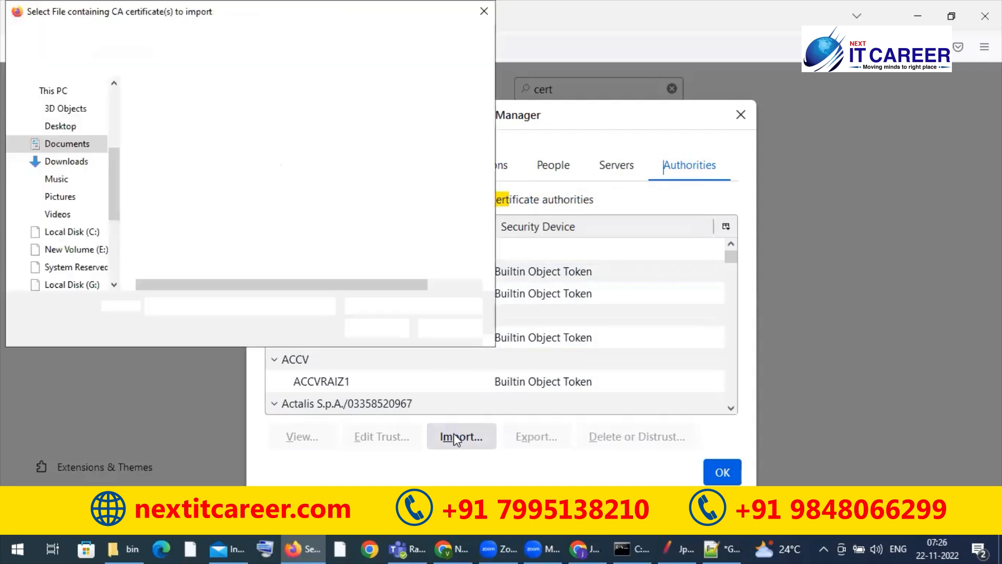
left_click(89, 251)
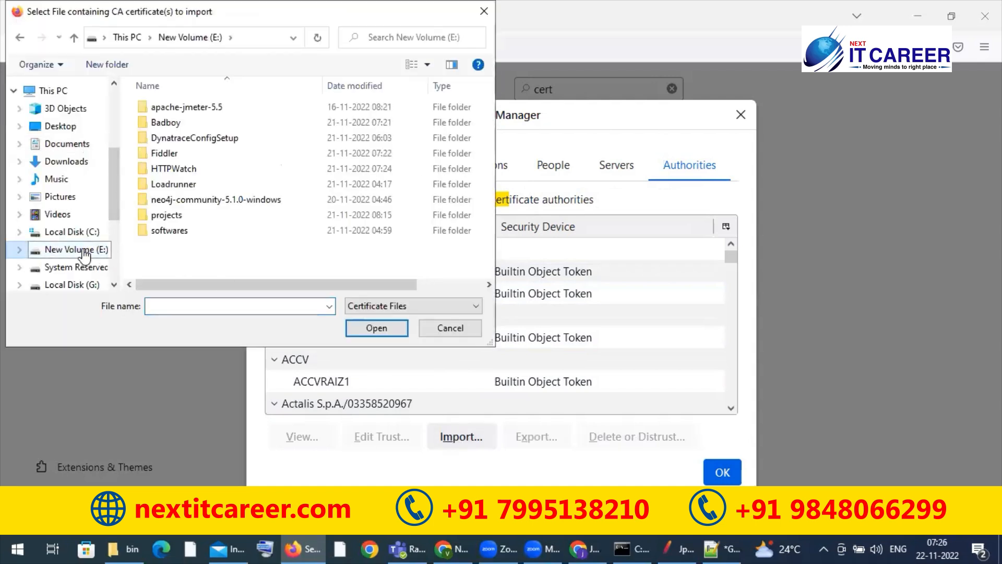
double_click(201, 107)
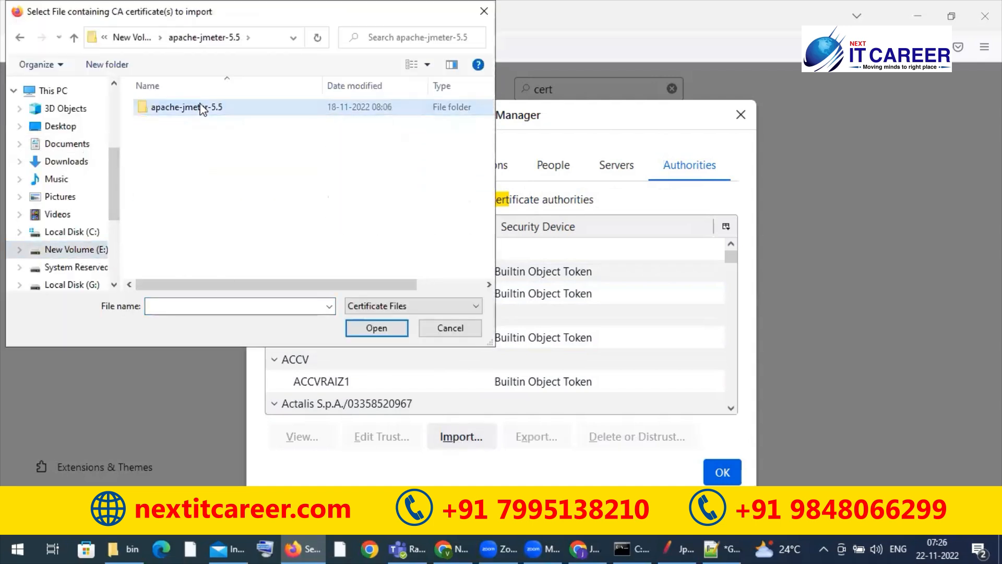
double_click(201, 108)
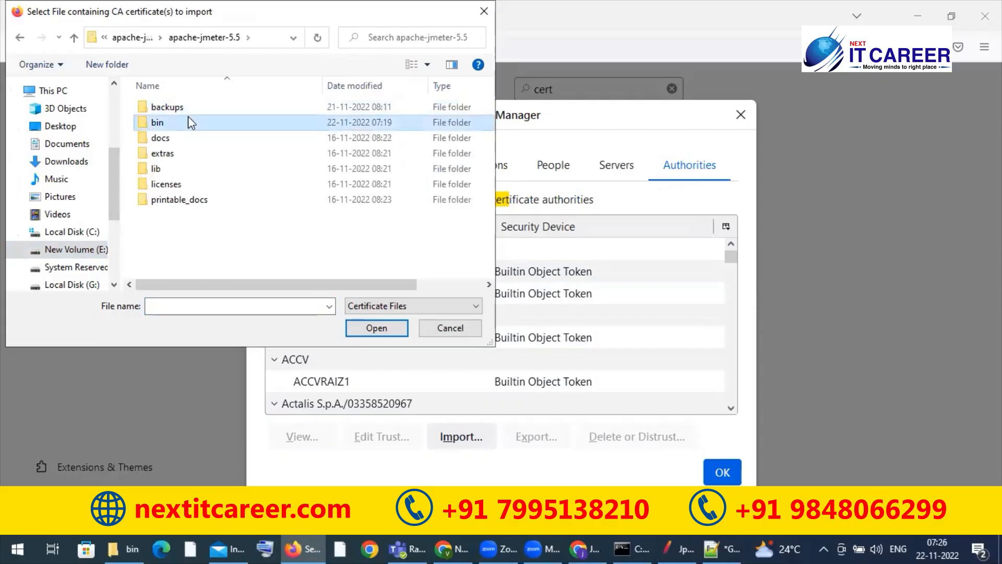
double_click(189, 119)
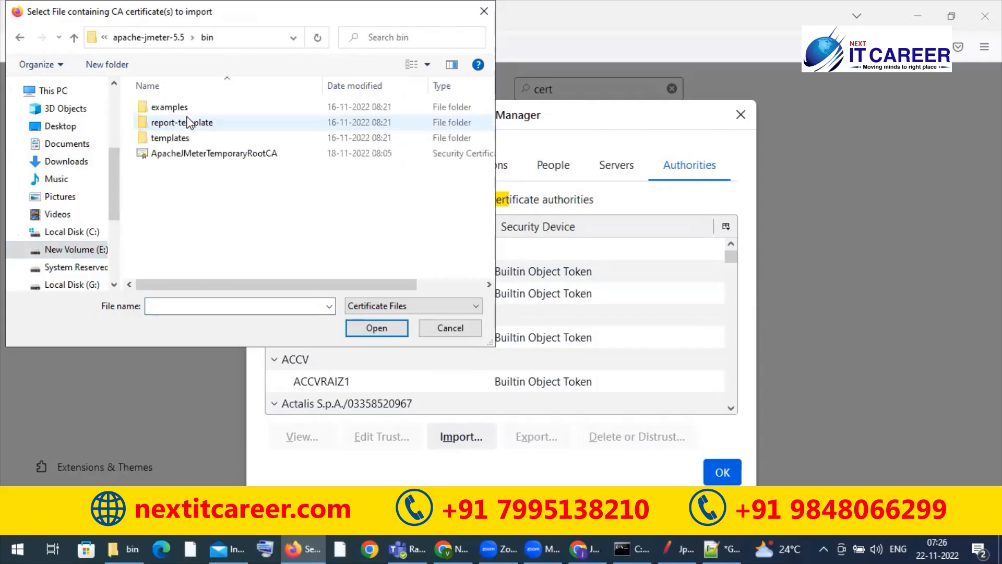
left_click(179, 155)
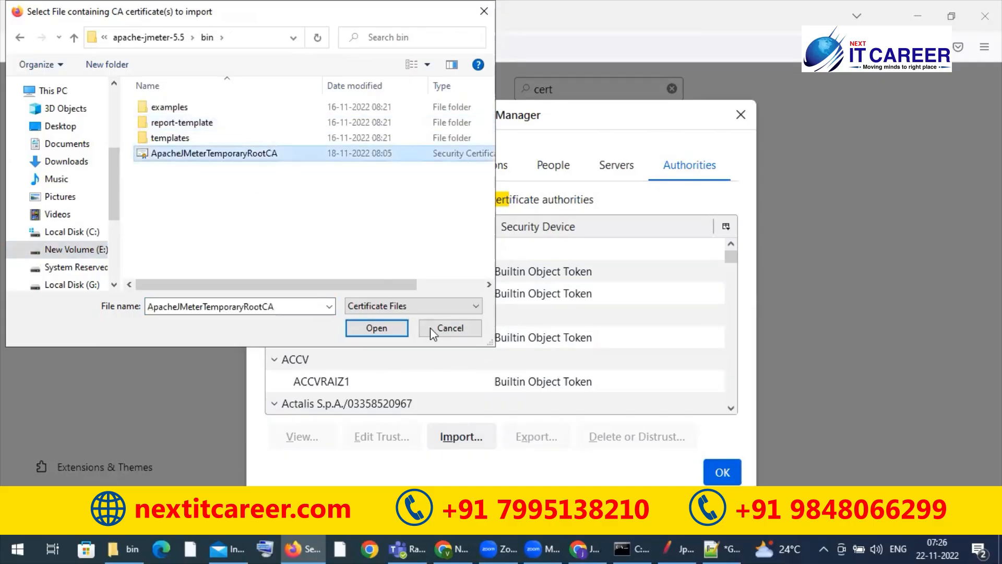
left_click(376, 328)
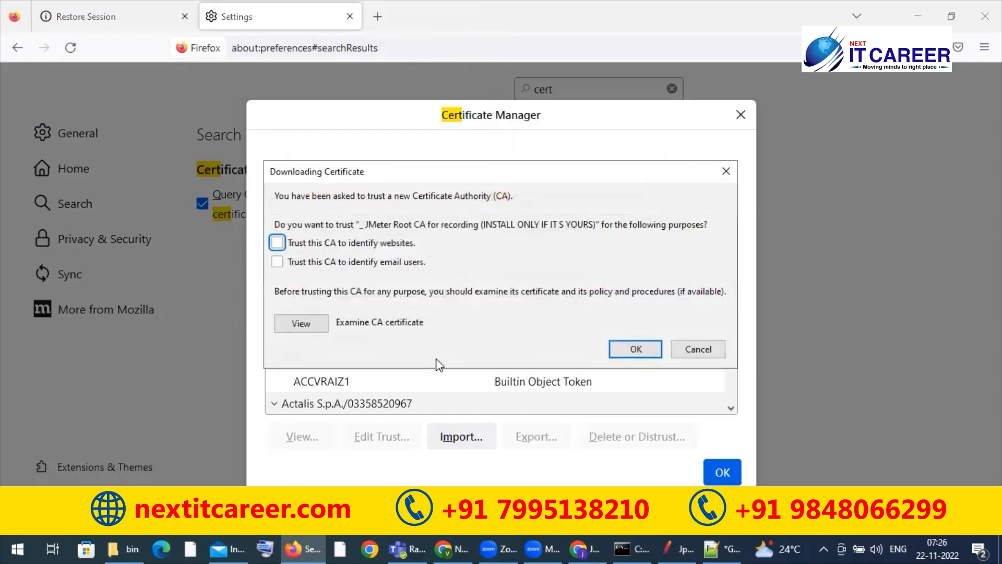
Step: Trust the imported CA to identify websites and email users, and close the Certificate Manager
left_click(278, 244)
left_click(277, 262)
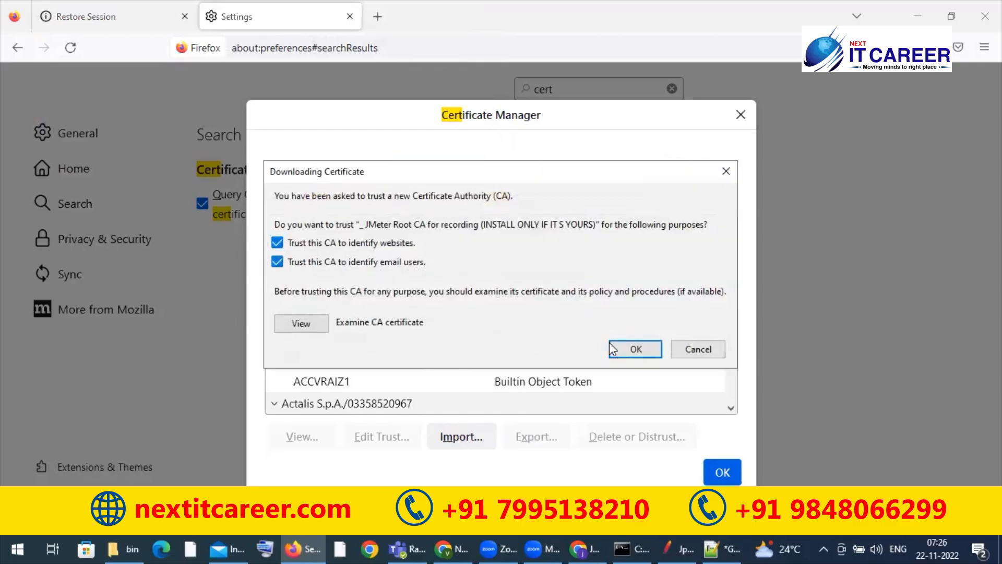
left_click(634, 348)
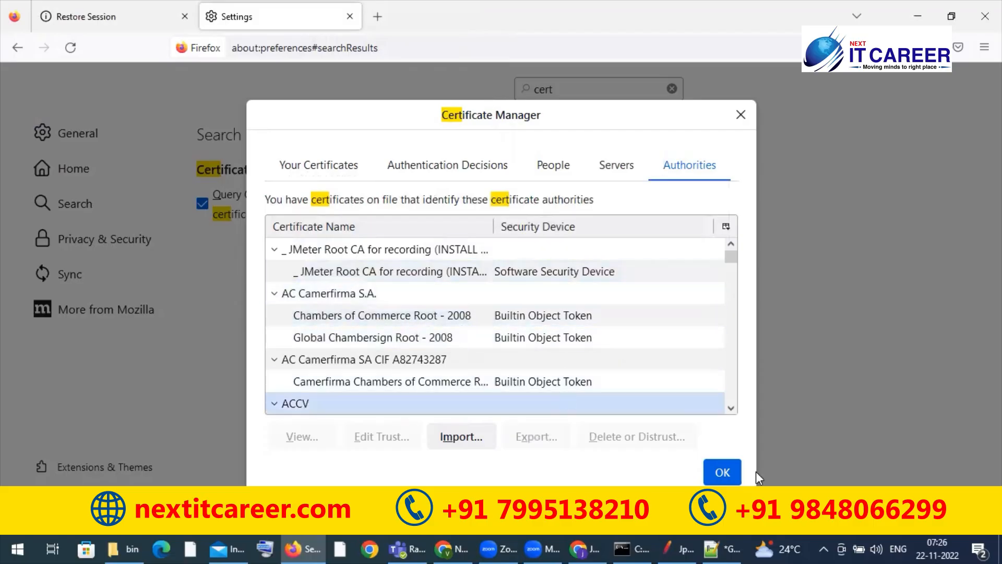
left_click(721, 472)
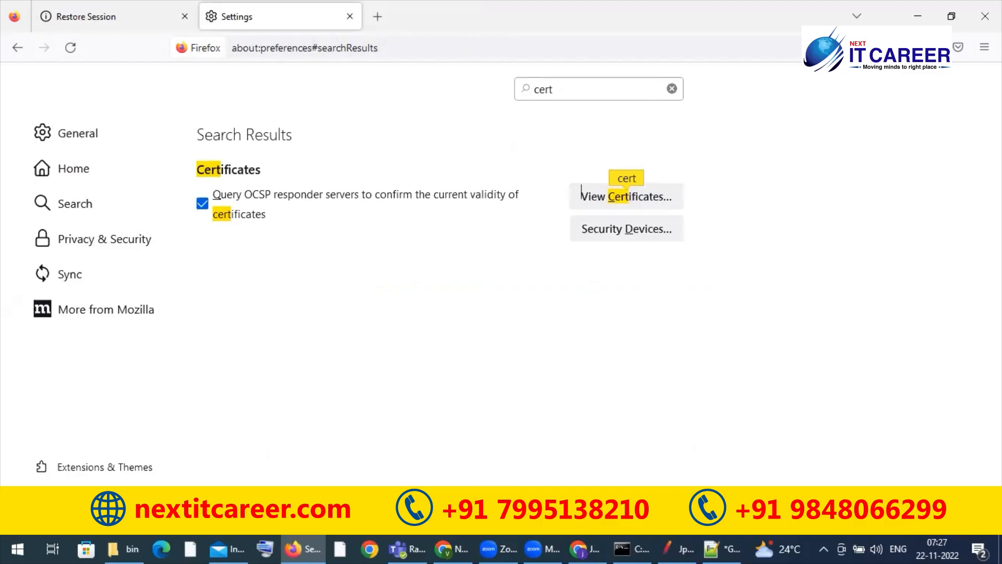
Step: Reopen the Certificate Manager to review the JMeter Root CA entry and the certificate import file chooser without importing anything
left_click(678, 544)
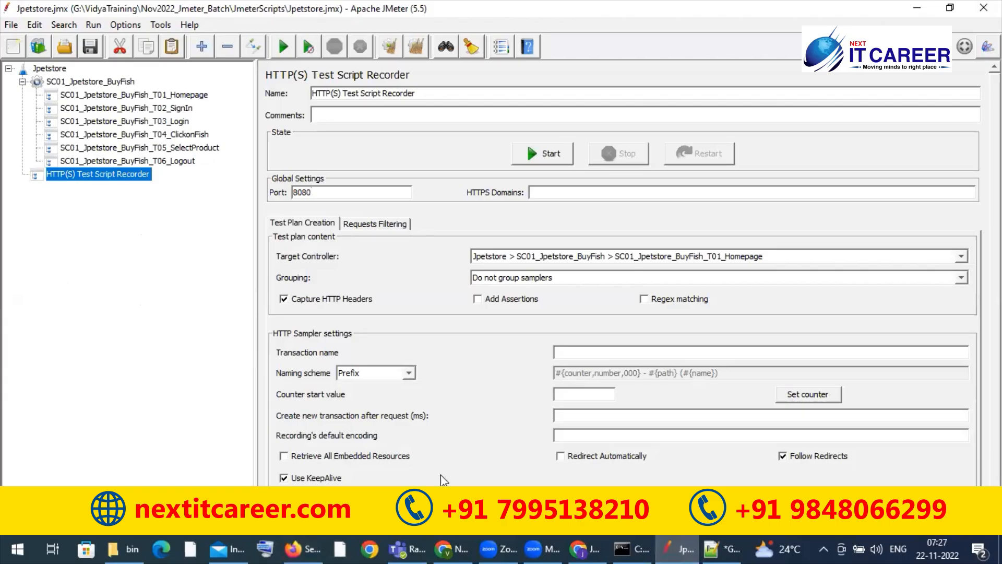
left_click(673, 547)
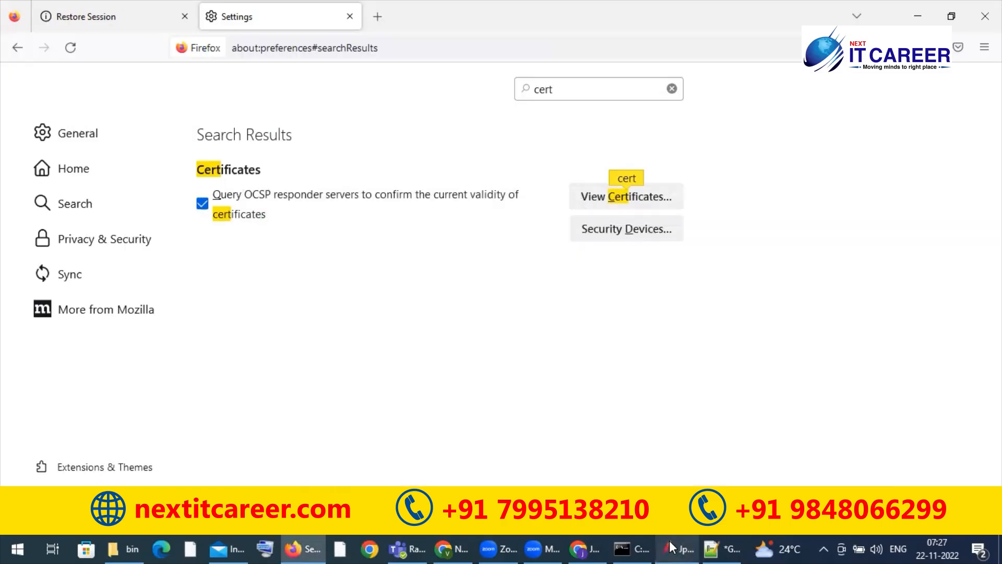
left_click(601, 89)
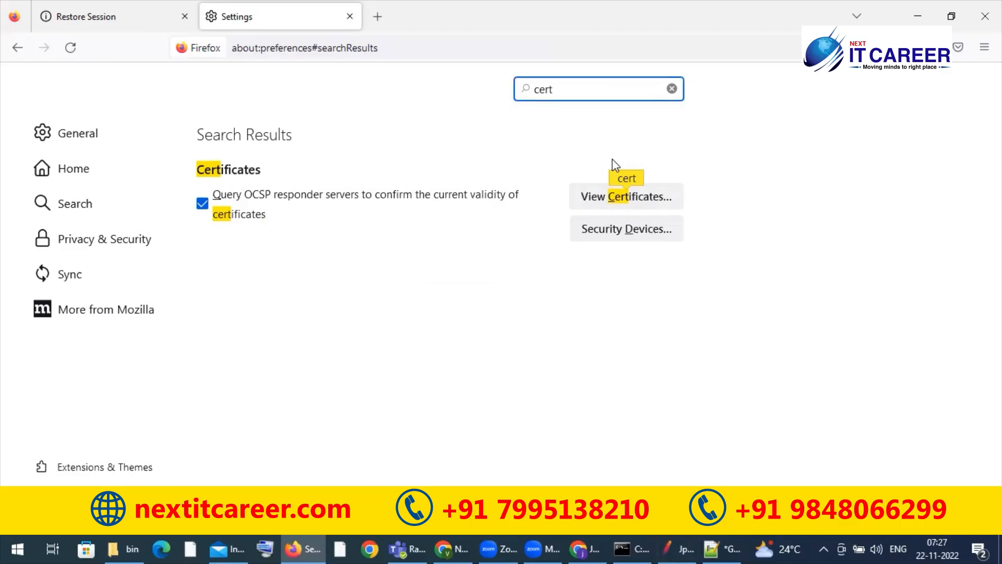
left_click(604, 197)
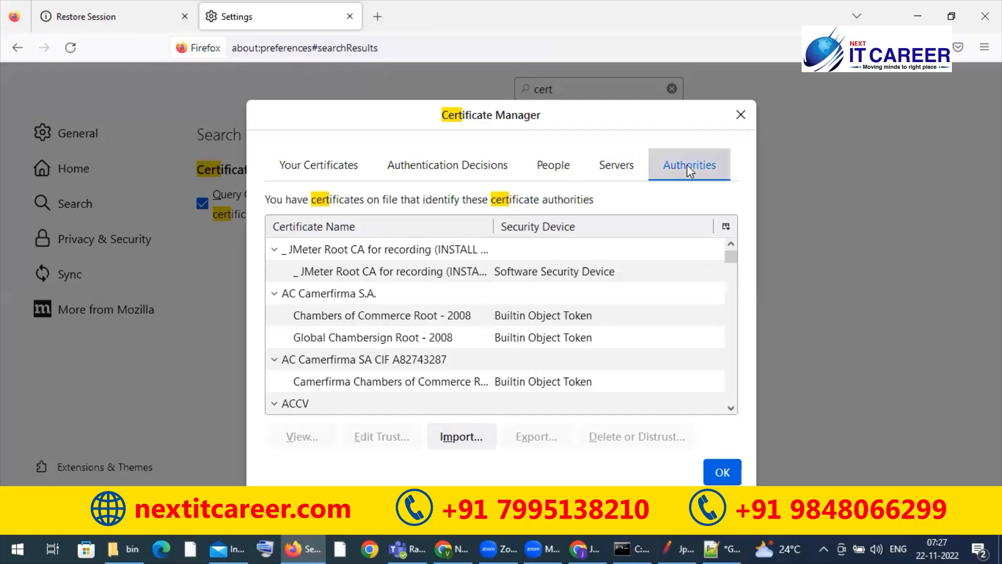
left_click(394, 251)
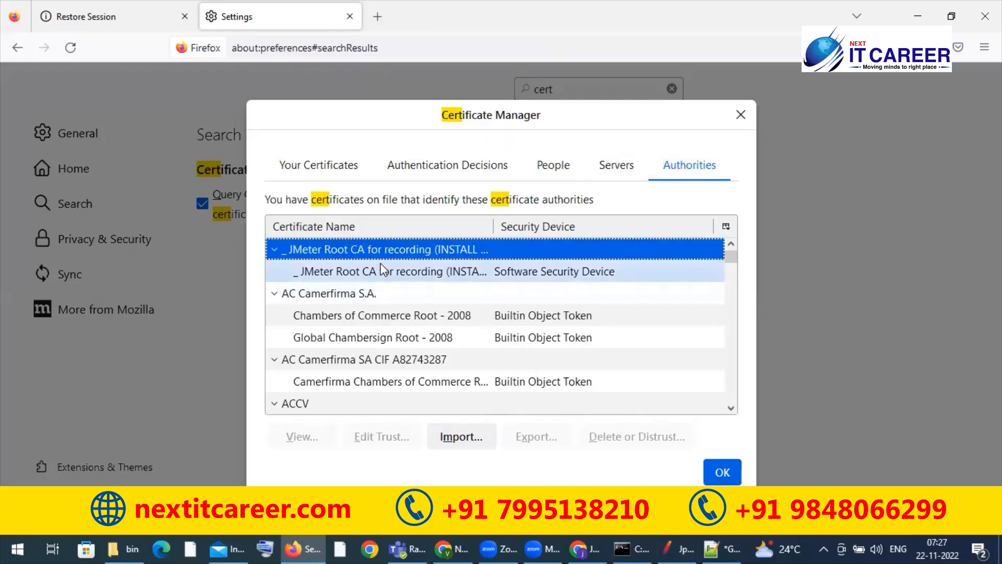
left_click(384, 271)
left_click(448, 250)
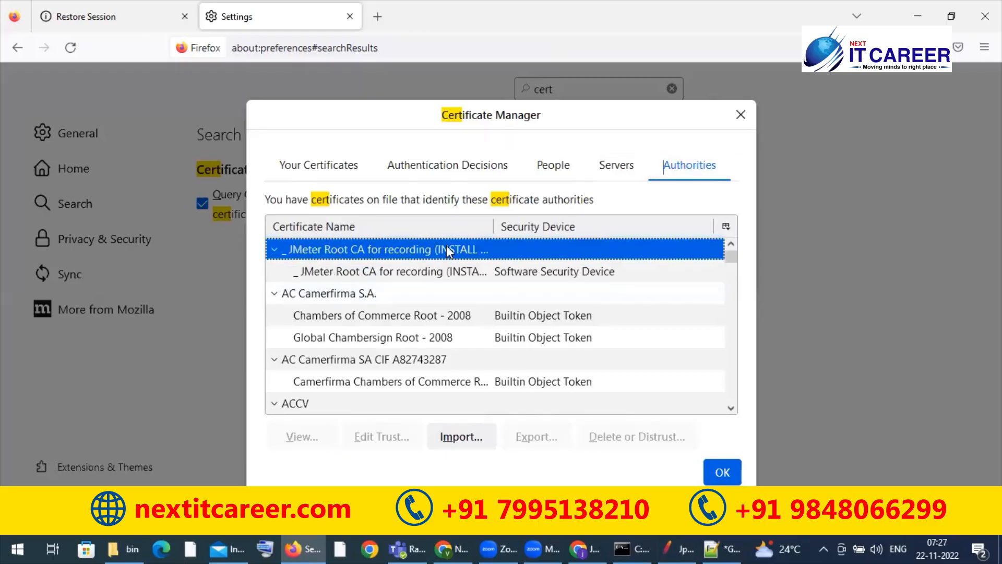
left_click(455, 443)
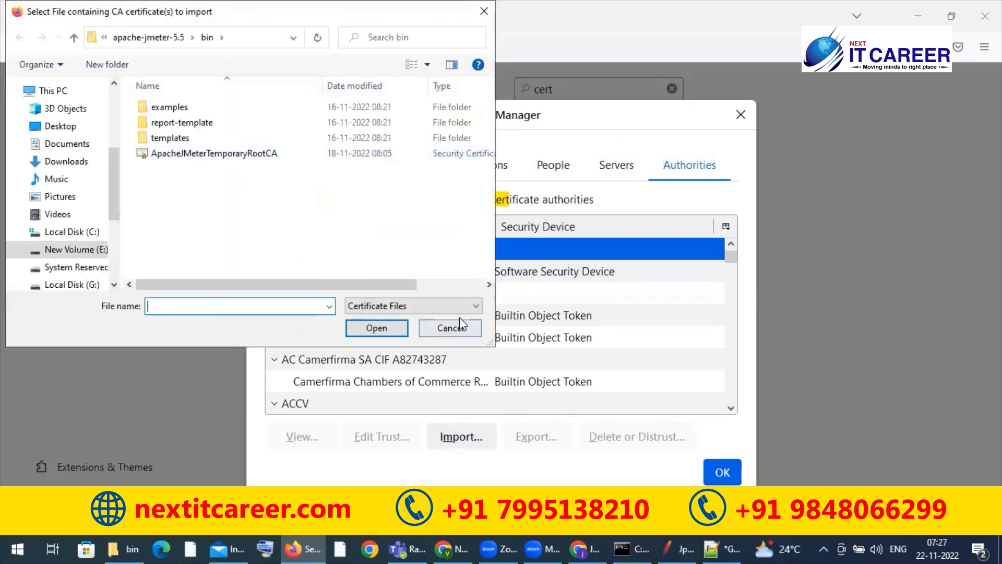
left_click(452, 329)
left_click(723, 472)
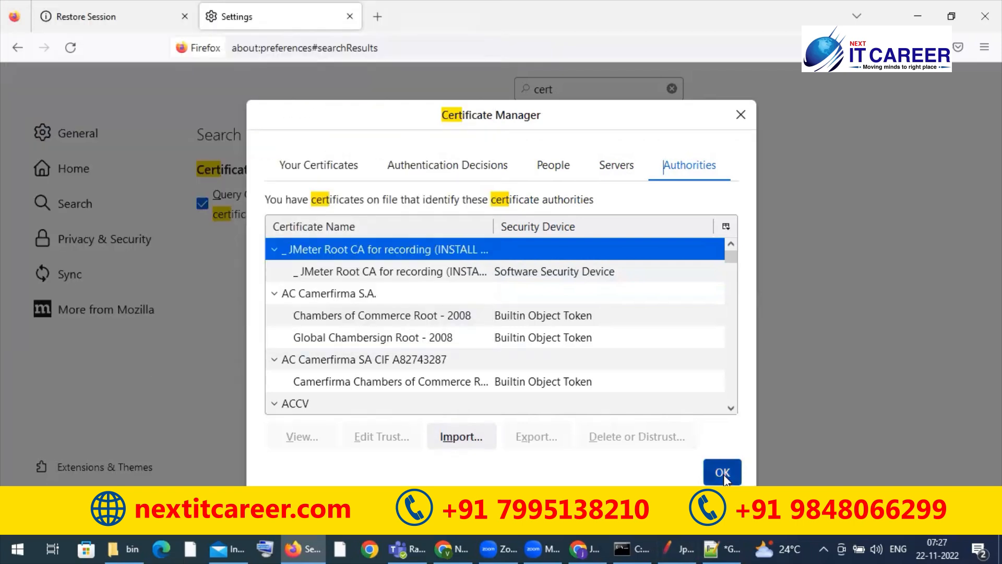
Step: Switch to Apache JMeter and restart the application
left_click(679, 543)
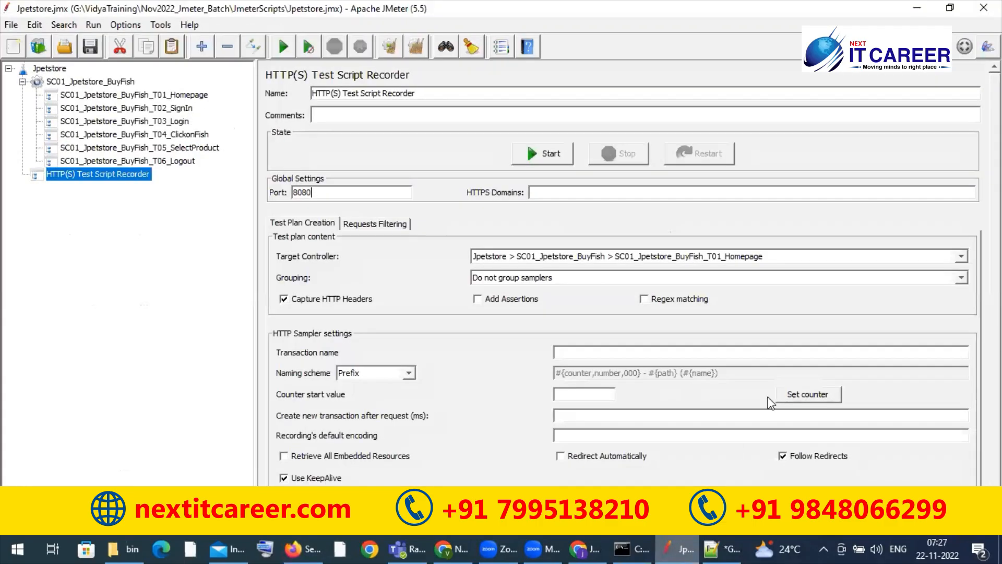
left_click(11, 25)
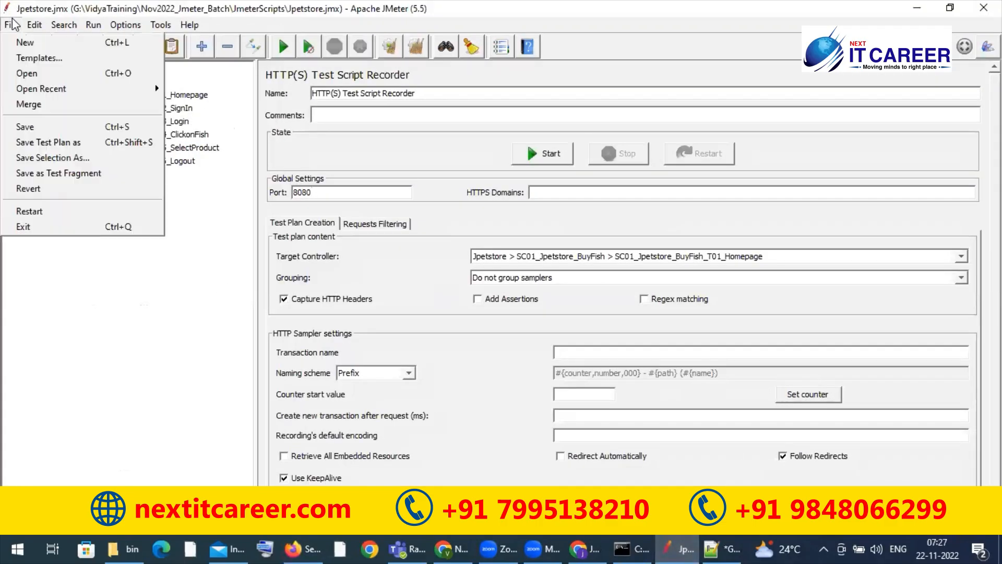
left_click(33, 213)
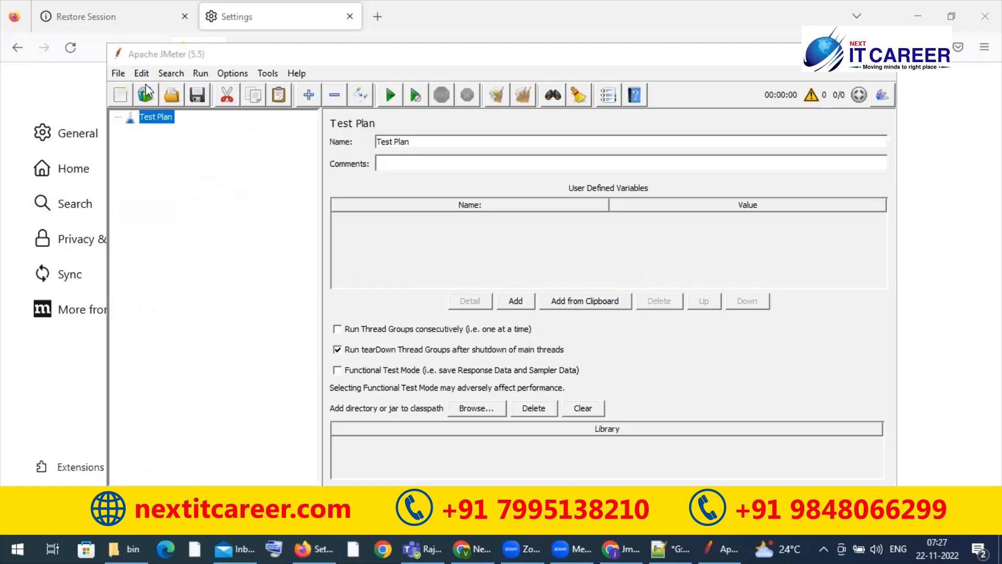
Step: Reopen the recently used Jpetstore.jmx test plan in the restarted JMeter
left_click(122, 74)
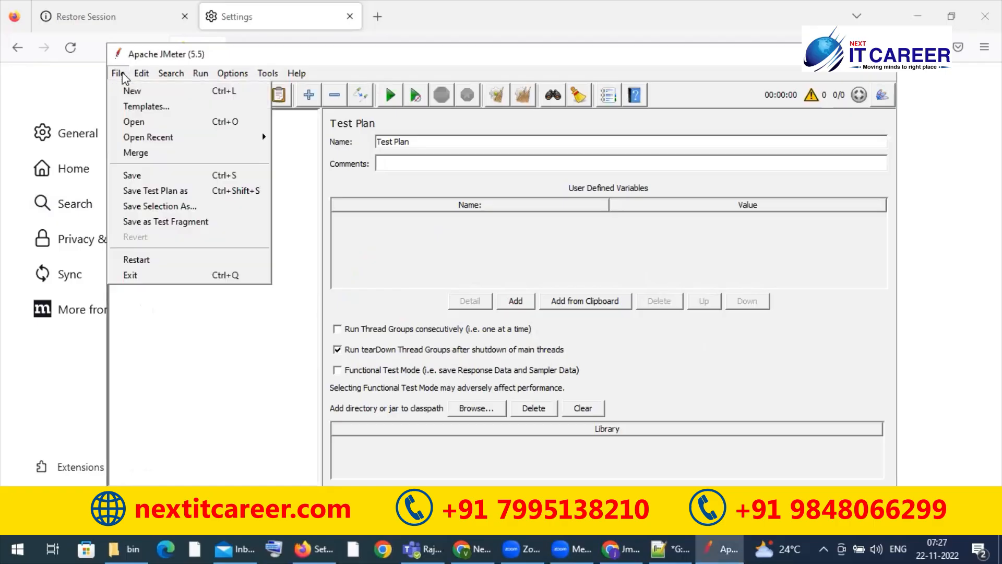
mouse_move(211, 139)
left_click(314, 136)
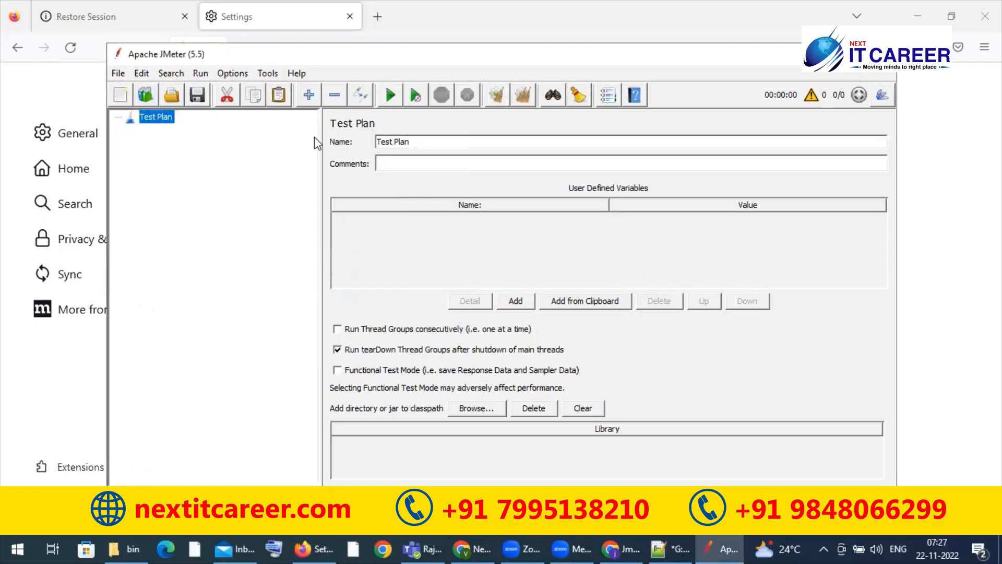
Step: Switch to the JMeter bin folder in File Explorer and examine its properties files, including jmeter.properties and reportgenerator.properties
left_click(120, 543)
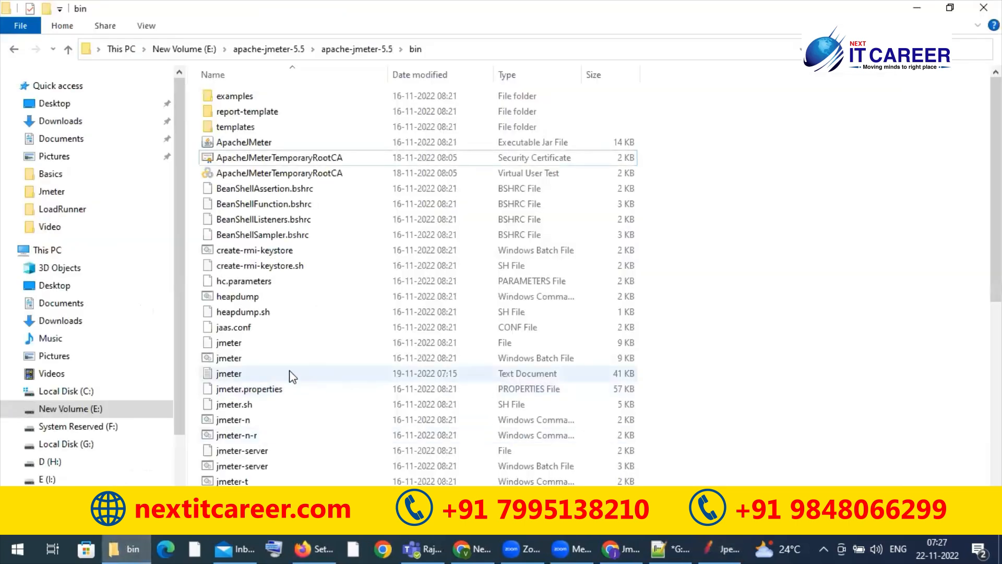
left_click(270, 393)
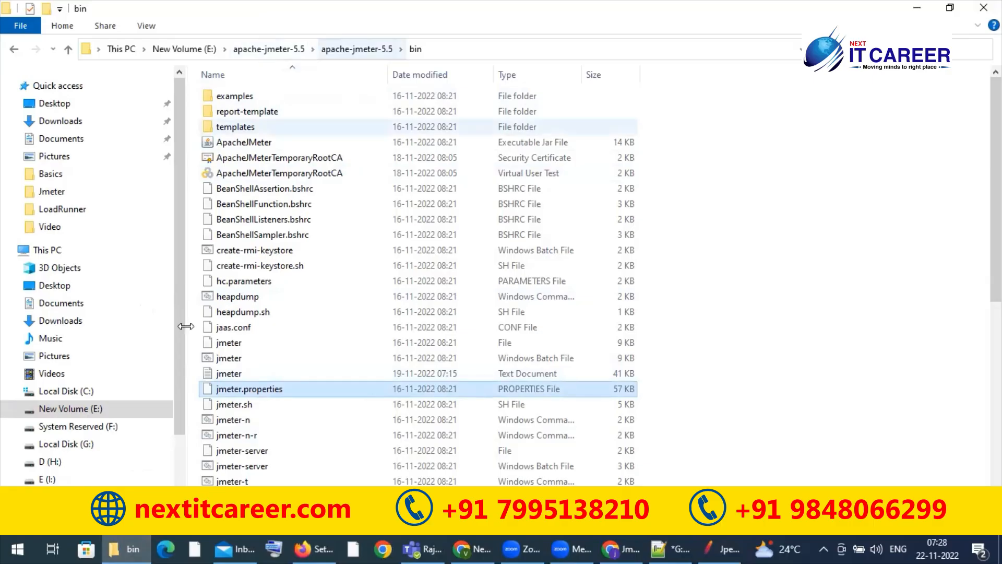
left_click(253, 389)
scroll(834, 254, "down", 2)
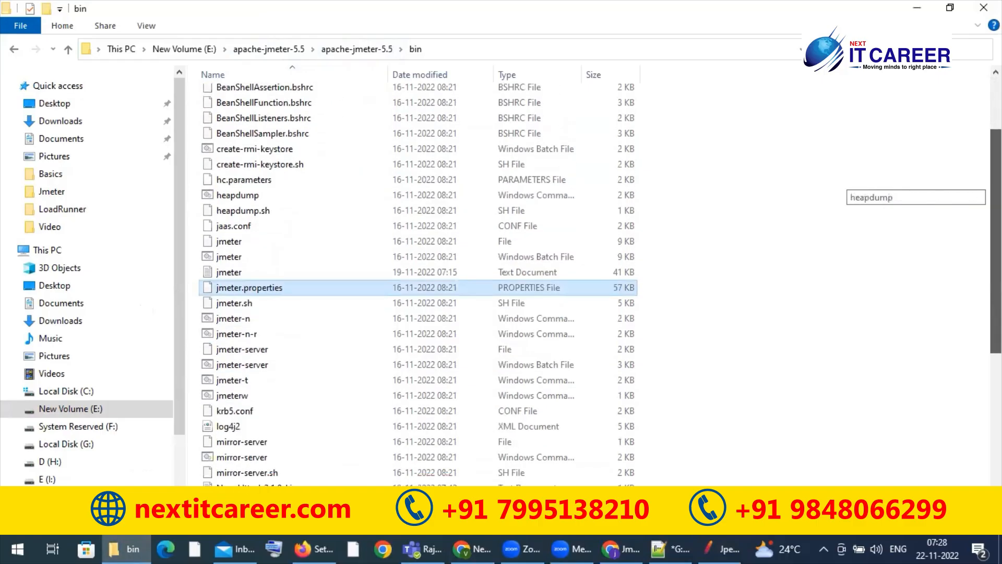
scroll(796, 336, "down", 5)
scroll(796, 336, "up", 4)
left_click(799, 336)
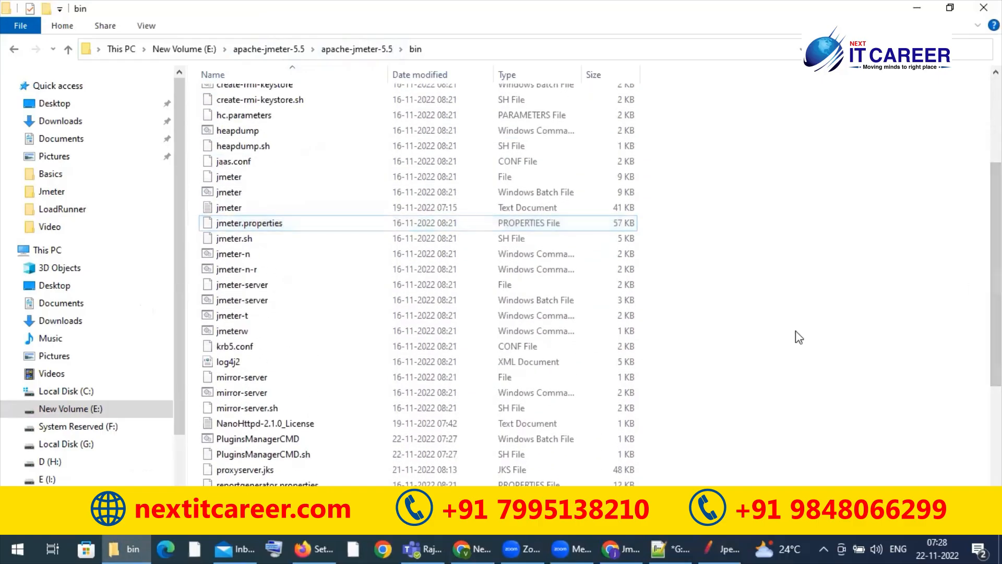
left_click(339, 224)
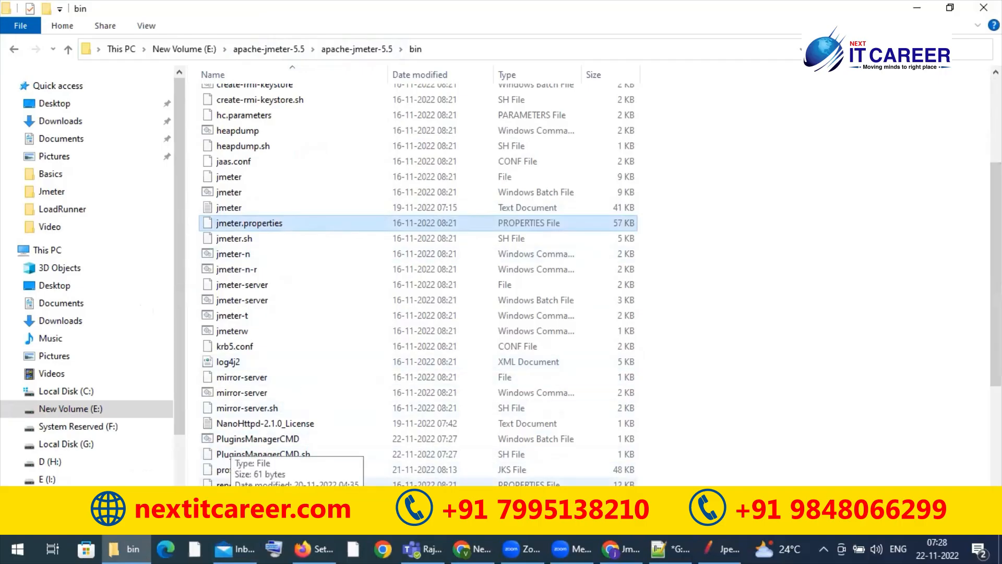
left_click(266, 487)
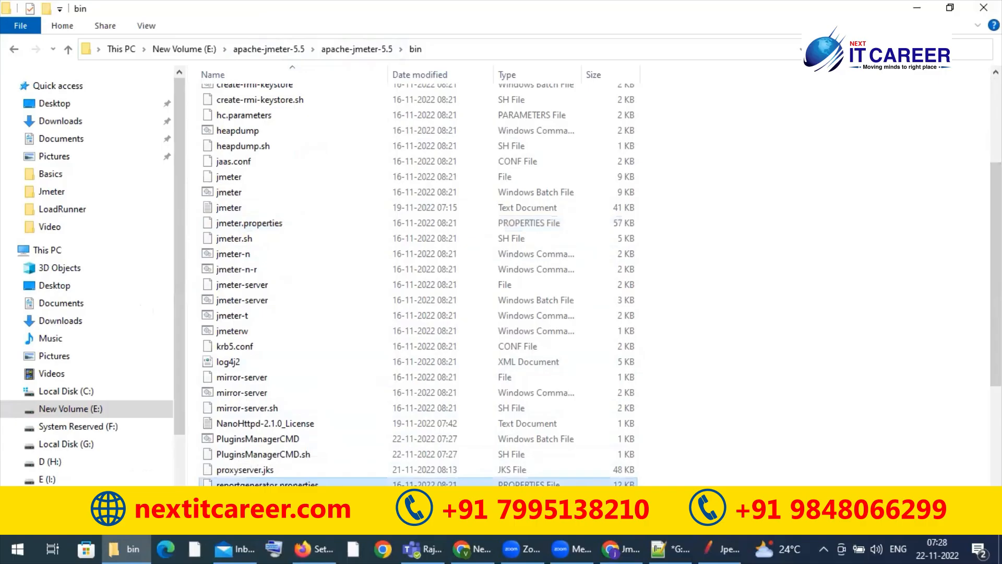
Step: Open the jmeter.properties file from the bin folder for editing in Notepad++
left_click(256, 226)
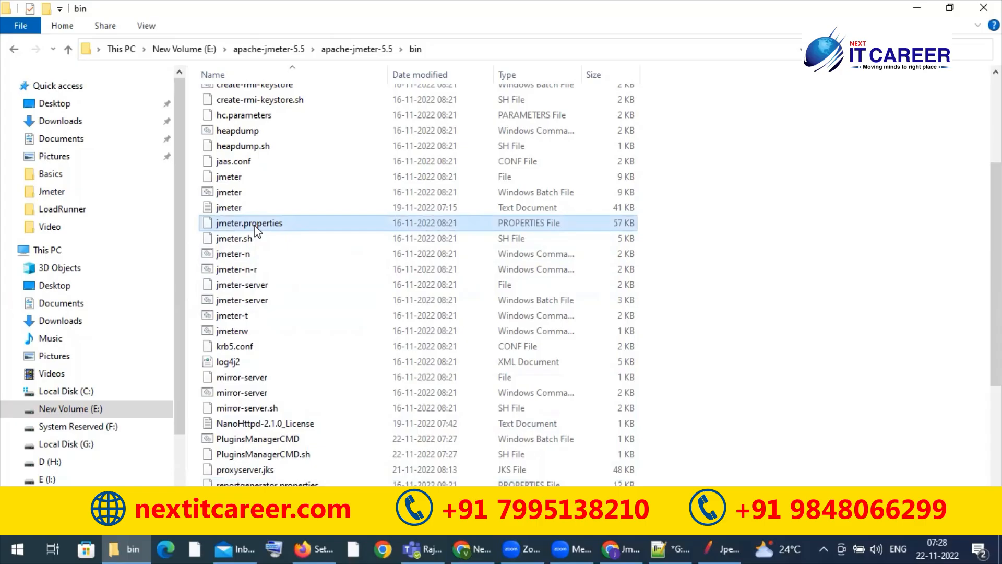
right_click(255, 227)
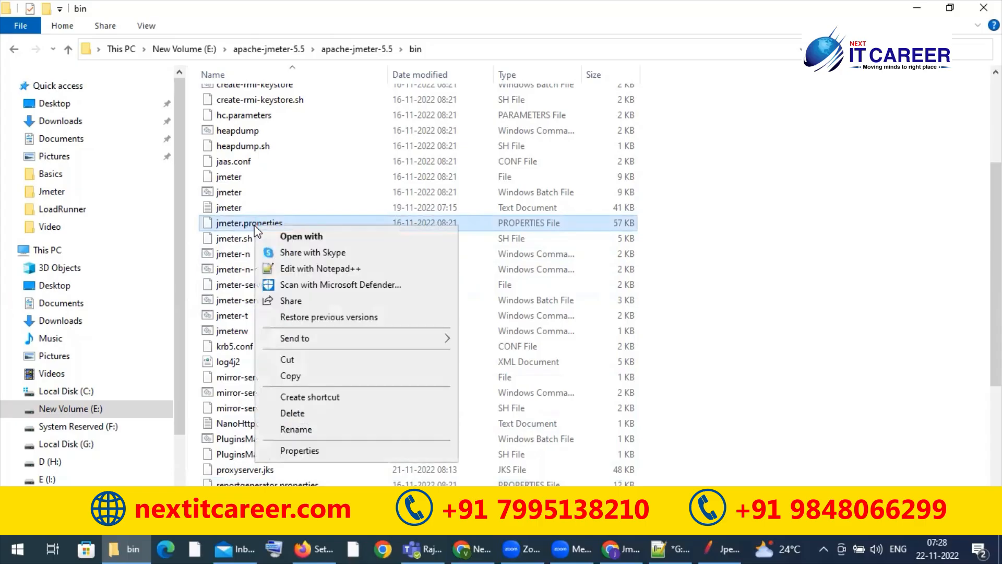
left_click(316, 269)
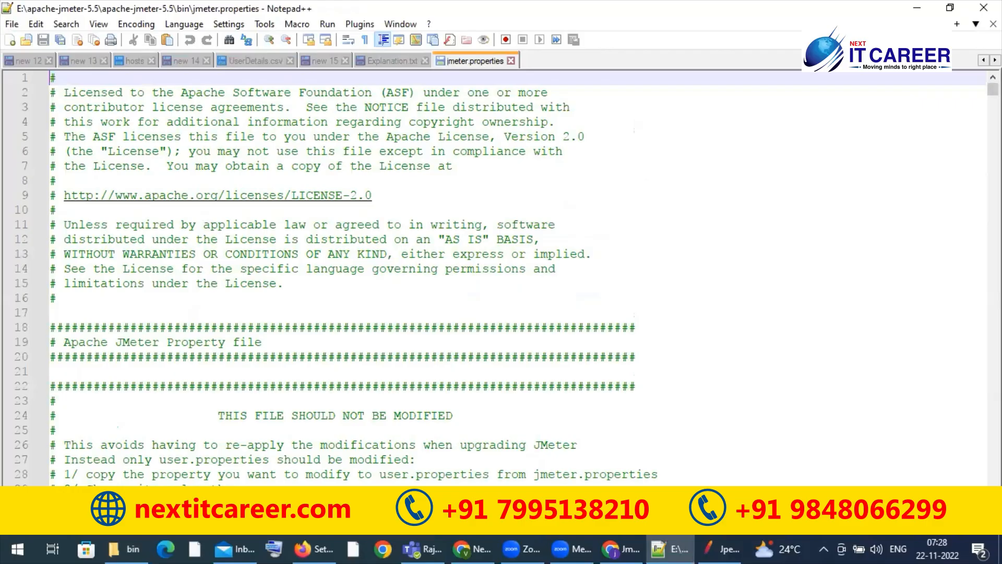
Step: Uncomment the jmeter.toolbar property under the toolbar list comment as a trial, and restore its comment mark
scroll(502, 277, "down", 12)
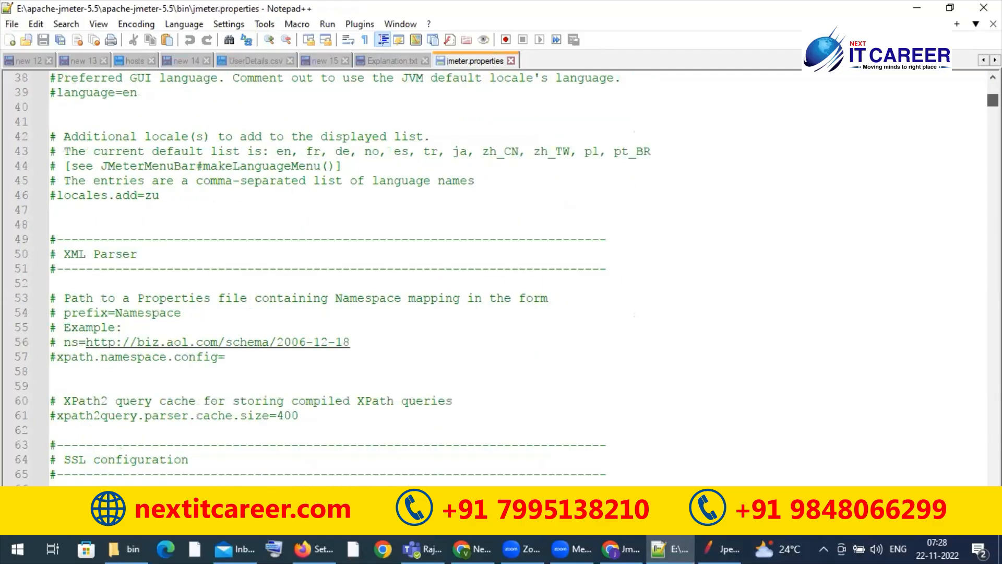
scroll(501, 277, "down", 3)
scroll(501, 277, "down", 20)
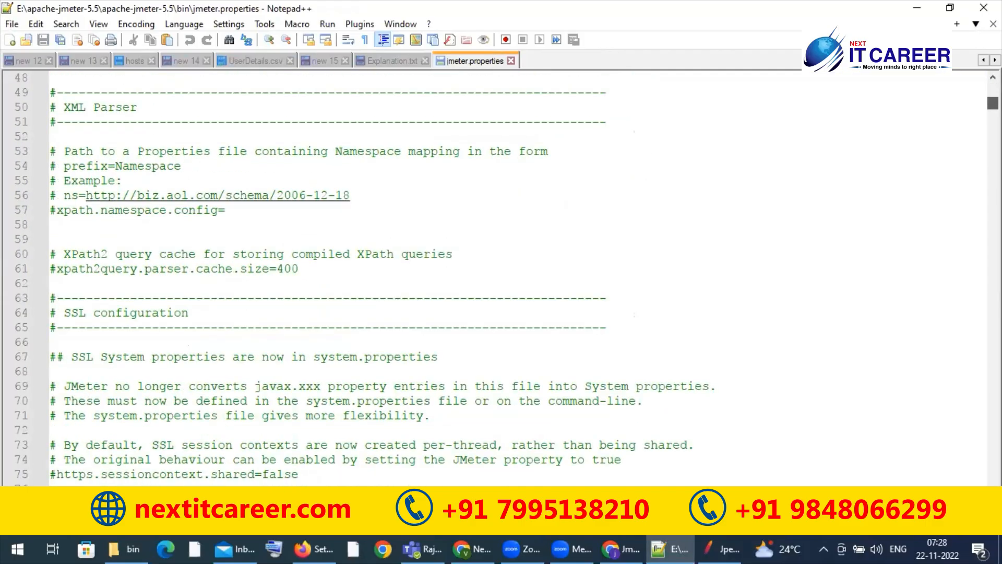
scroll(501, 277, "down", 19)
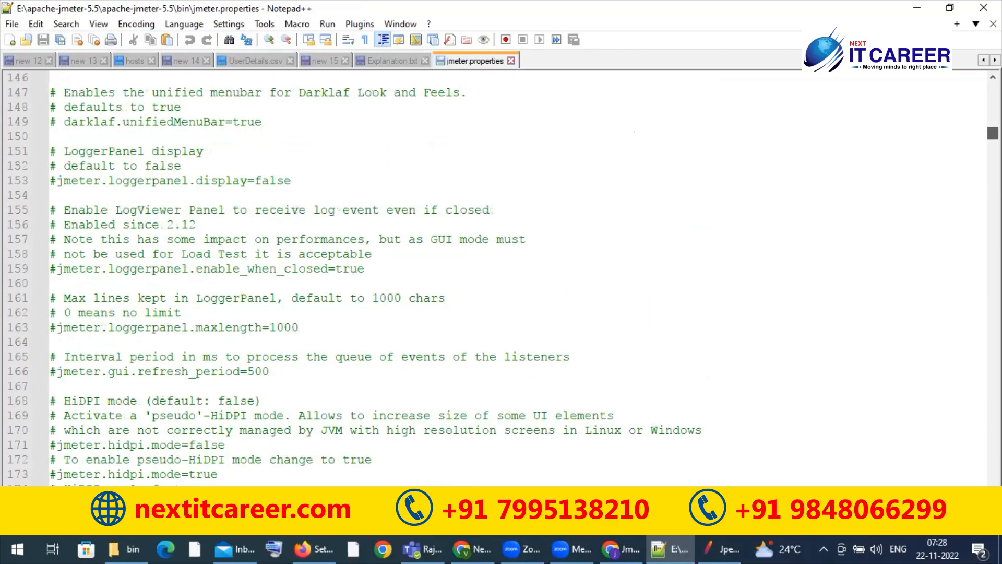
scroll(501, 277, "down", 3)
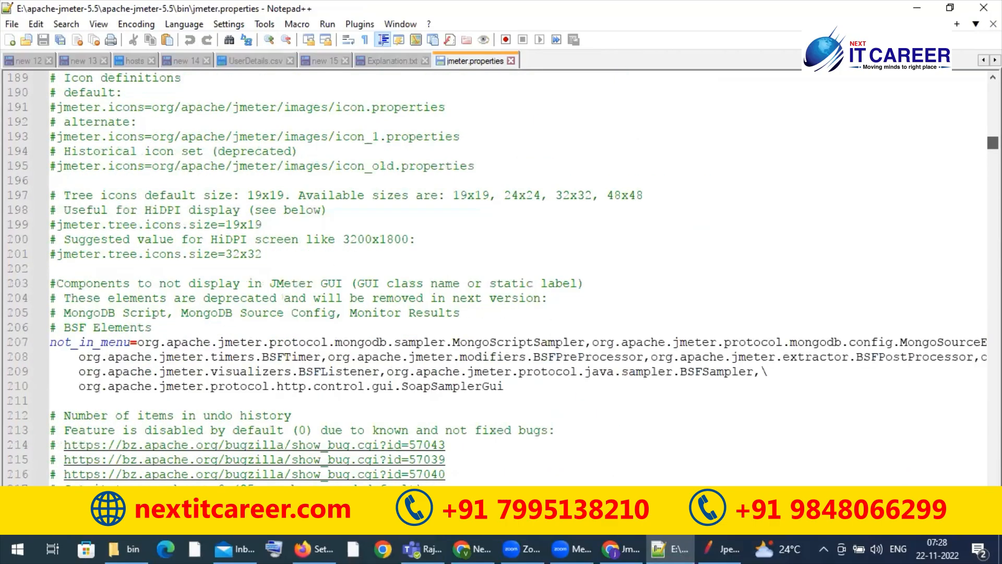
scroll(553, 188, "up", 5)
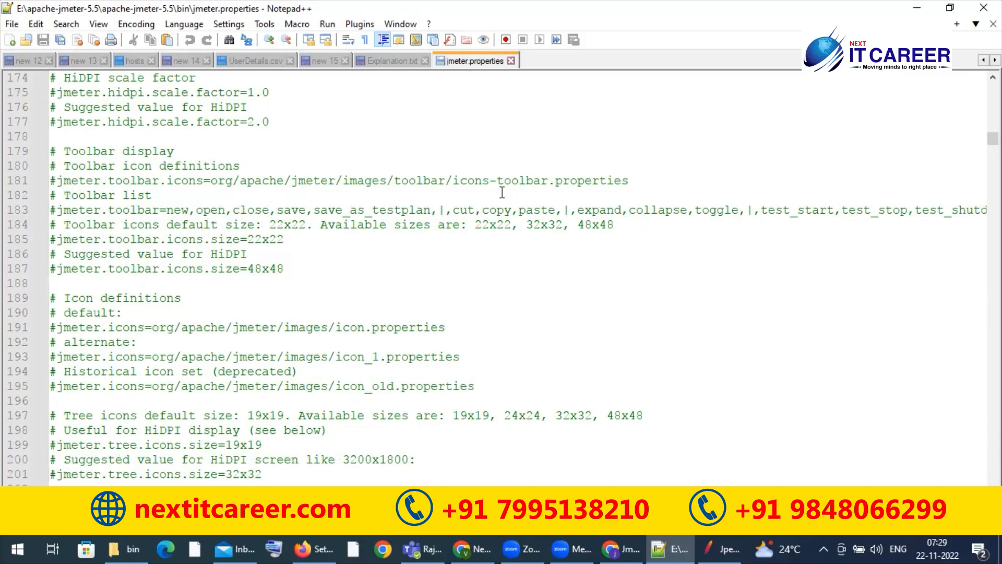
left_click(56, 210)
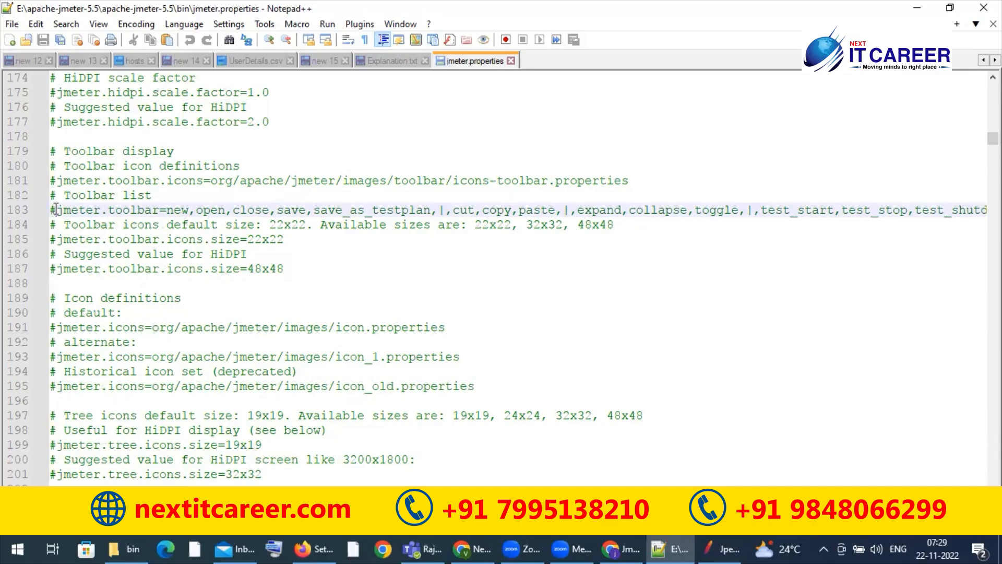
key("BackSpace")
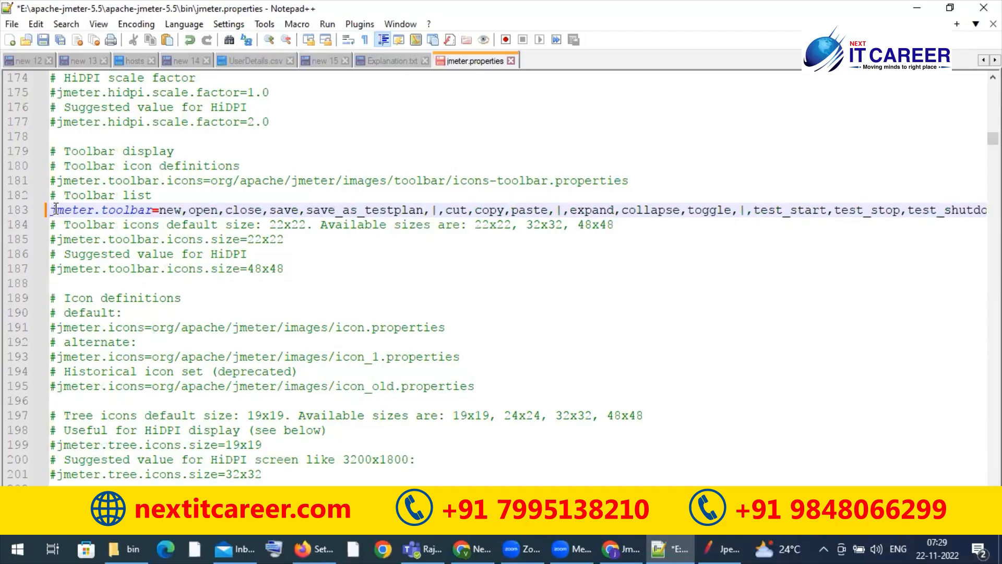
type("#")
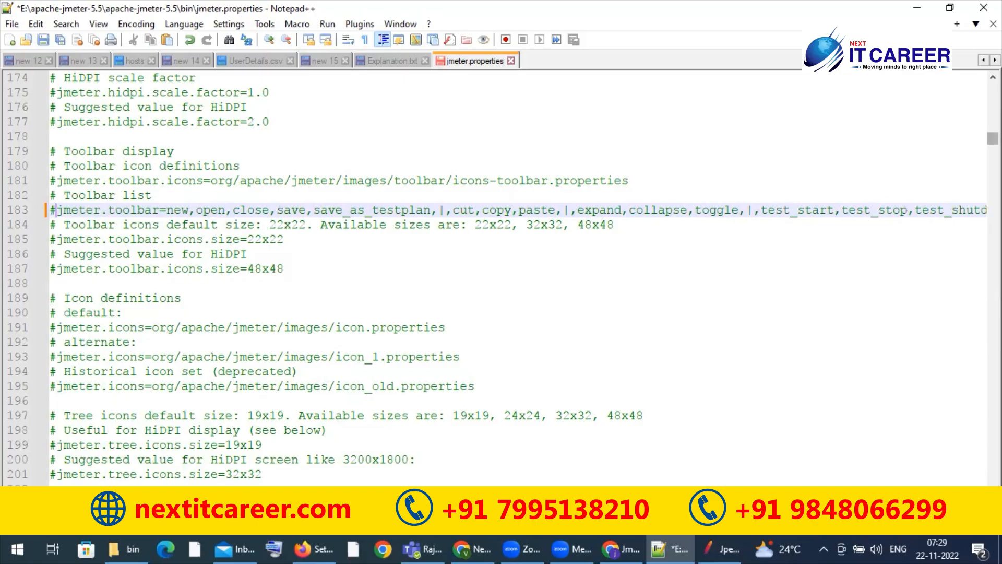
Step: Uncomment the jmeter.tree.icons.size=32x32 property as a trial, and comment it out again
left_click_drag(993, 138, 993, 143)
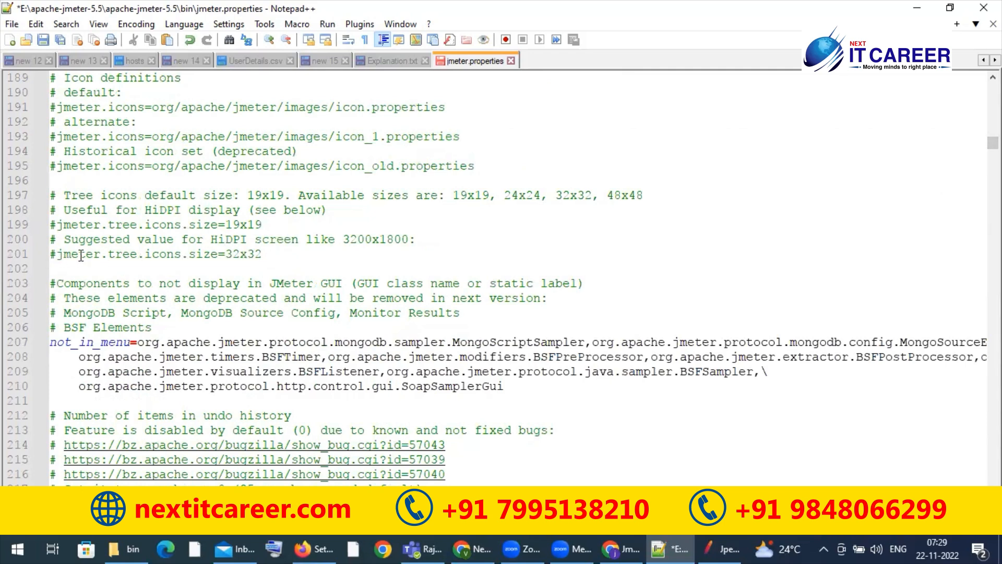
left_click(59, 255)
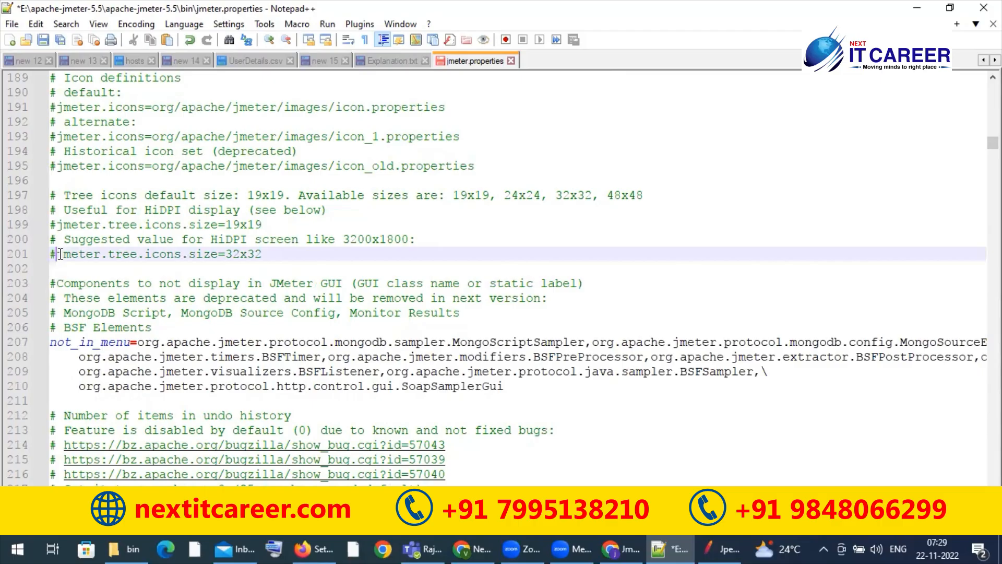
key("BackSpace")
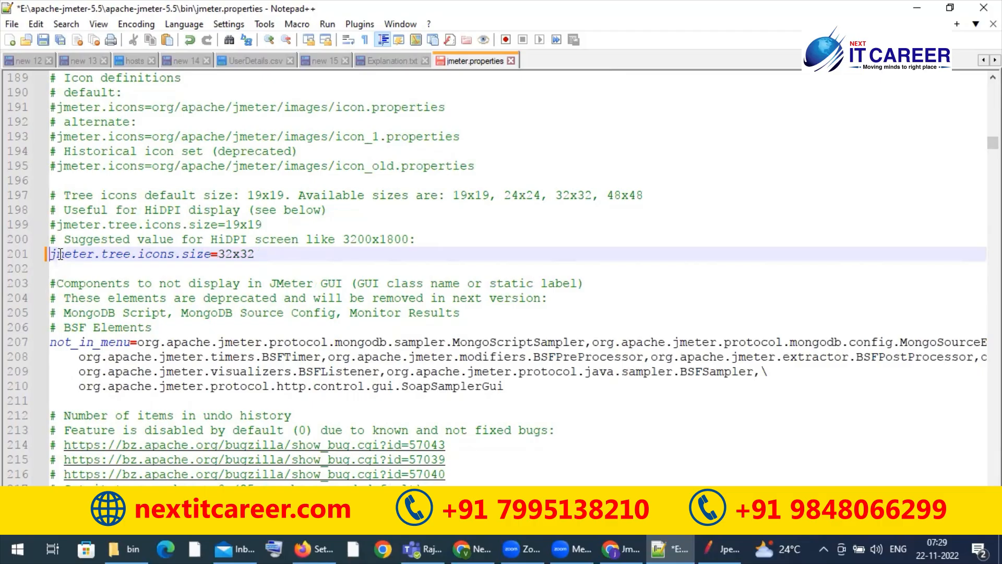
type("#")
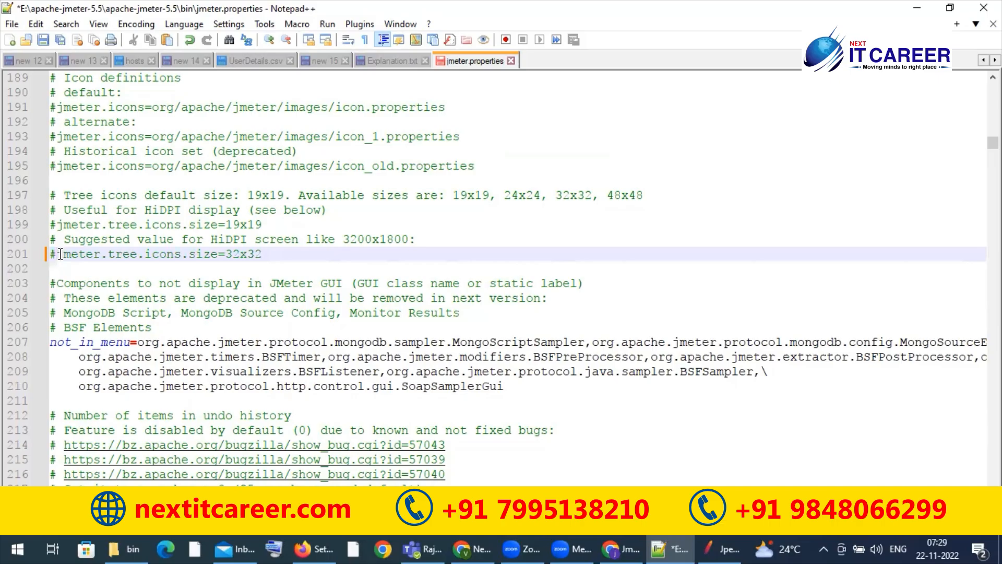
left_click(449, 308)
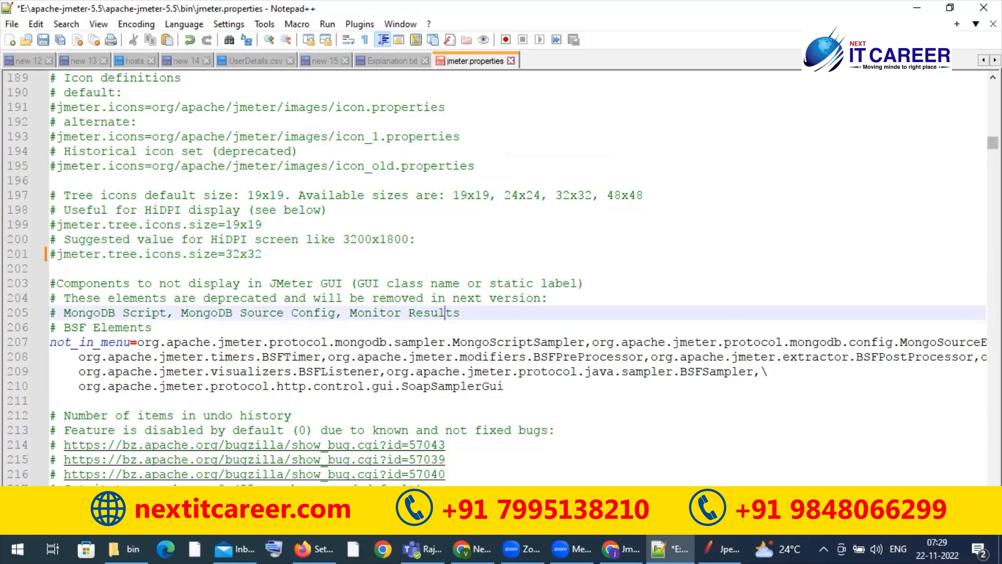
Step: Search jmeter.properties from its beginning for "validi" to locate the certificate validity setting, and close the search
scroll(449, 307, "down", 1)
scroll(449, 307, "down", 6)
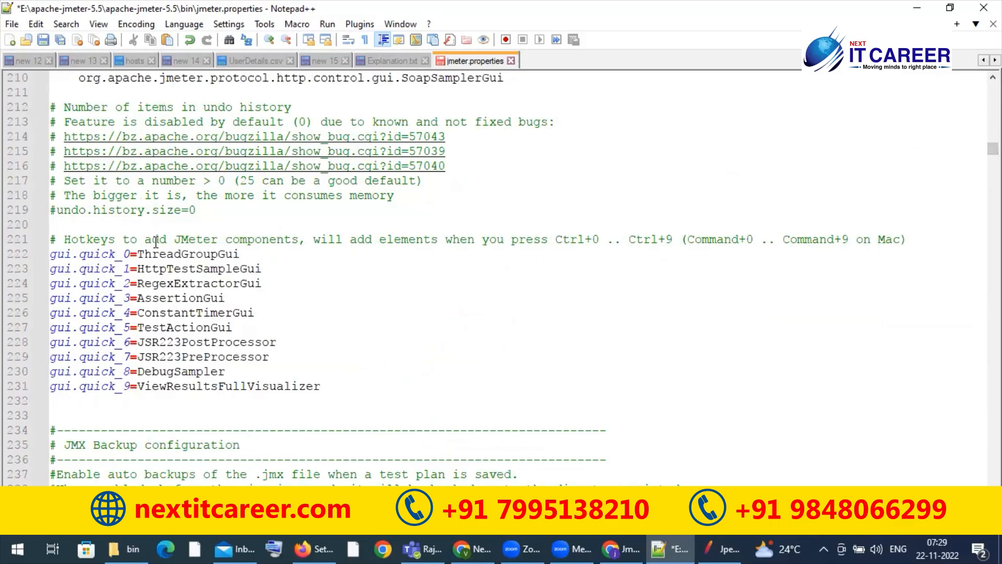
left_click_drag(993, 148, 993, 88)
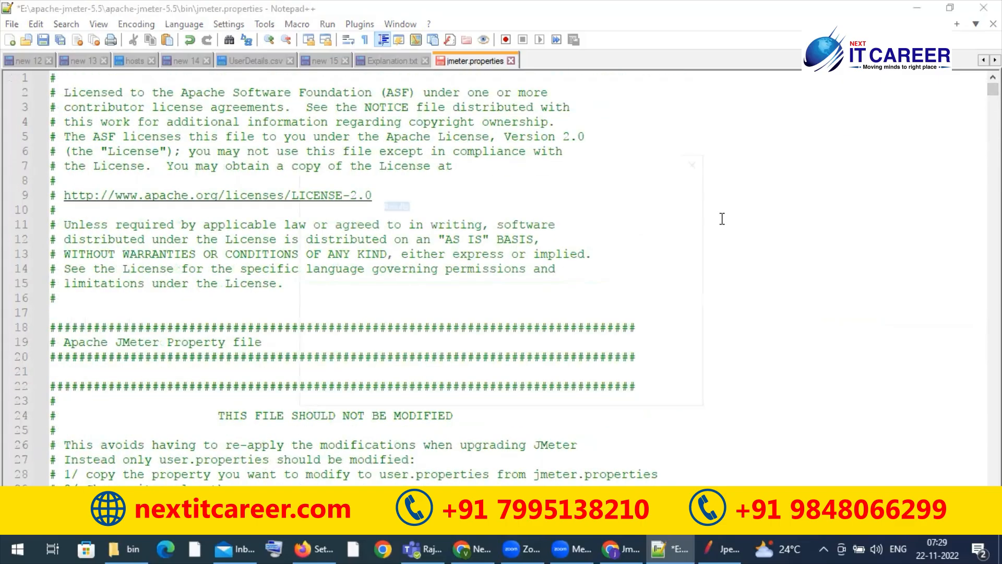
key("ctrl+f")
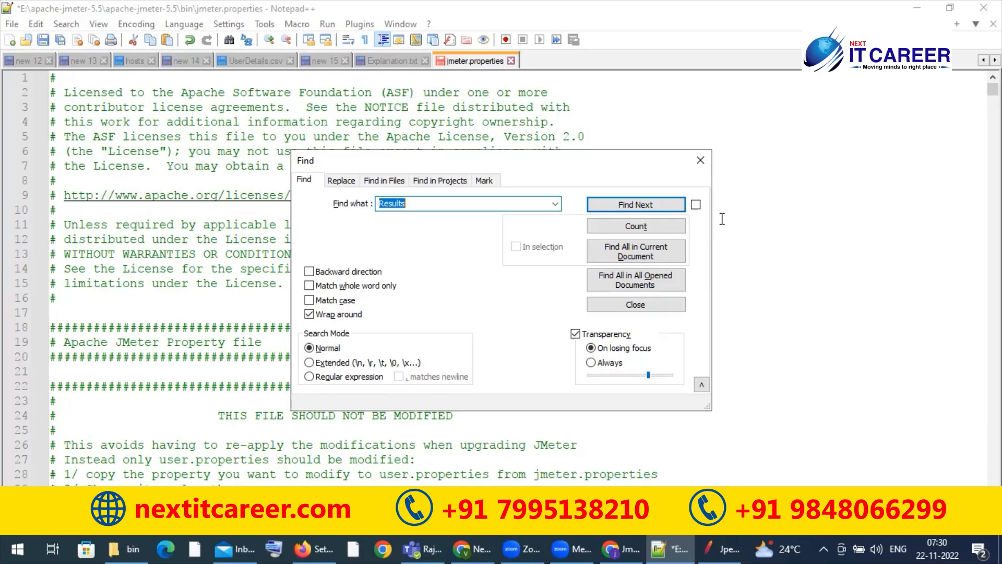
type("validi")
key("Return")
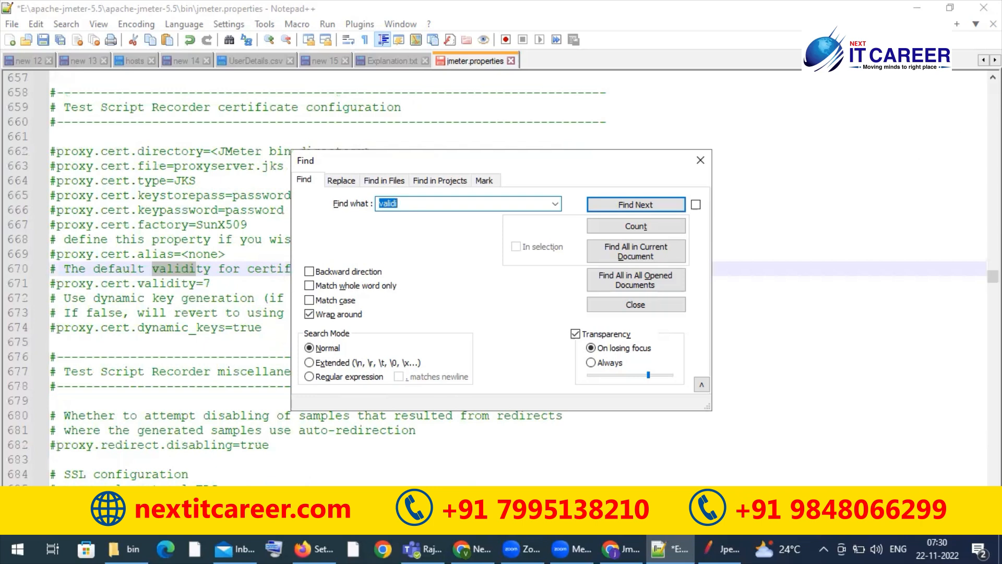
left_click(700, 160)
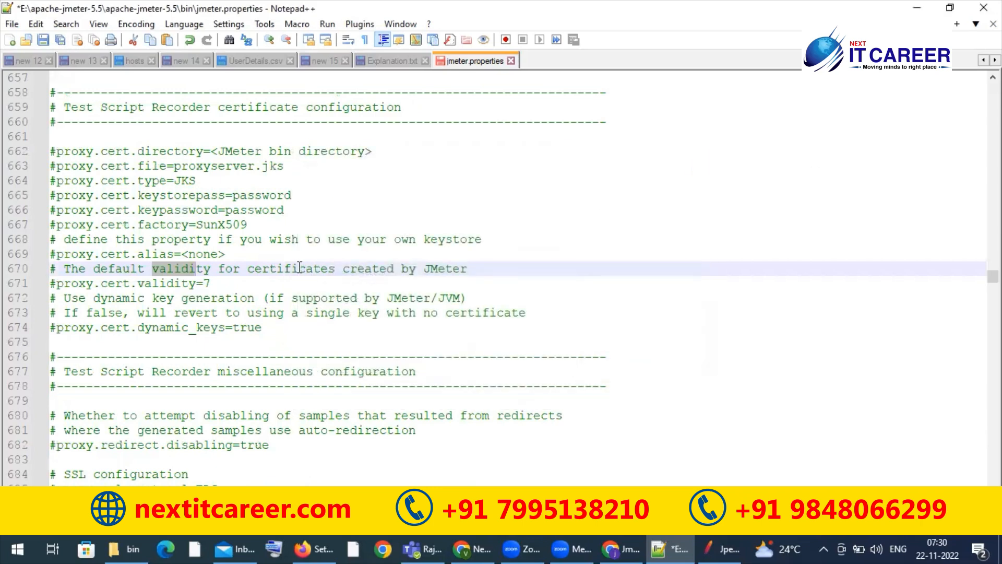
Step: Uncomment the proxy.cert.validity property, set its value to 365, and save jmeter.properties
left_click(78, 270)
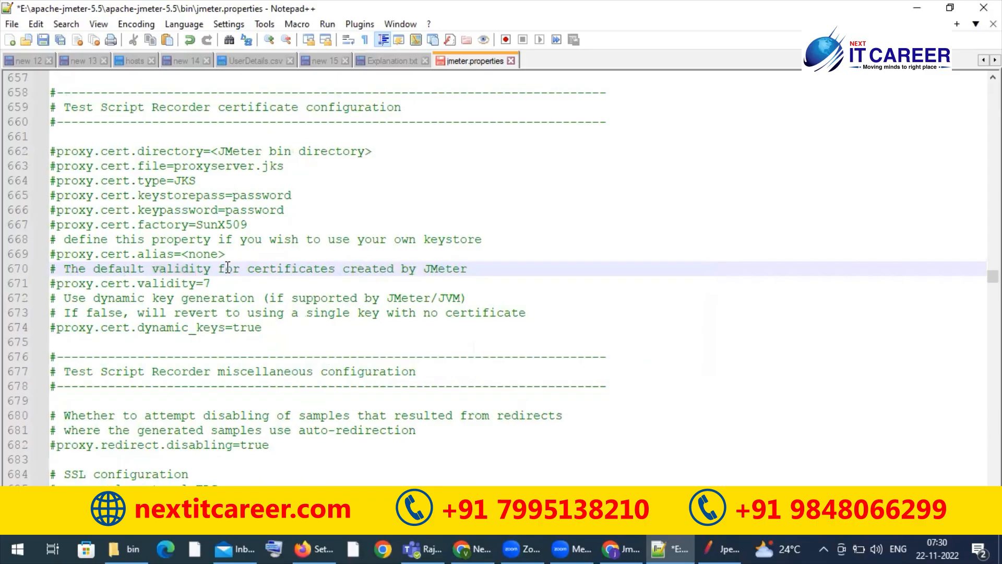
left_click(473, 269)
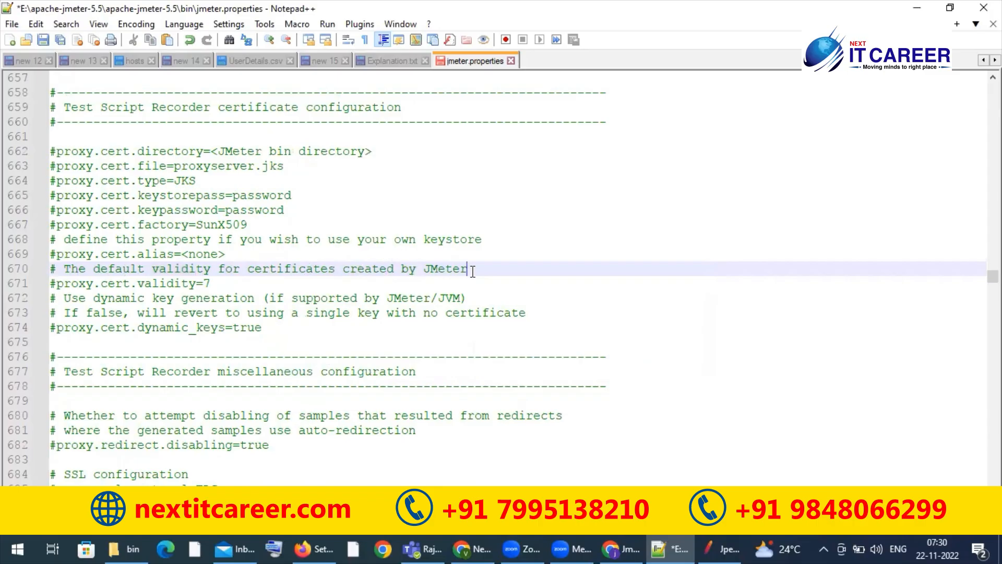
left_click(58, 283)
key("BackSpace")
left_click(216, 282)
key("BackSpace")
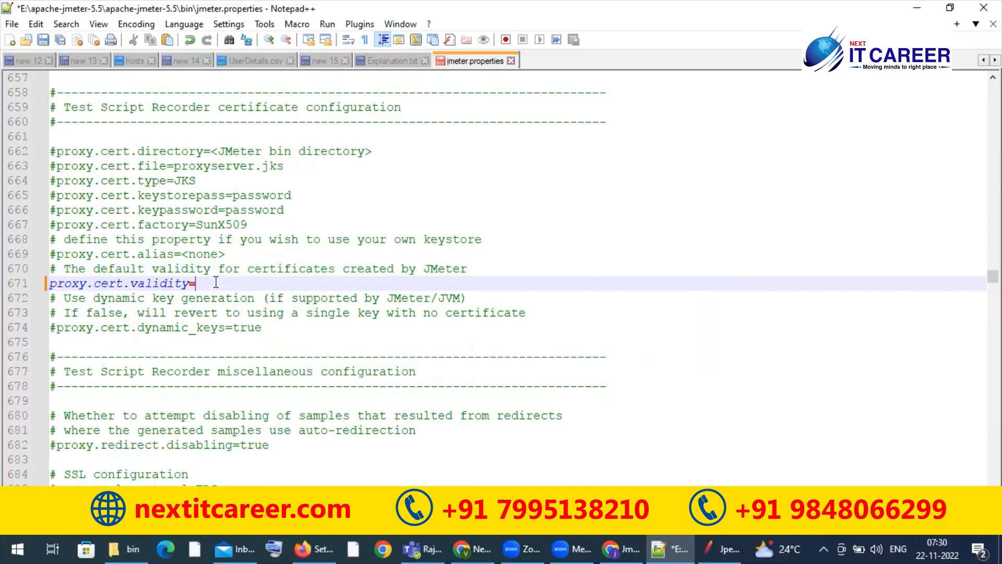
type("365")
key("ctrl+s")
left_click(523, 191)
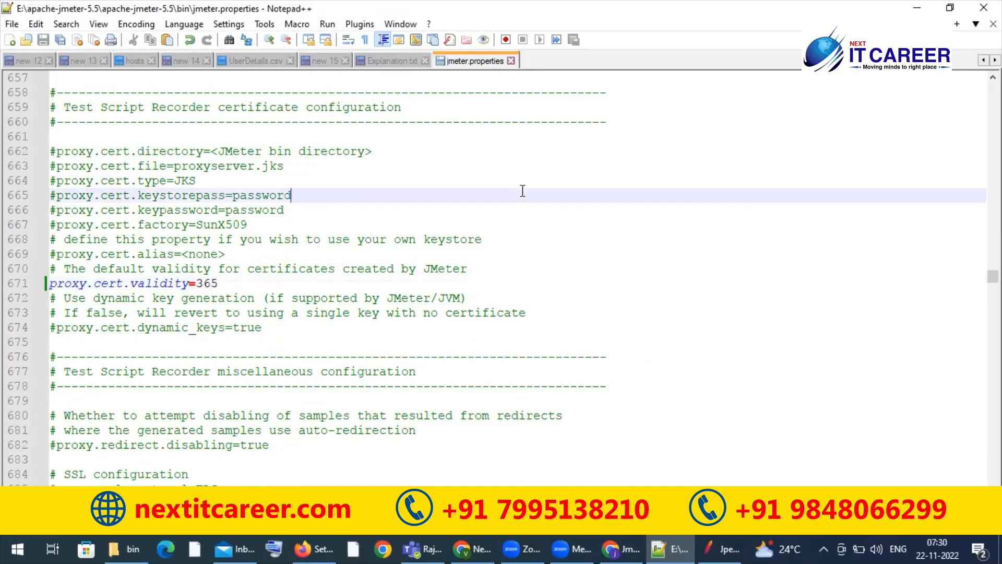
left_click(290, 296)
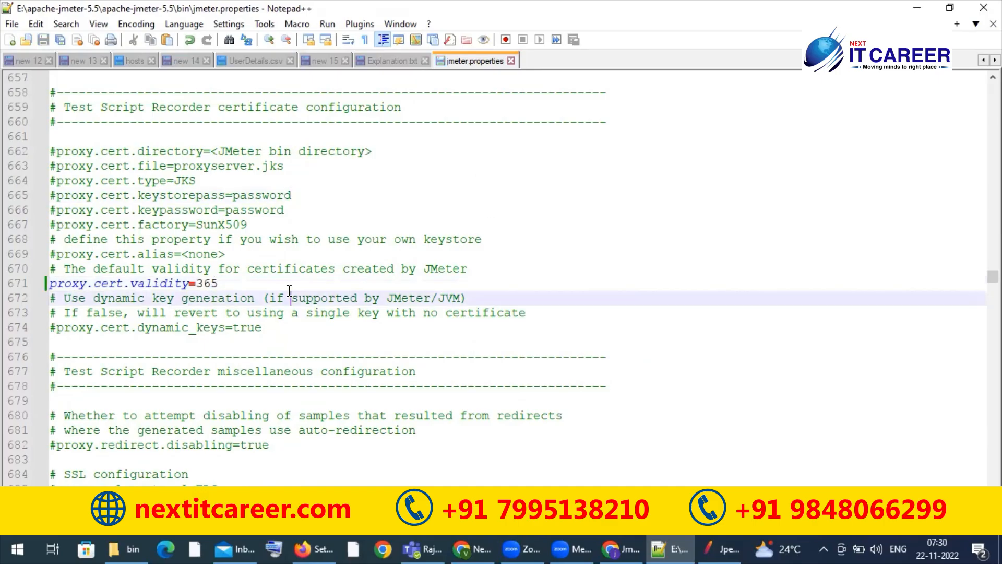
left_click(282, 286)
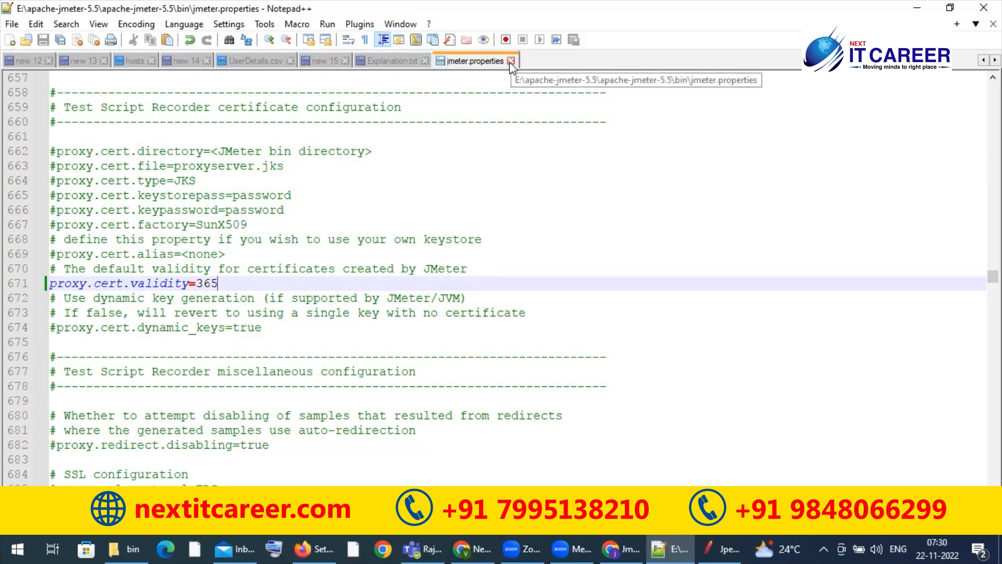
Step: Return to the bin folder, reopen jmeter.properties, and highlight "proxy" in the proxy.cert.validity line for review
left_click(127, 540)
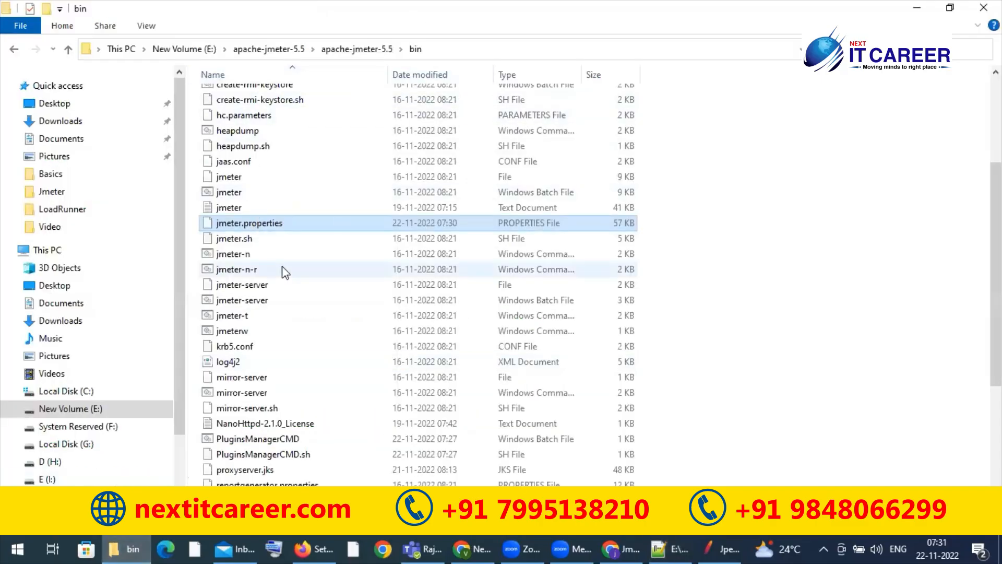
double_click(296, 227)
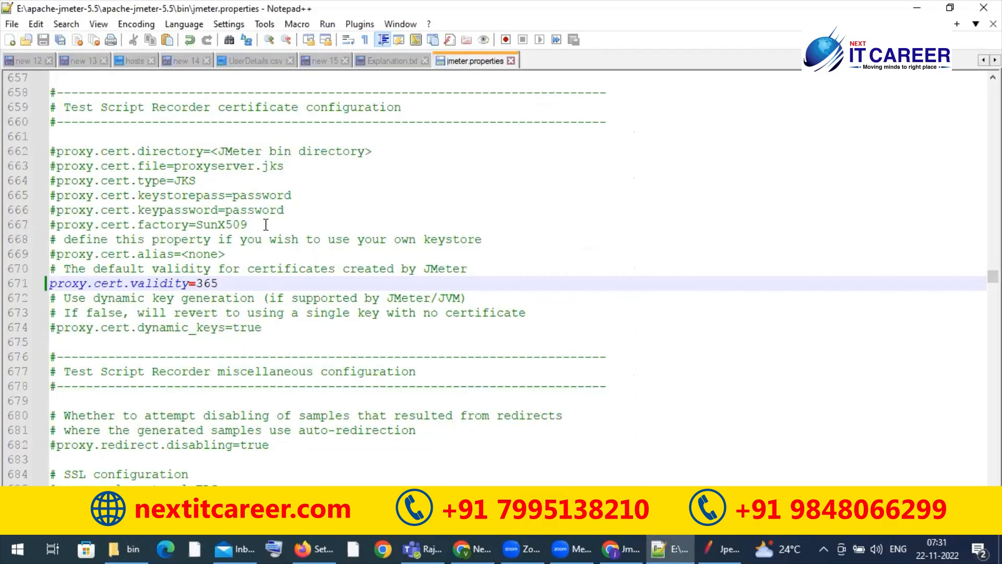
double_click(72, 284)
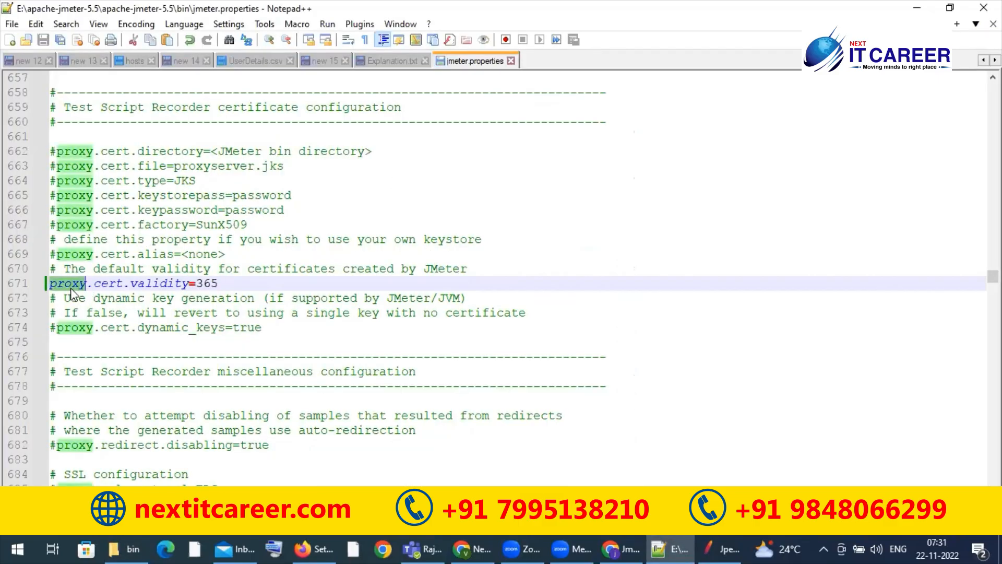
Step: Review the name and value in the proxy.cert.validity line, and close jmeter.properties
double_click(140, 283)
double_click(205, 284)
left_click(234, 282)
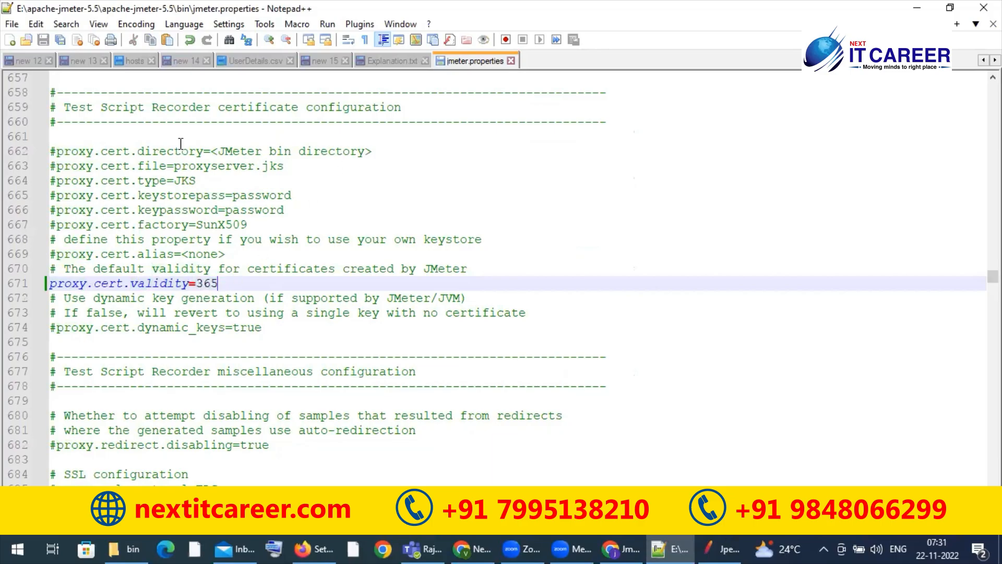
left_click(512, 61)
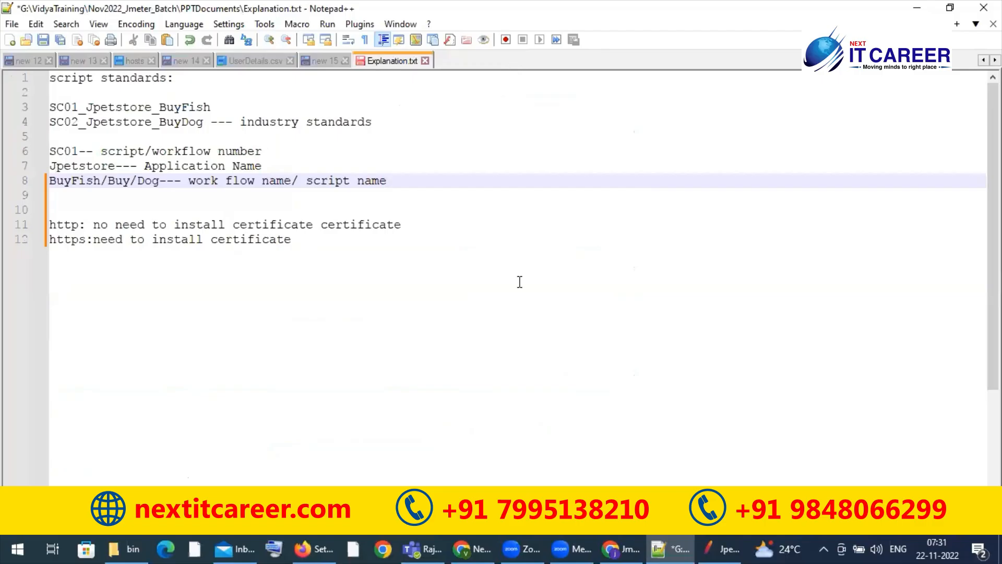
Step: Switch to JMeter, maximize it, expand SC01_Jpetstore_BuyFish, and review its transaction controllers from T01_Homepage to T06_Logout
left_click(717, 544)
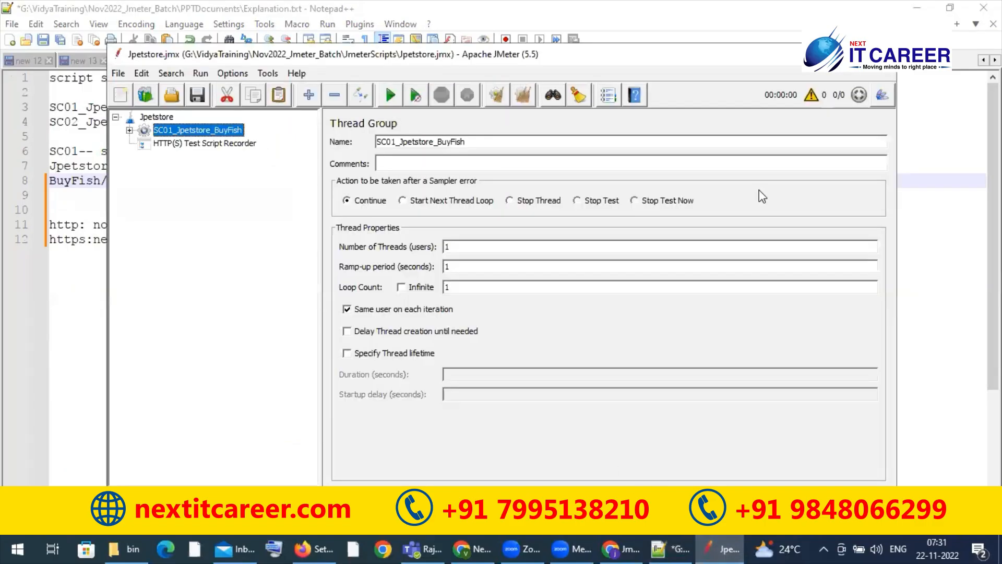
left_click(845, 55)
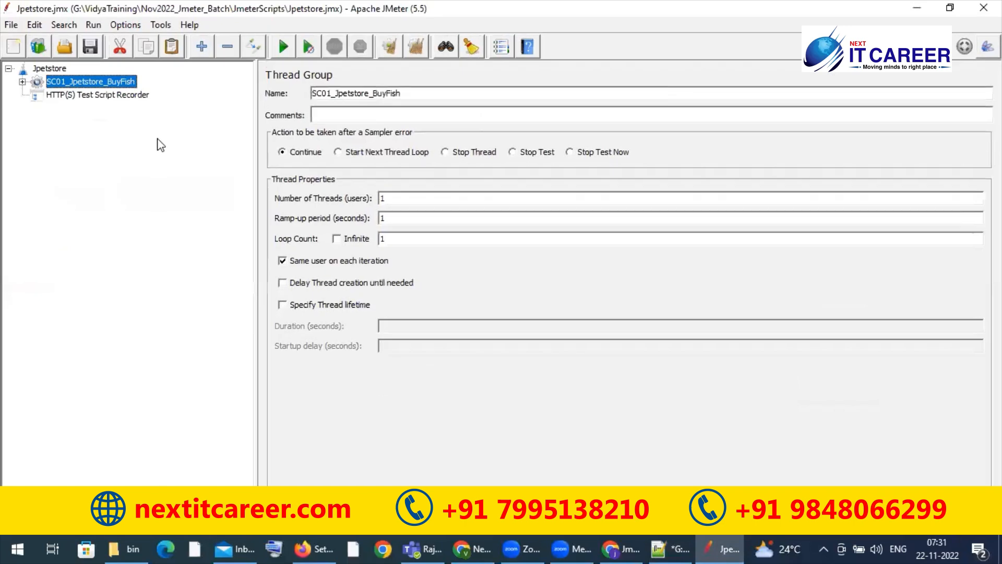
left_click(21, 81)
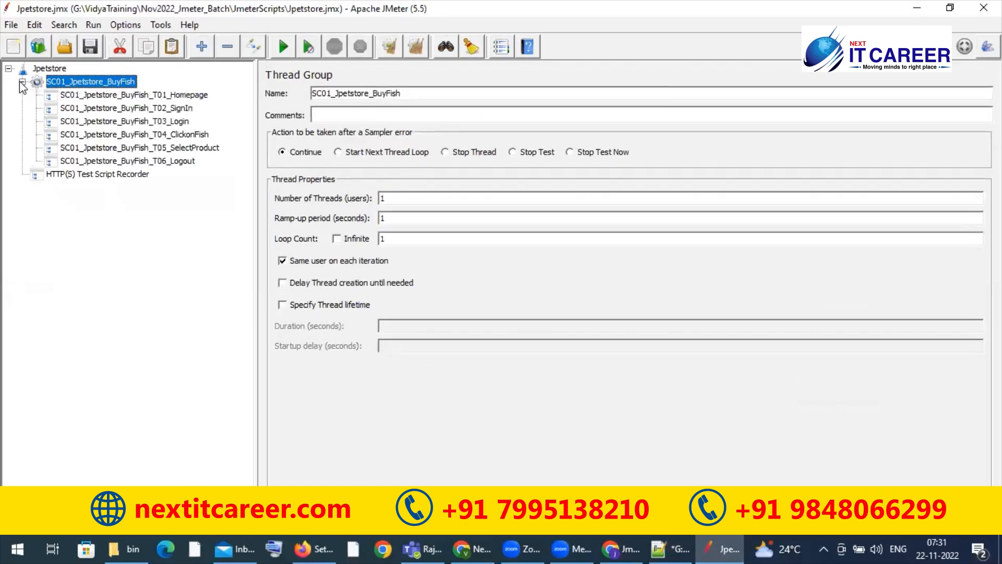
left_click(136, 106)
left_click(124, 135)
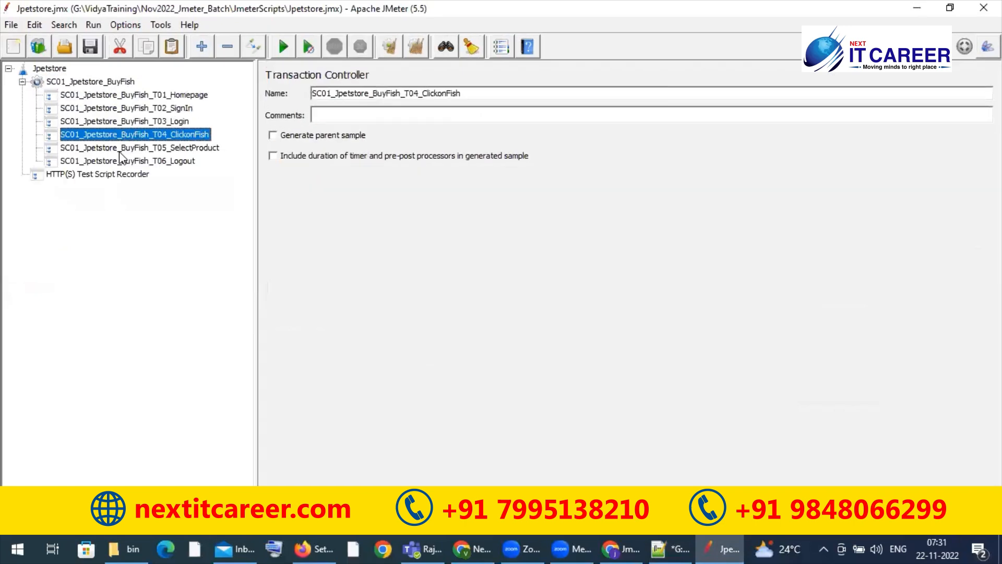
left_click(119, 150)
left_click(107, 162)
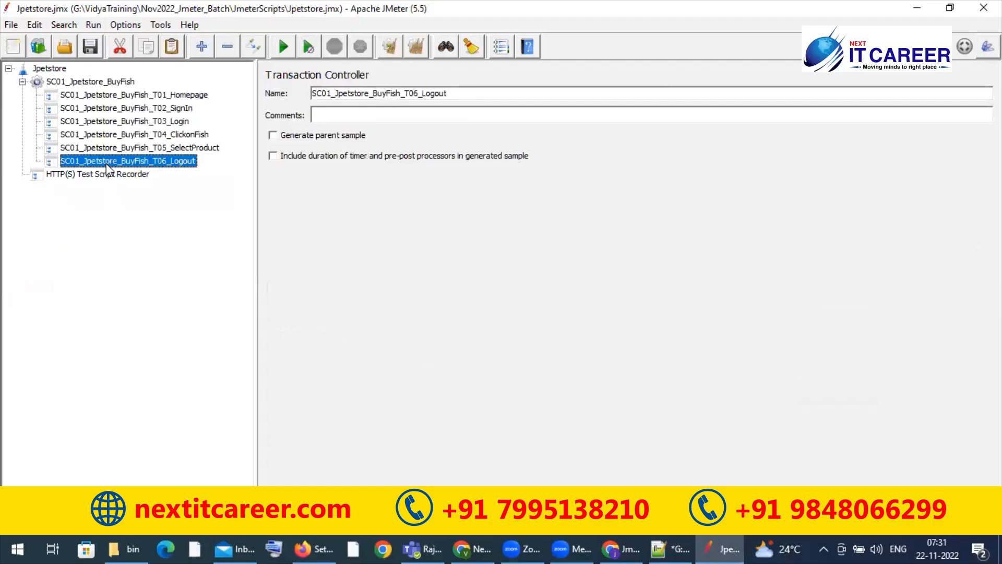
left_click(127, 121)
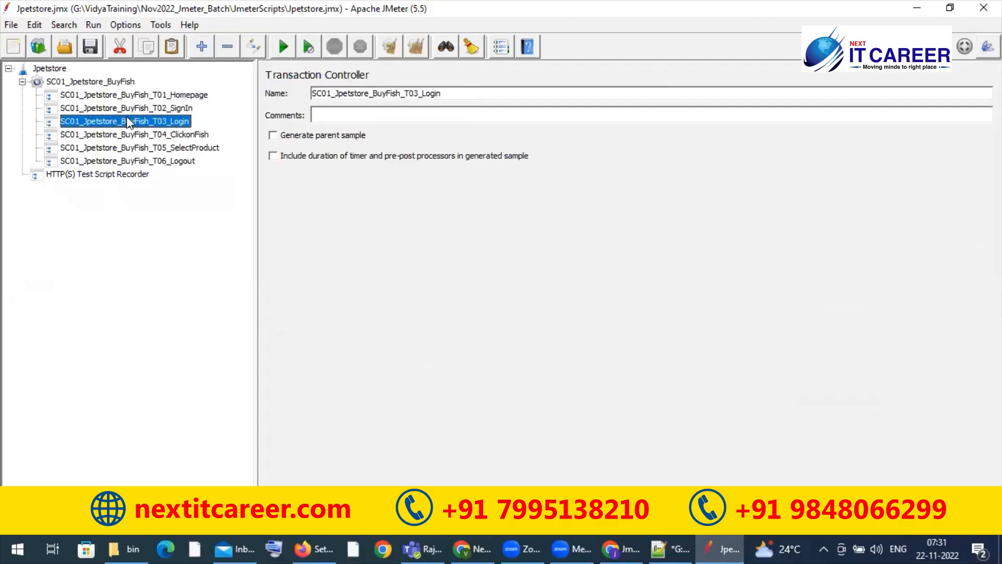
left_click(139, 95)
left_click(143, 109)
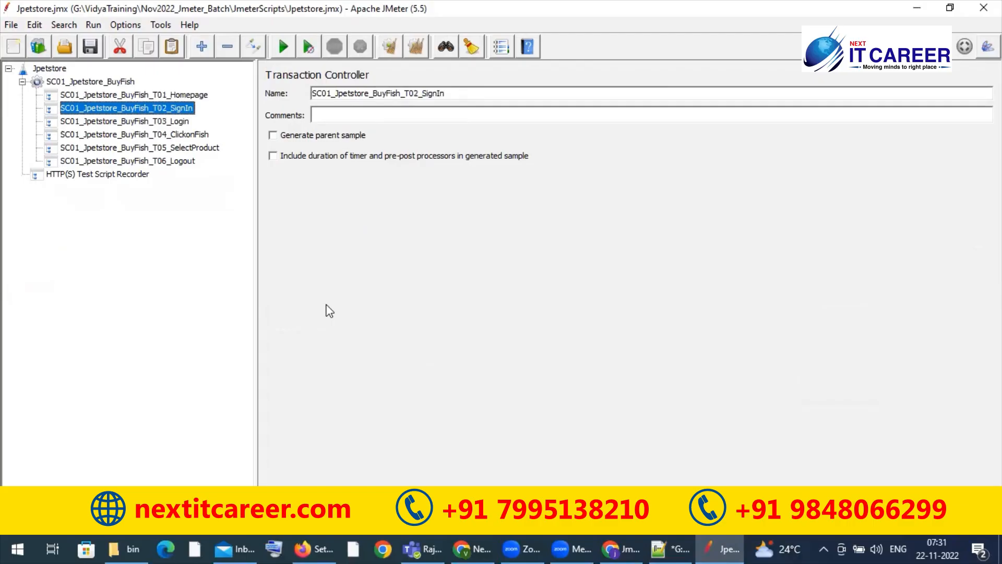
Step: Switch to Chrome, search for "jpetstore demo" in a new tab, and open the OctoPerf JPetStore result
left_click(662, 548)
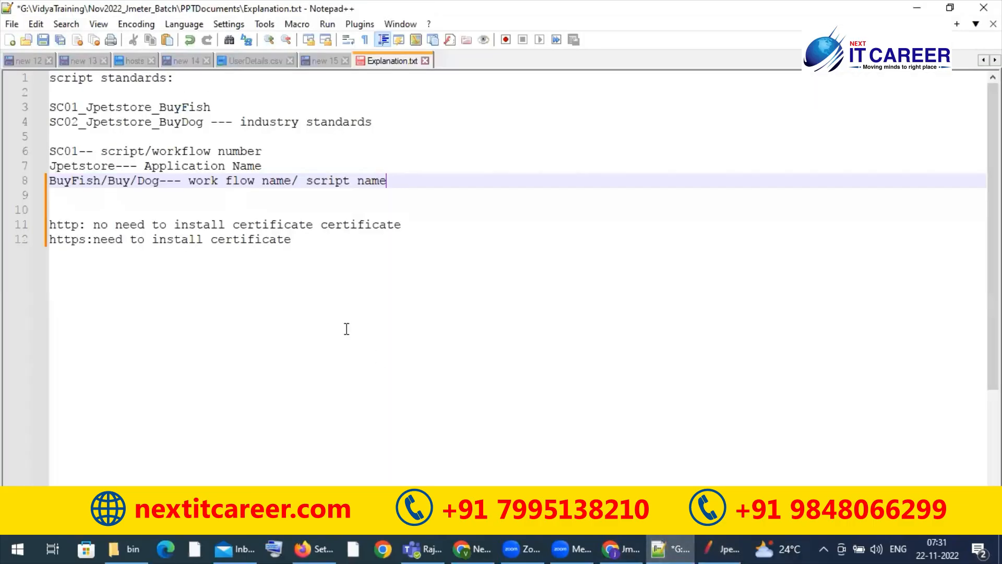
left_click(614, 548)
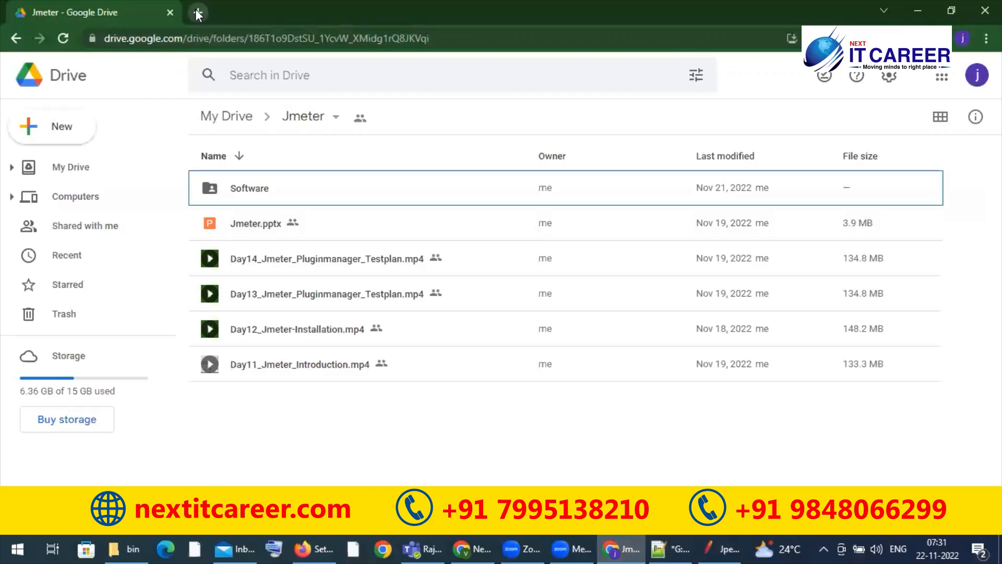
left_click(199, 12)
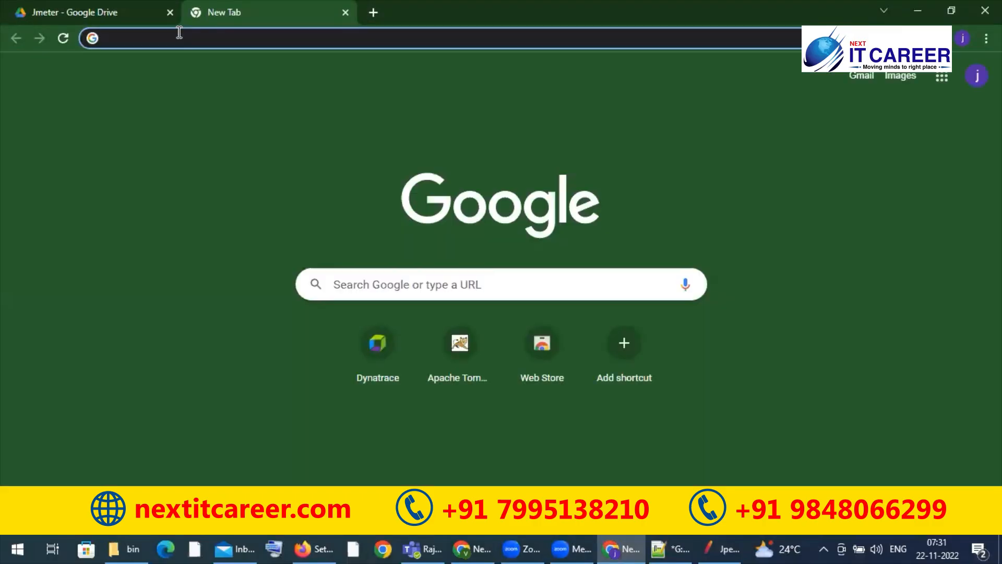
type("jpetsto")
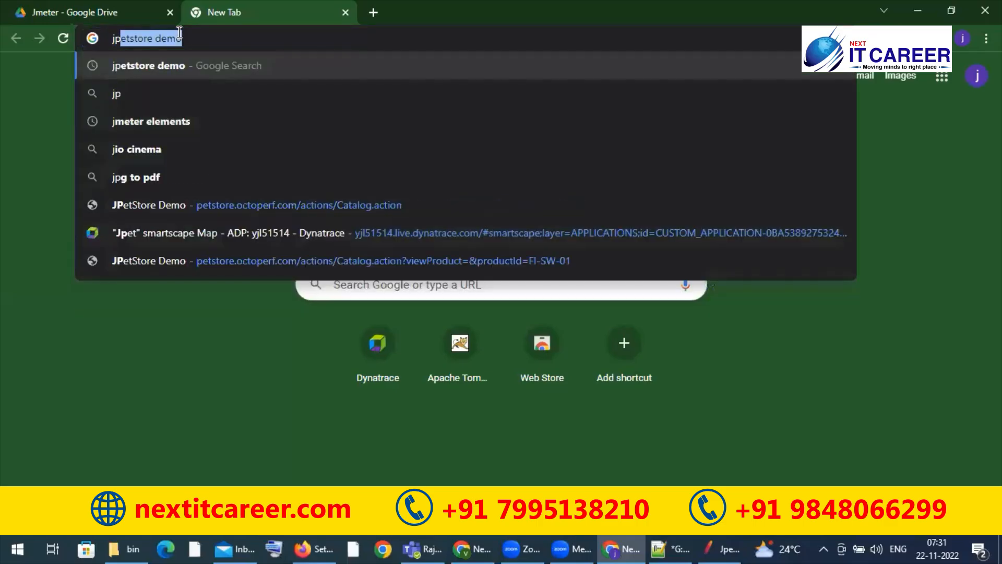
type("re demo")
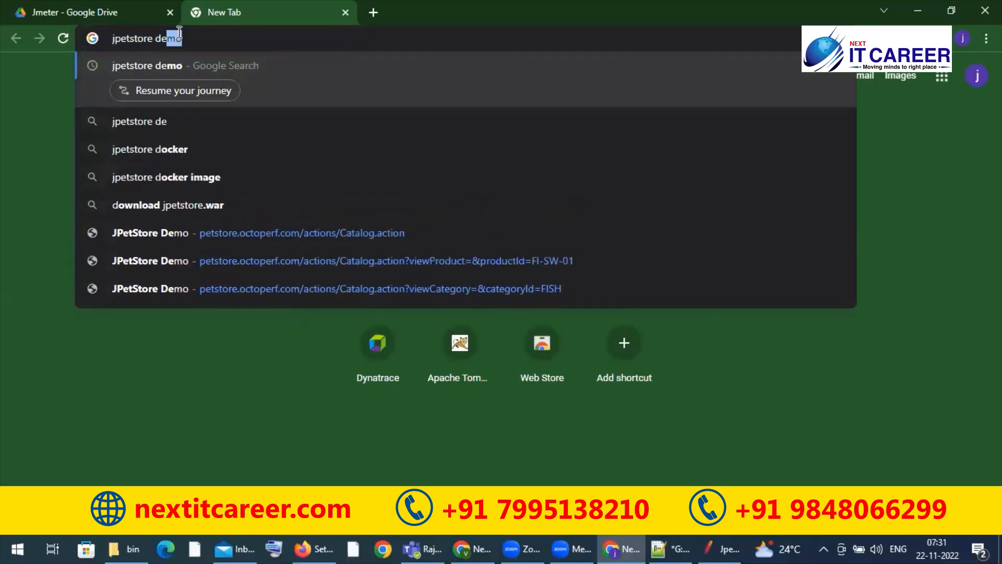
key("Return")
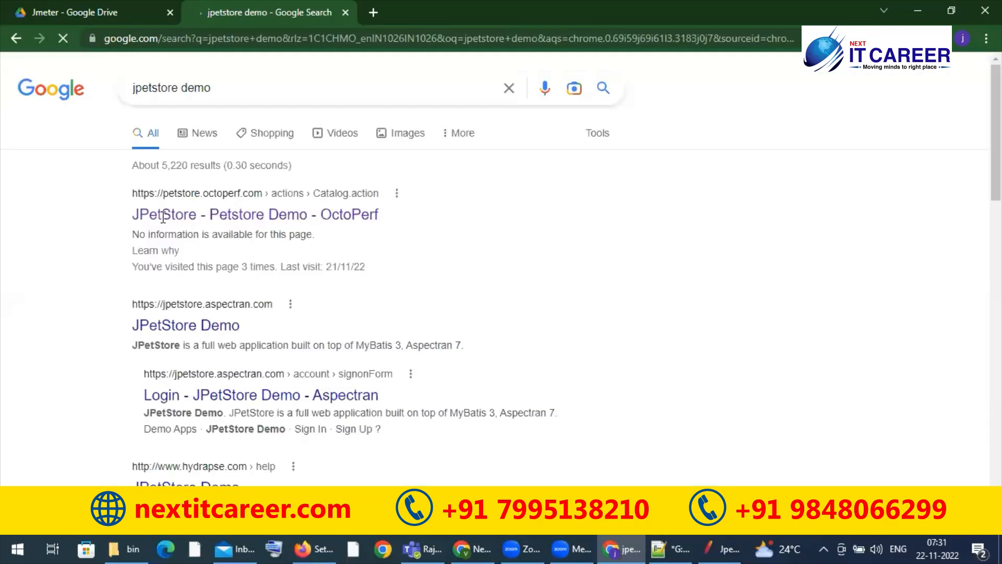
left_click(164, 223)
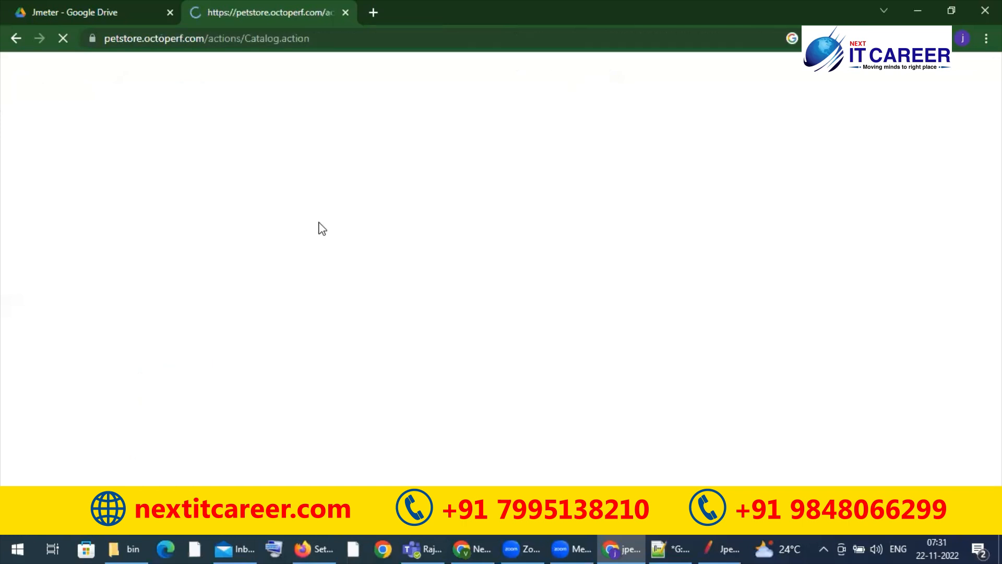
Step: Copy the JPetStore page's URL into a new first line of Explanation.txt in Notepad++, and save the file
left_click(212, 40)
key("ctrl+c")
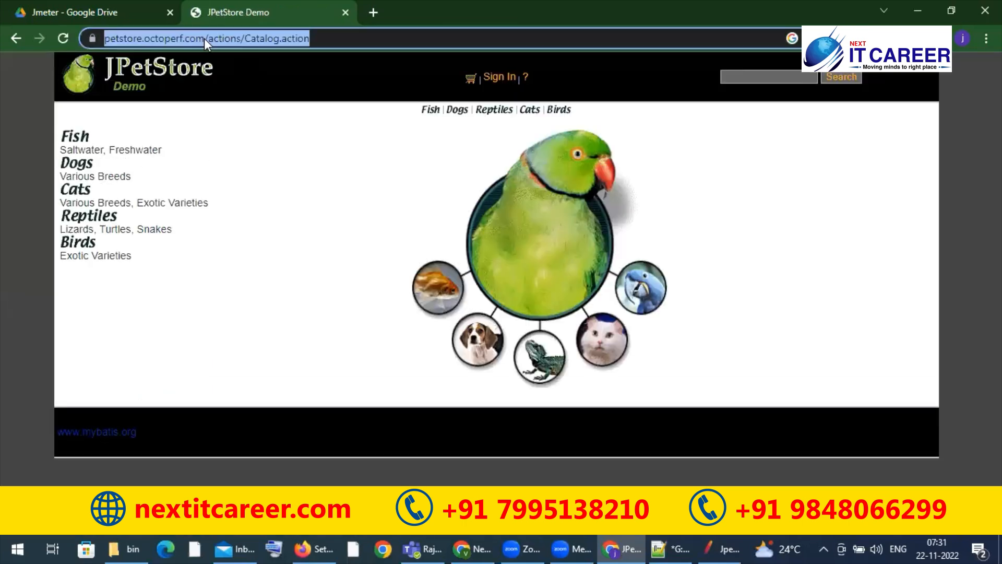
key("alt+Tab")
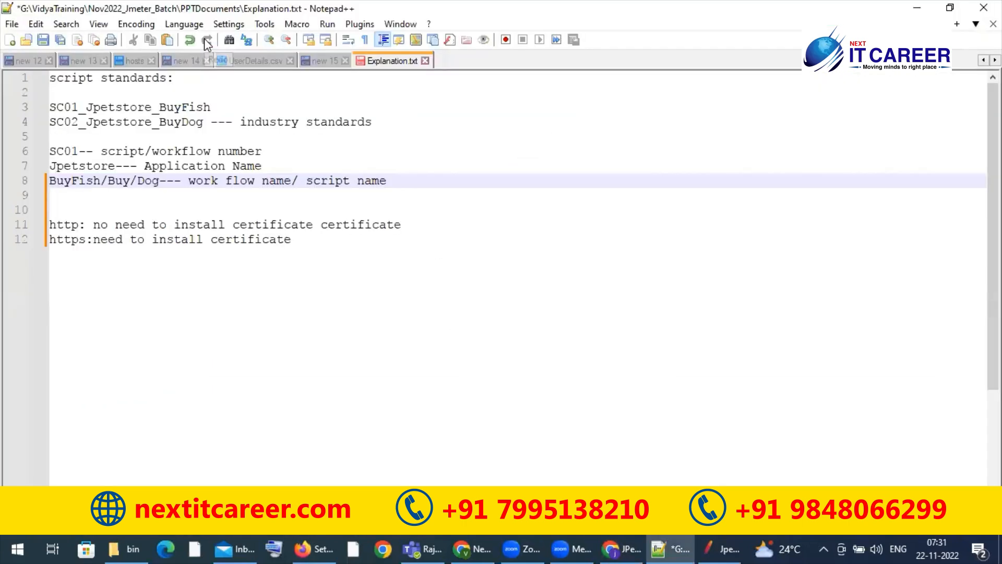
left_click(201, 82)
key("Home")
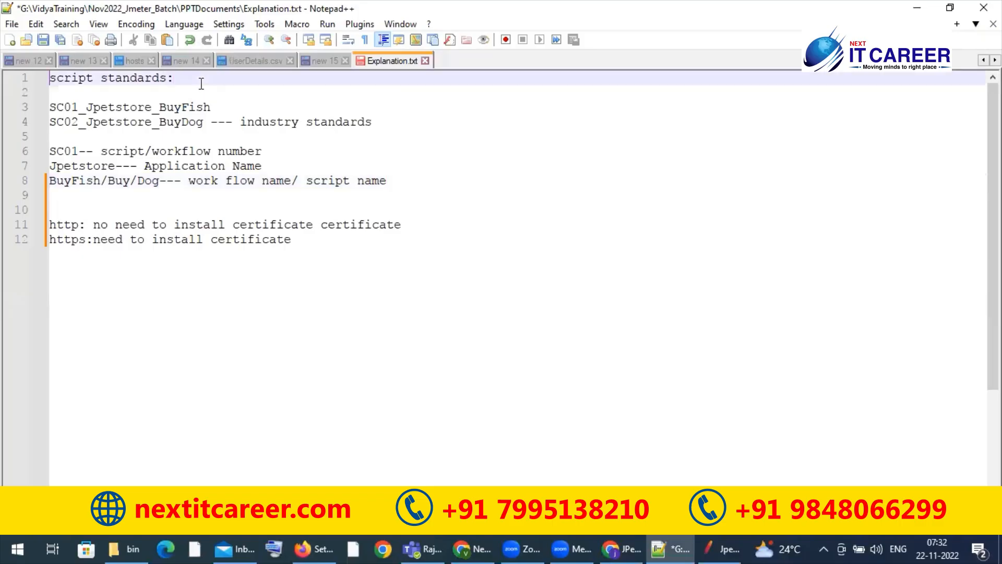
key("Return")
key("Up")
key("ctrl+v")
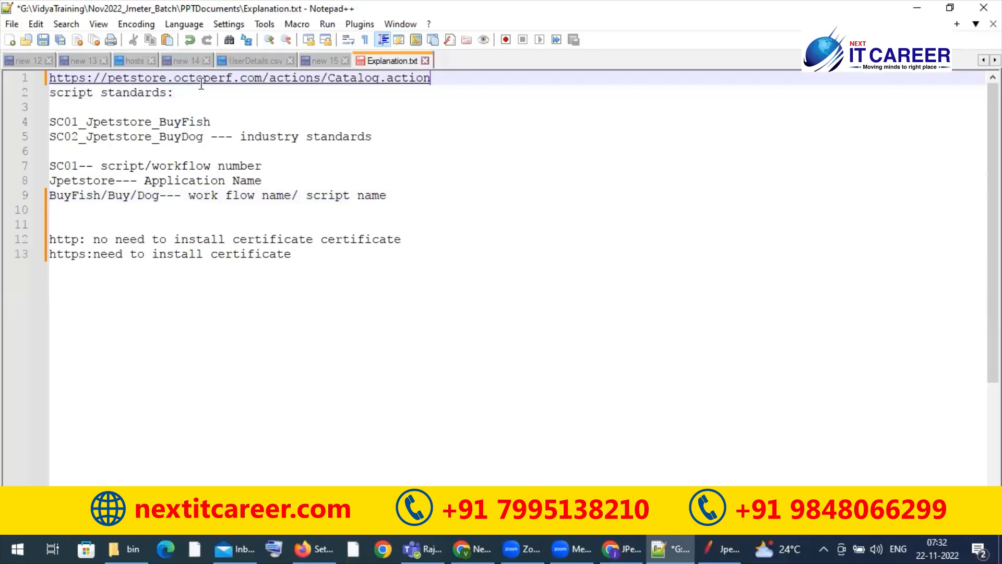
double_click(69, 78)
left_click(363, 124)
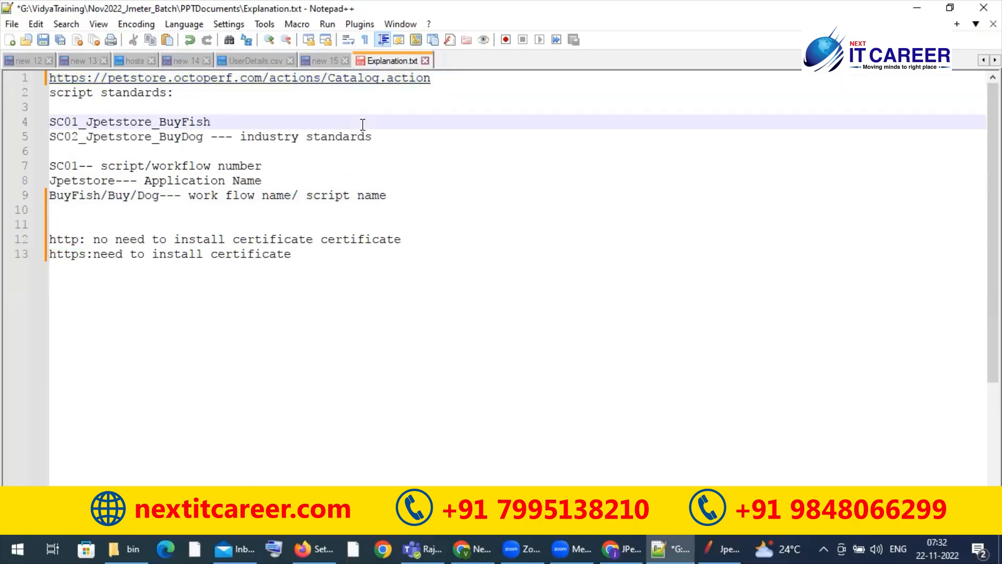
key("ctrl+s")
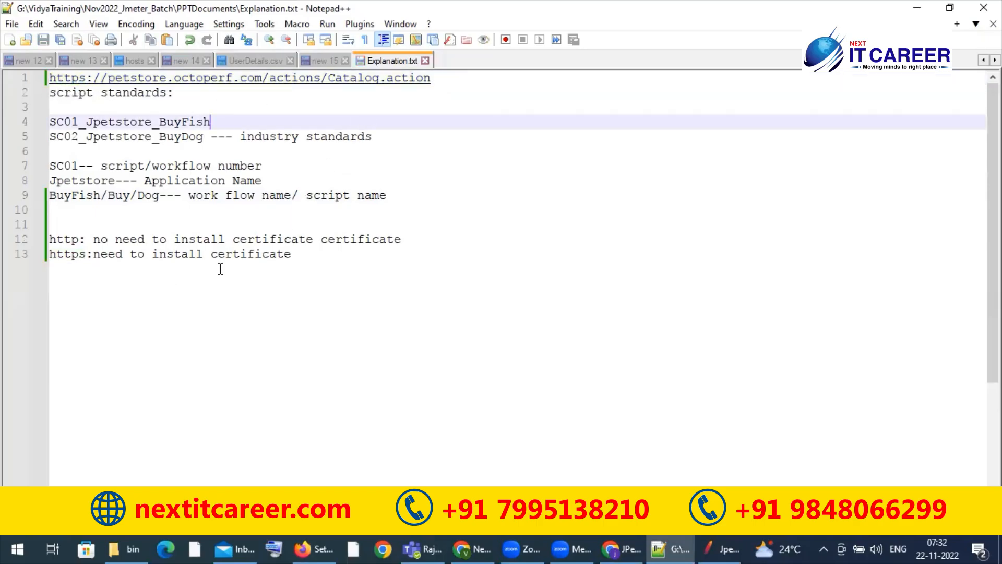
Step: Highlight the https certificate note, revisit the JPetStore page in Chrome, and display JMeter's HTTP(S) Test Script Recorder settings
triple_click(178, 256)
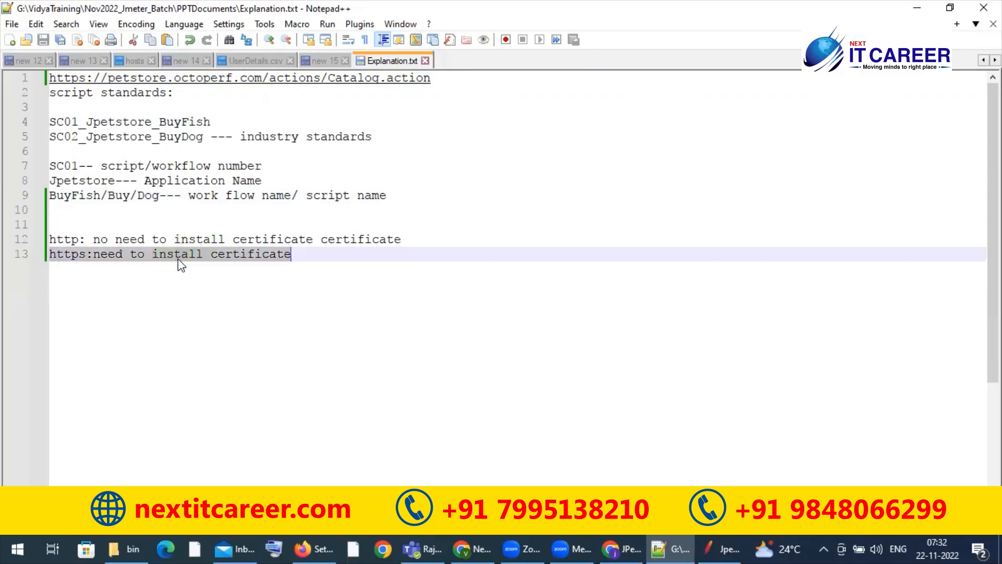
left_click(302, 284)
left_click(621, 540)
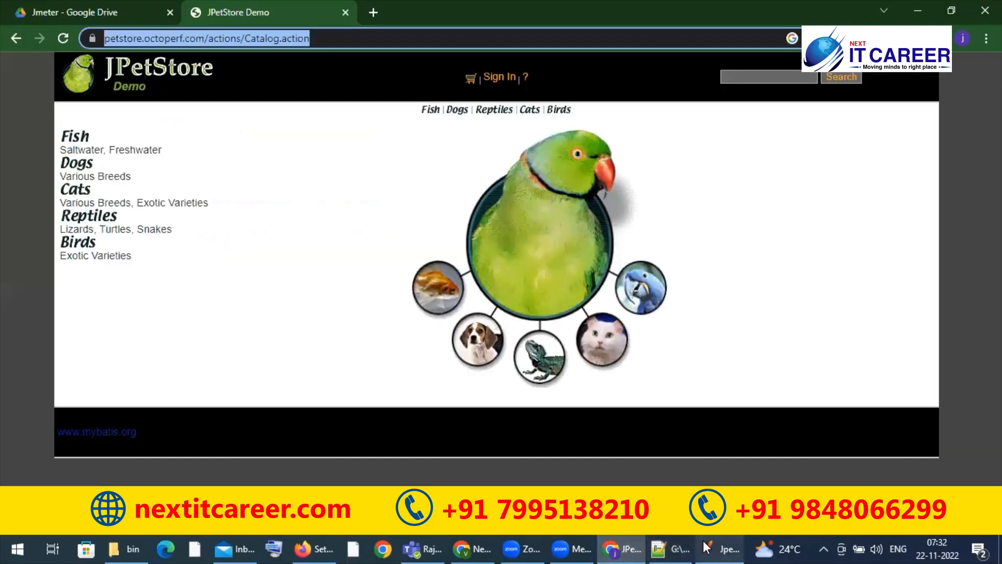
left_click(714, 541)
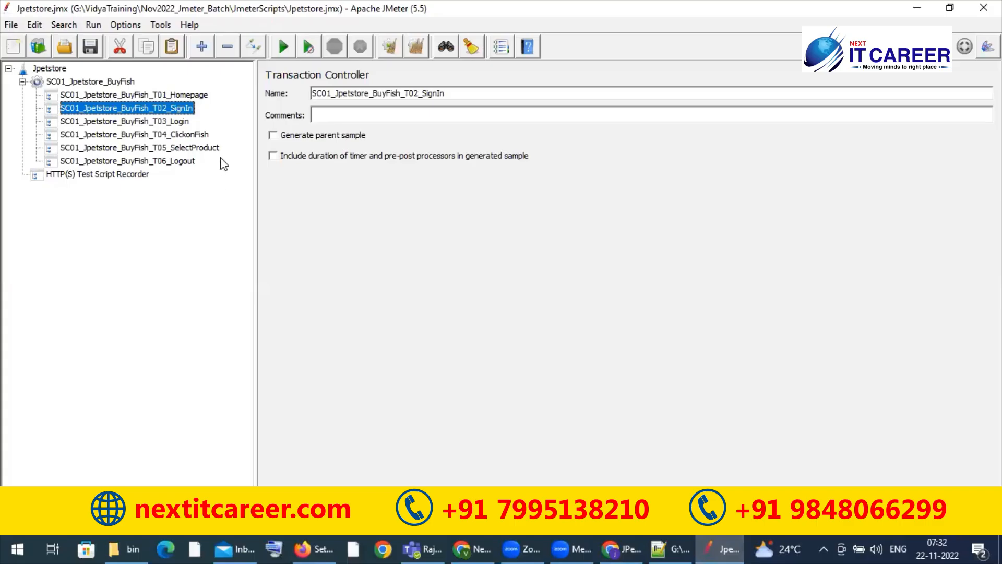
left_click(87, 176)
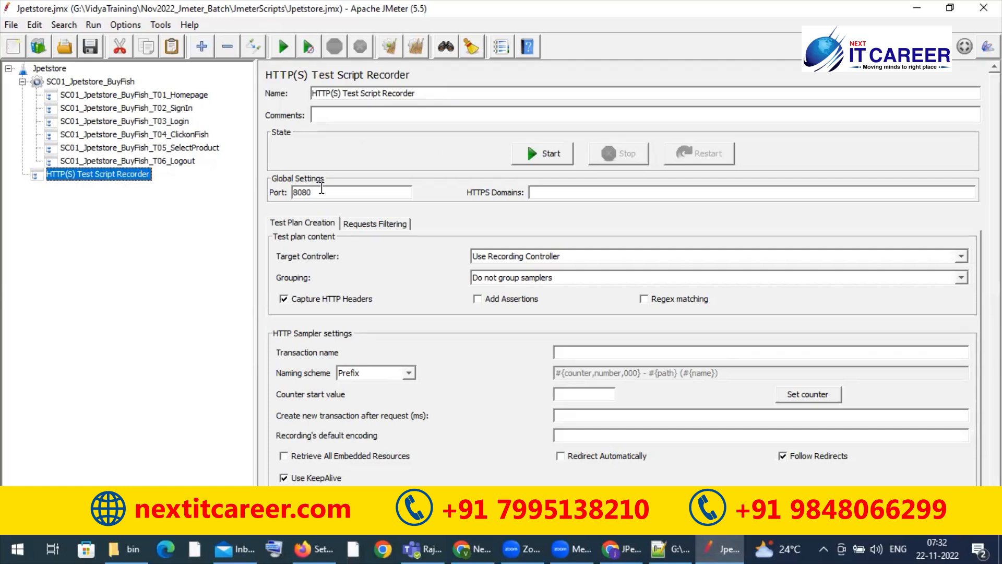
Step: Switch to Firefox, search its settings for "proxy", and open the connection settings
left_click(320, 547)
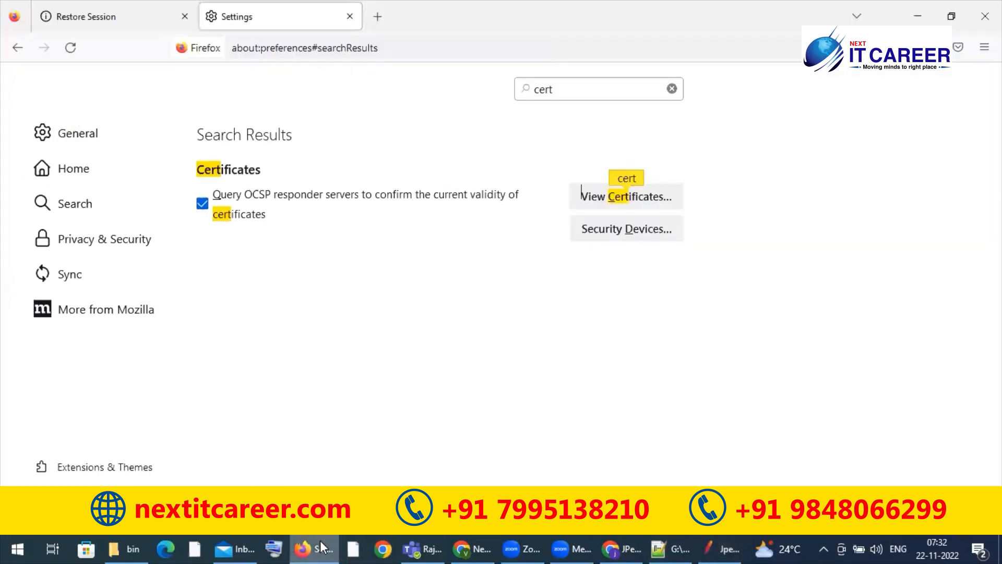
double_click(593, 93)
type("proxy")
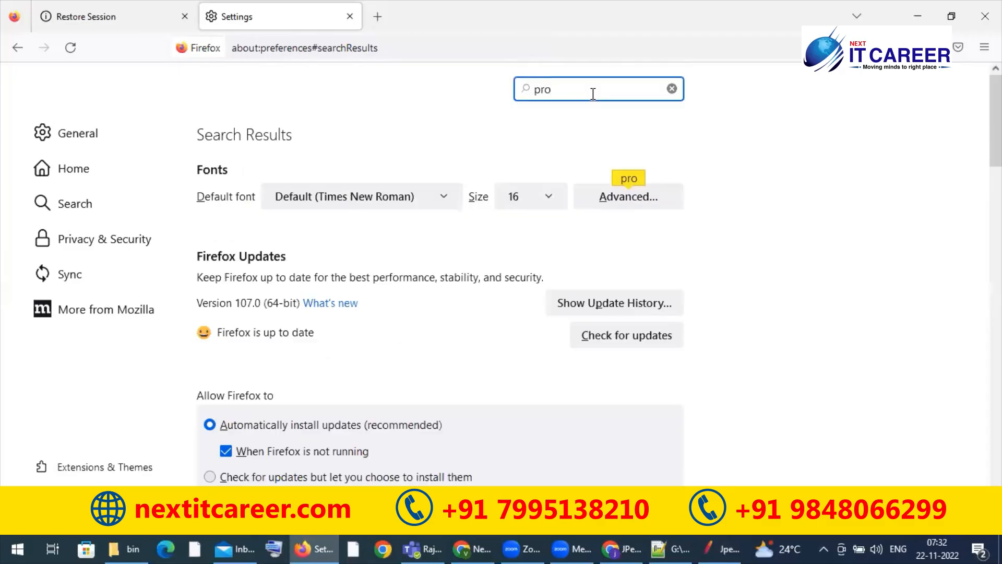
left_click(638, 203)
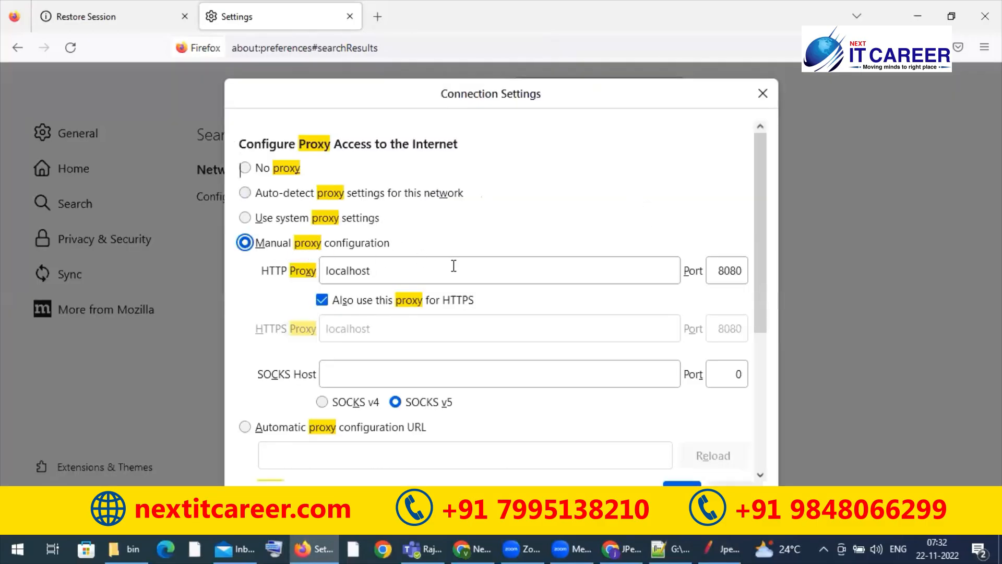
Step: Review the manual proxy host for HTTP and HTTPS, accept the connection settings, and close Firefox
double_click(371, 266)
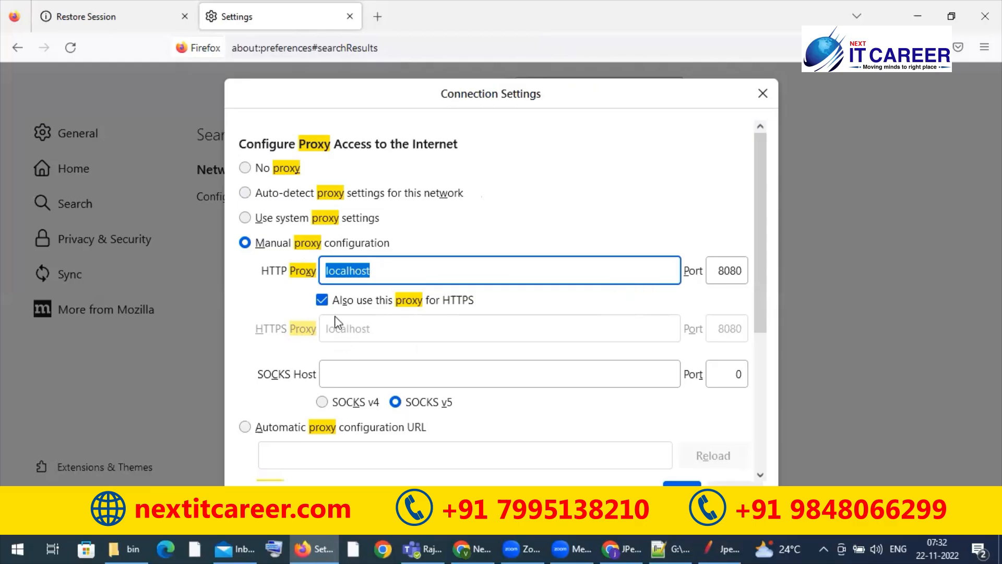
key("shift+Tab")
left_click_drag(347, 297, 398, 325)
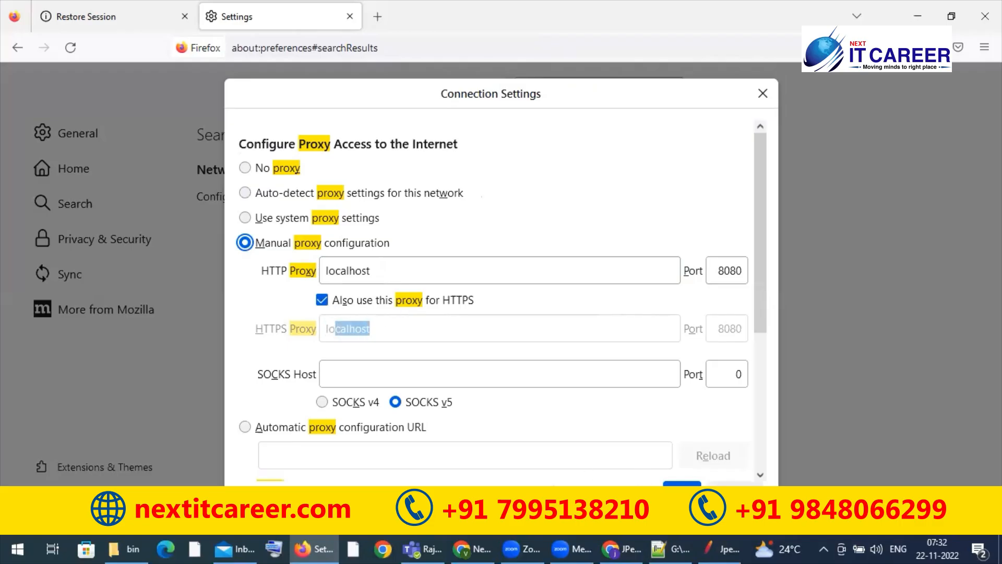
left_click(695, 484)
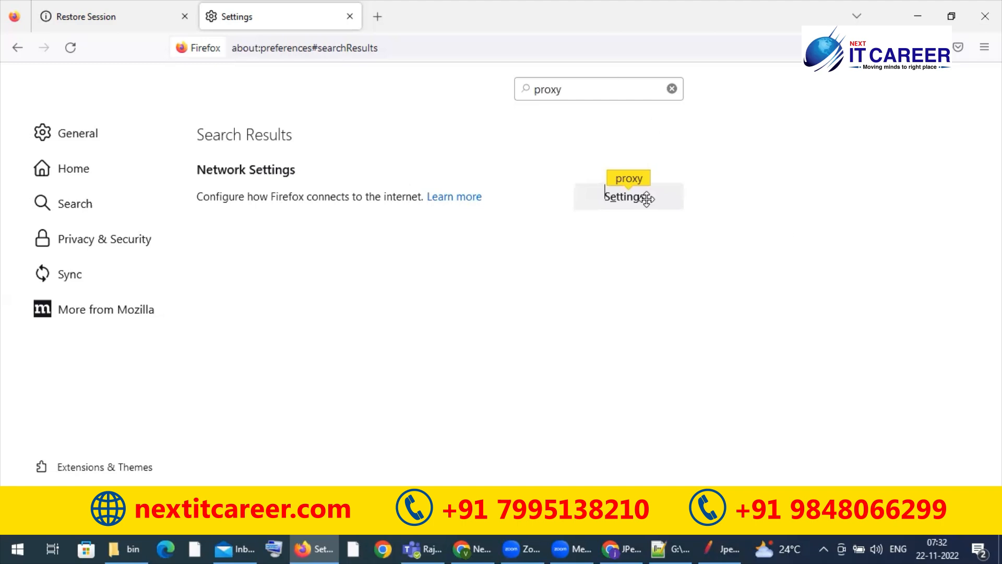
left_click(986, 16)
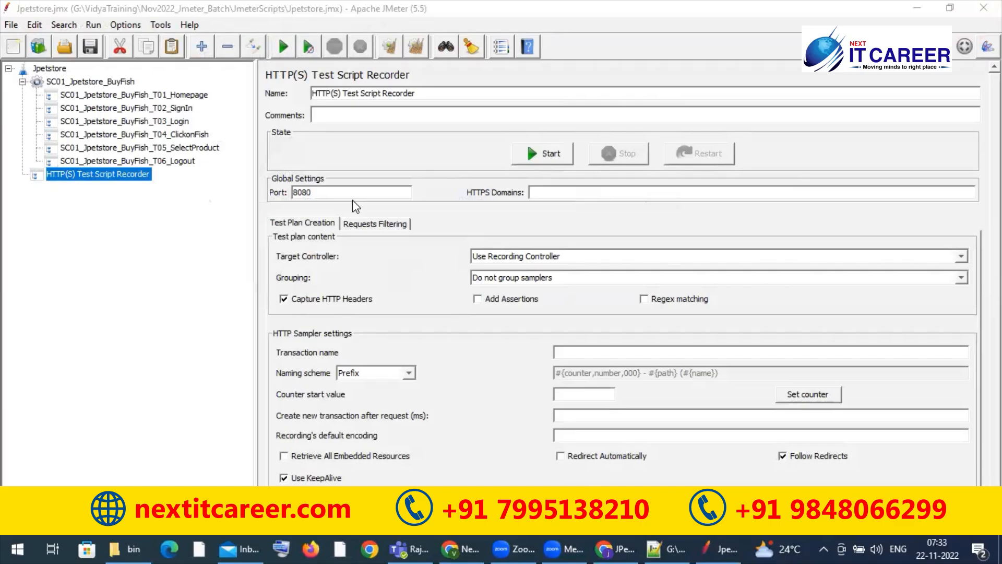
Step: Try recording with SC01_Jpetstore_BuyFish_T01_Homepage as the target controller, accept the root CA certificate notice, and stop the recorder
left_click(346, 193)
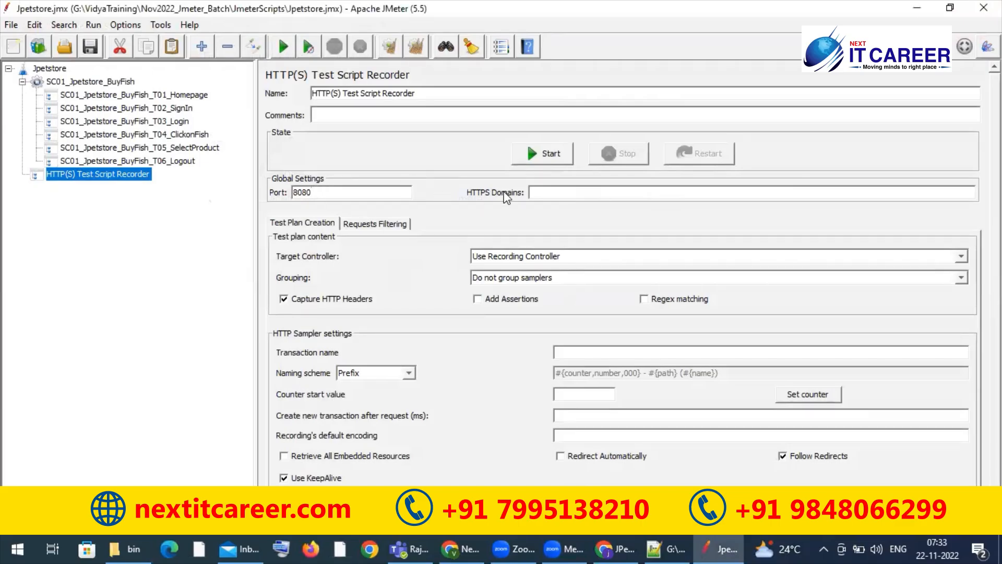
left_click(543, 192)
left_click(523, 257)
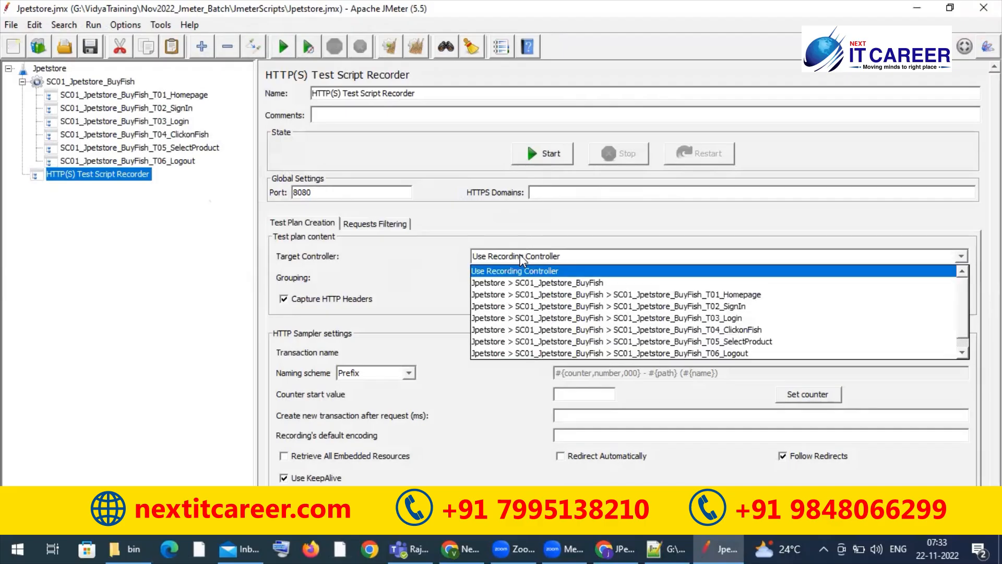
mouse_move(963, 308)
left_mouse_down()
mouse_move(965, 330)
mouse_move(968, 300)
left_mouse_up()
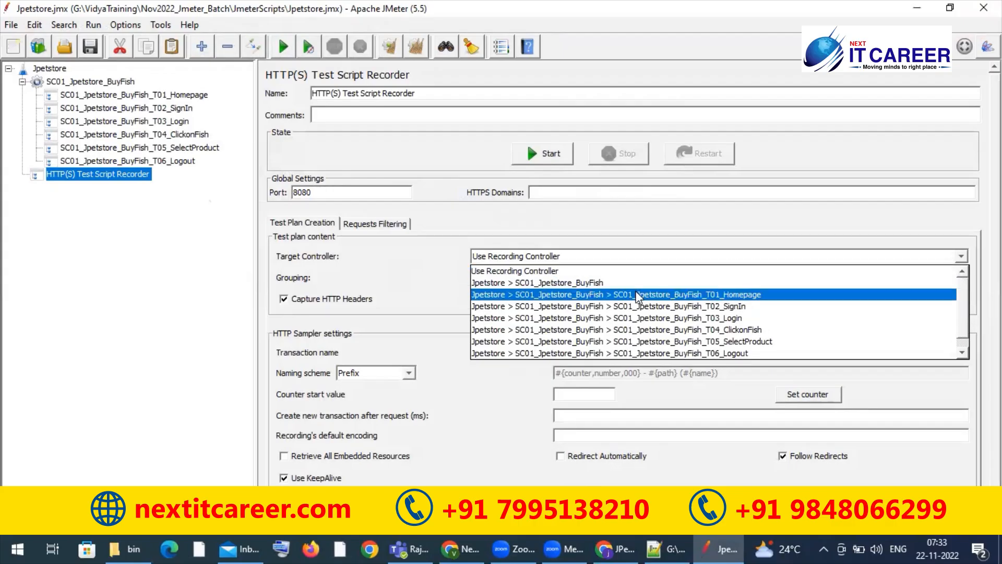
left_click(591, 295)
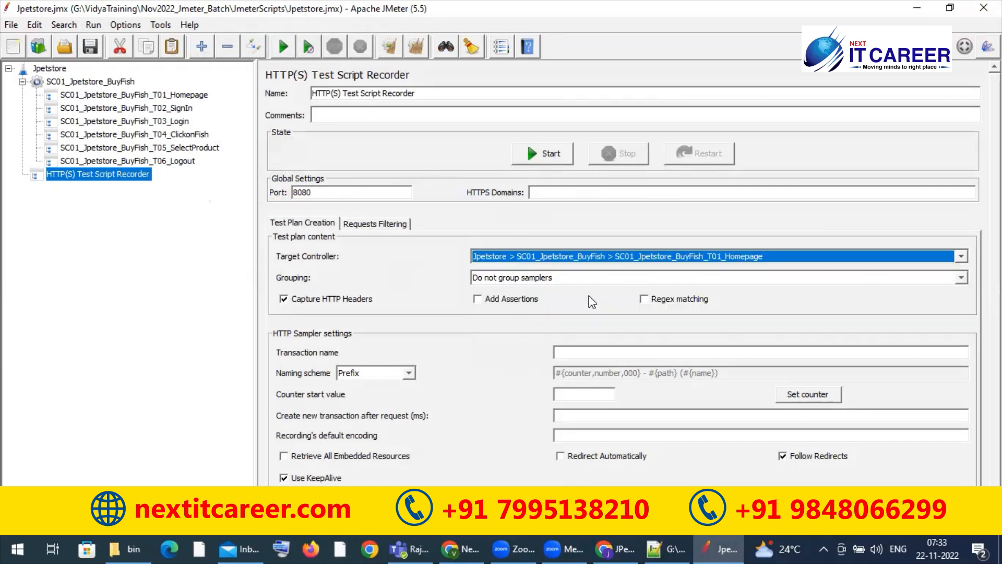
left_click(534, 155)
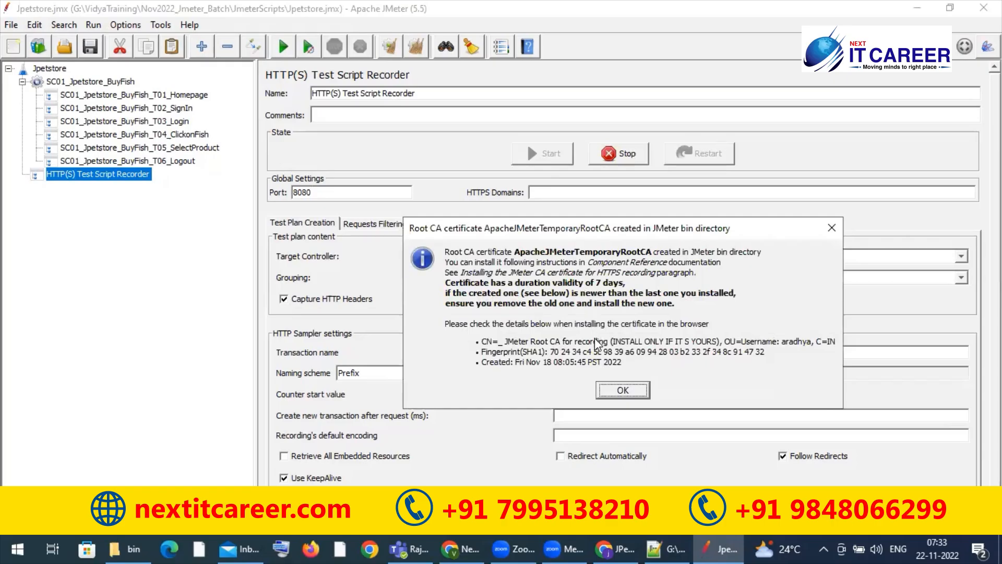
left_click(619, 390)
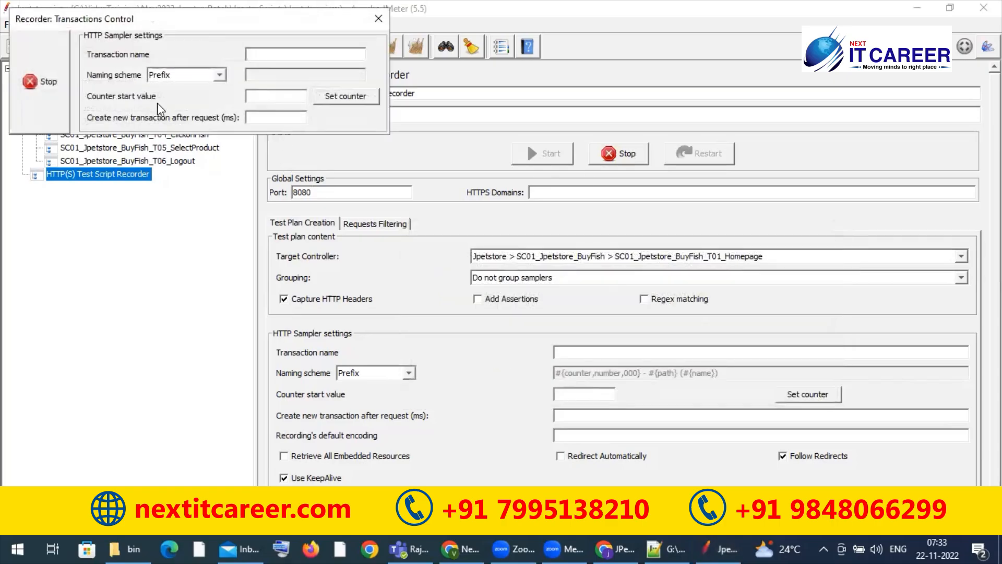
left_click(46, 82)
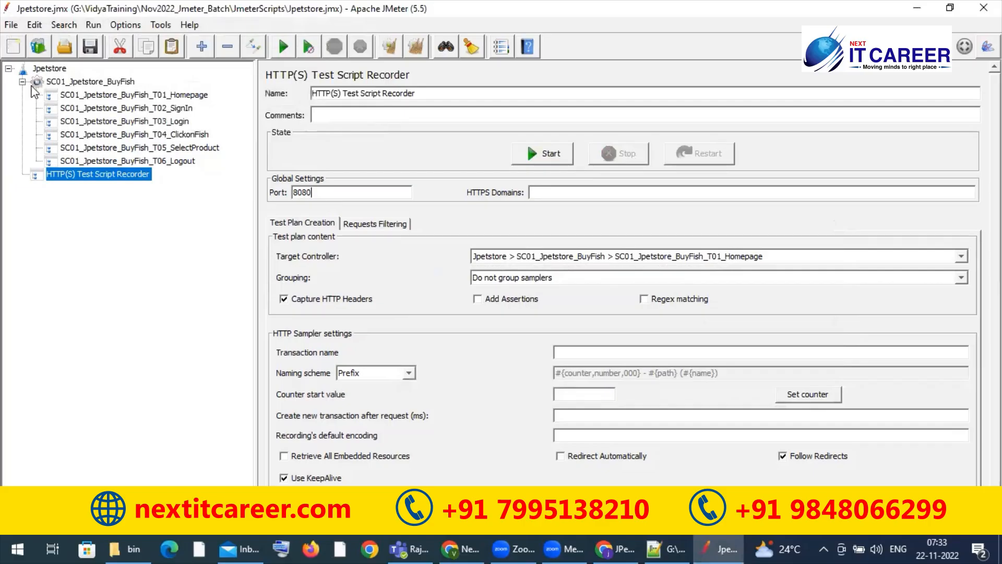
Step: Restart JMeter, reopen the recent Jpetstore.jmx test plan, and expand the SC01_Jpetstore_BuyFish thread group
left_click(11, 24)
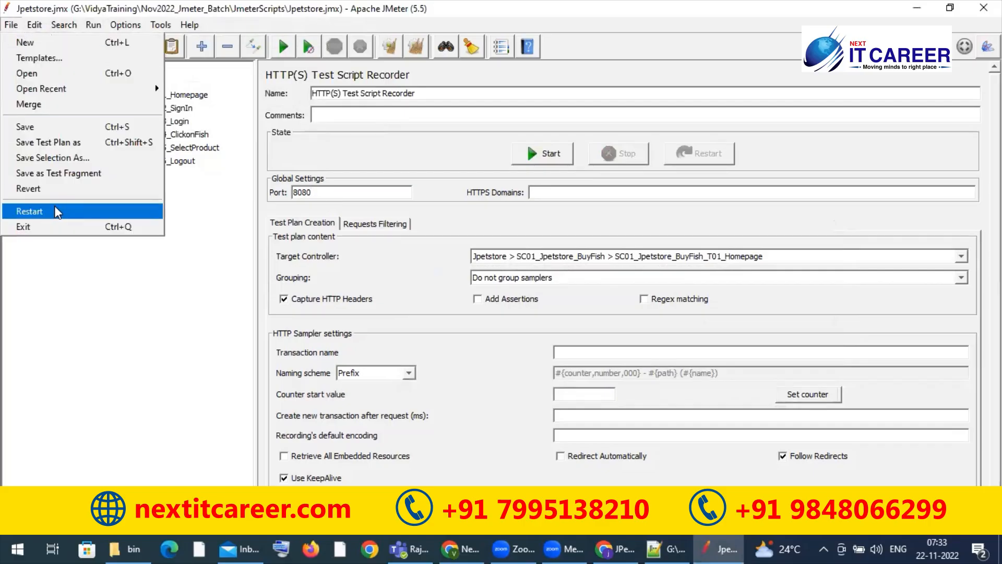
left_click(41, 211)
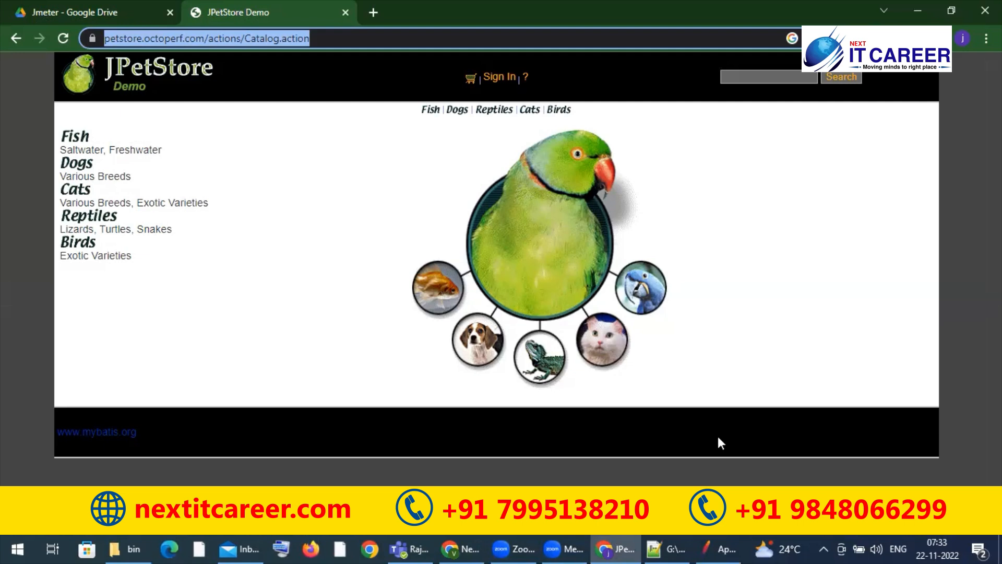
left_click(720, 545)
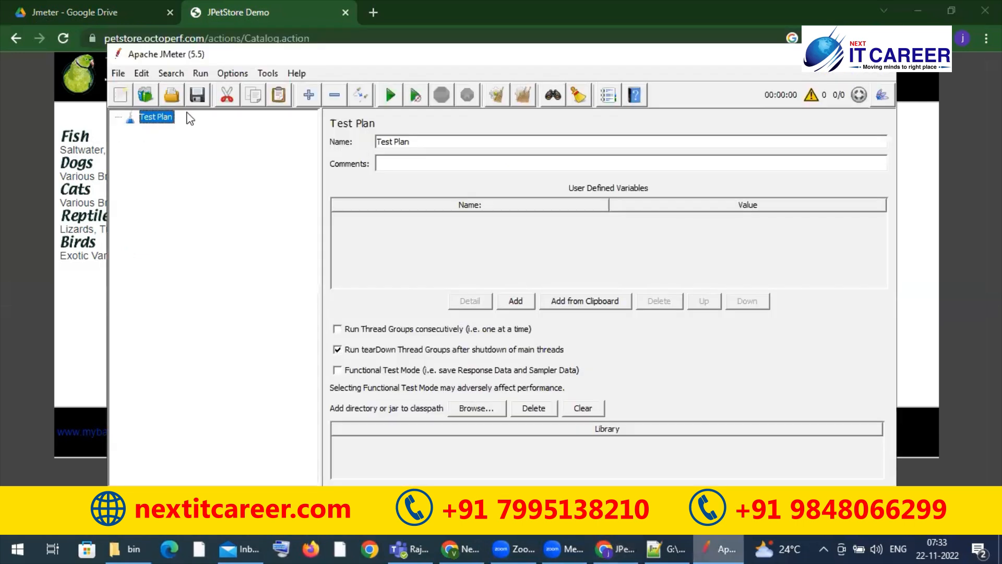
left_click(119, 74)
mouse_move(237, 137)
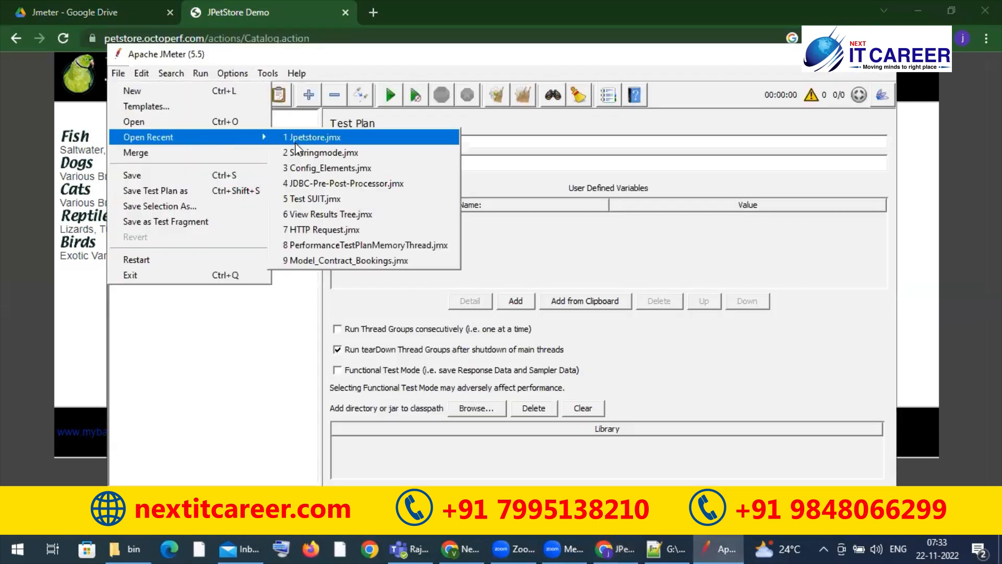
left_click(307, 138)
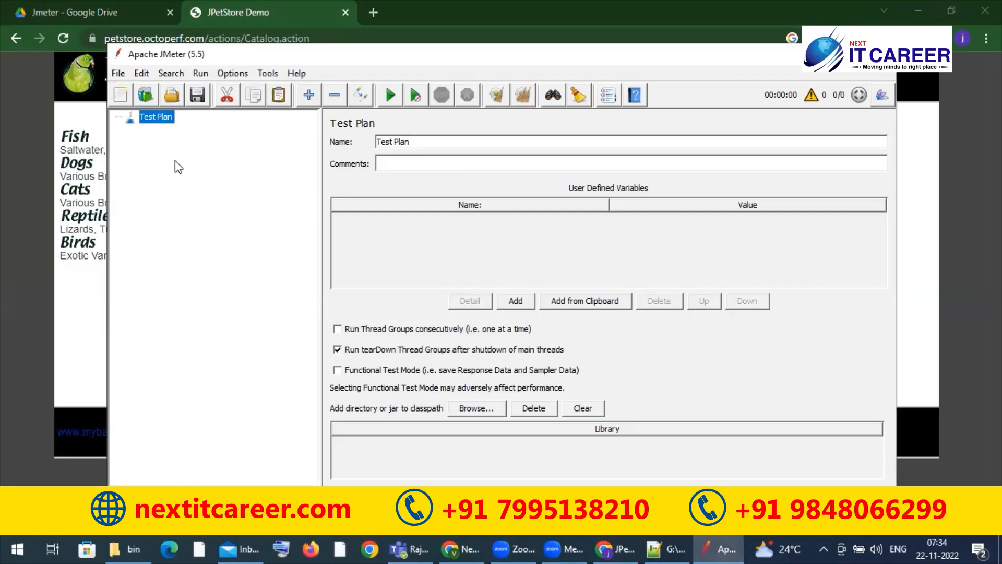
left_click(145, 131)
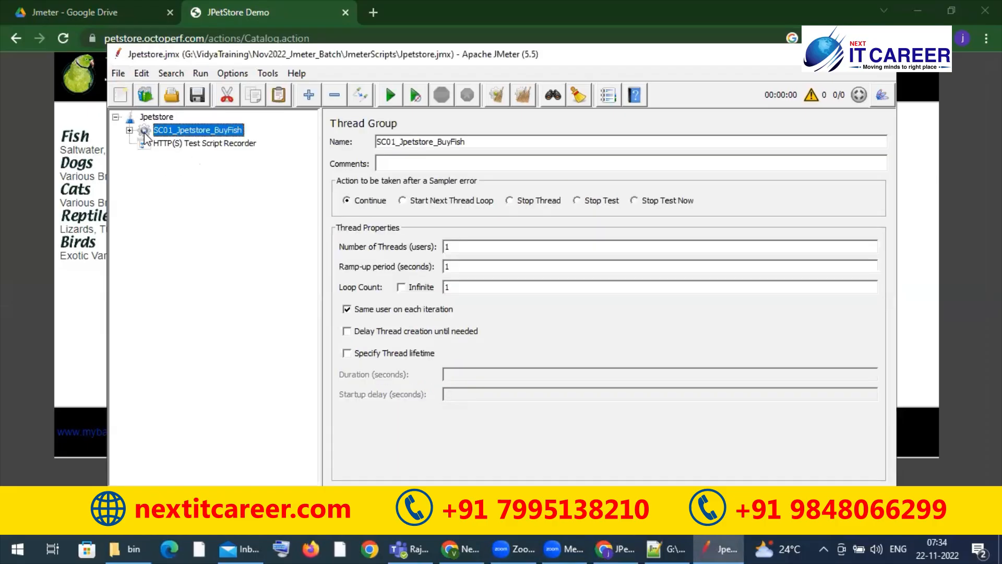
left_click(129, 130)
Step: Set the HTTP(S) Test Script Recorder's target controller to SC01_Jpetstore_BuyFish_T01_Homepage, start recording, and accept the root CA certificate notice
left_click(198, 224)
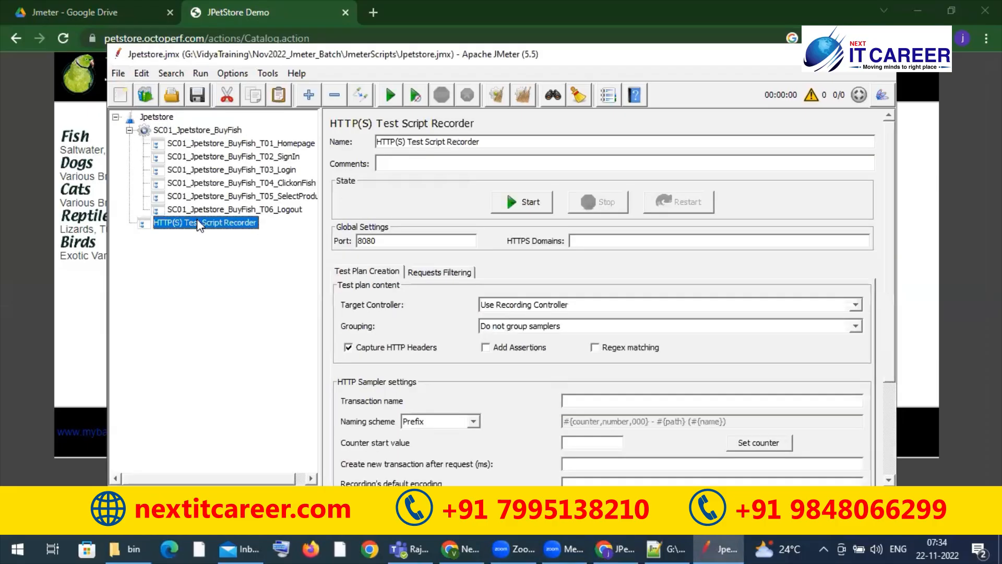
left_click(515, 305)
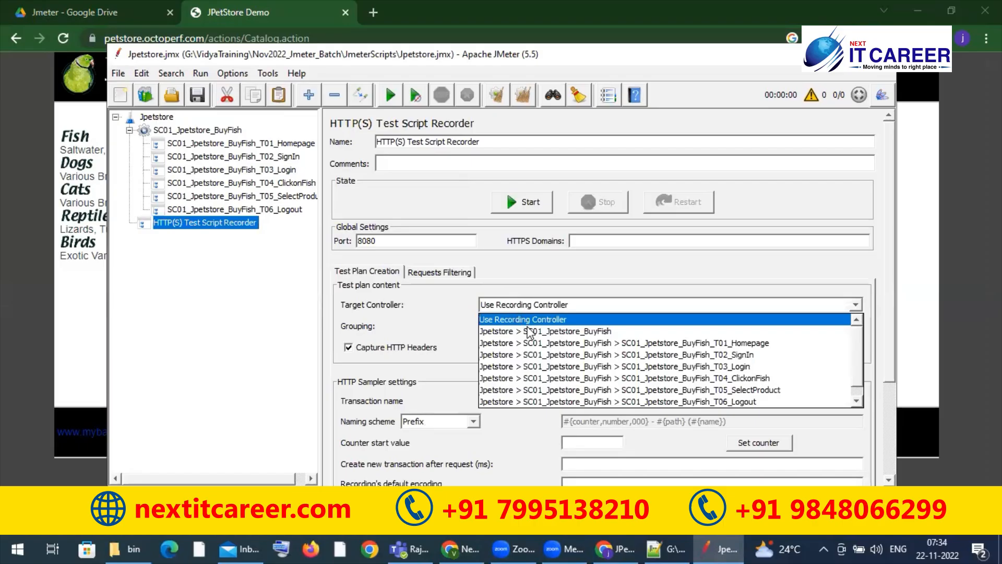
left_click(535, 344)
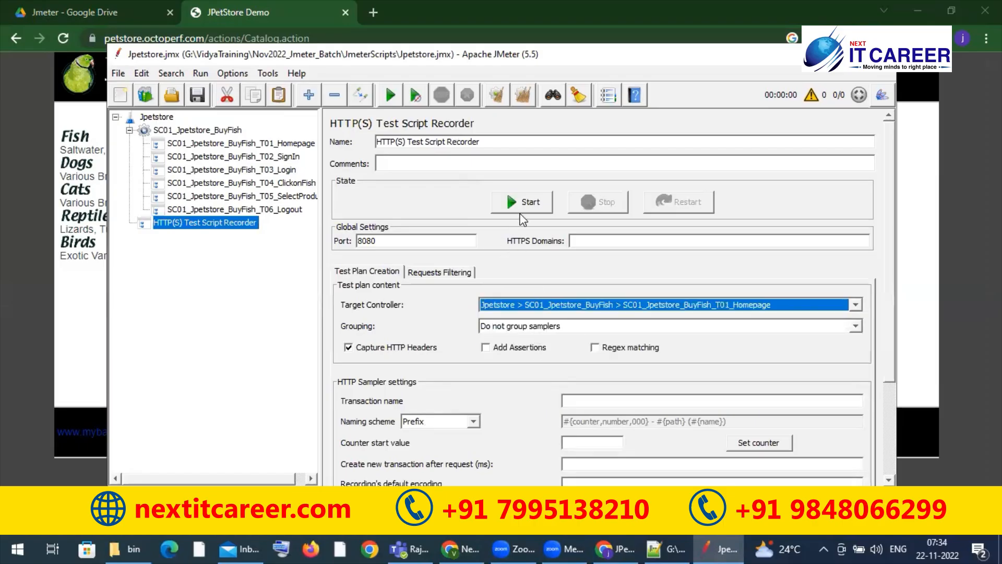
left_click(526, 204)
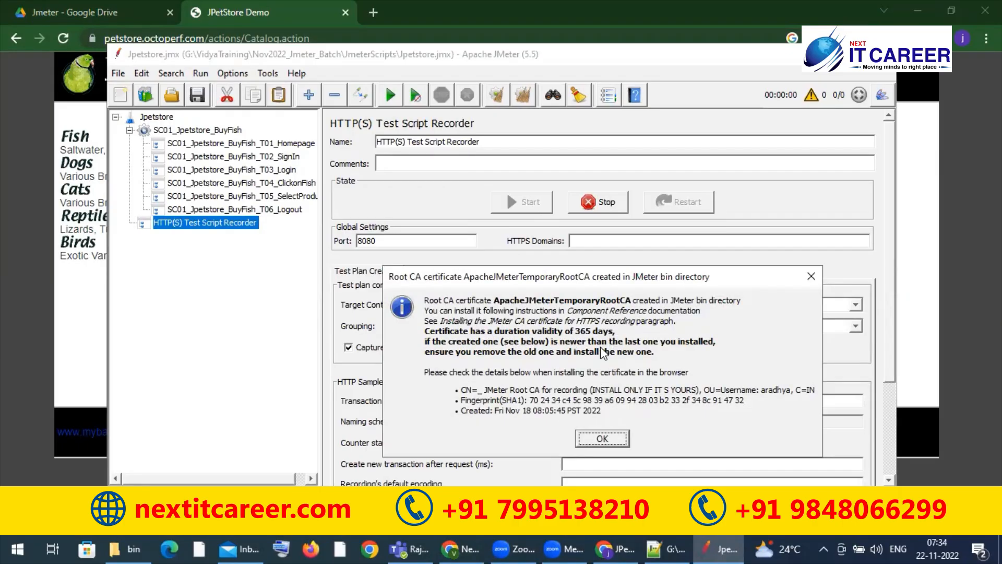
key("Return")
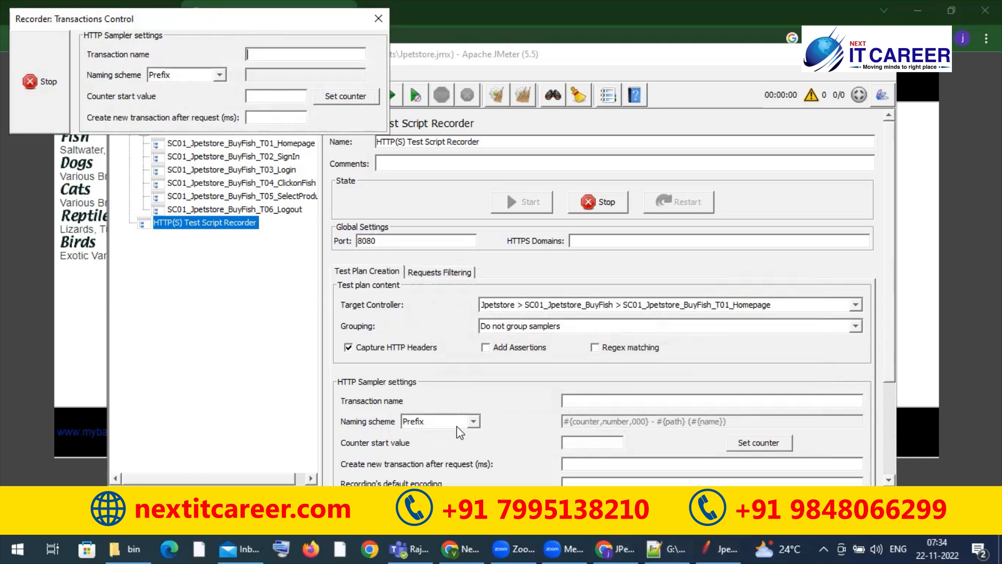
Step: Open Firefox and move the Recorder: Transactions Control window clear of the browser's address bar
left_click(619, 540)
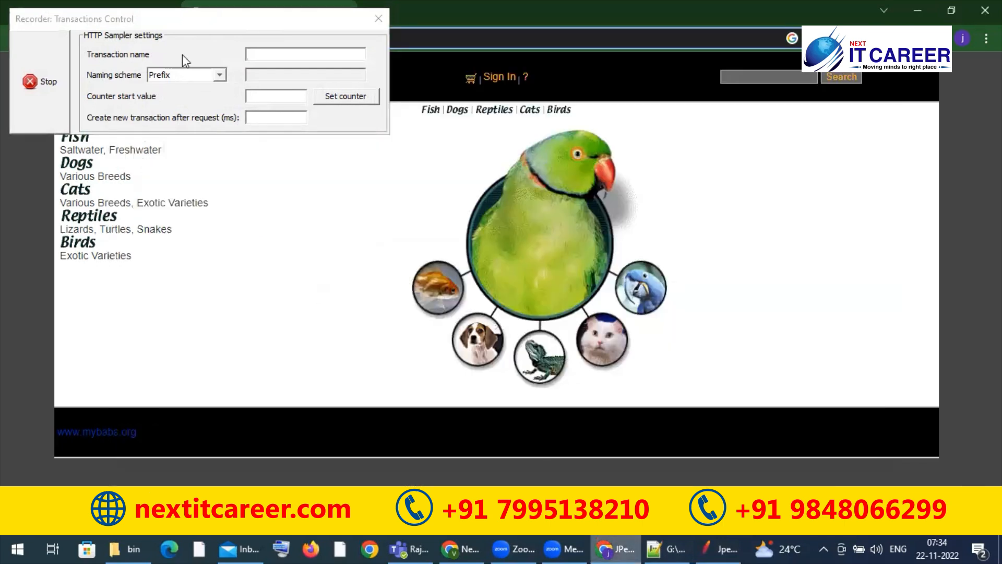
left_click(310, 540)
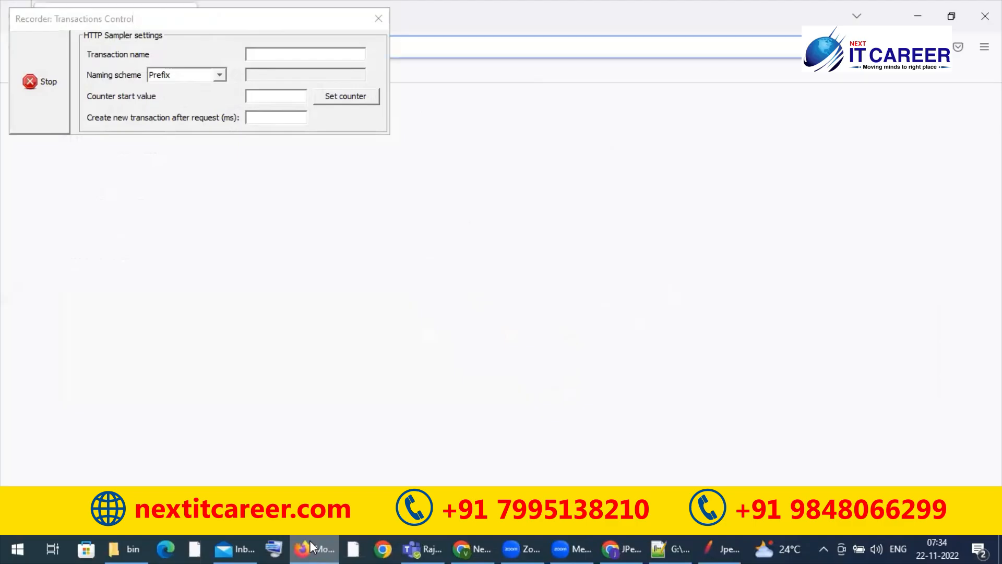
left_click(159, 22)
left_click_drag(159, 23, 958, 433)
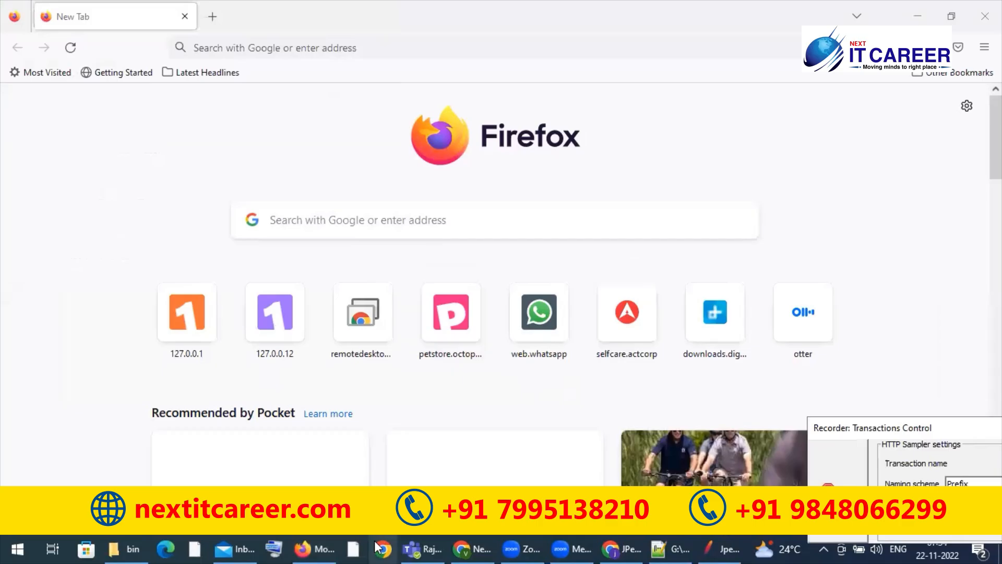
Step: Copy the JPetStore URL from the first line of Explanation.txt in Notepad++ and load it in Firefox
left_click(675, 548)
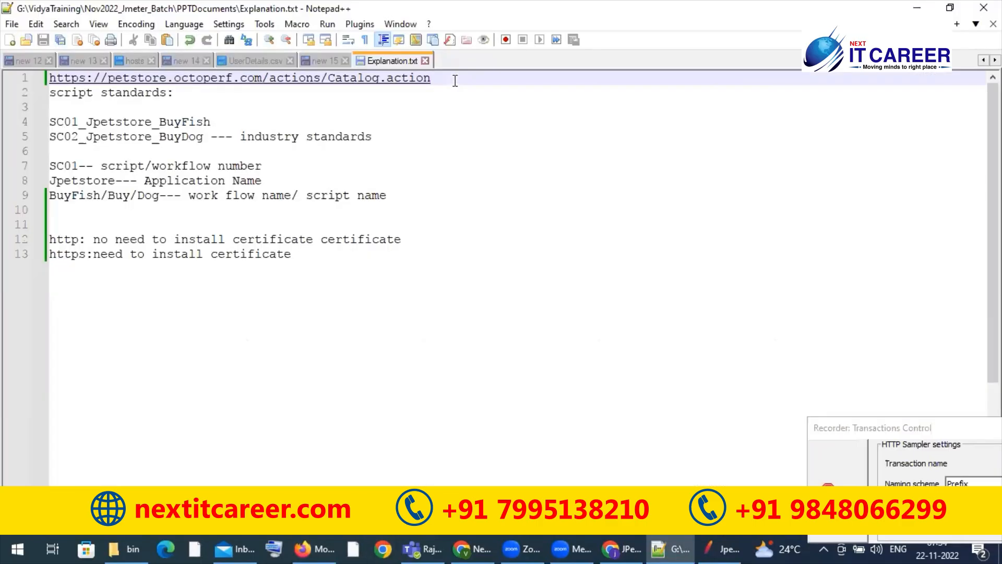
triple_click(455, 81)
key("ctrl+c")
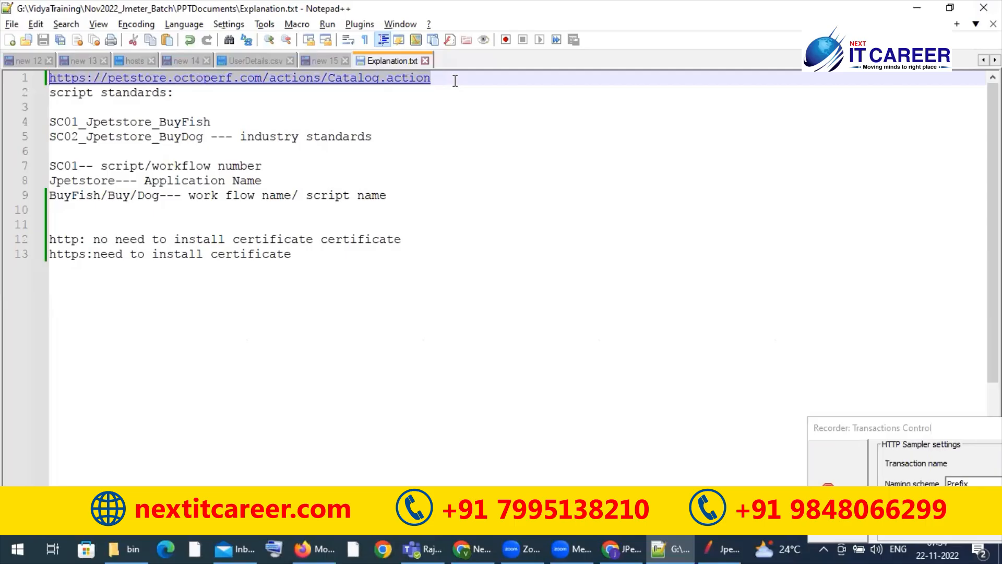
key("alt+Tab")
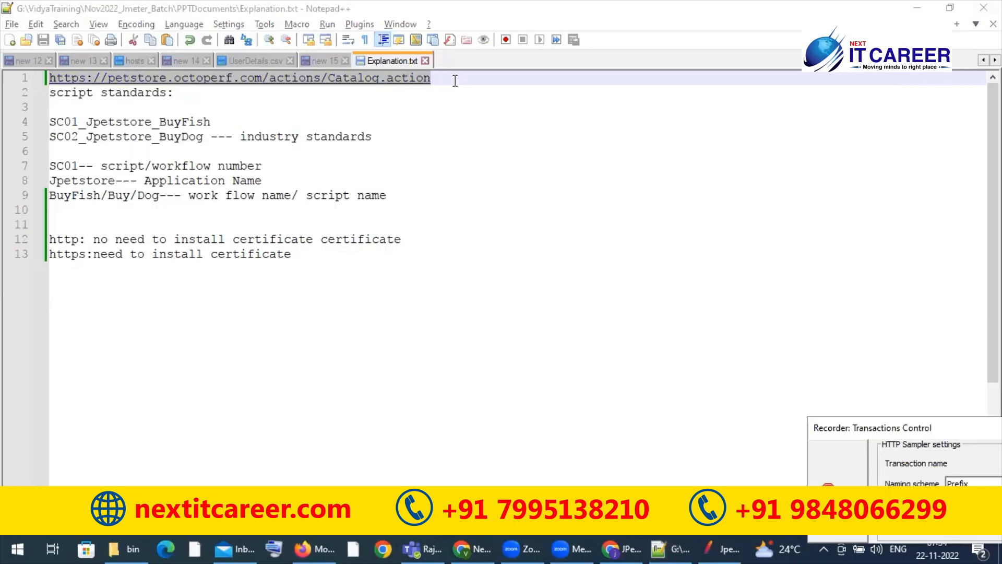
key("alt+Tab")
key("alt+Tab")
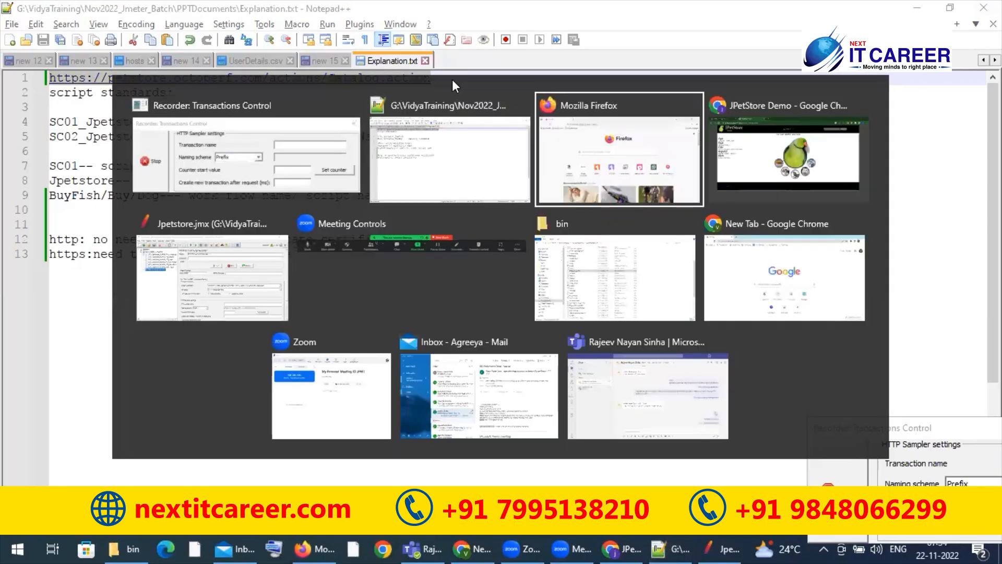
key("ctrl+v")
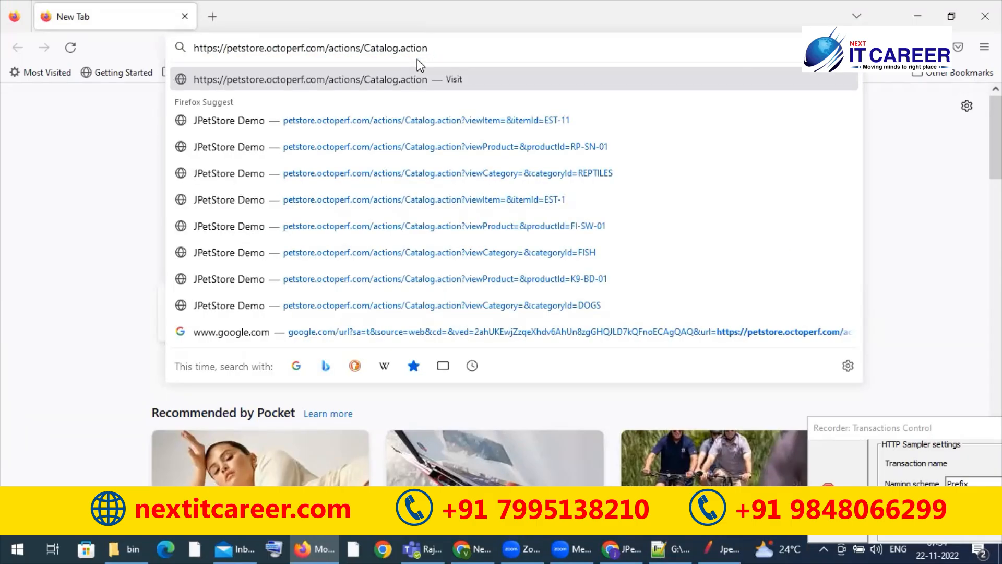
key("Return")
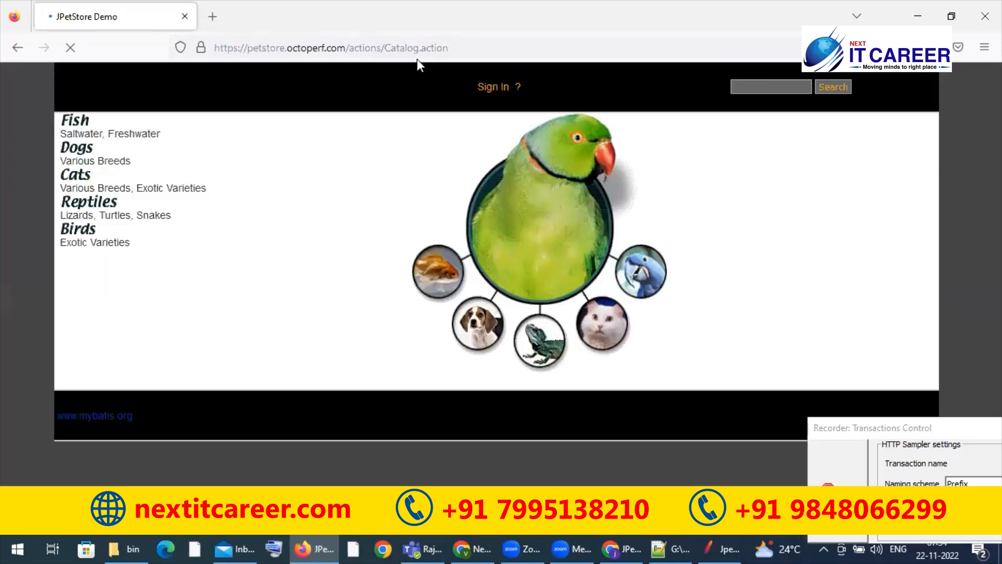
left_click(424, 54)
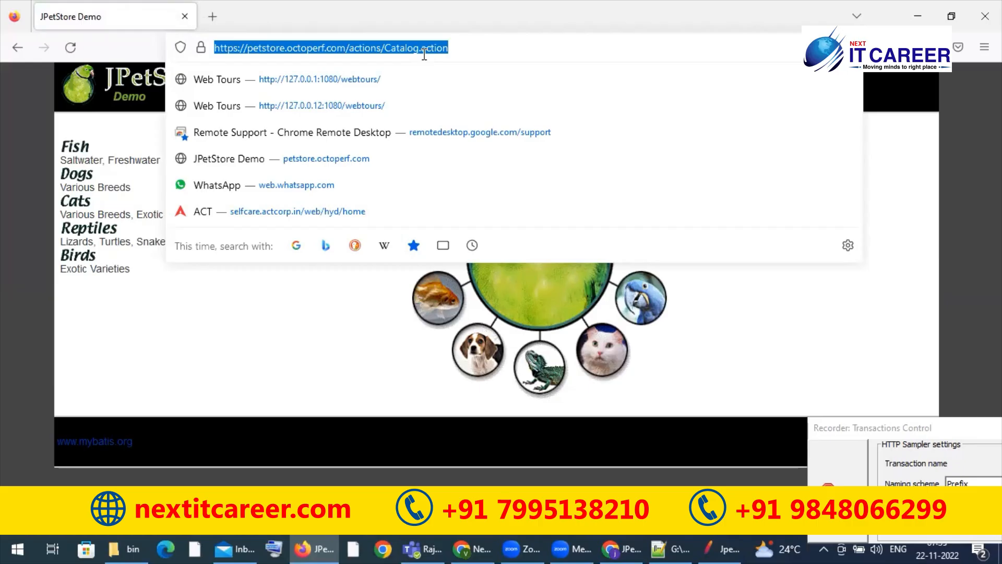
left_click(3, 148)
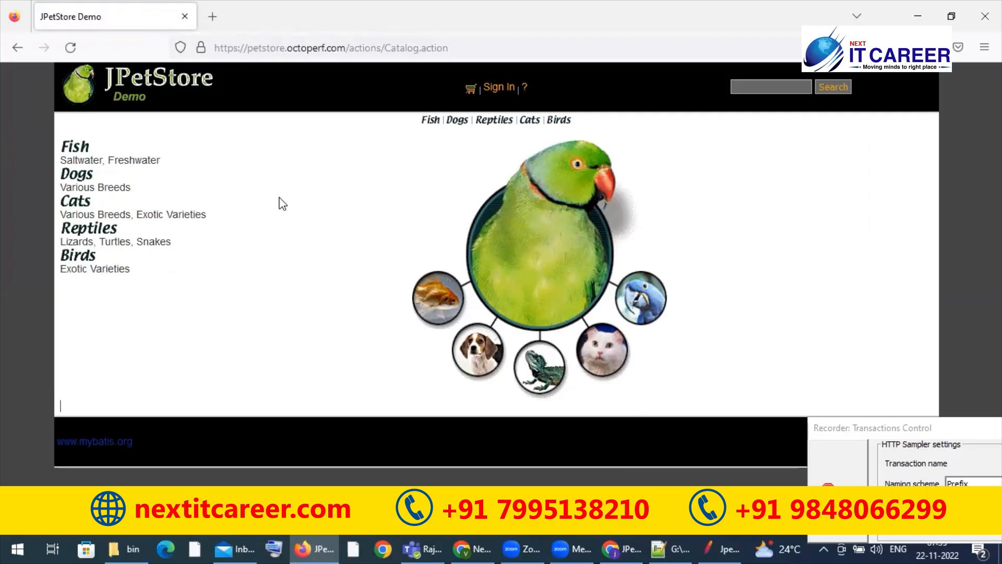
Step: Set JMeter's target controller to SC01_Jpetstore_BuyFish_T02_SignIn and follow the Sign In link on the JPetStore page in Firefox
key("alt+Tab")
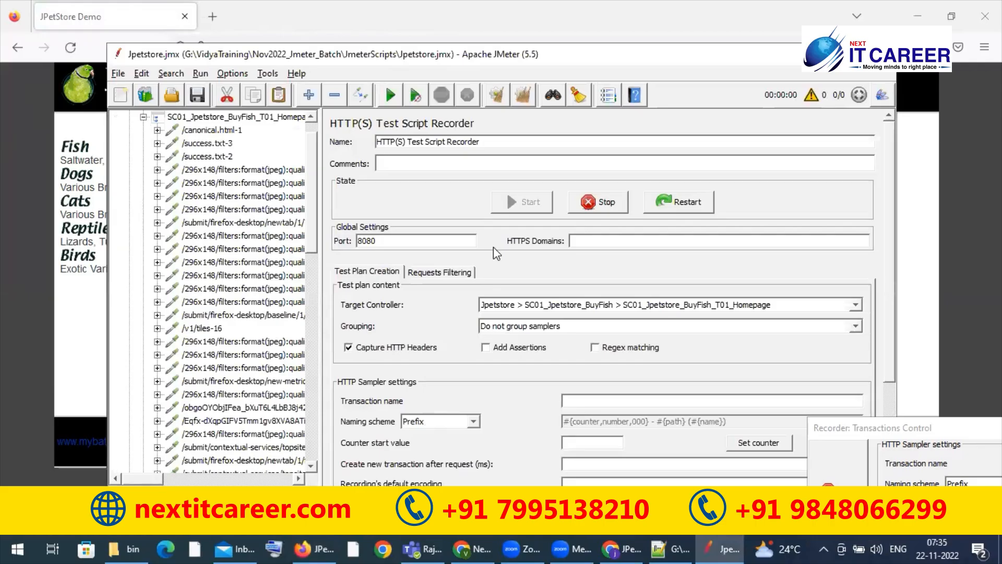
left_click(573, 307)
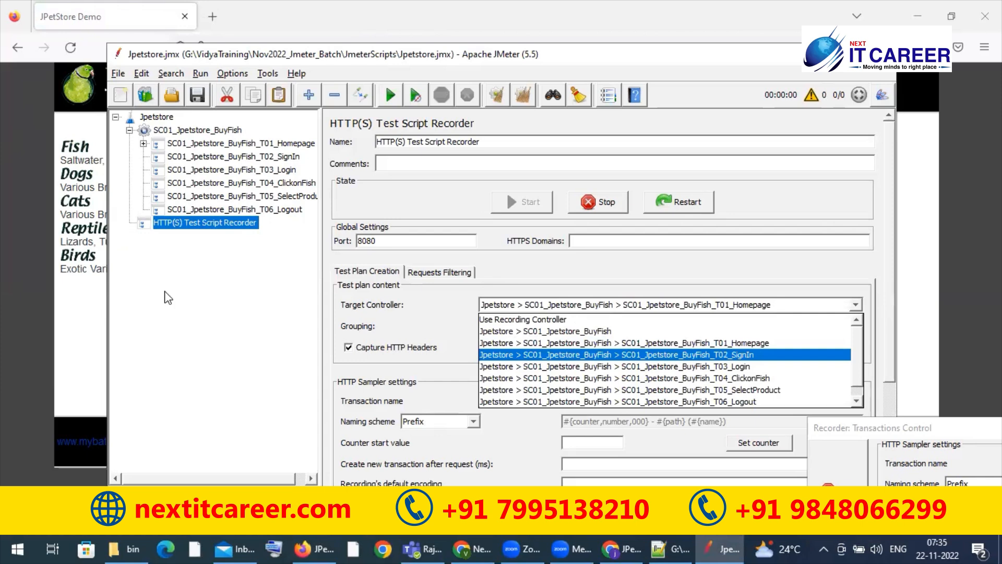
left_click(91, 300)
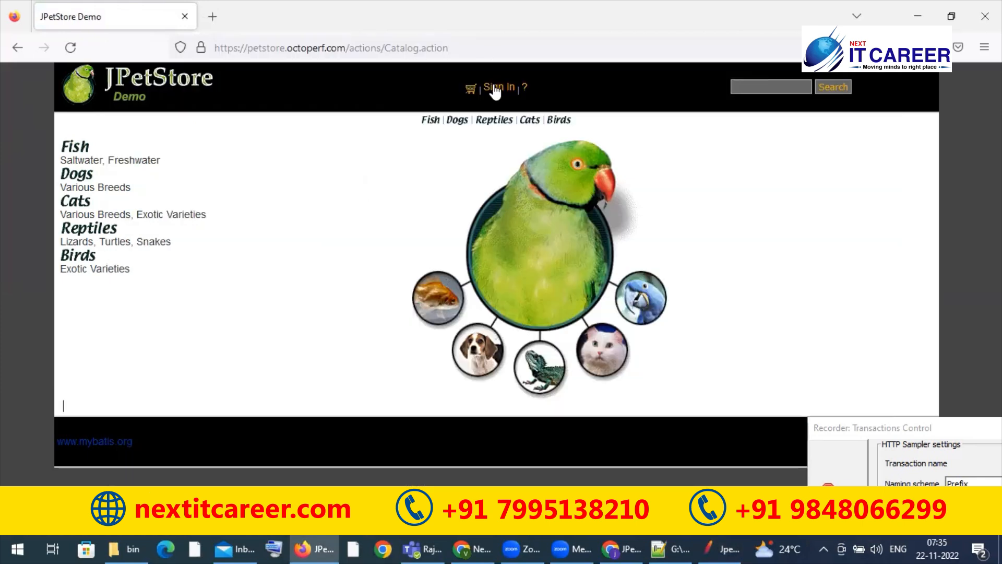
left_click(495, 89)
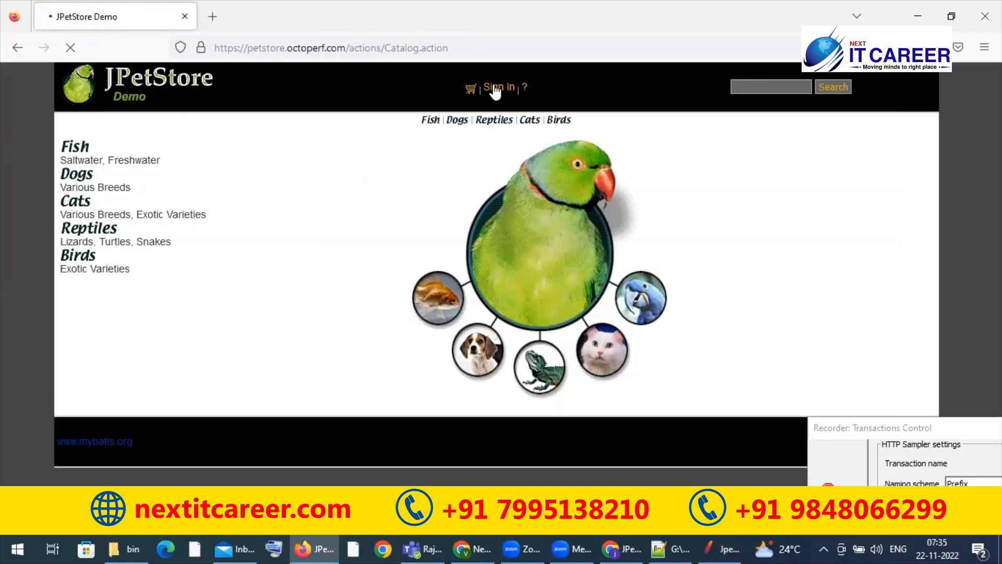
Step: Switch to JMeter and set the recorder's target controller to SC01_Jpetstore_BuyFish_T03_Login
left_click(721, 543)
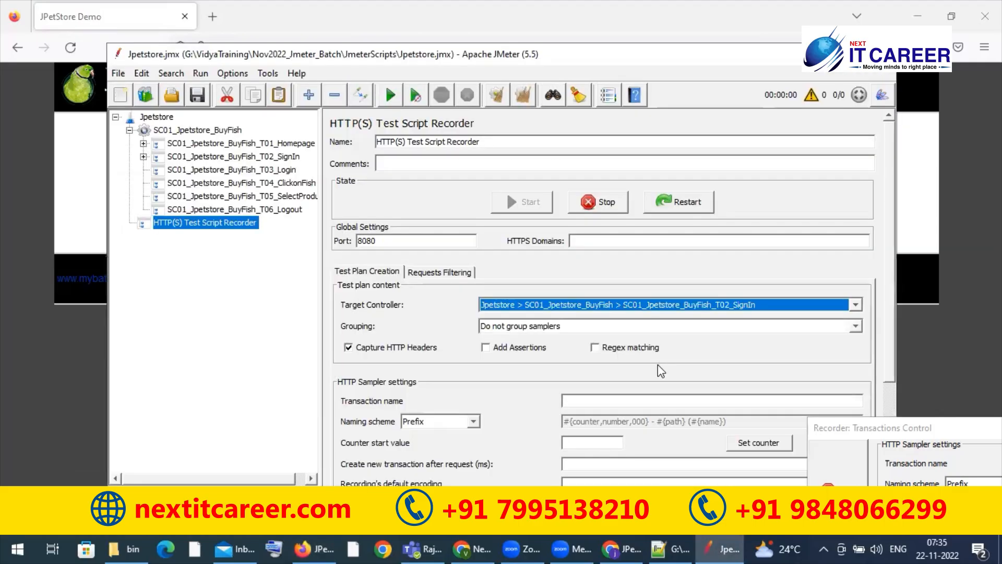
left_click(660, 305)
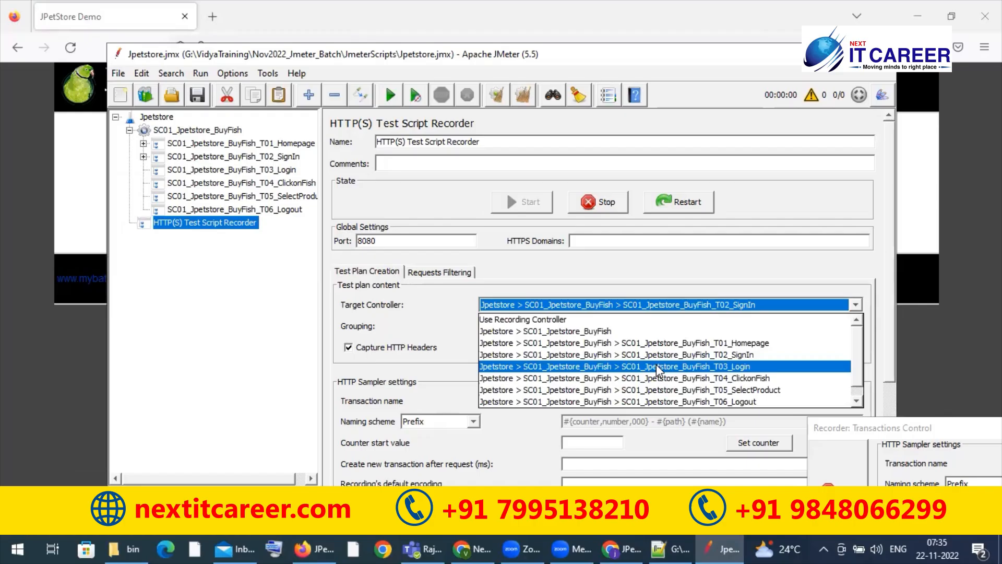
left_click(659, 368)
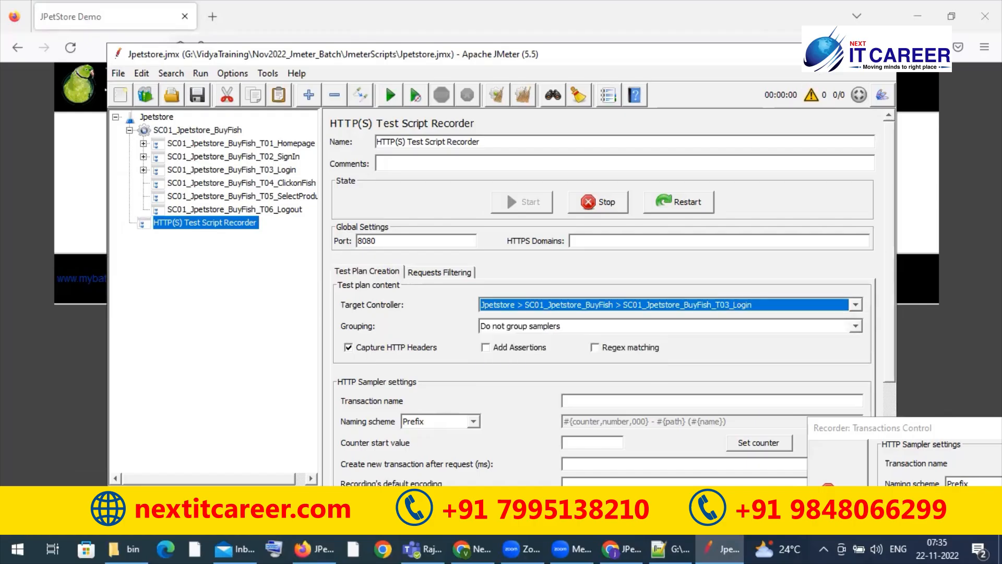
Step: Log in to JPetStore in Firefox with the account username and password, and decline saving the login
key("alt+Tab")
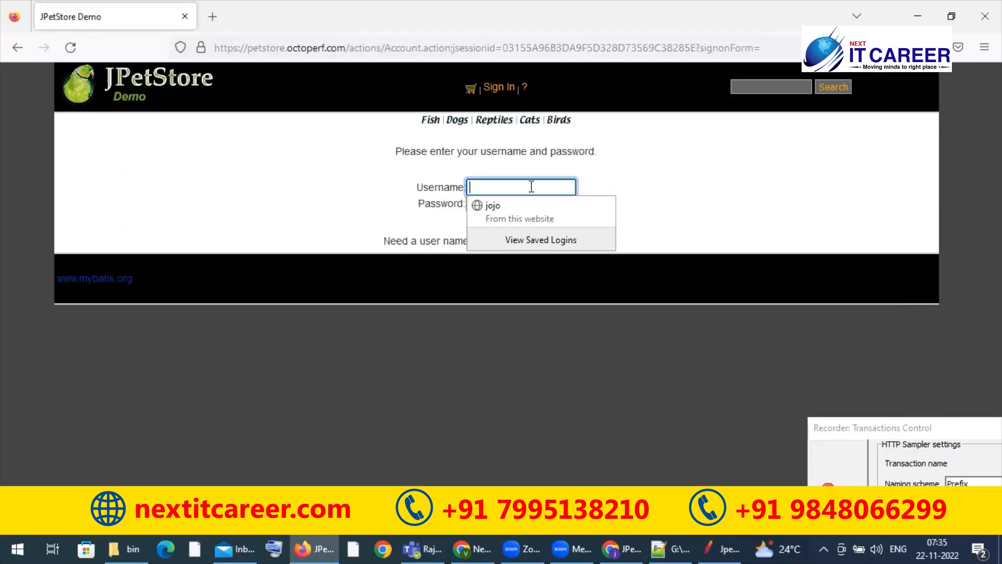
left_click(532, 186)
type("j")
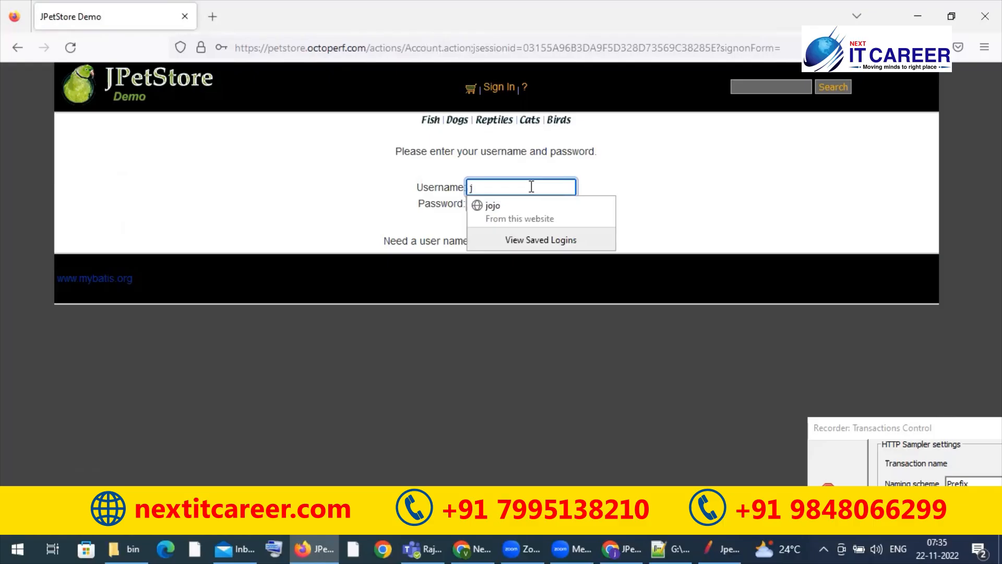
type("2ee")
key("Tab")
type("j2ee")
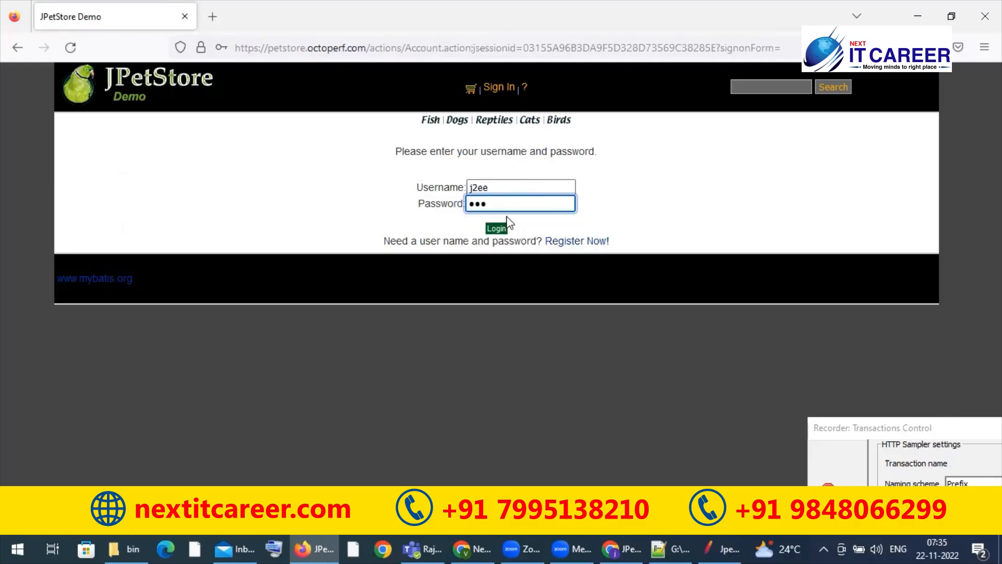
left_click(497, 230)
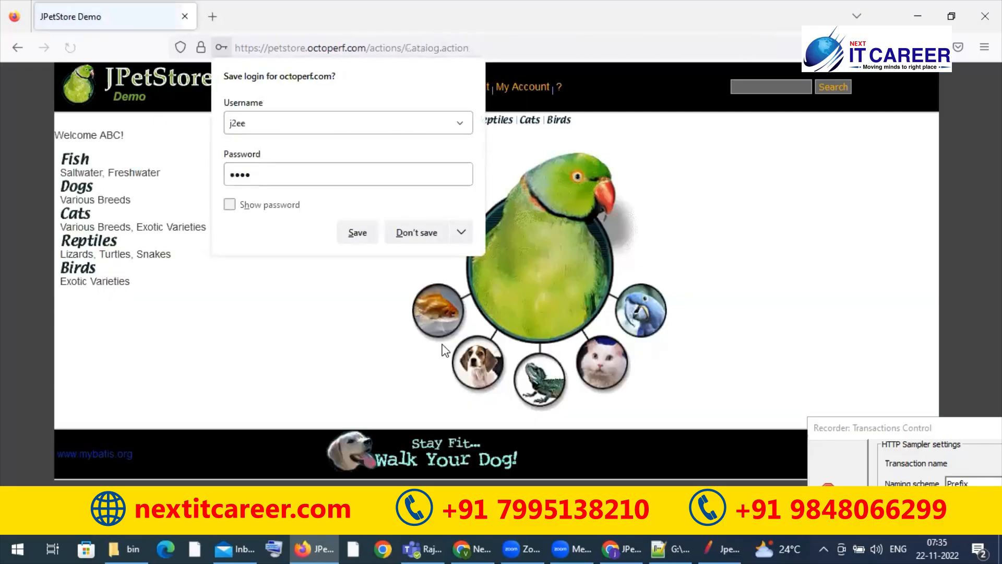
left_click(419, 237)
Step: Set JMeter's target controller to SC01_Jpetstore_BuyFish_T04_ClickonFish and open the Fish category on the JPetStore page in Firefox
left_click(713, 547)
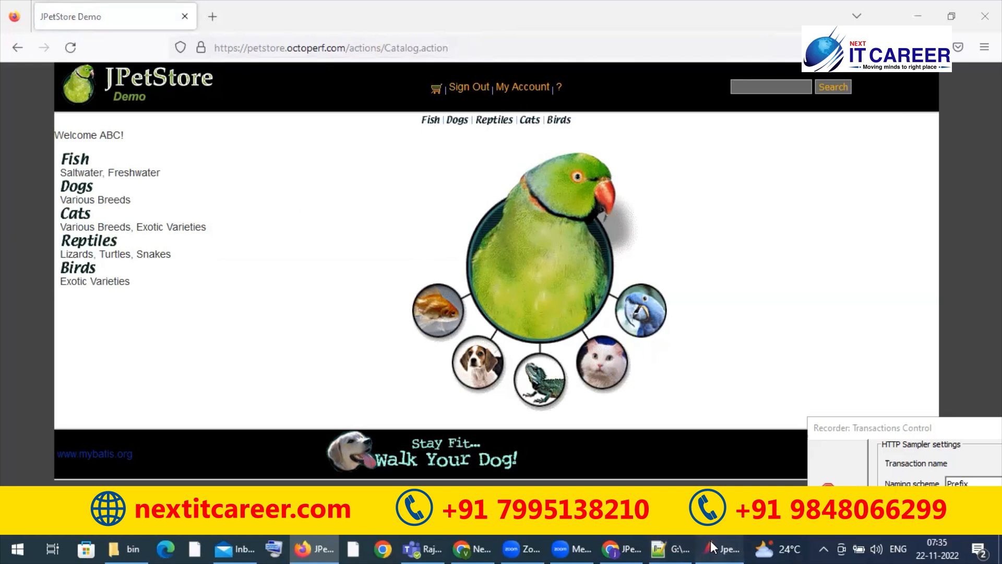
left_click(638, 306)
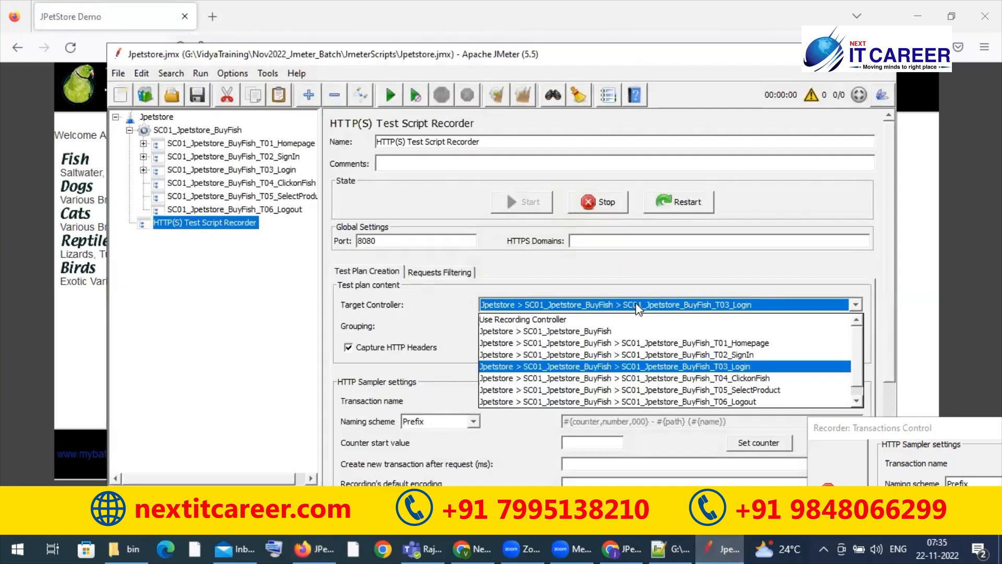
left_click(648, 378)
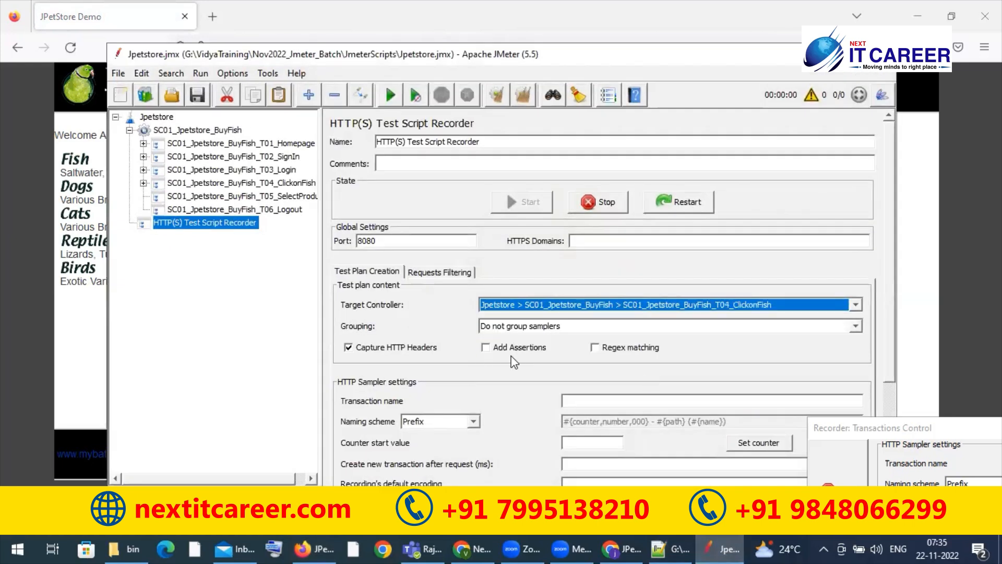
left_click(58, 328)
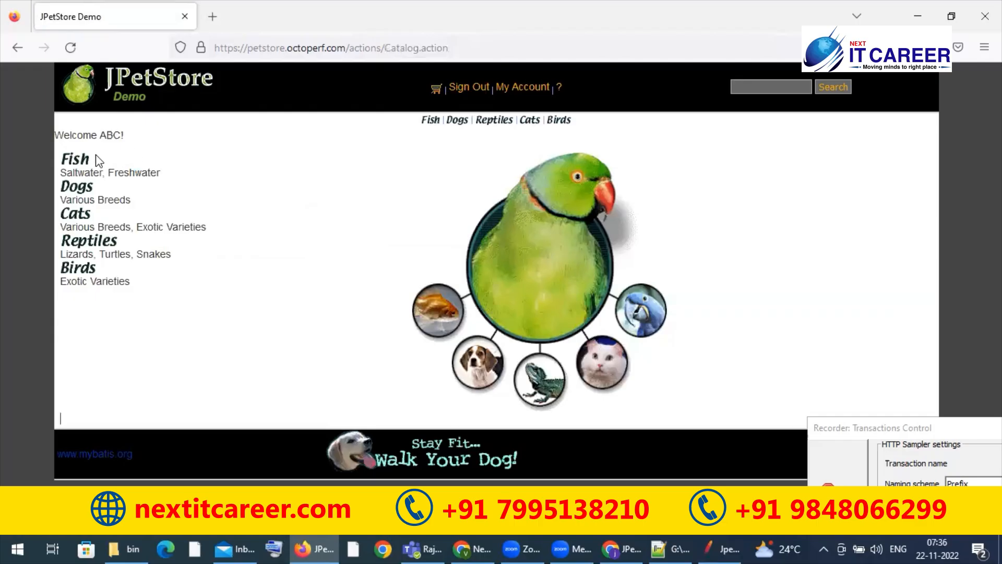
left_click(81, 165)
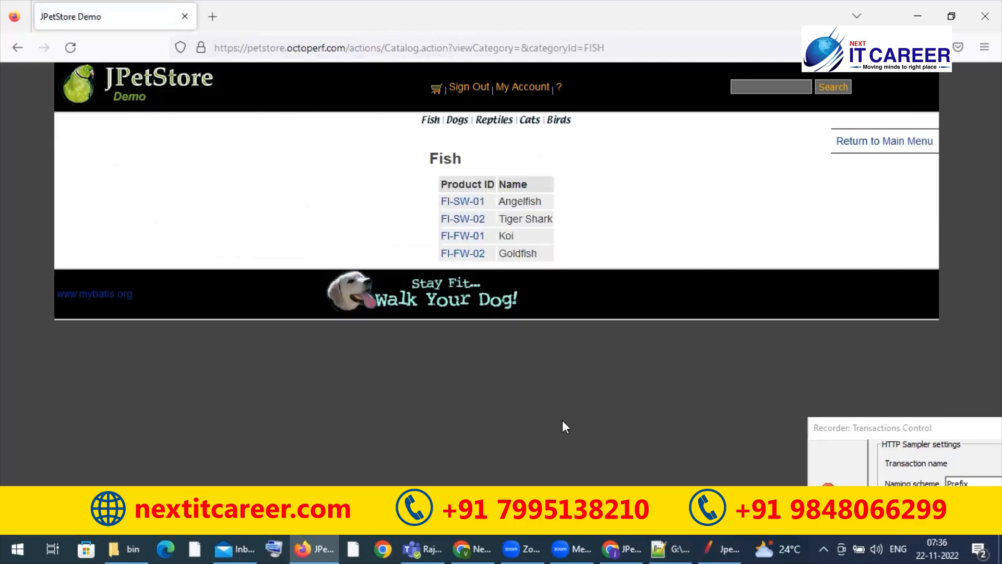
Step: Set JMeter's target controller to SC01_Jpetstore_BuyFish_T05_SelectProduct and open product FI-SW-01 (Angelfish) in Firefox
left_click(710, 548)
left_click(686, 308)
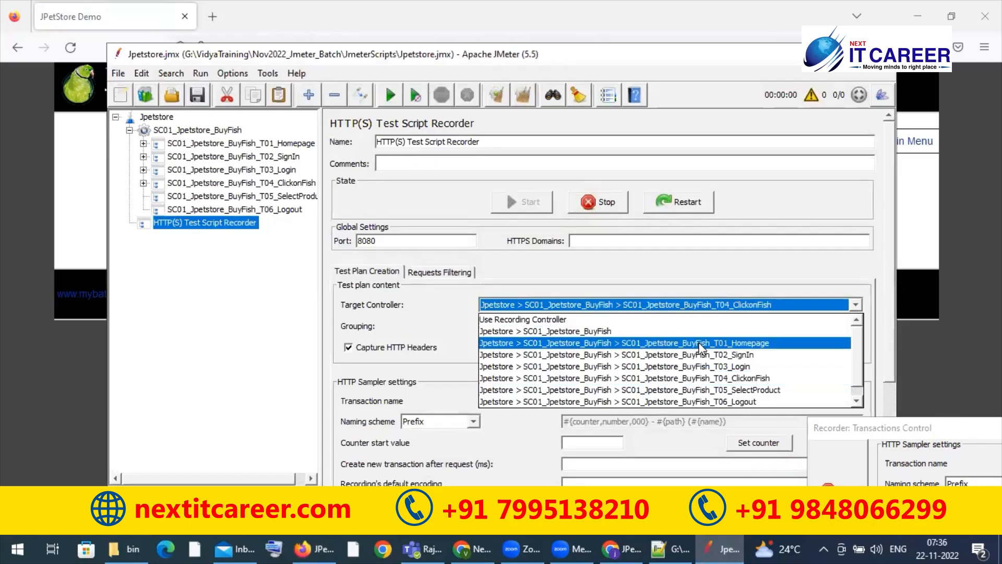
left_click(696, 391)
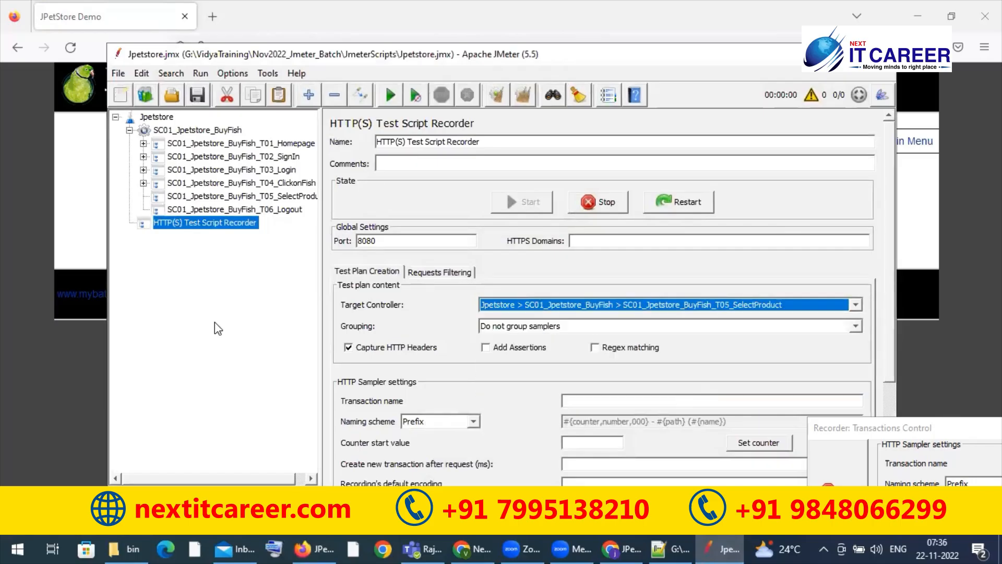
left_click(45, 196)
left_click(463, 203)
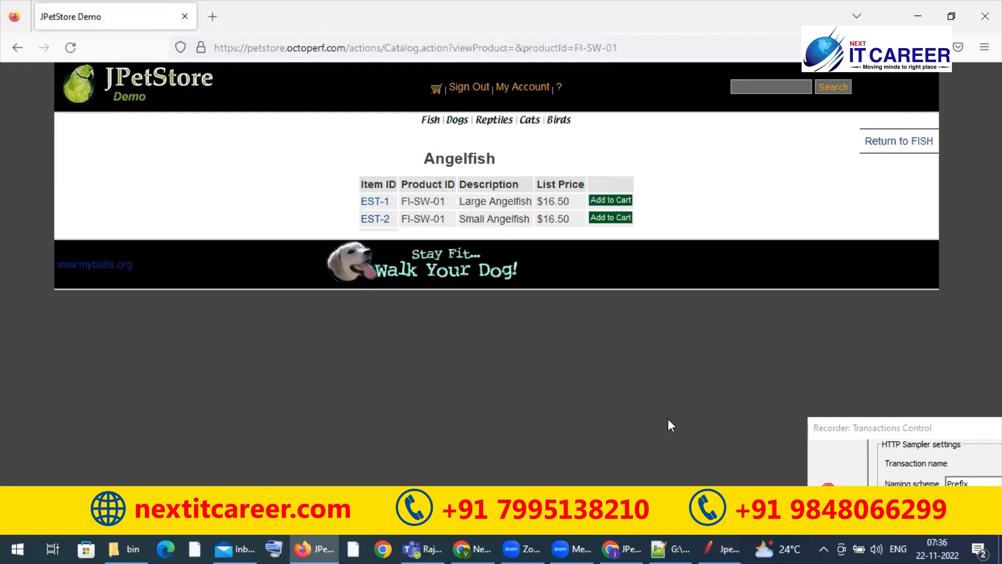
Step: Set JMeter's target controller to SC01_Jpetstore_BuyFish_T06_Logout and sign out of JPetStore in Firefox
left_click(728, 548)
left_click(596, 305)
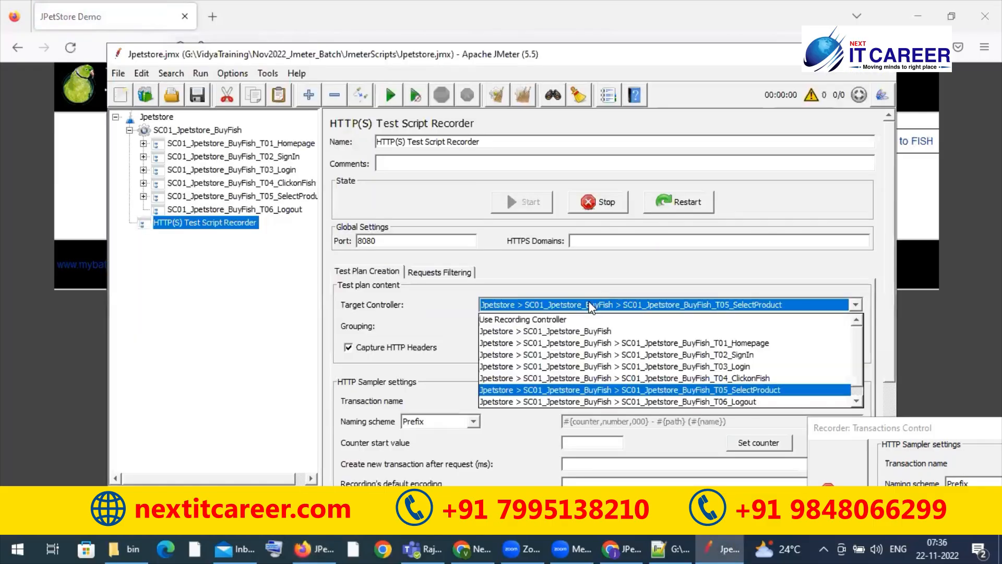
left_click(593, 401)
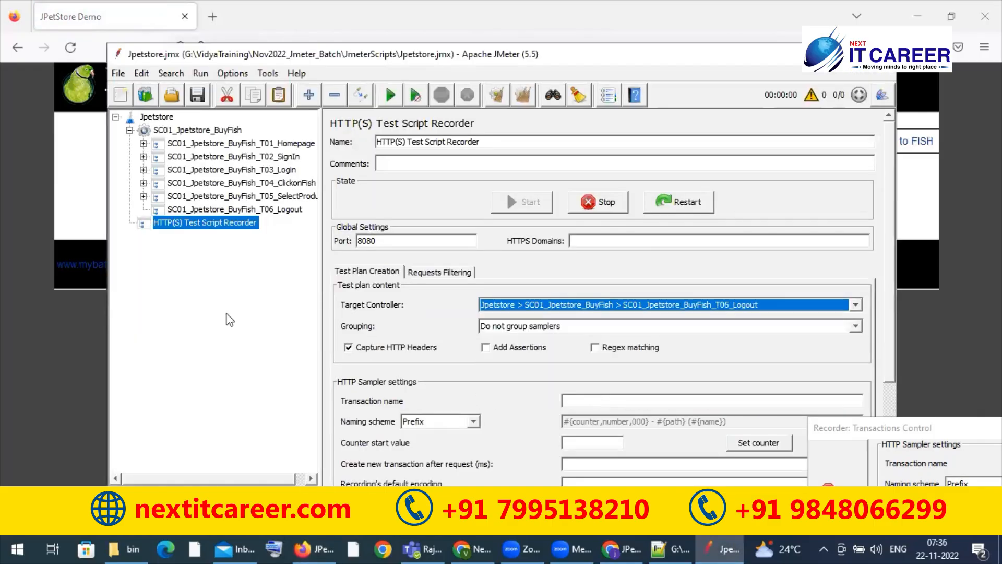
left_click(74, 220)
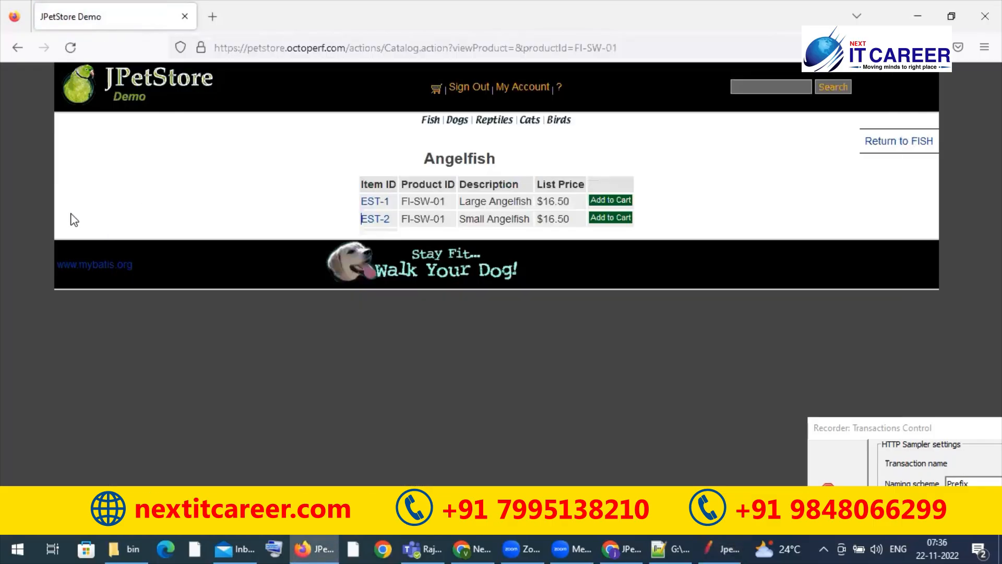
left_click(475, 91)
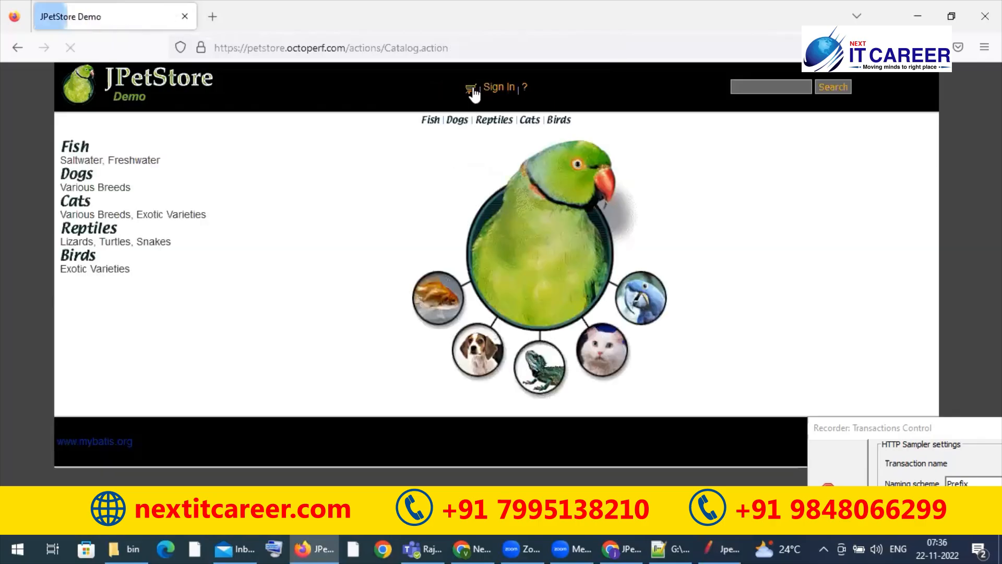
Step: Return to JMeter and move the Recorder: Transactions Control window up so that its Stop control is fully accessible
left_click(719, 549)
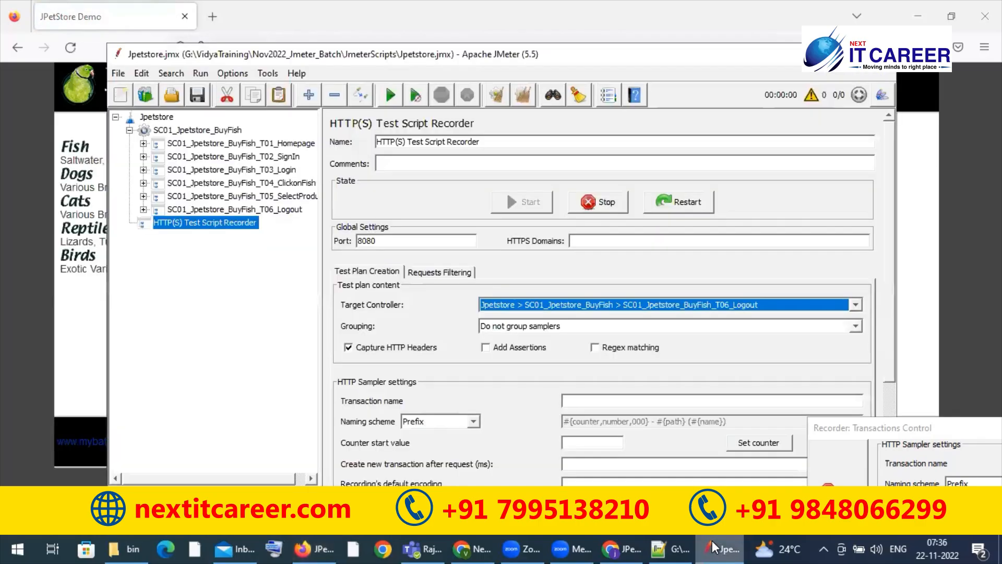
left_click(897, 432)
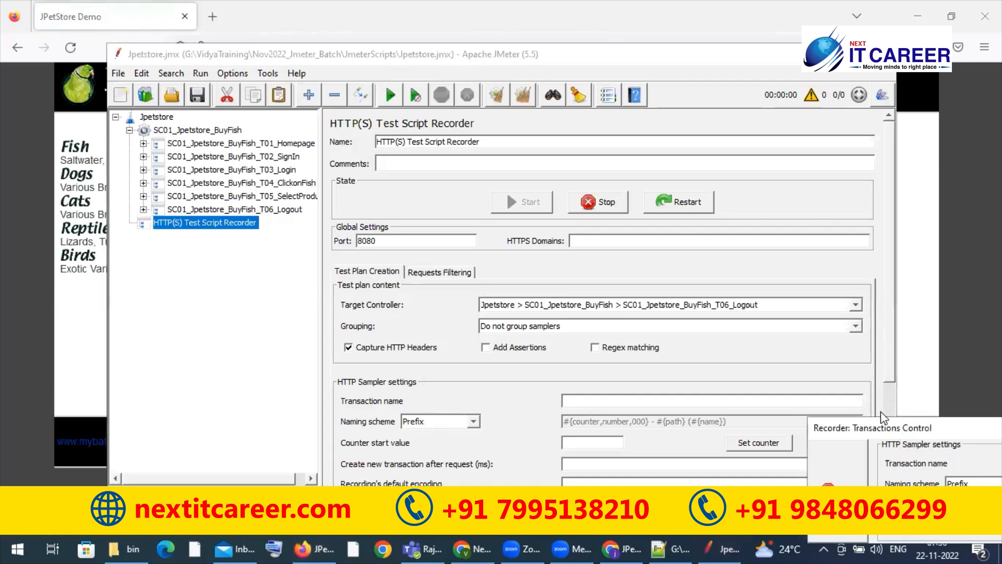
left_click_drag(882, 428, 642, 22)
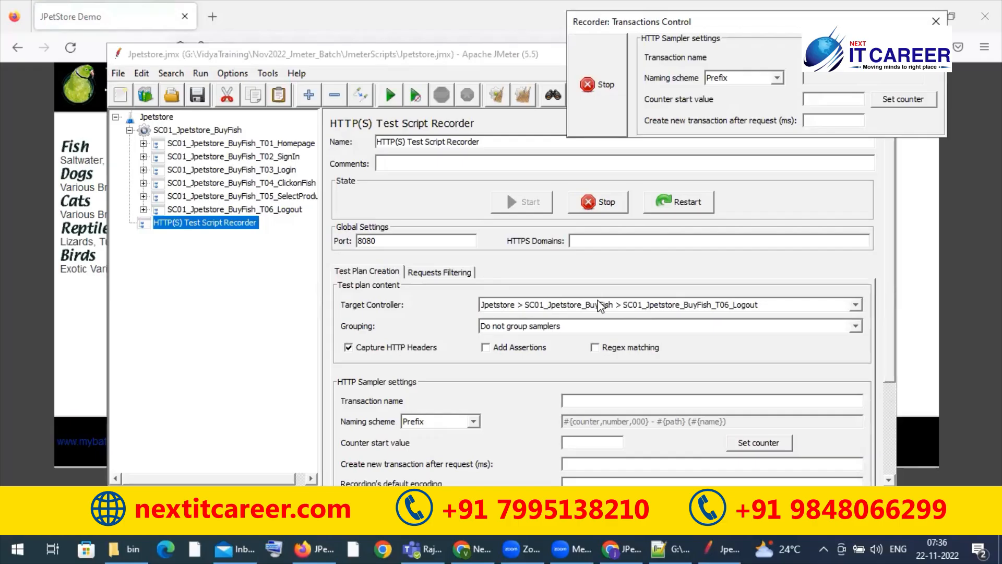
Step: Examine the requests recorded under each transaction controller from T06_Logout back to T01_Homepage, and collapse the controllers again
left_click(144, 209)
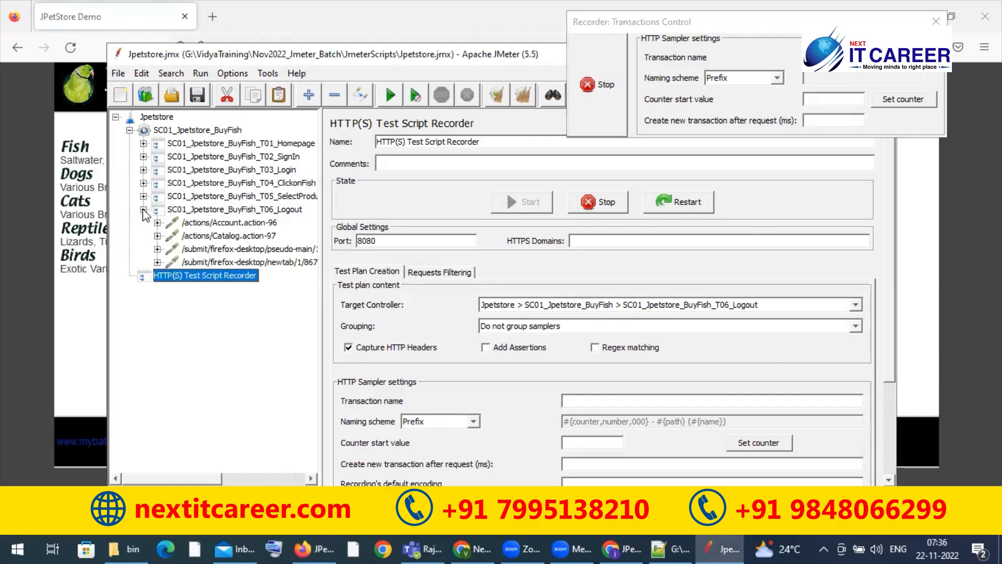
left_click(144, 196)
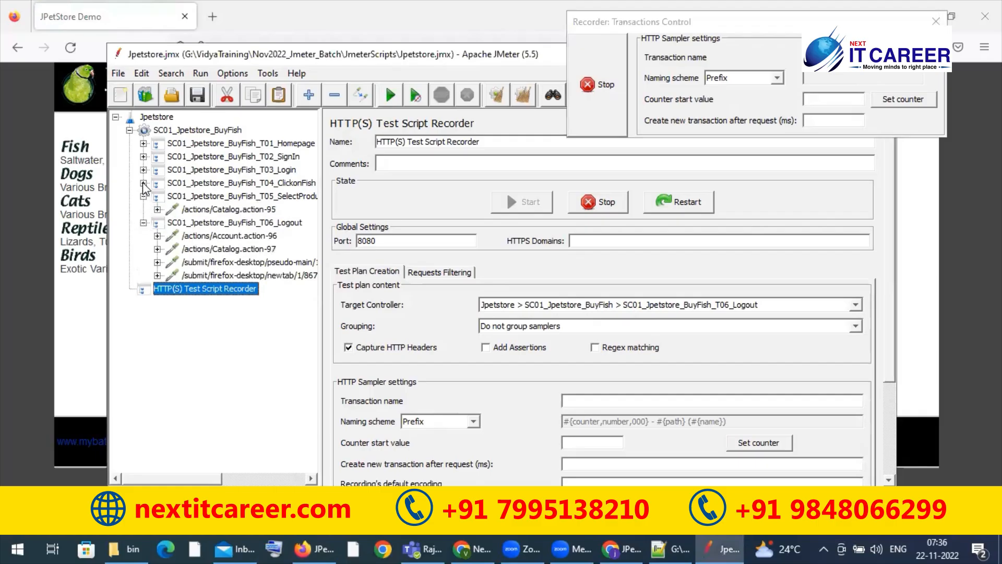
left_click(144, 183)
left_click(143, 170)
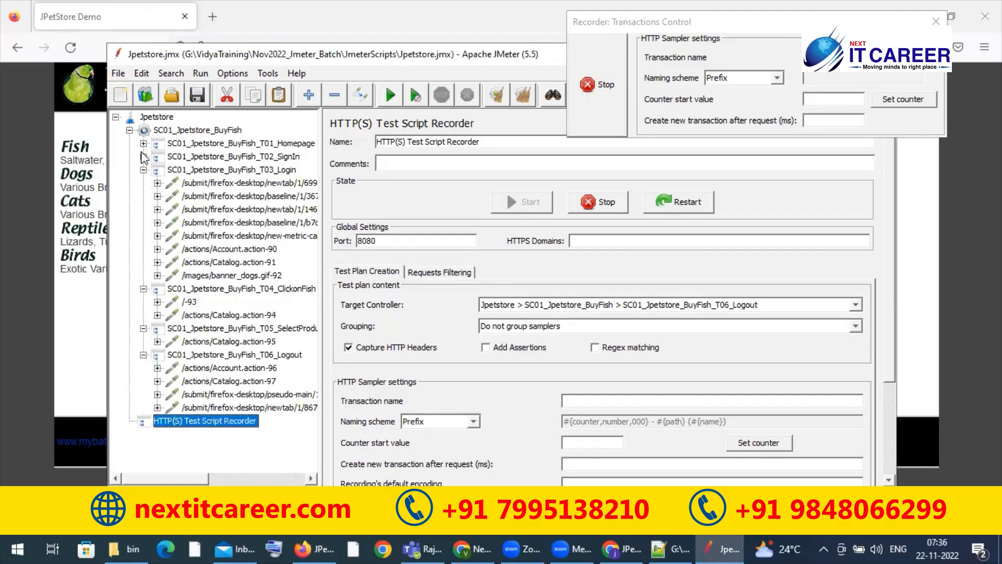
left_click(143, 157)
left_click(144, 143)
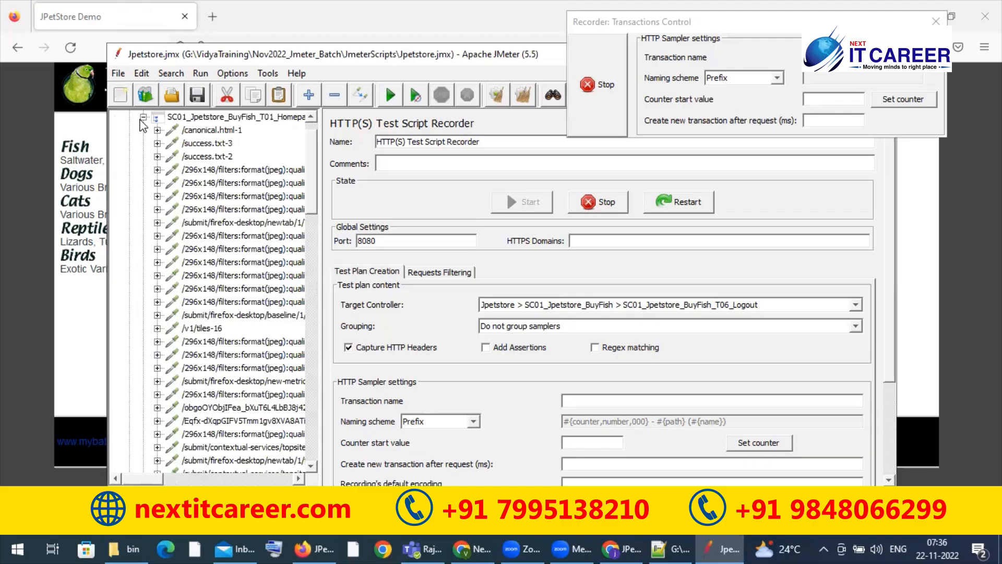
left_click(143, 117)
left_click(144, 130)
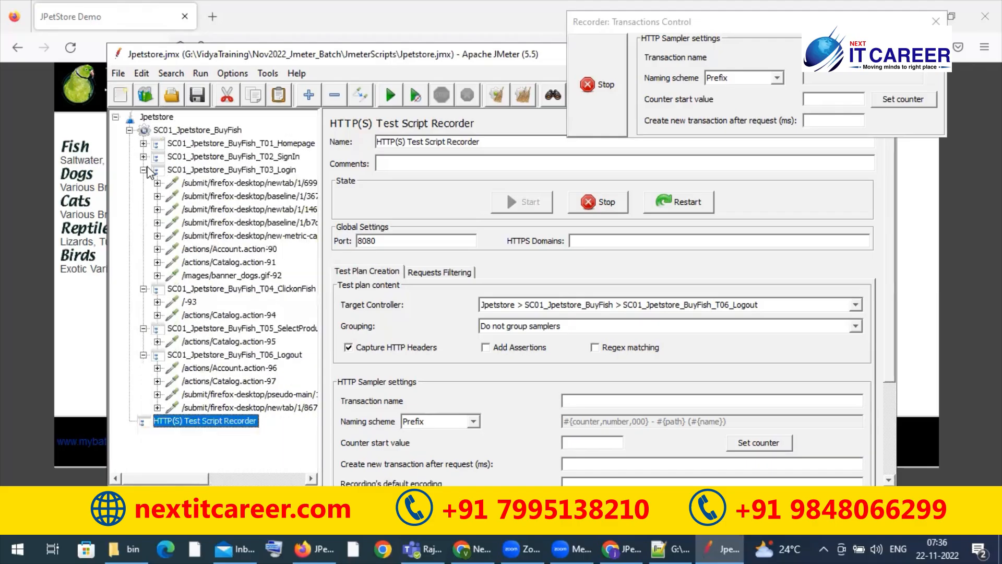
left_click(143, 170)
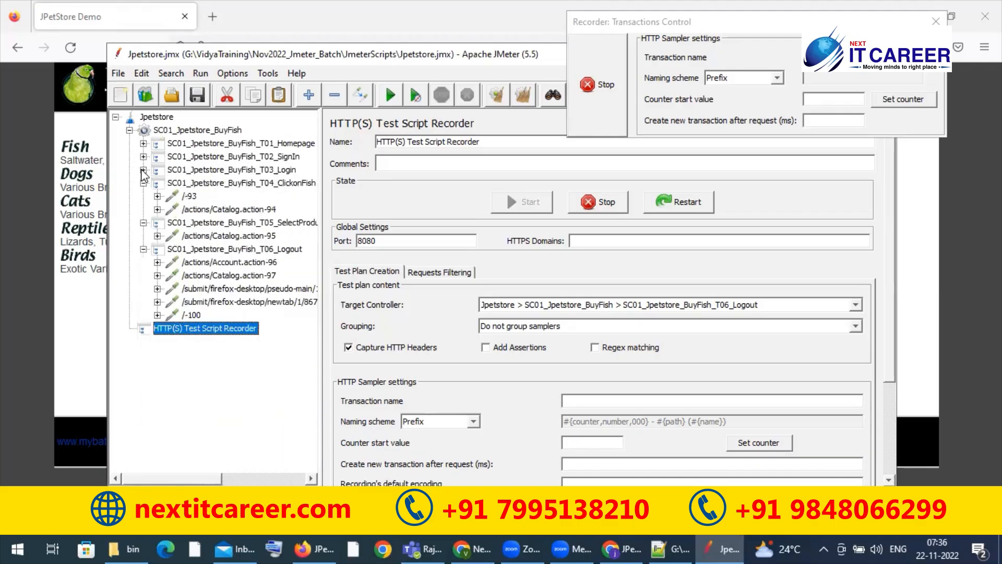
left_click(144, 183)
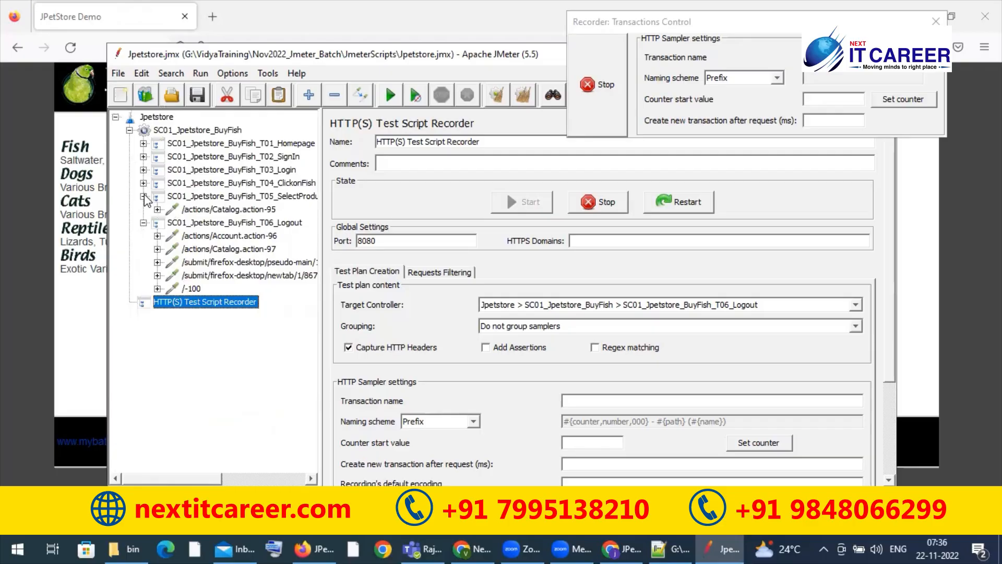
left_click(144, 196)
left_click(143, 209)
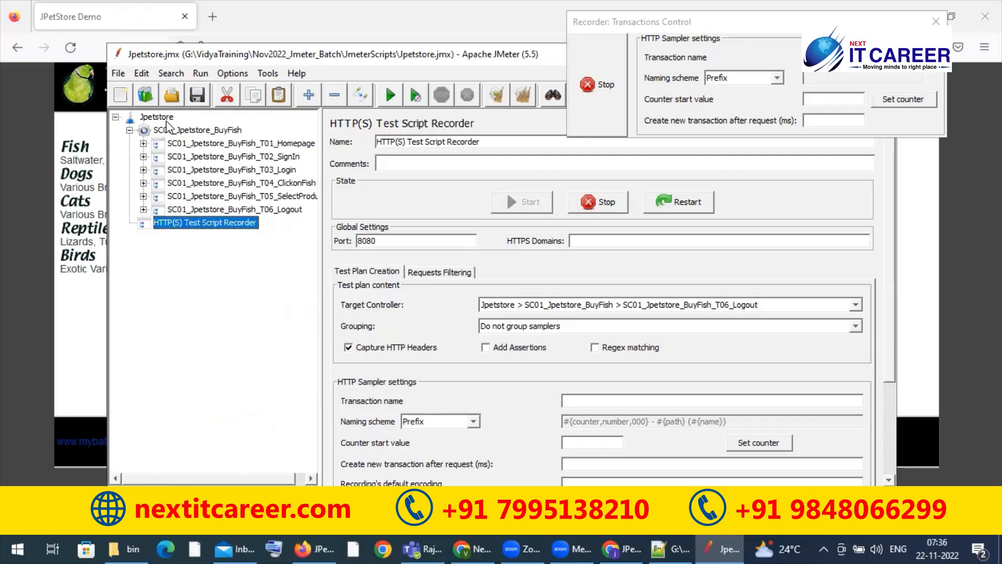
Step: Check the Jpetstore test plan, its thread group and transaction controllers, and stop the HTTP(S) Test Script Recorder
left_click(165, 120)
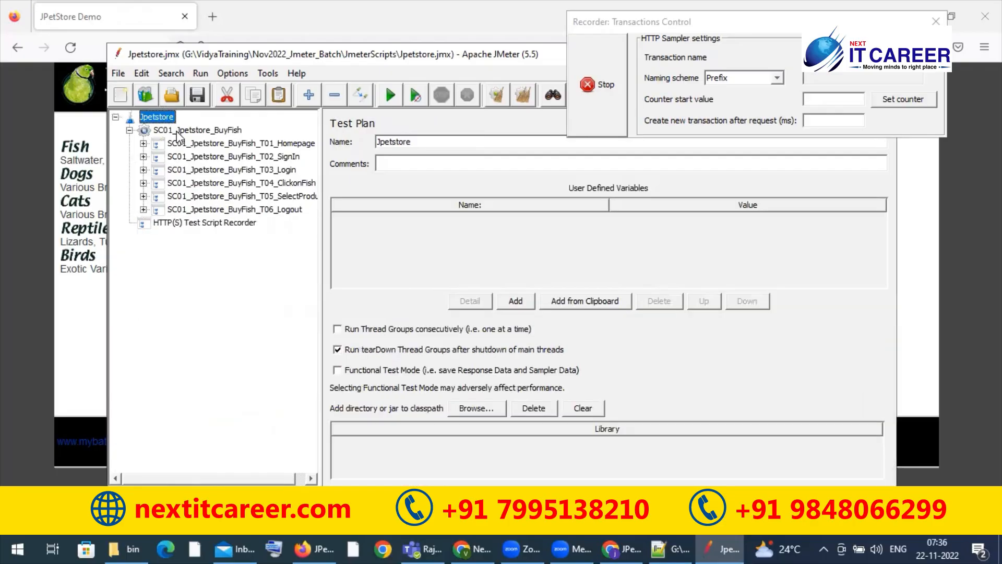
left_click(178, 133)
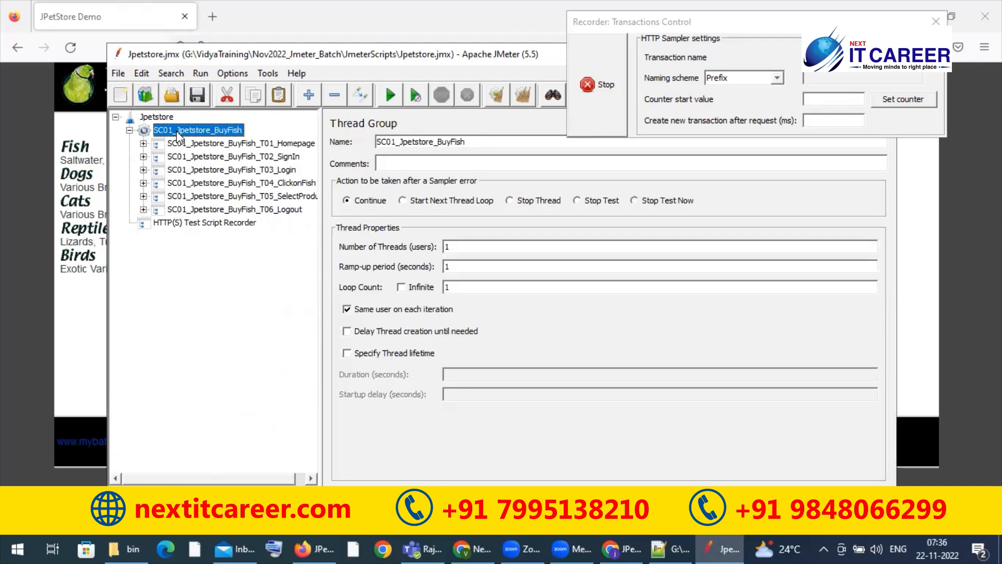
left_click(199, 156)
left_click(204, 196)
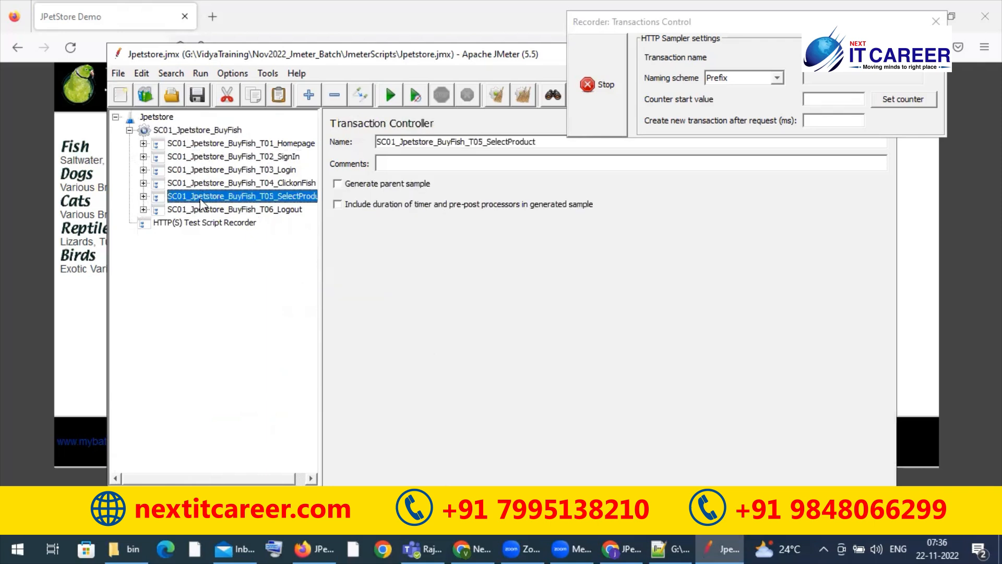
left_click(188, 224)
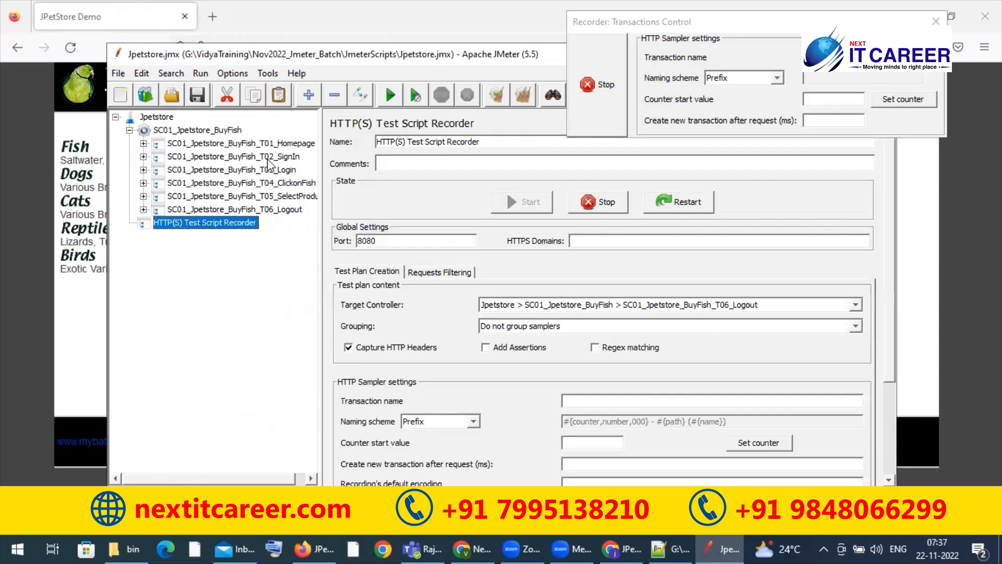
left_click(598, 93)
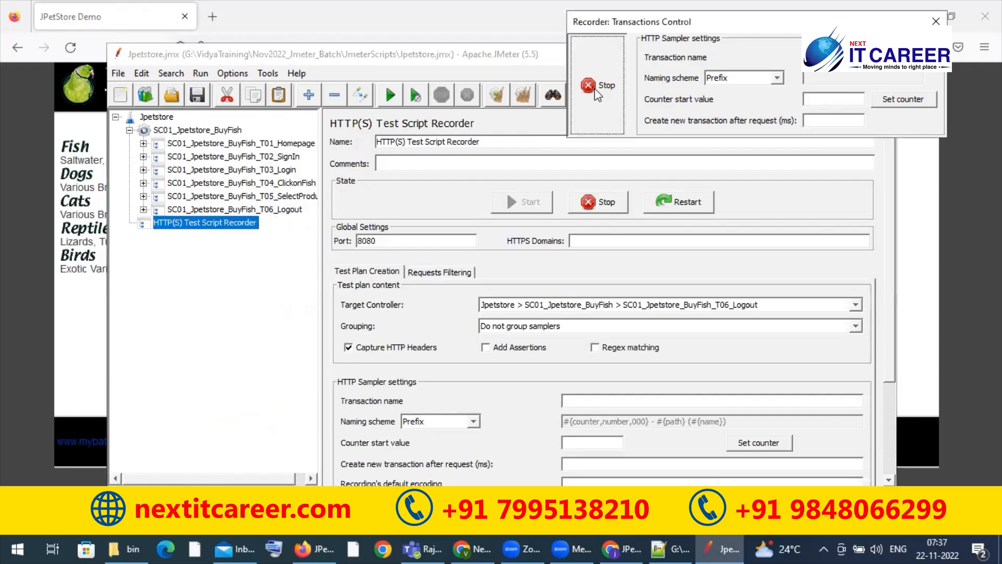
Step: Stop recording from the Recorder: Transactions Control window and save the Jpetstore.jmx test plan
left_click(597, 93)
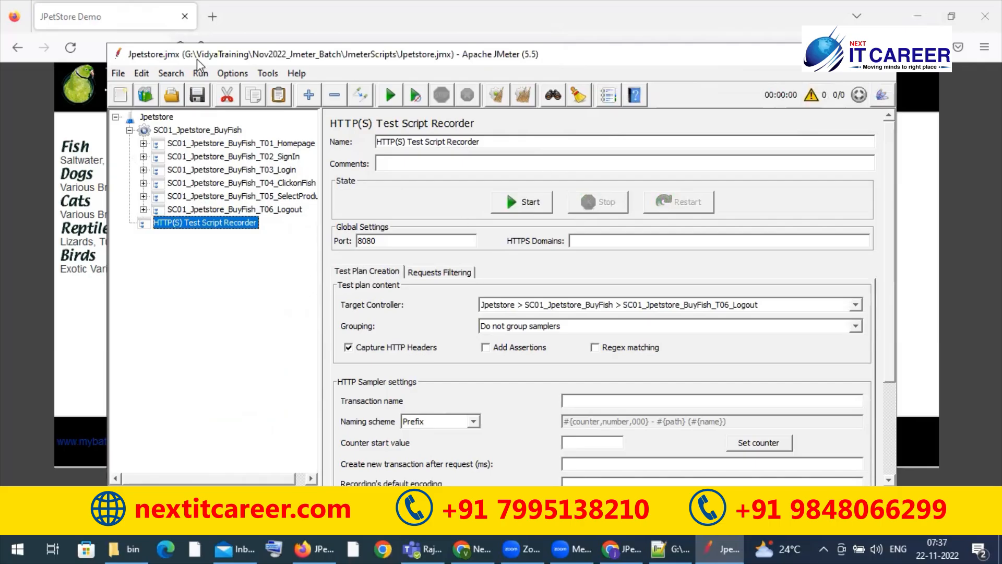
left_click(196, 96)
left_click(846, 55)
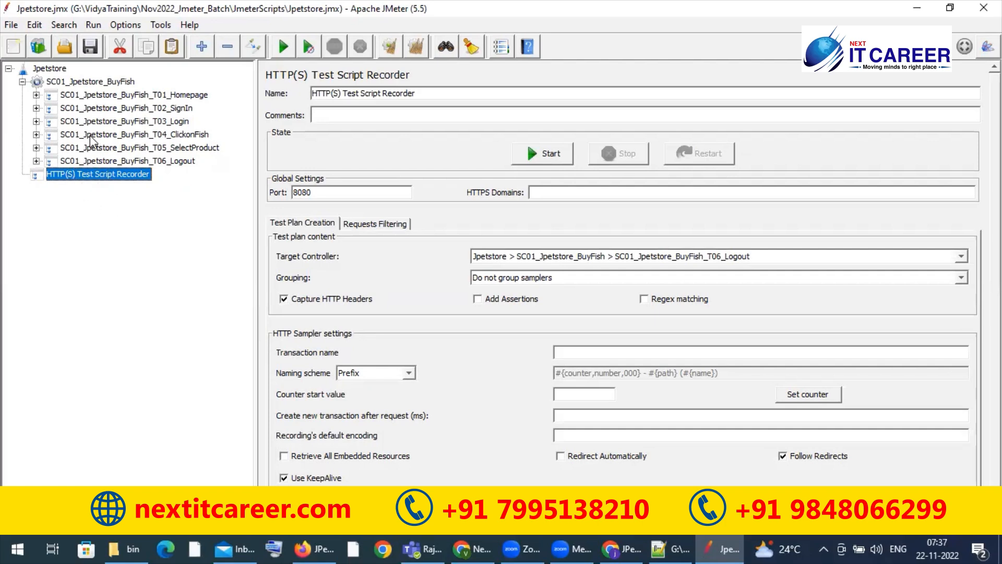
Step: Add a Thread Group to the Jpetstore test plan and place it directly below the SC01_Jpetstore_BuyFish thread group
left_click(22, 82)
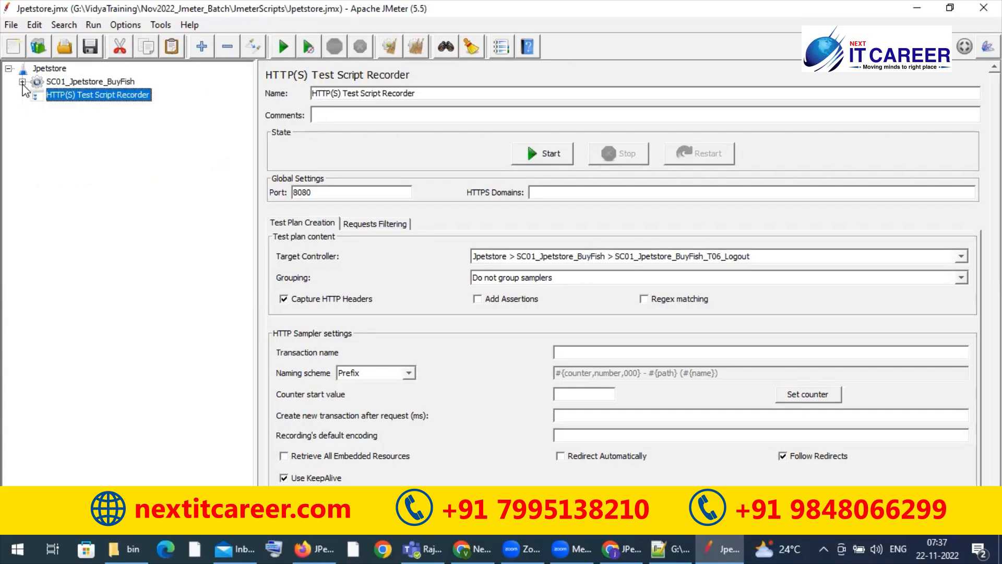
left_click(58, 70)
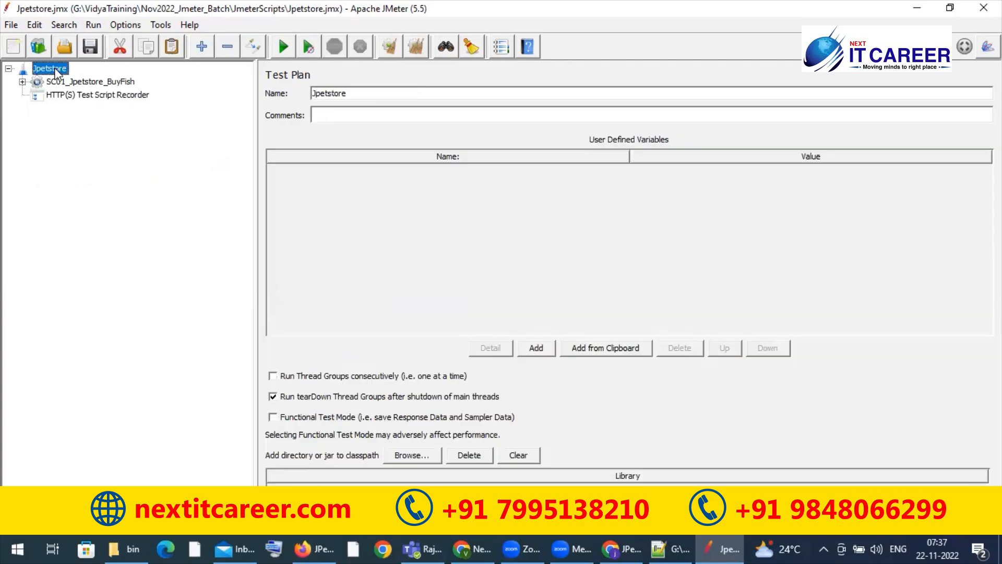
right_click(58, 72)
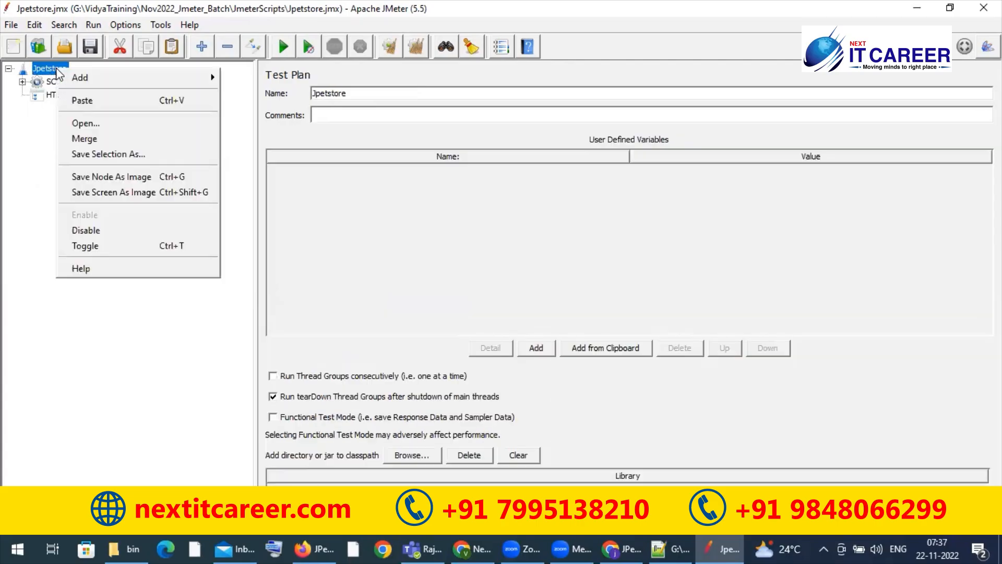
mouse_move(202, 76)
mouse_move(274, 82)
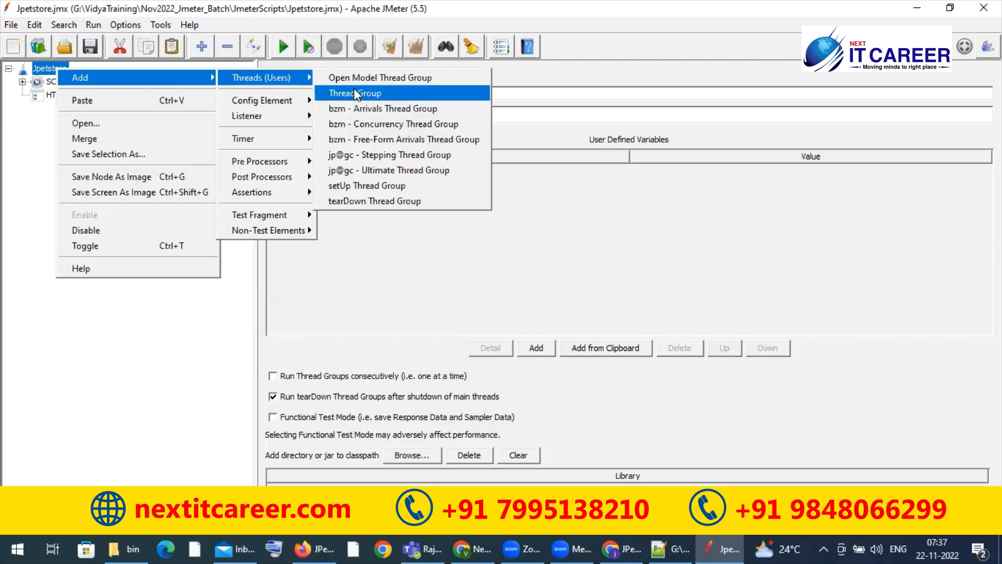
left_click(354, 98)
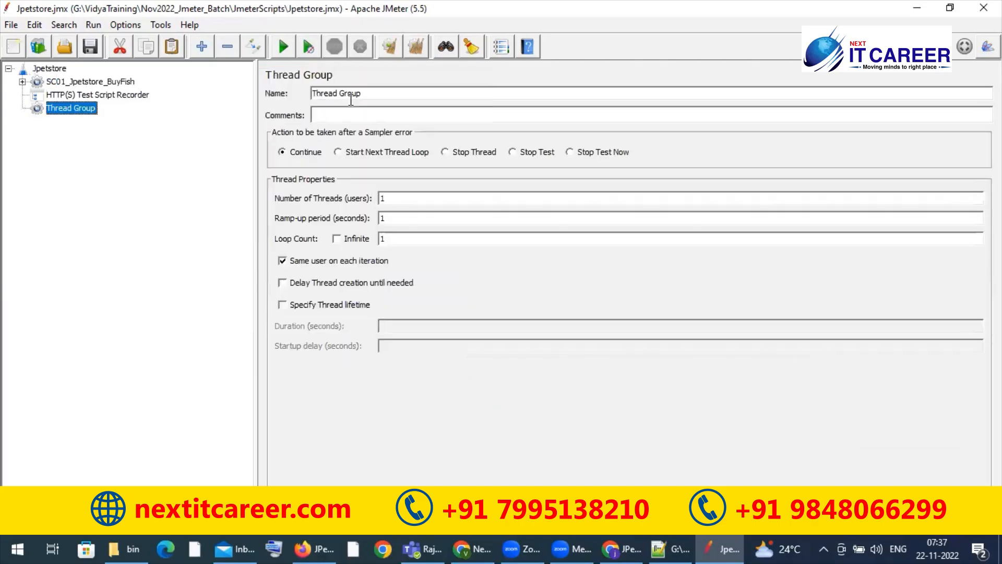
right_click(89, 111)
left_click(70, 113)
left_click_drag(70, 85, 71, 87)
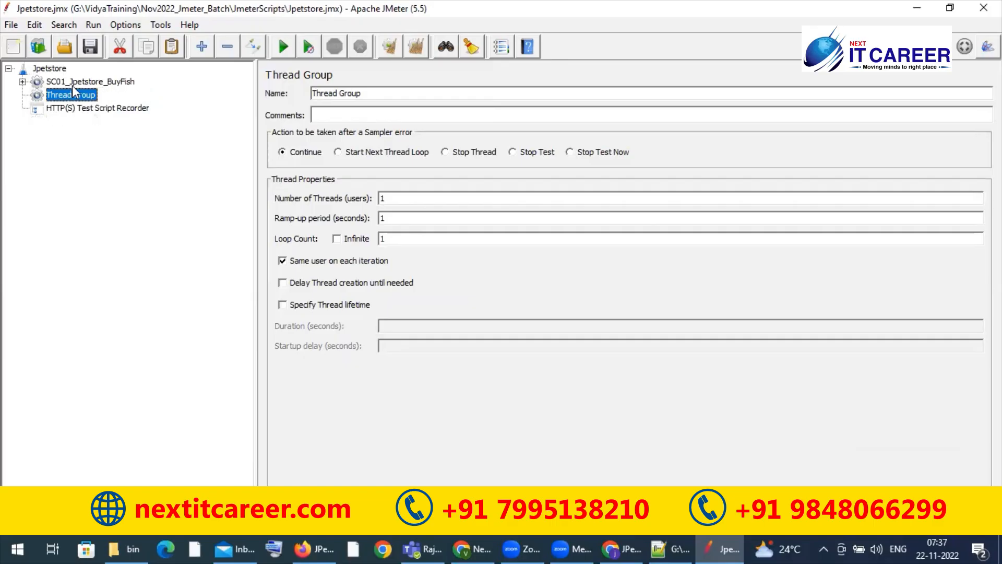
Step: Rename the new thread group as WebTours and compare it with the SC01_Jpetstore_BuyFish thread group
triple_click(394, 94)
type("WebTours")
left_click(97, 81)
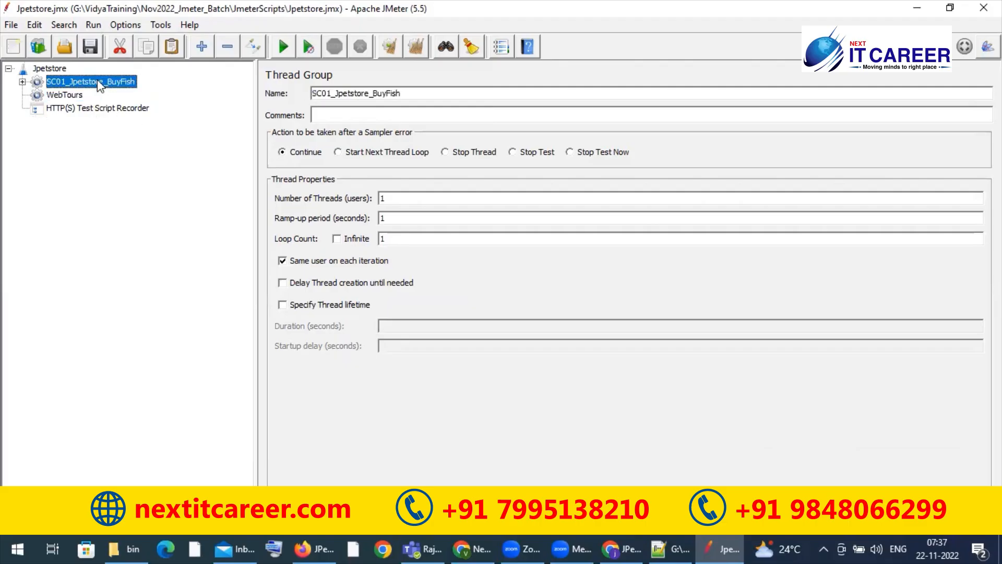
left_click(71, 94)
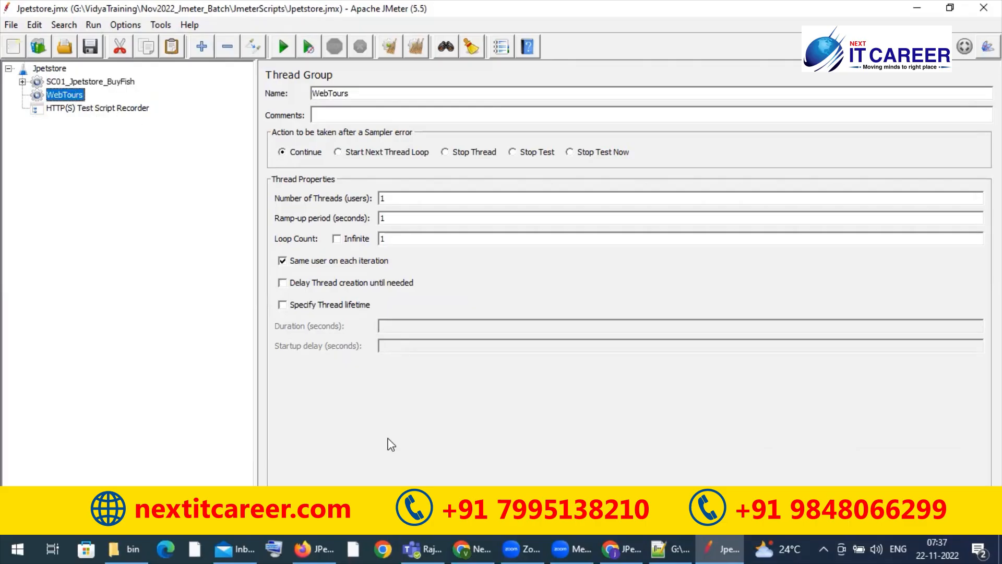
left_click(466, 548)
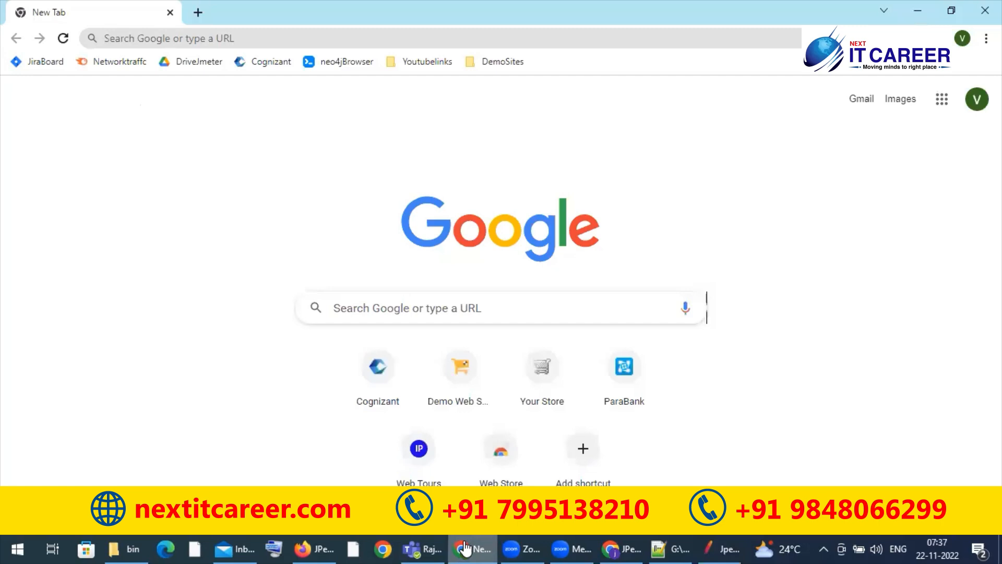
left_click(172, 37)
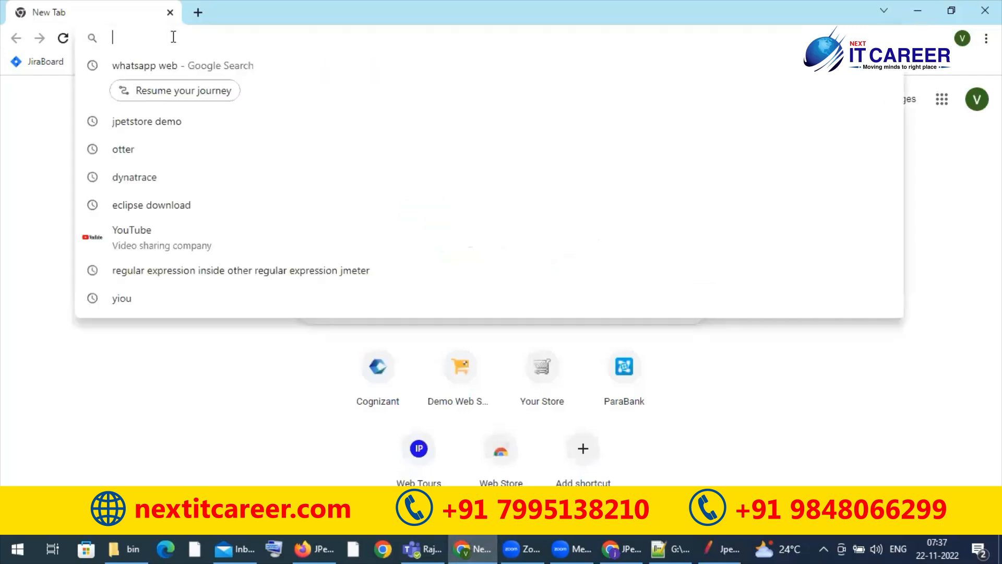
type("127.0.")
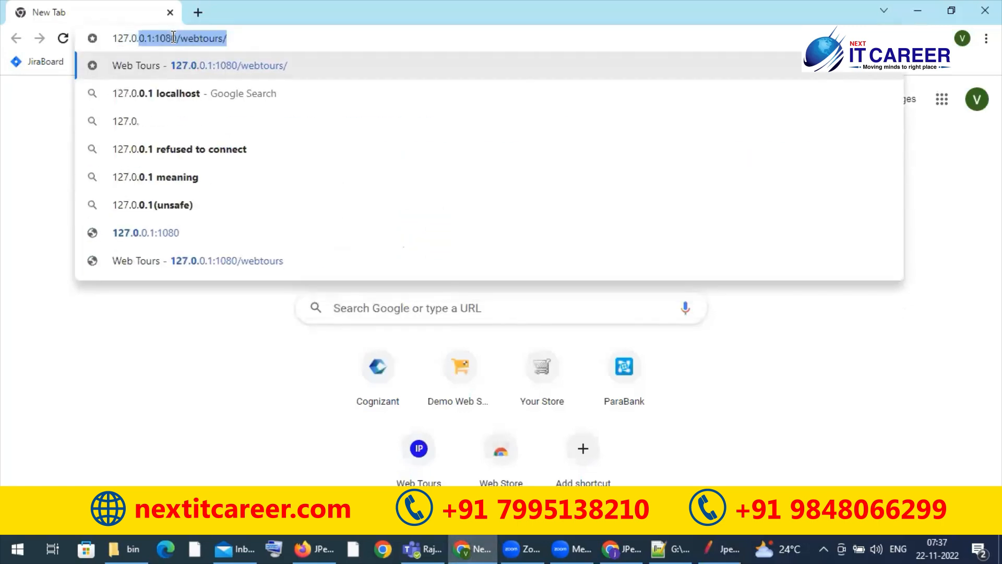
type("0.1")
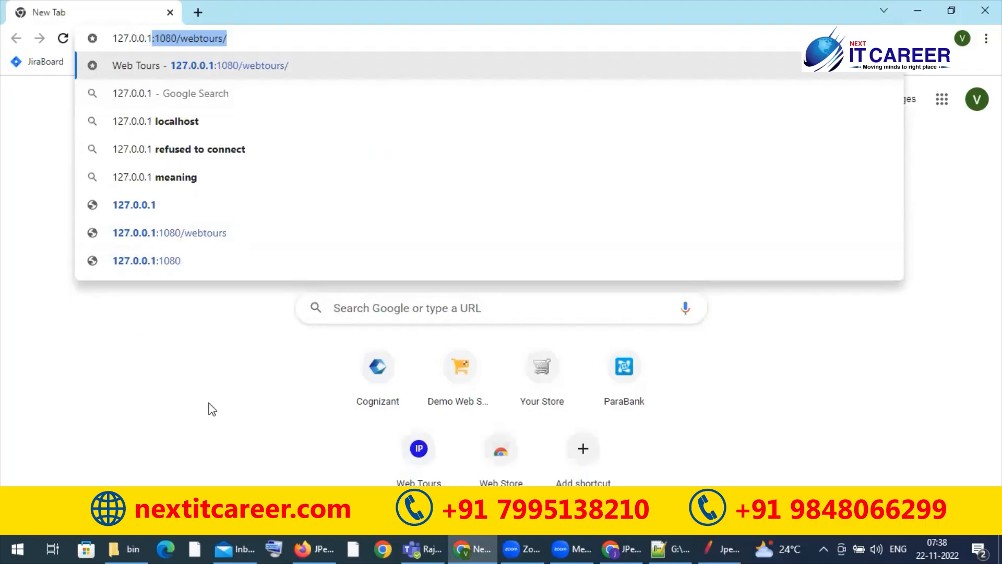
Step: Switch to File Explorer, open E:\projects\Web Tours 1.0\WebTours and select the StartServer batch file
left_click(136, 541)
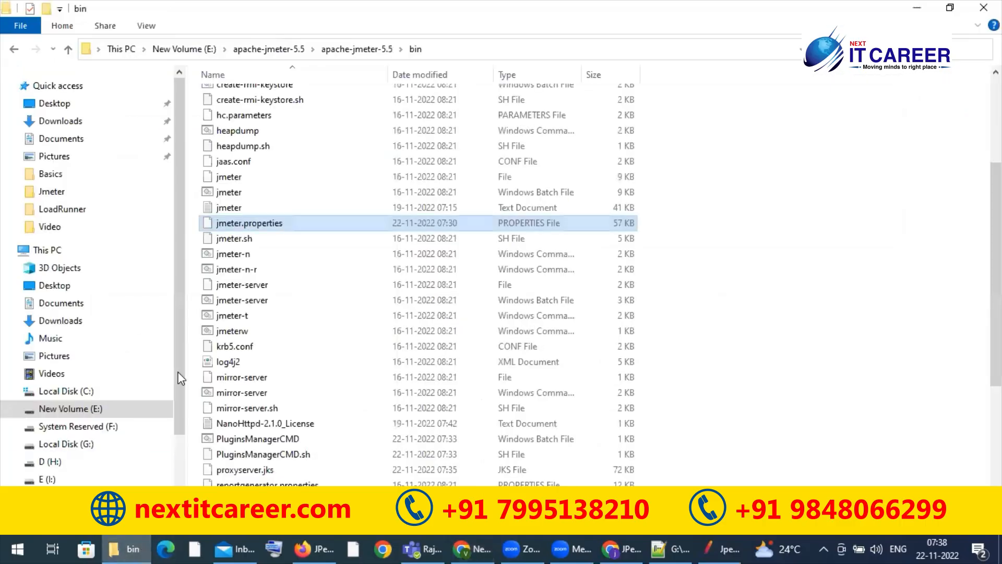
left_click(95, 412)
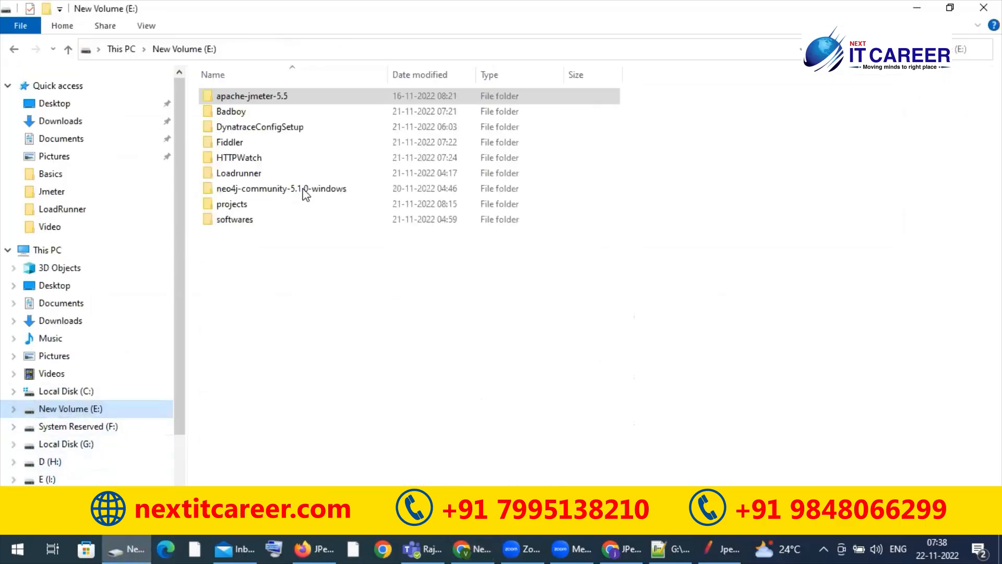
double_click(260, 216)
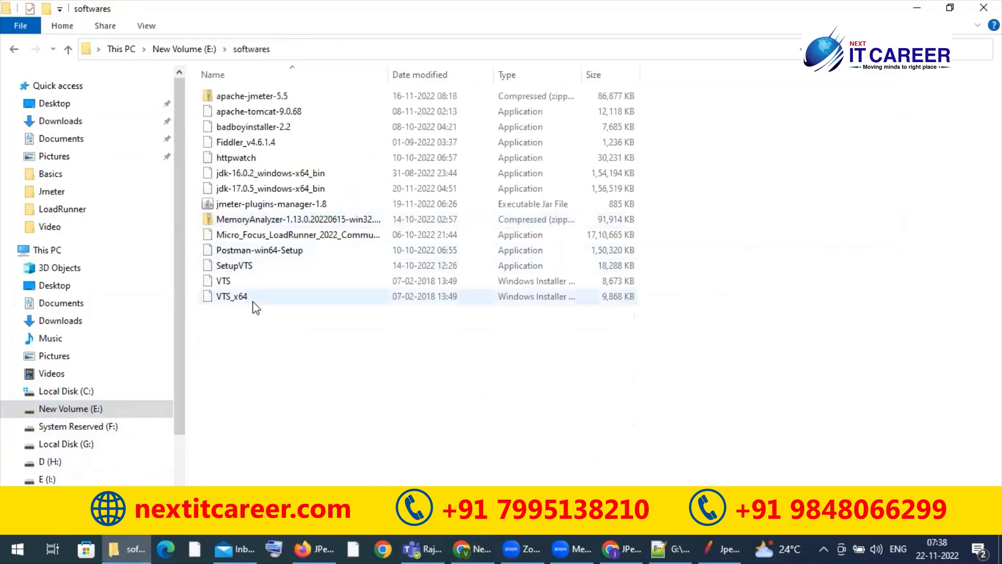
key("alt+Left")
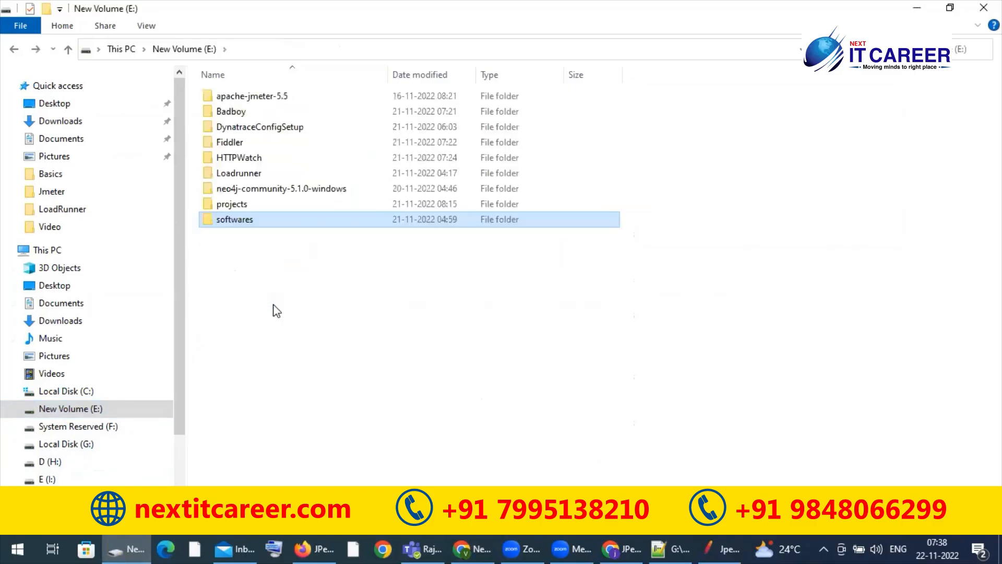
left_click(246, 205)
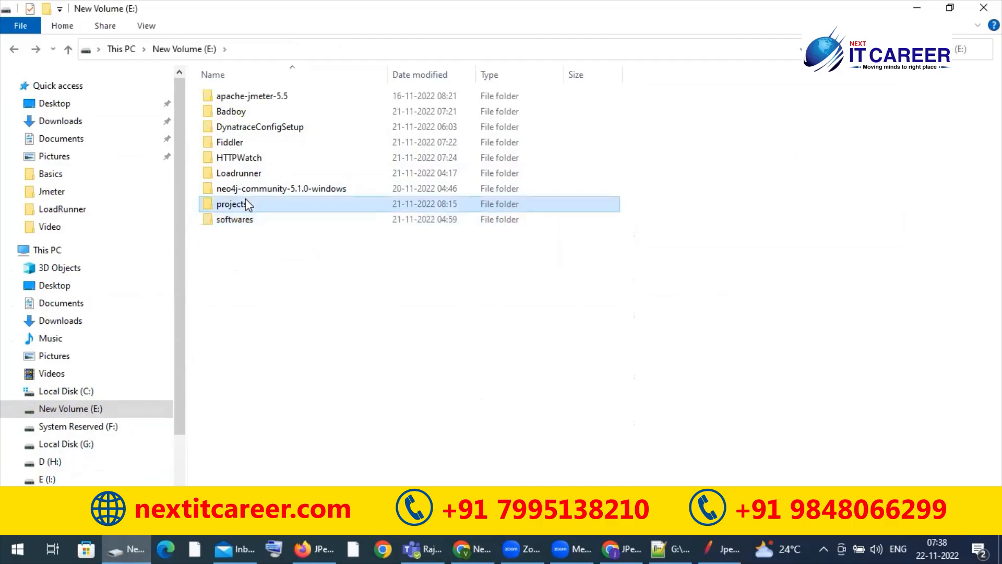
double_click(246, 203)
double_click(267, 96)
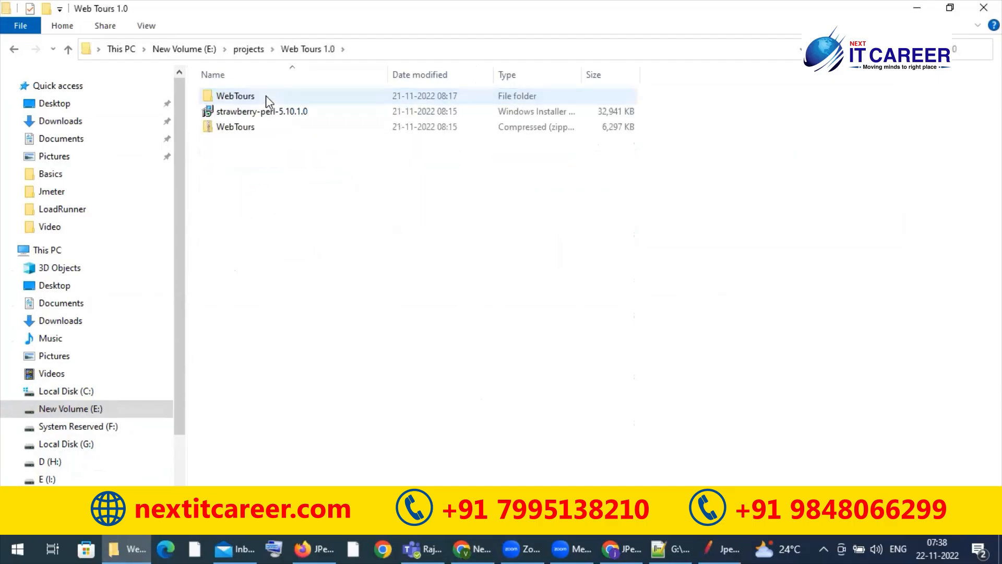
double_click(265, 95)
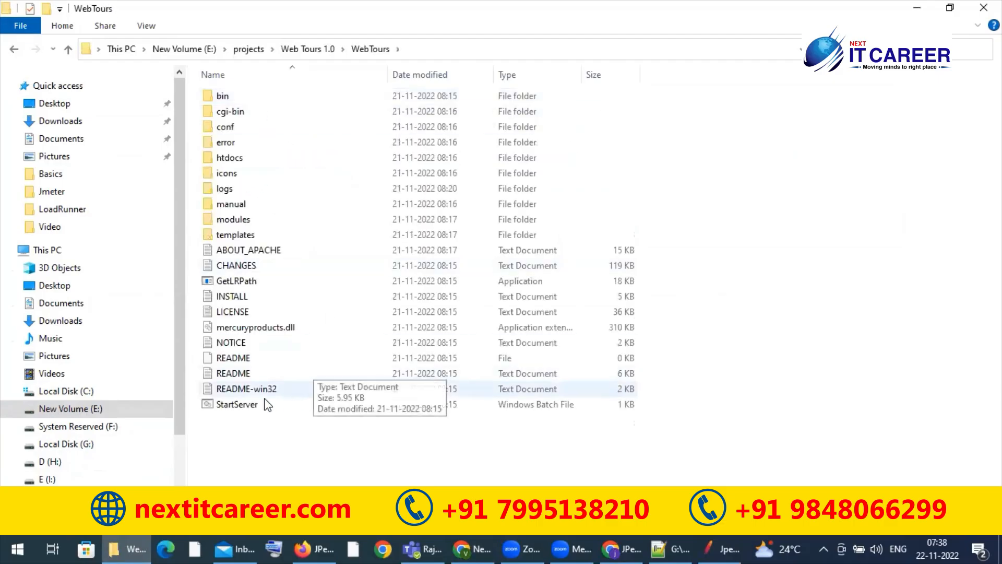
left_click(251, 401)
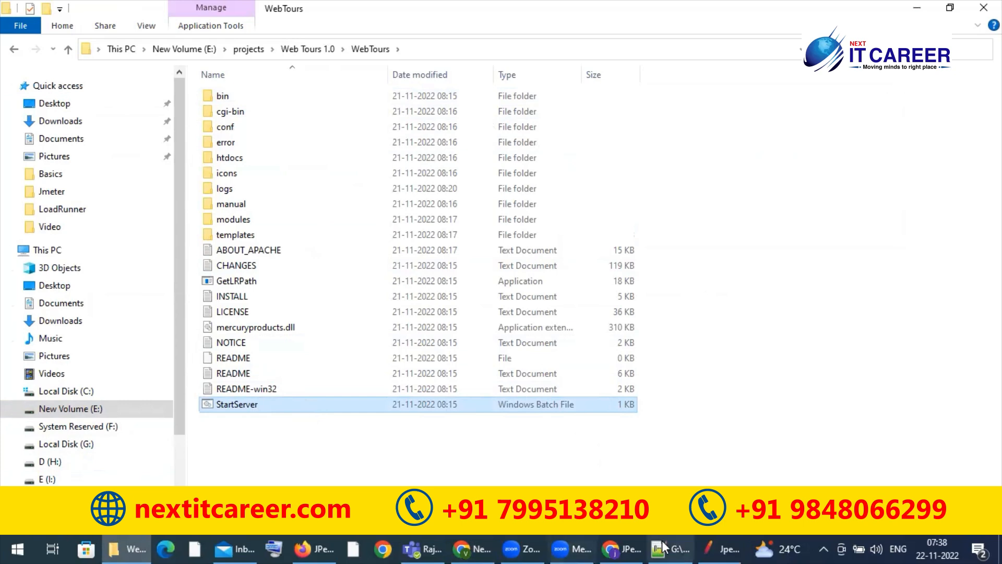
Step: Close the Chrome window showing the JPetStore Demo and switch to the other Chrome window with the new tab
left_click(622, 542)
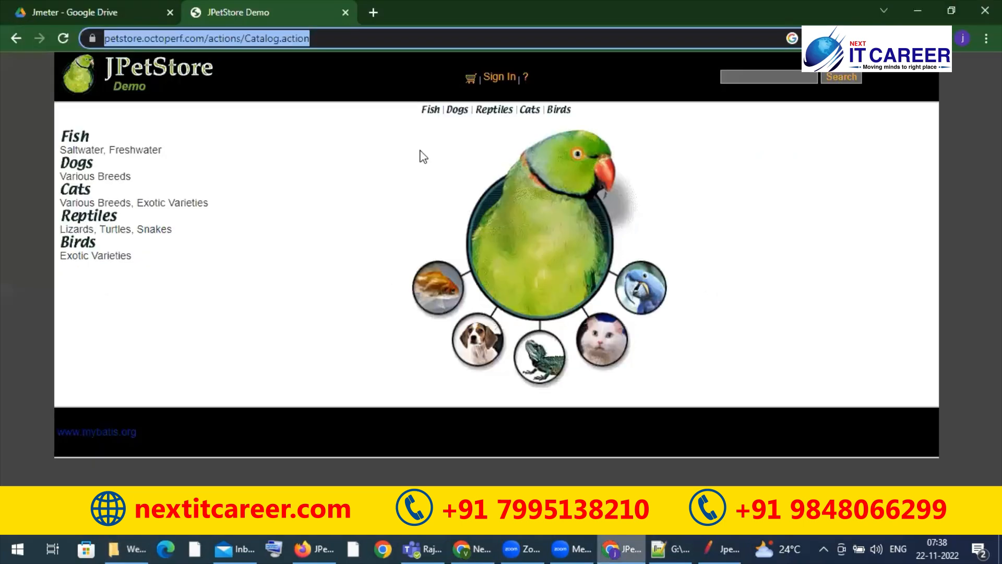
left_click(985, 10)
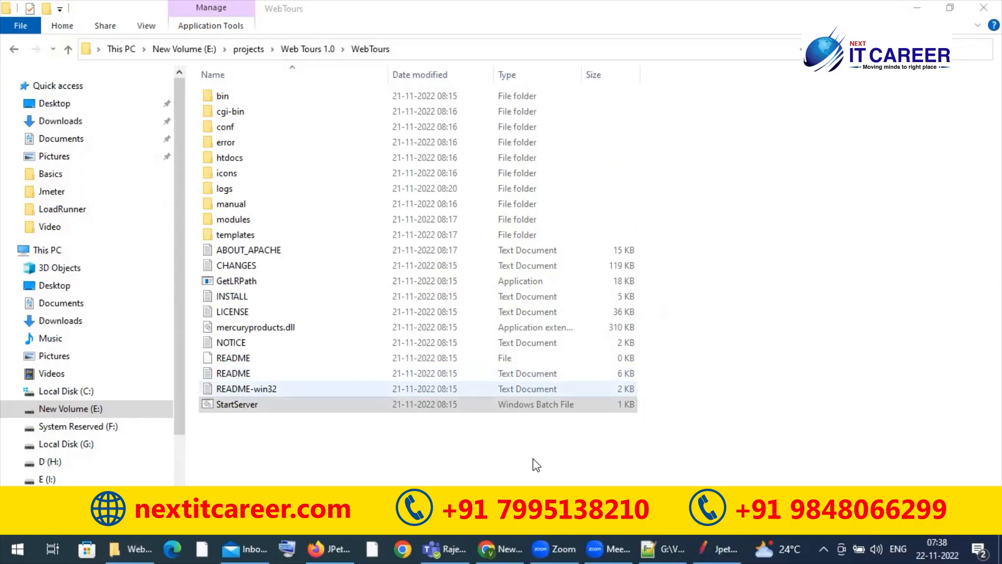
left_click(512, 543)
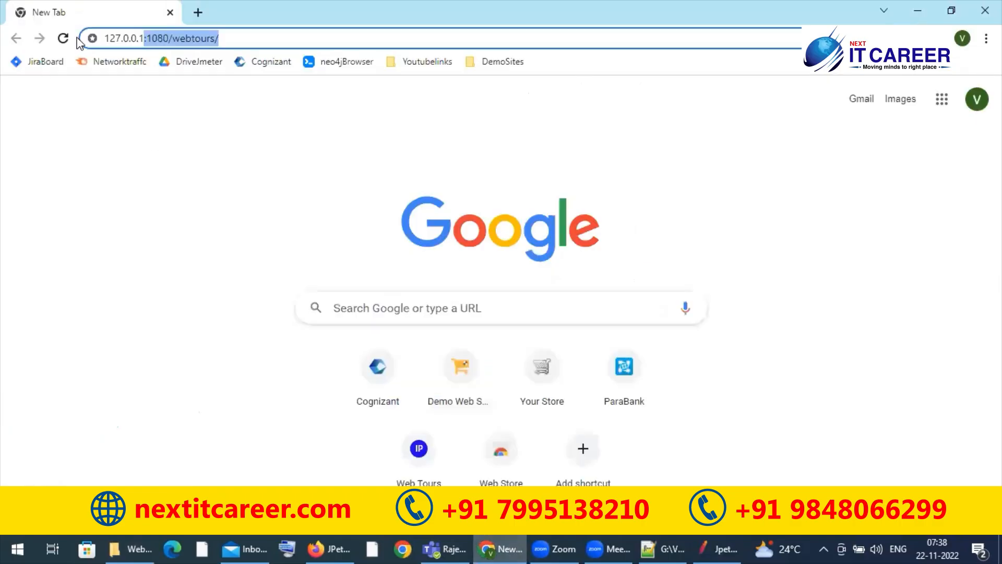
left_click(63, 38)
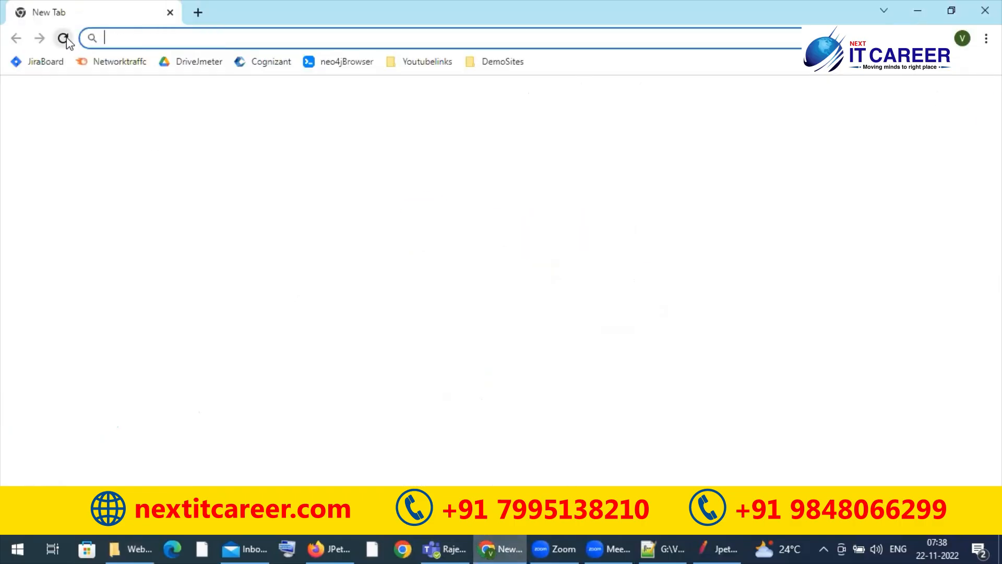
left_click(139, 37)
type("loca")
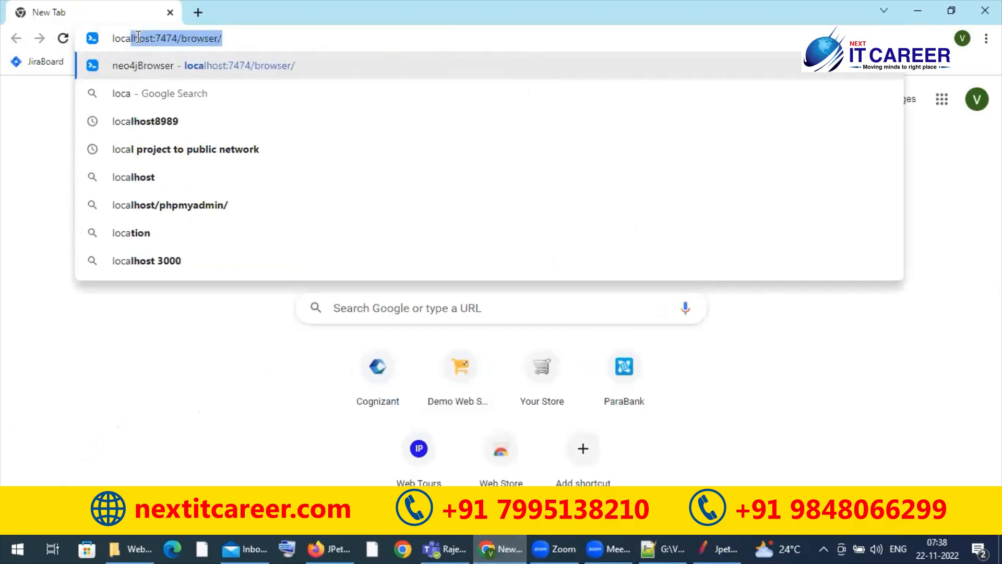
key("BackSpace")
key("BackSpace")
key("BackSpace")
key("BackSpace")
key("BackSpace")
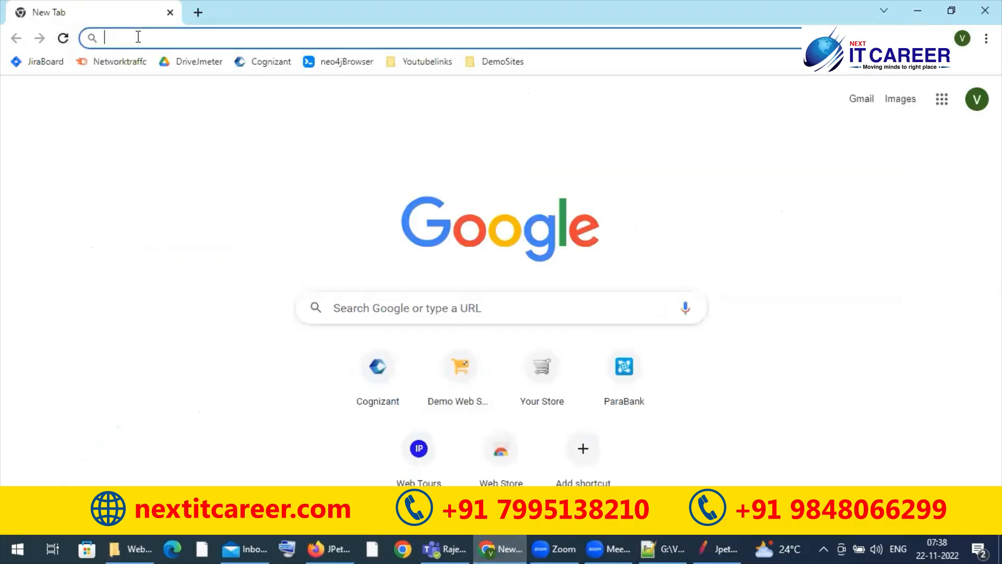
Step: Try to load 127.0.0.1:1080/webtours/ in Chrome, and run the StartServer batch file from the WebTours folder
type("127.0.")
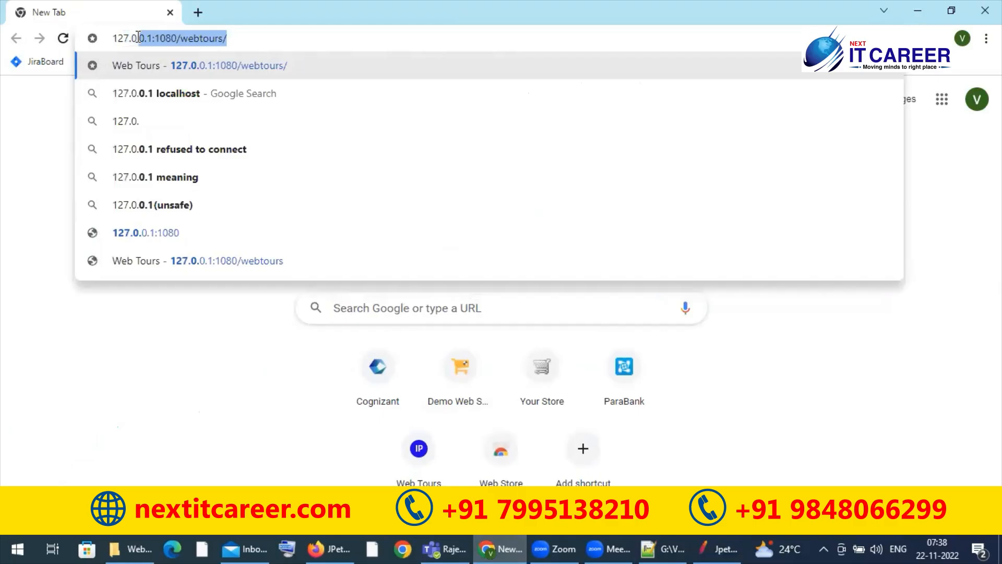
key("Return")
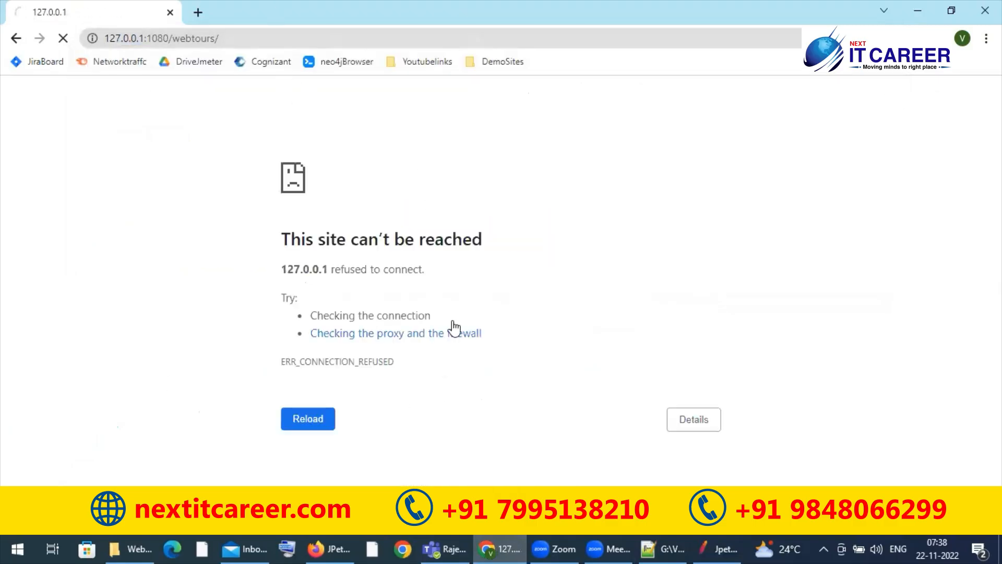
left_click(918, 11)
double_click(258, 401)
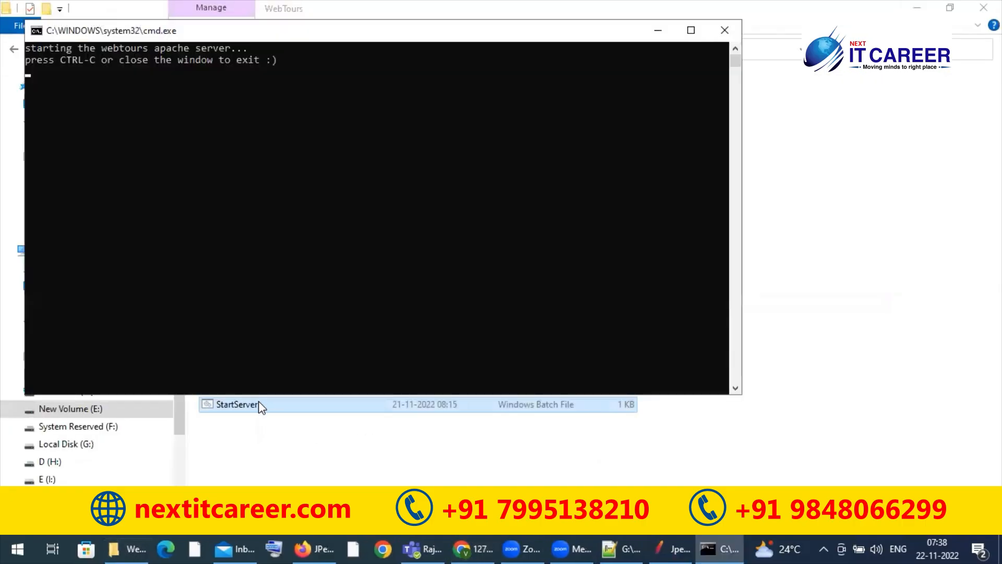
Step: Return to Chrome, reload 127.0.0.1:1080/webtours/ and check the Web Tours server's command window
left_click(460, 547)
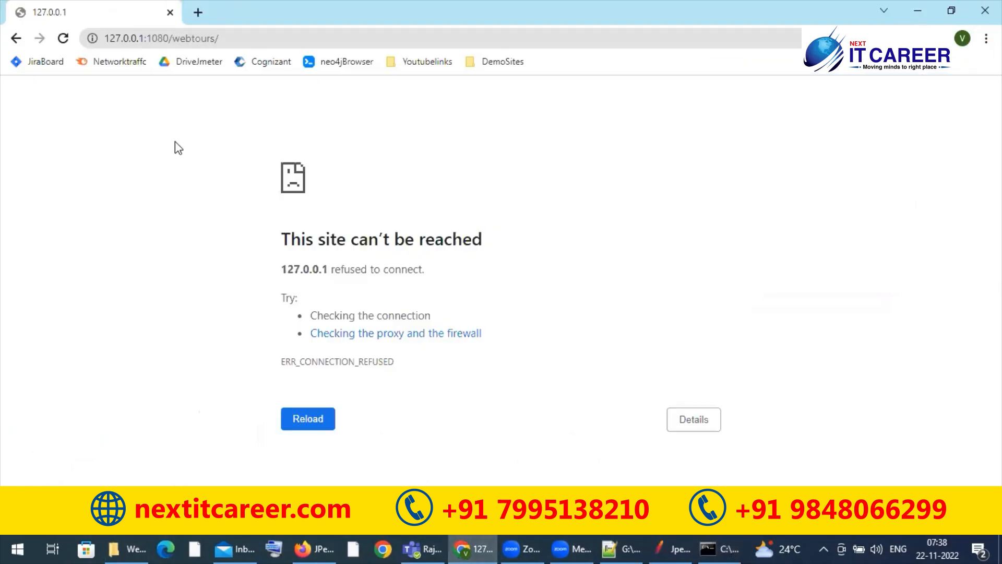
left_click(62, 39)
left_click(63, 39)
left_click(132, 42)
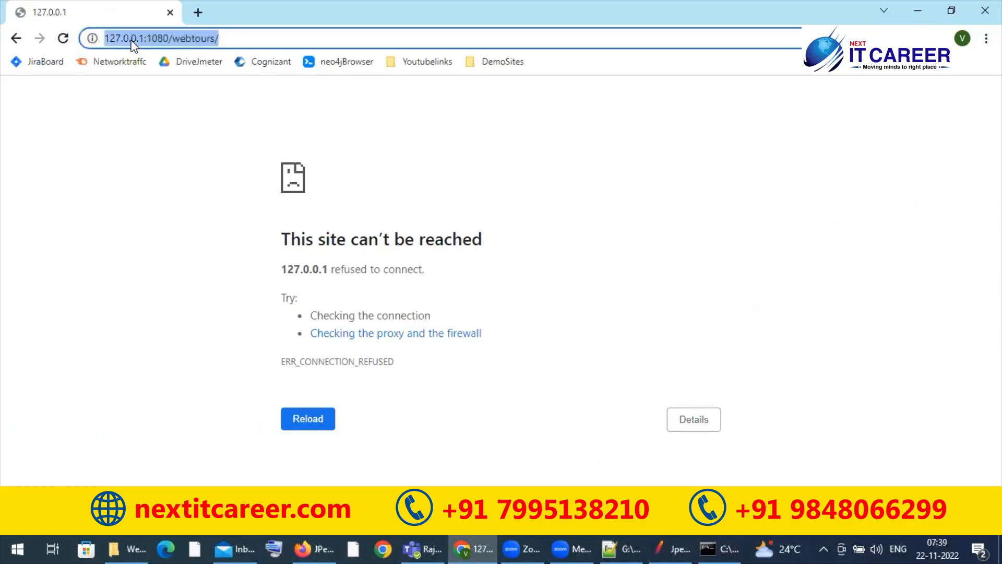
key("Return")
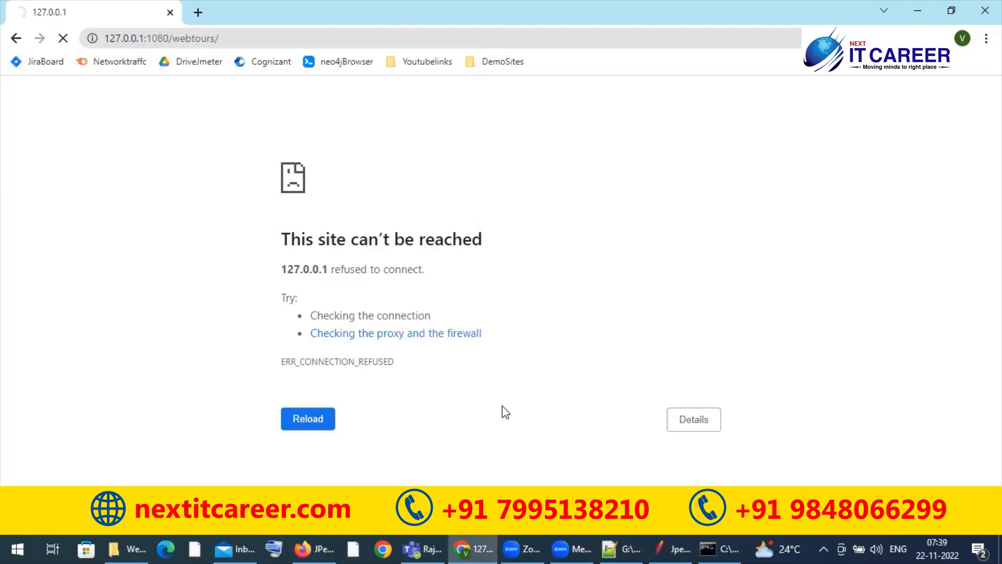
left_click(711, 547)
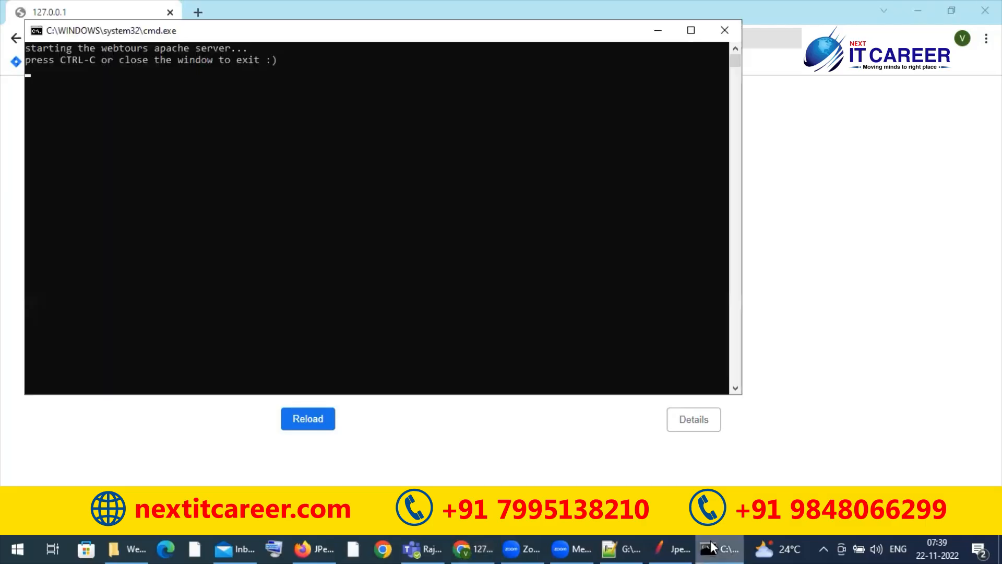
Step: Hide the server's command window and try again to load 127.0.0.1:1080/webtours in Chrome, with and without the trailing slash
left_click(711, 547)
left_click(258, 38)
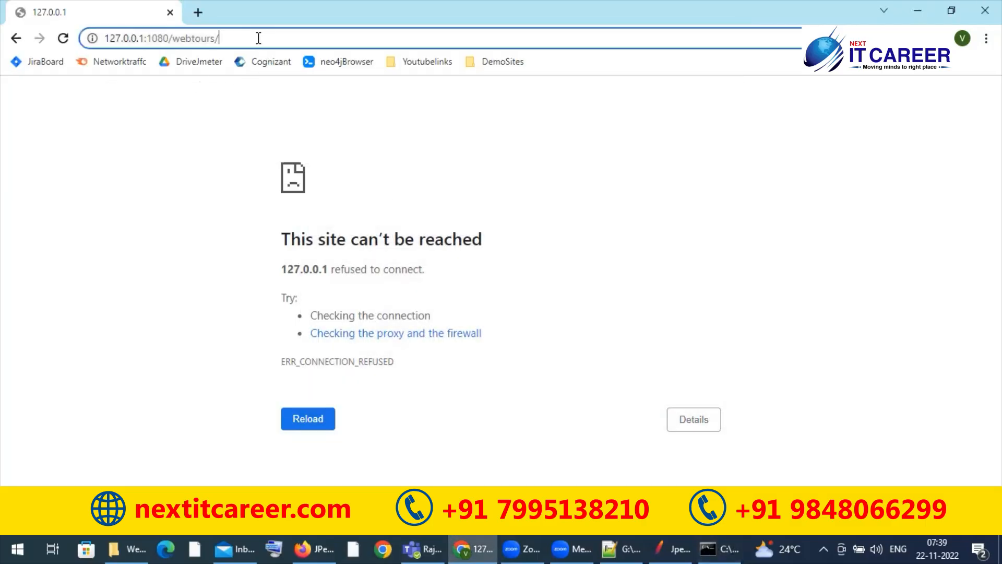
key("Return")
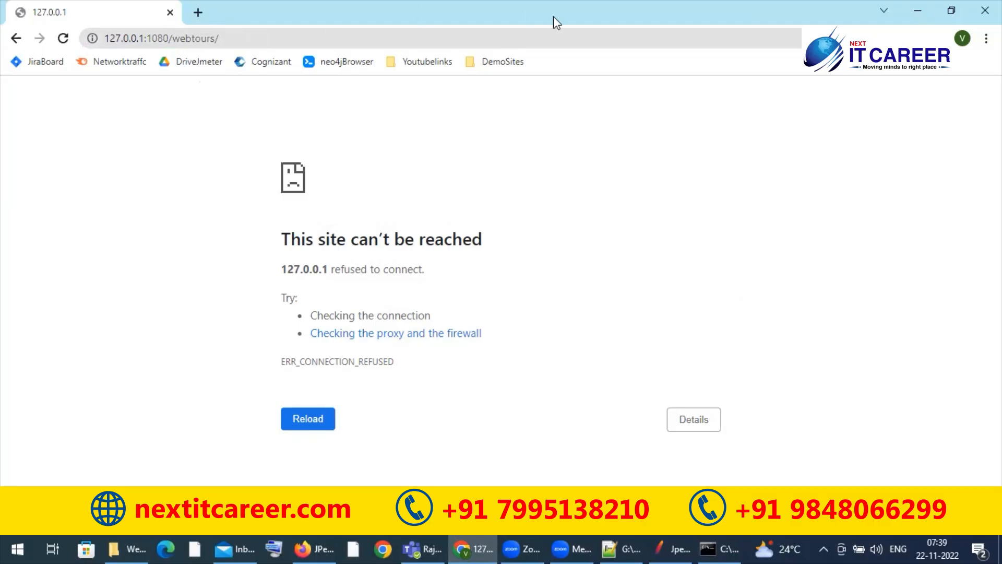
left_click(530, 37)
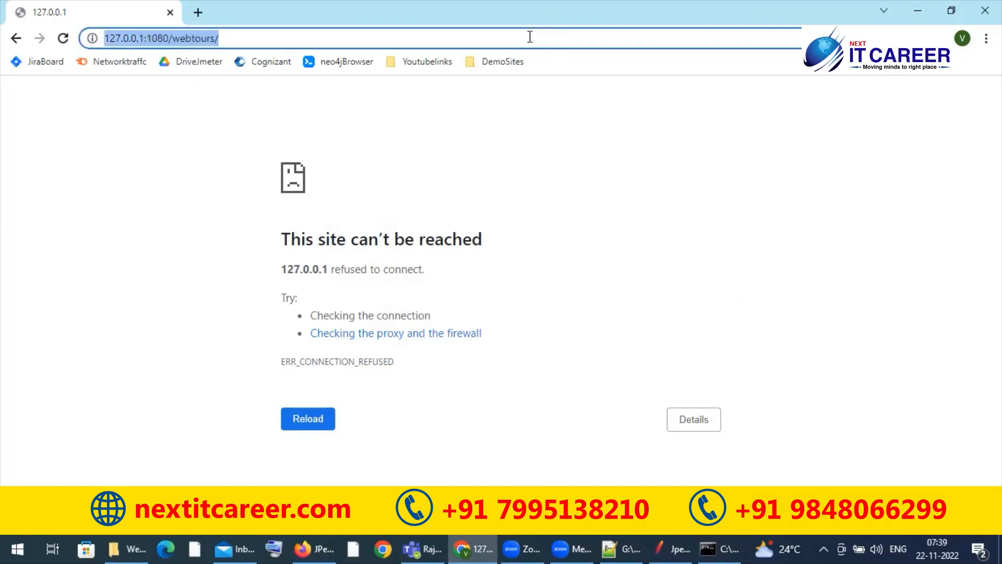
left_click(530, 37)
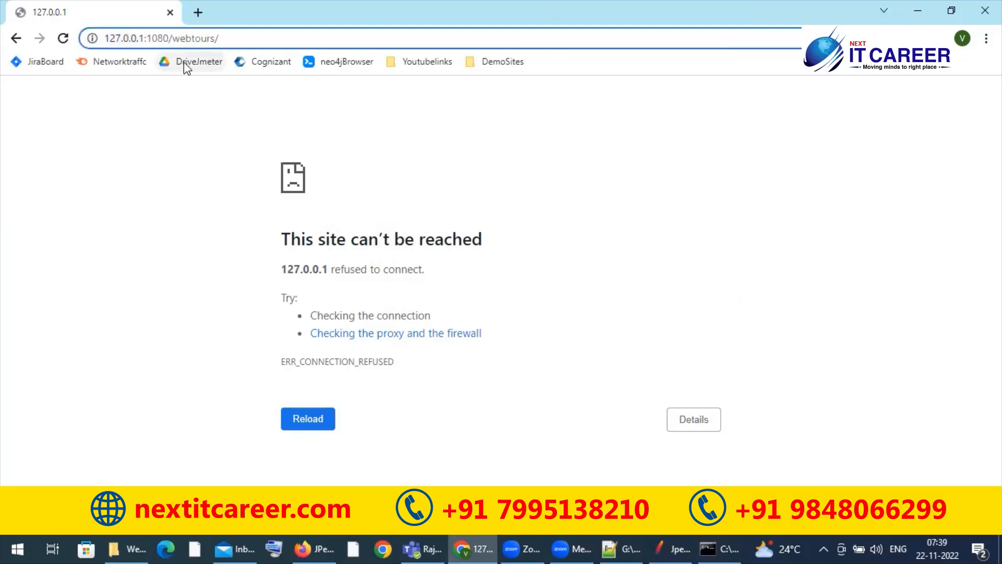
key("BackSpace")
key("Return")
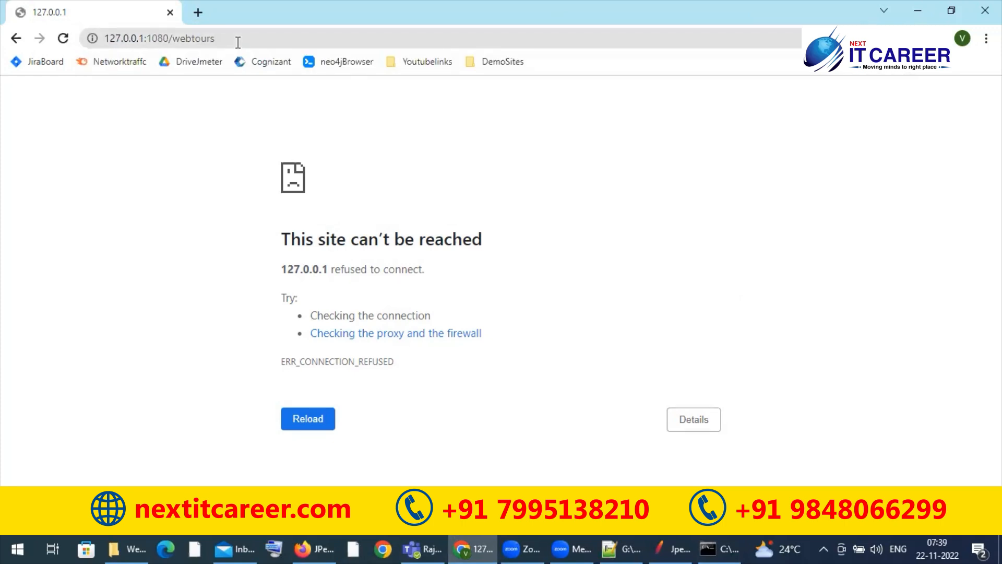
Step: Switch to Firefox, search its settings for prox, and set the network connection to No proxy
left_click(315, 540)
left_click(984, 47)
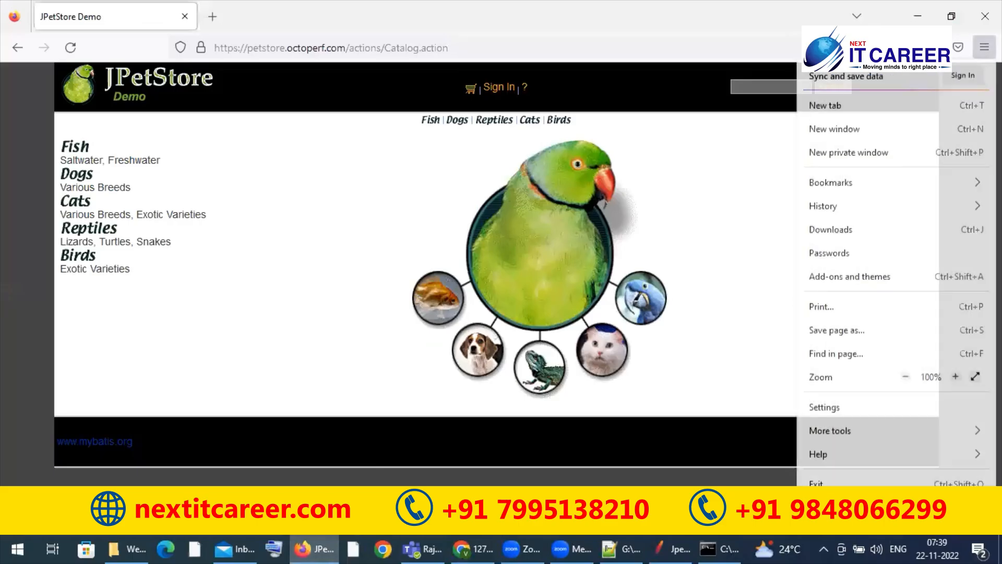
left_click(825, 410)
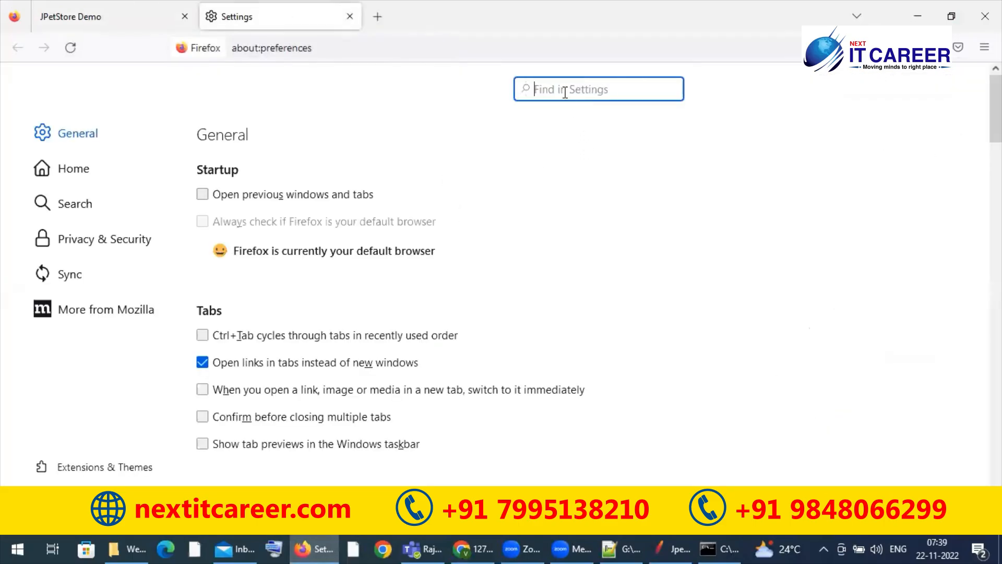
type("prox")
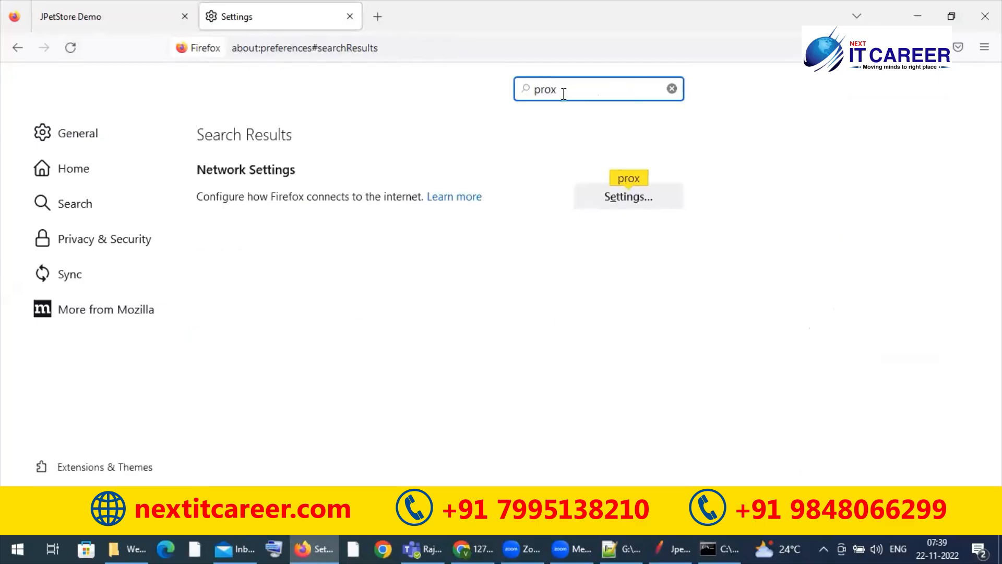
left_click(616, 199)
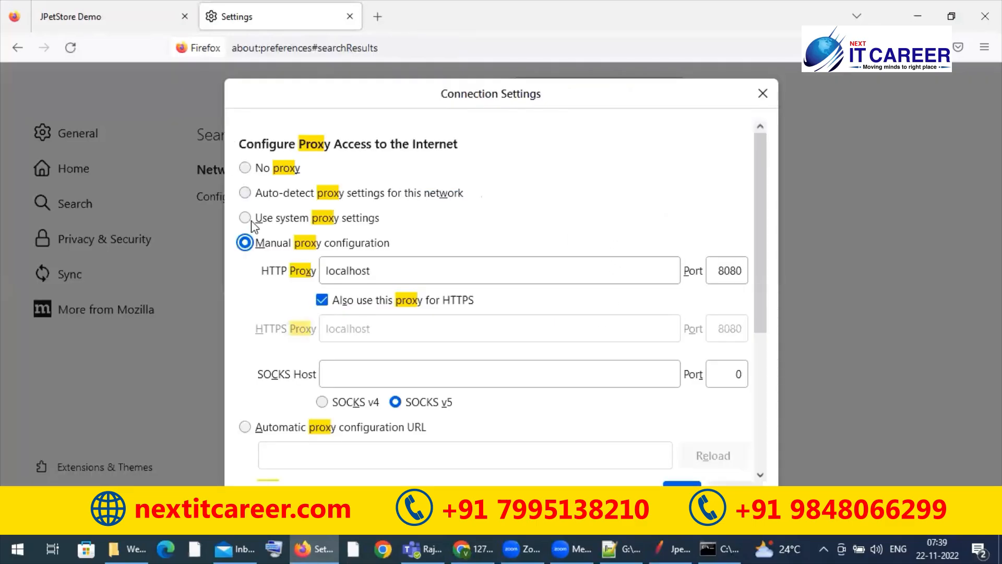
left_click(245, 167)
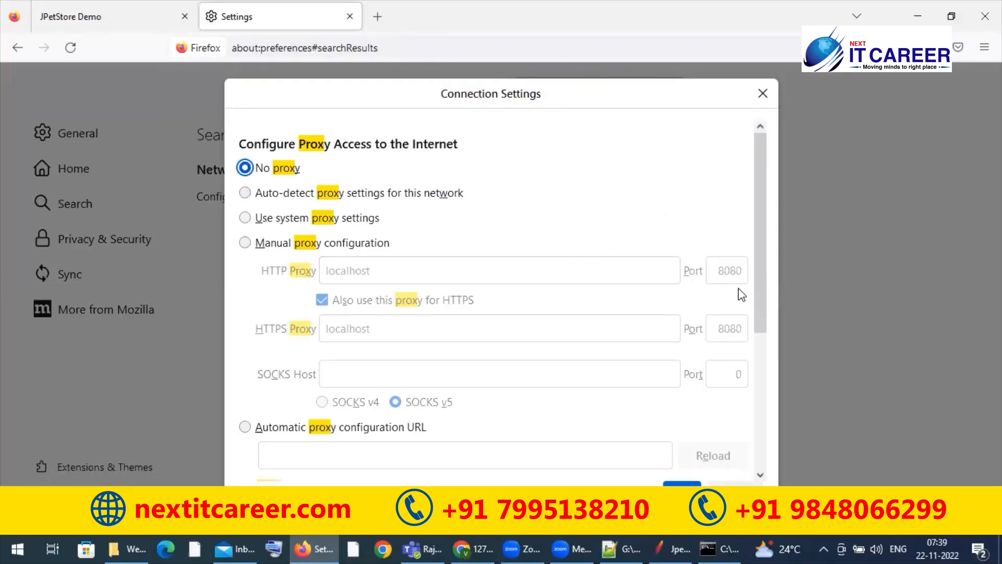
left_click_drag(759, 293, 782, 444)
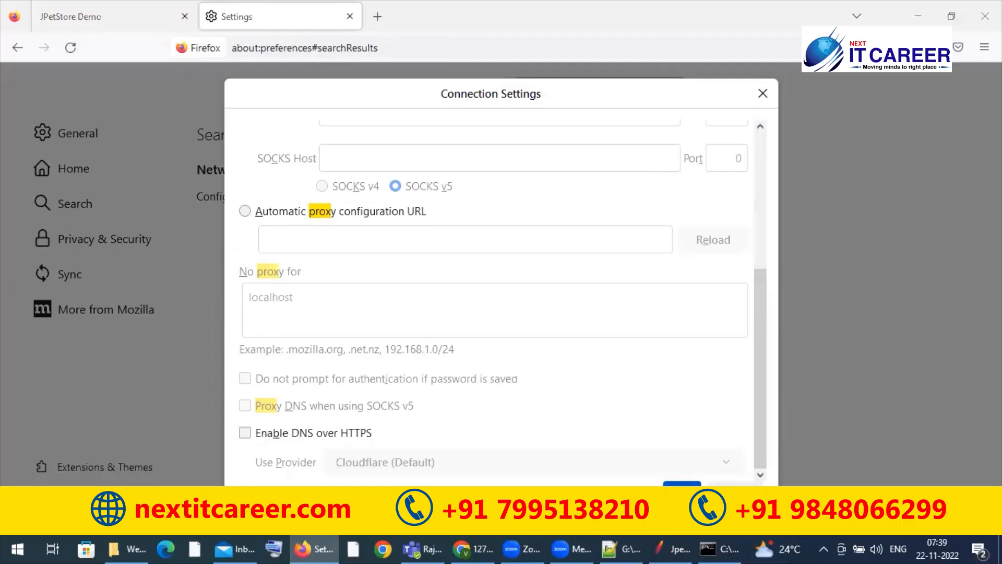
left_click(682, 493)
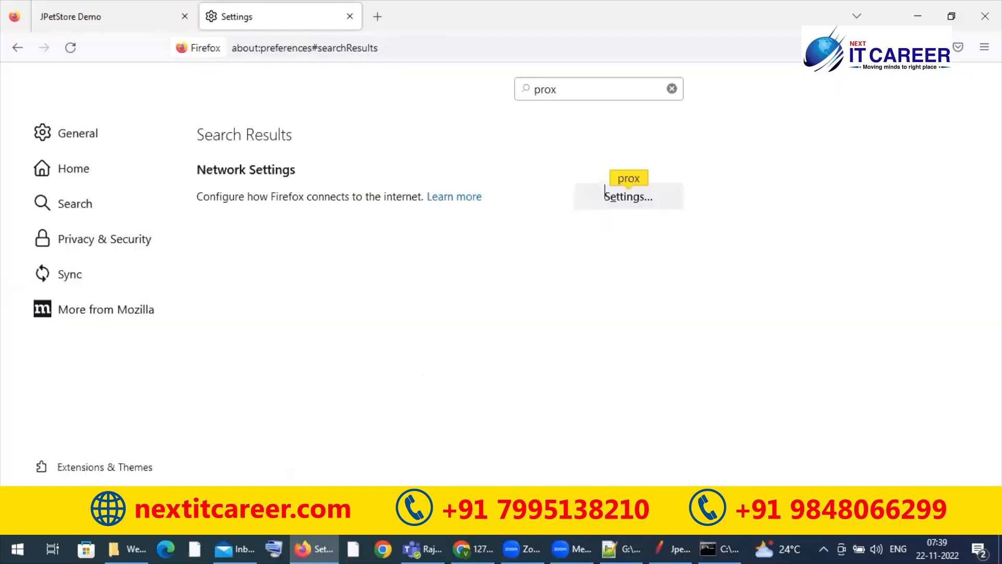
Step: Load 127.0.0.1:1080/webtours in the Firefox settings tab and close the JPetStore Demo tab
left_click(245, 46)
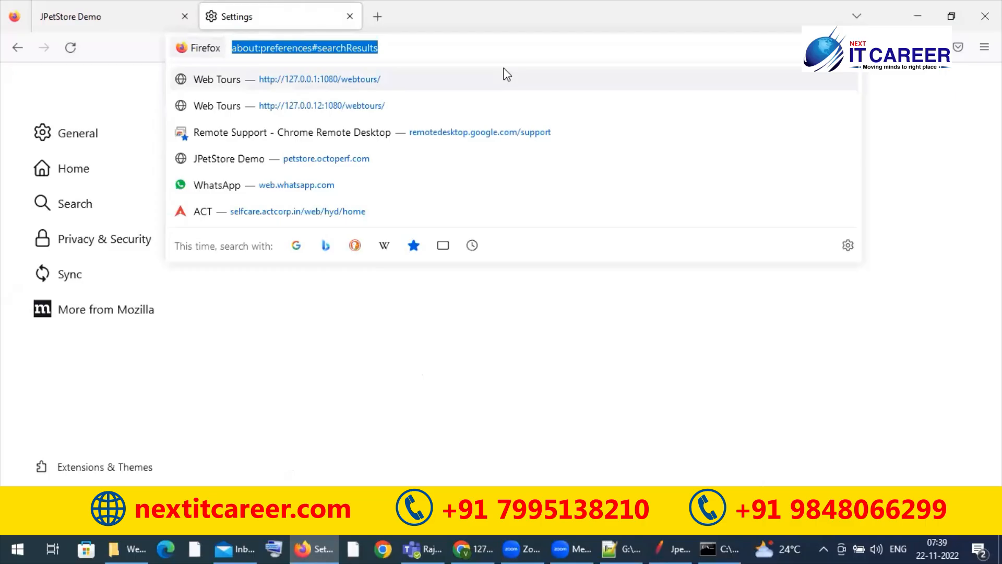
key("alt+Tab")
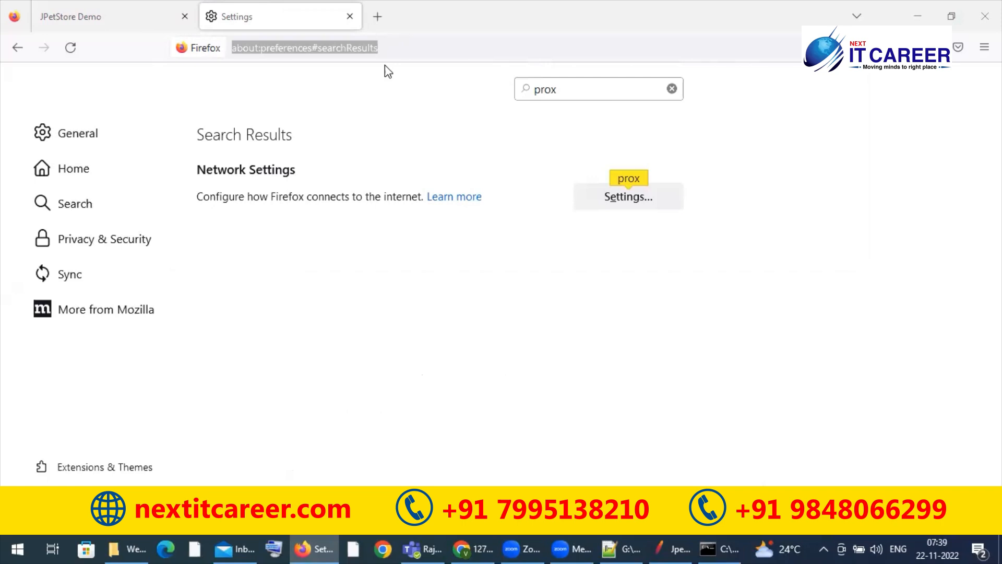
left_click(409, 44)
type("local")
key("BackSpace")
key("BackSpace")
key("BackSpace")
key("BackSpace")
key("BackSpace")
type("127.0.0.1")
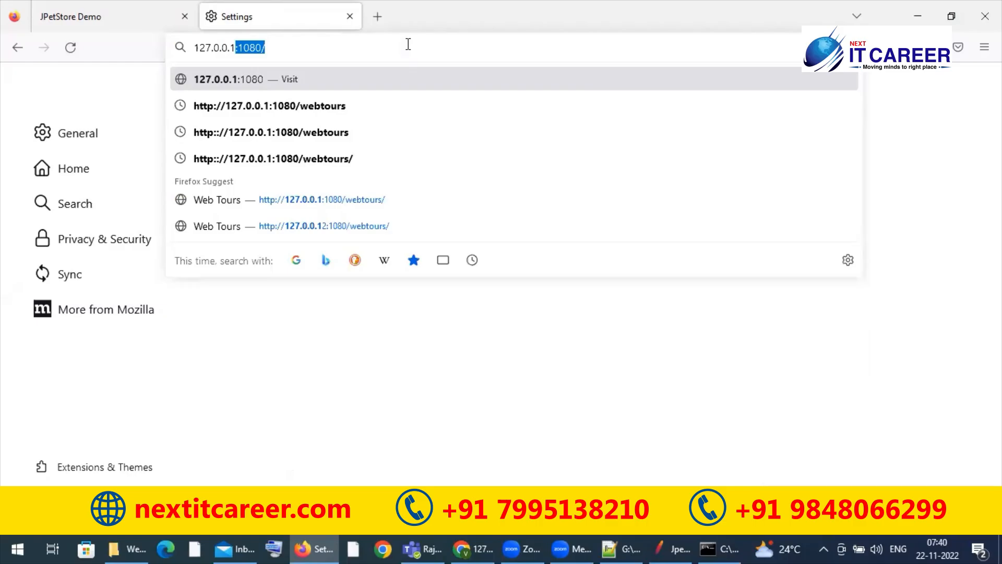
type(":1080/webtours")
key("Return")
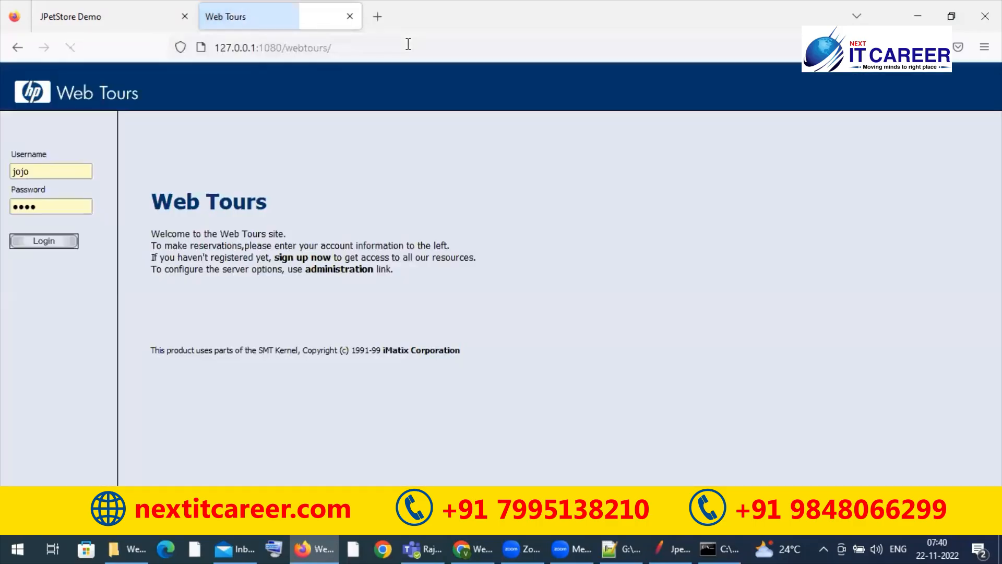
left_click(184, 16)
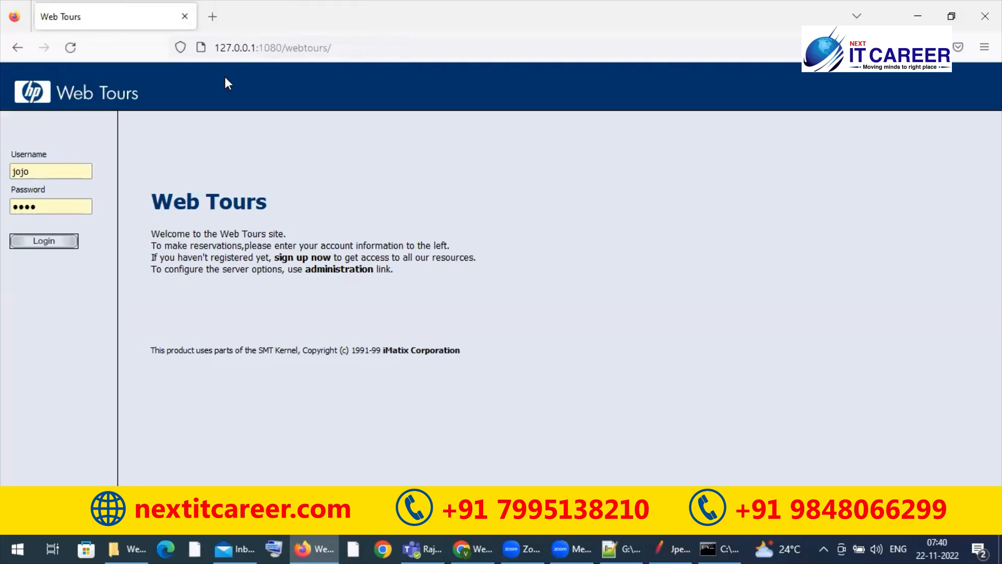
Step: Copy the Web Tours URL into Explanation.txt in Notepad++ on a new line below the petstore URL, and save the file
left_click(282, 50)
left_click(69, 326)
left_click(273, 48)
key("ctrl+c")
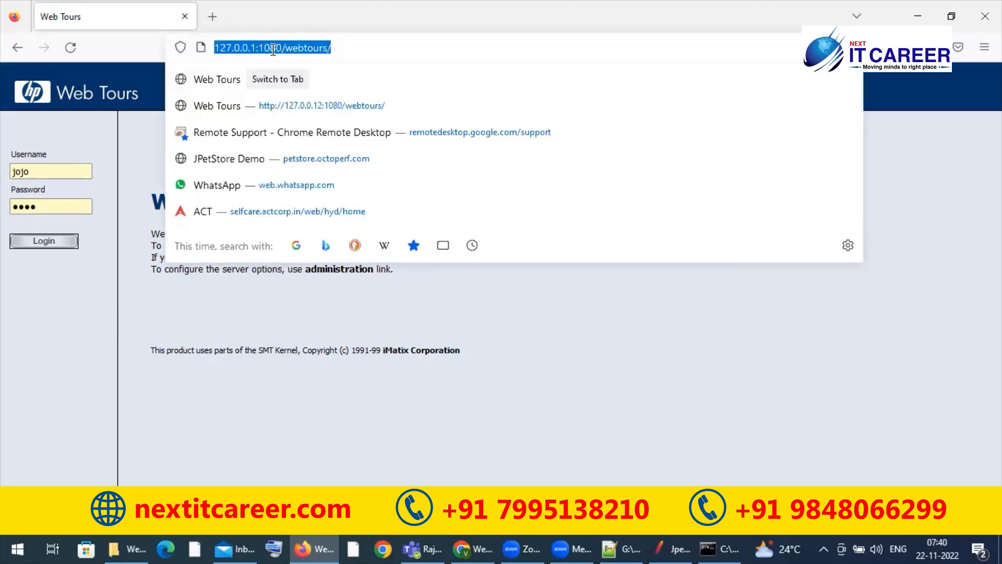
left_click(485, 401)
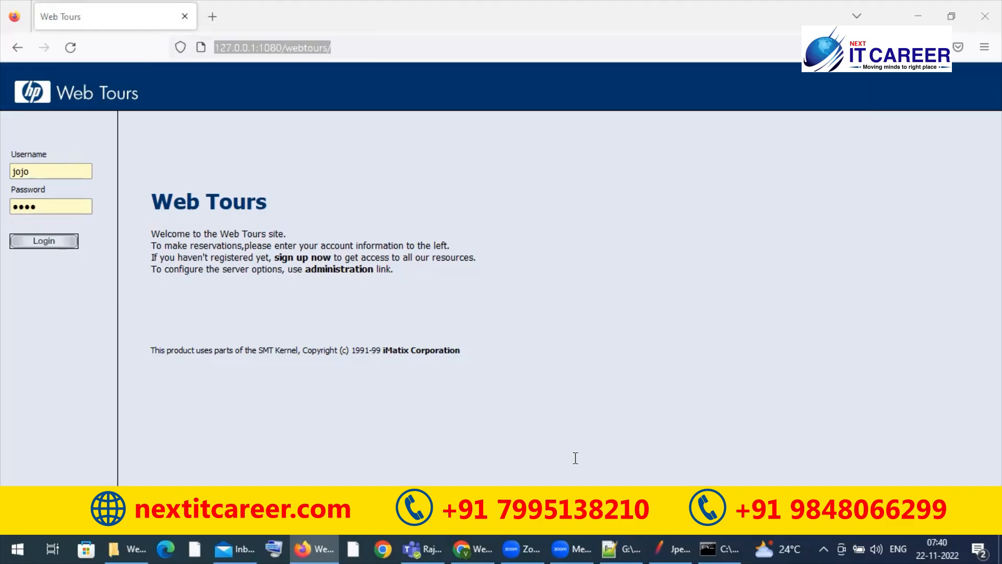
key("alt+Tab")
left_click(458, 81)
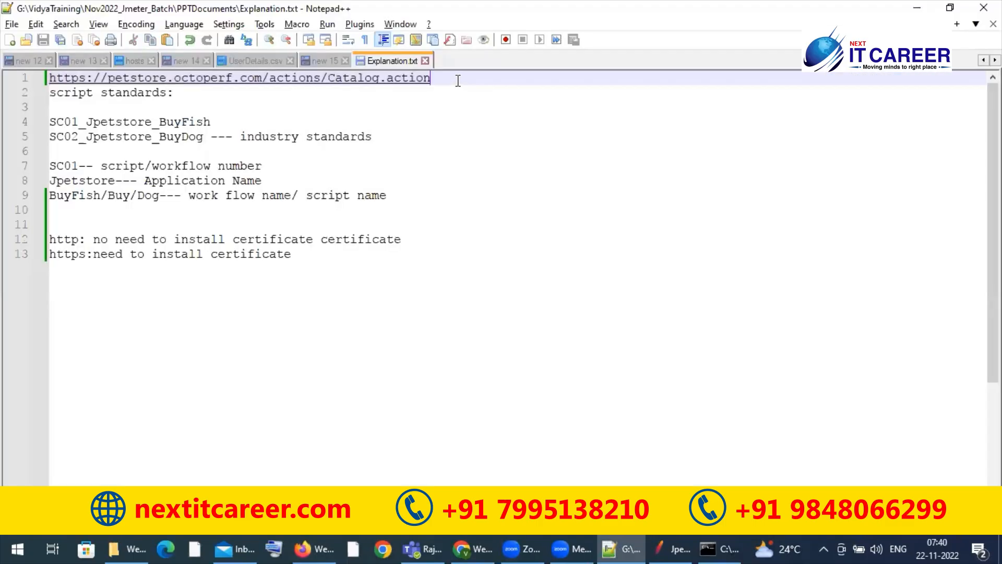
key("Return")
key("ctrl+v")
key("ctrl+s")
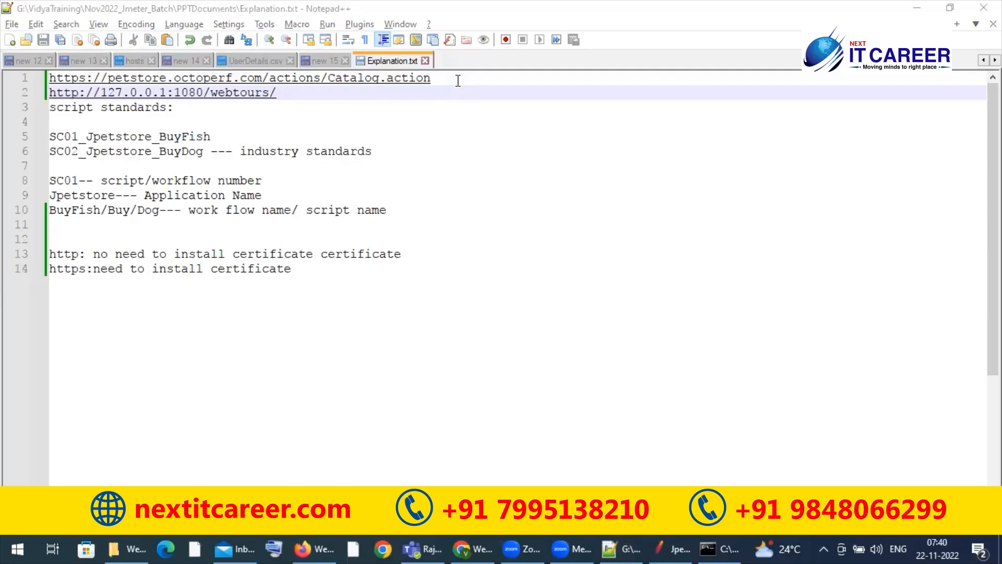
Step: Review the Web Tours page in Firefox and the URLs noted in Explanation.txt, and minimize Notepad++
key("alt+Tab")
key("alt+Tab")
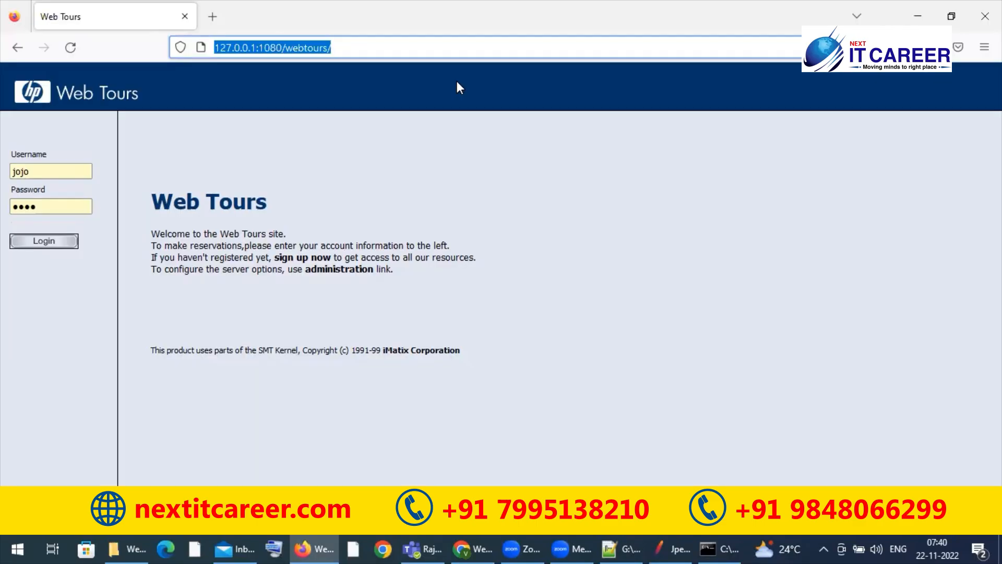
left_click(379, 175)
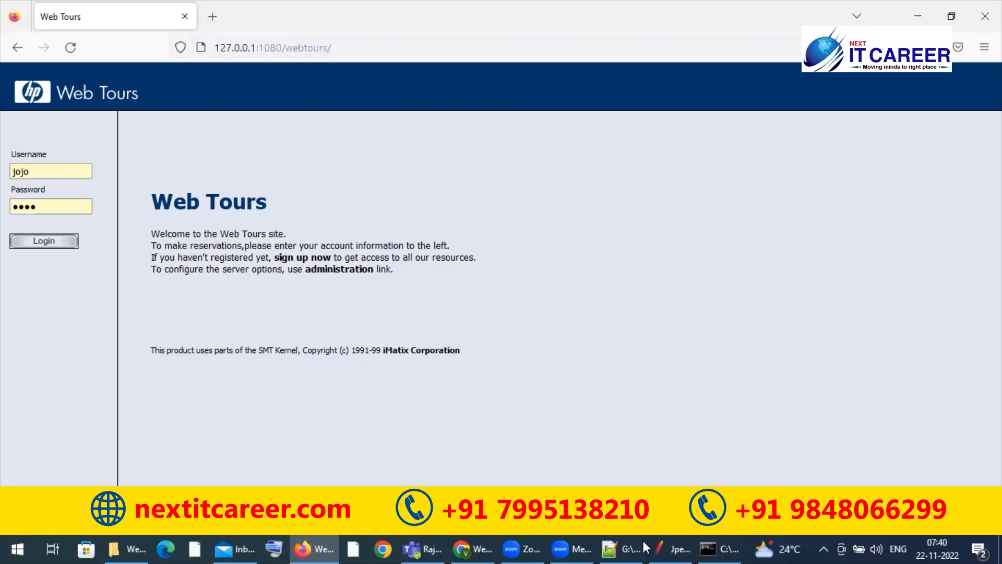
left_click(622, 541)
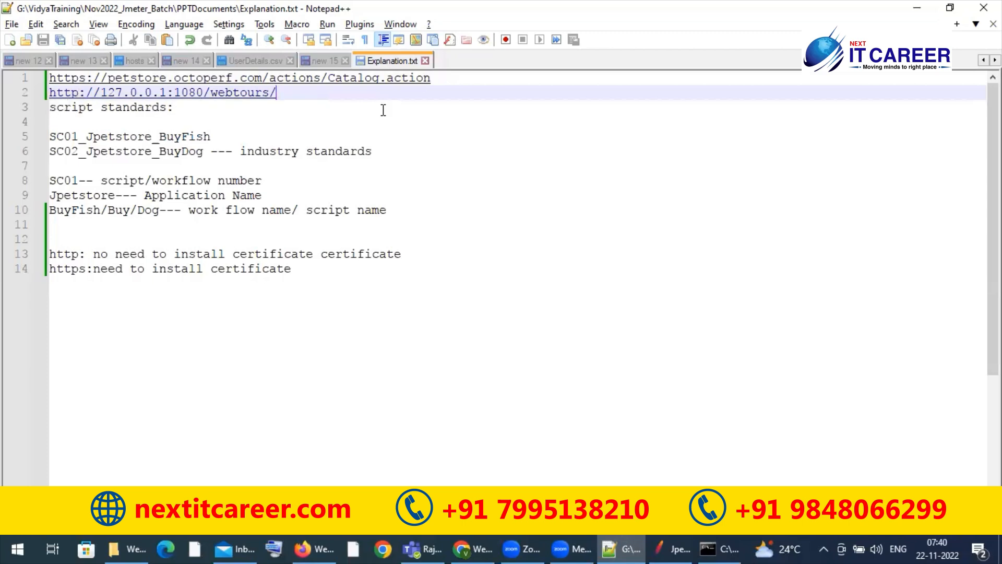
left_click(917, 8)
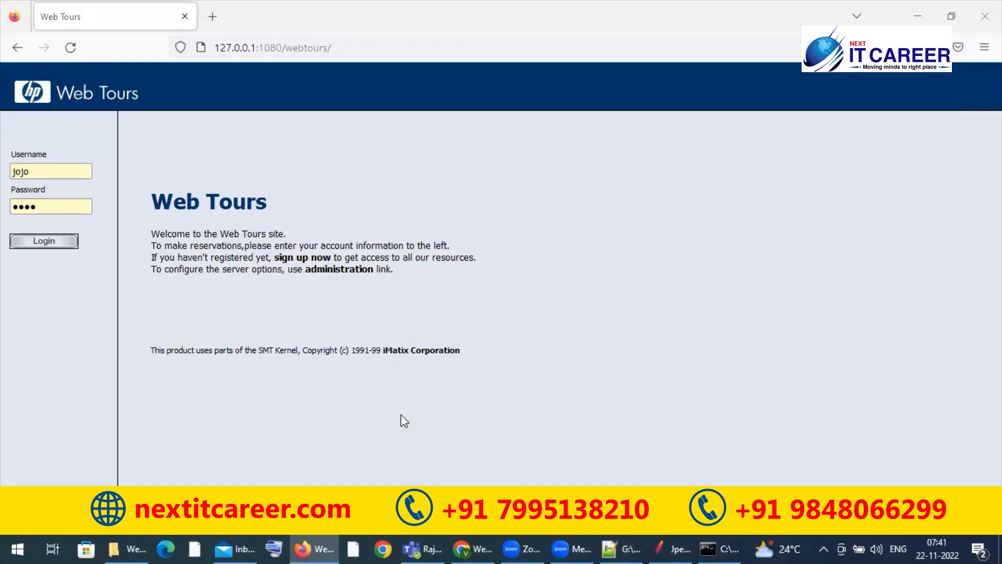
Step: Switch to JMeter and change the WebTours thread group's name to SC01_WebTours_
key("alt+Tab")
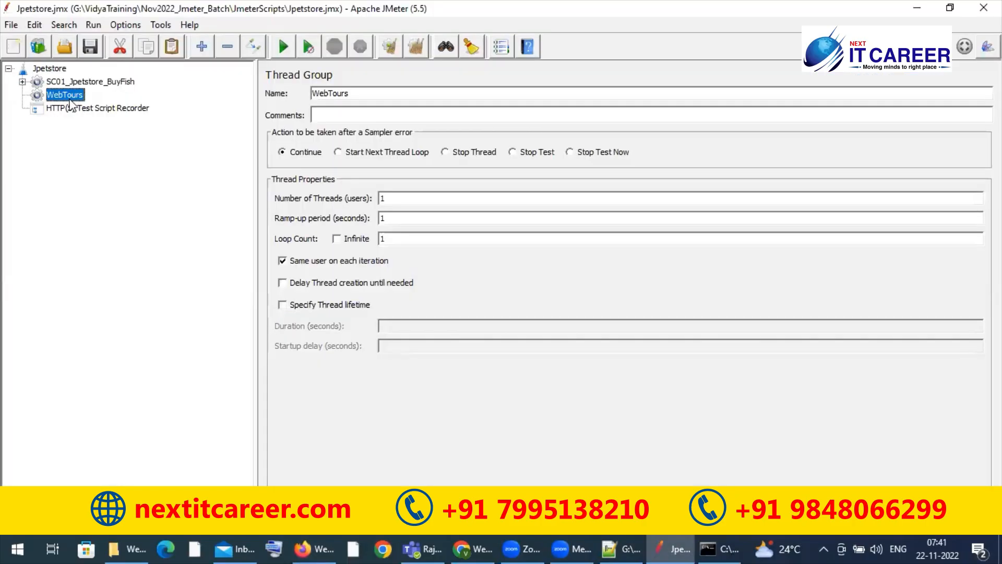
double_click(354, 89)
type("SC01_WebTours_T")
key("BackSpace")
Step: Return to the Web Tours page in Firefox and examine its address and login fields
key("alt+Tab")
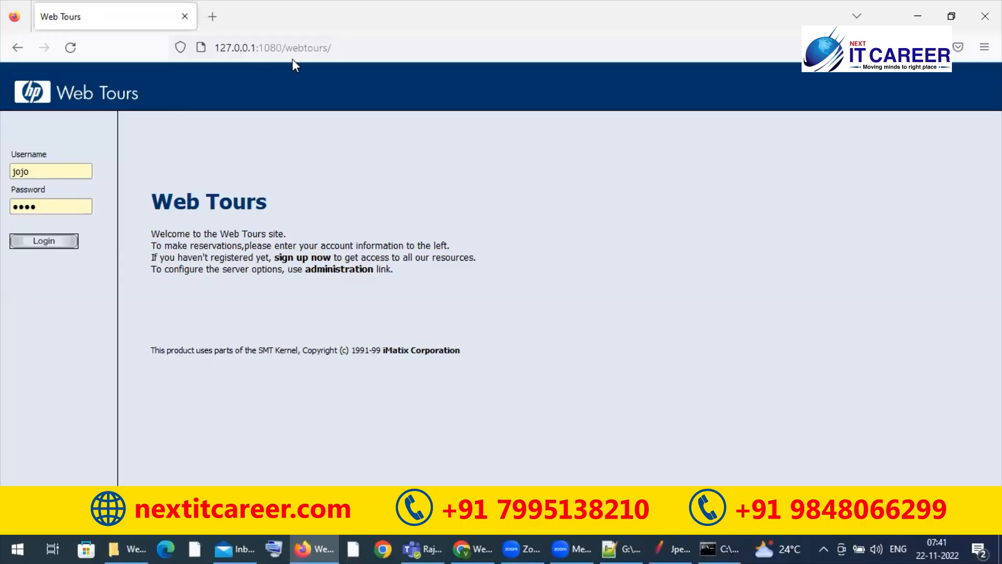
left_click(256, 49)
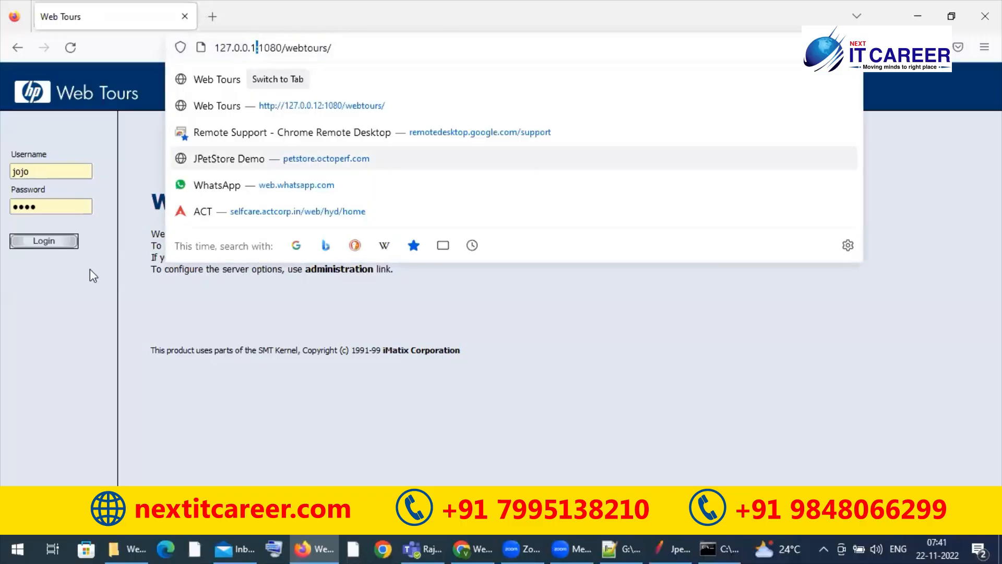
left_click(47, 203)
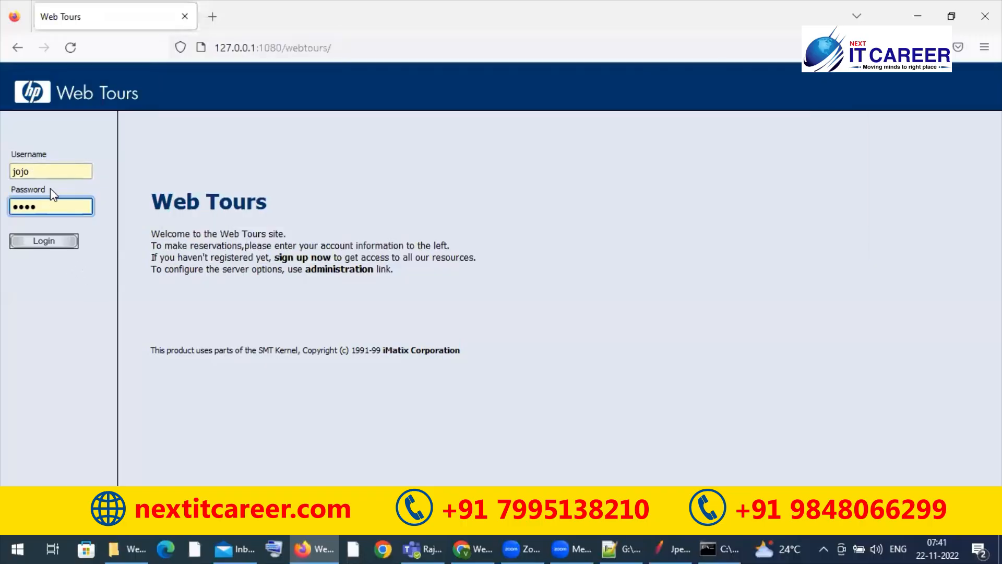
key("shift+Tab")
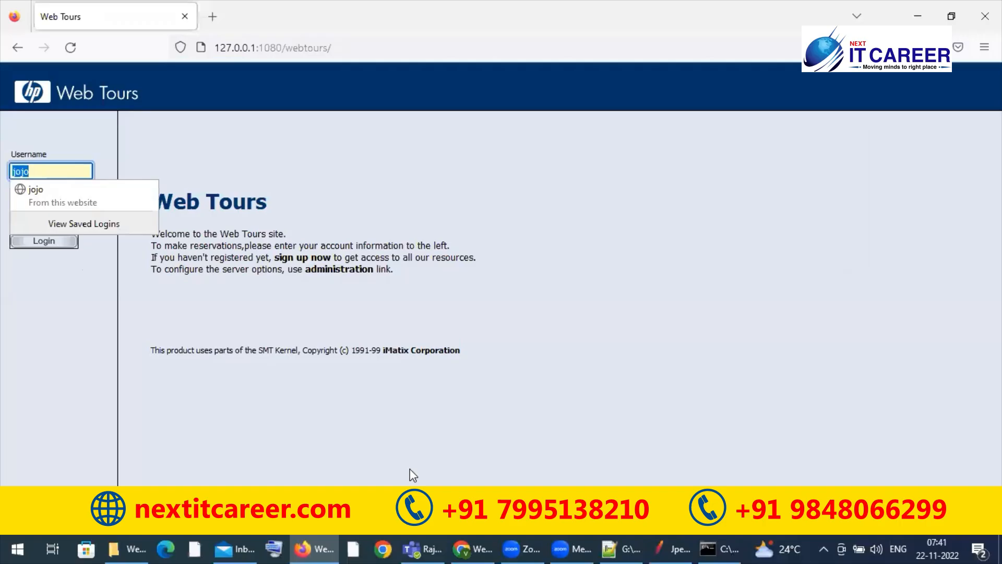
key("alt+Tab")
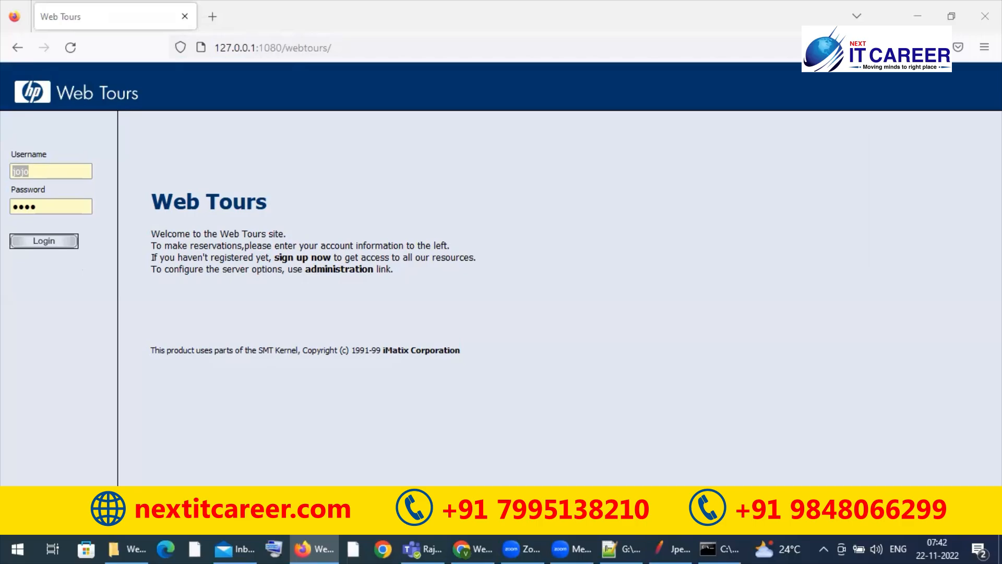
Step: Enter the account password, log in to Web Tours and open the Flights page
left_click(82, 170)
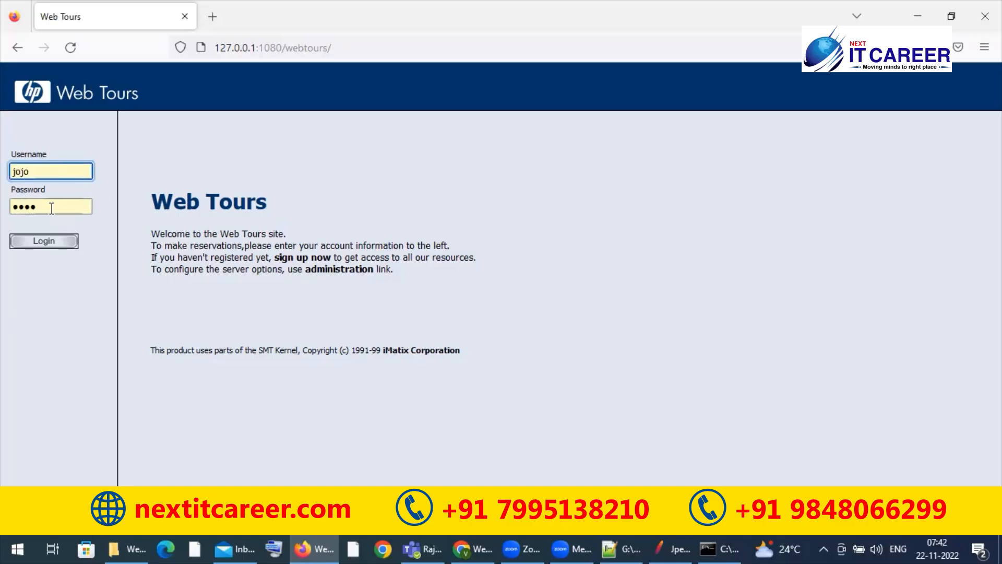
double_click(50, 208)
type("bean")
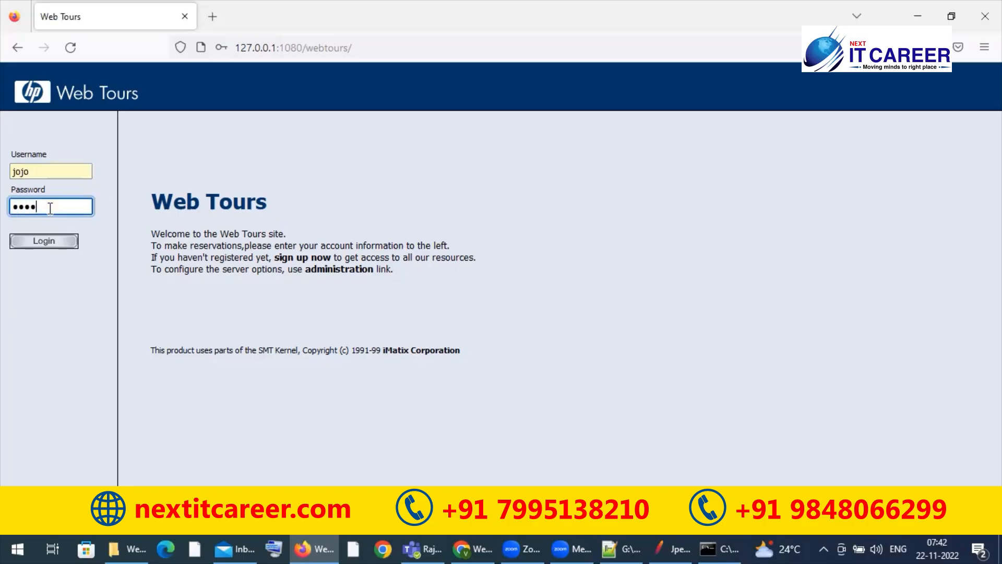
left_click(51, 242)
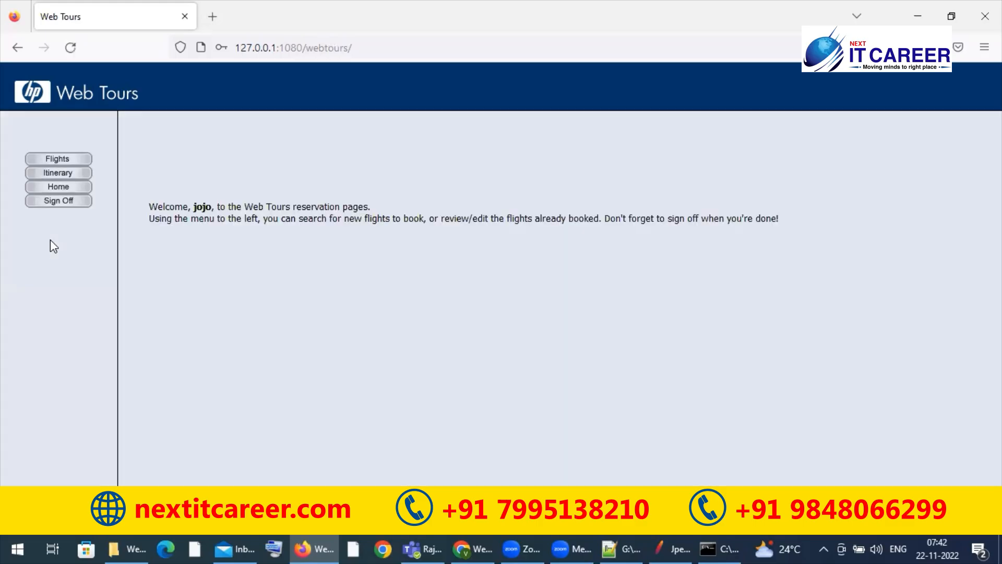
left_click(52, 162)
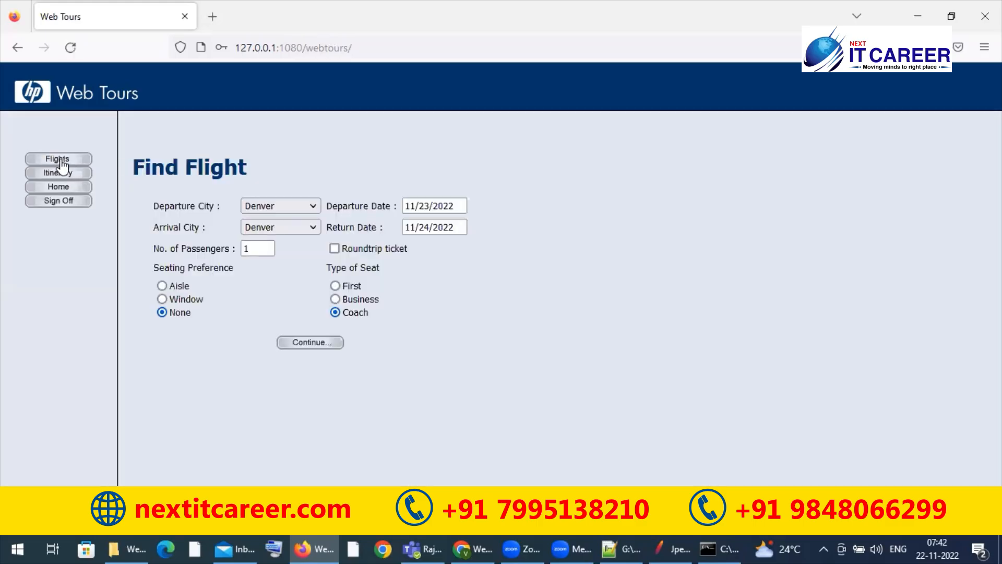
Step: Choose Los Angeles as the arrival city and Frankfurt as the departure city for the flight search
left_click(264, 227)
left_click(270, 304)
left_click(295, 205)
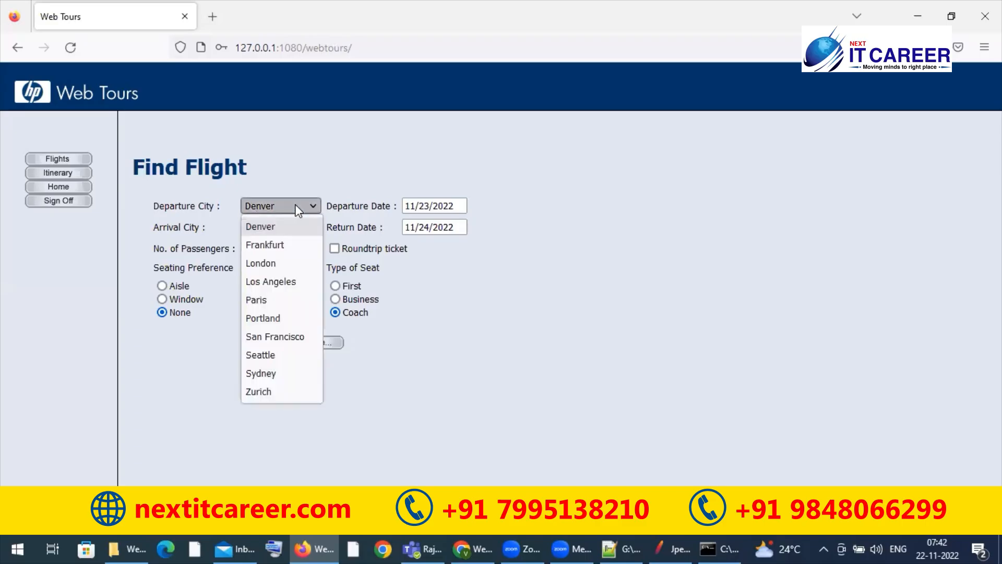
left_click(276, 244)
left_click(430, 226)
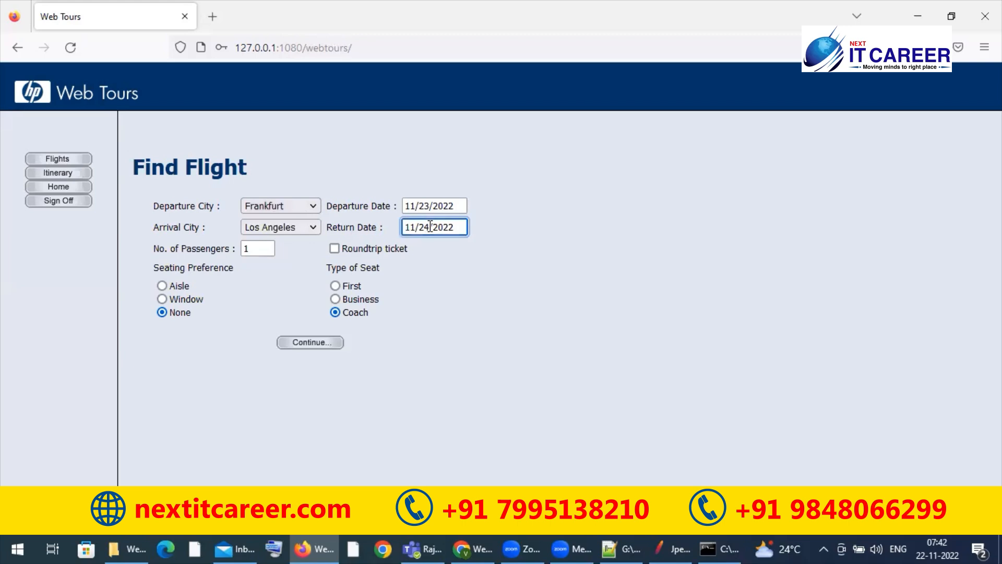
Step: Set the number of passengers to 2 with Aisle seating and First seat type, and submit the flight search
double_click(260, 250)
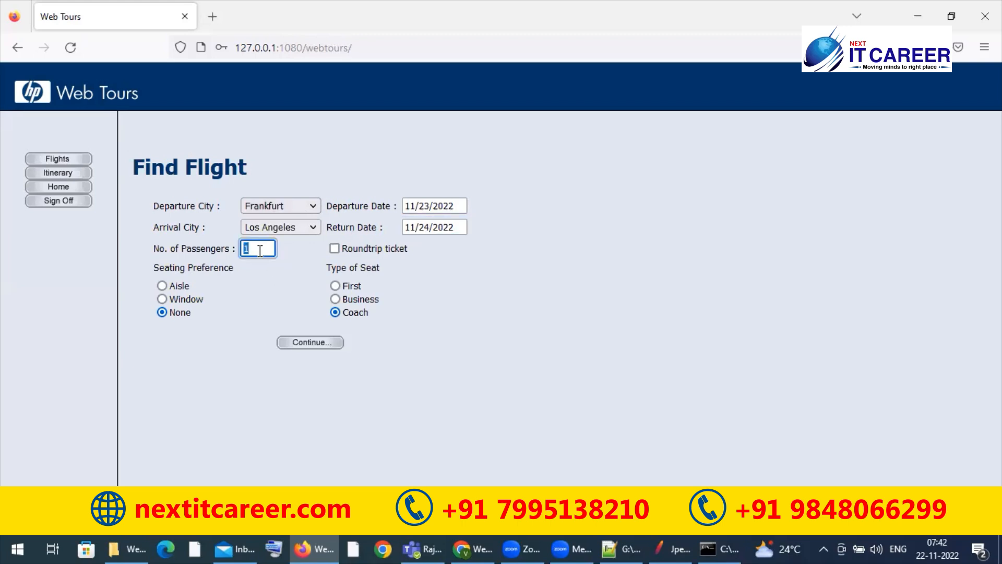
type("2")
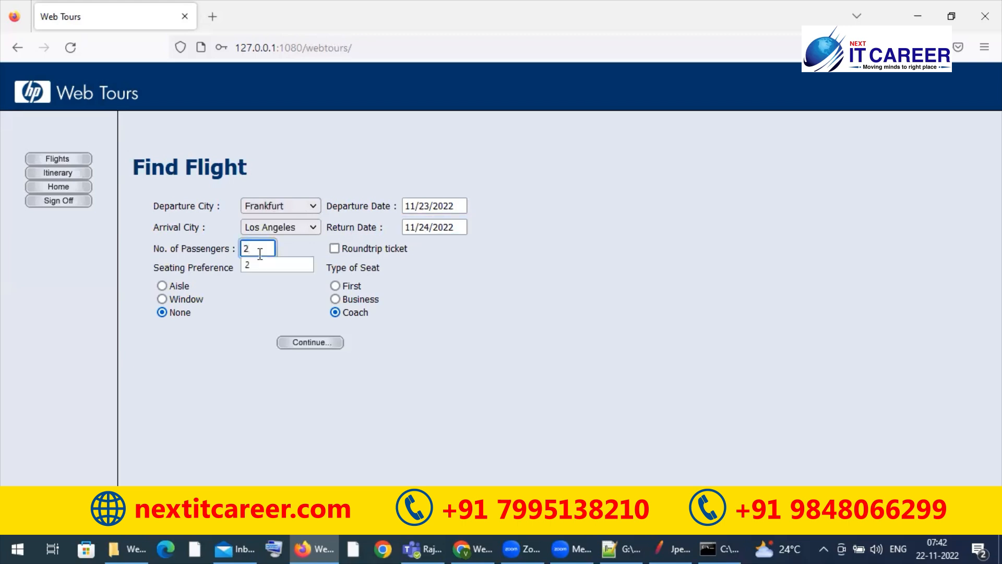
left_click(241, 285)
left_click(163, 285)
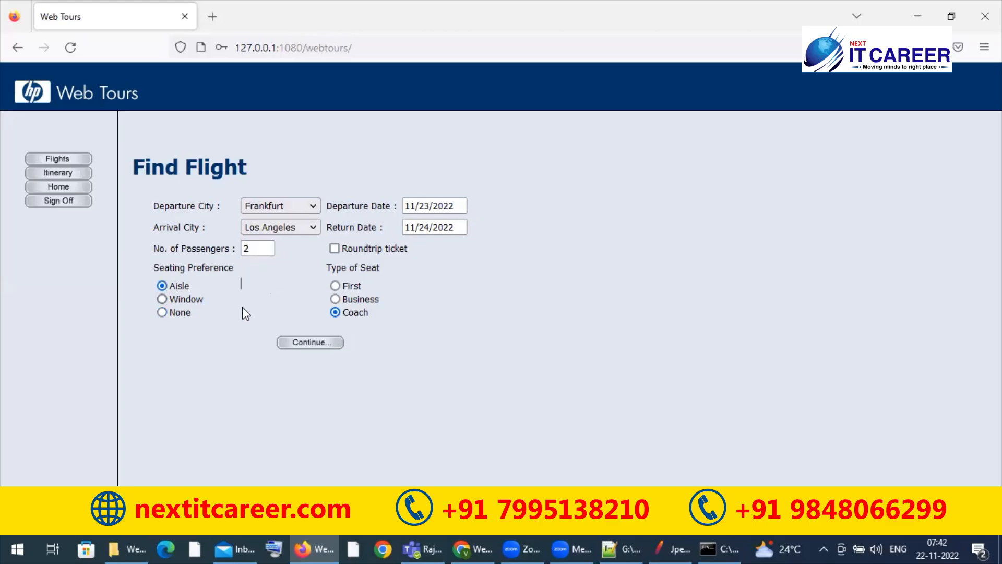
left_click(335, 286)
left_click(305, 344)
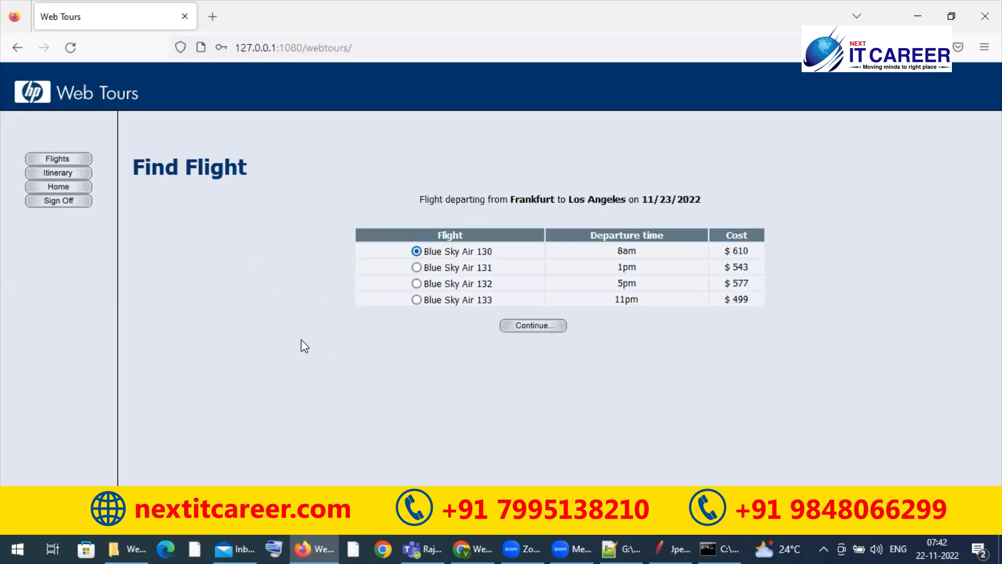
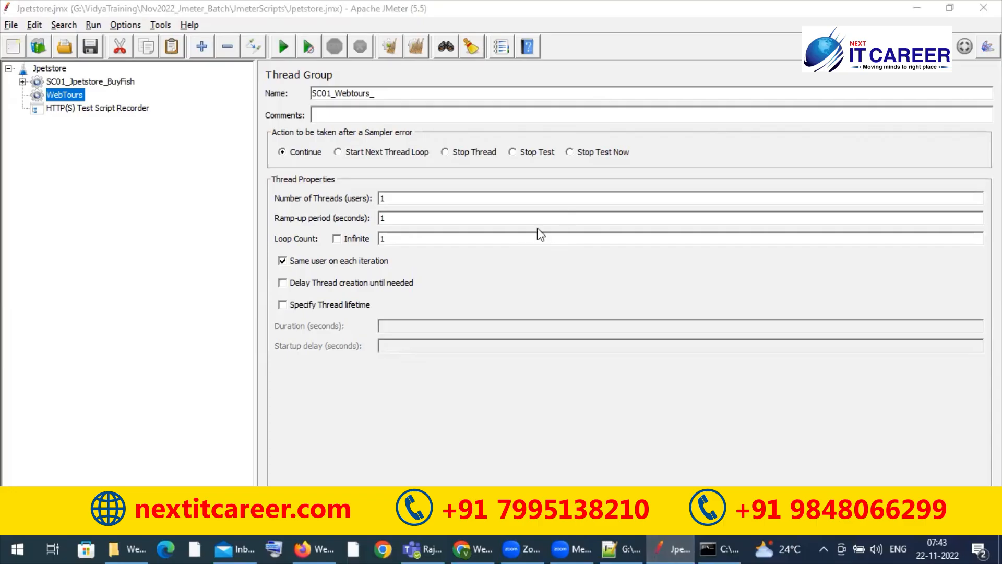
Step: Complete the thread group's name as SC01_Webtours_FlightBooking and save the test plan
left_click(400, 97)
type("FlightB")
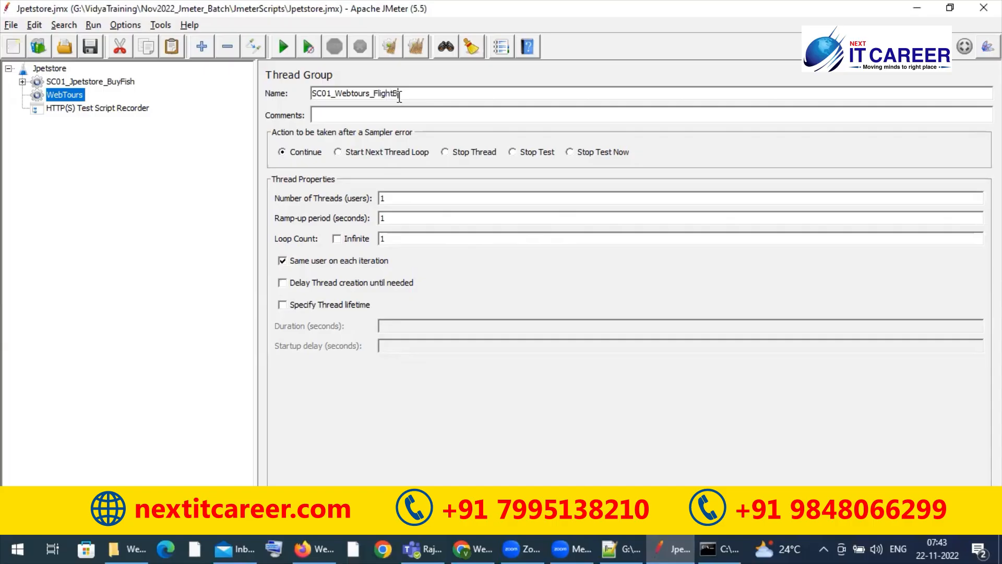
type("ooking_")
key("BackSpace")
left_click(93, 46)
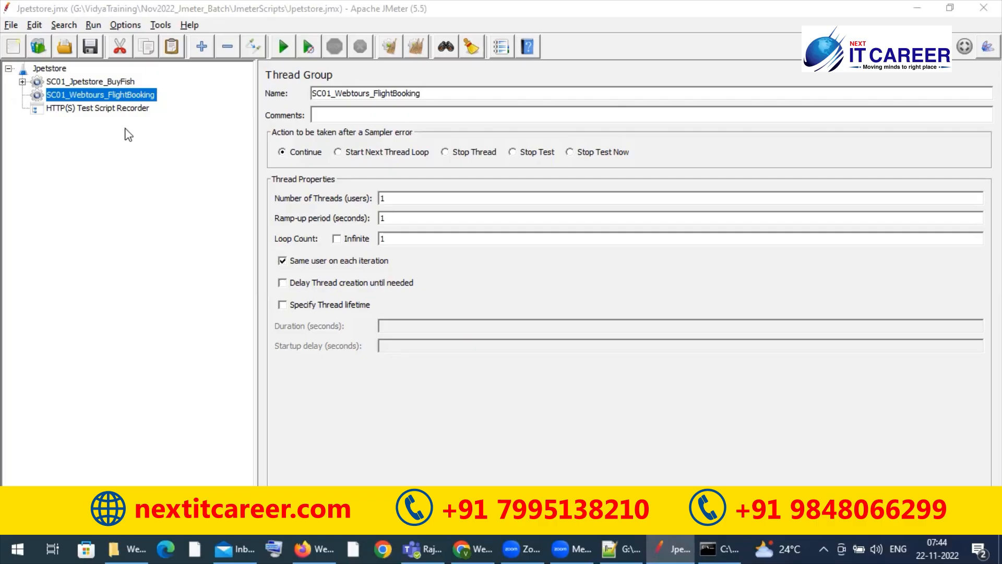
left_click(121, 155)
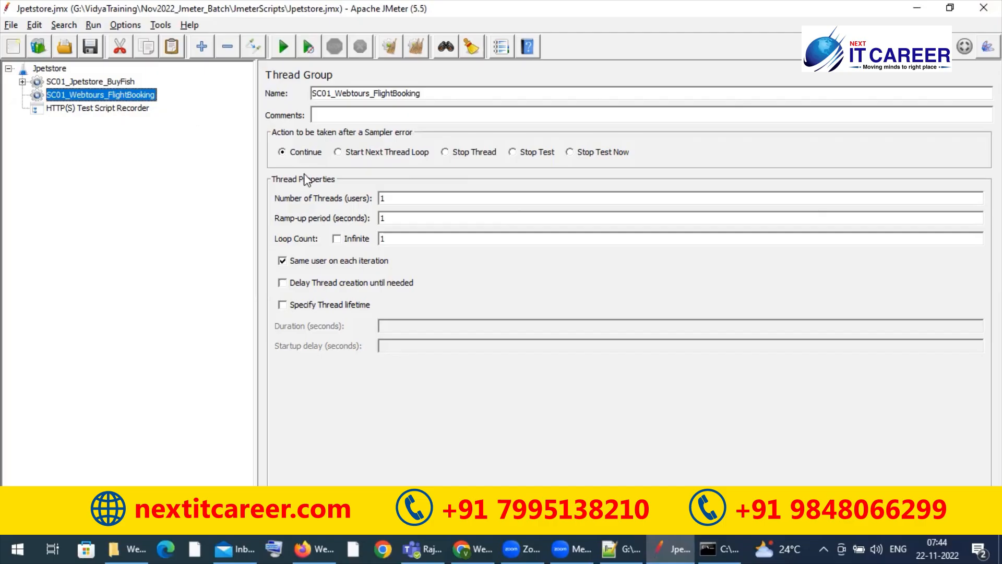
right_click(57, 73)
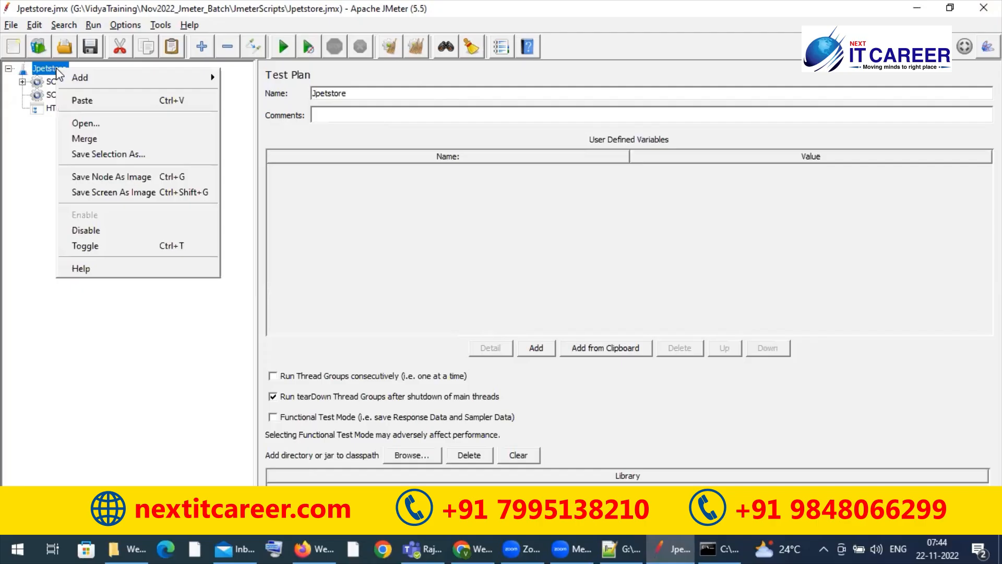
left_click(26, 163)
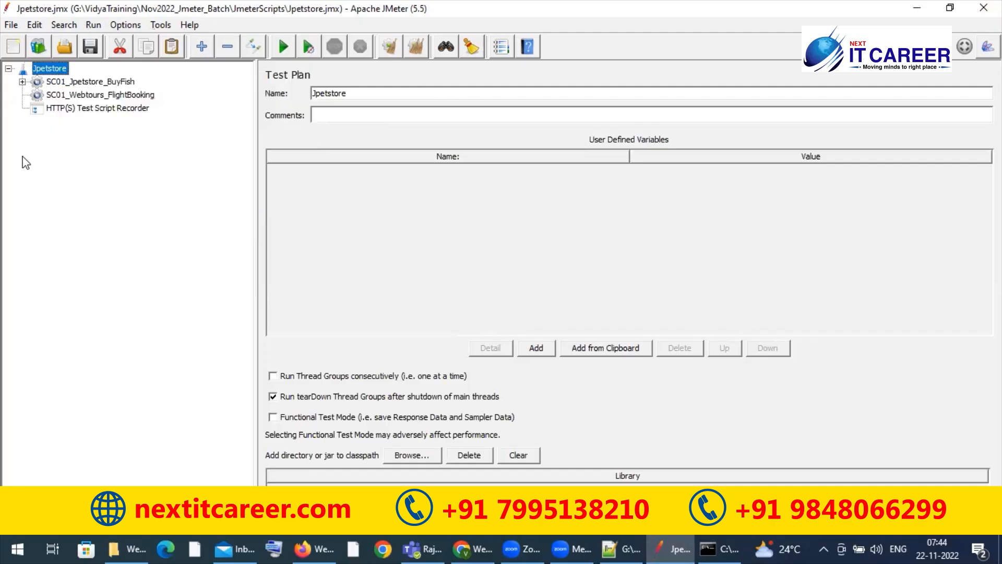
right_click(93, 82)
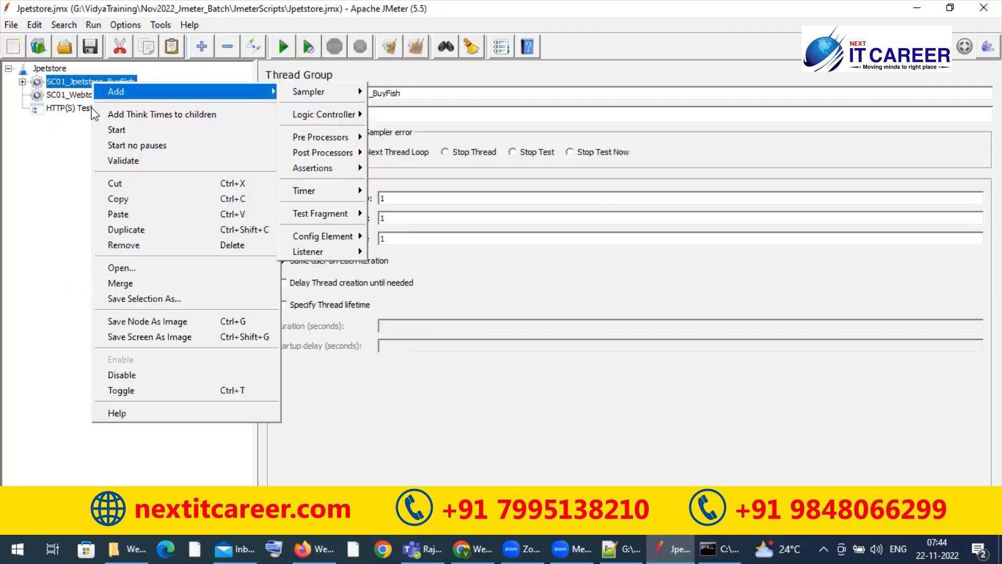
left_click(68, 145)
right_click(92, 110)
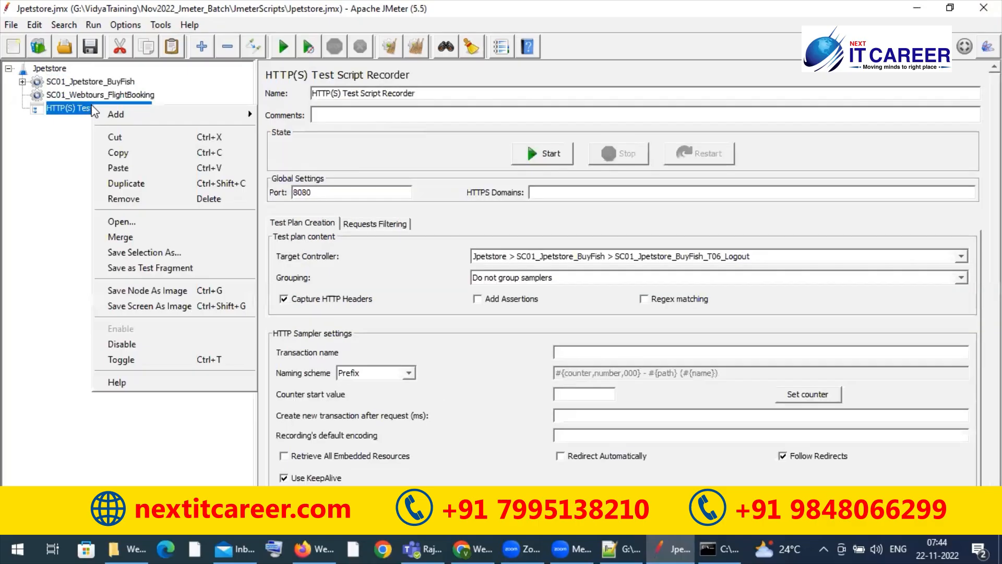
Step: Add a Recording Controller to the SC01_Webtours_FlightBooking thread group
right_click(105, 96)
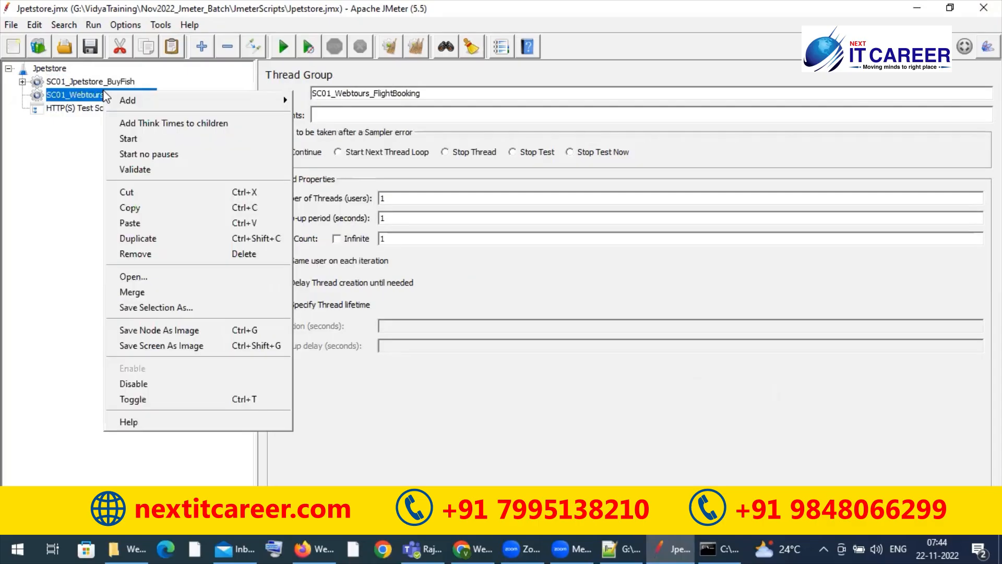
mouse_move(153, 95)
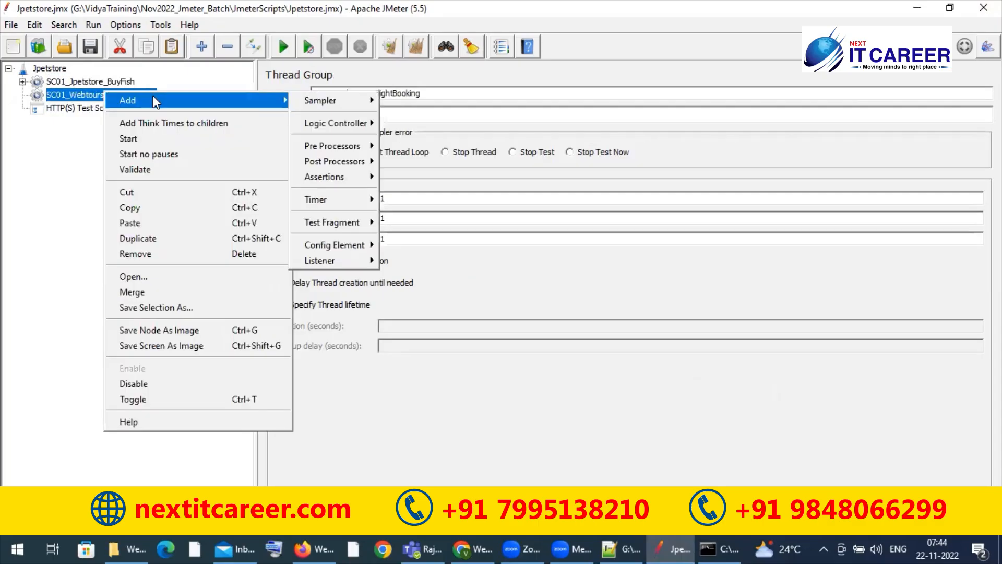
mouse_move(346, 122)
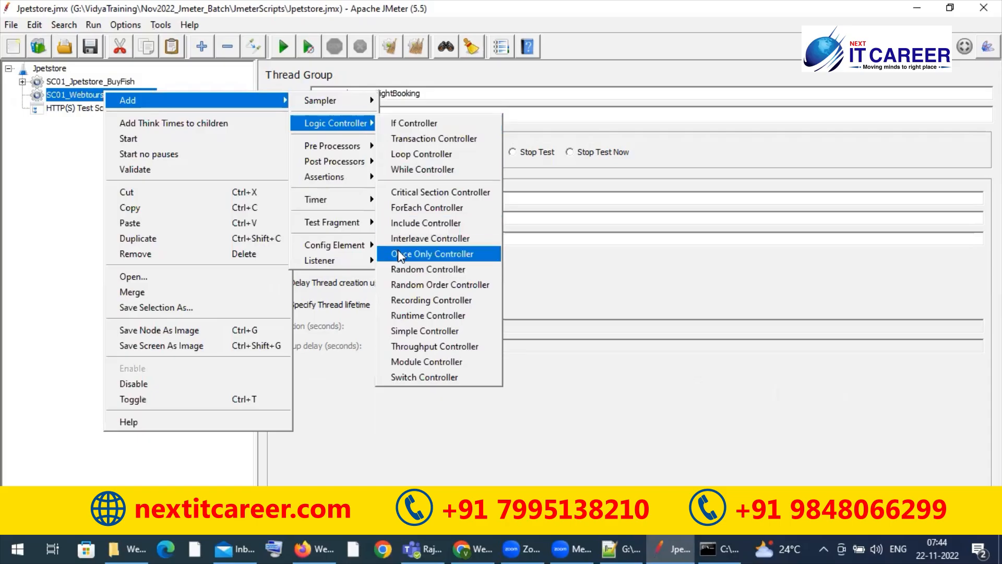
left_click(425, 301)
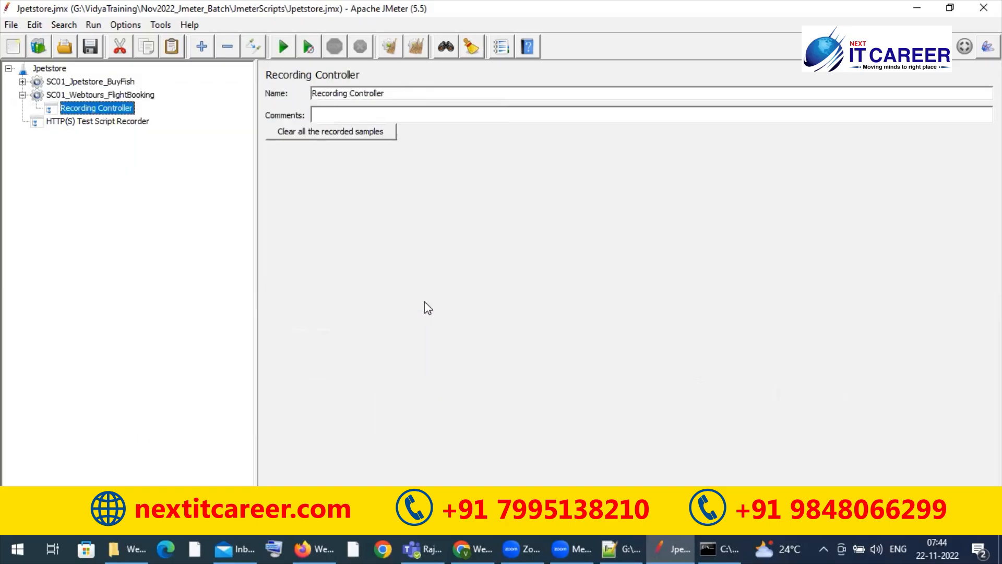
right_click(85, 108)
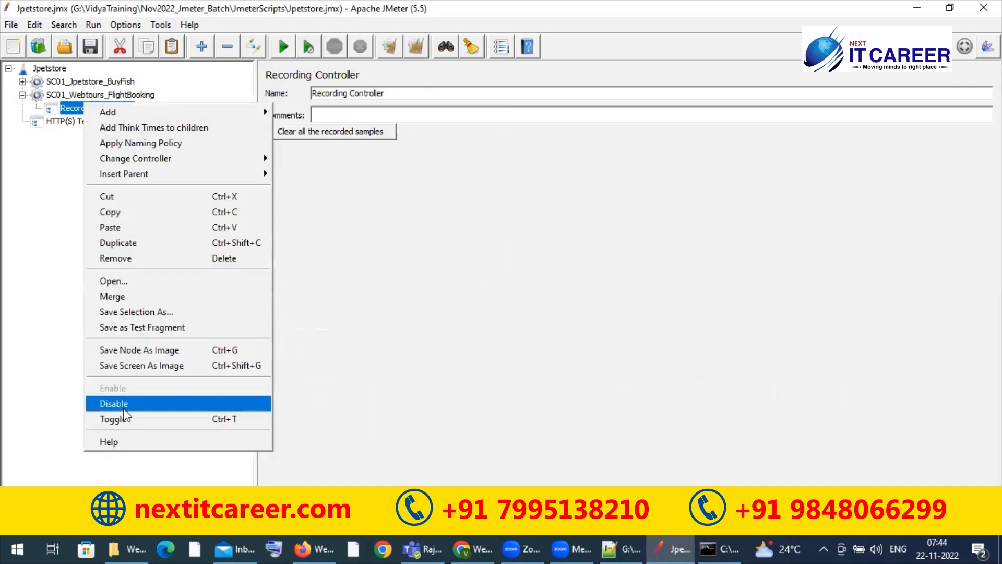
left_click(33, 271)
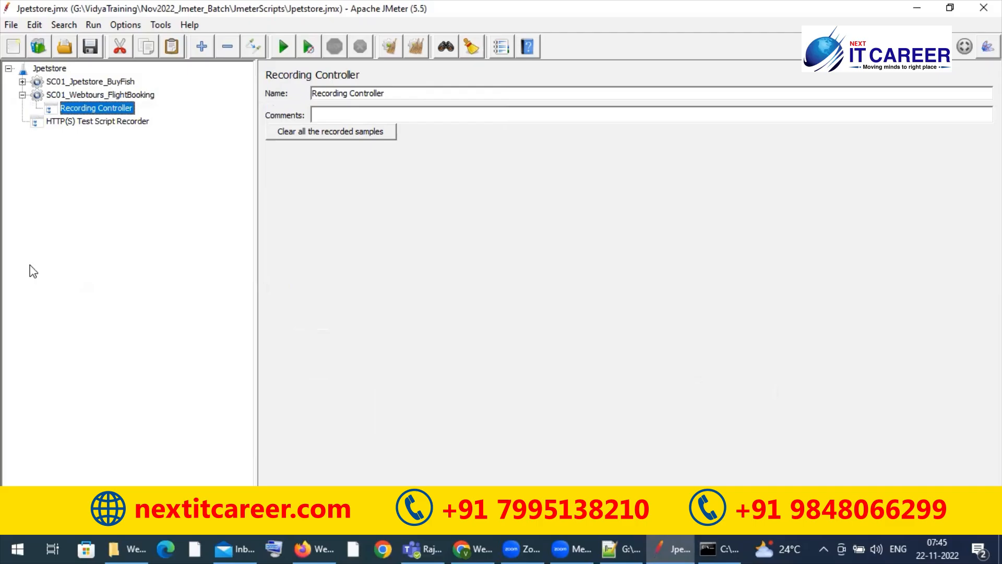
Step: Add a Transaction Controller to the SC01_Webtours_FlightBooking thread group
right_click(131, 98)
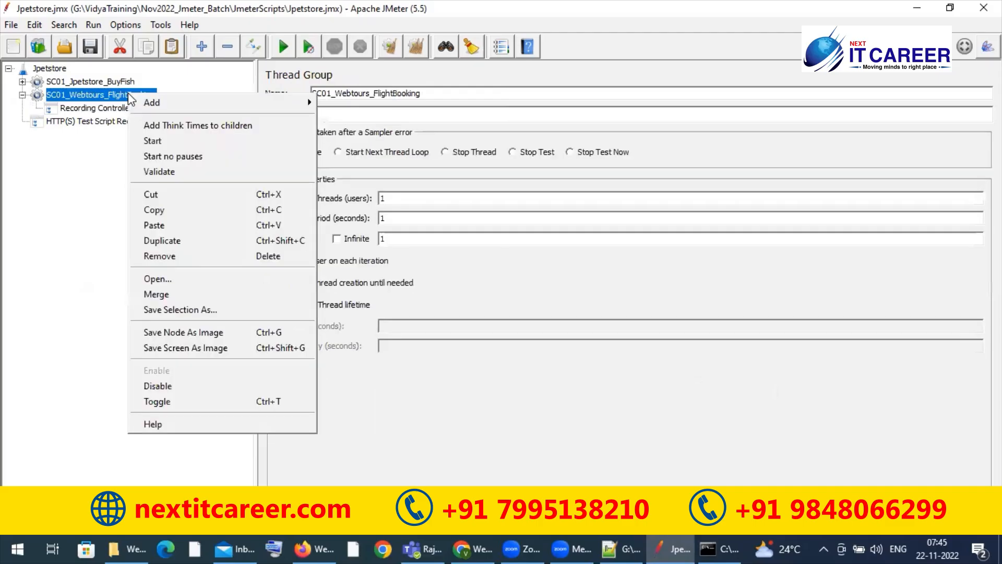
mouse_move(245, 104)
mouse_move(342, 112)
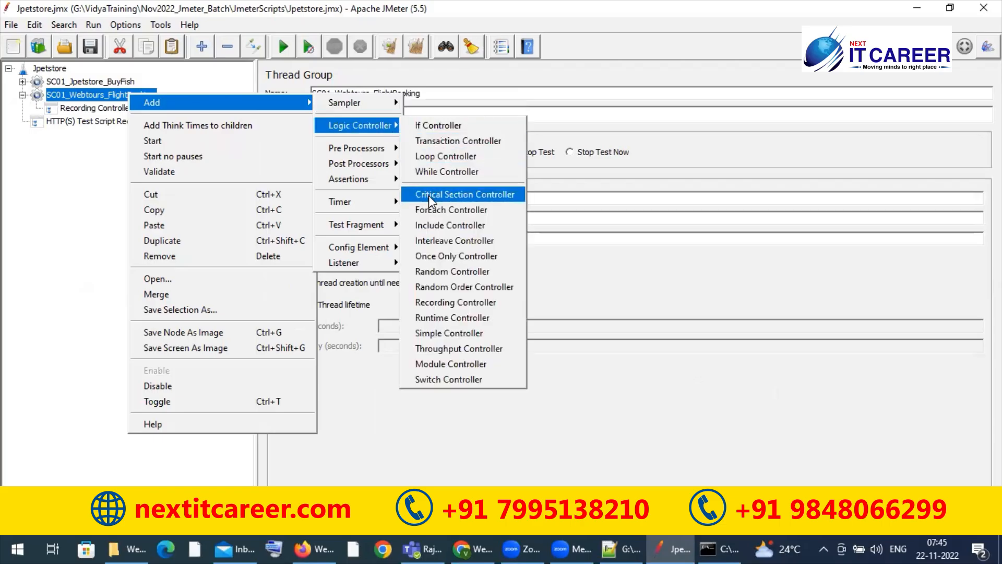
left_click(463, 141)
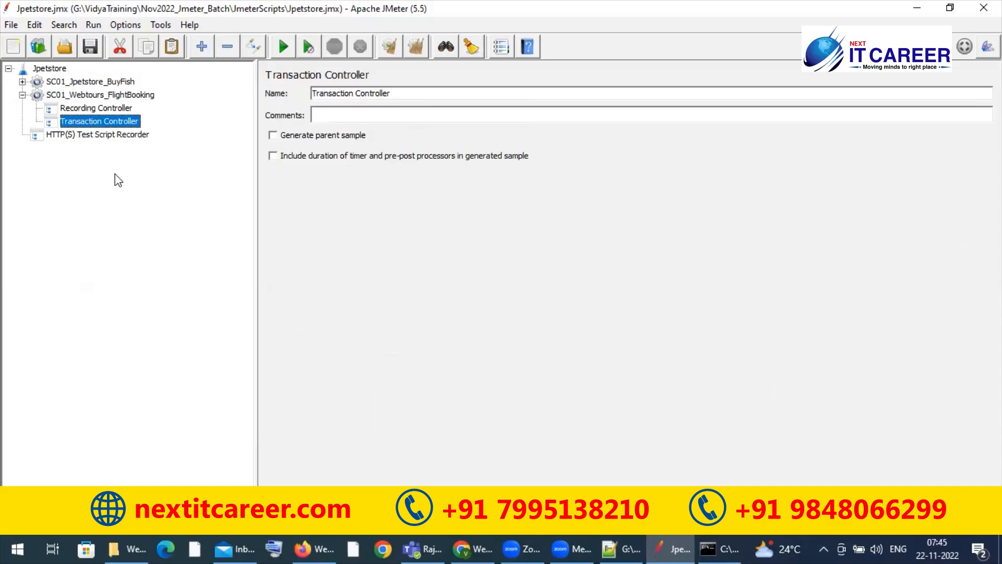
Step: Copy the Transaction Controller and paste eleven copies of it into the SC01_Webtours_FlightBooking thread group
left_click(100, 96)
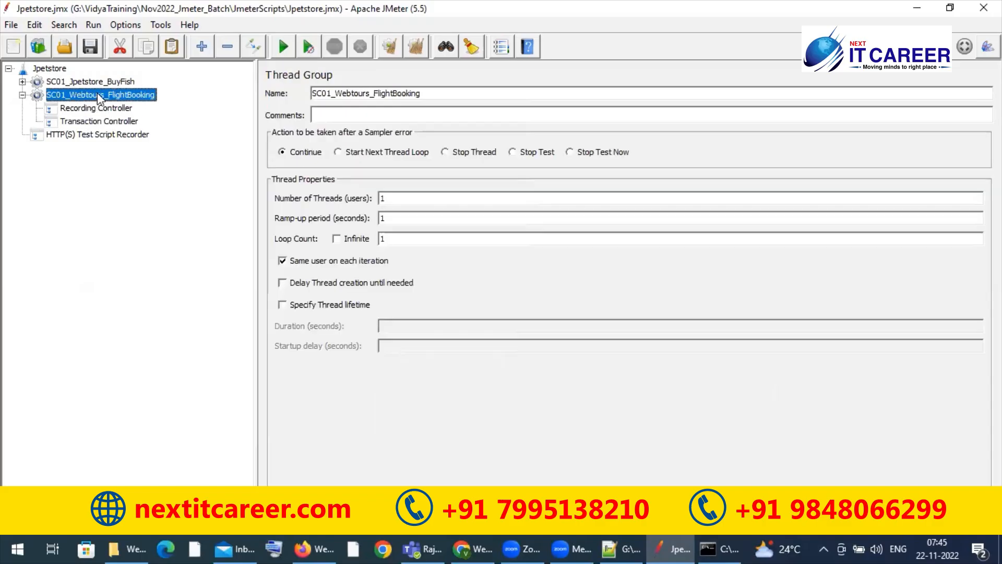
key("ctrl+v")
key("ctrl+v")
key("ctrl+v")
key("ctrl+v")
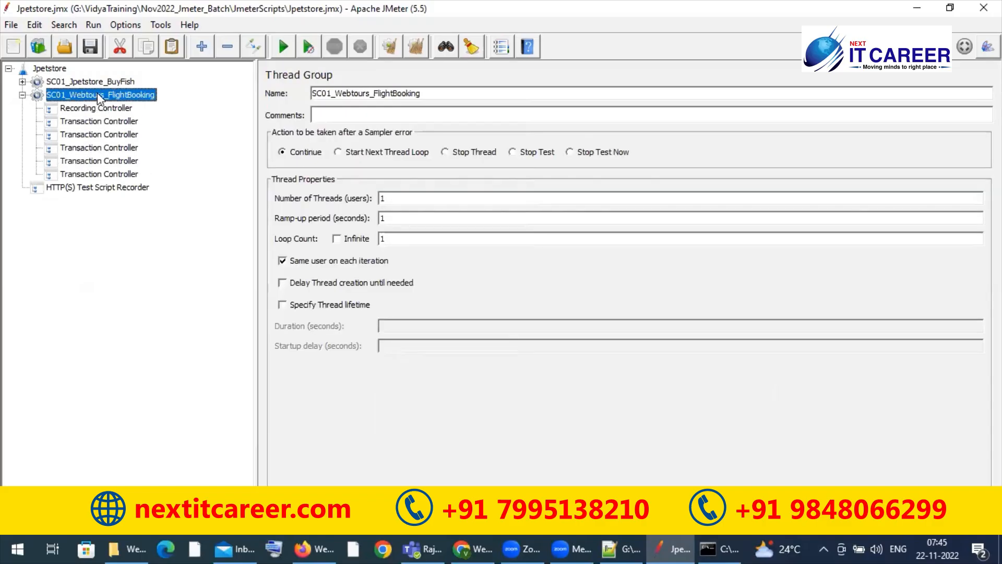
left_click(104, 122)
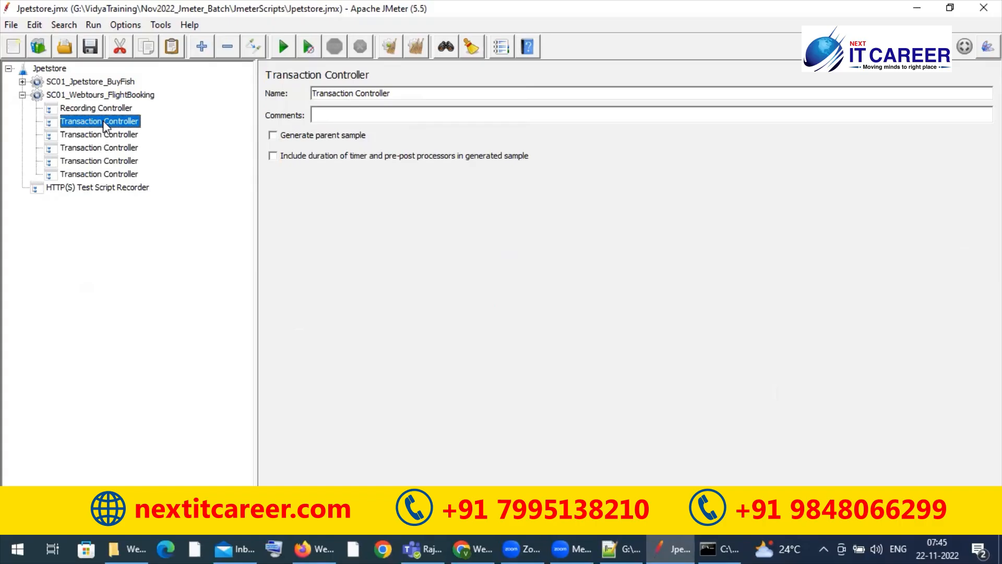
left_click(123, 98)
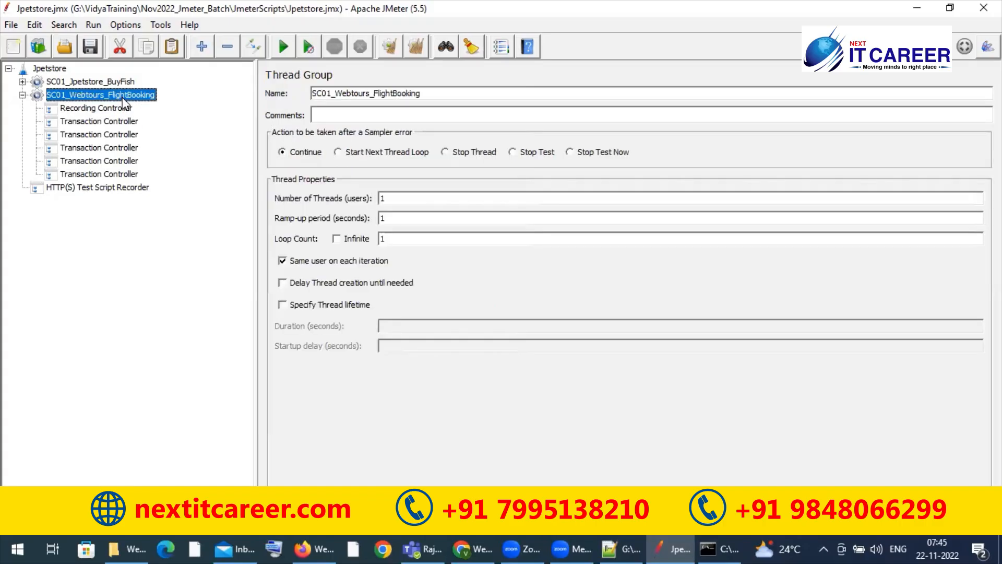
key("ctrl+v")
key("ctrl+v")
key("ctrl+v")
key("ctrl+v")
key("ctrl+v")
key("ctrl+v")
key("ctrl+v")
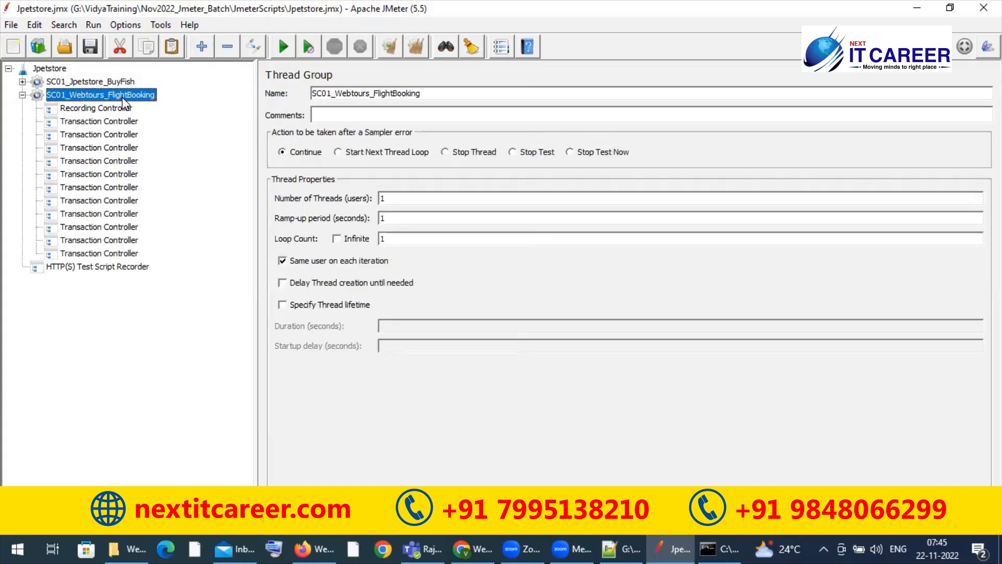
Step: Remove the Recording Controller from the SC01_Webtours_FlightBooking thread group
left_click(121, 108)
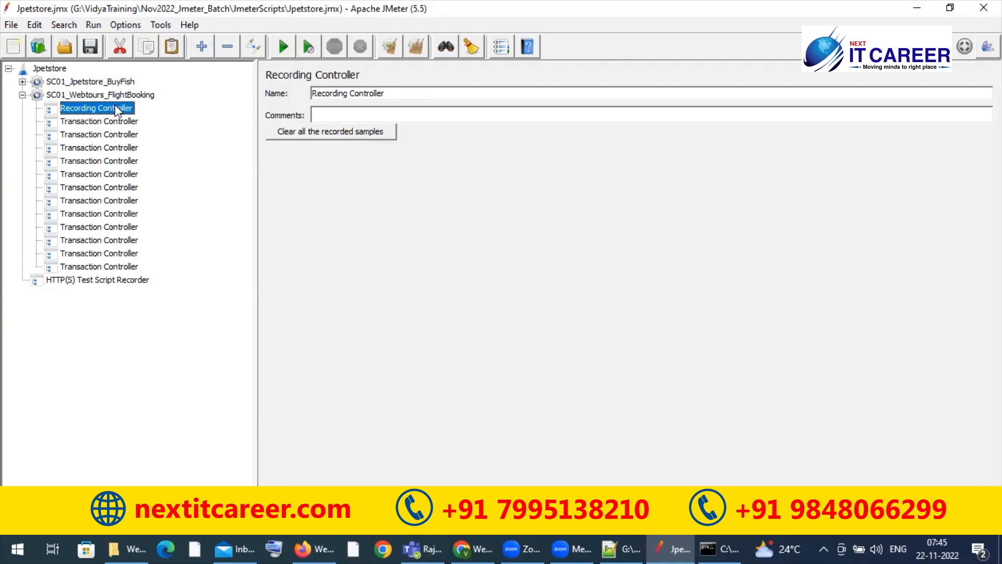
left_click(130, 53)
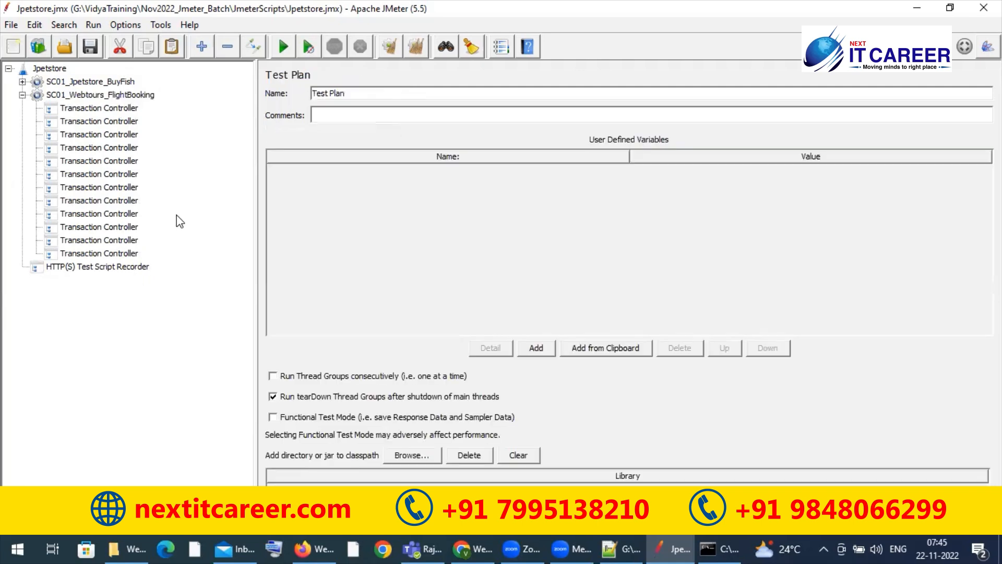
Step: Copy the thread group's name and use it to rename the first Transaction Controller as SC01_Webtours_FlightBooking
left_click(135, 111)
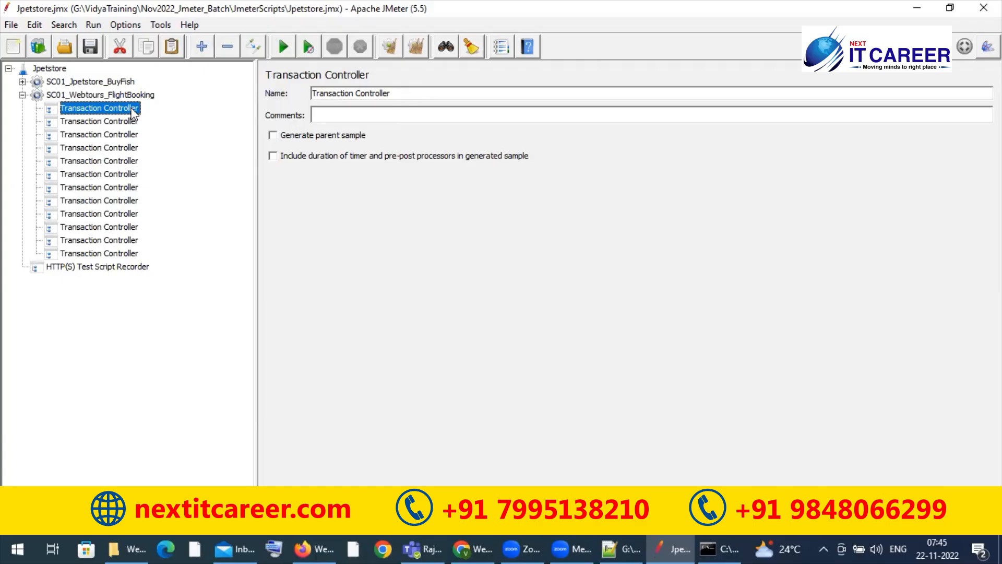
left_click(76, 87)
left_click(78, 95)
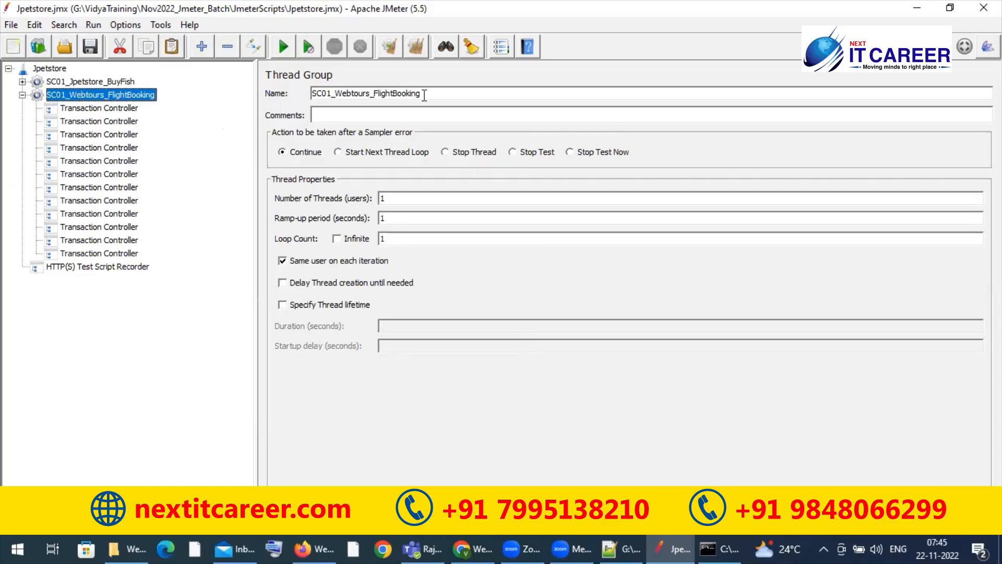
left_click_drag(422, 94, 305, 102)
key("ctrl+c")
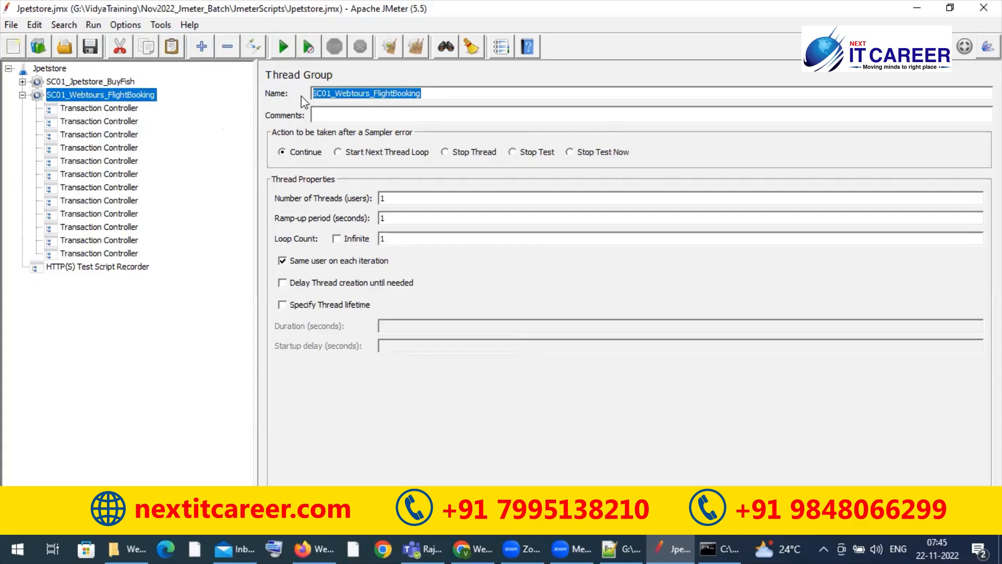
left_click(128, 108)
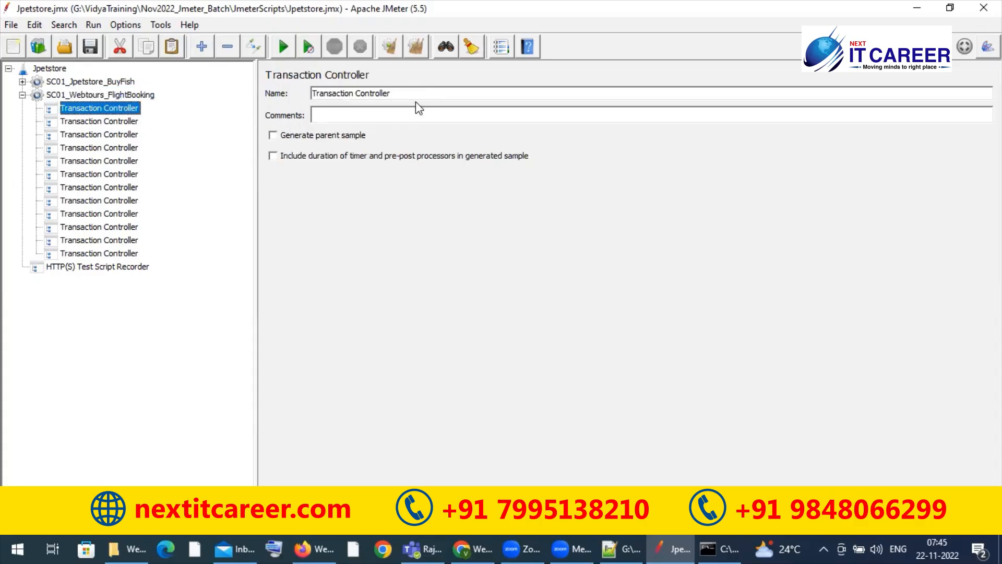
left_click_drag(418, 93, 302, 92)
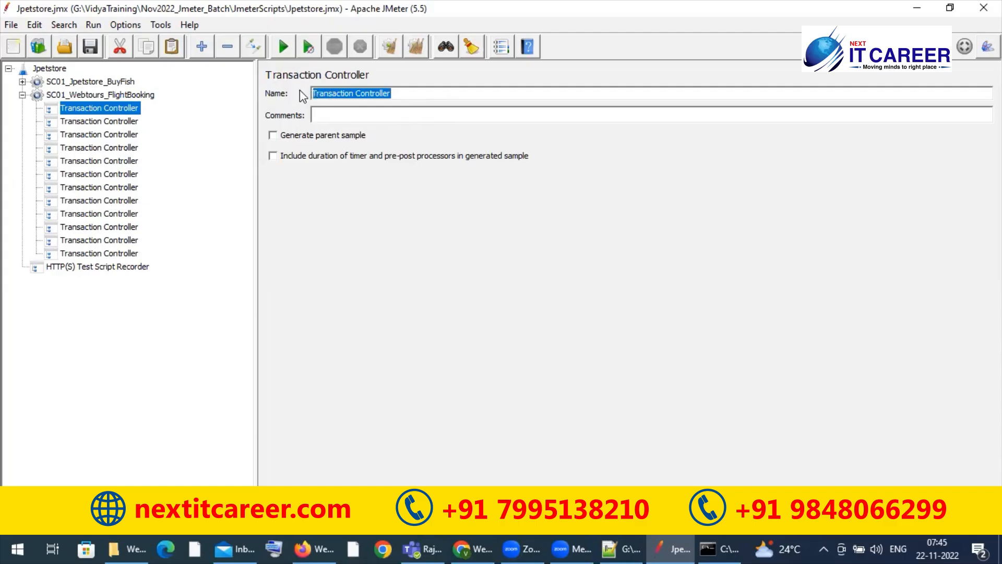
key("ctrl+v")
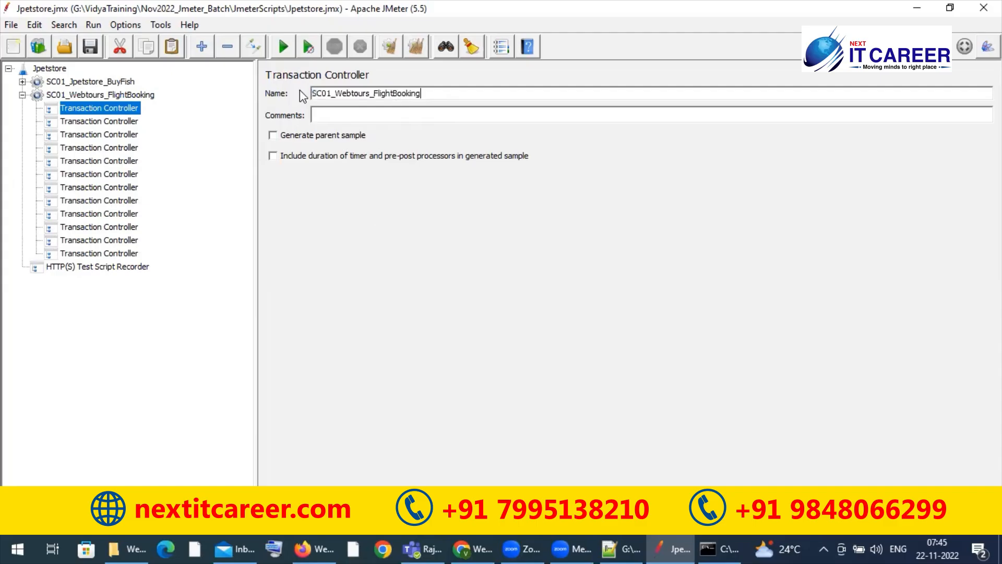
Step: Remove the eleven unrenamed Transaction Controllers from the SC01_Webtours_FlightBooking thread group, keeping only the renamed one
left_click(119, 121)
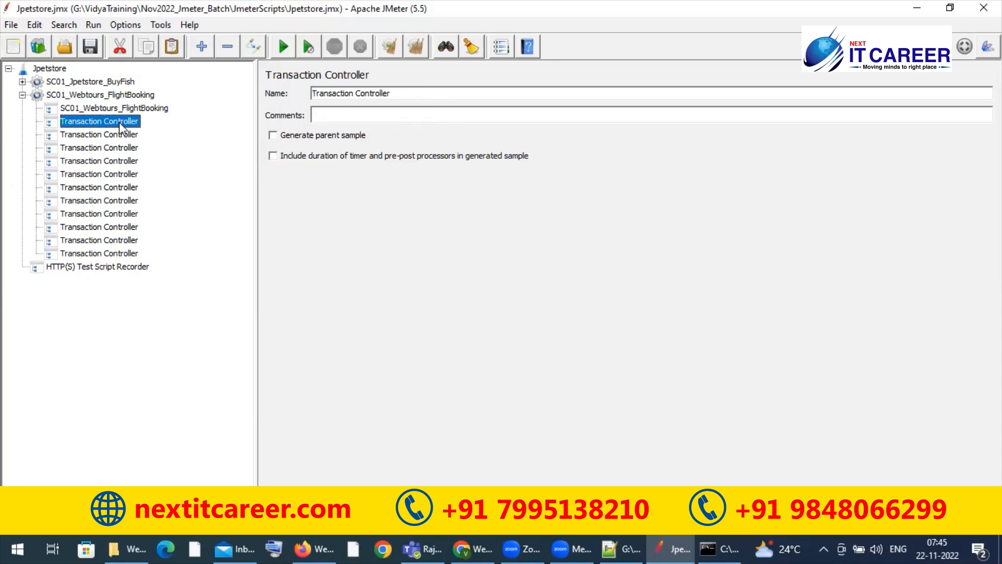
left_click(122, 134)
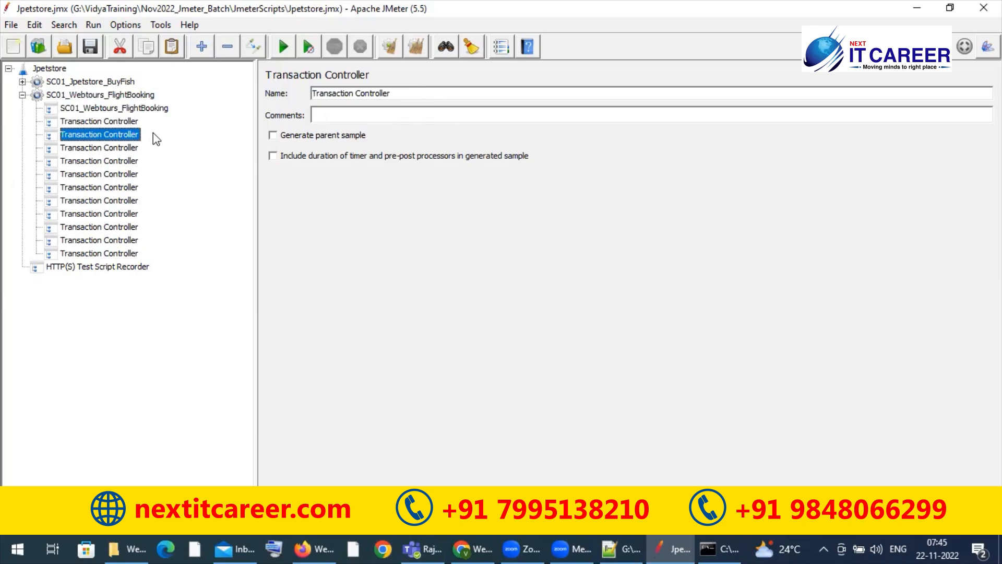
left_click(134, 121)
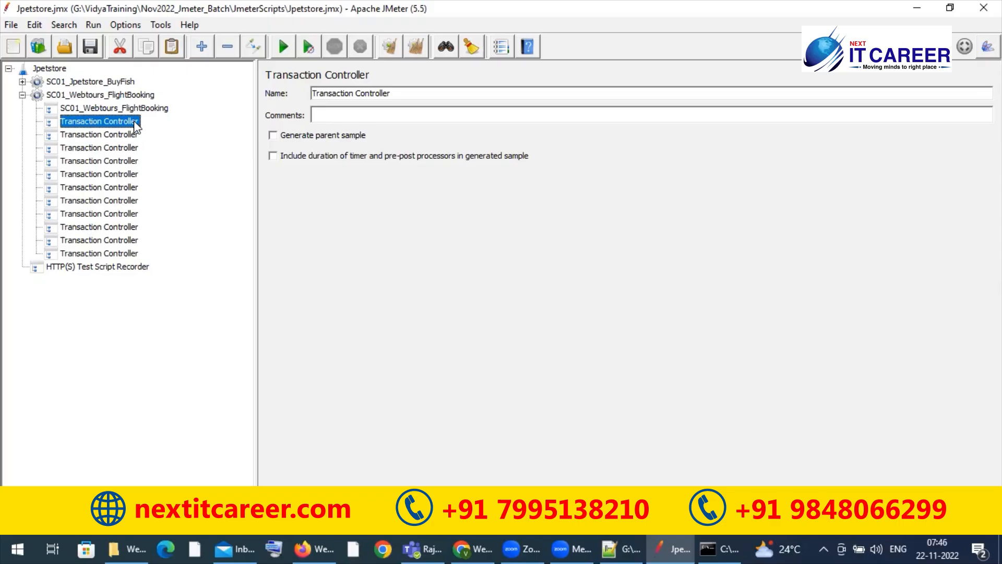
key("shift+Down")
key("shift+Down")
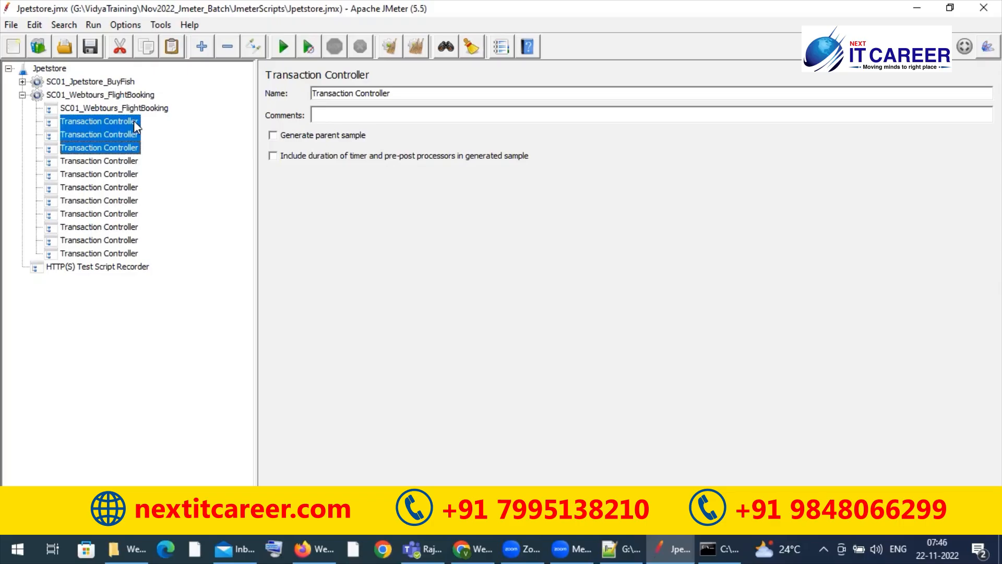
key("shift+Down")
key("shift+Down")
key("shift+Down")
key("shift+Down")
key("shift+Down")
key("shift+Down")
key("shift+Down")
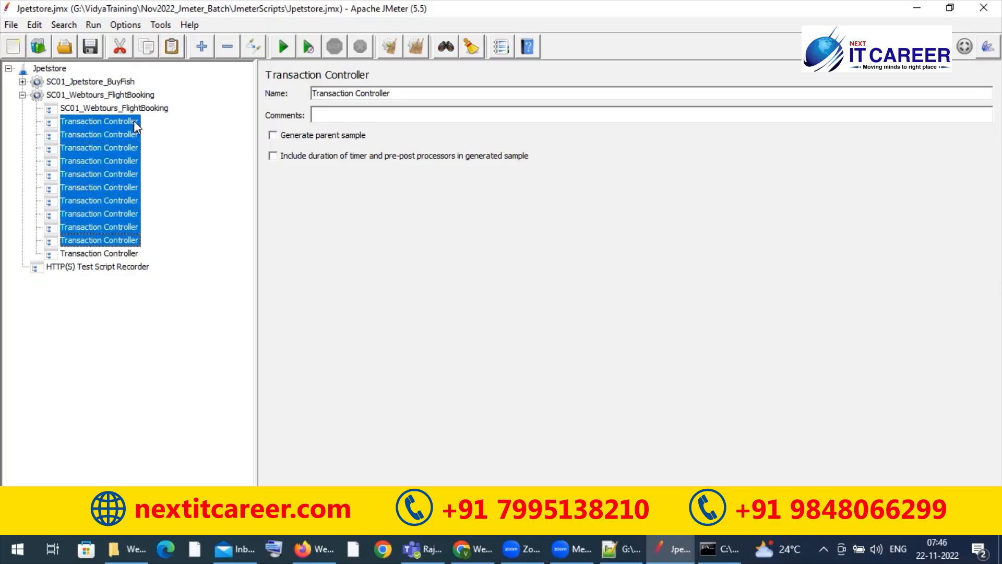
key("shift+Down")
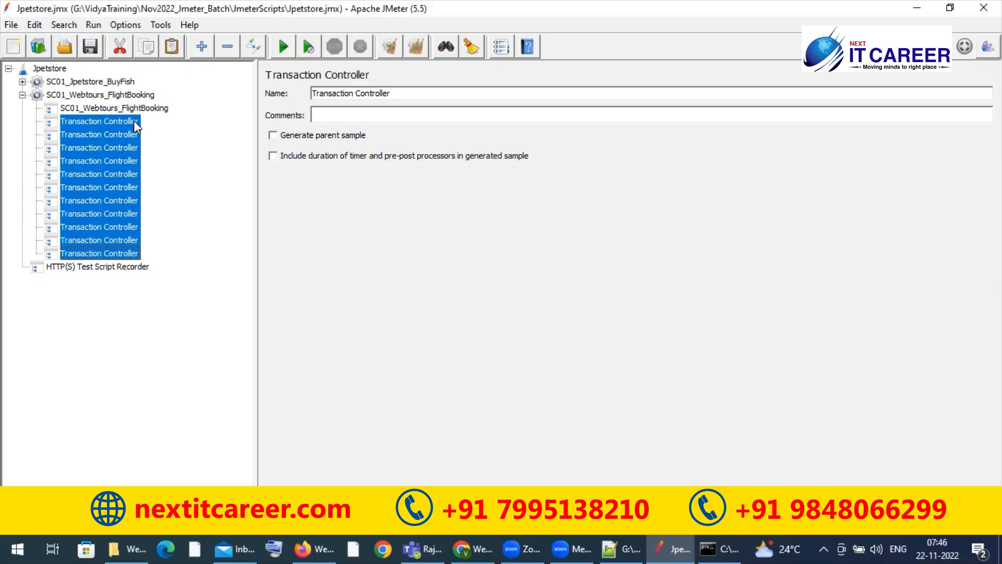
key("Delete")
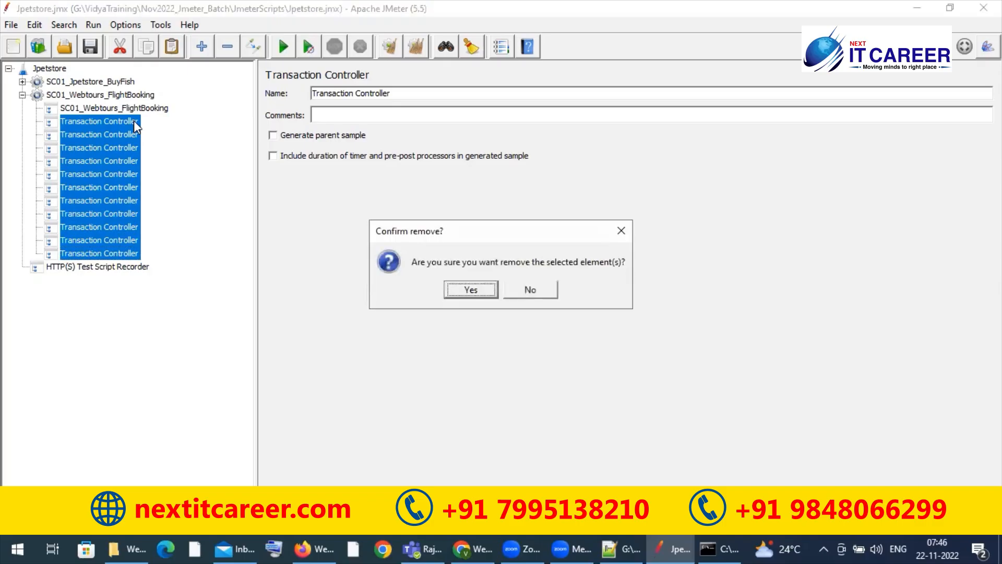
key("Return")
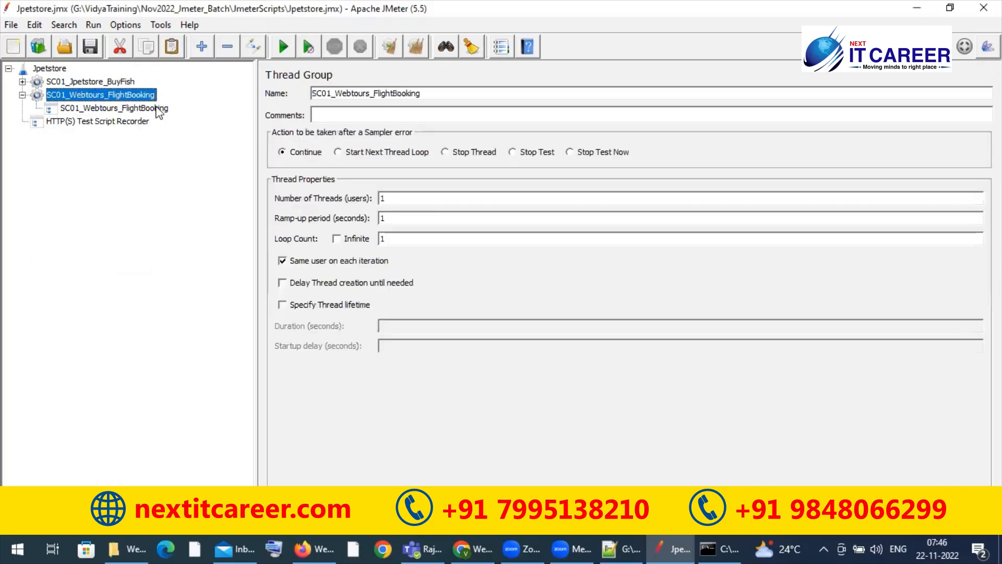
Step: Copy the SC01_Webtours_FlightBooking Transaction Controller and paste eleven copies of it into the thread group of the same name
left_click(159, 108)
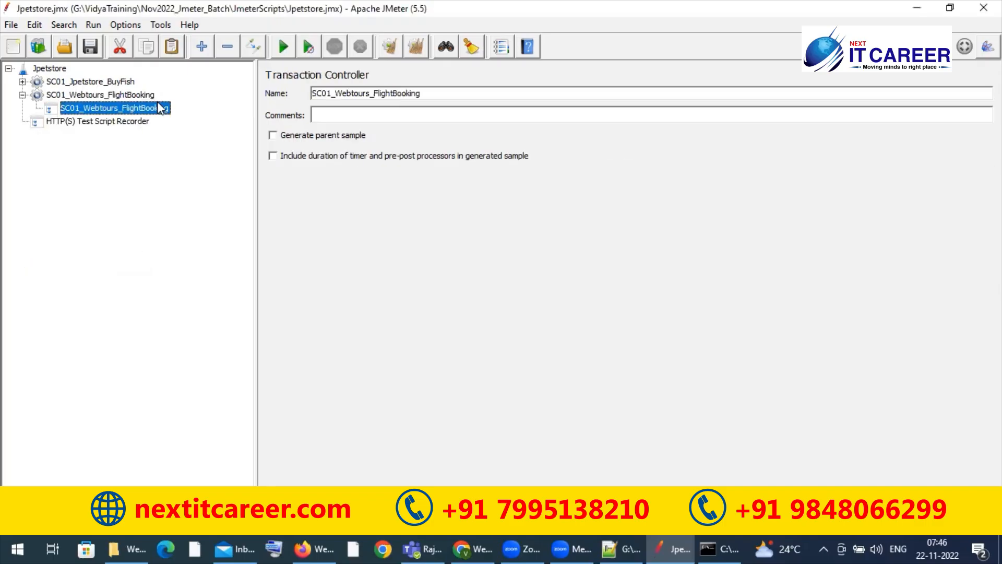
left_click(125, 96)
key("ctrl+v")
key("ctrl+v")
key("ctrl+v")
key("ctrl+v")
key("ctrl+v")
key("ctrl+v")
key("ctrl+v")
key("ctrl+v")
key("ctrl+v")
key("ctrl+v")
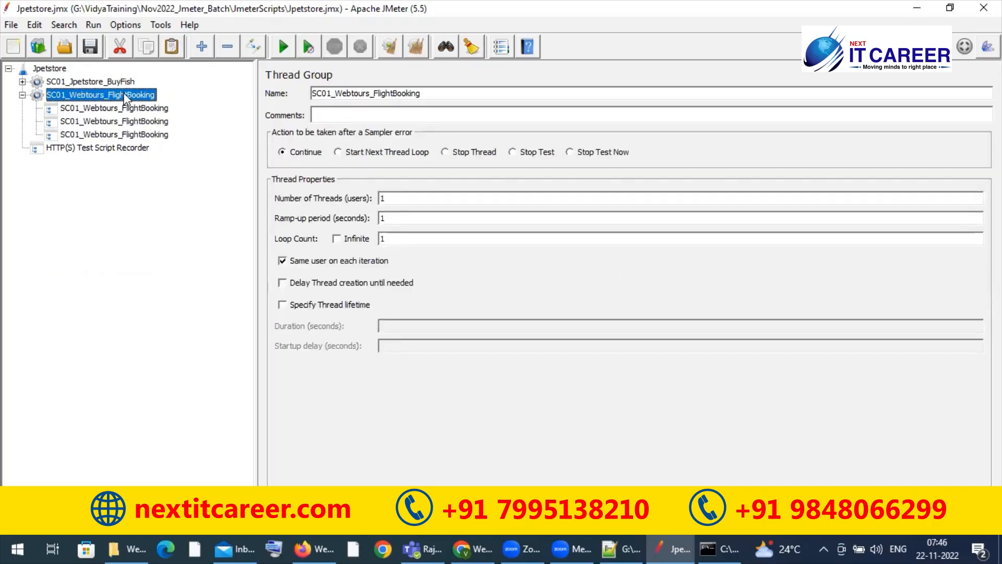
key("ctrl+v")
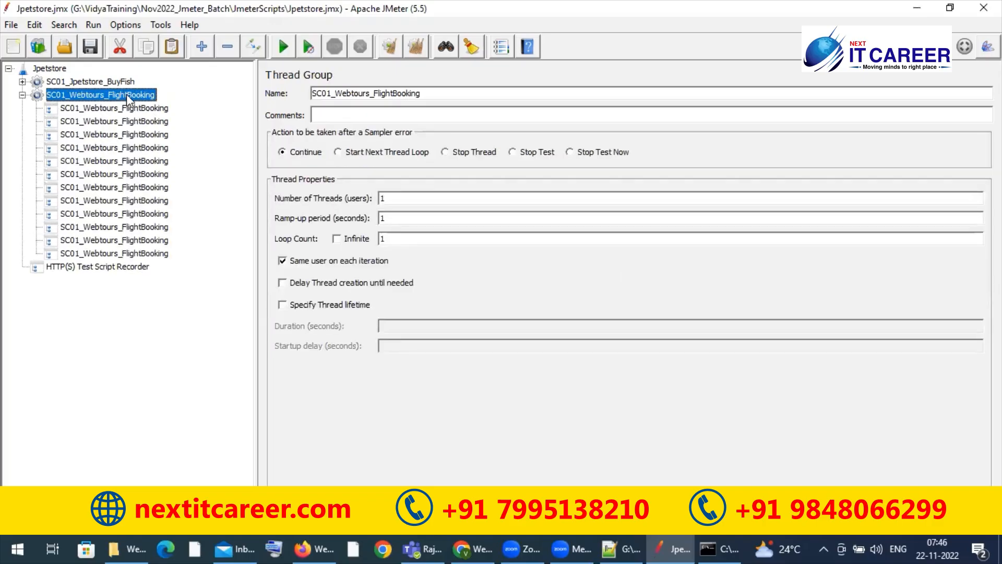
Step: Rename the first Transaction Controller as SC01_Webtours_FlightBooking_T01_HomePage
left_click(159, 108)
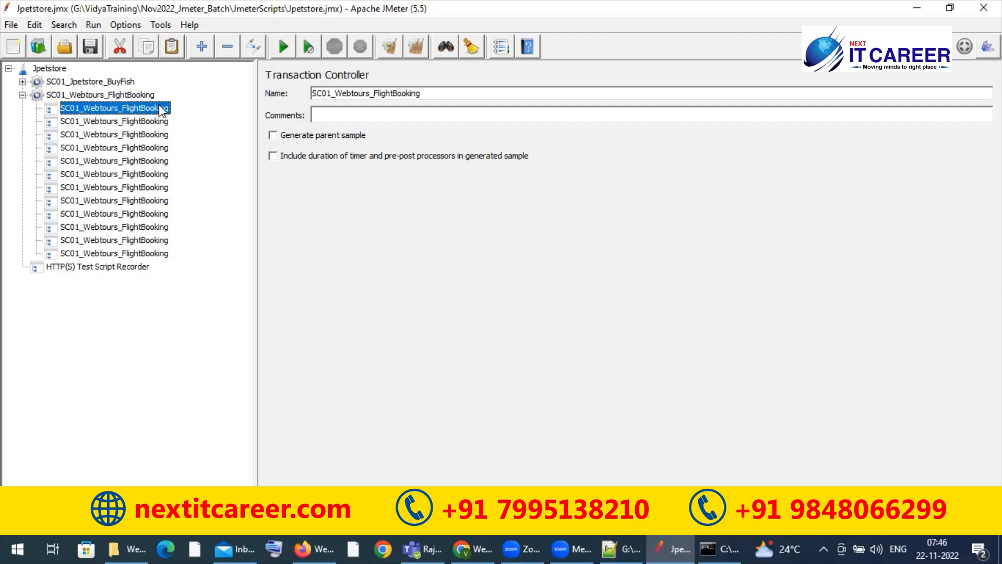
left_click(158, 123)
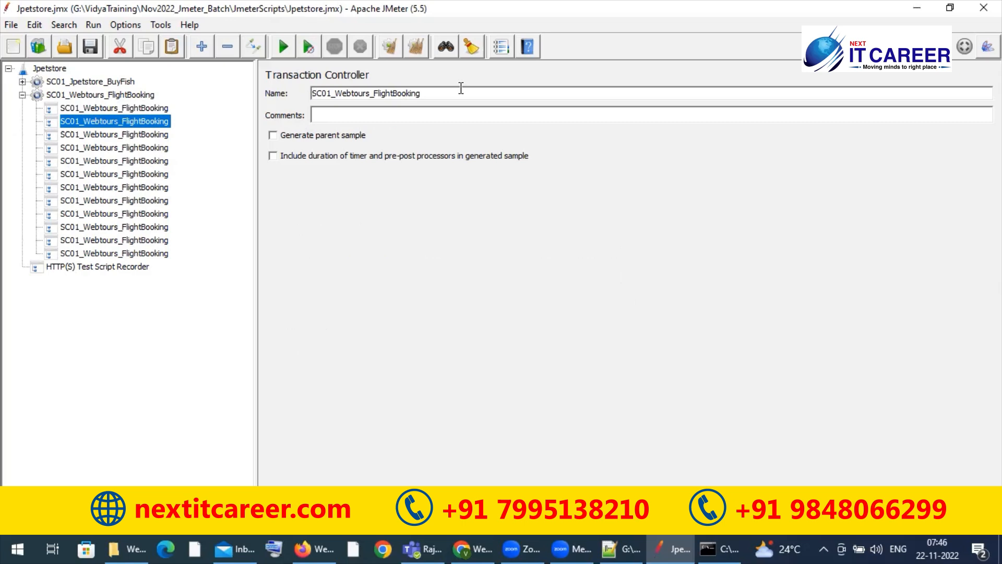
left_click(141, 107)
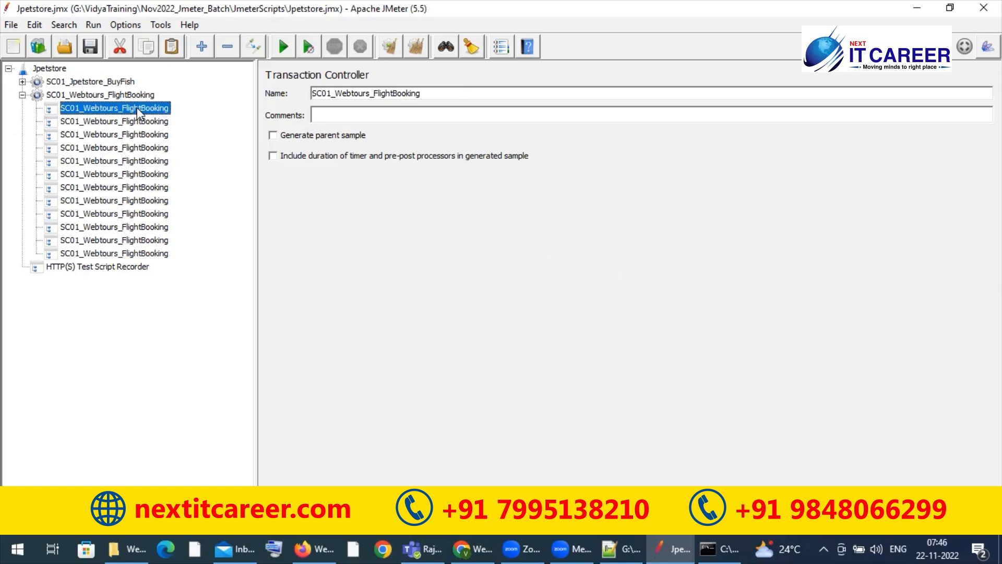
left_click(451, 95)
type("+")
key("BackSpace")
type("_T01_HomePage")
Step: Rename the second Transaction Controller in the flight booking thread group as SC01_Webtours_FlightBooking_T02_Login
left_click(159, 122)
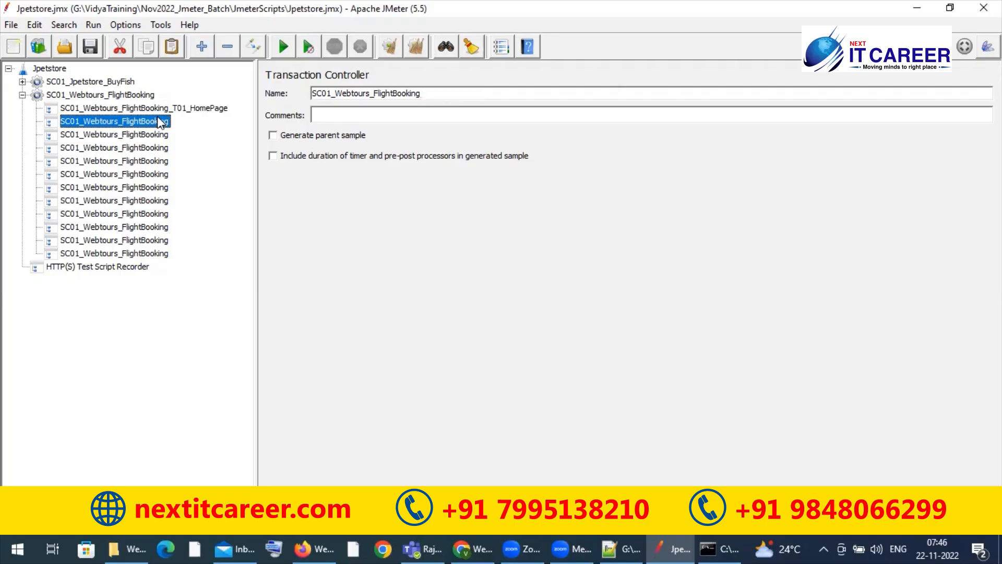
left_click(449, 95)
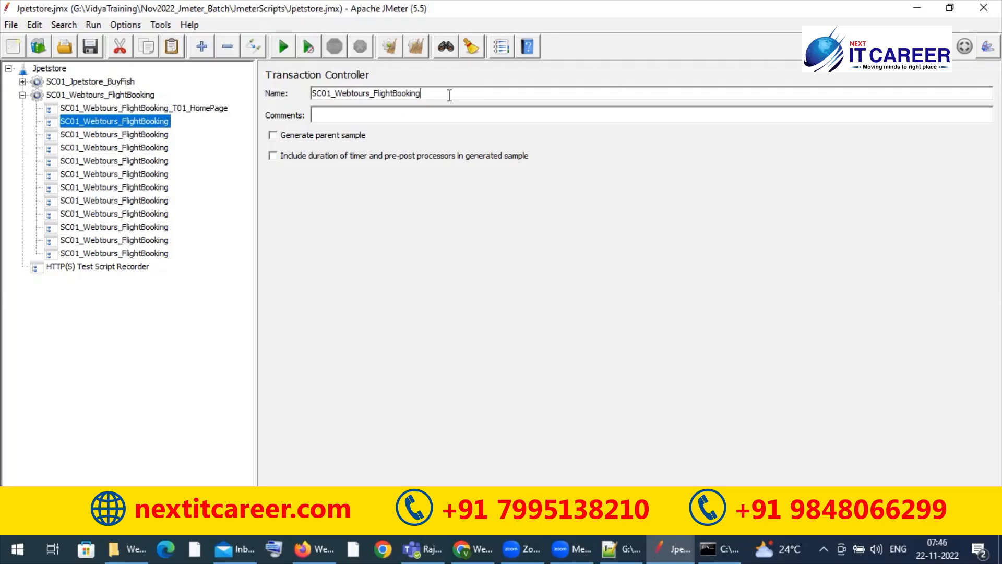
type("_T02_Login")
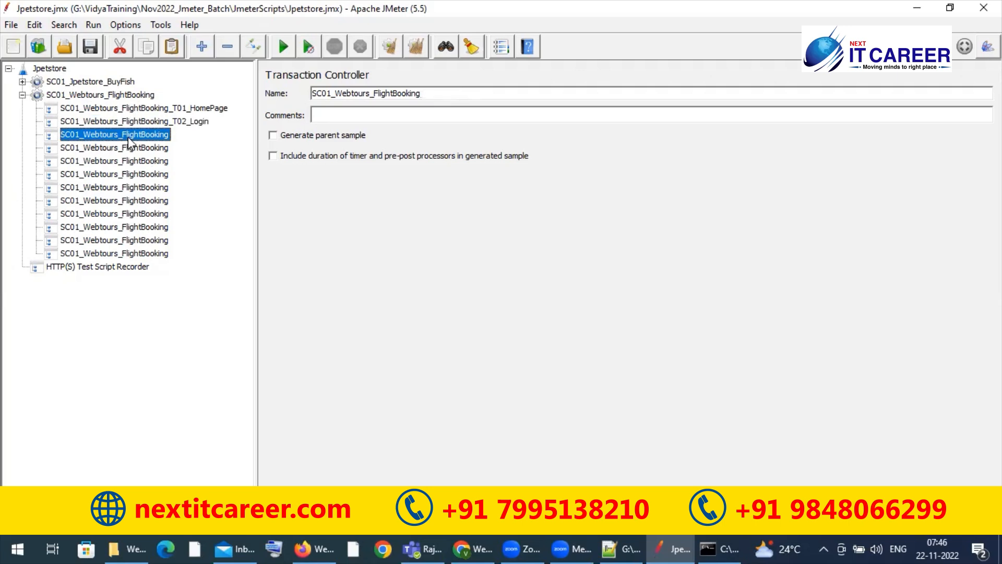
Step: Rename the third Transaction Controller in the flight booking thread group as SC01_Webtours_FlightBooking_T03_Click_on_Flights
type("_")
type("T03_")
type("Fl")
key("BackSpace")
key("BackSpace")
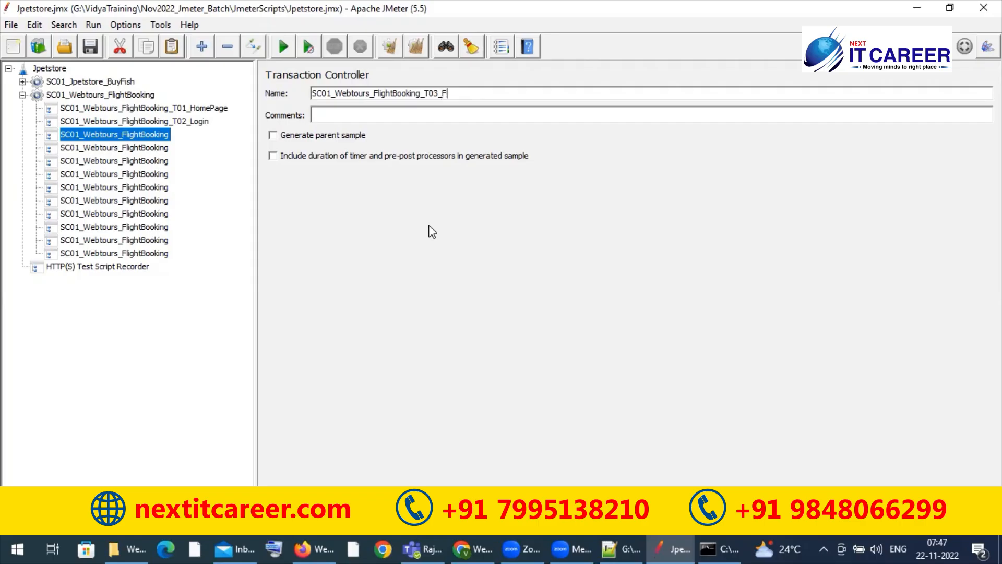
type("Click_on_Flights")
Step: Append _T04_ to the name of the fourth Transaction Controller in the flight booking thread group
left_click(148, 148)
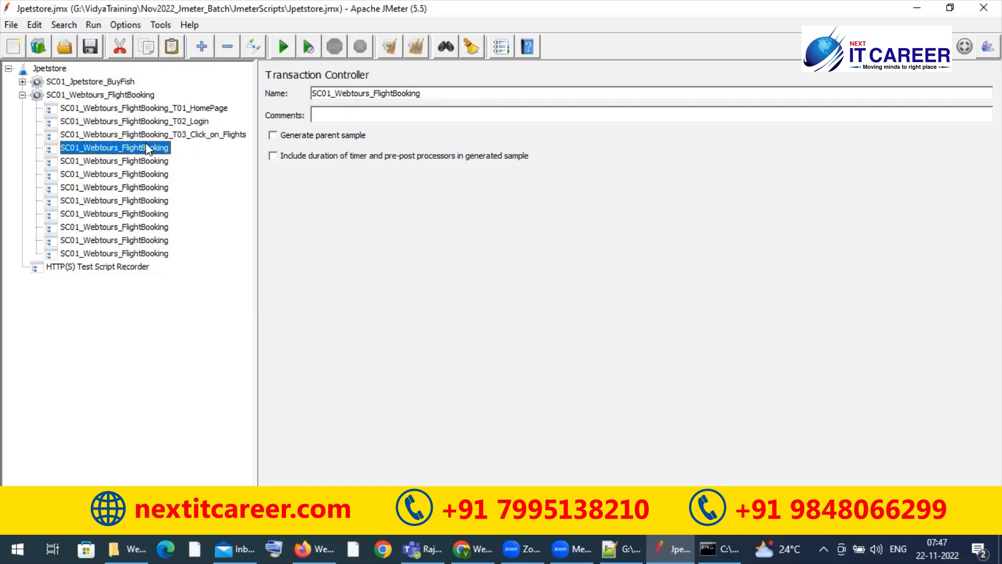
left_click(428, 93)
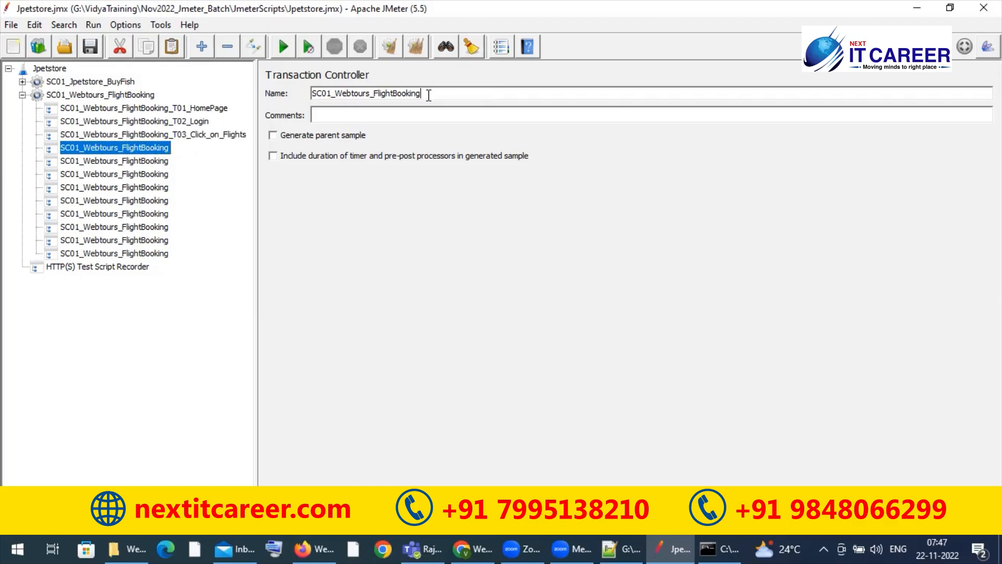
type("_T04_")
Step: Switch to Web Tours in Firefox and open the Flights page to check the booking flow's next action
key("alt+Tab")
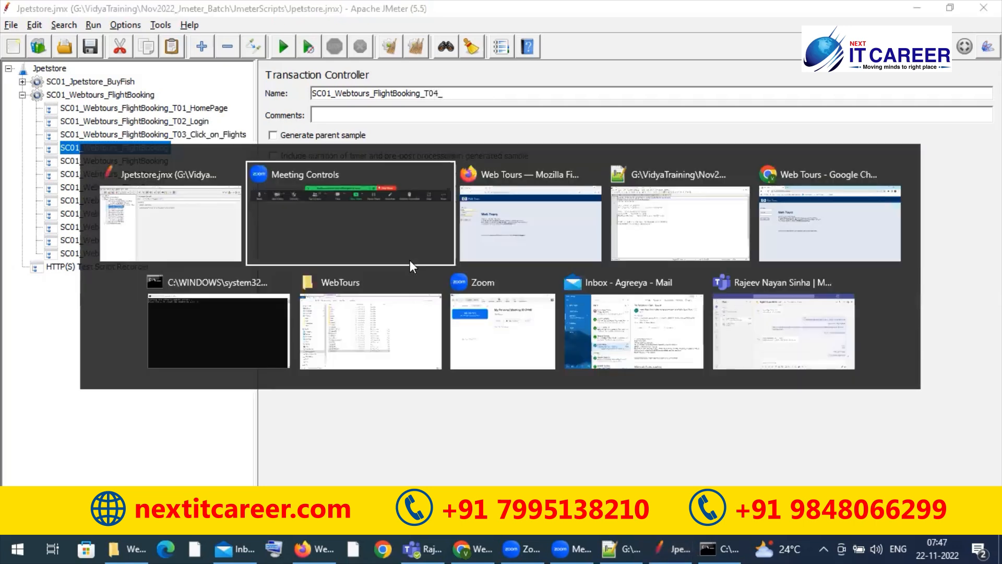
key("alt+Tab")
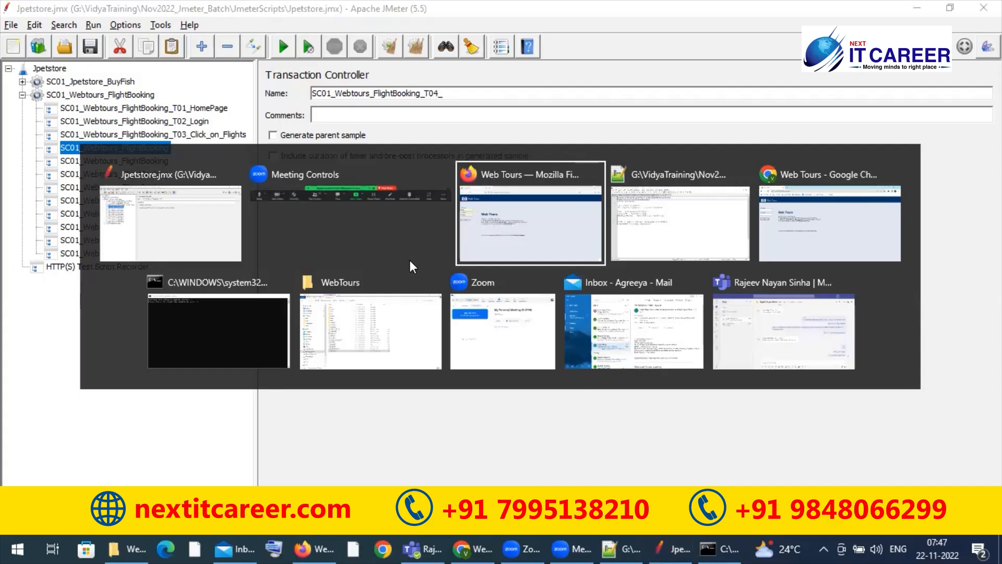
left_click(48, 242)
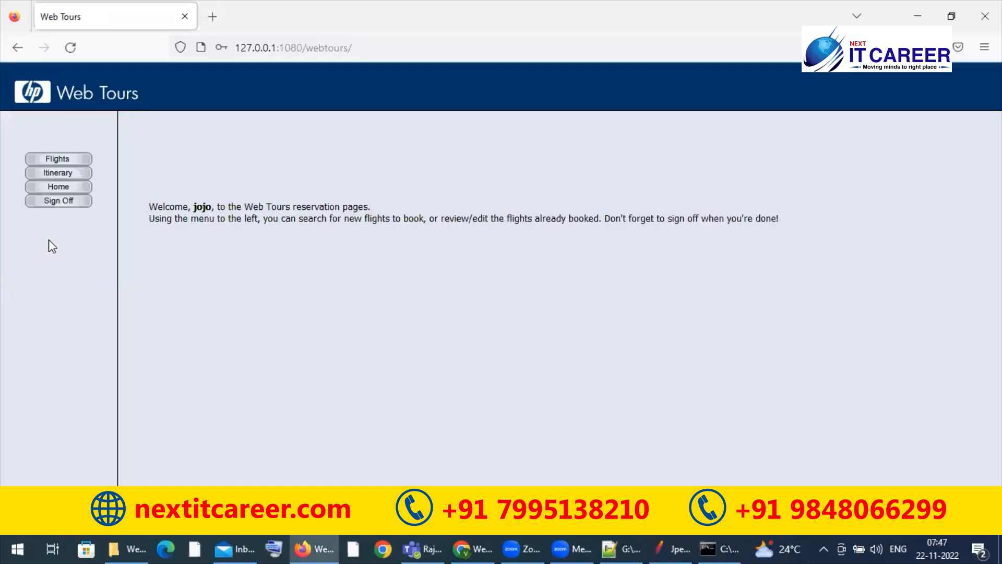
left_click(82, 159)
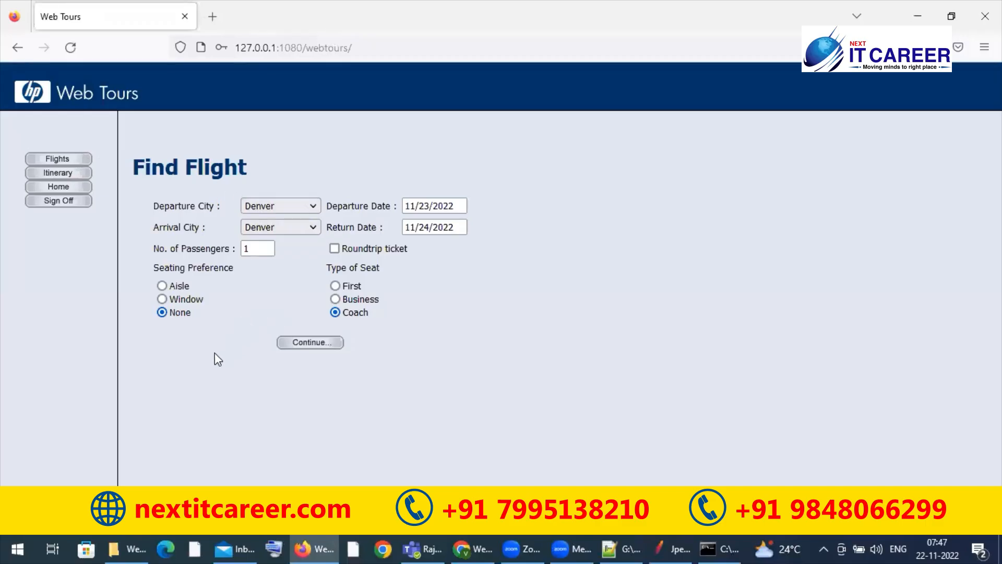
Step: Return to JMeter and complete the fourth Transaction Controller's name as SC01_Webtours_FlightBooking_T04_Select_Flight
key("alt+Tab")
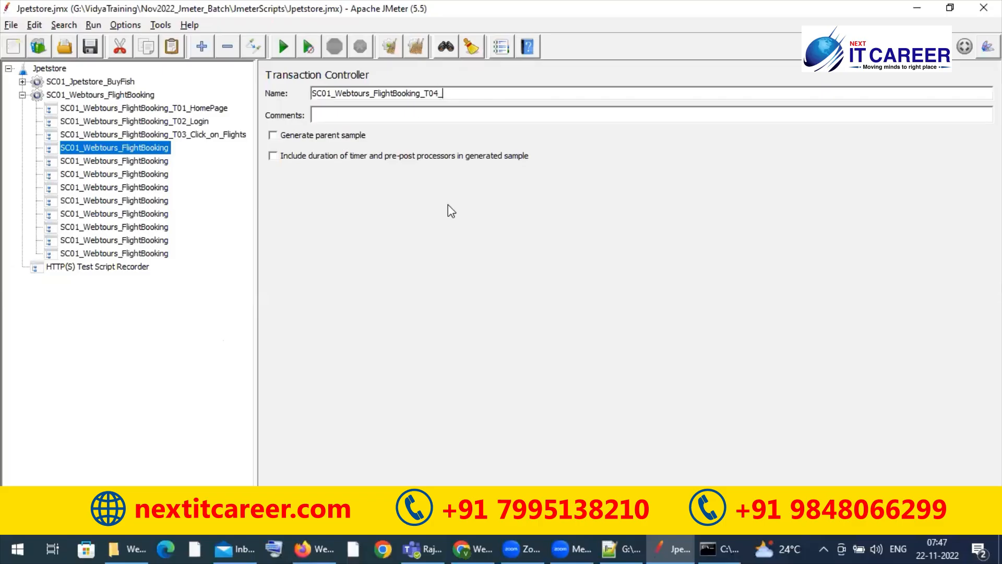
type("Select_Flight")
Step: Append _T05_ to the name of the fifth Transaction Controller in the flight booking thread group
left_click(134, 161)
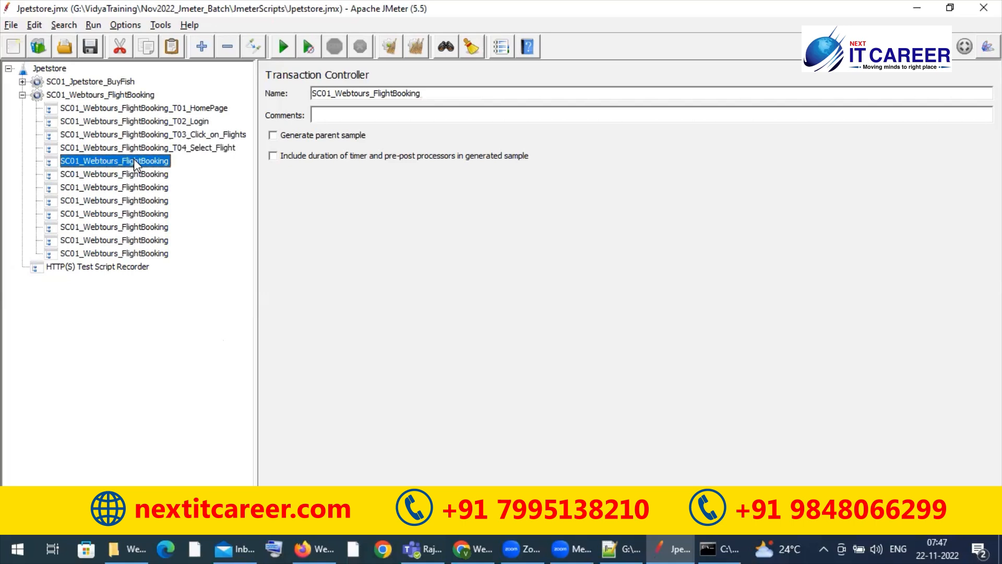
left_click(450, 91)
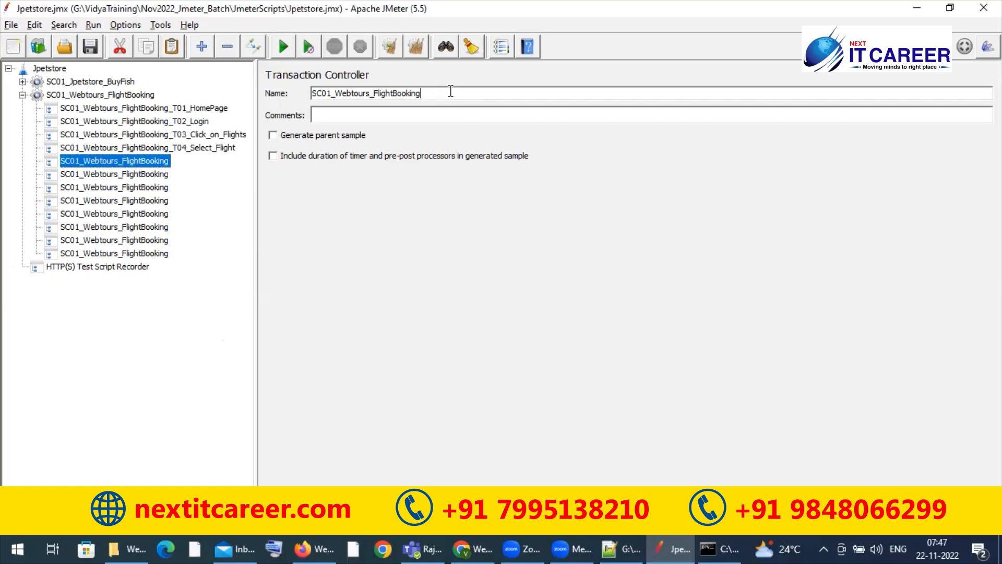
type("_T05_")
Step: In Web Tours in Firefox, find flights with Frankfurt as the arrival city and select Blue Sky Air 012
key("alt+Tab")
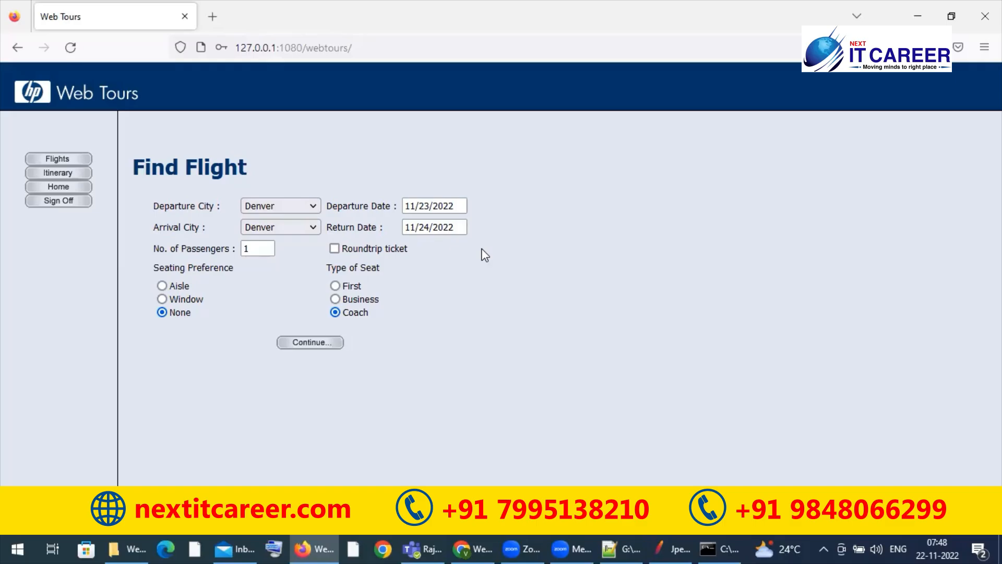
key("alt+Tab")
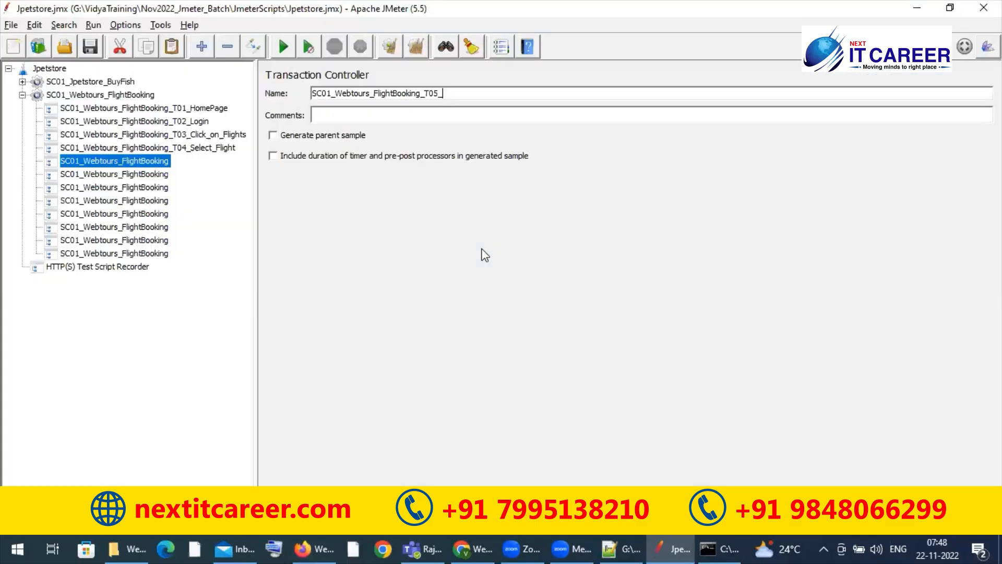
key("alt+Tab")
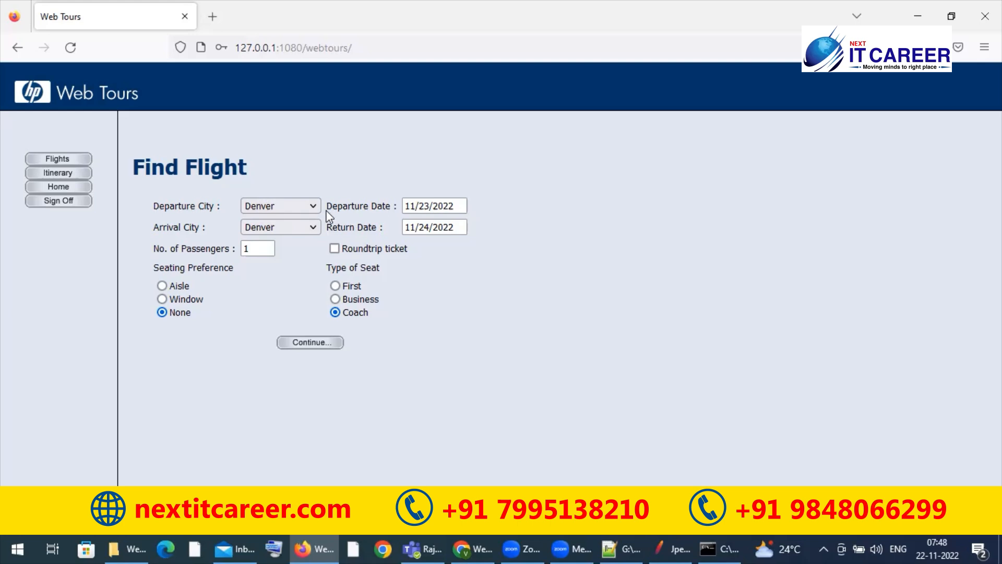
left_click(316, 232)
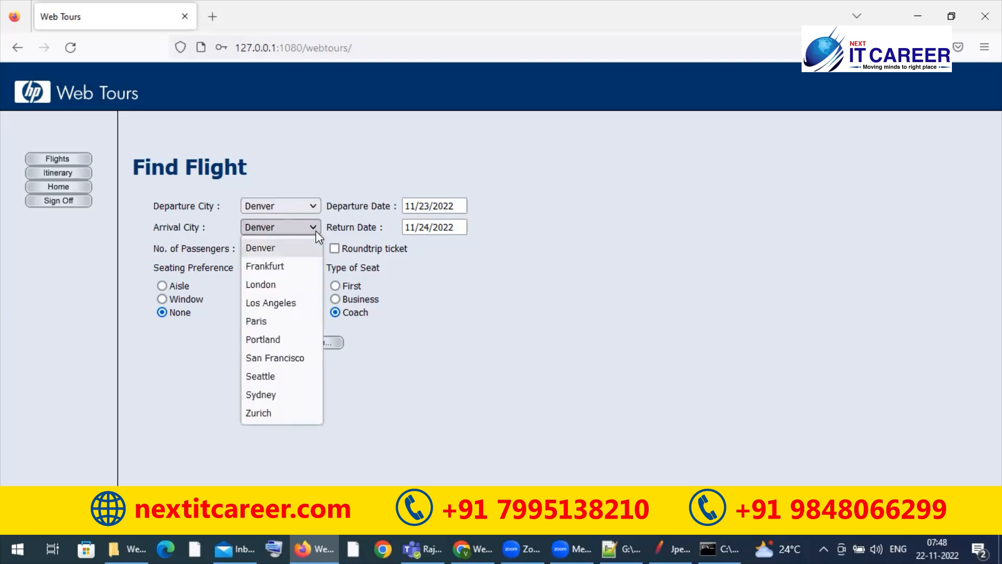
left_click(291, 269)
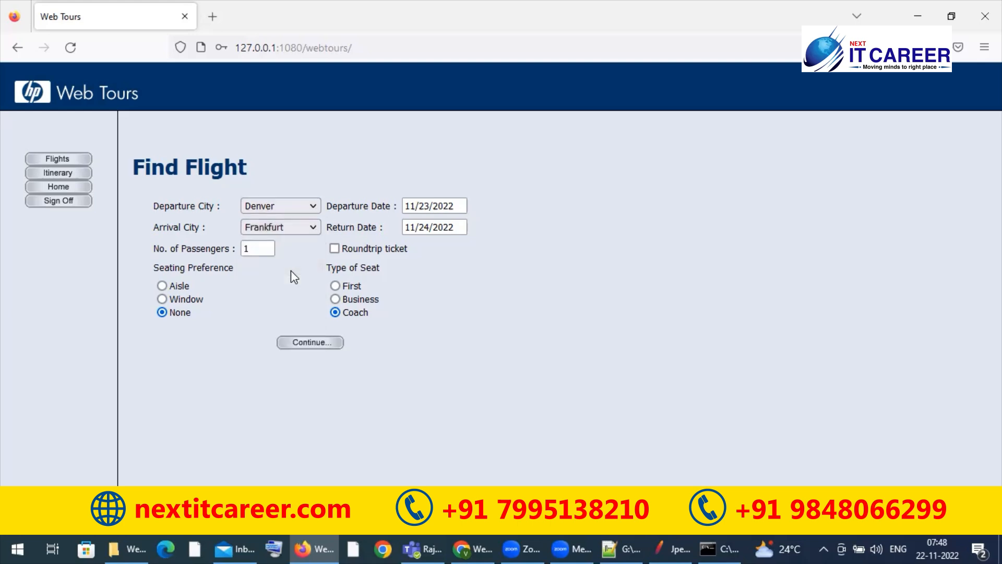
left_click(291, 344)
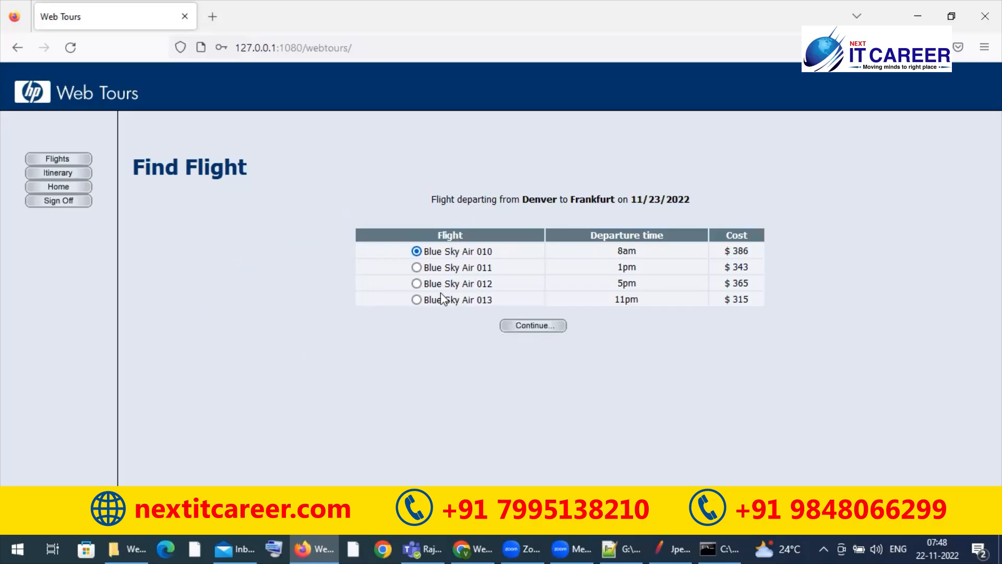
left_click(416, 284)
Step: Return to JMeter and complete the fifth Transaction Controller's name as SC01_Webtours_FlightBooking_T05_Select_Time
key("alt+Tab")
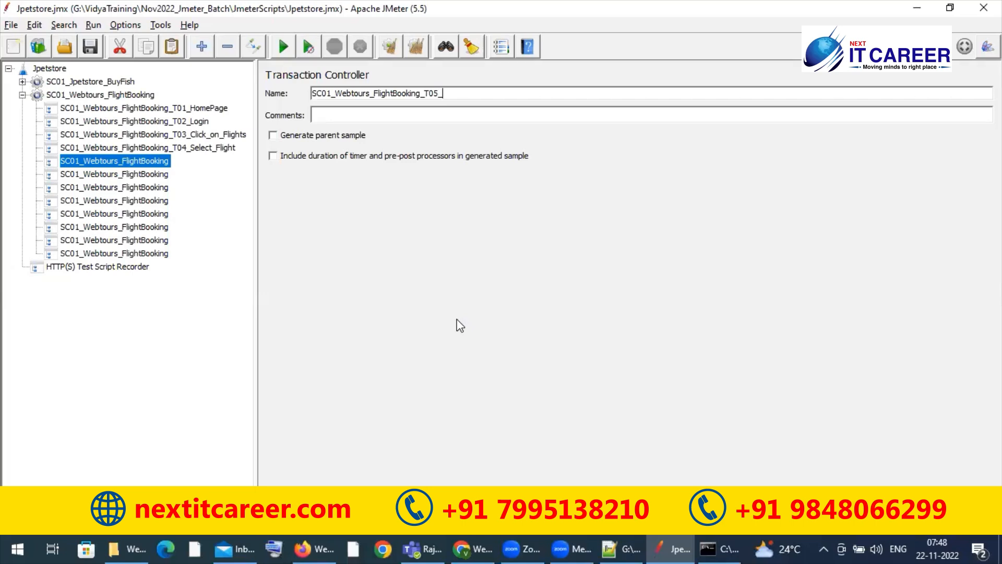
type("Select_Time")
left_click(162, 178)
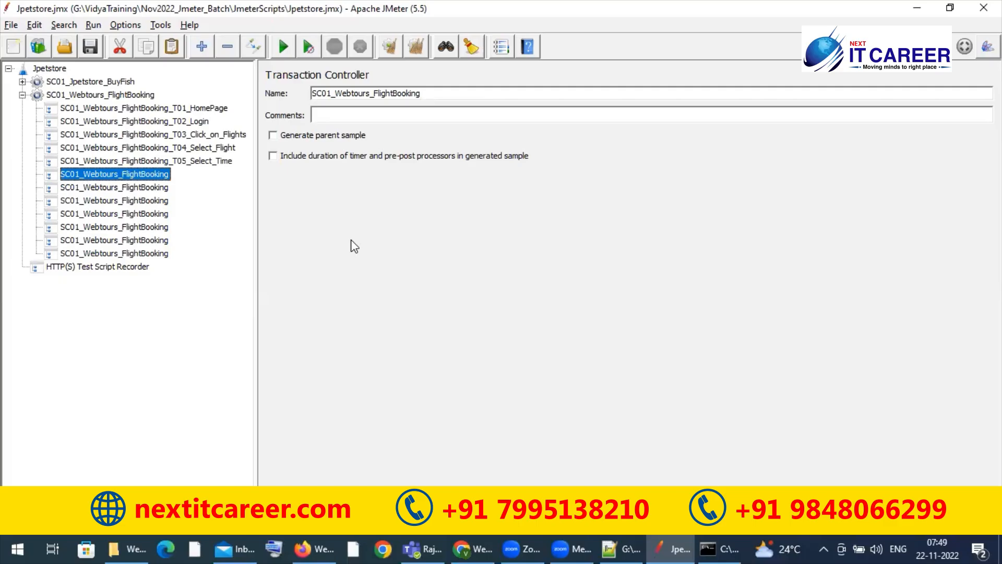
Step: Switch to Web Tours in Firefox and continue with the selected flight to the Payment Details page
key("alt+Tab")
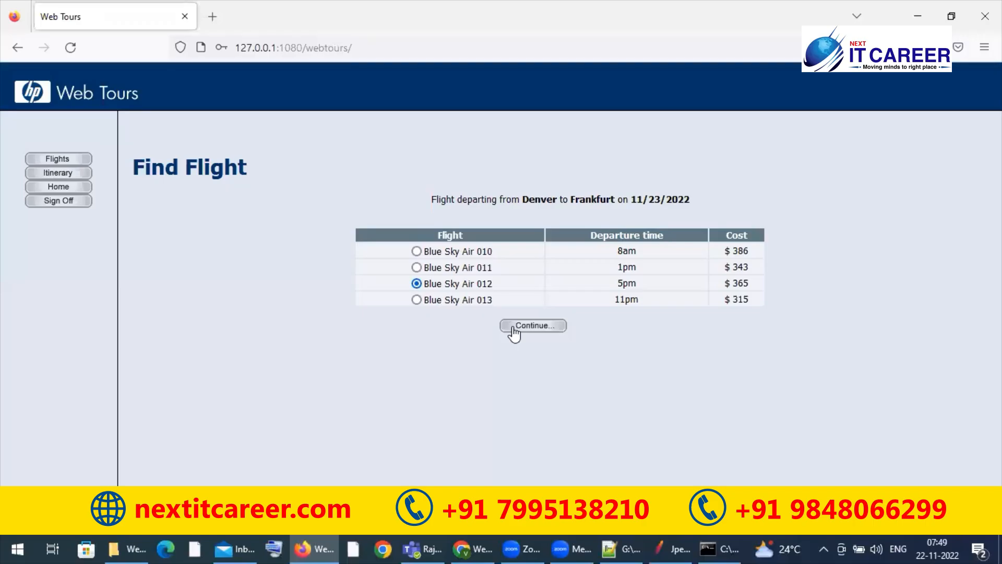
key("alt+Tab")
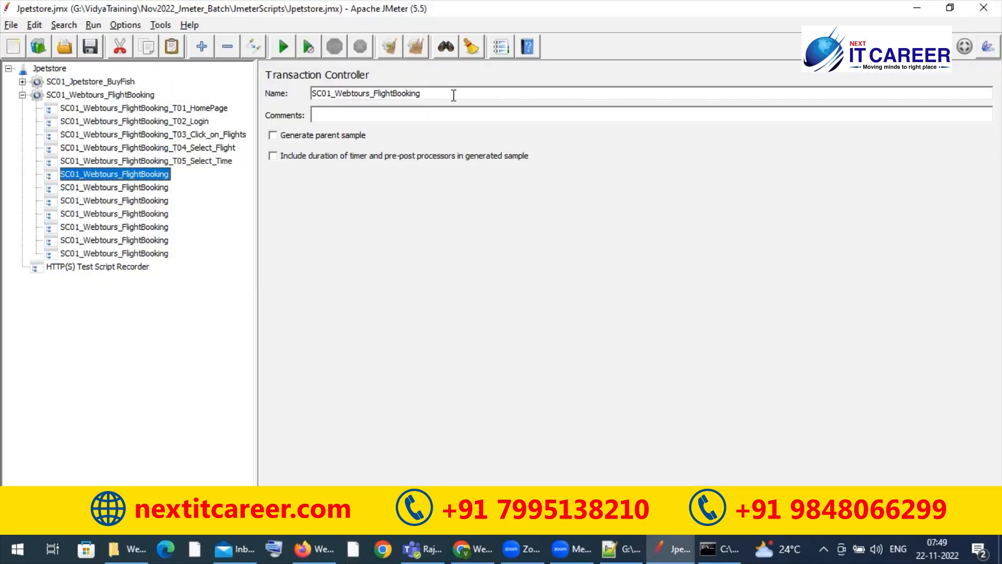
key("alt+Tab")
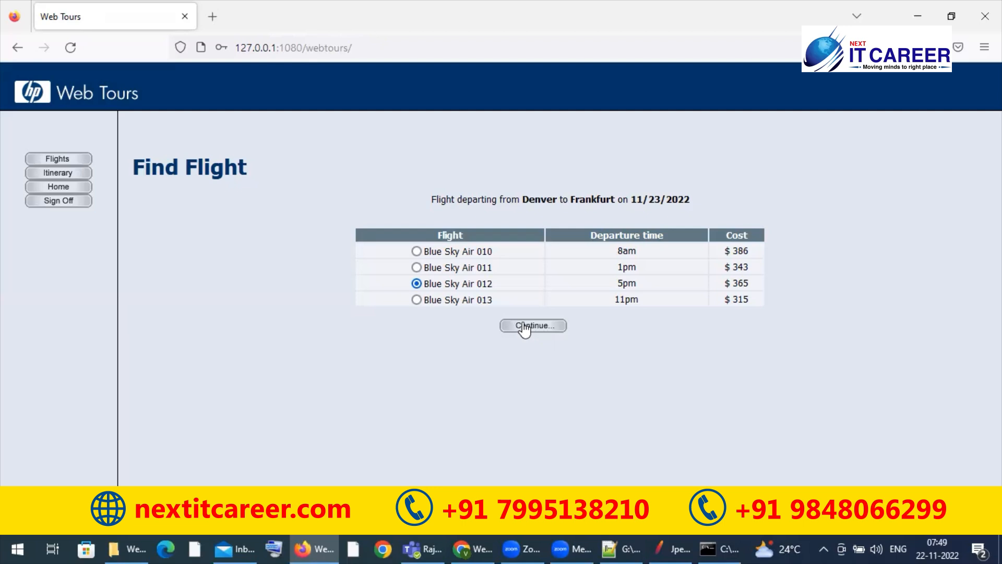
left_click(524, 328)
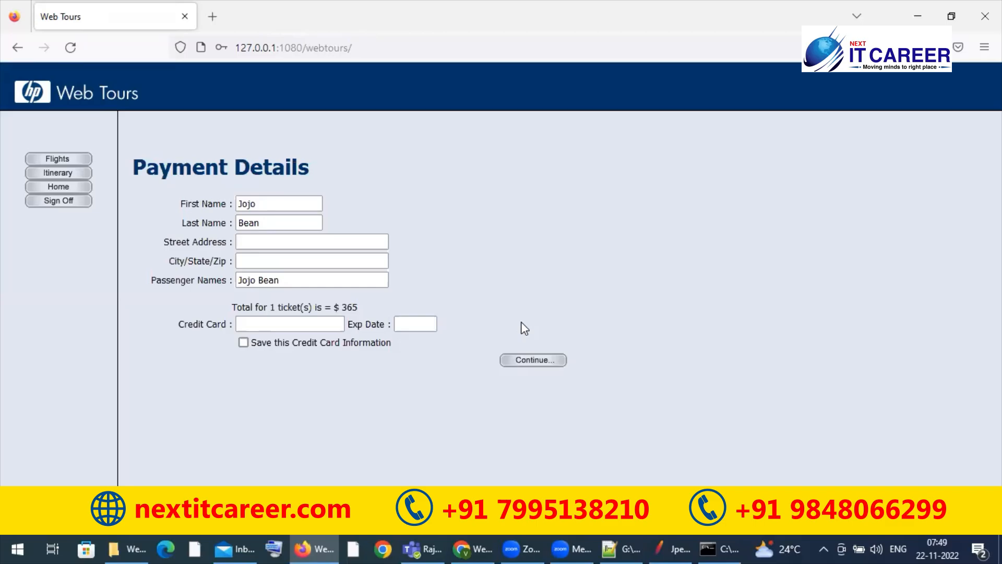
Step: Return to JMeter and rename the sixth Transaction Controller in the flight booking thread group as SC01_Webtours_FlightBooking_T06_Payment_Details
key("alt+Tab")
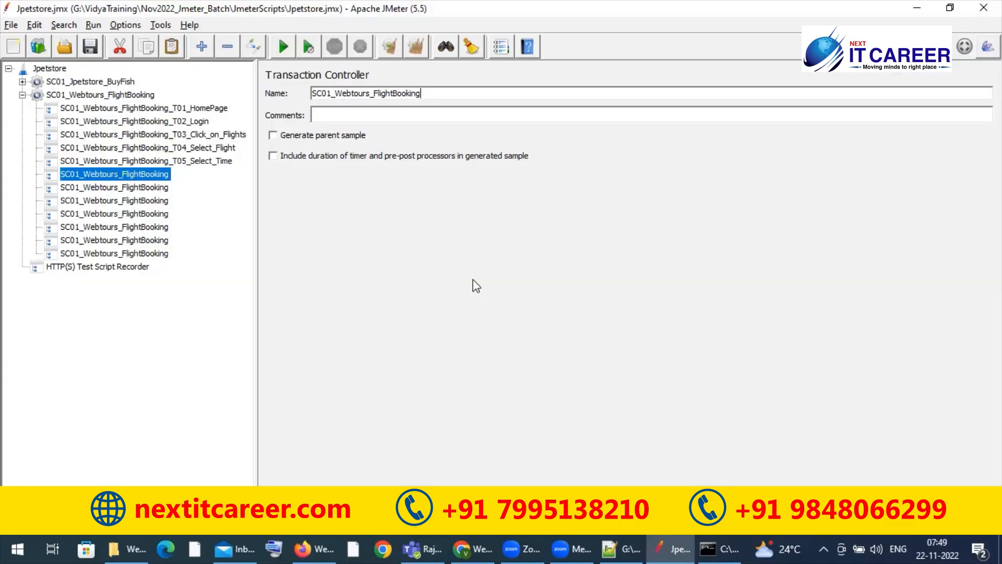
type("_")
type("Pyament")
key("BackSpace")
key("BackSpace")
key("BackSpace")
key("BackSpace")
key("BackSpace")
key("BackSpace")
type("ayMENT")
key("BackSpace")
key("BackSpace")
key("BackSpace")
key("BackSpace")
key("BackSpace")
key("BackSpace")
key("BackSpace")
key("BackSpace")
type("_")
type("T")
type("06")
type("_Pyamen")
key("BackSpace")
key("BackSpace")
key("BackSpace")
key("BackSpace")
key("BackSpace")
type("ayment_Details")
left_click(149, 191)
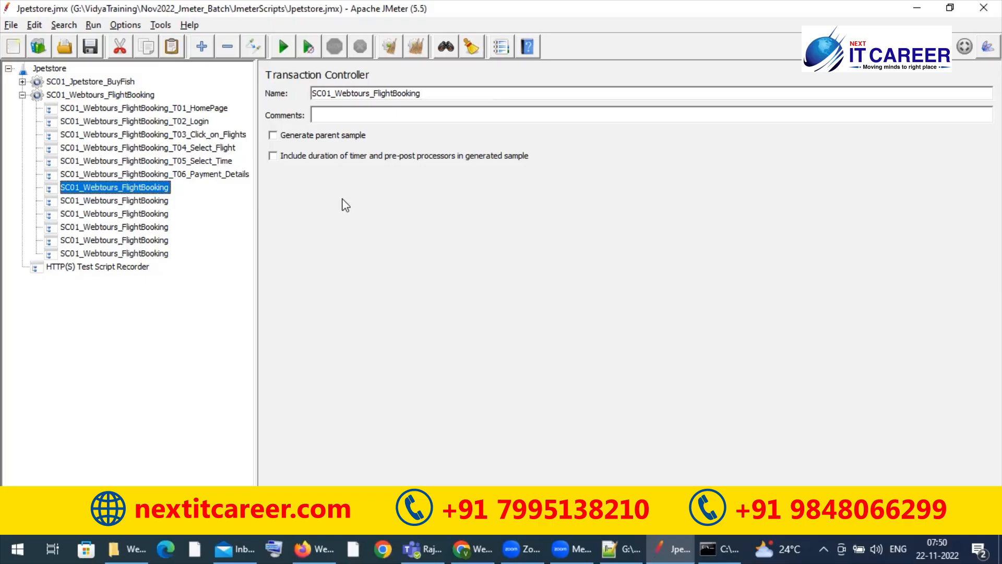
Step: Switch to Web Tours in Firefox and fill in the street address and the city on the Payment Details page
key("alt+Tab")
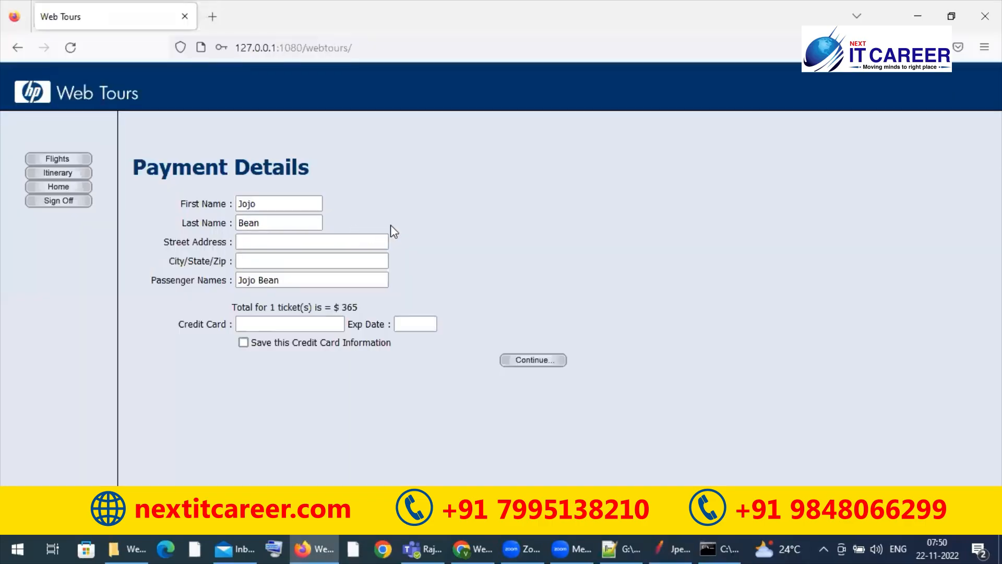
left_click(305, 228)
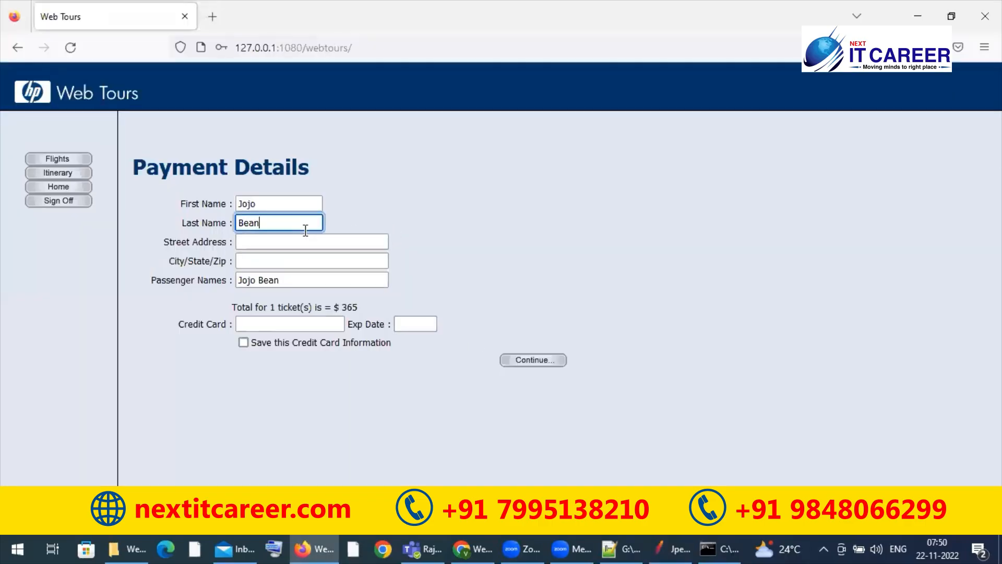
left_click(303, 241)
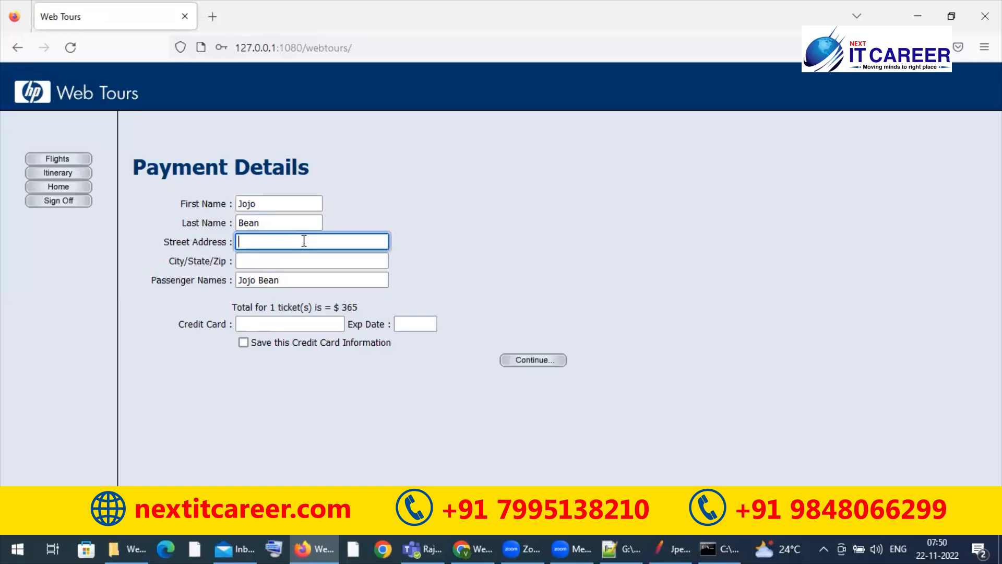
type("KPHB")
key("Tab")
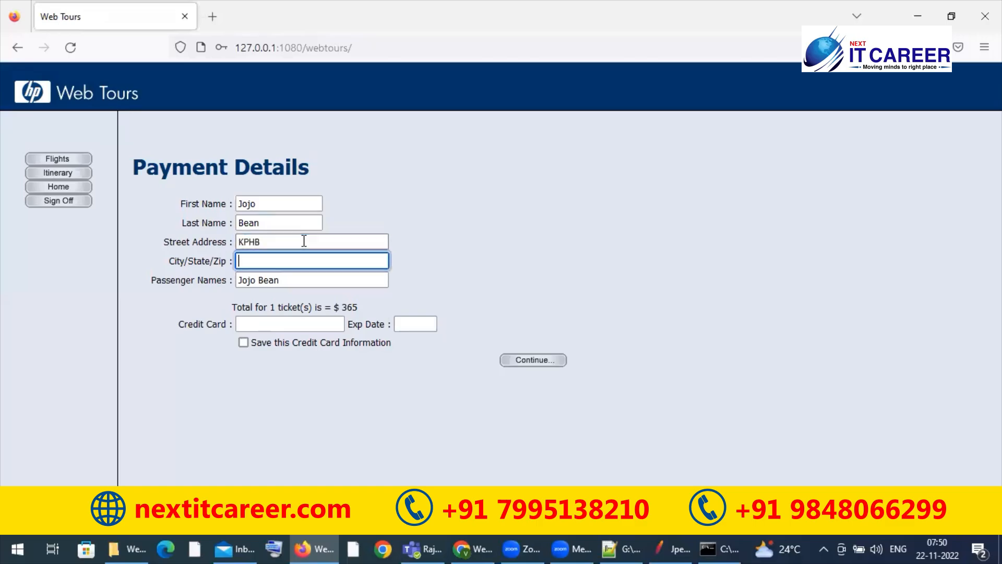
type("Hyderabad")
Step: Enter the credit card number and its expiry date, and submit the payment details for the flight
left_click(272, 322)
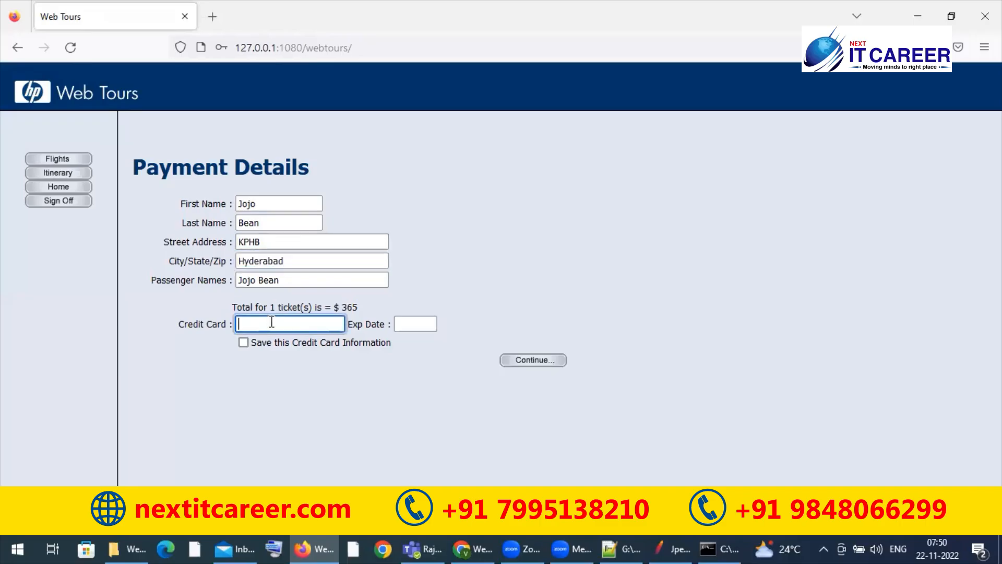
type("123")
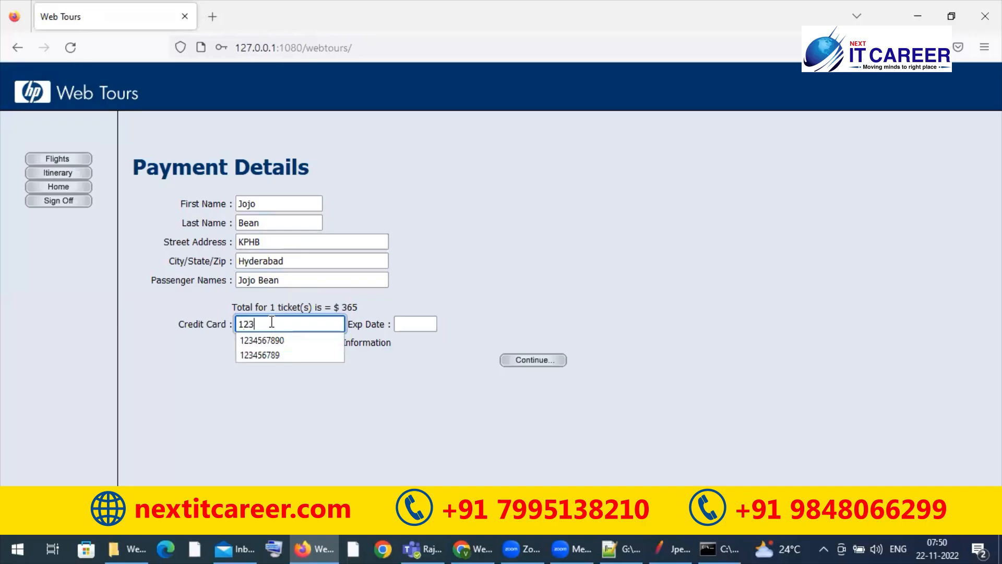
type("45678901")
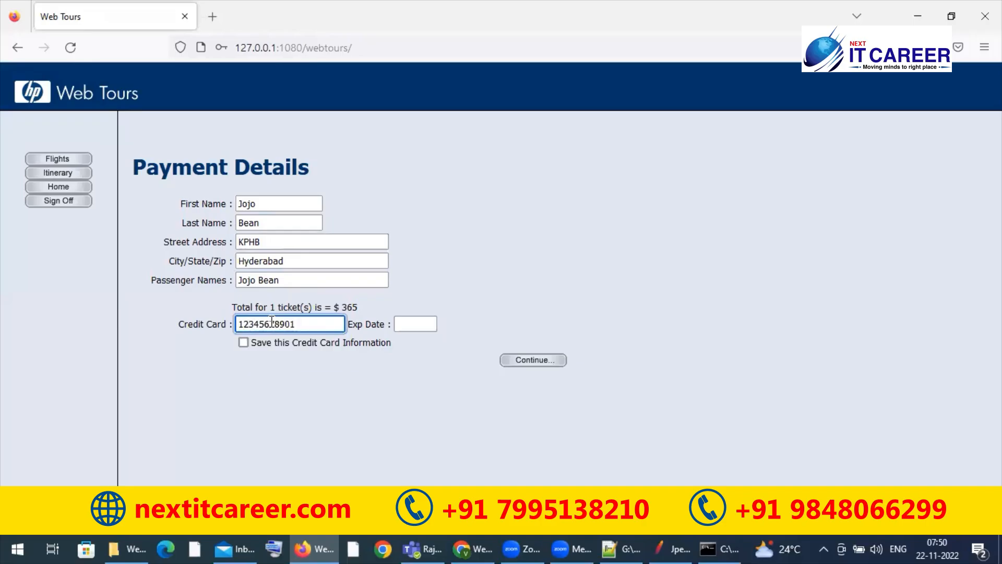
type("2")
left_click(398, 326)
type("11/23")
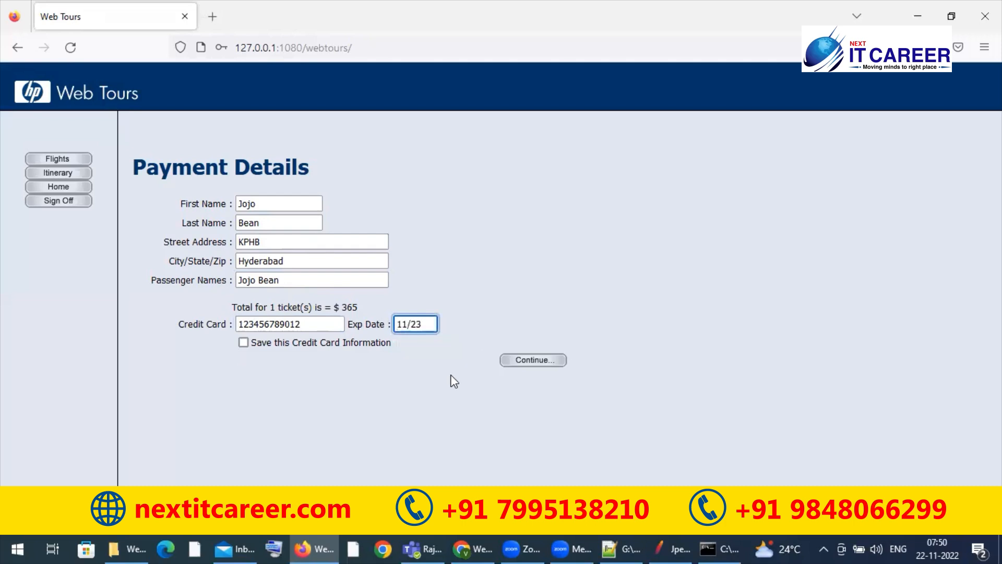
left_click(536, 359)
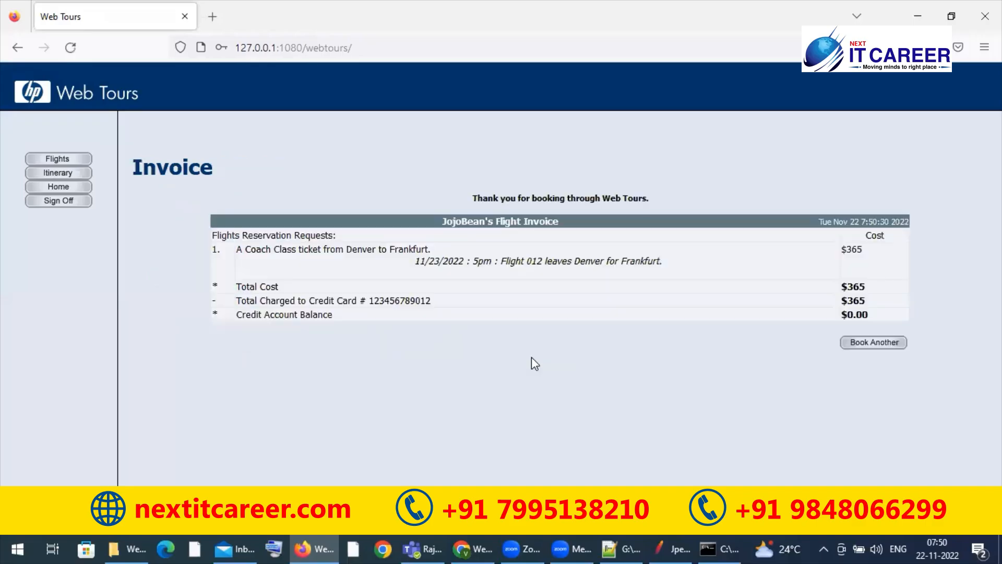
Step: Return to JMeter and rename the seventh Transaction Controller as SC01_Webtours_FlightBooking_T07_Invoice
key("alt+Tab")
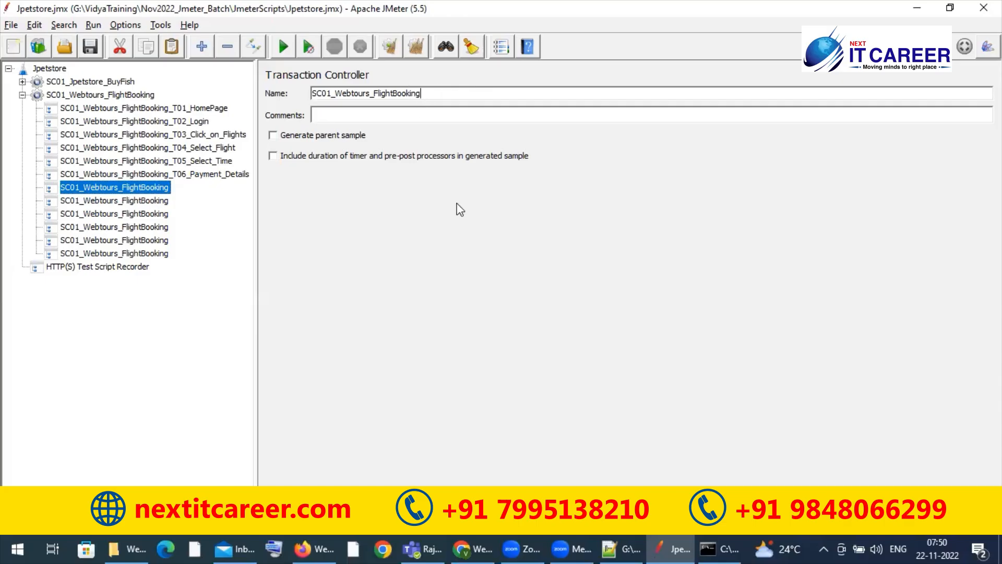
type("_T07_Invoci")
key("BackSpace")
key("BackSpace")
type("ice")
Step: Recheck the Invoice page in Firefox and change the seventh Transaction Controller's name in JMeter to SC01_Webtours_FlightBooking_T07_Logout
key("alt+Tab")
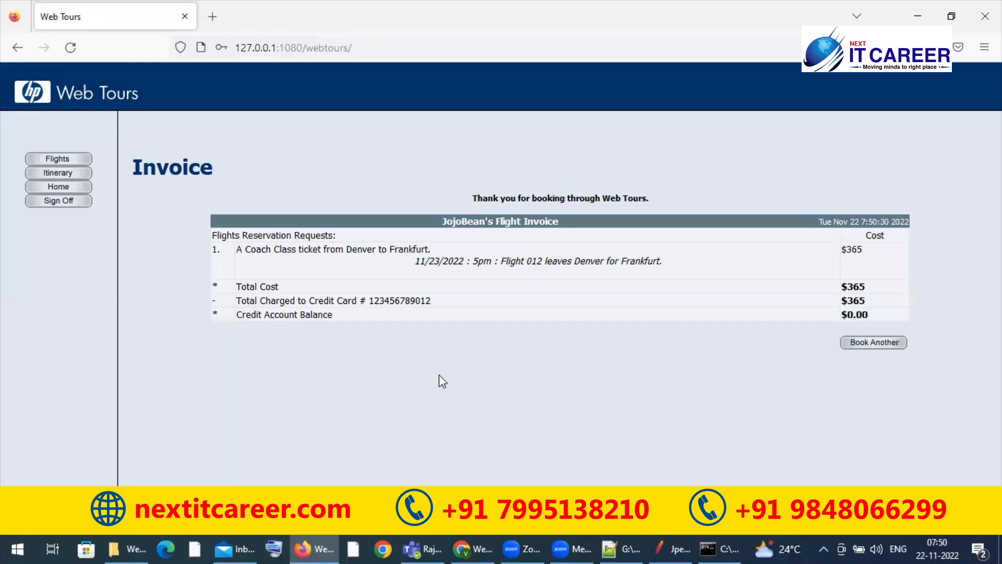
key("alt+Tab")
key("alt+Tab")
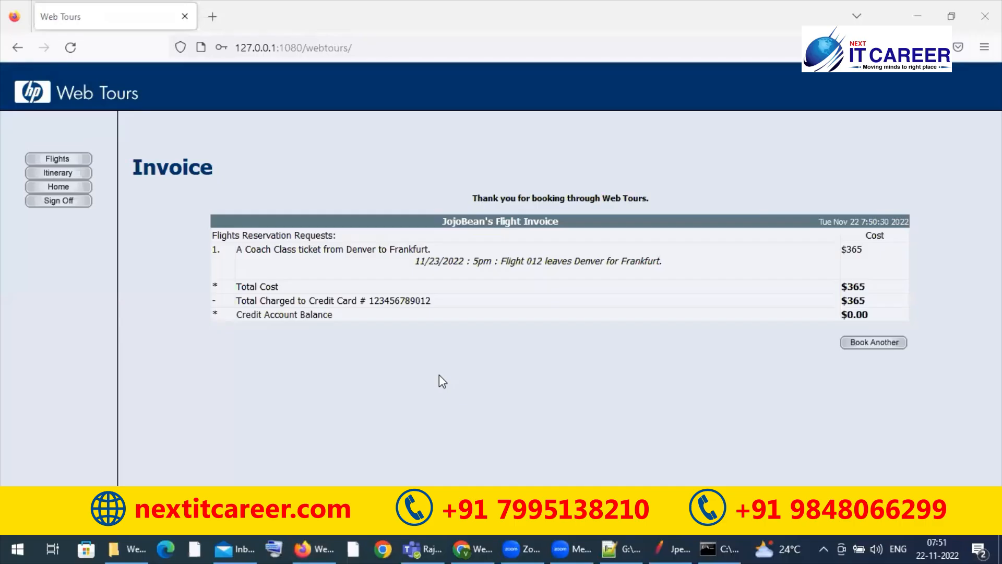
left_click(440, 375)
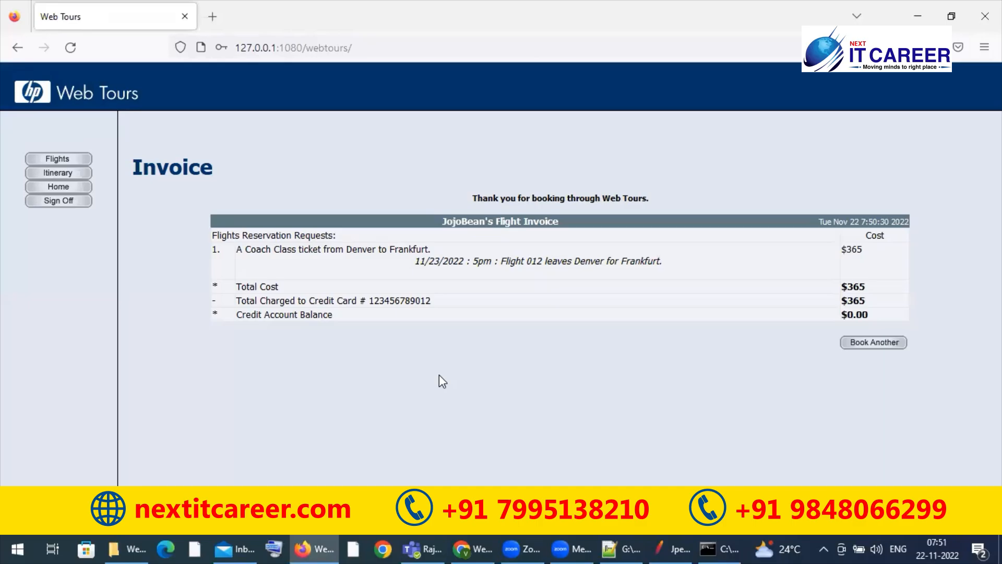
key("alt+Tab")
key("alt+Tab")
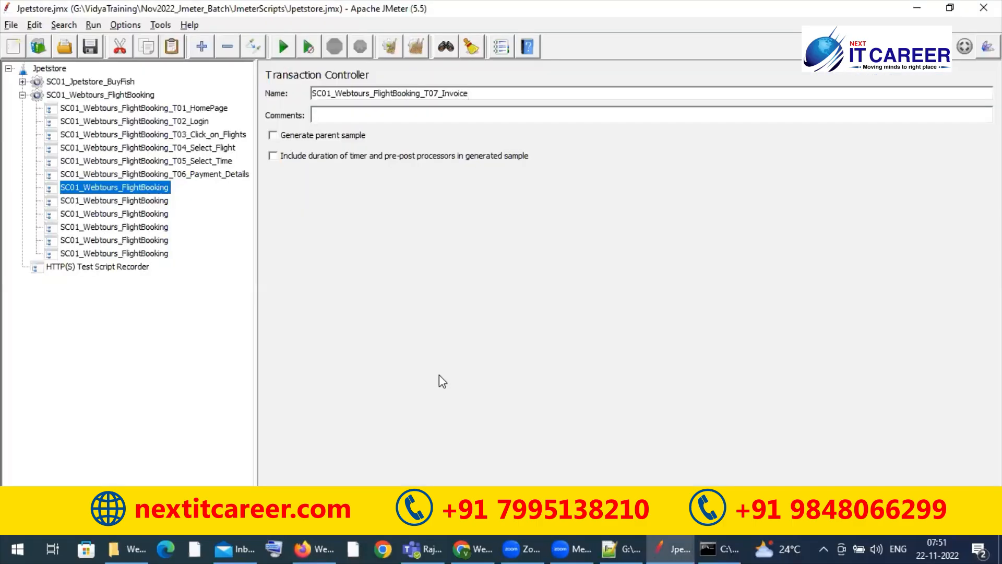
key("ctrl+shift+Left")
type("Logout")
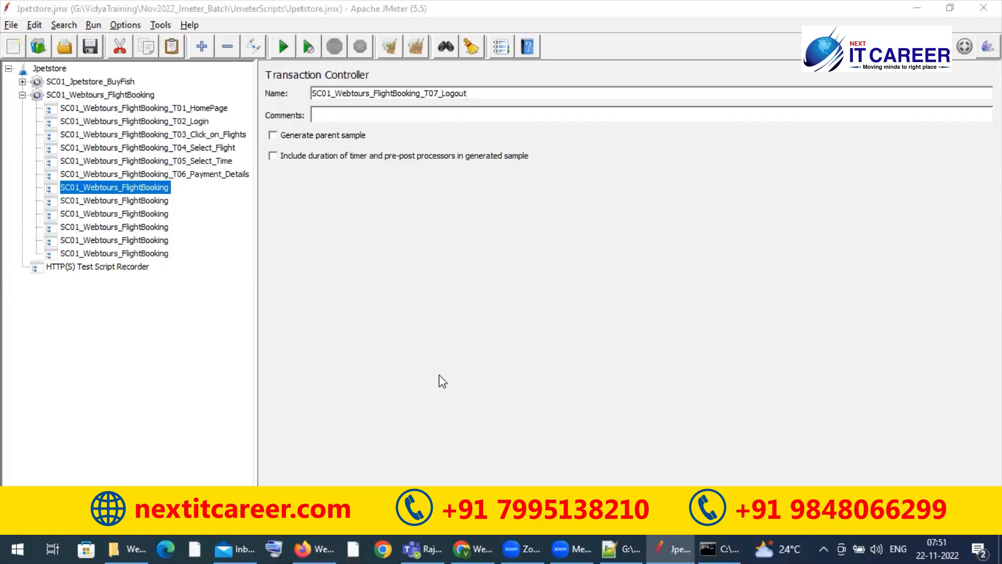
Step: Sign off from Web Tours in Firefox and return to JMeter
key("alt+Tab")
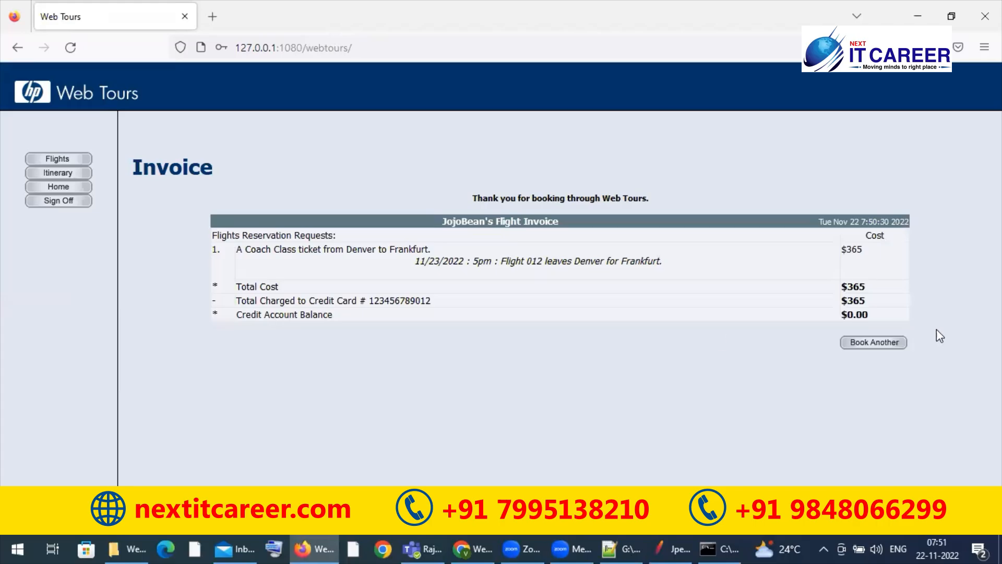
left_click(54, 202)
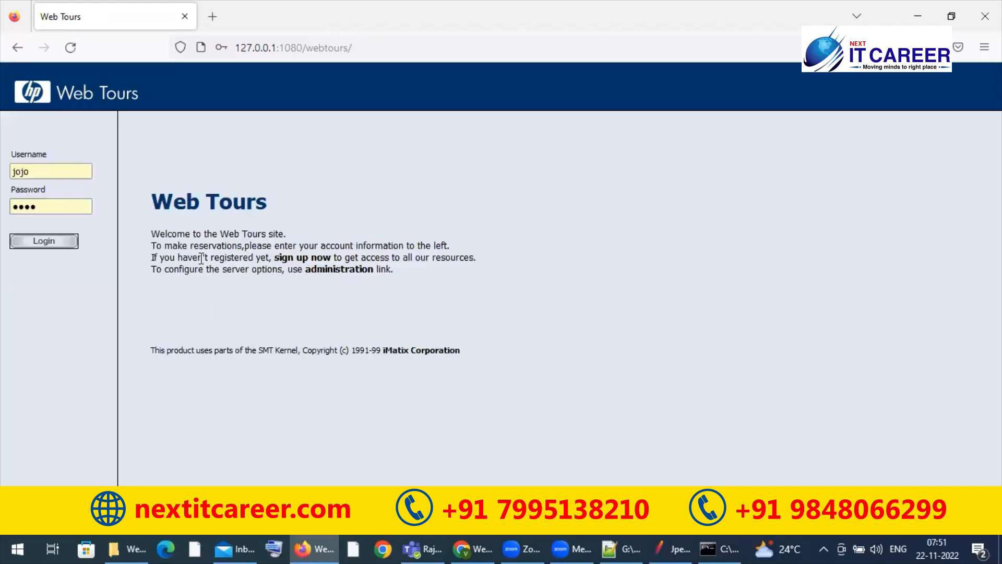
key("alt+Tab")
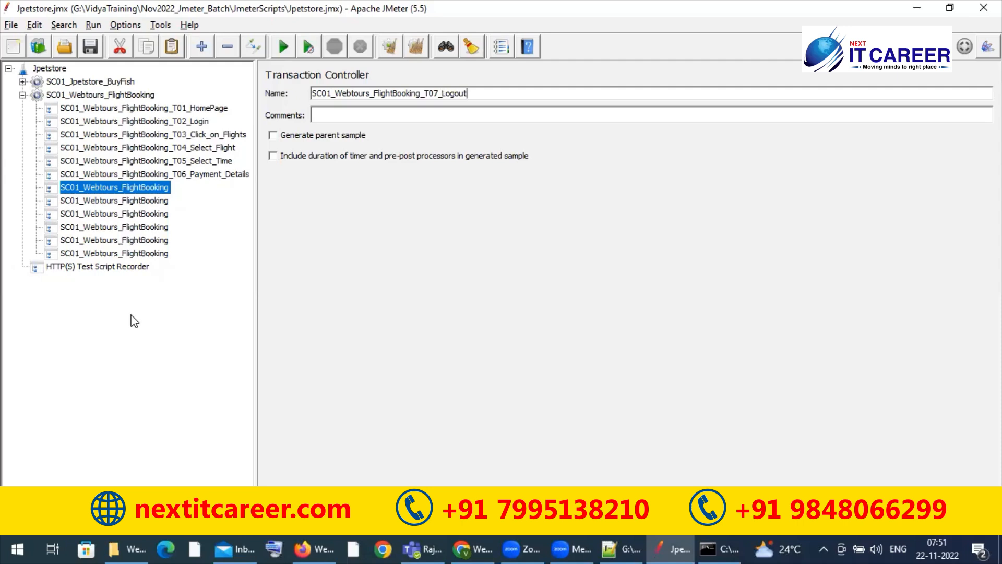
Step: Review the test plan, the flight booking thread group, its T01_HomePage controller and the HTTP(S) Test Script Recorder settings
left_click(139, 97)
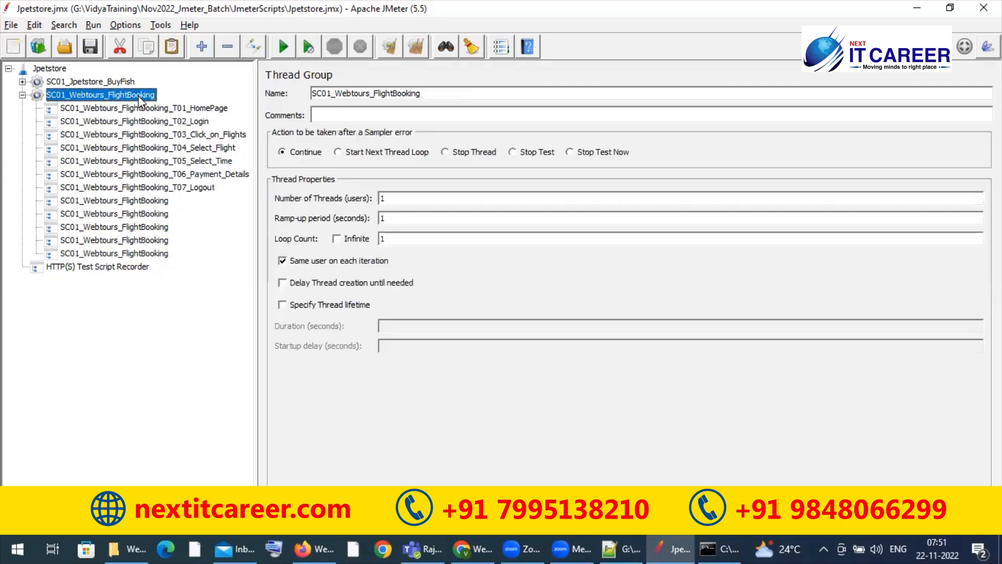
left_click(196, 108)
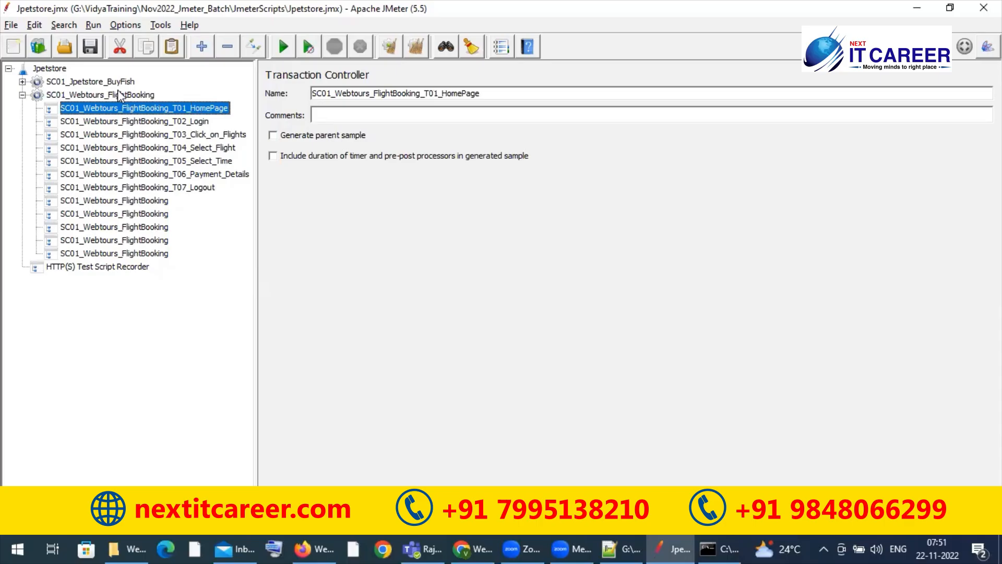
left_click(53, 68)
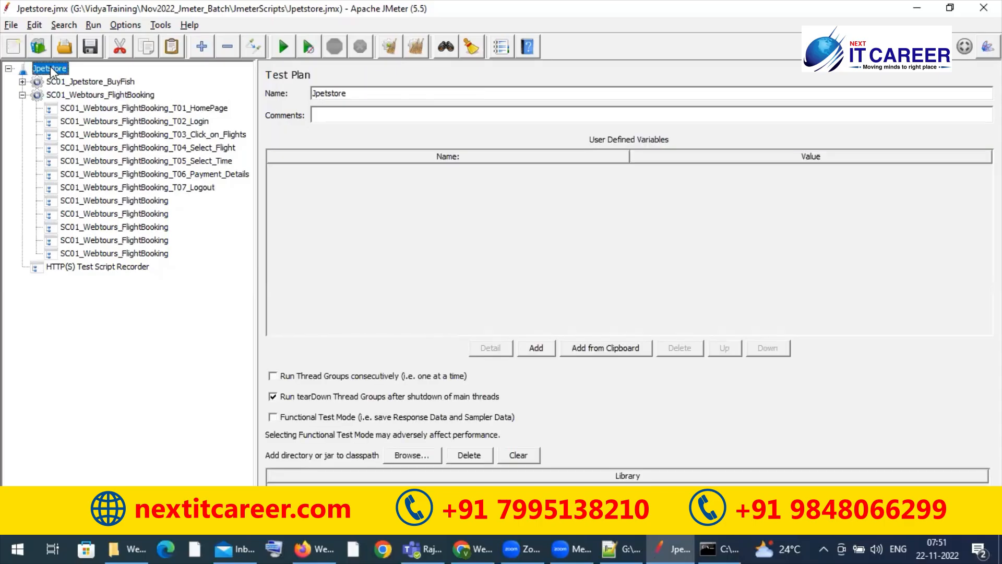
left_click(87, 100)
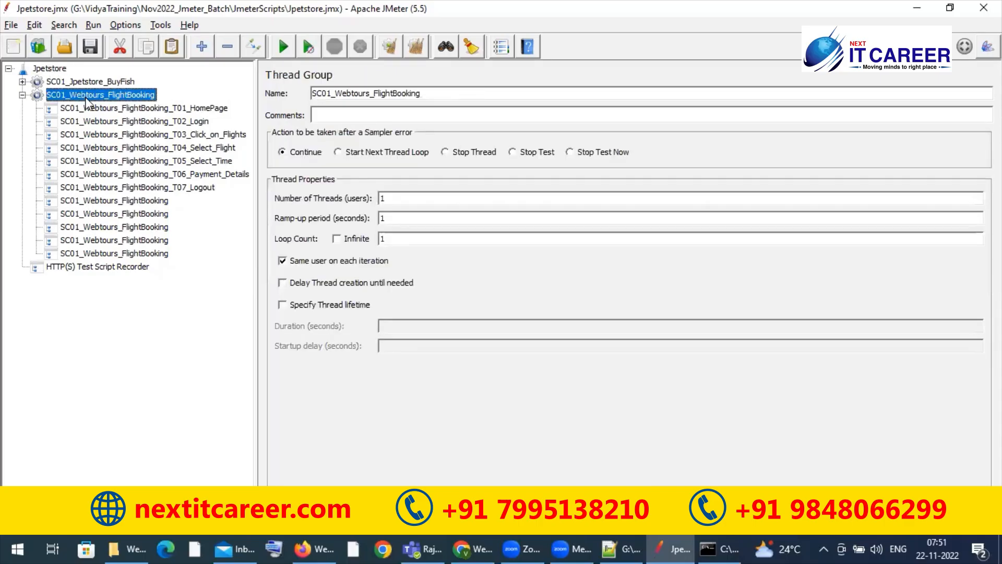
left_click(90, 111)
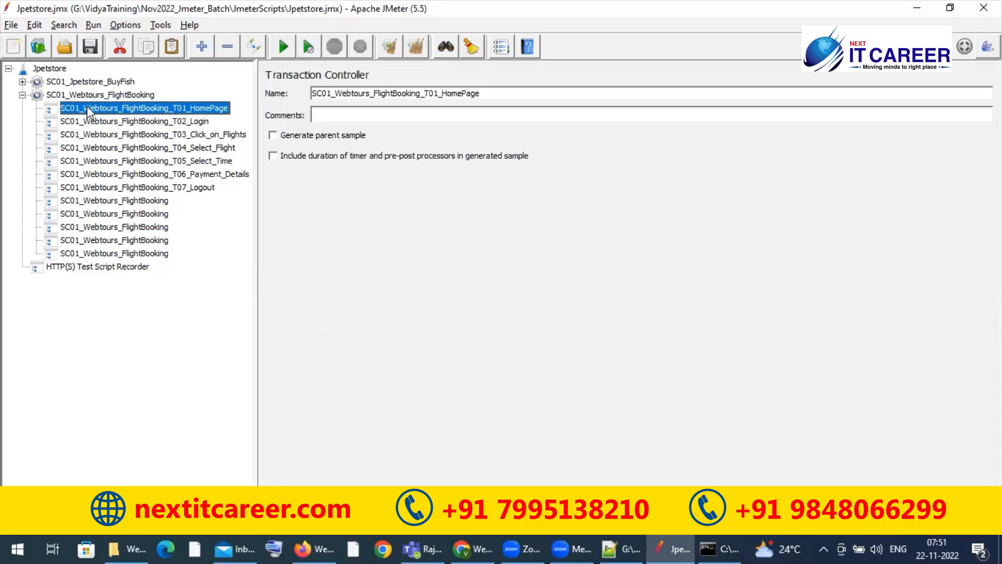
left_click(129, 95)
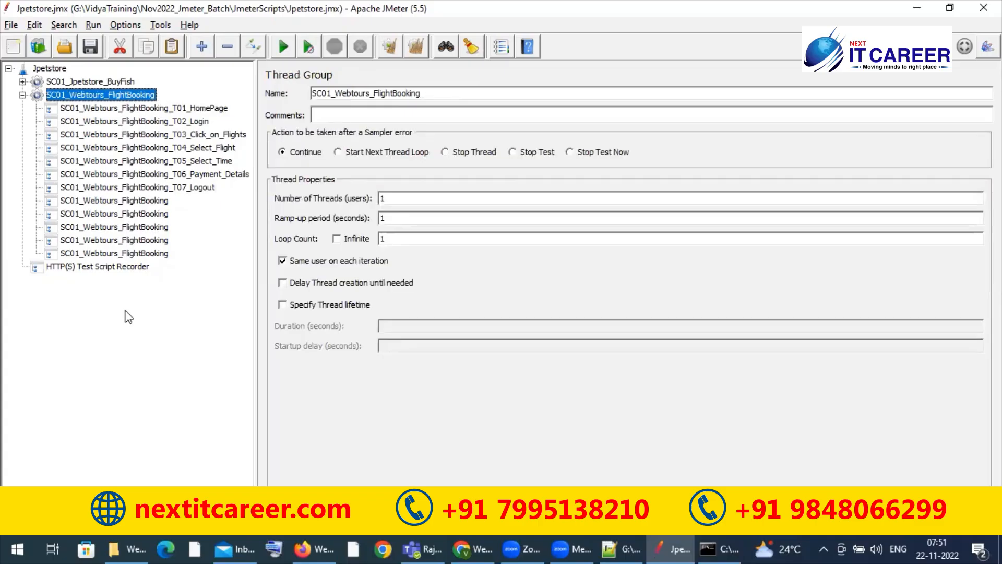
left_click(137, 267)
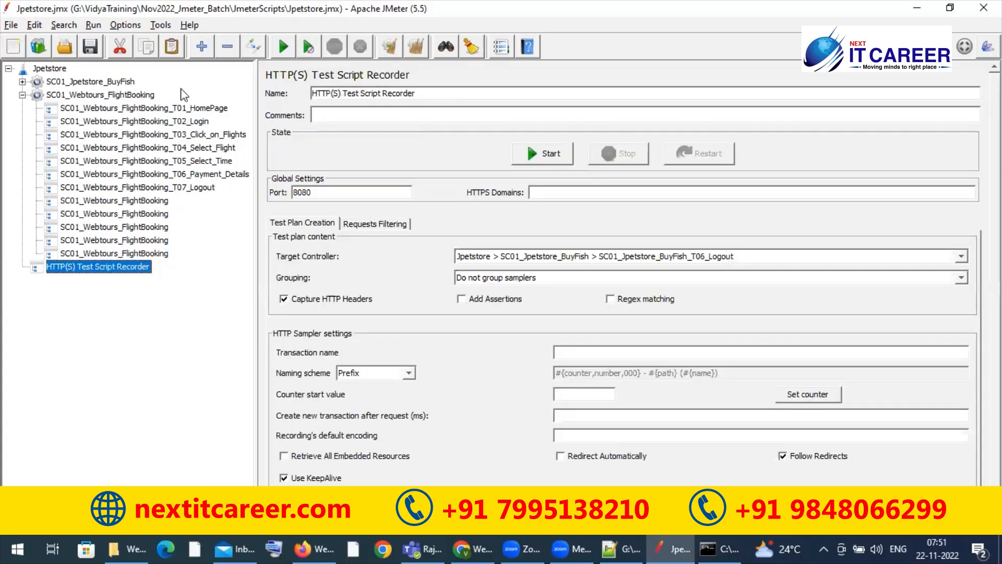
left_click(184, 105)
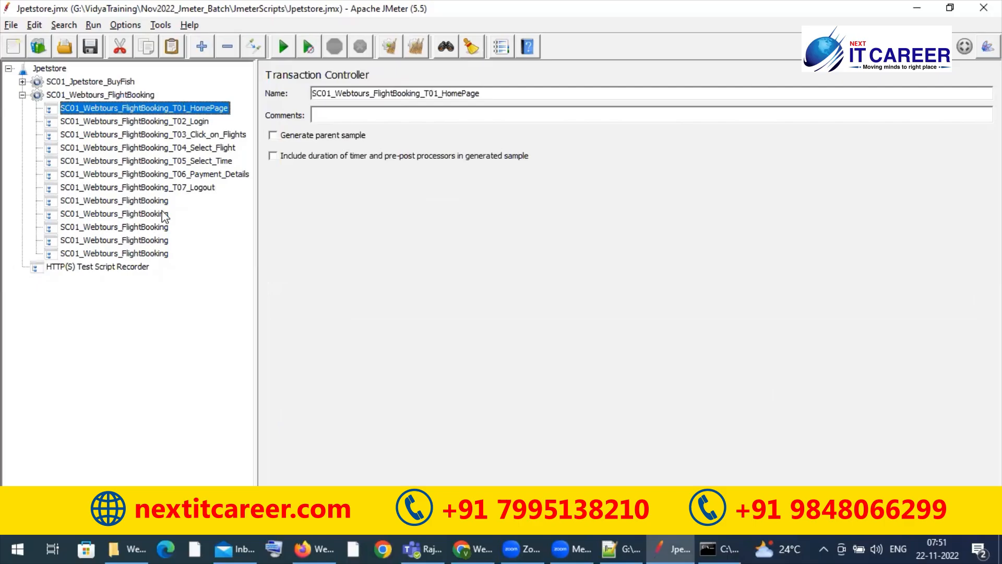
Step: Set the HTTP(S) Test Script Recorder's target controller to Jpetstore > SC01_Webtours_FlightBooking
left_click(120, 267)
left_click(584, 257)
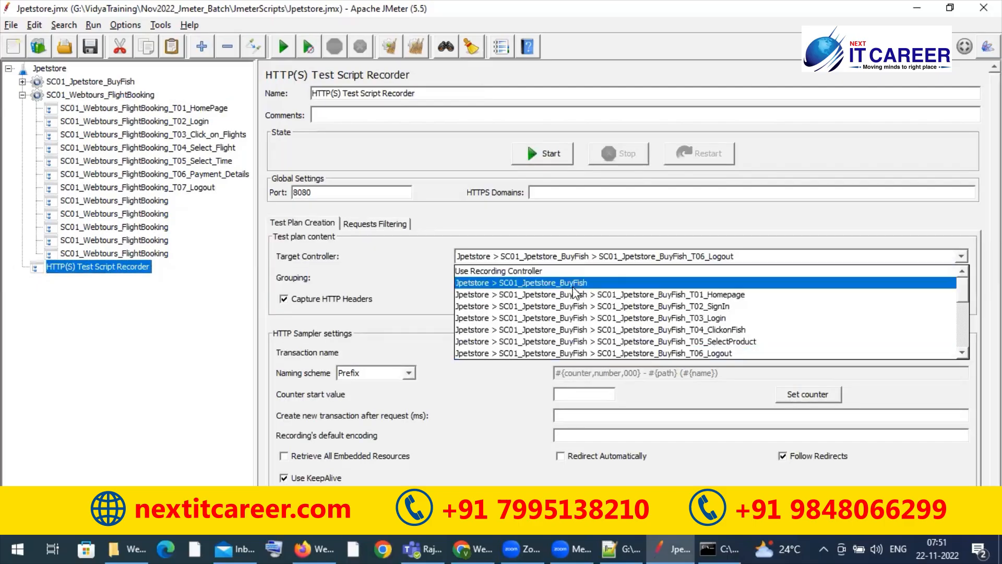
left_click(656, 210)
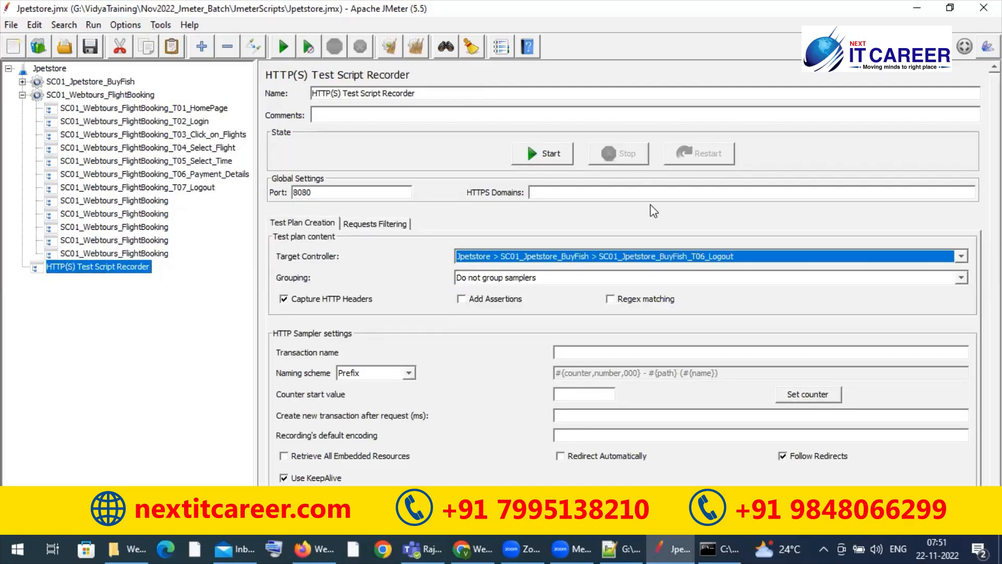
left_click(763, 254)
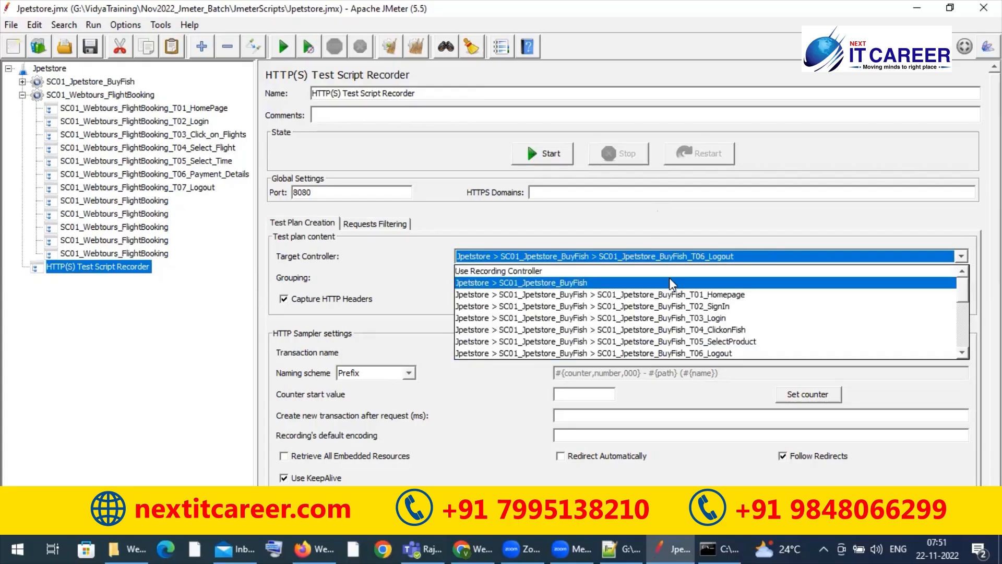
scroll(640, 308, "down", 2)
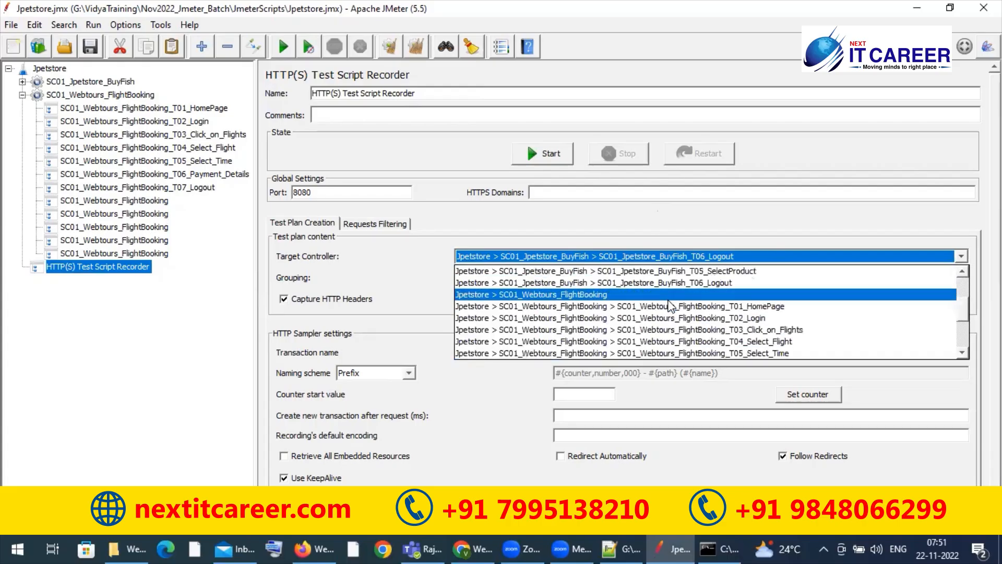
left_click(671, 297)
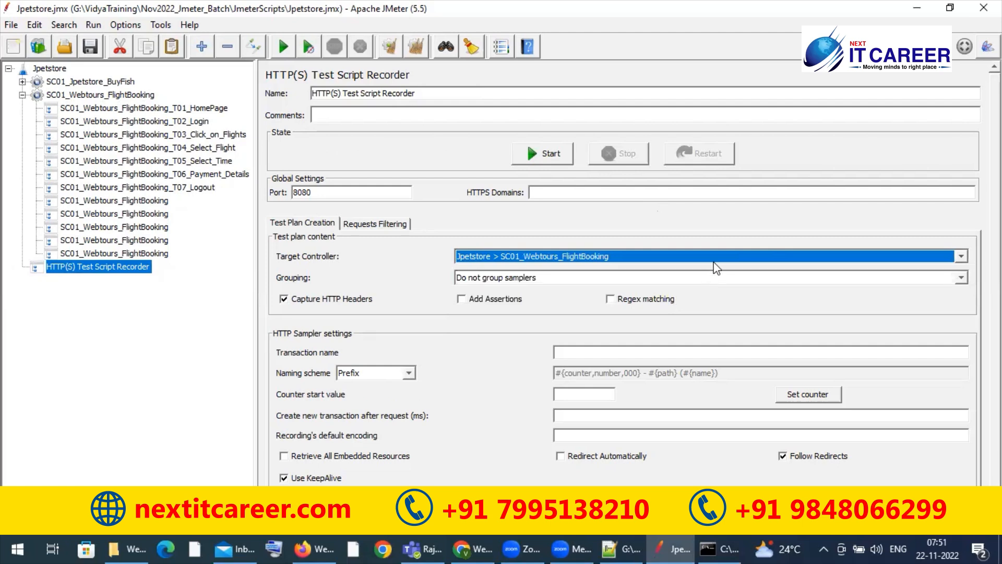
Step: Delete the five unused Transaction Controllers below SC01_Webtours_FlightBooking_T07_Logout and confirm the removal
left_click(220, 108)
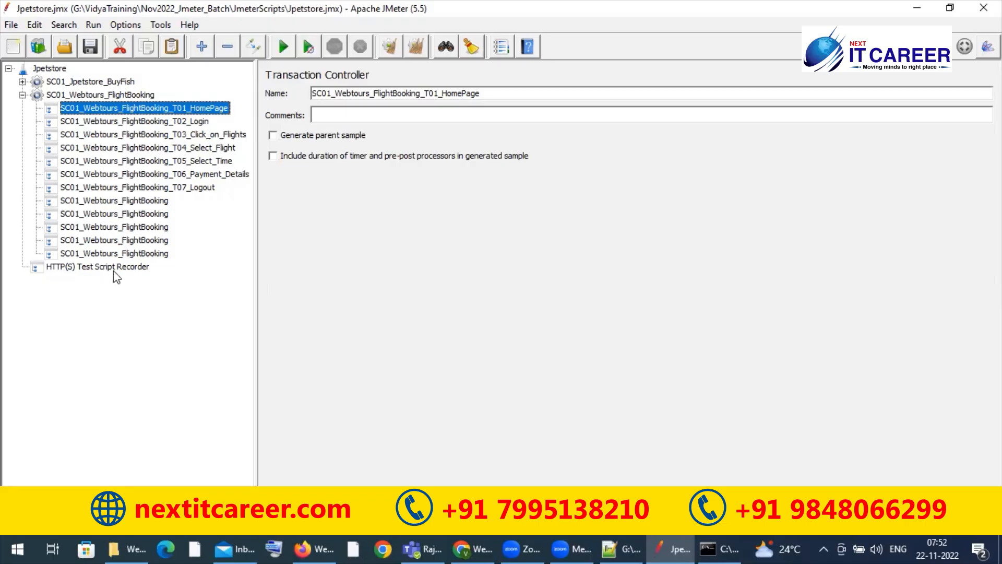
left_click(152, 203)
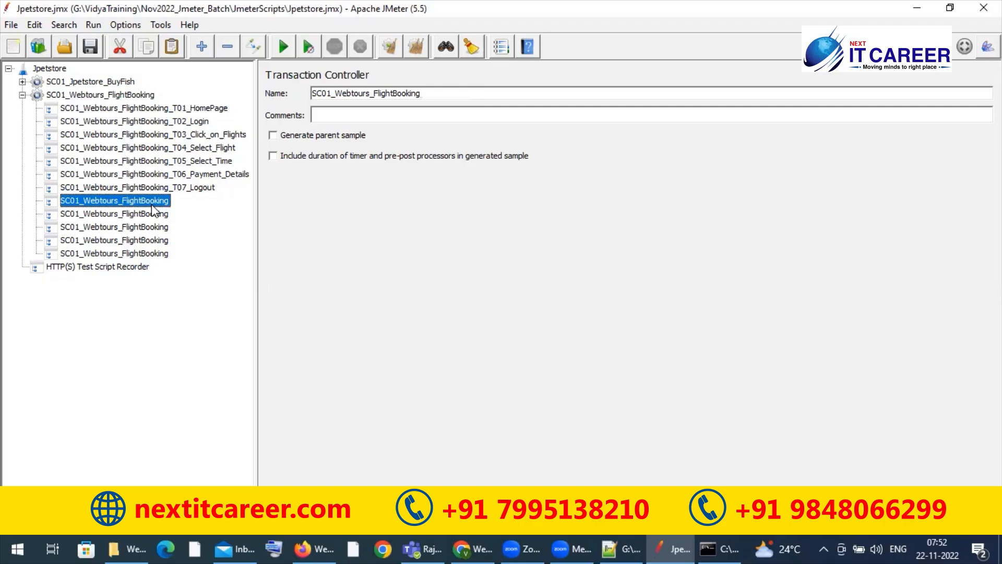
key("shift+Down")
key("shift+Down")
key("shift+Down")
key("shift+Down")
key("shift+Down")
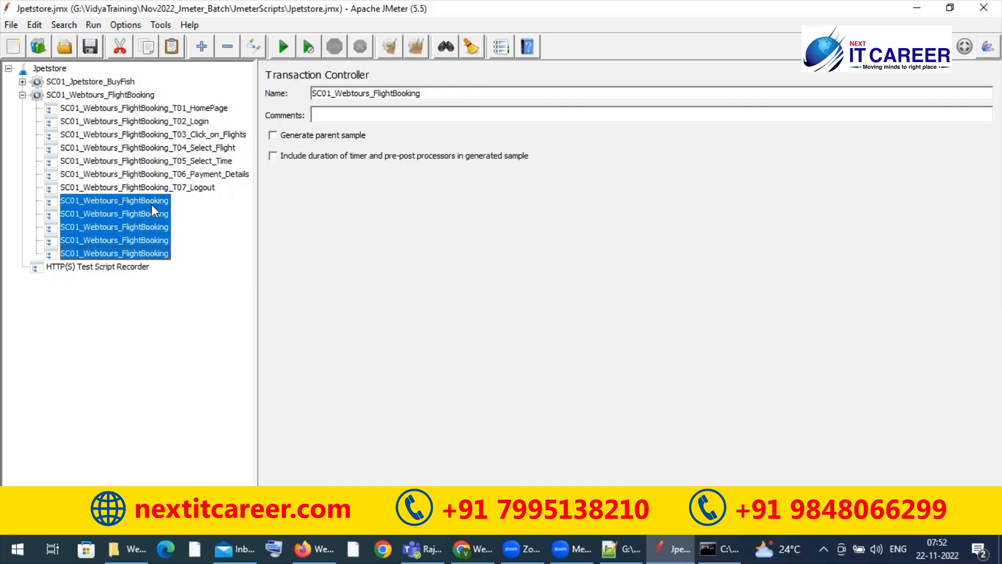
key("shift+Up")
key("Delete")
key("Return")
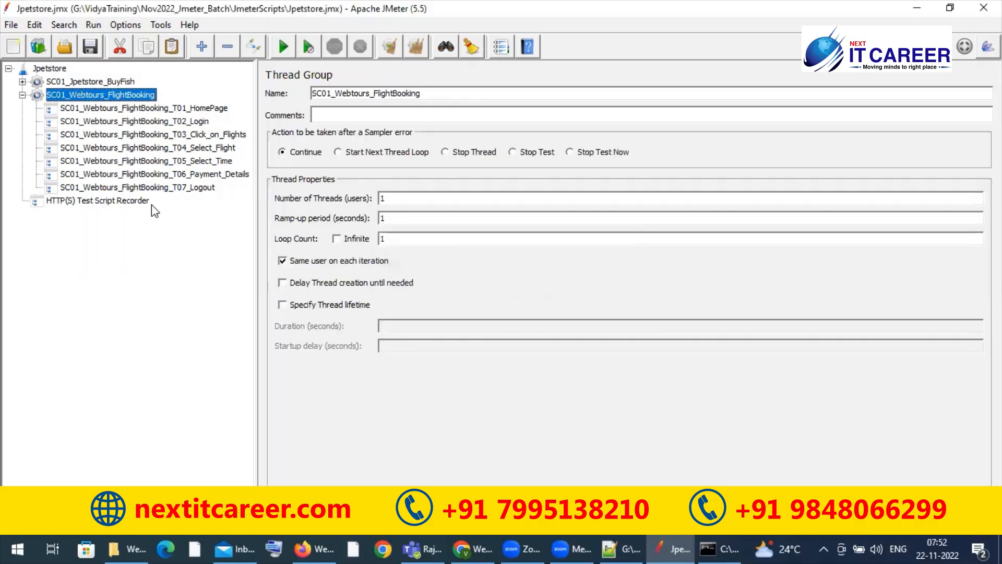
Step: Set the HTTP(S) Test Script Recorder's target controller to Jpetstore > SC01_Webtours_FlightBooking > SC01_Webtours_FlightBooking_T01_HomePage
left_click(119, 200)
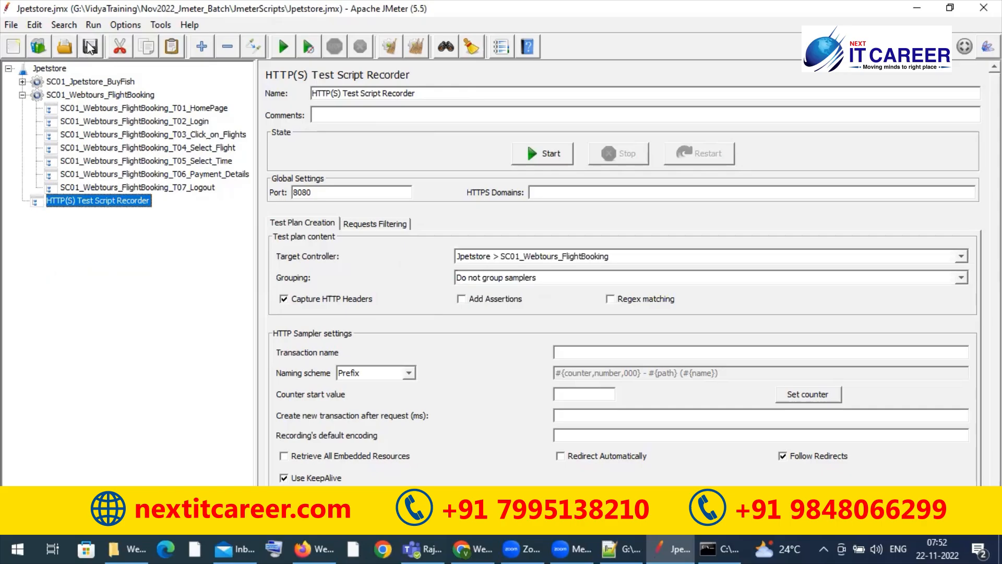
left_click(142, 107)
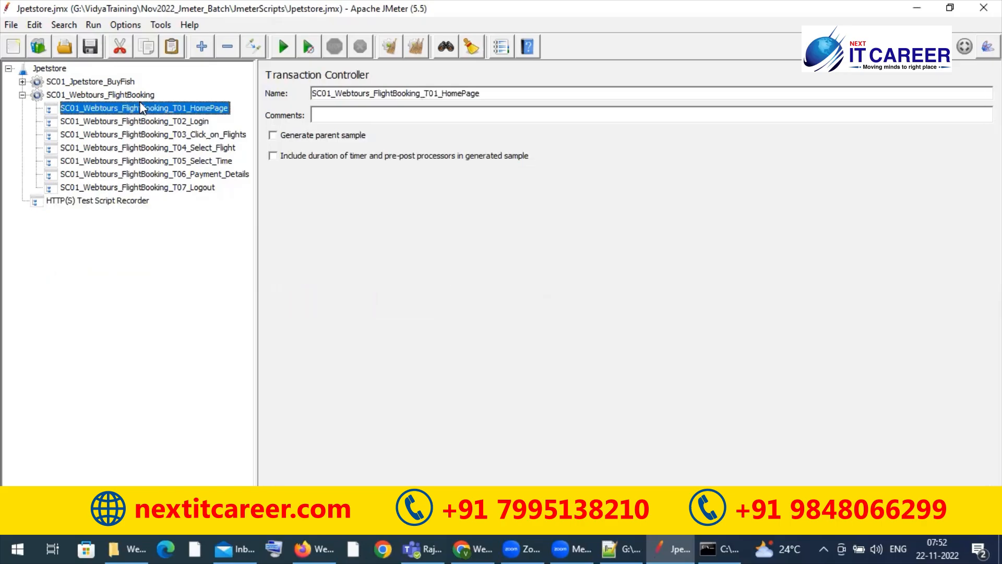
left_click(148, 202)
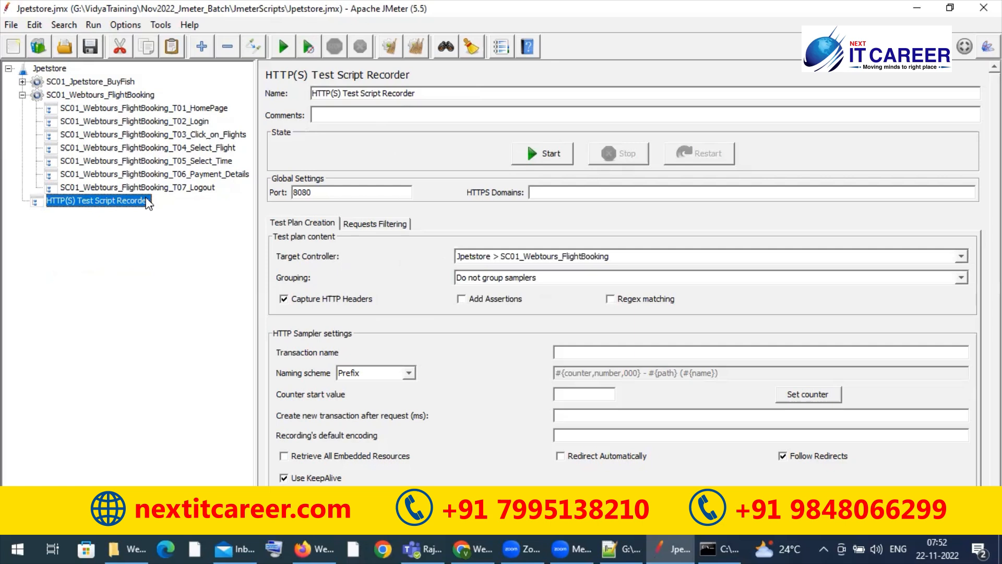
left_click(582, 257)
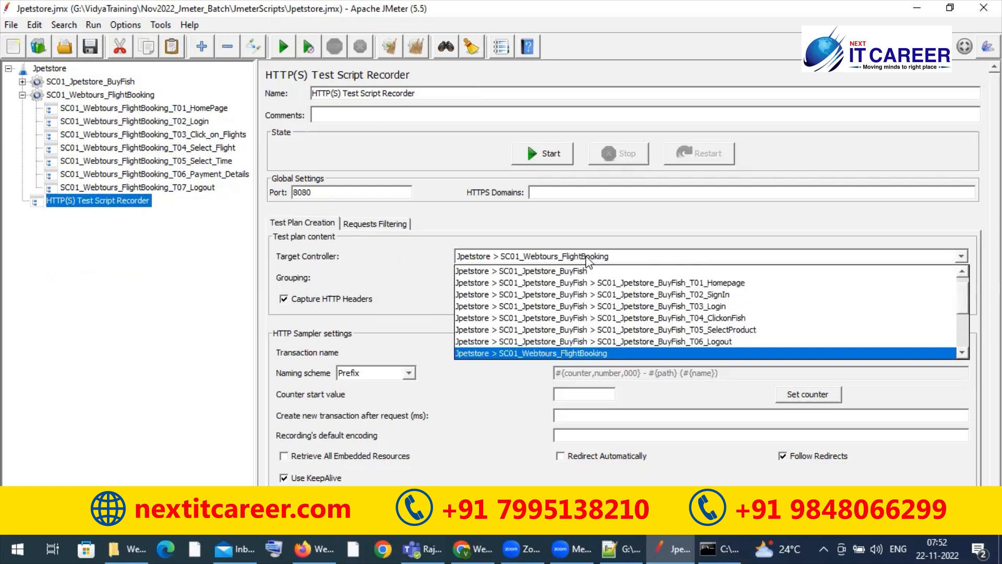
scroll(616, 335, "down", 1)
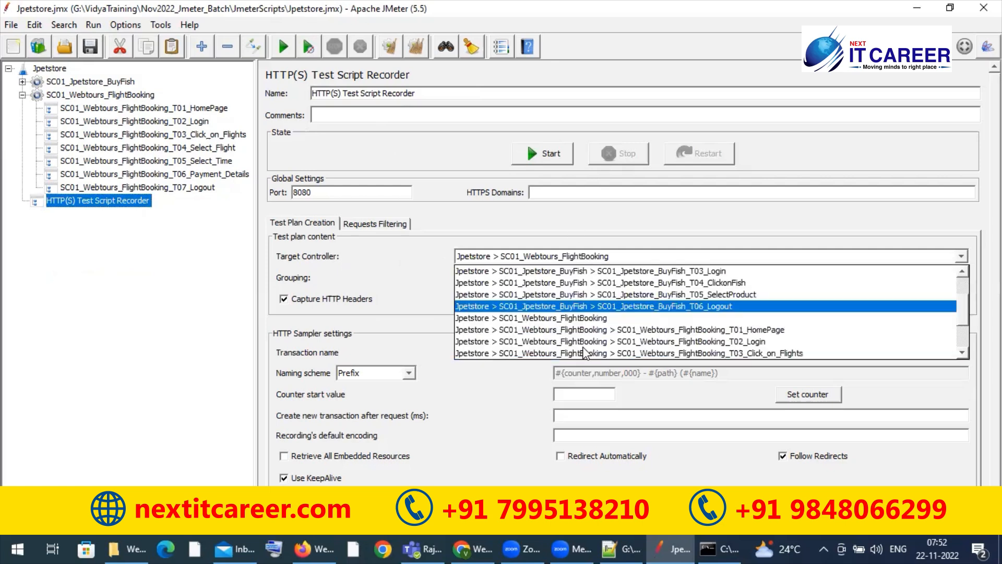
left_click(624, 335)
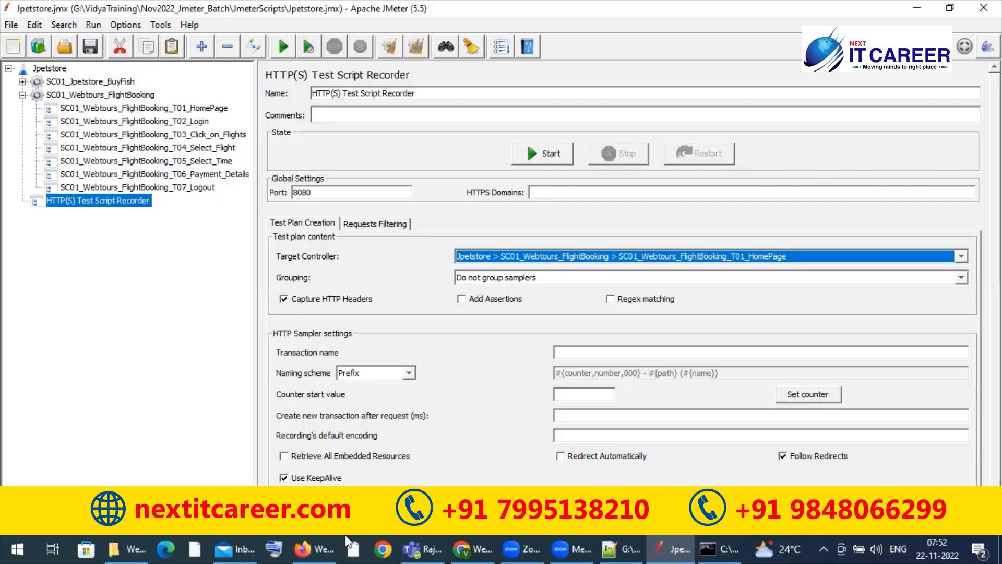
Step: Switch to Firefox, search its settings for proxy in a new tab and open the network connection settings
left_click(302, 546)
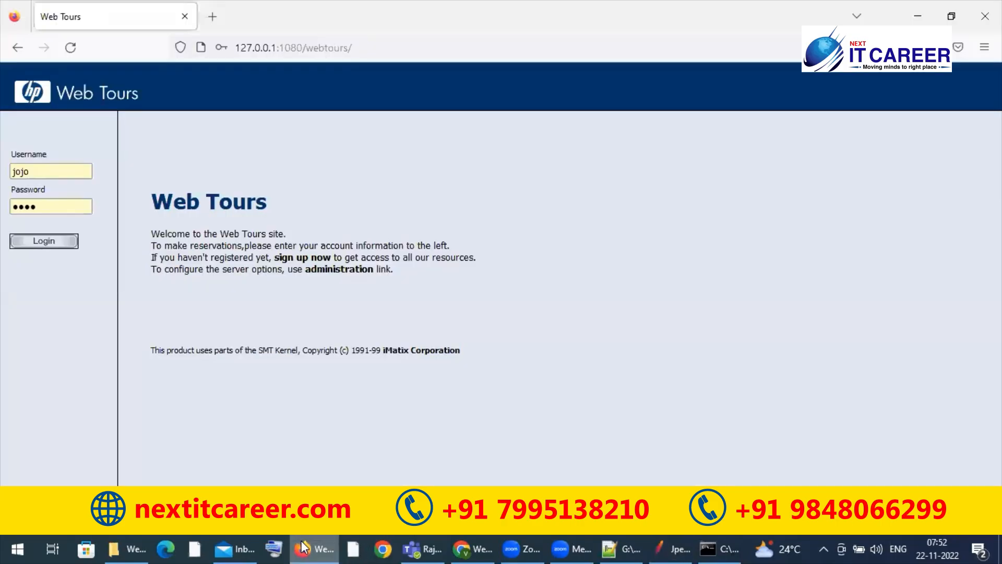
left_click(213, 17)
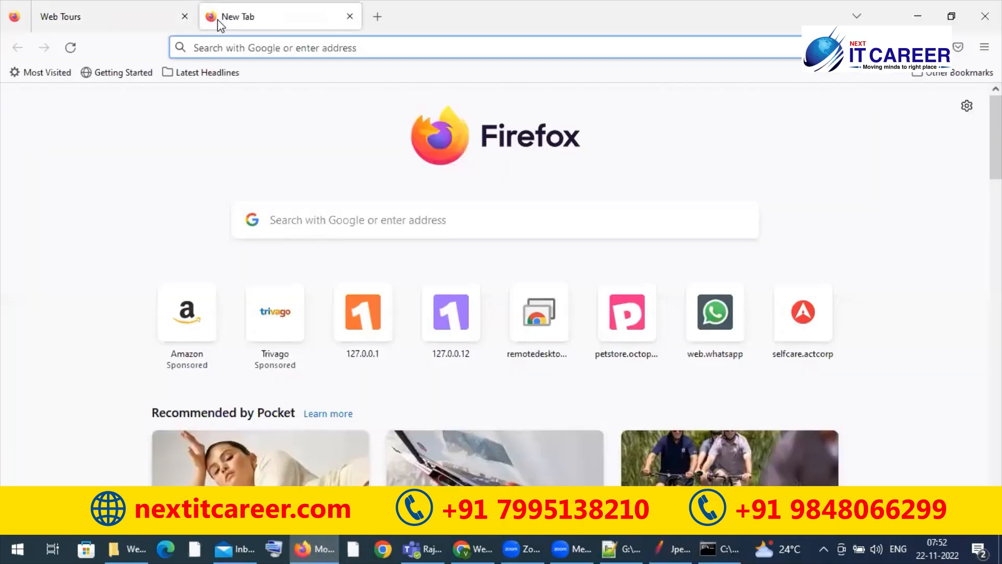
left_click(967, 106)
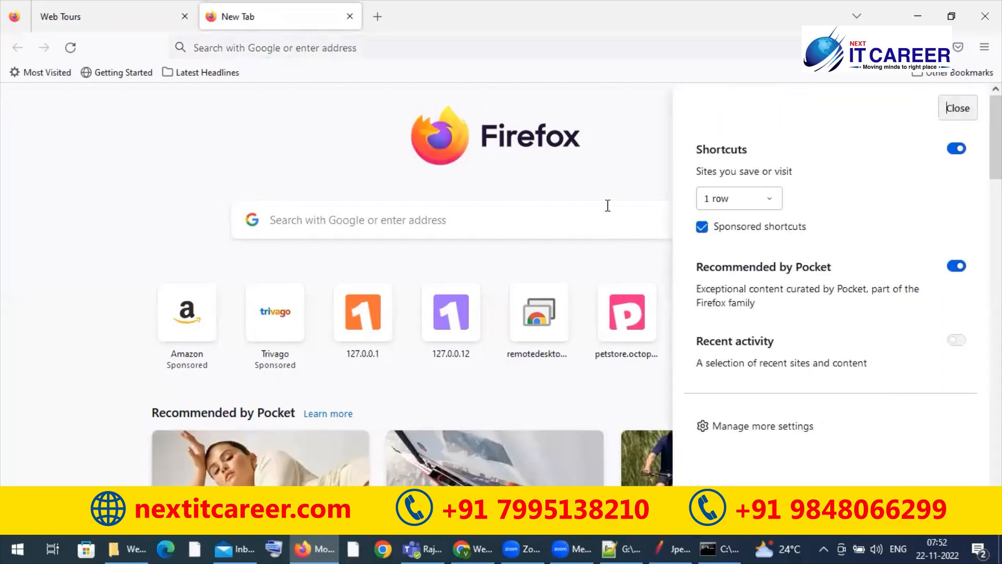
left_click(611, 182)
left_click(521, 46)
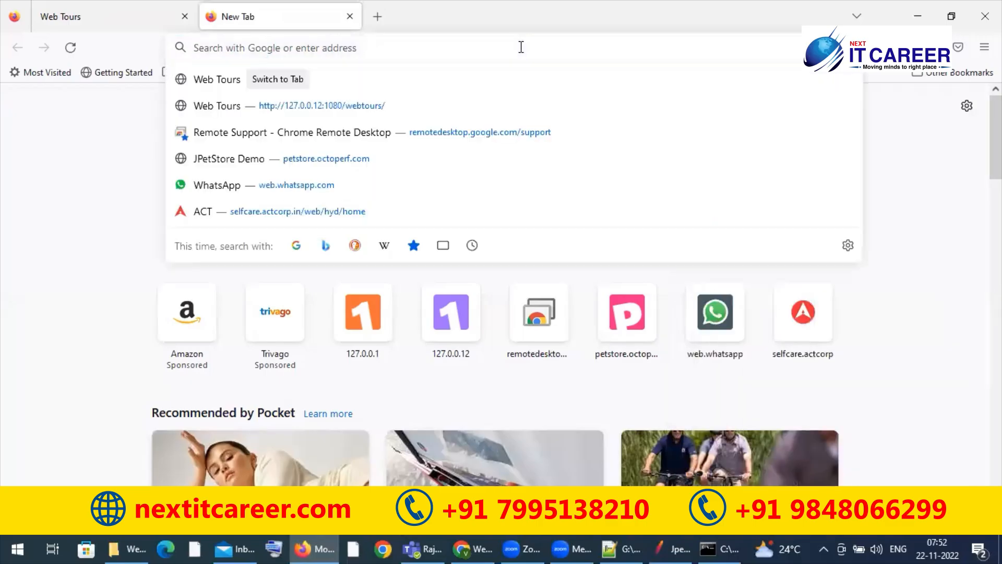
left_click(985, 47)
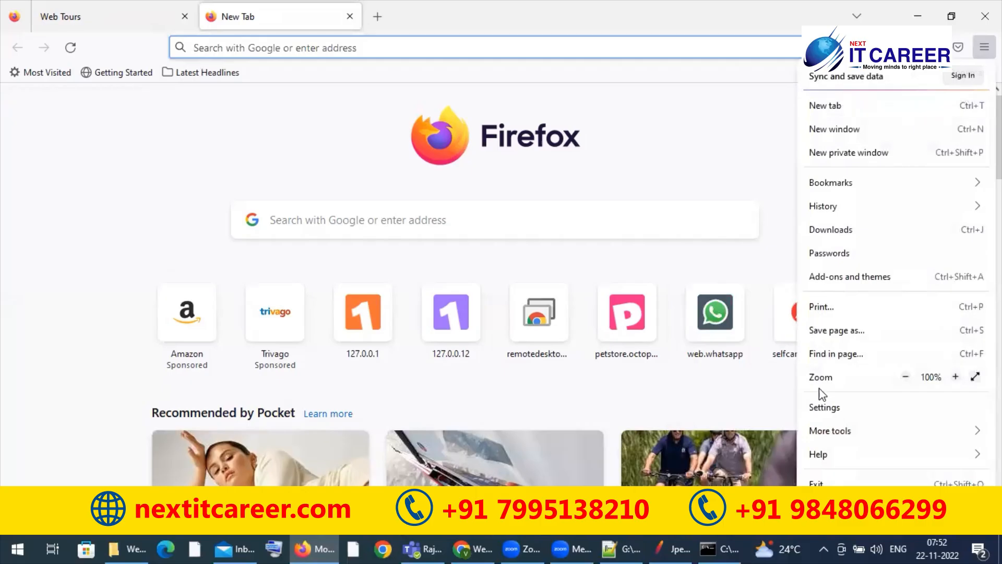
left_click(835, 406)
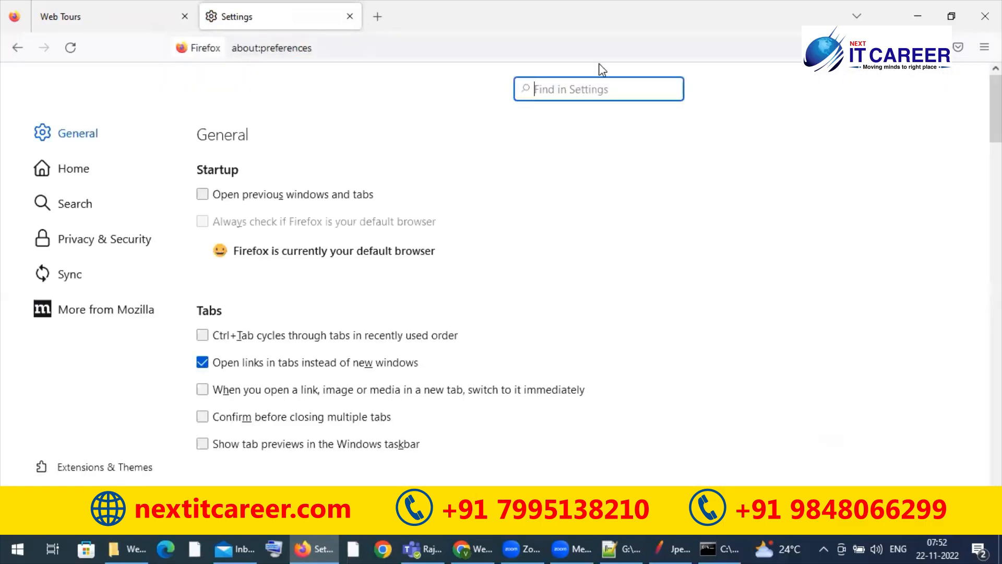
type("pro")
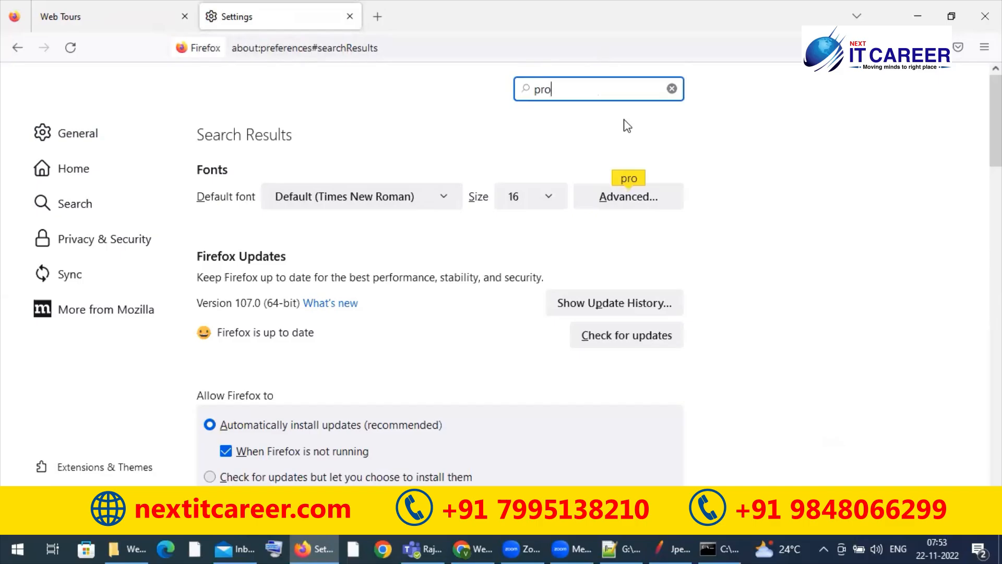
type("xy")
left_click(617, 198)
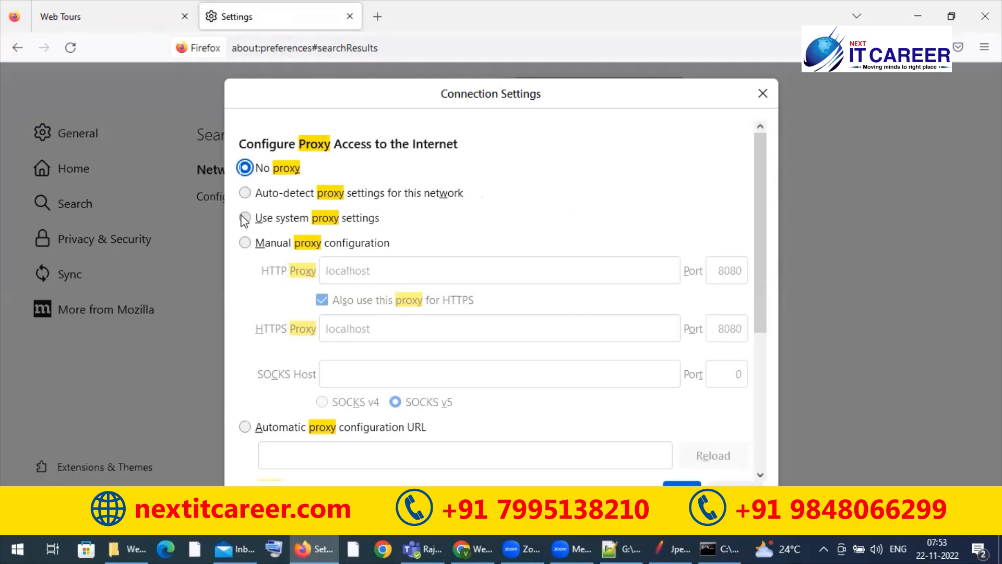
Step: Enable manual proxy configuration with localhost on port 8080, also used for HTTPS, and save the connection settings
left_click(244, 242)
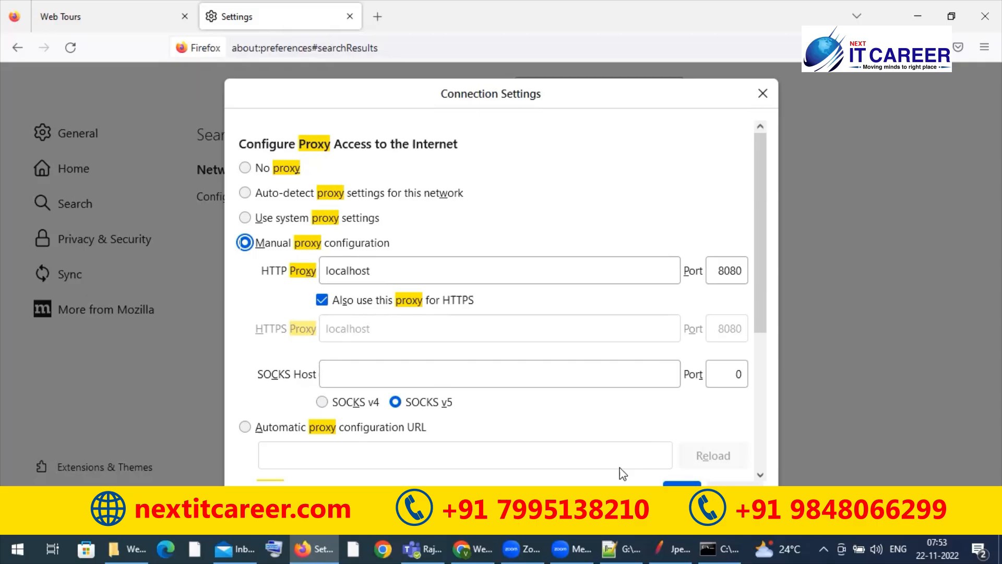
left_click(323, 300)
left_click(323, 301)
left_click(682, 492)
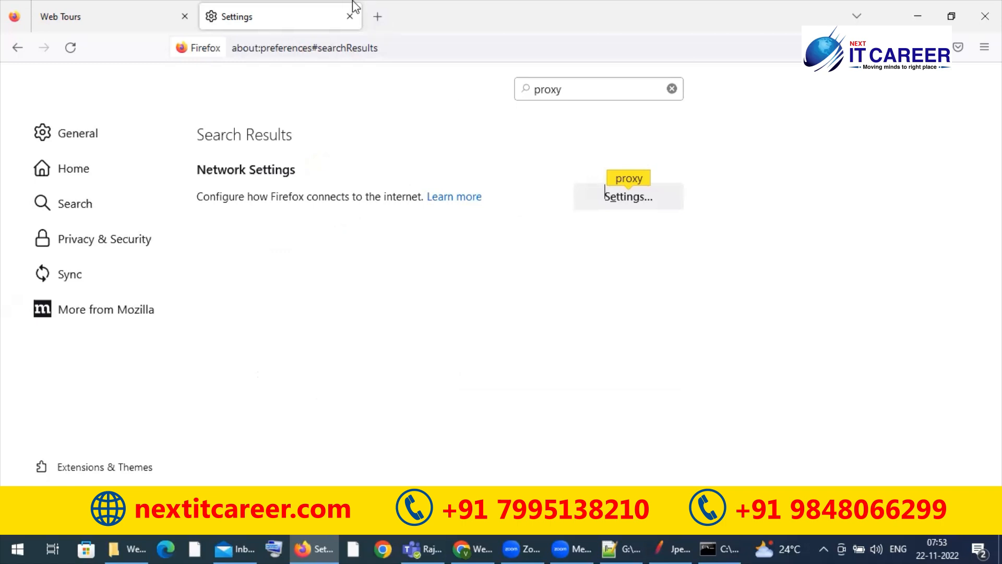
Step: Reopen the connection settings, turn off sharing the HTTP proxy with HTTPS and save with HTTPS proxy localhost on port 8080
left_click(648, 201)
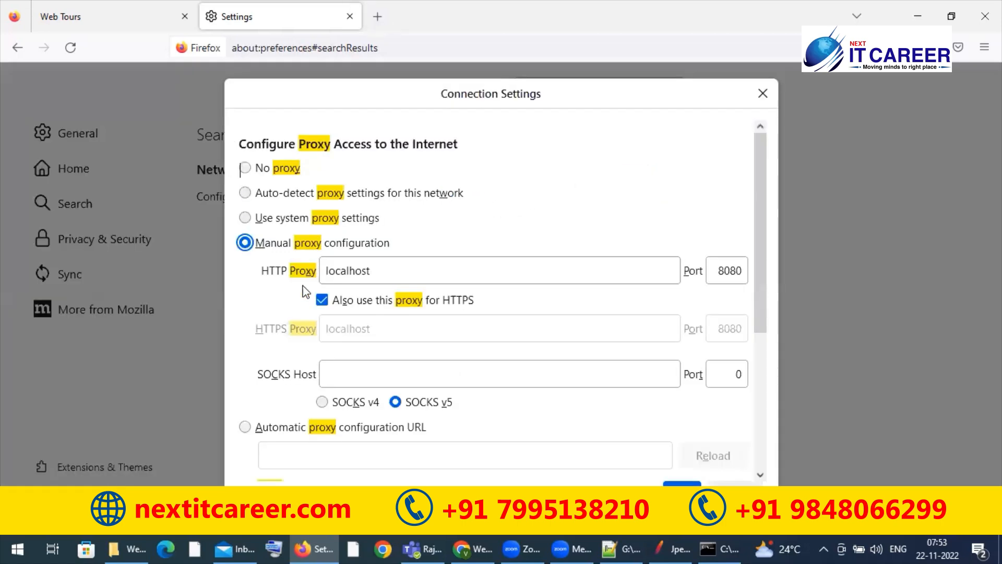
left_click(323, 302)
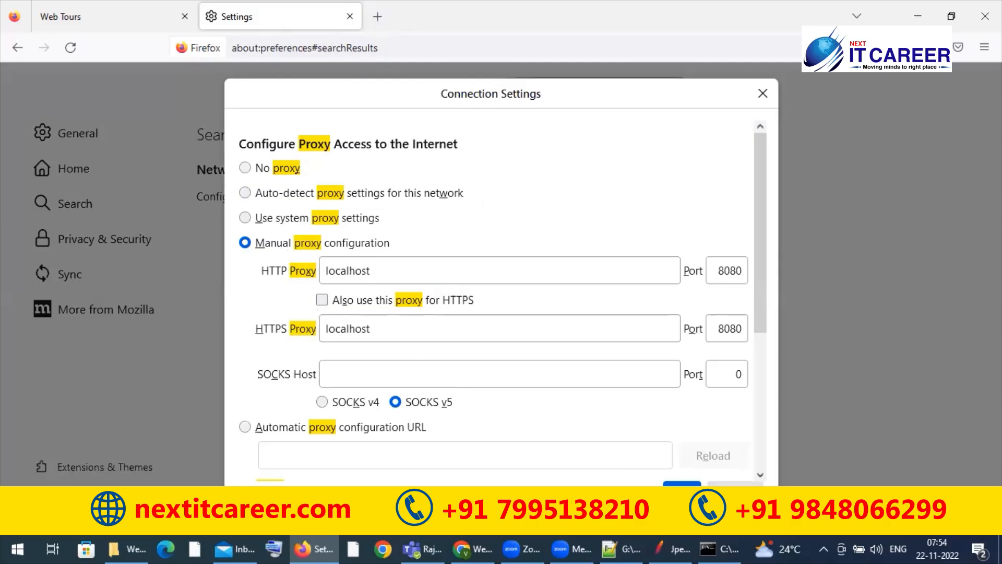
left_click(681, 483)
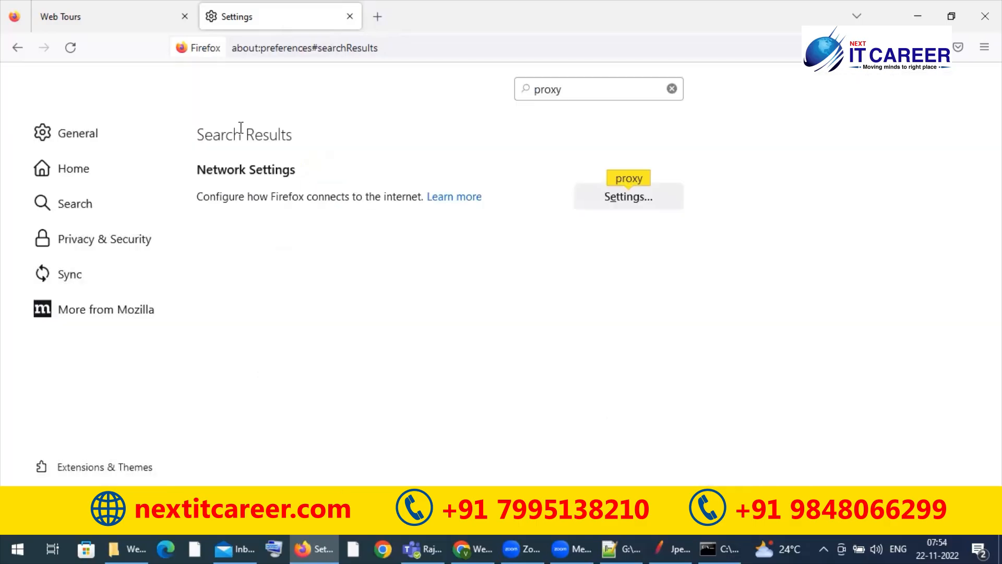
Step: Check the Web Tours address in Firefox, then start the Test Script Recorder in JMeter and acknowledge the root CA certificate notice
left_click(106, 22)
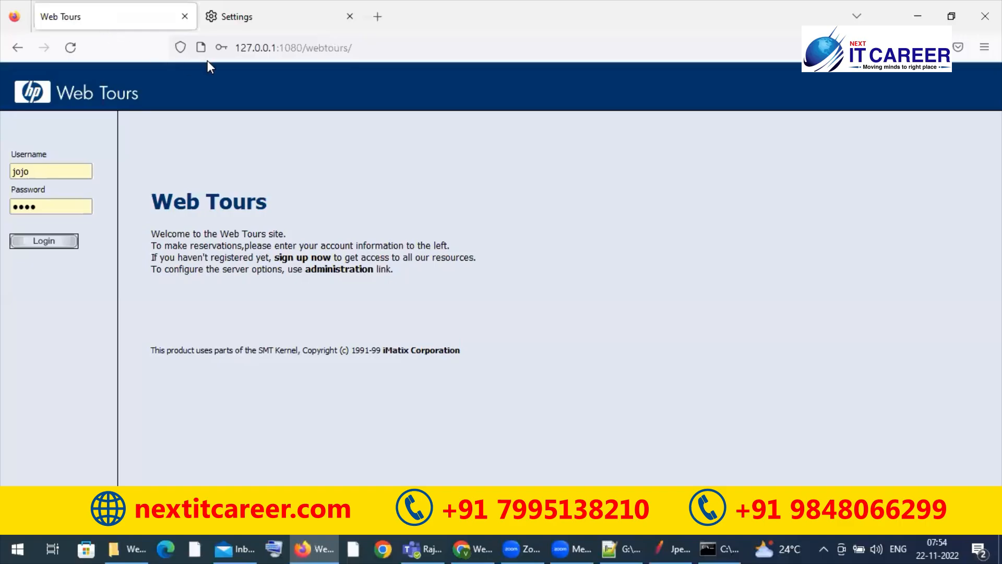
left_click(259, 47)
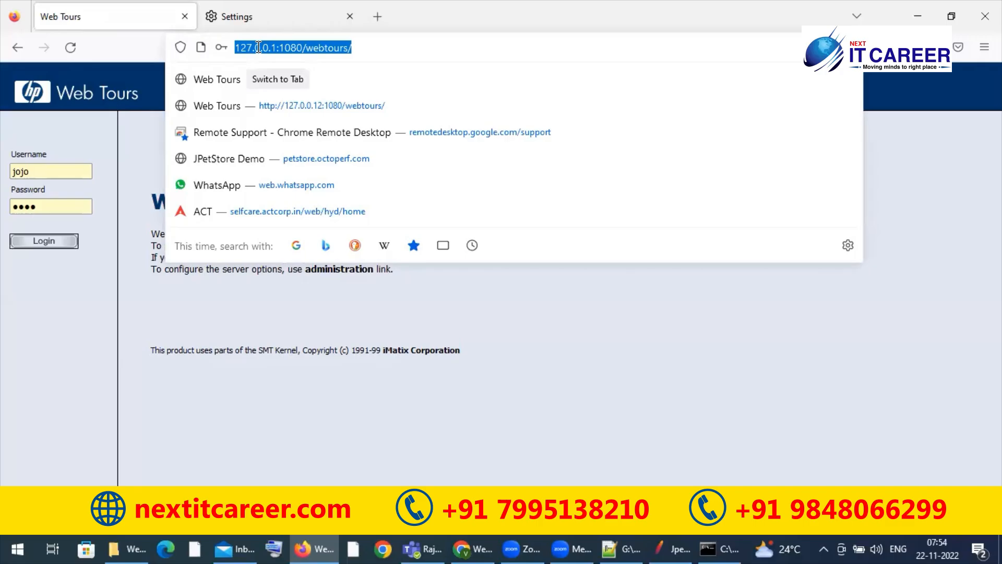
left_click(663, 543)
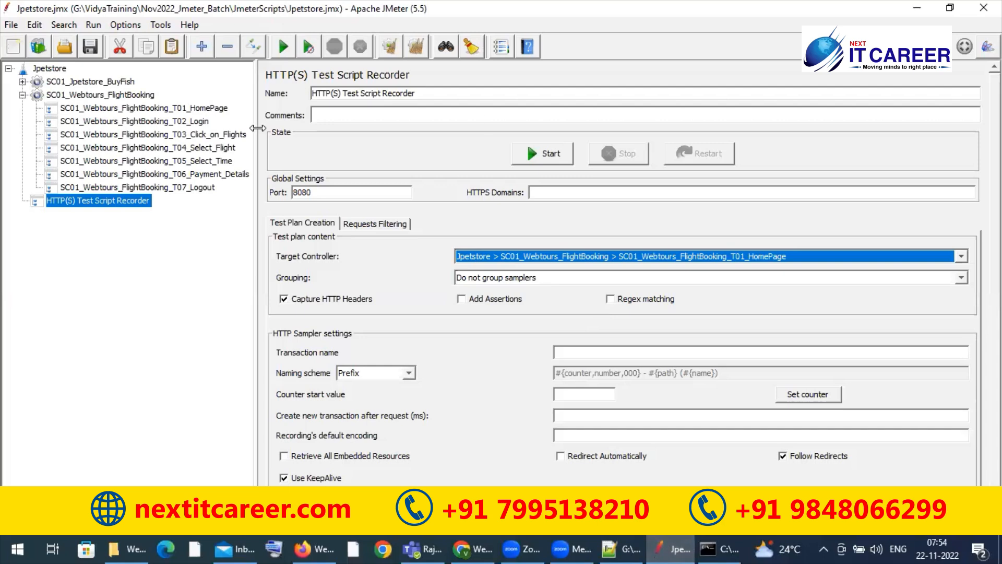
left_click(554, 152)
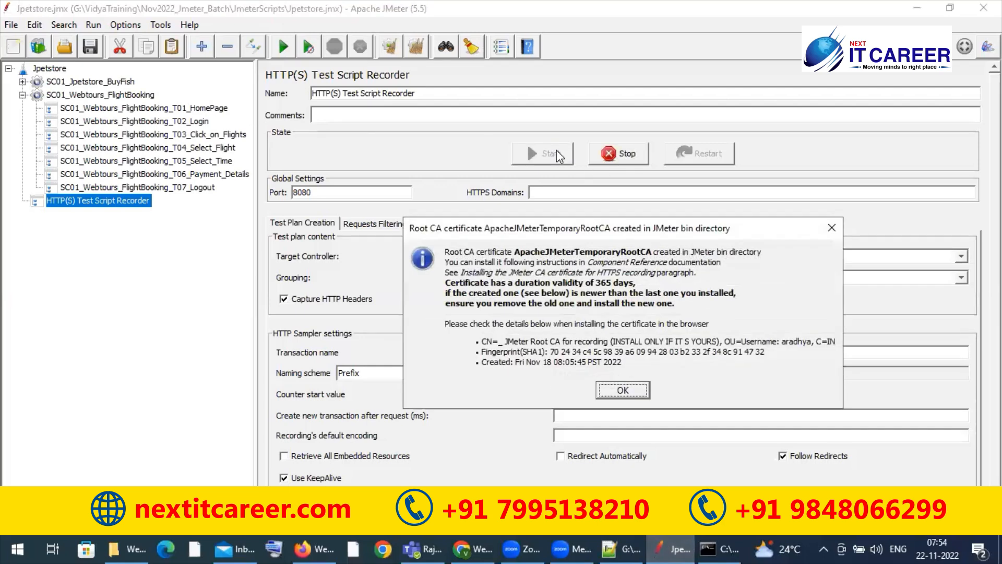
left_click(633, 394)
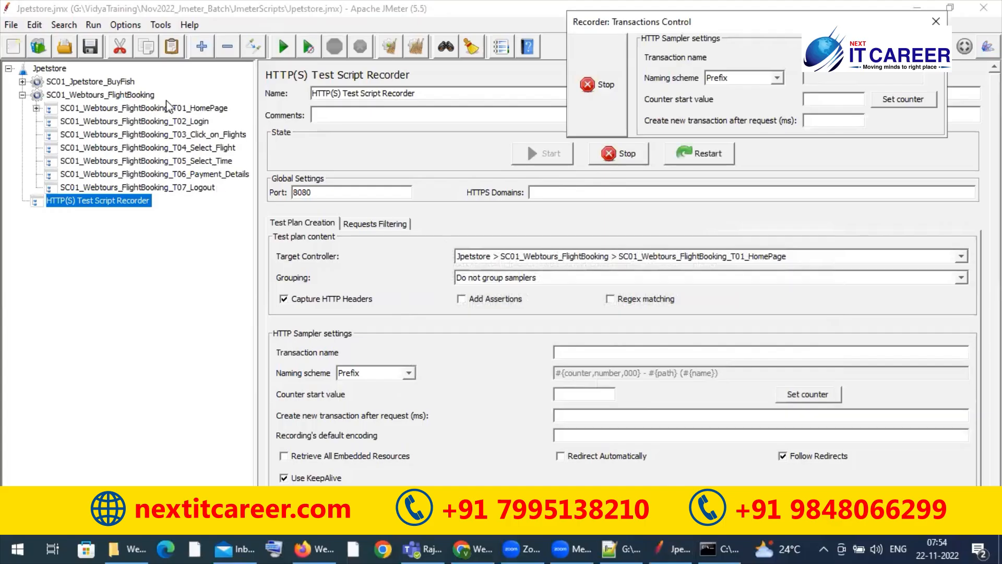
Step: Reload the Web Tours home page in Firefox while recording and return to JMeter
left_click(303, 549)
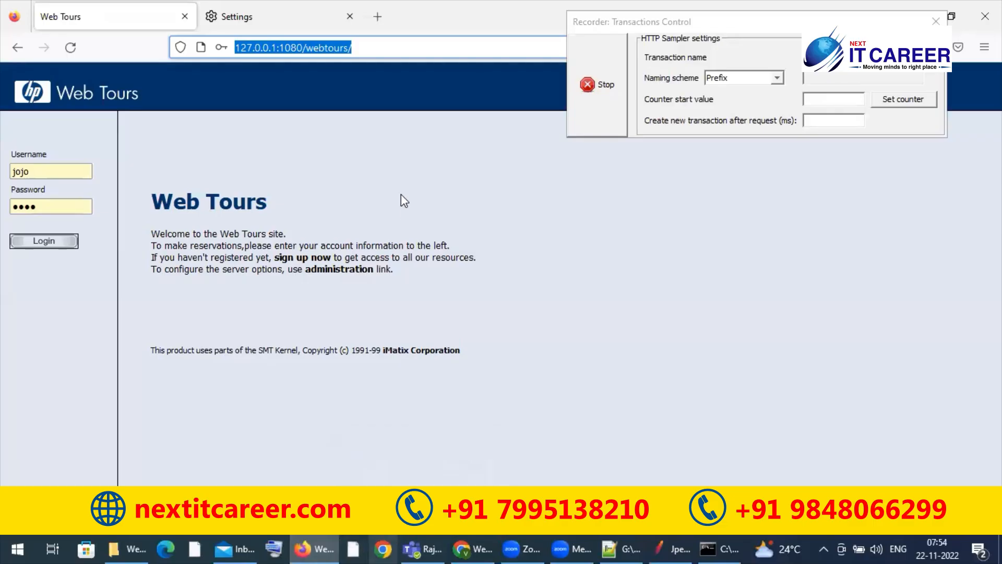
left_click(65, 46)
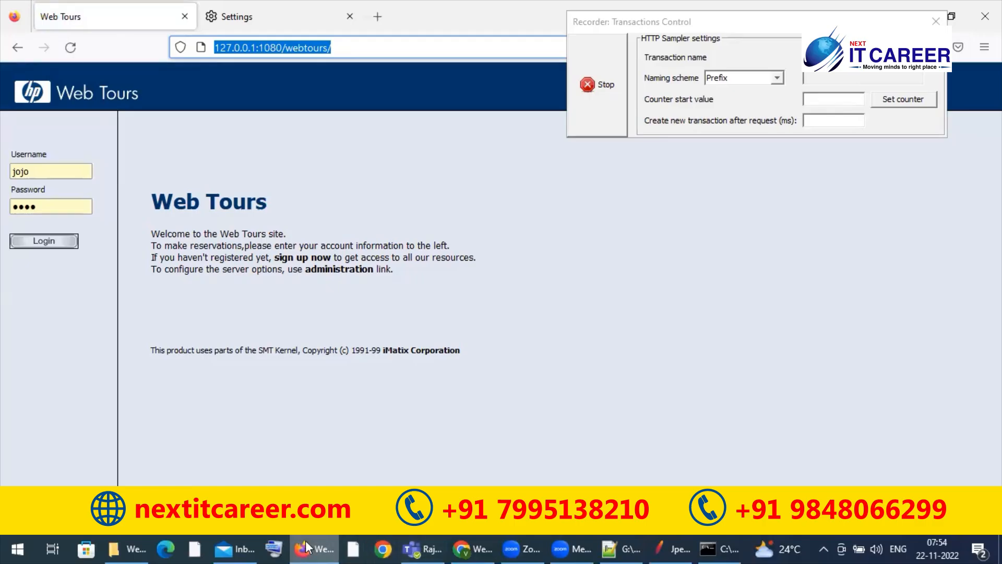
left_click(665, 546)
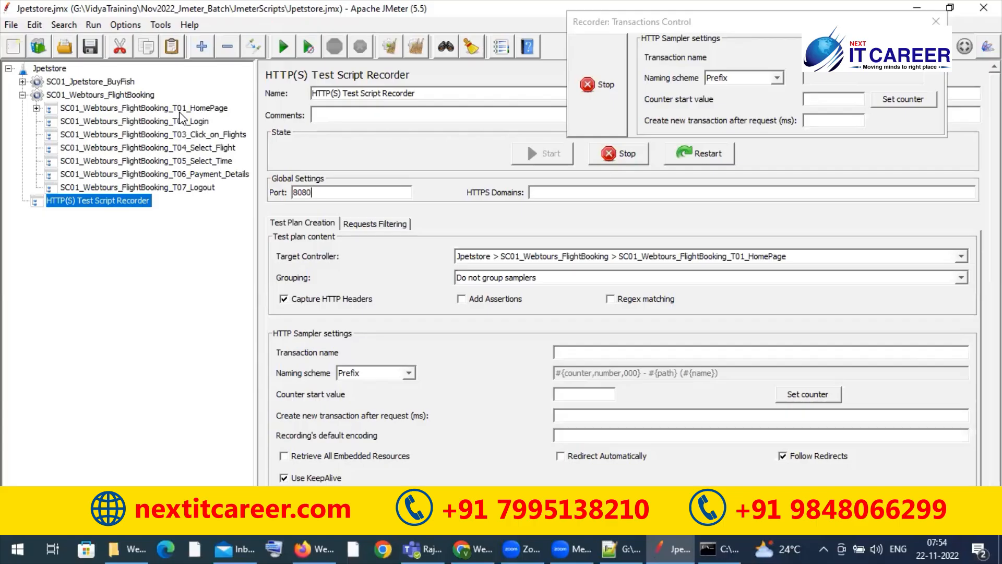
Step: Change the recorder's target controller to SC01_Webtours_FlightBooking_T02_Login and reopen the list of target controllers
left_click(627, 257)
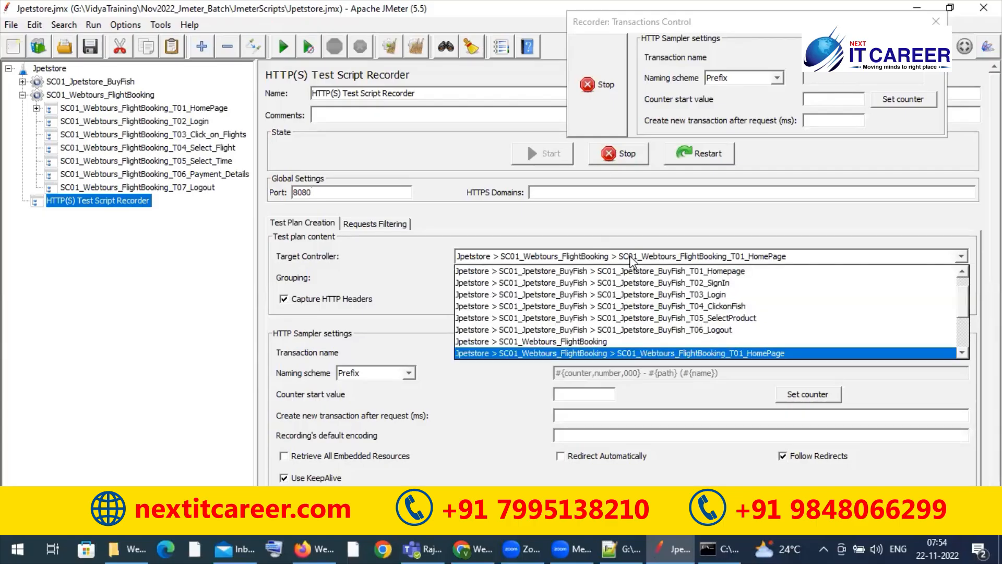
scroll(649, 325, "down", 2)
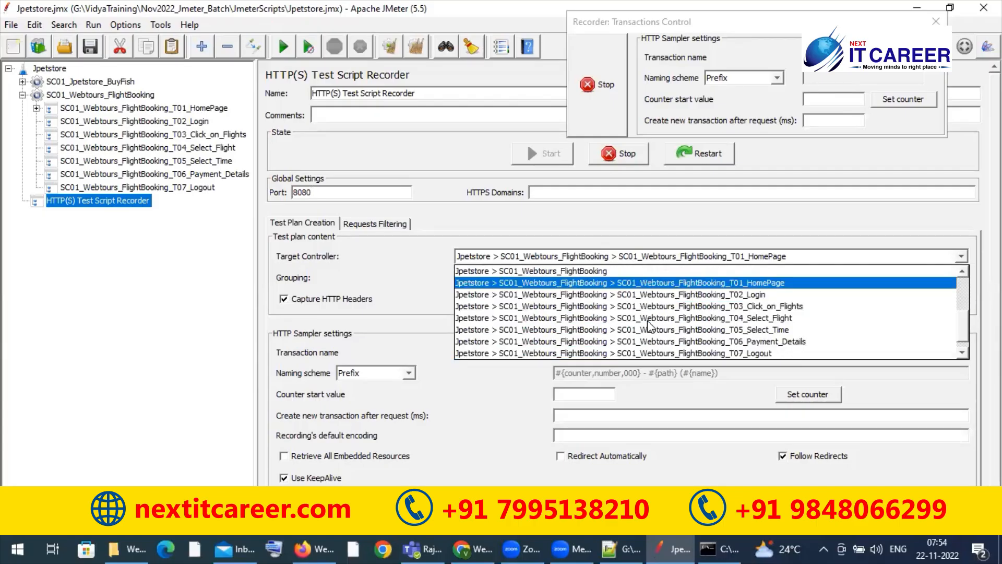
left_click(756, 295)
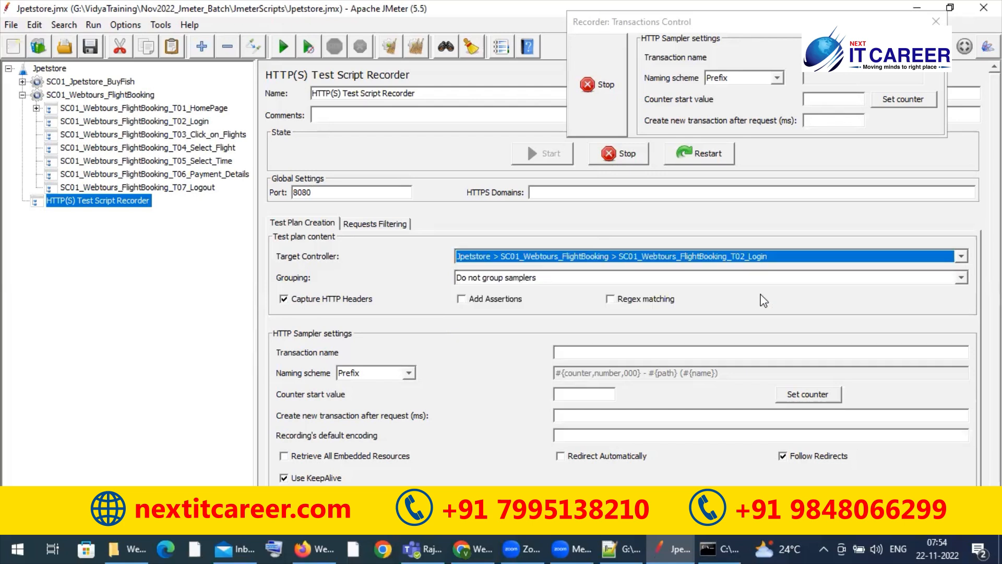
left_click(965, 256)
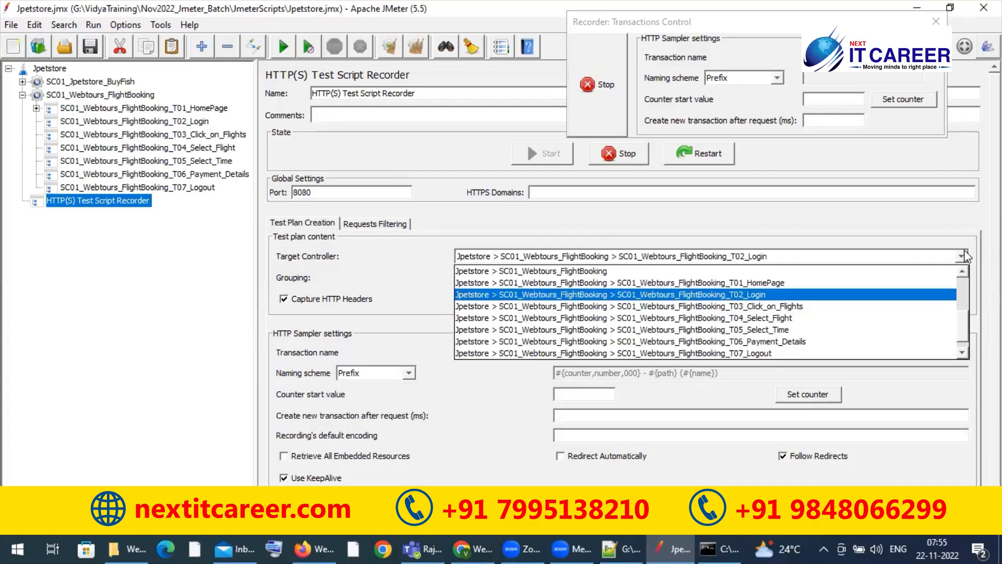
Step: Switch to Firefox, log in to Web Tours with the prefilled credentials while recording, and return to JMeter
left_click(965, 256)
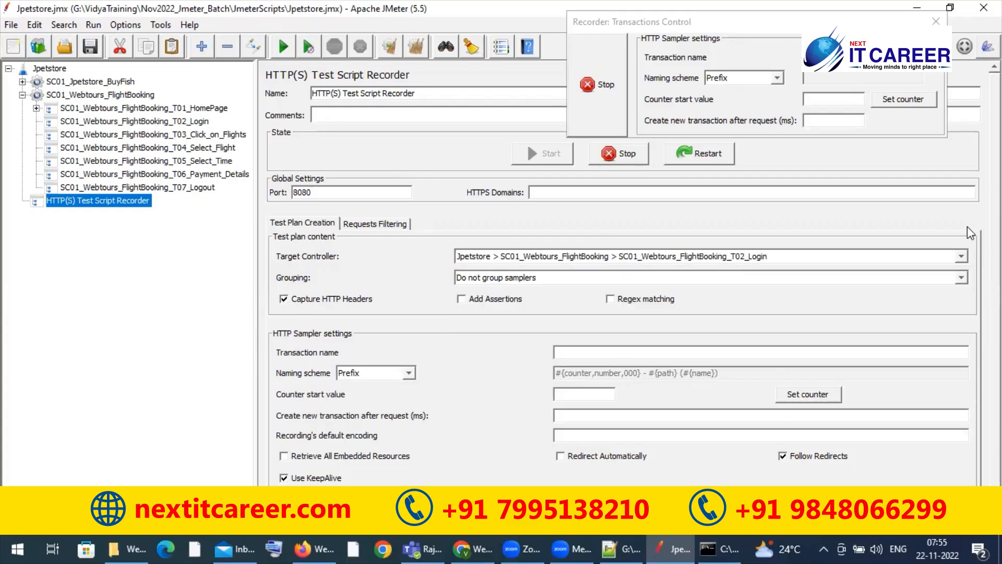
left_click(305, 547)
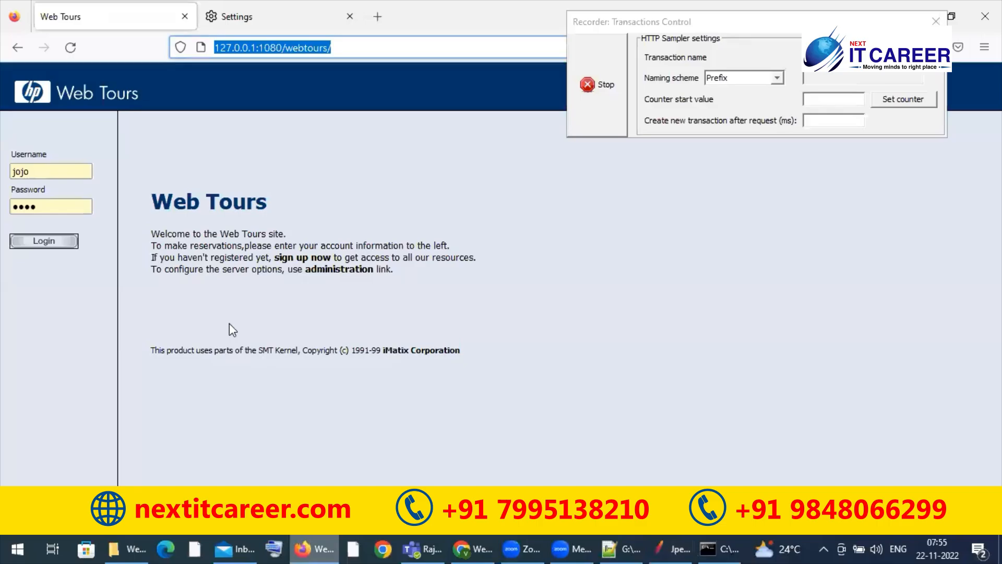
left_click(46, 246)
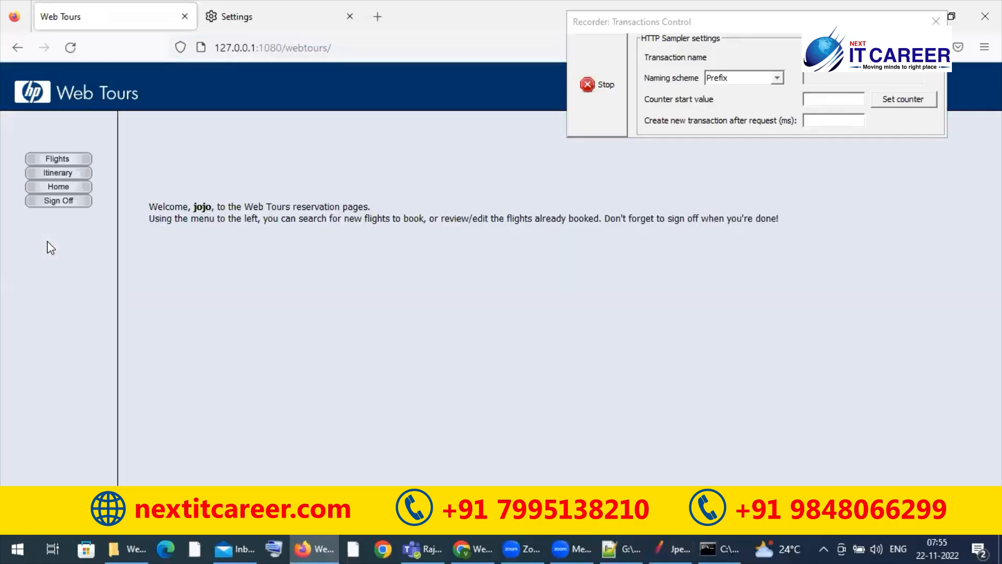
left_click(670, 548)
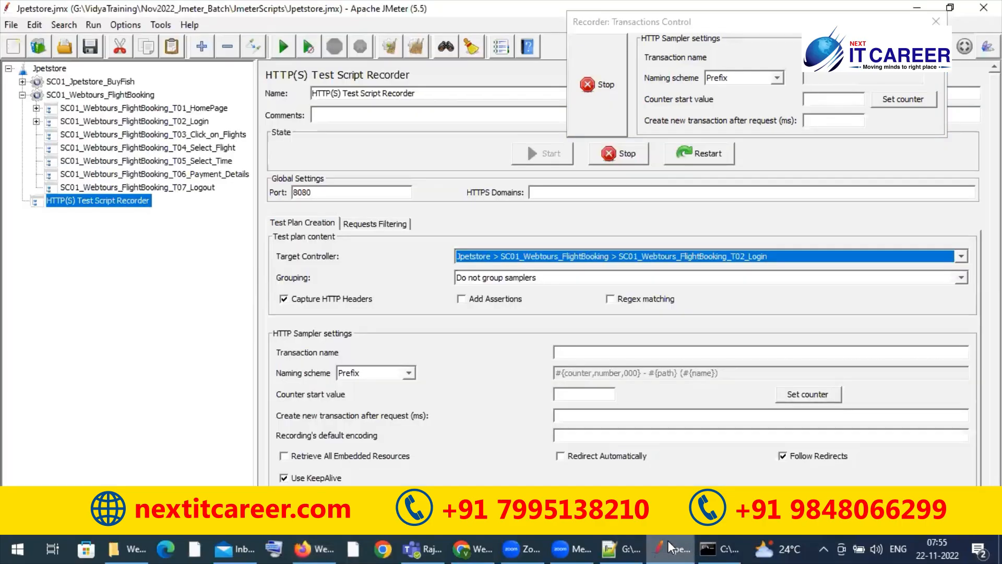
Step: Examine the requests recorded under the T01_HomePage and T02_Login controllers and check the remaining transaction controllers in the test plan tree
left_click(894, 257)
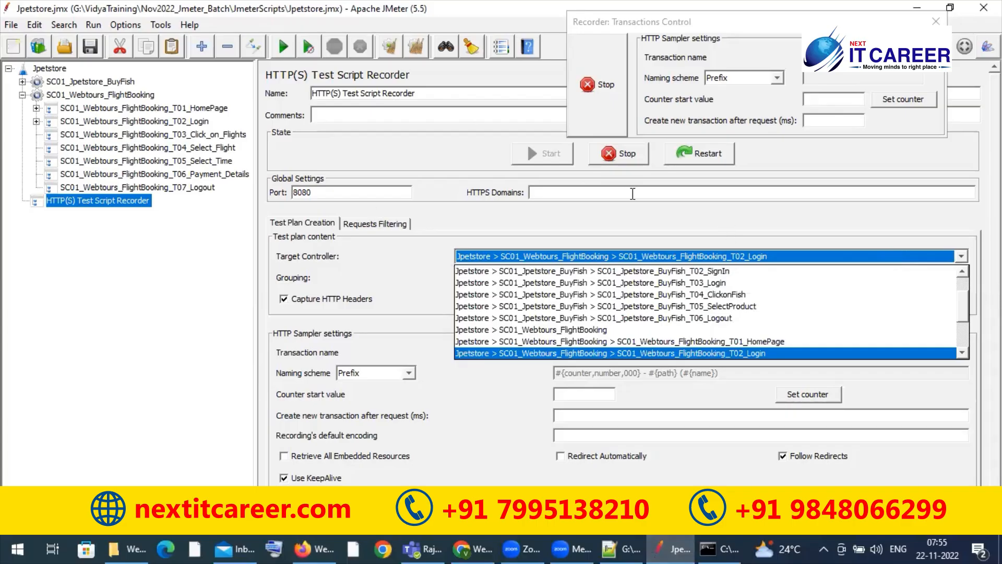
left_click(163, 127)
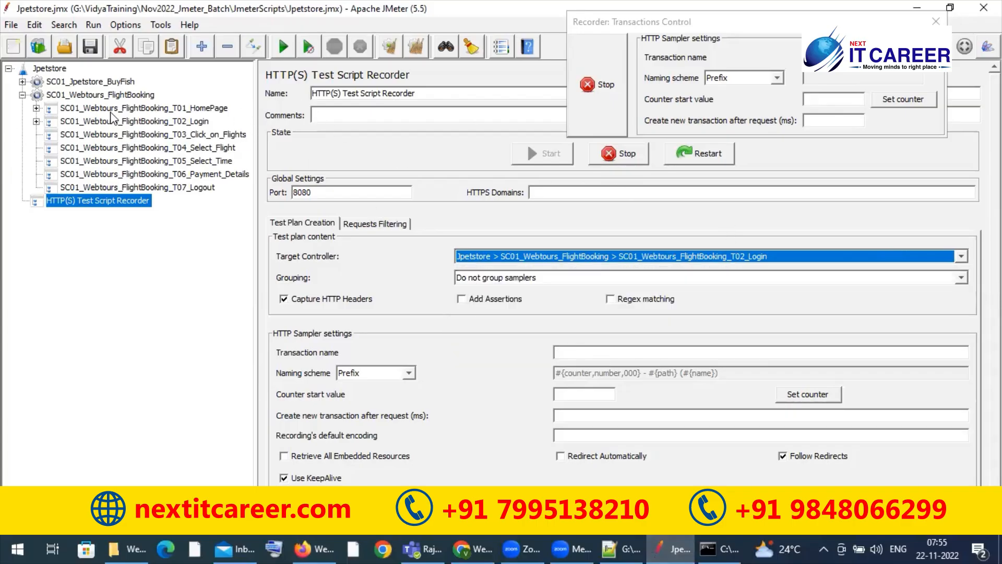
left_click(8, 140)
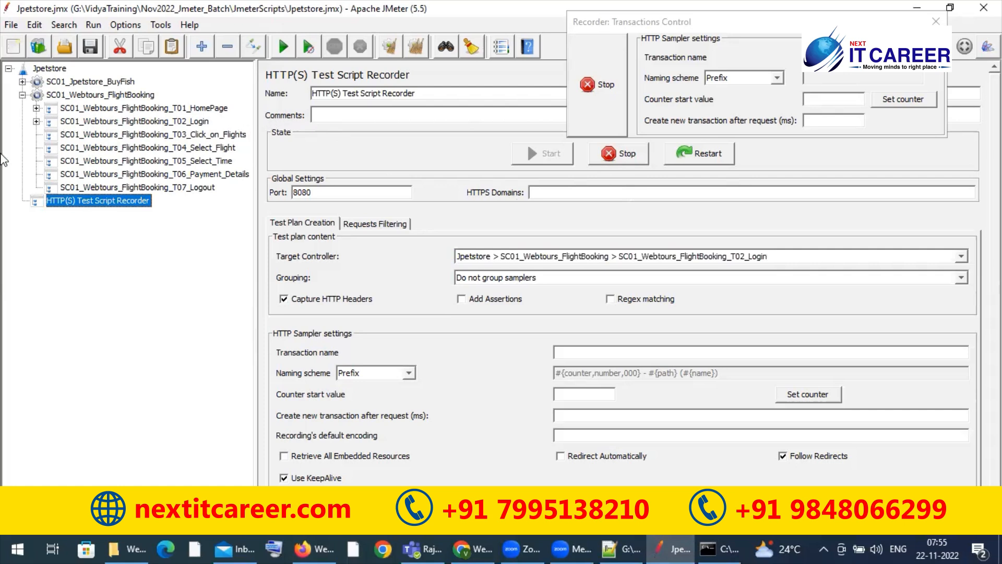
left_click(36, 121)
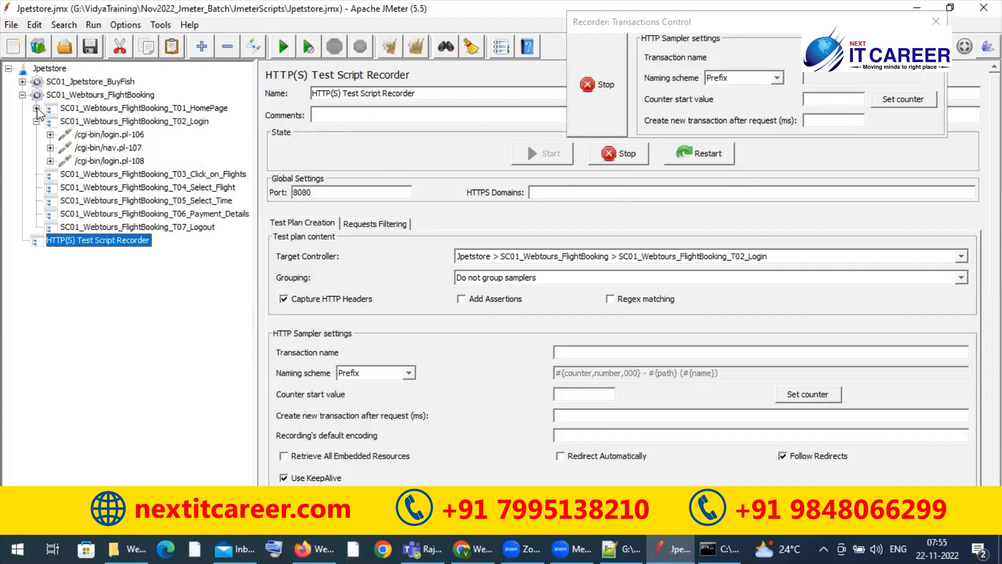
left_click(36, 108)
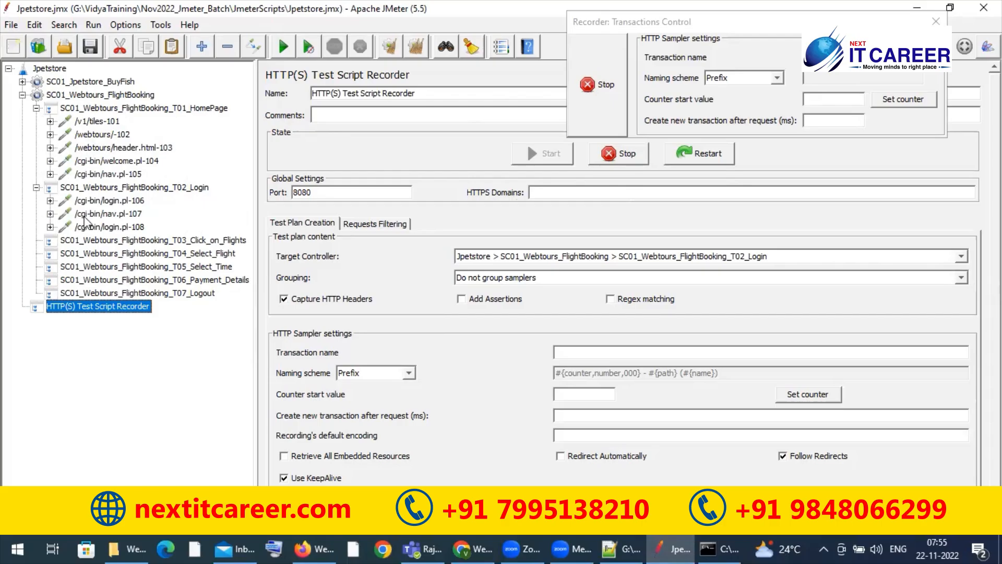
left_click(88, 239)
left_click(81, 254)
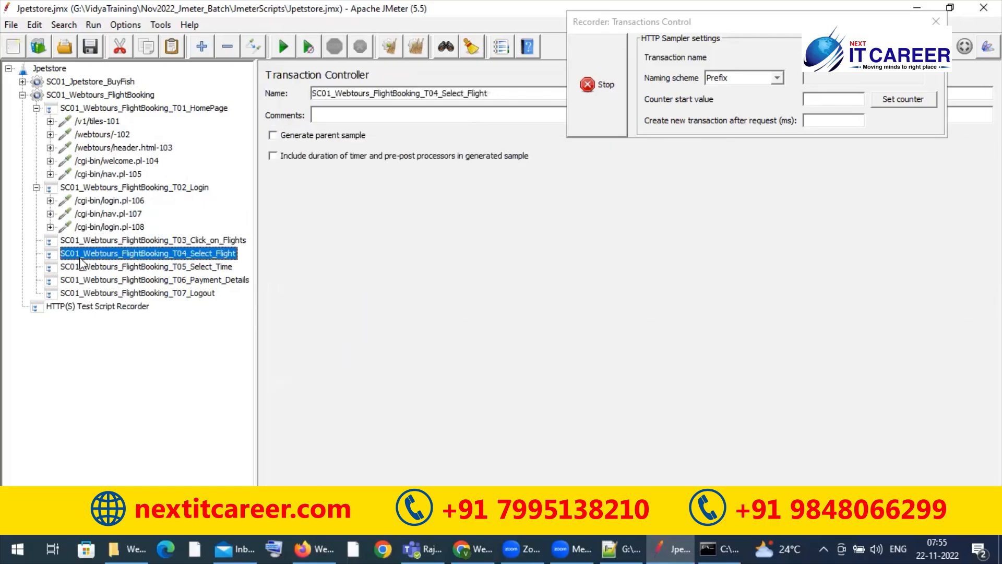
left_click(80, 267)
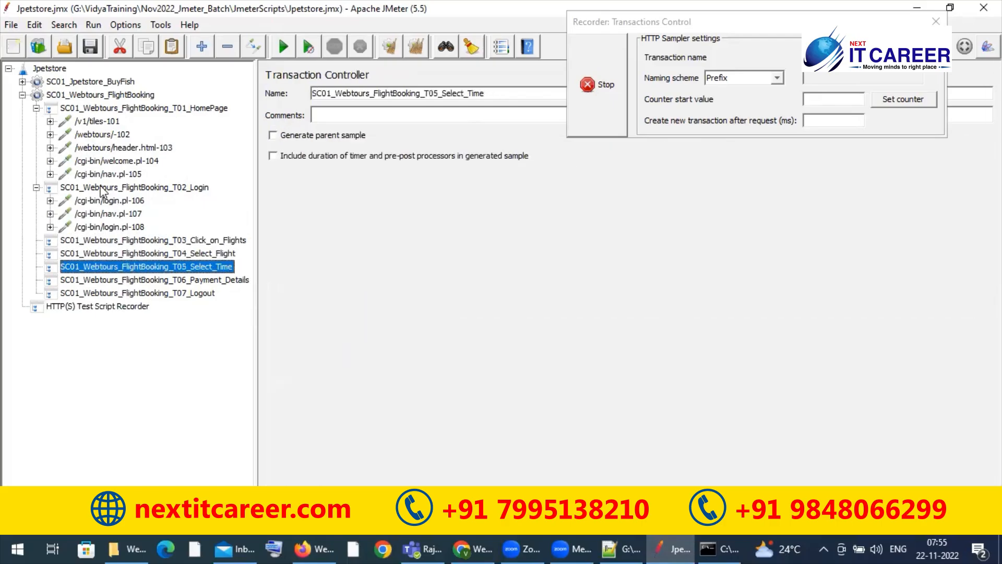
left_click(134, 109)
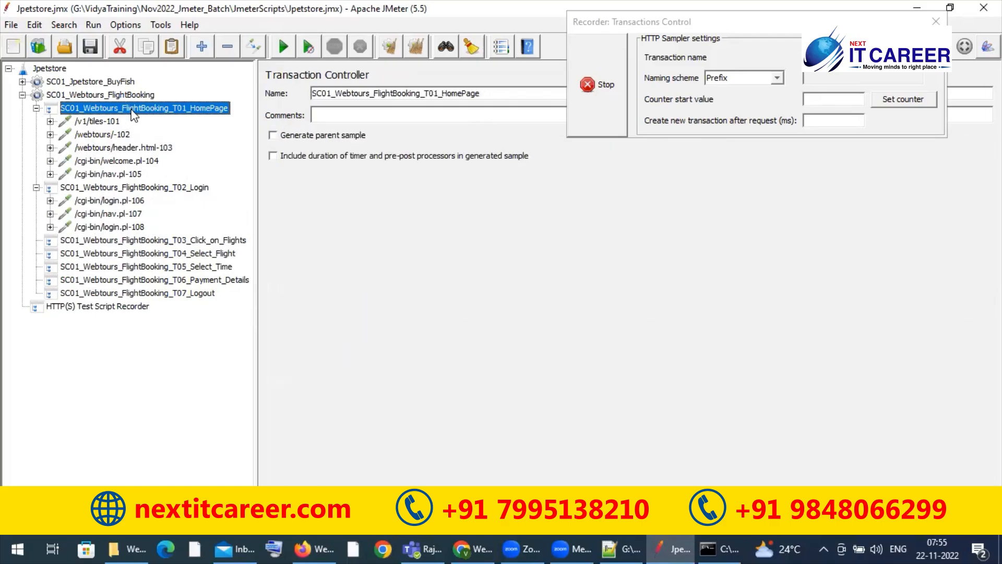
left_click(36, 108)
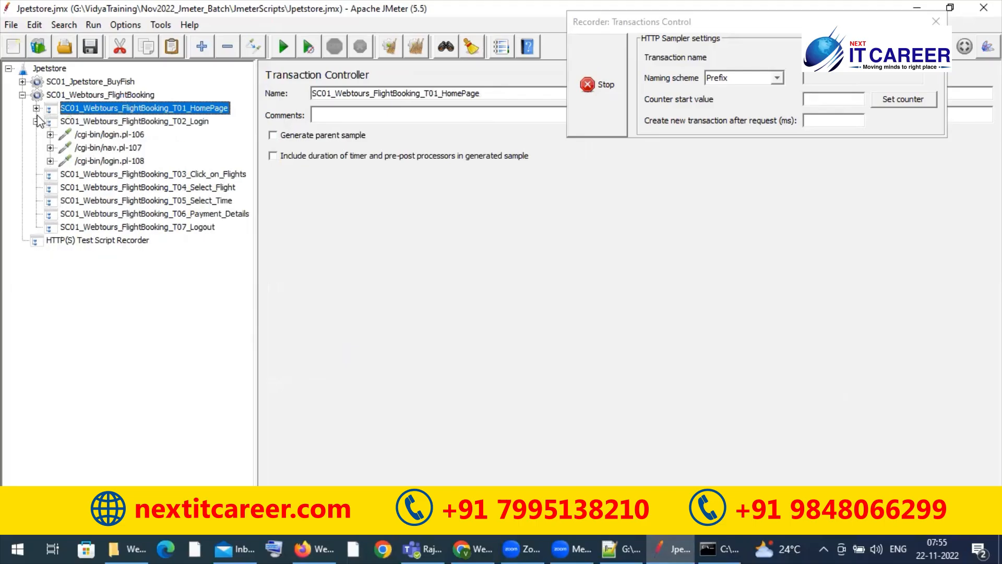
left_click(37, 121)
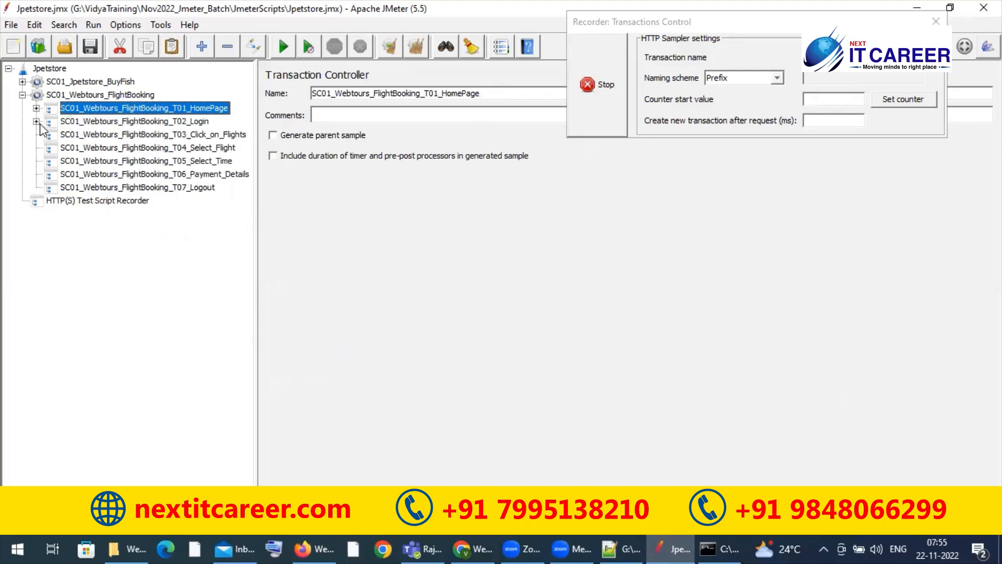
Step: Set the HTTP(S) Test Script Recorder's target controller to SC01_Webtours_FlightBooking_T03_Click_on_Flights
left_click(111, 202)
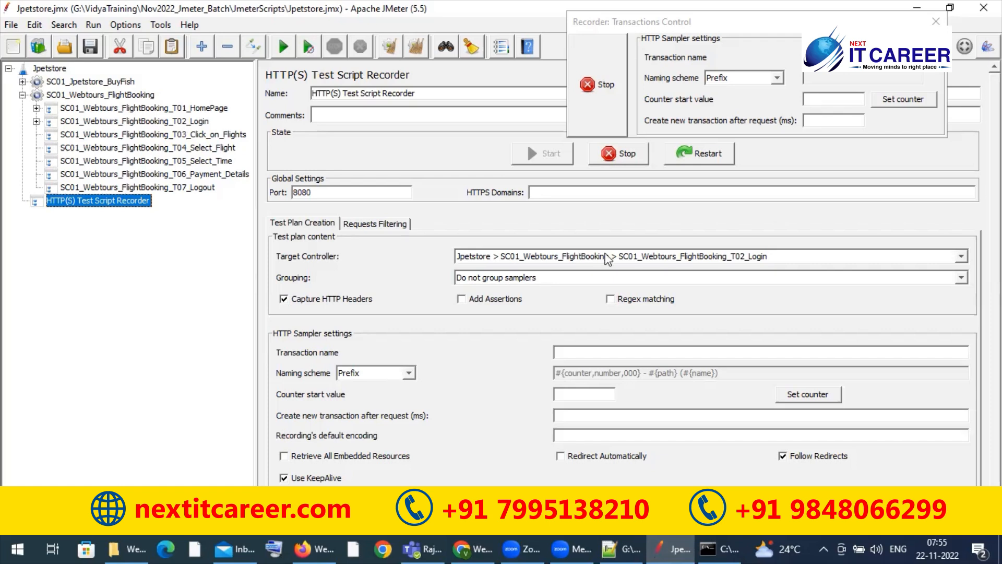
left_click(963, 256)
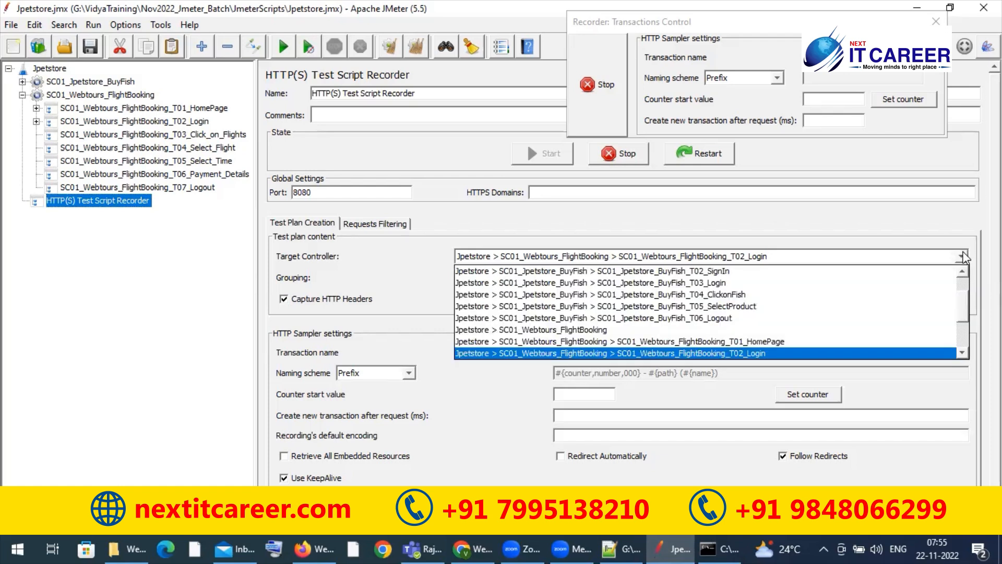
scroll(856, 329, "down", 1)
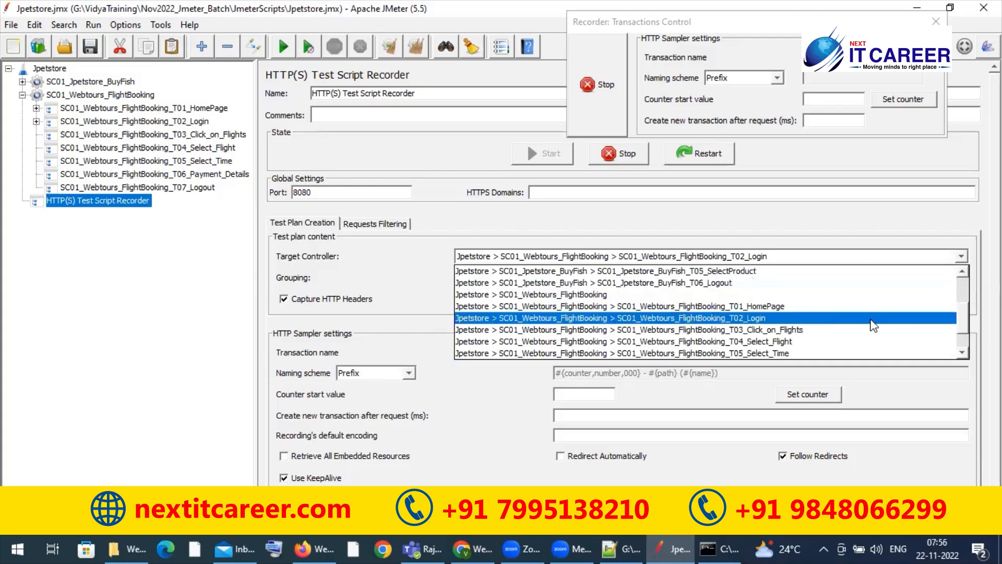
left_click(832, 339)
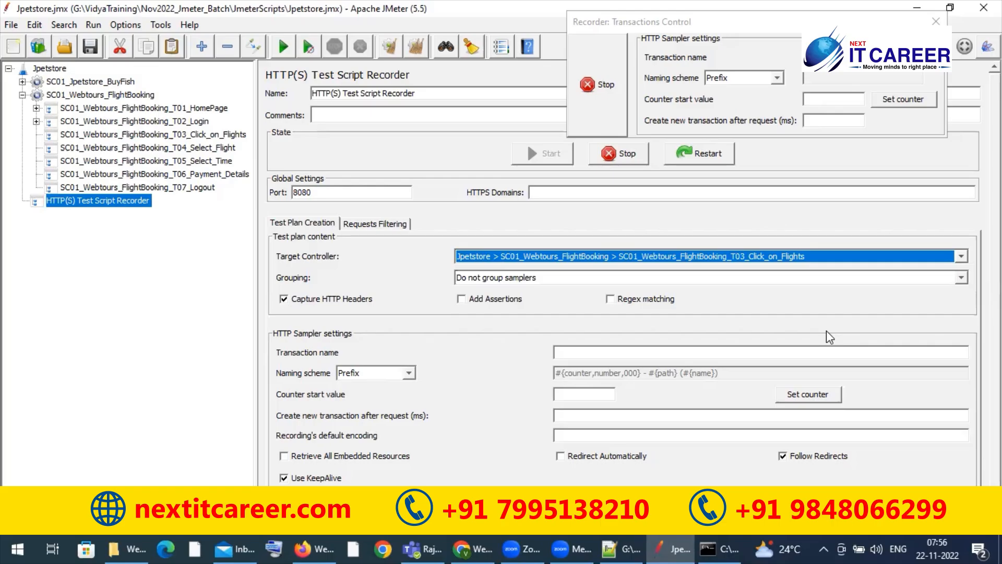
Step: Switch to Firefox, open the Web Tours Flights page while recording, and return to JMeter
left_click(308, 548)
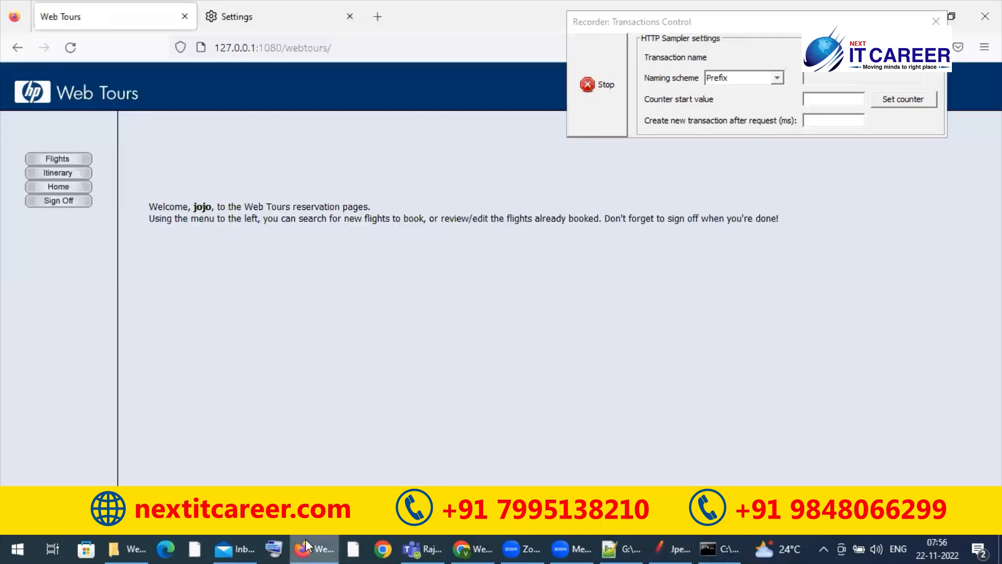
left_click(57, 163)
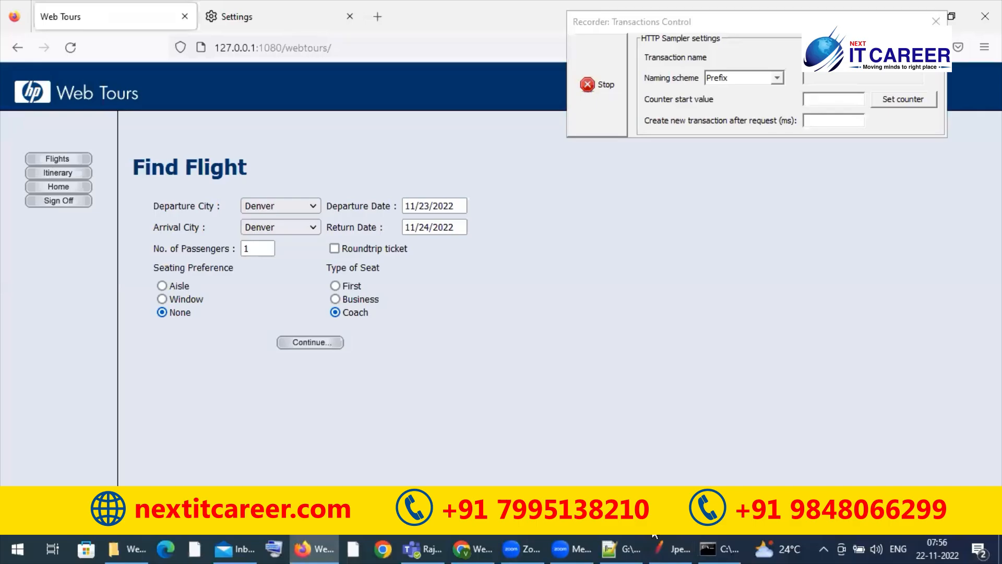
left_click(659, 546)
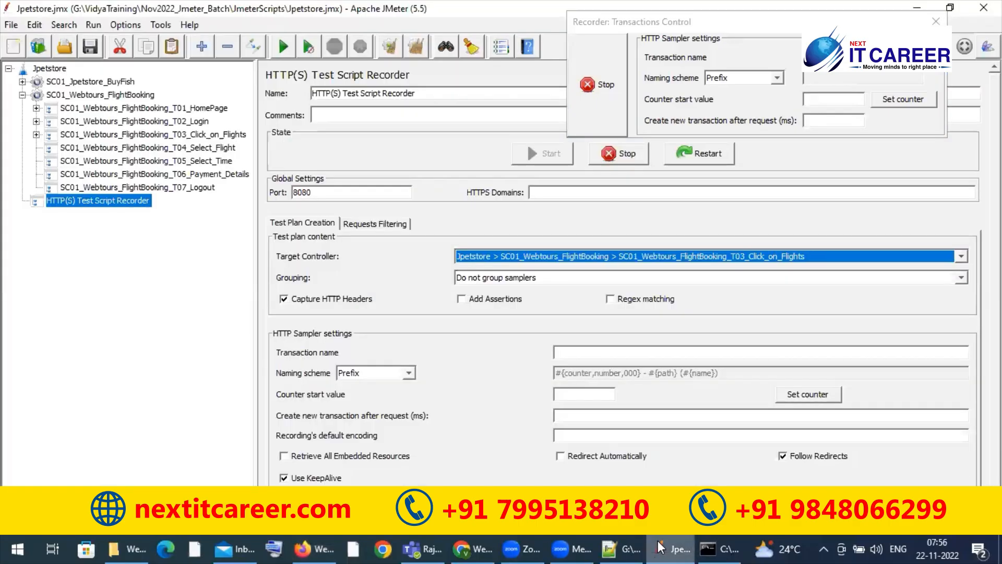
Step: Change the recorder's target controller to SC01_Webtours_FlightBooking_T04_Select_Flight
left_click(962, 256)
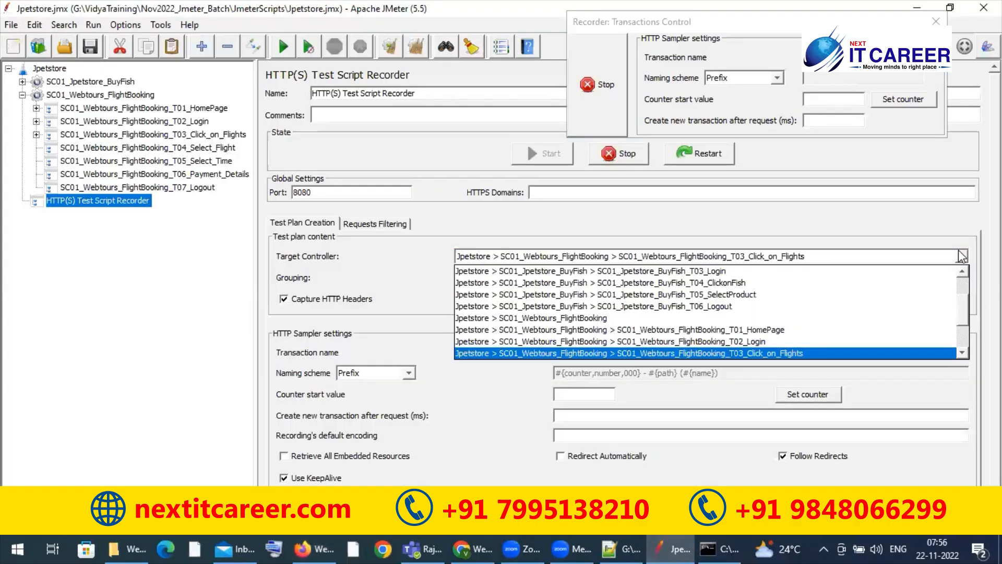
left_click(962, 348)
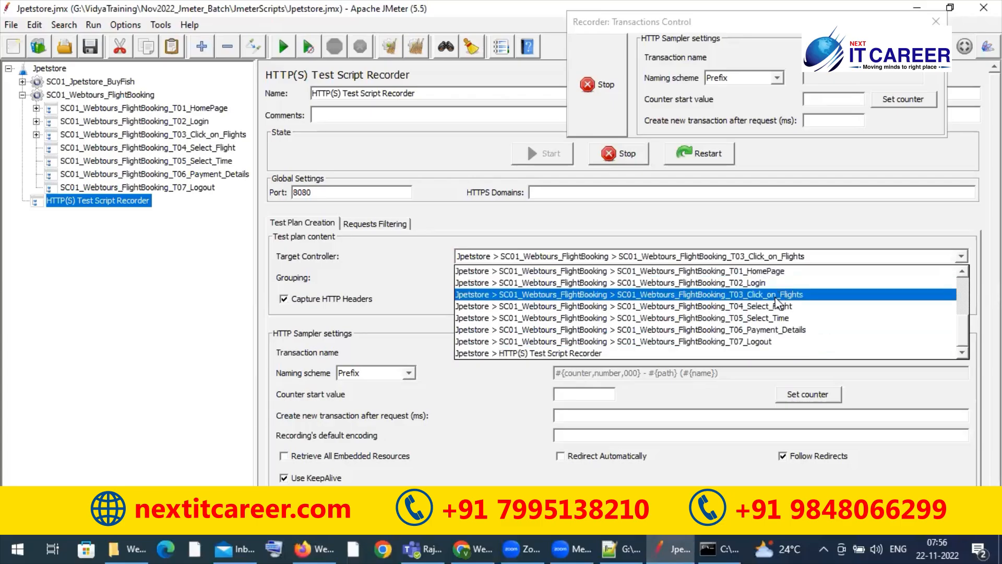
left_click(774, 306)
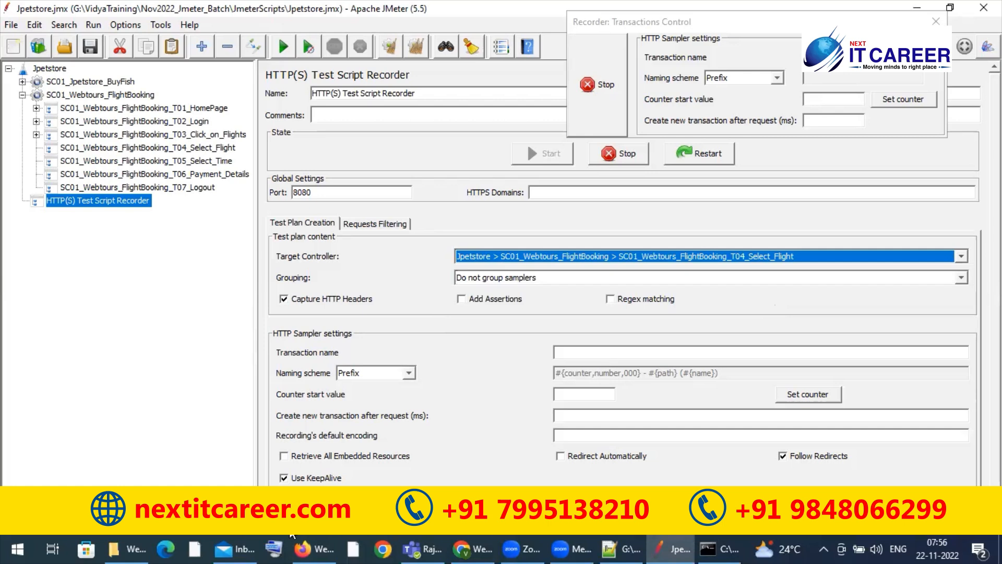
Step: In Firefox, set the arrival city to Frankfurt, submit the flight search from Denver while recording, and return to JMeter
left_click(303, 548)
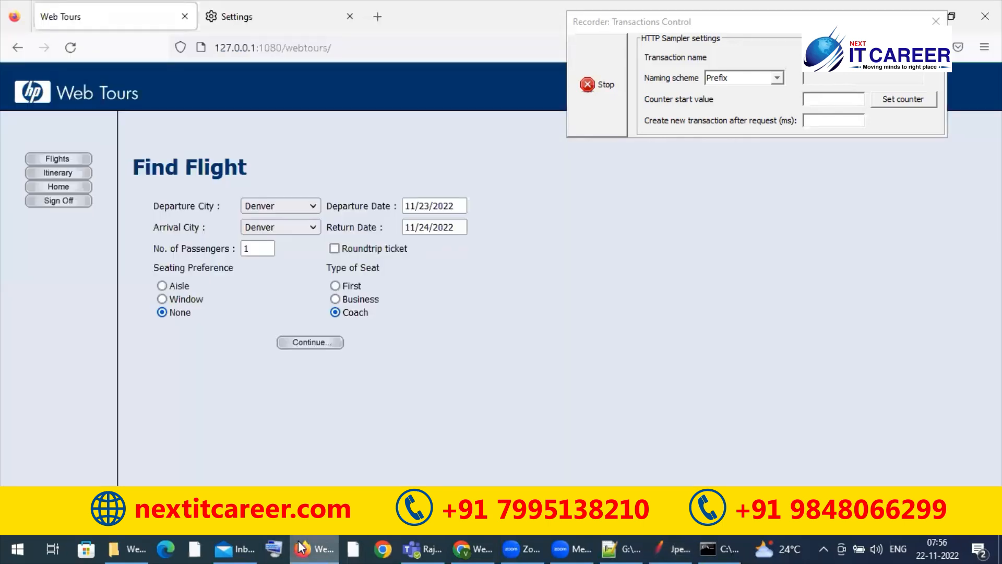
left_click(313, 228)
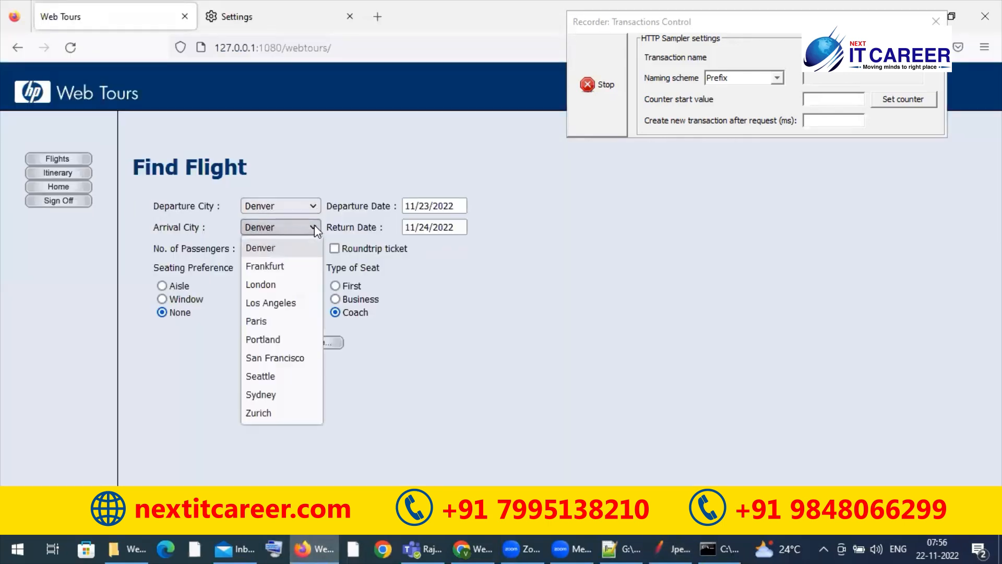
left_click(281, 267)
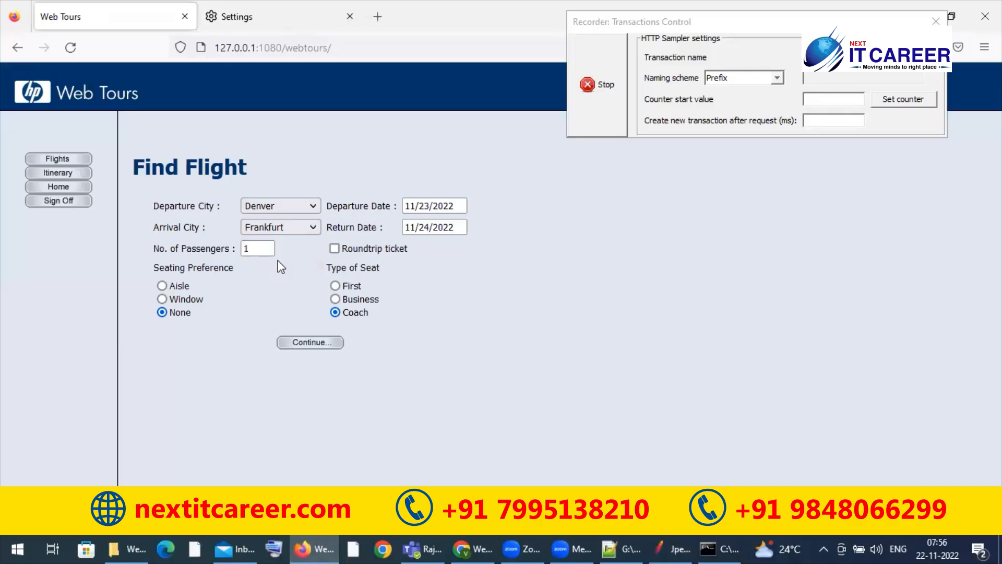
left_click(311, 343)
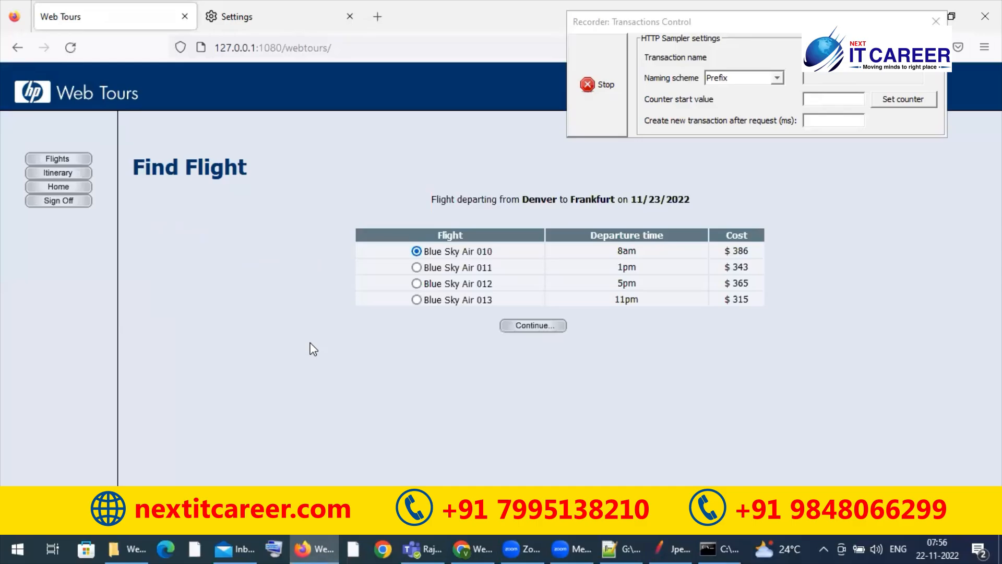
left_click(658, 541)
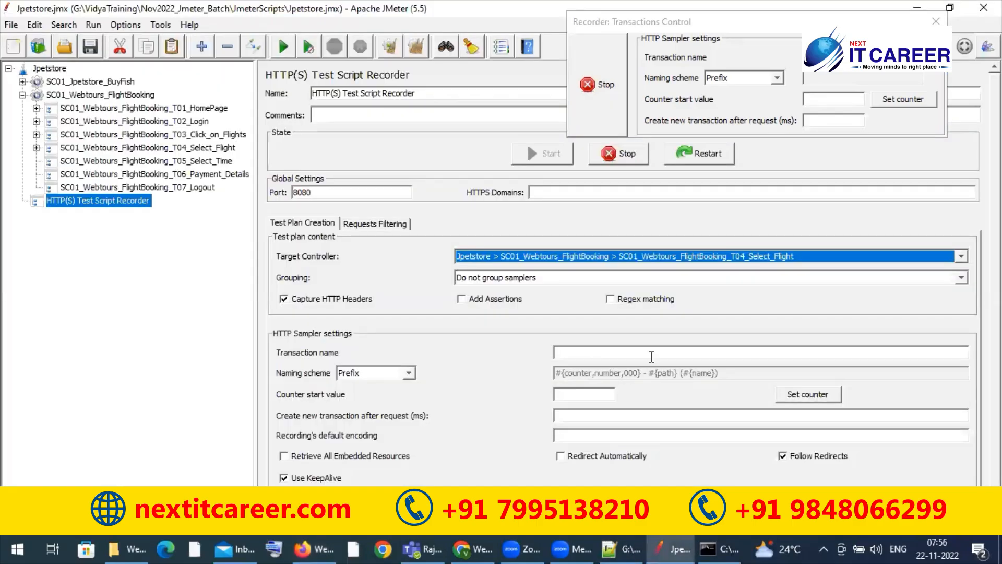
Step: Change the recorder's target controller to SC01_Webtours_FlightBooking_T05_Select_Time
left_click(963, 257)
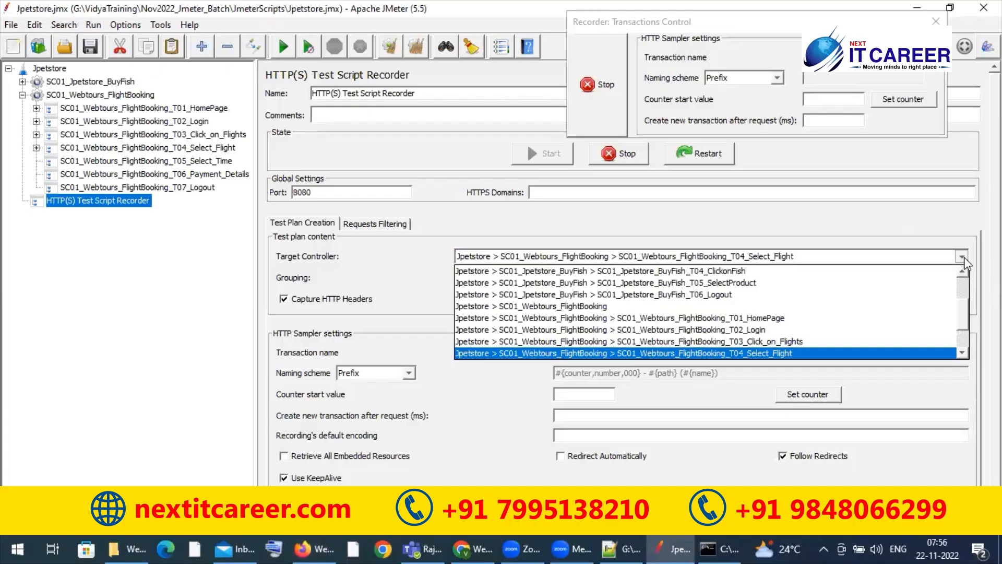
left_click(962, 353)
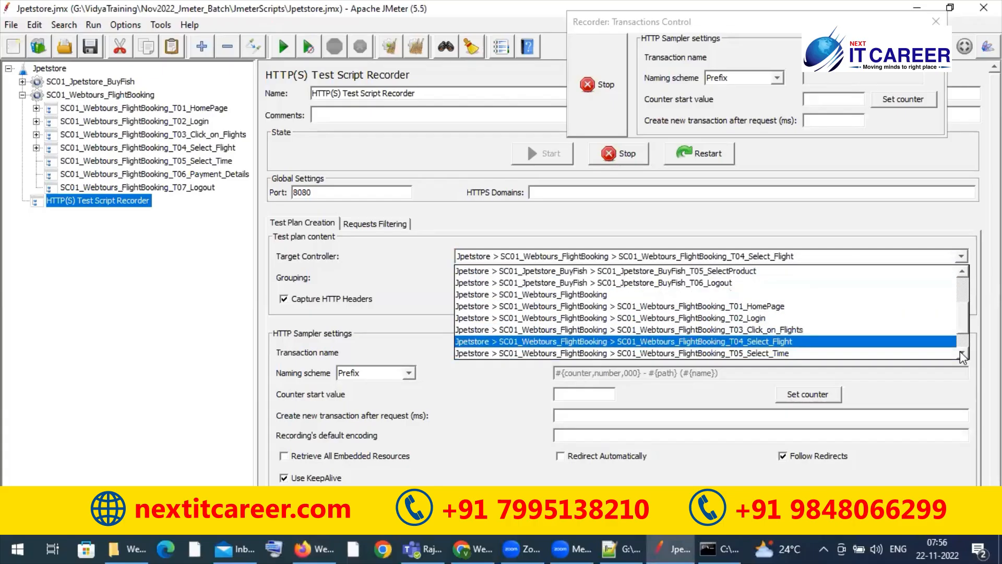
left_click(825, 353)
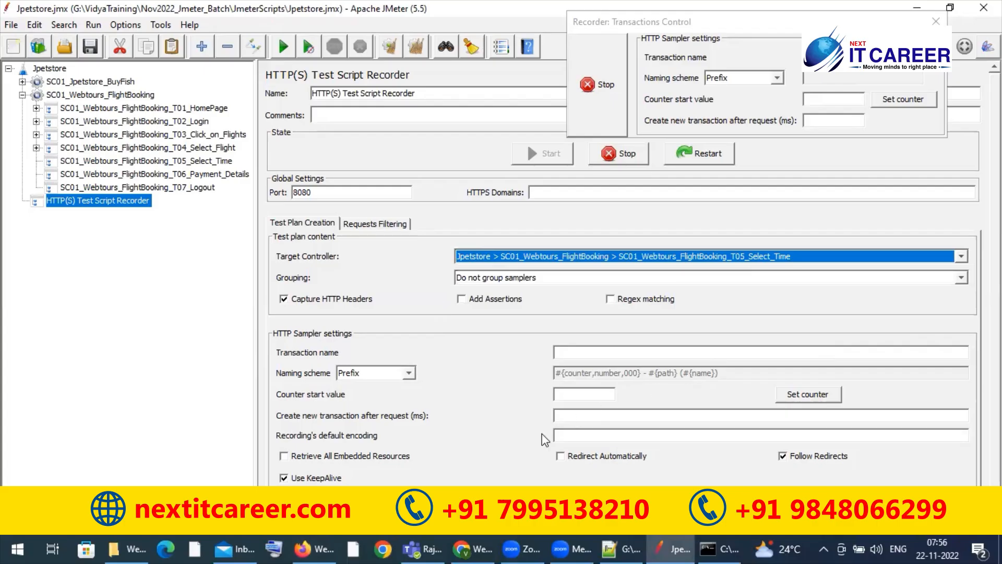
Step: Switch to Firefox, choose the 5pm Blue Sky Air 012 flight and continue to the payment details while recording
left_click(317, 546)
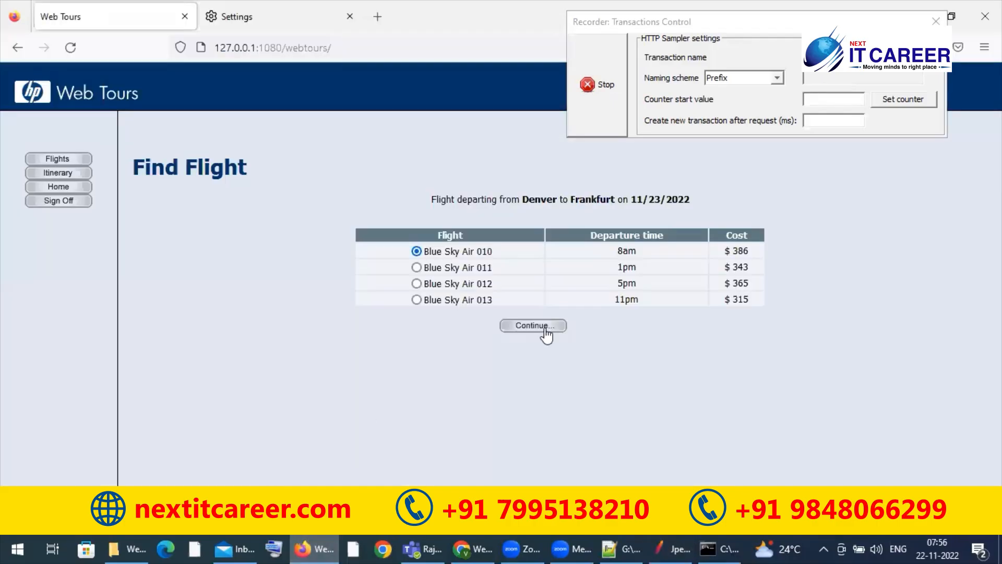
left_click(418, 284)
left_click(533, 325)
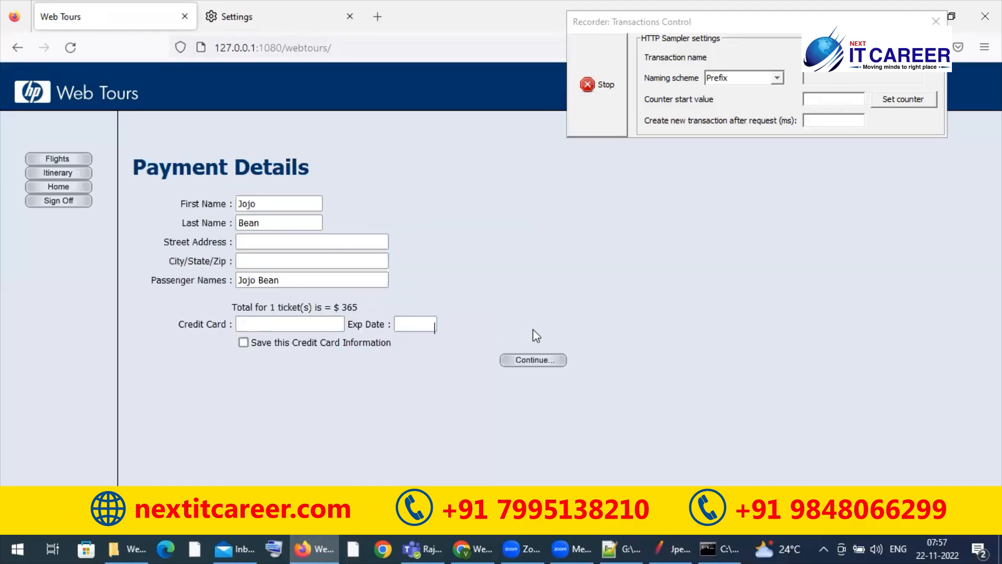
Step: Fill in the street address and the City/State/Zip field on the payment details form
left_click(282, 239)
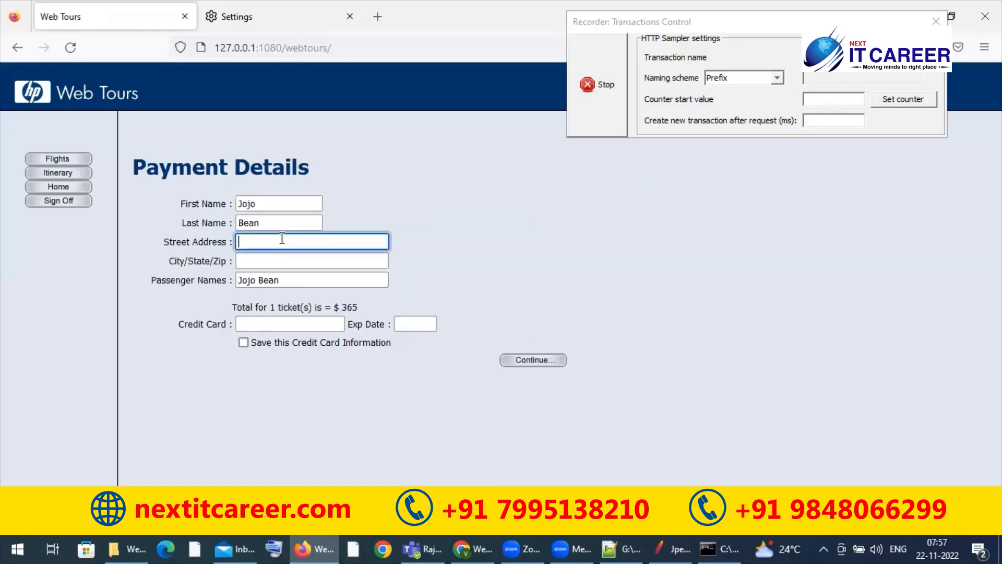
type("KP")
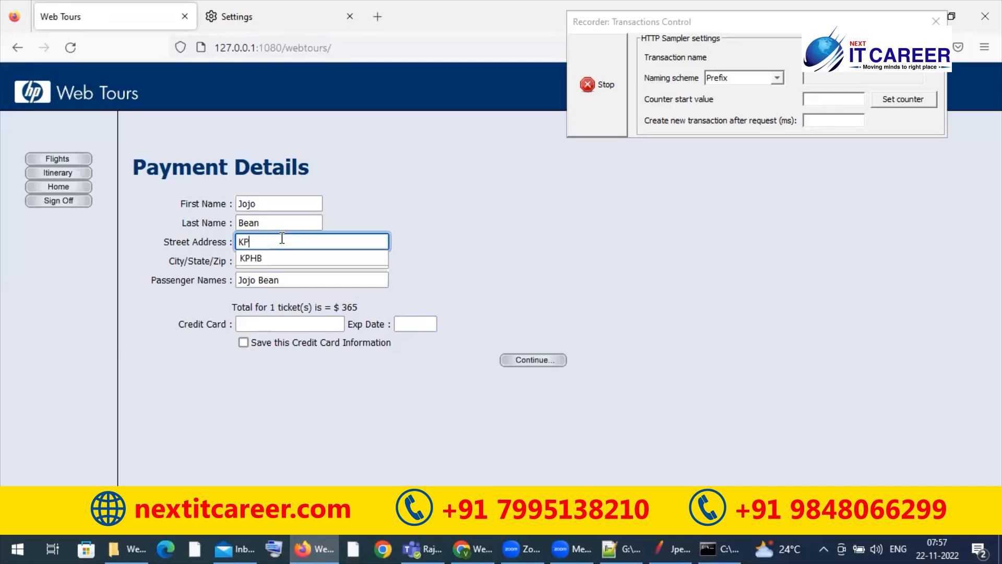
key("Down")
key("Return")
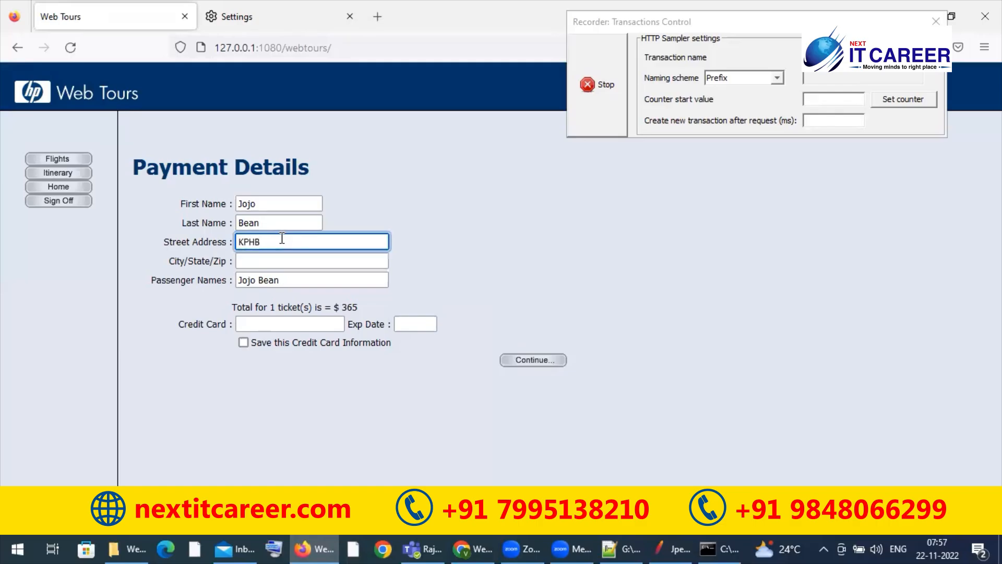
key("Tab")
key("Down")
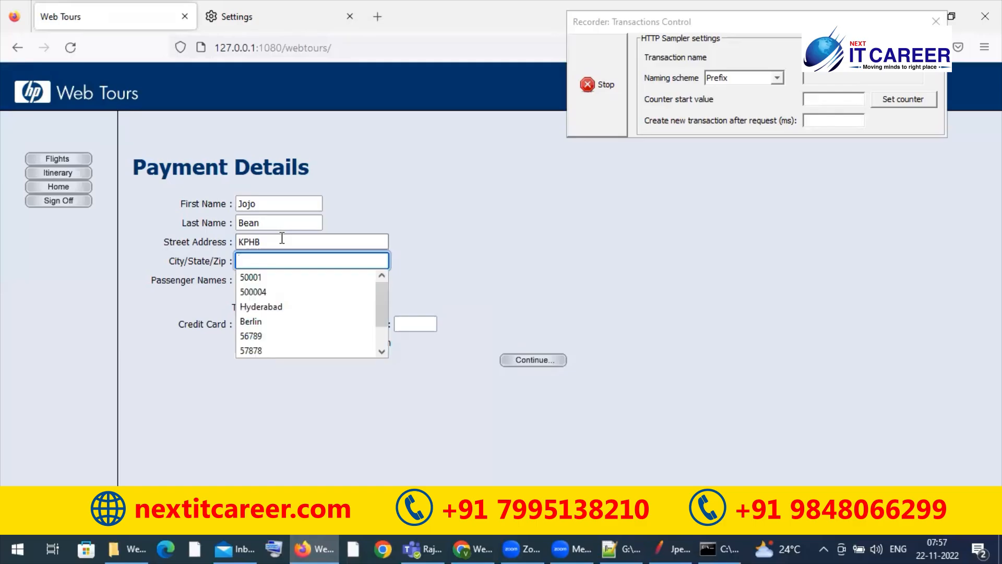
key("Down")
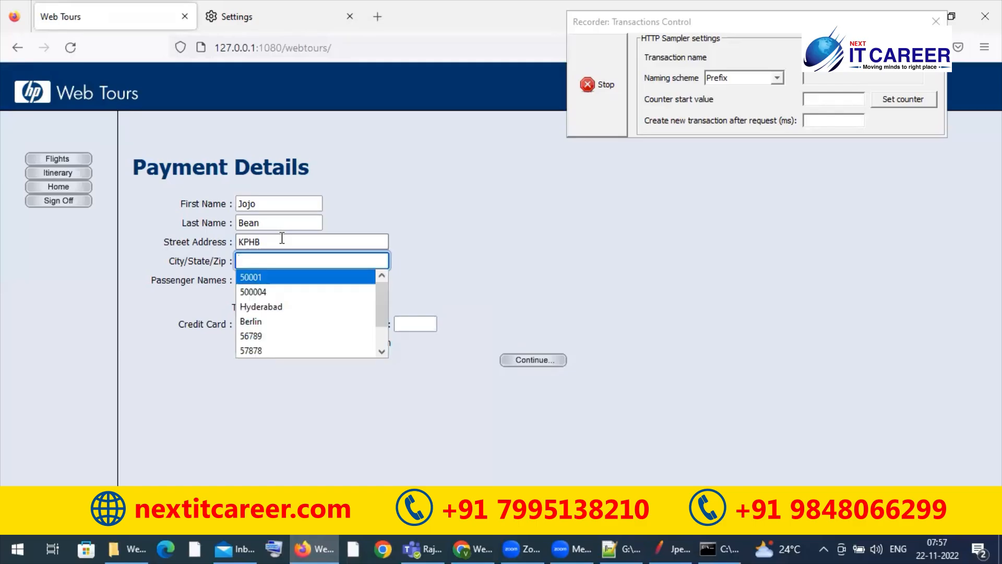
key("Down")
key("Down")
key("Return")
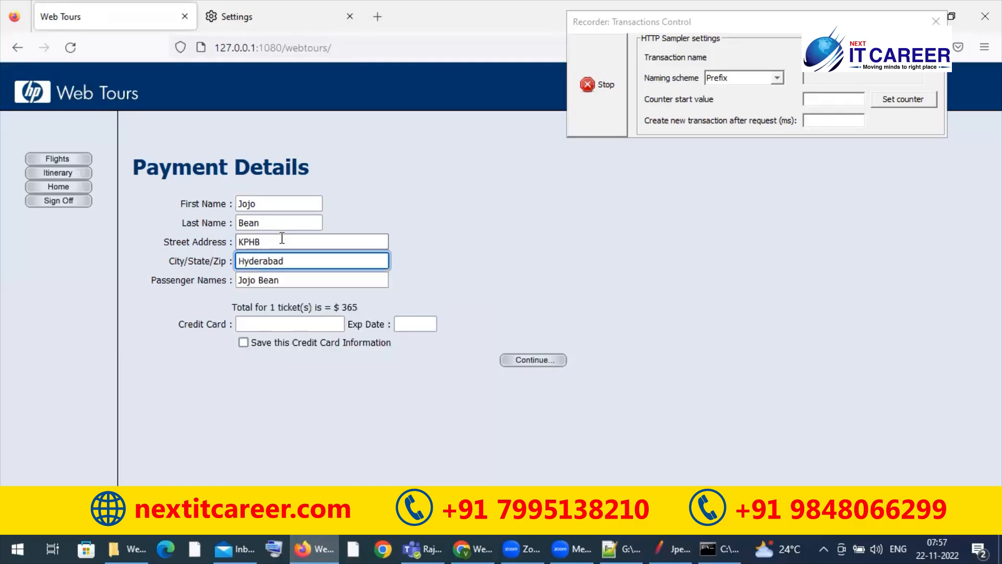
Step: Enter the credit card number and its expiry date on the payment details form
key("Tab")
key("Tab")
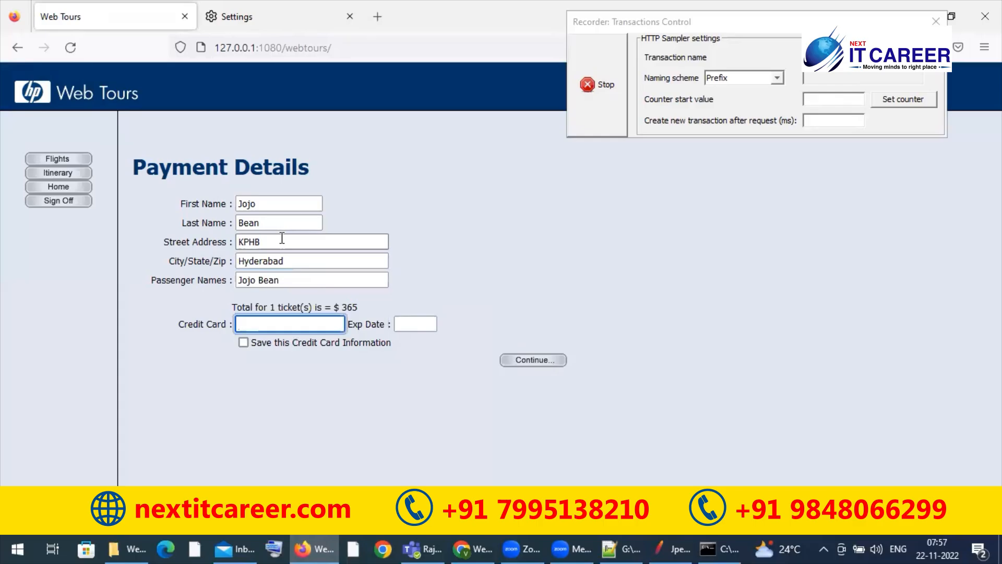
type("12")
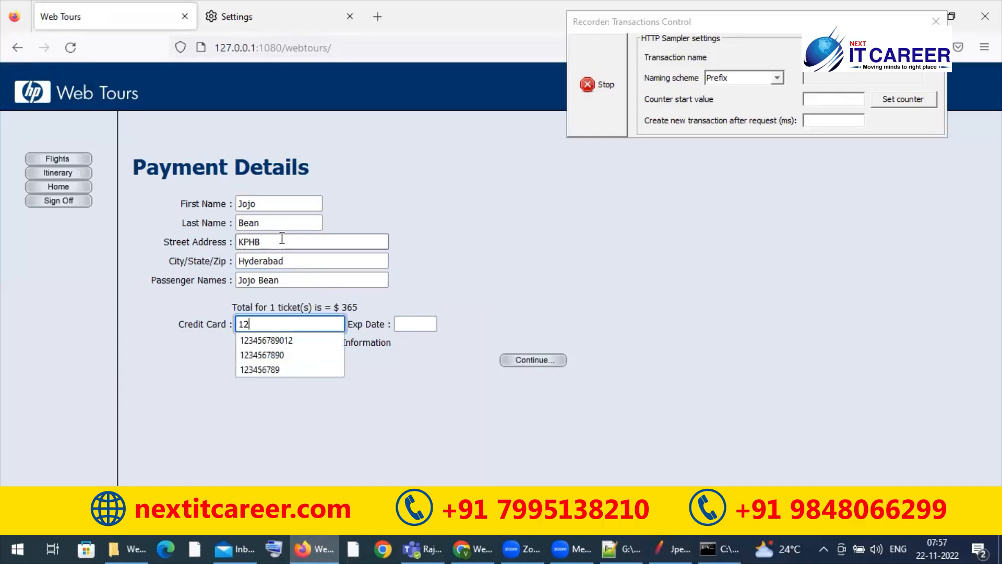
type("34567890")
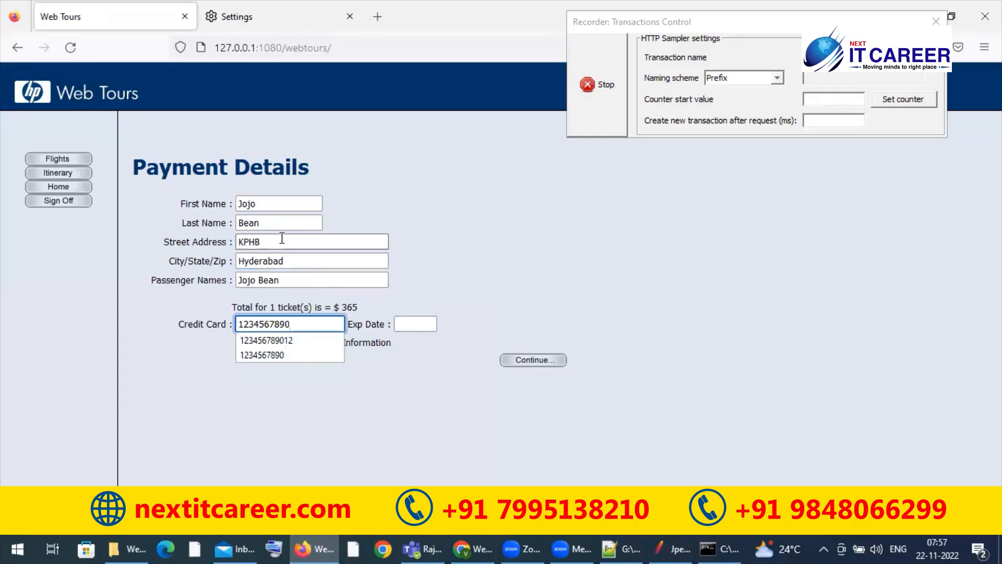
type("12")
key("Tab")
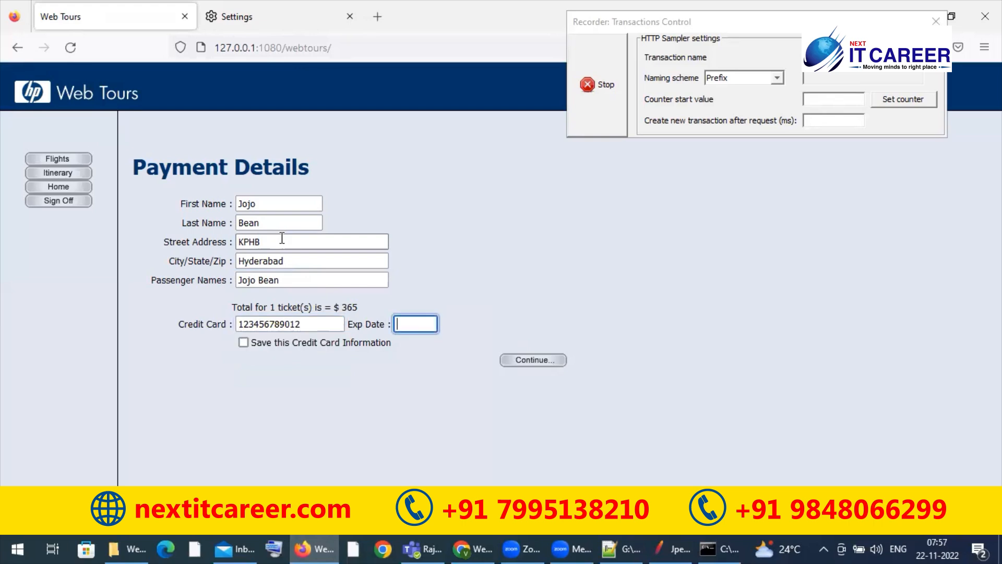
type("11/")
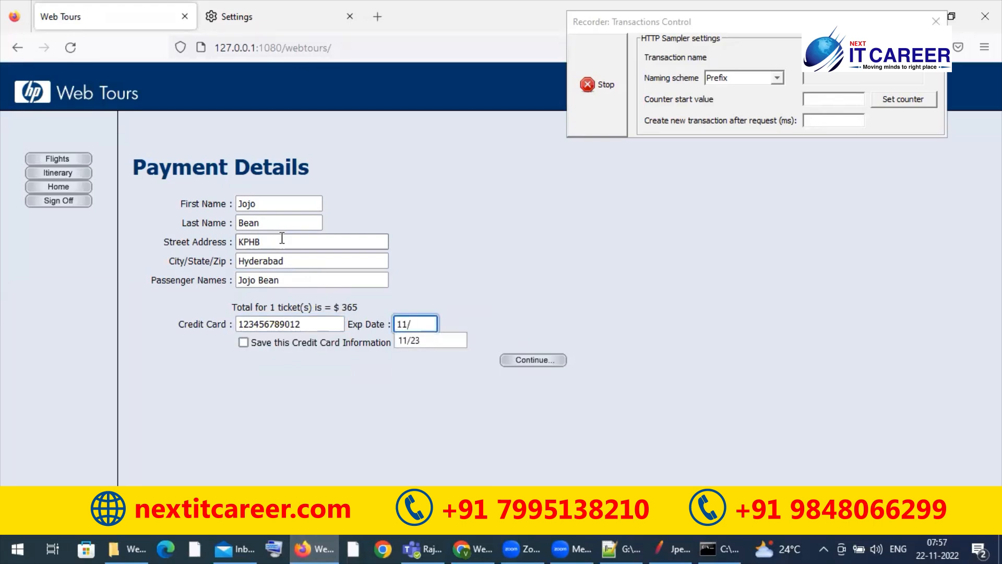
key("Down")
key("Return")
key("Tab")
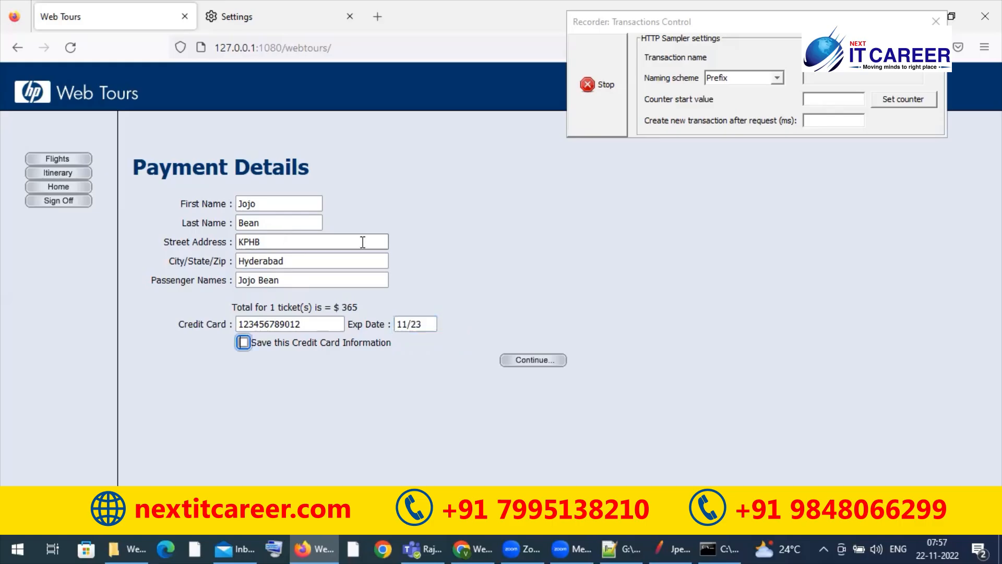
key("alt+Tab")
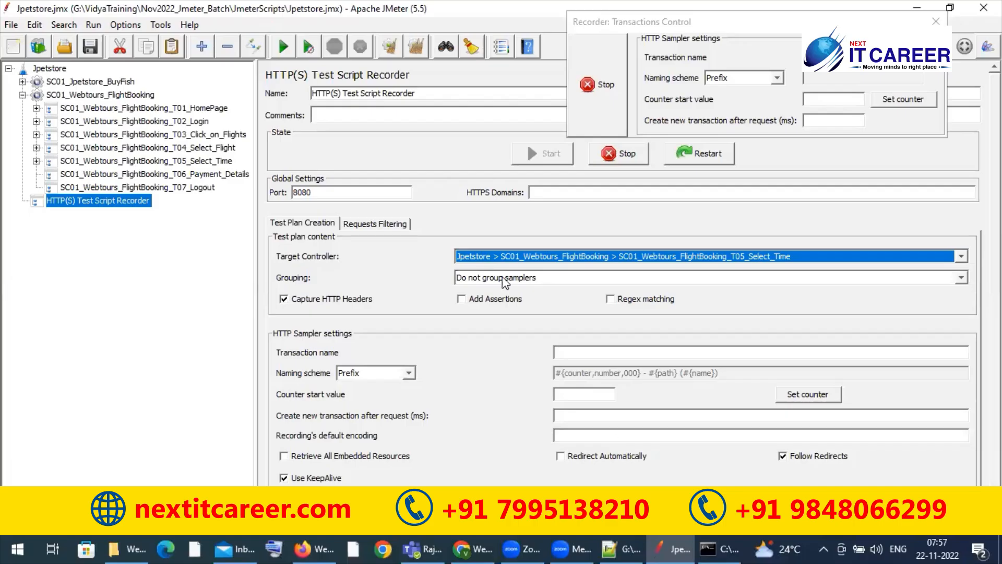
key("Down")
key("alt+Tab")
left_click(551, 359)
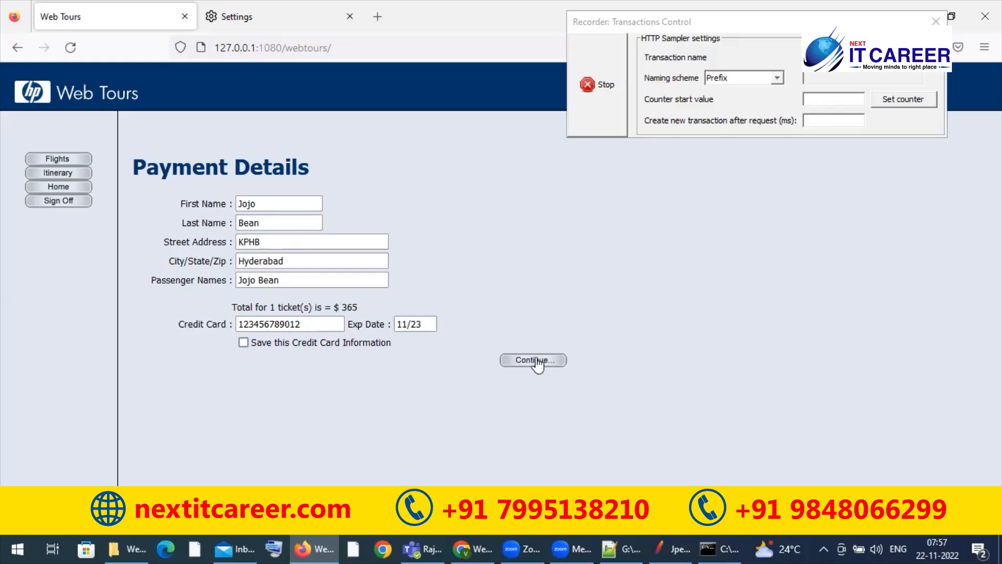
Step: Switch to JMeter and change the recorder's target controller to SC01_Webtours_FlightBooking_T06_Payment_Details
key("alt+Tab")
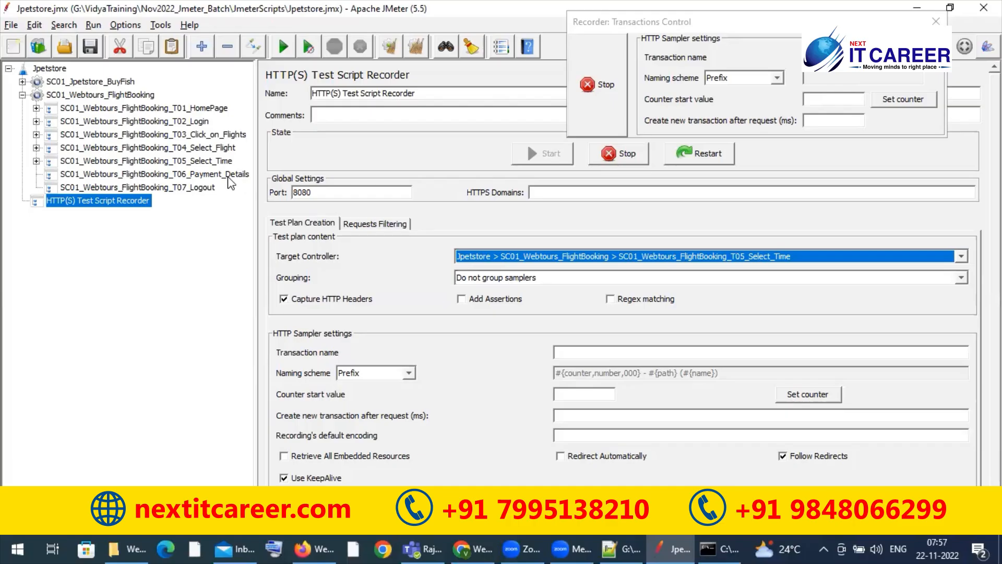
left_click(963, 257)
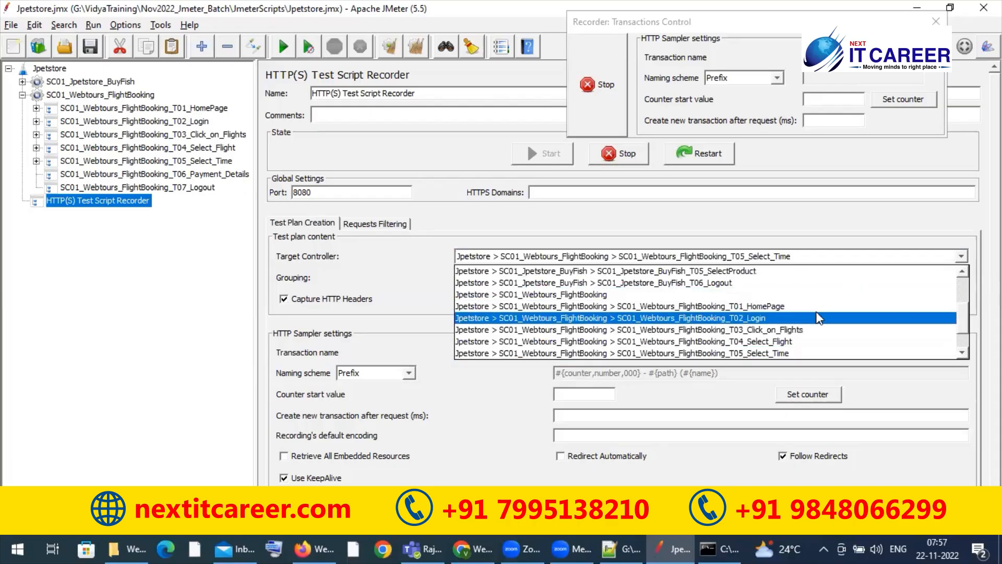
scroll(819, 318, "down", 1)
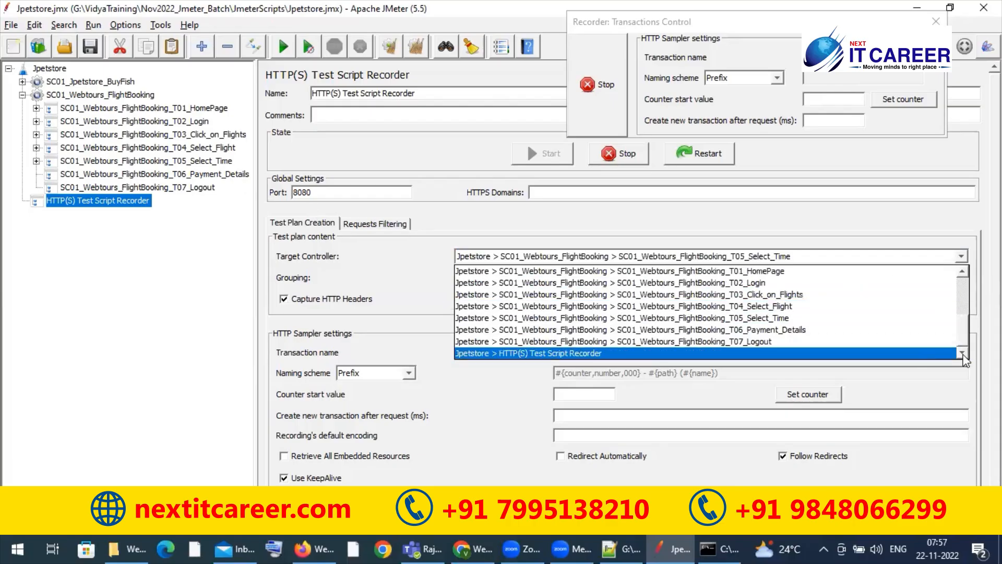
left_click(875, 329)
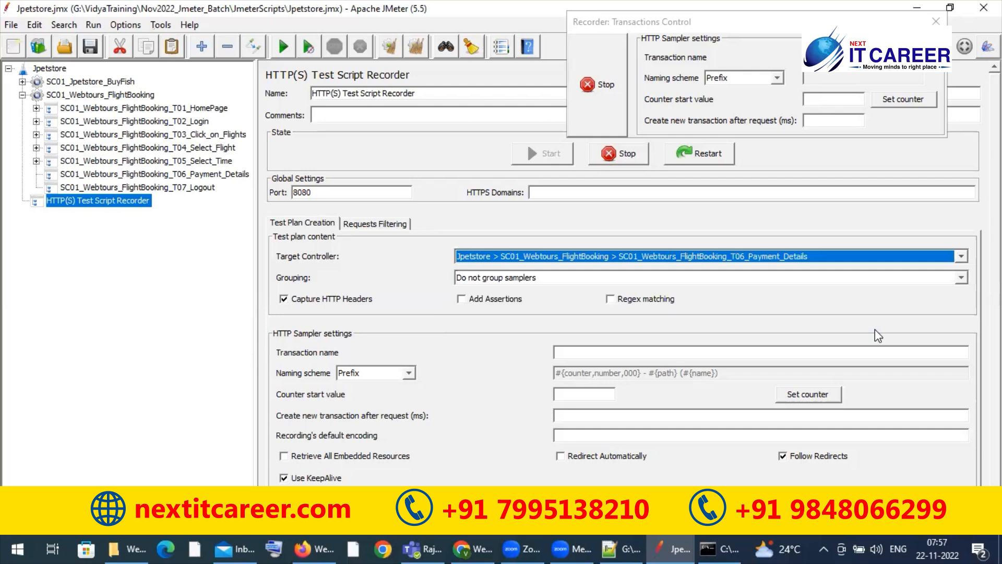
Step: In Firefox, submit the payment details to book the flight while recording, and return to JMeter
key("alt+Tab")
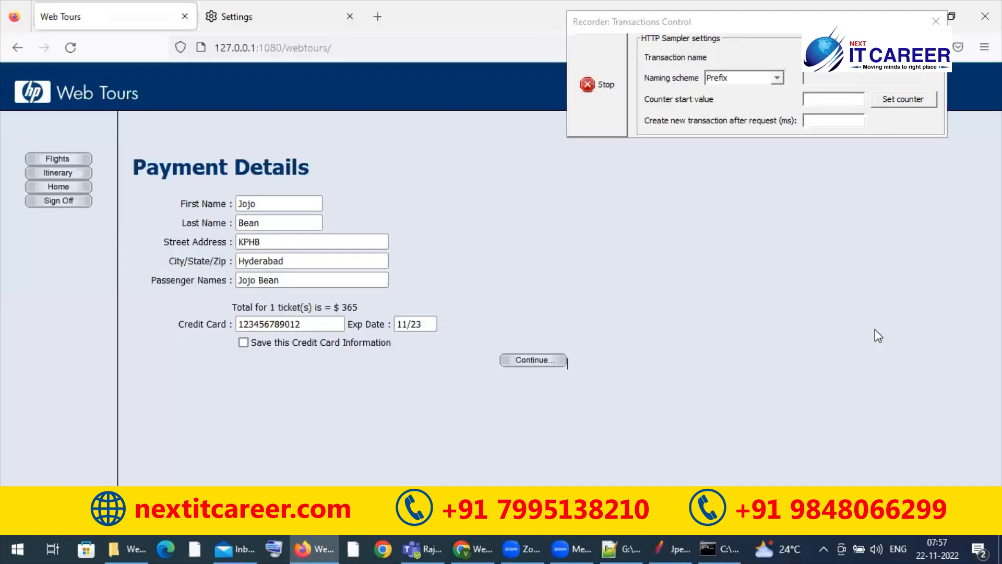
left_click(540, 361)
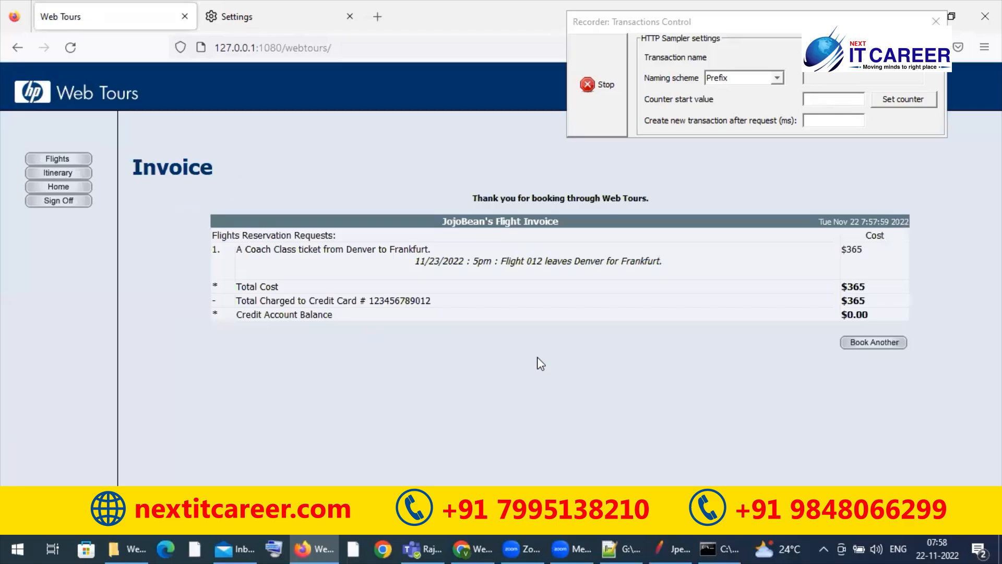
key("alt+Tab")
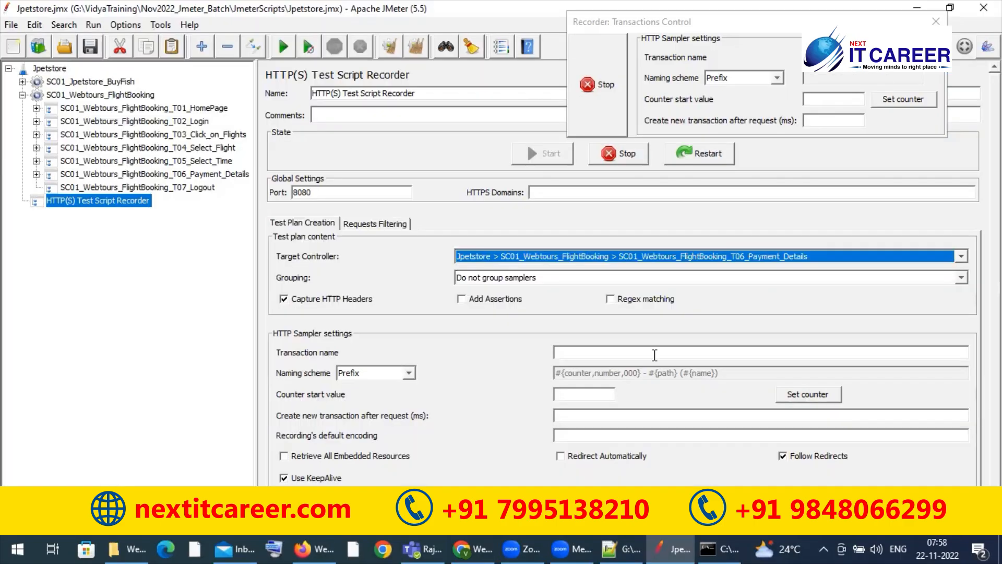
Step: Change the recorder's target controller to SC01_Webtours_FlightBooking_T07_Logout
left_click(961, 256)
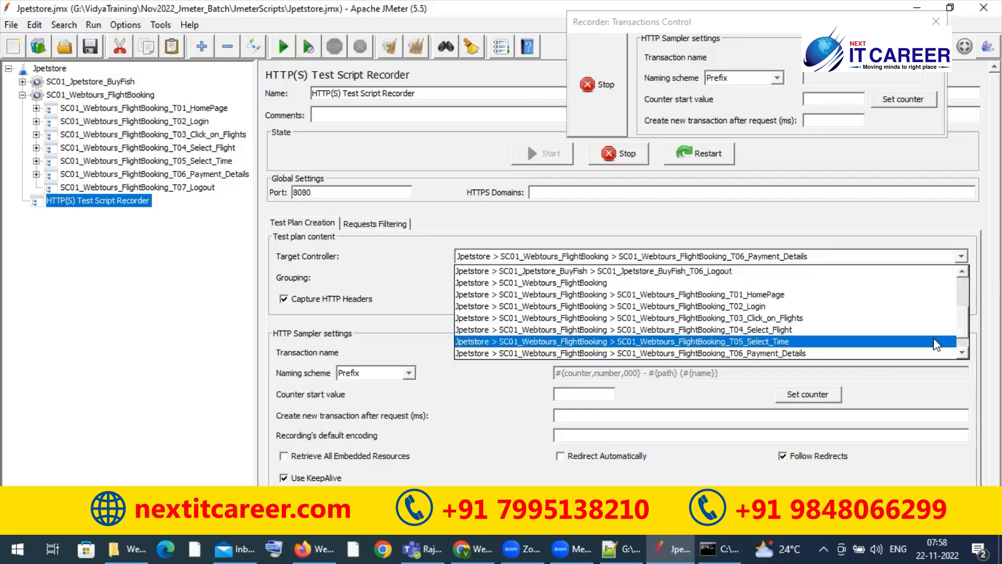
left_click(963, 355)
left_click(964, 355)
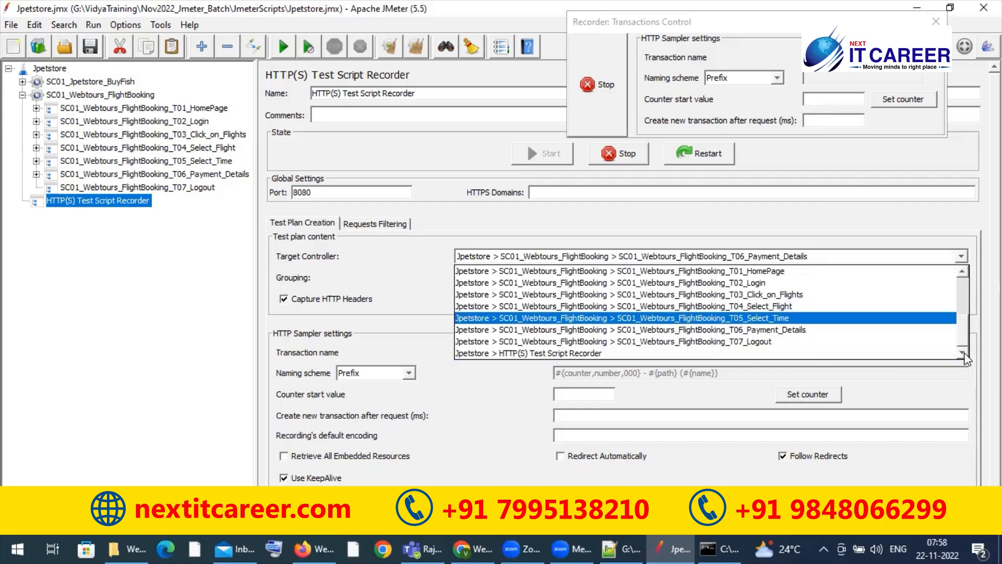
left_click(858, 342)
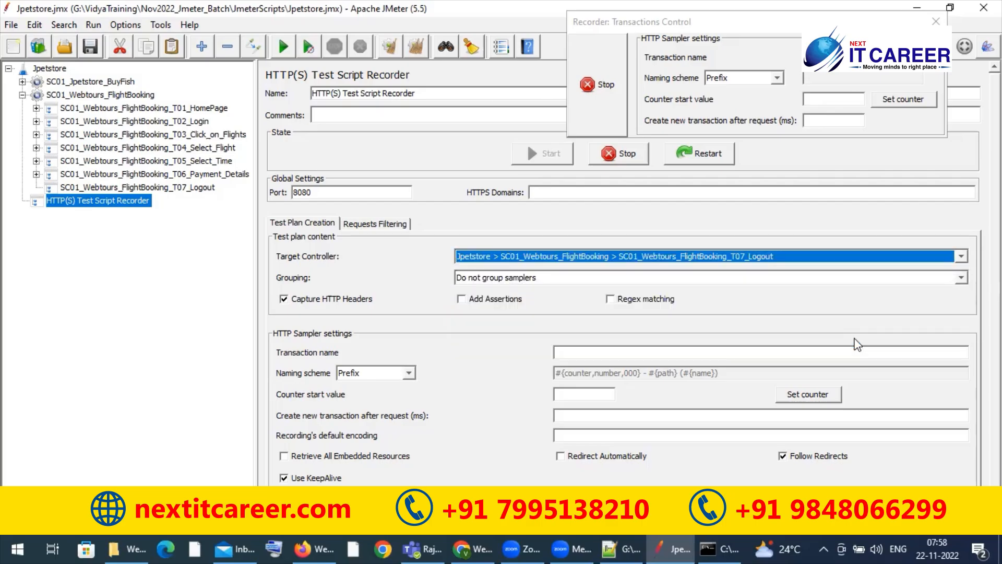
Step: Switch to Firefox, sign off from Web Tours while recording, and stop the JMeter recorder
key("alt+Tab")
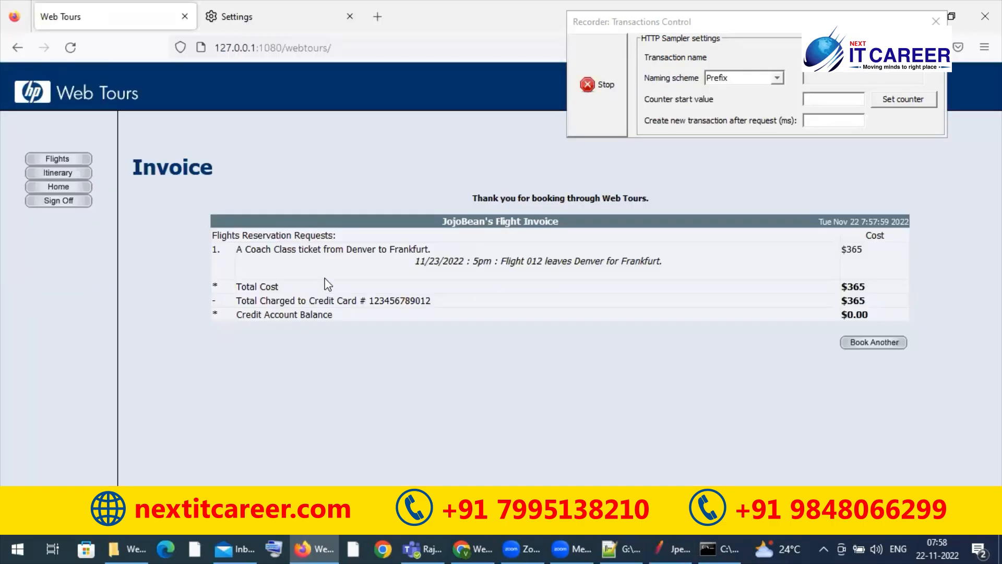
left_click(44, 202)
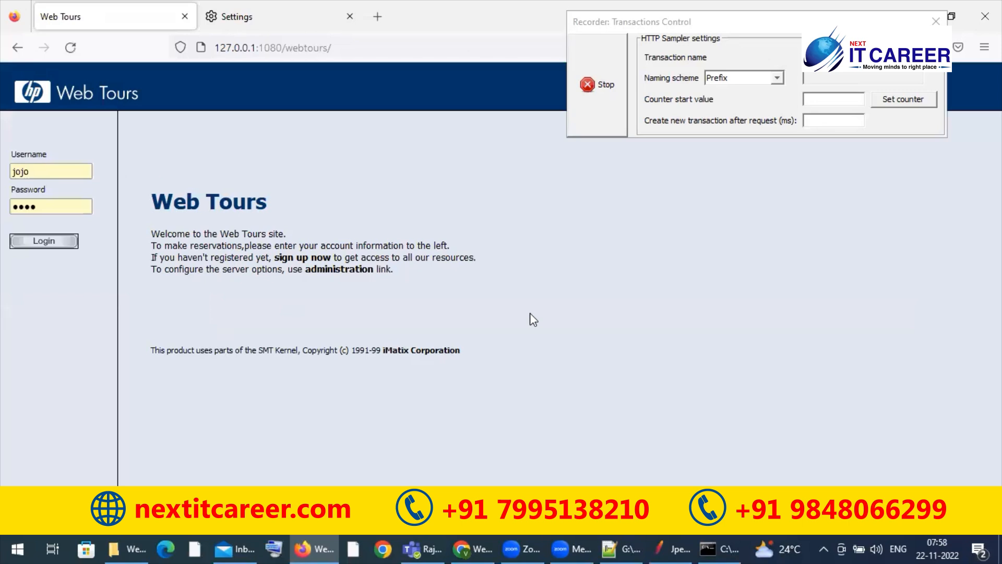
left_click(595, 107)
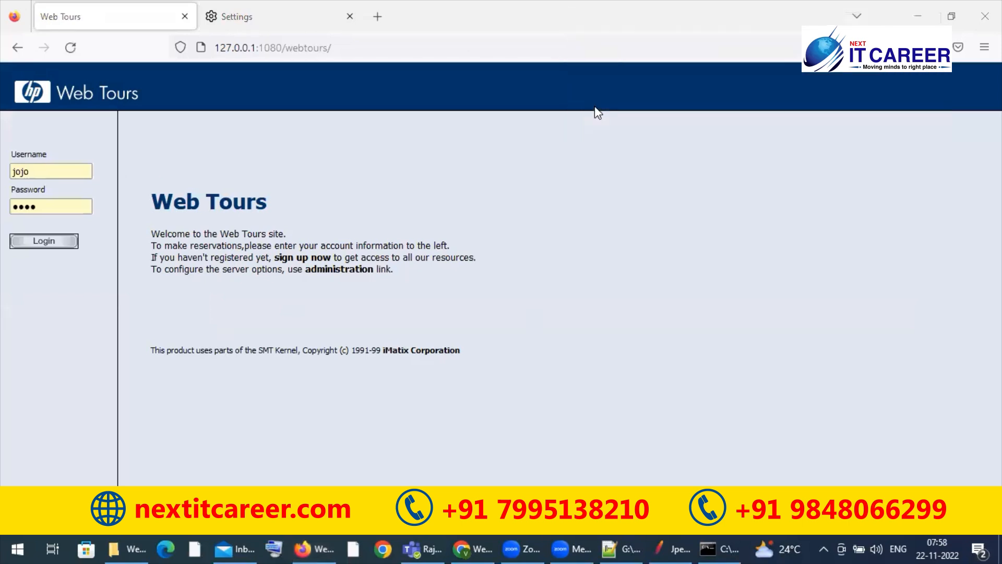
Step: Switch to JMeter and examine the Jpetstore test plan, both thread groups and the HTTP(S) Test Script Recorder settings
left_click(658, 547)
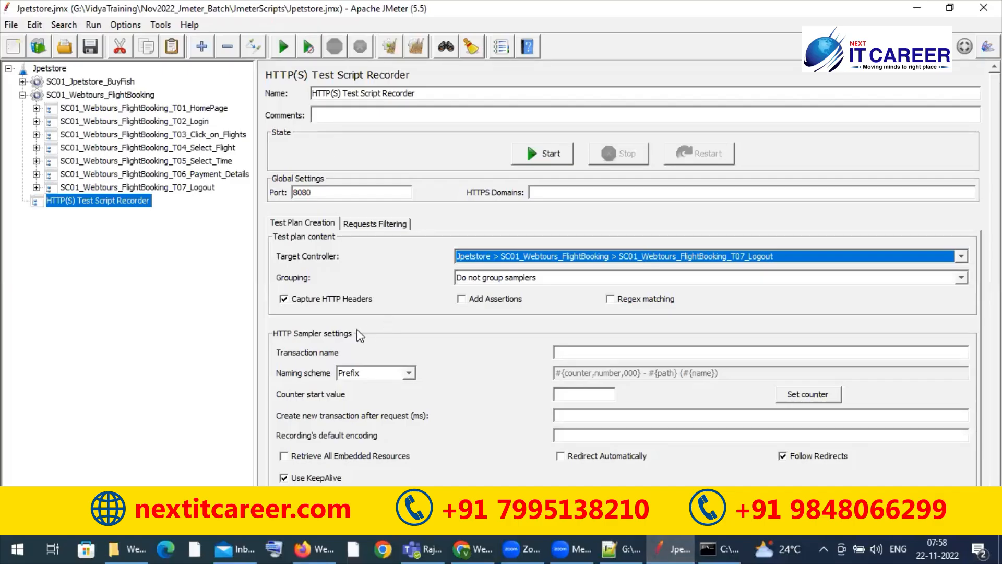
left_click(118, 96)
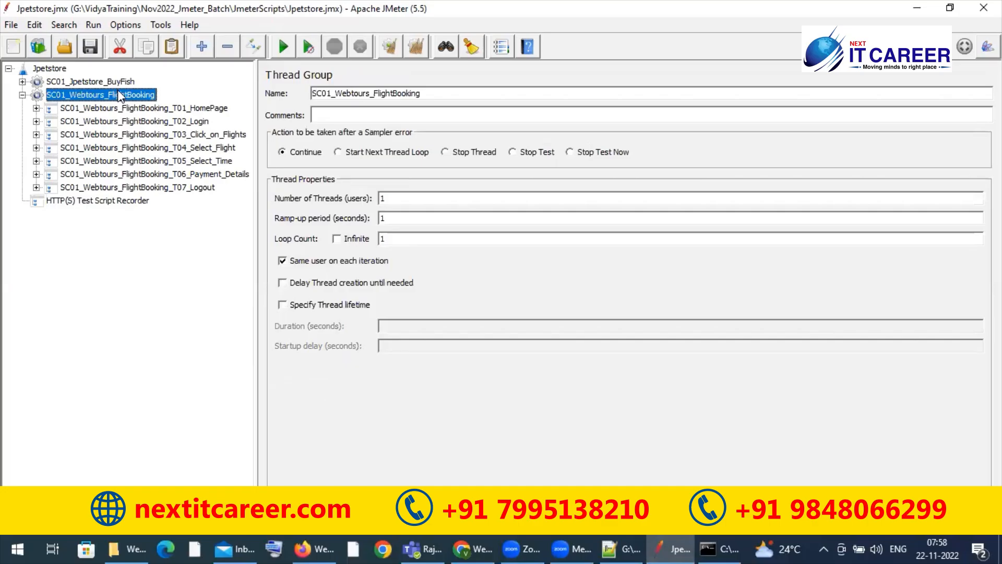
left_click(119, 82)
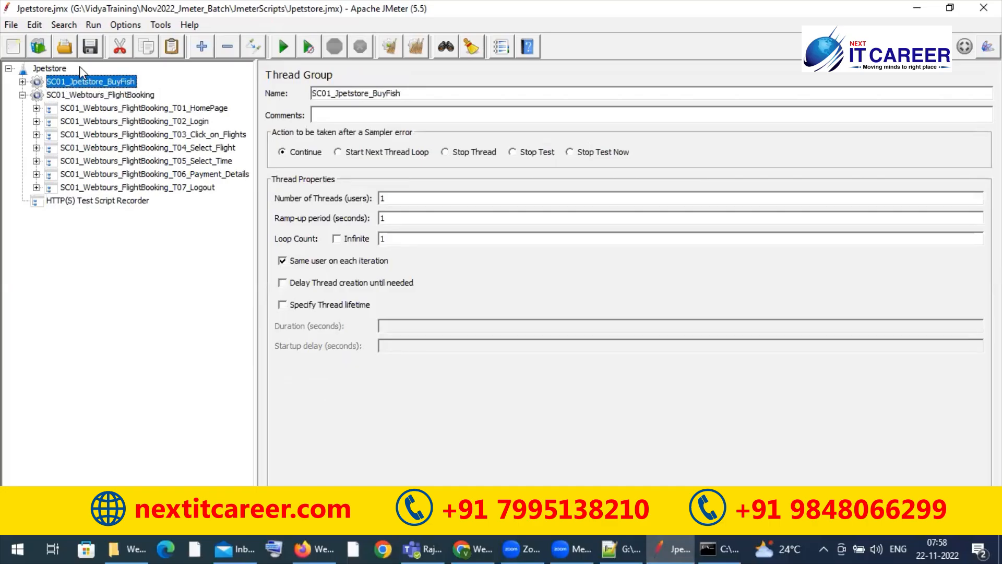
left_click(54, 67)
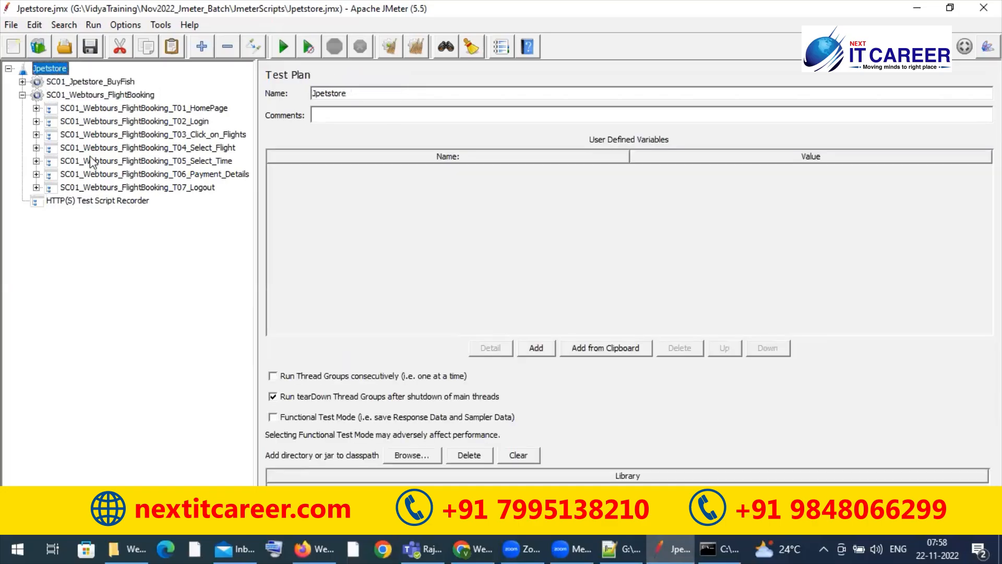
left_click(124, 201)
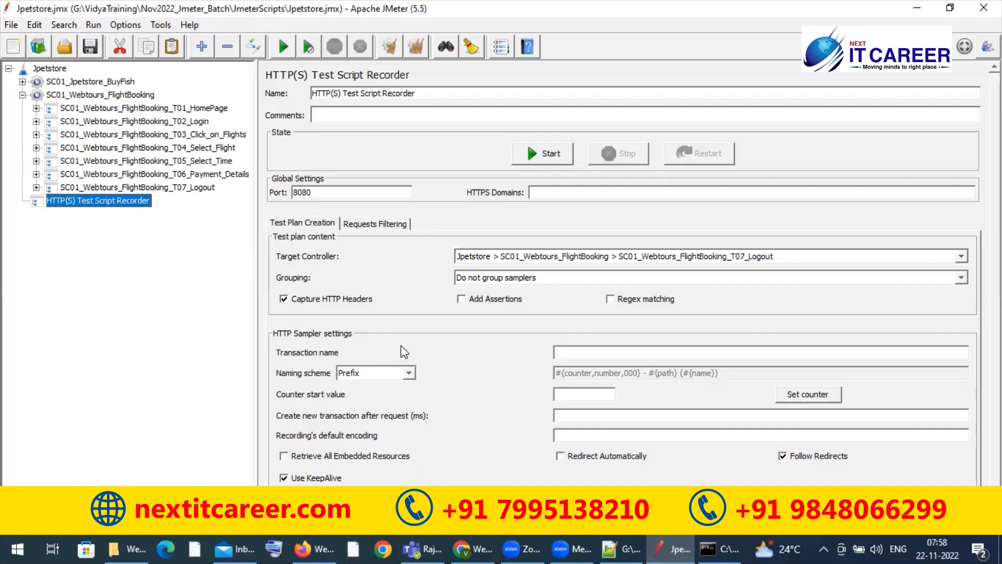
scroll(417, 342, "down", 1)
scroll(447, 342, "down", 1)
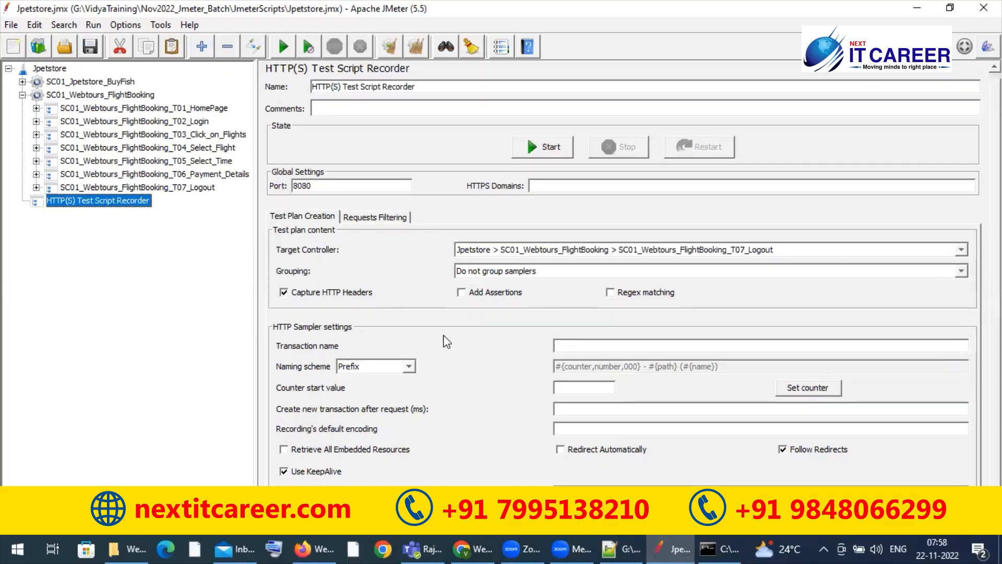
scroll(447, 342, "up", 1)
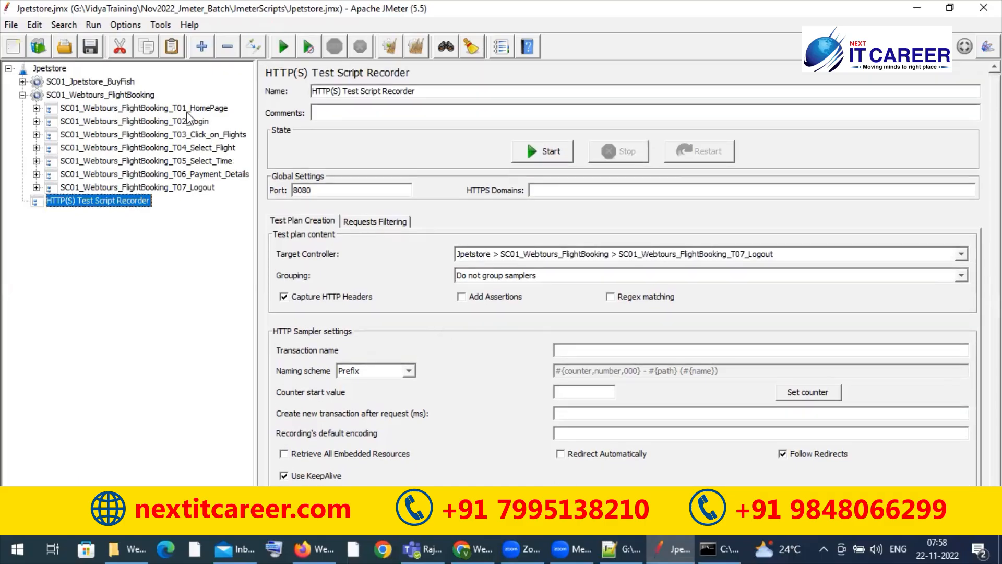
left_click(139, 97)
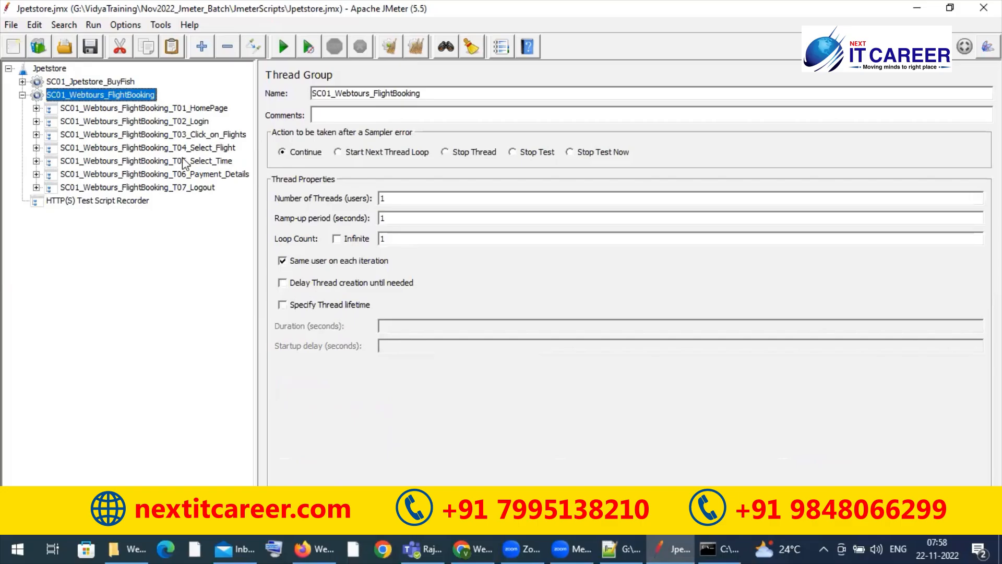
Step: Examine the SC01_Webtours_FlightBooking transaction controllers and the HTTP requests recorded under T01_HomePage
left_click(199, 110)
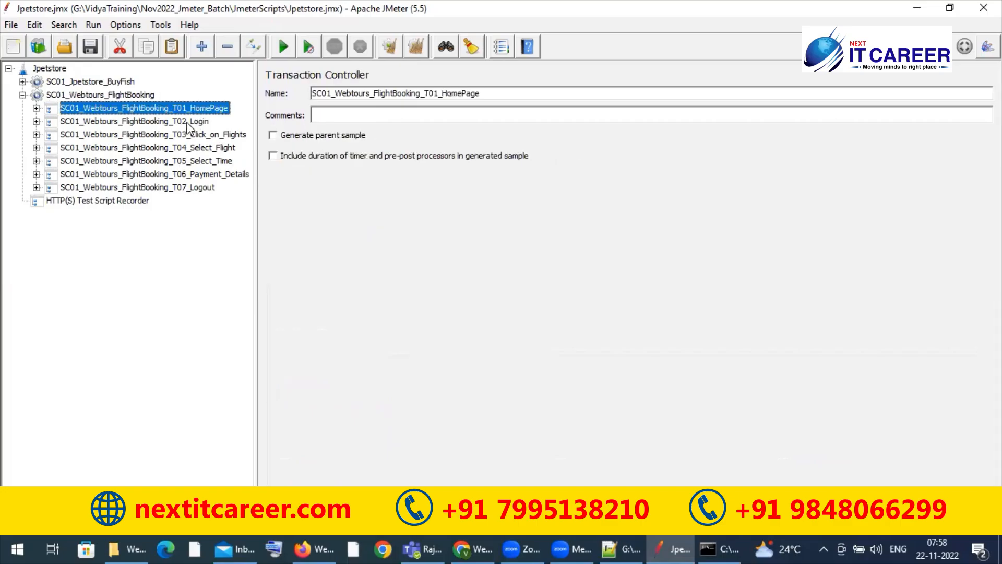
double_click(135, 96)
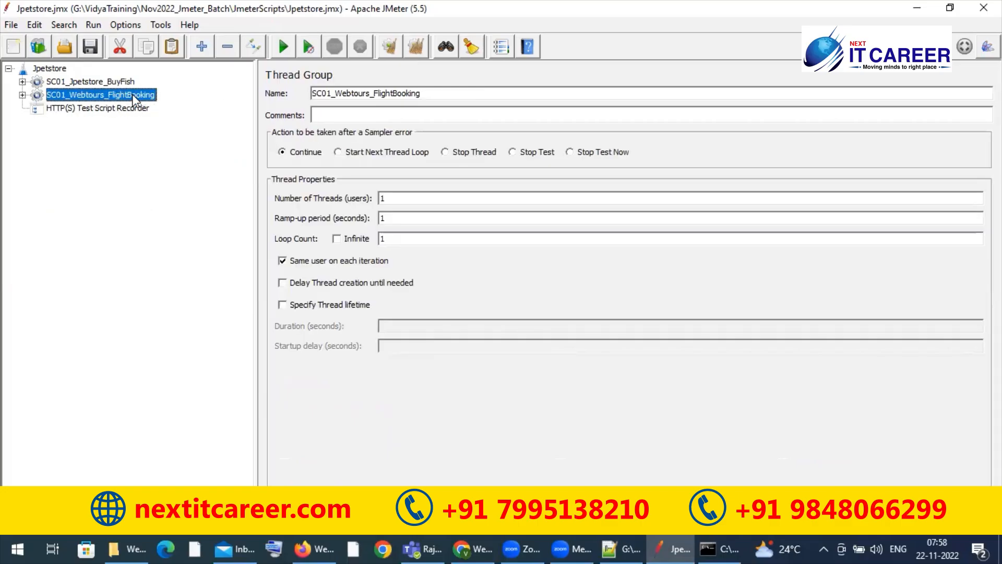
left_click(609, 547)
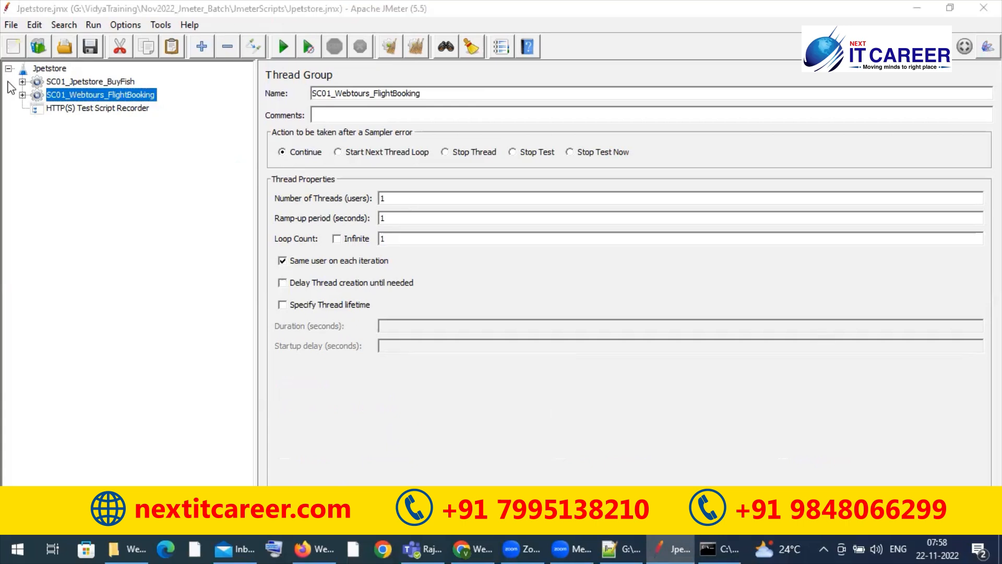
left_click(22, 95)
left_click(116, 109)
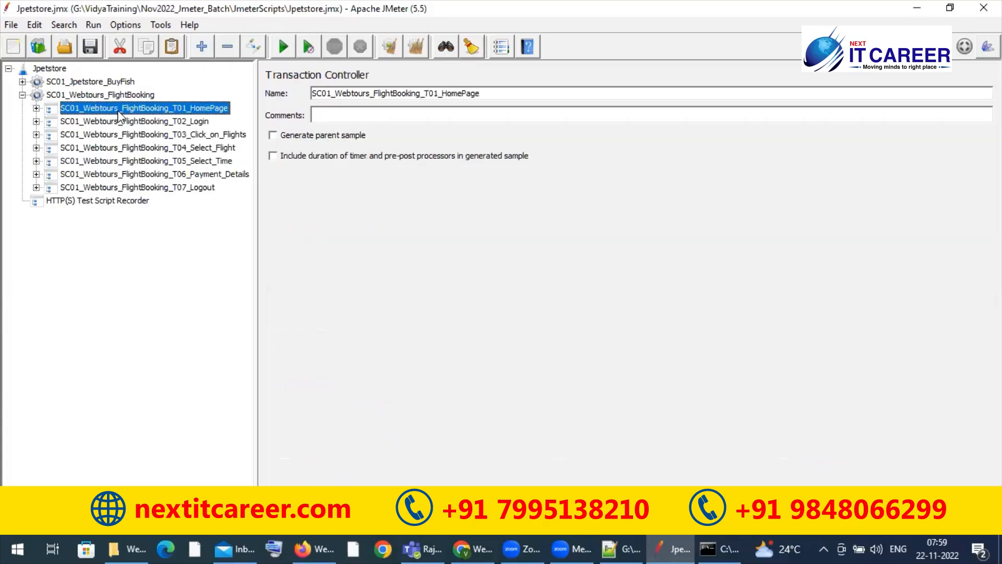
left_click(36, 108)
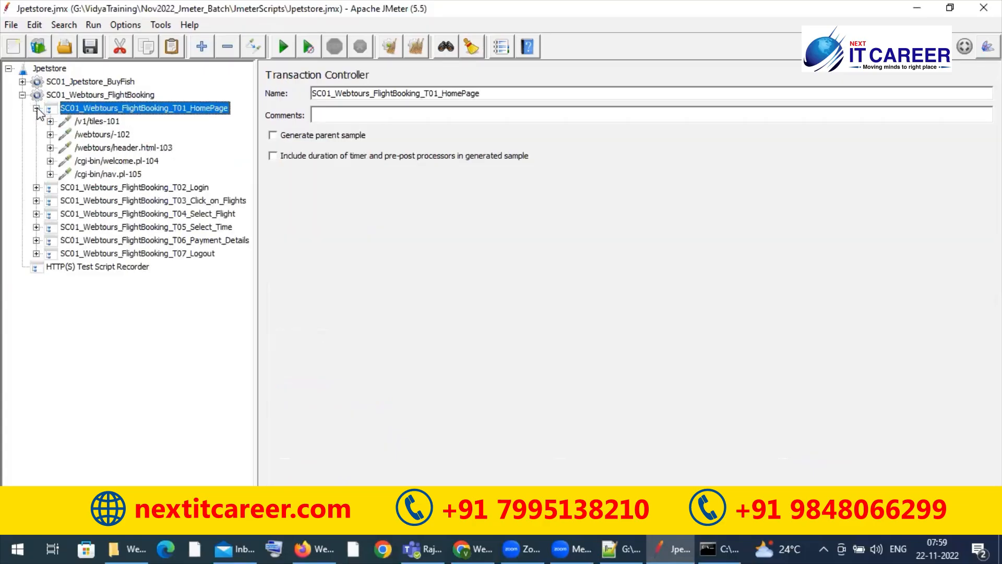
left_click(107, 135)
left_click(126, 161)
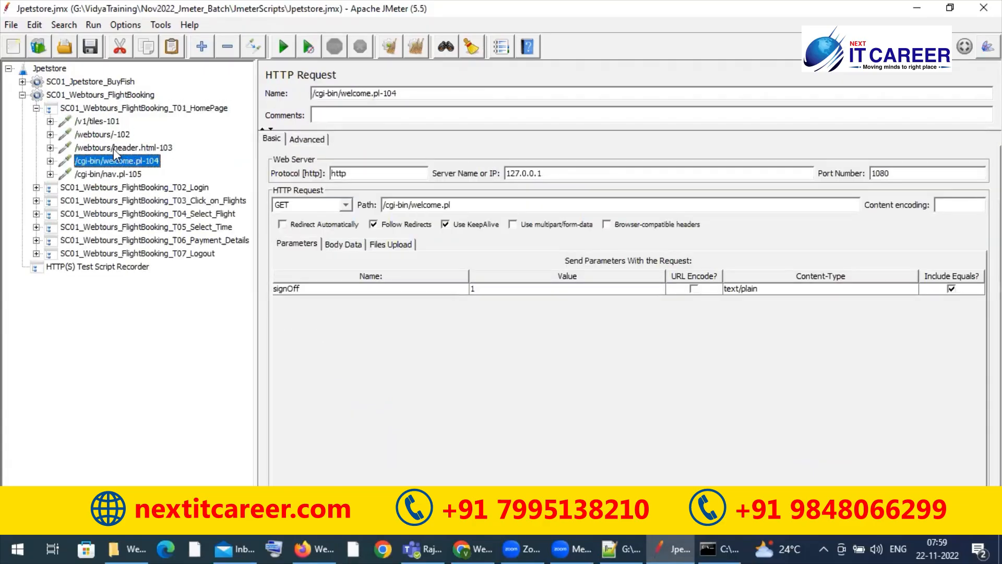
left_click(114, 148)
left_click(107, 163)
left_click(22, 95)
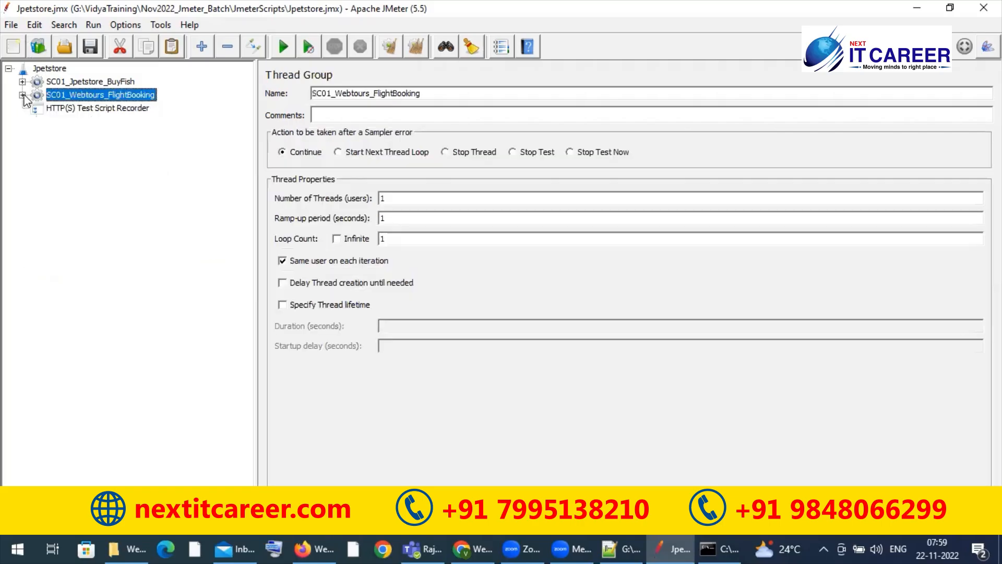
Step: Add a Thread Group to the Jpetstore test plan
left_click(53, 70)
right_click(53, 70)
mouse_move(183, 79)
mouse_move(262, 81)
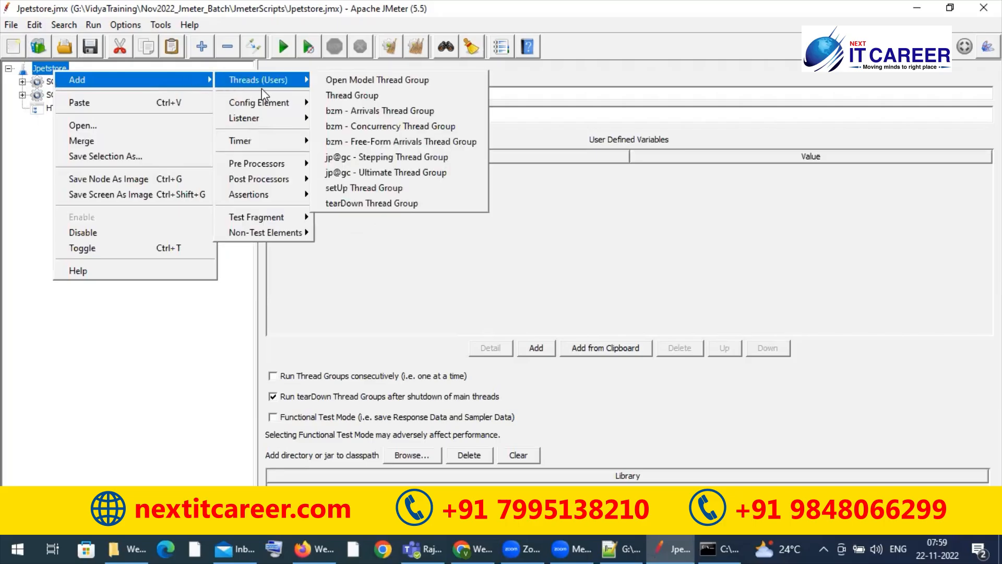
left_click(347, 94)
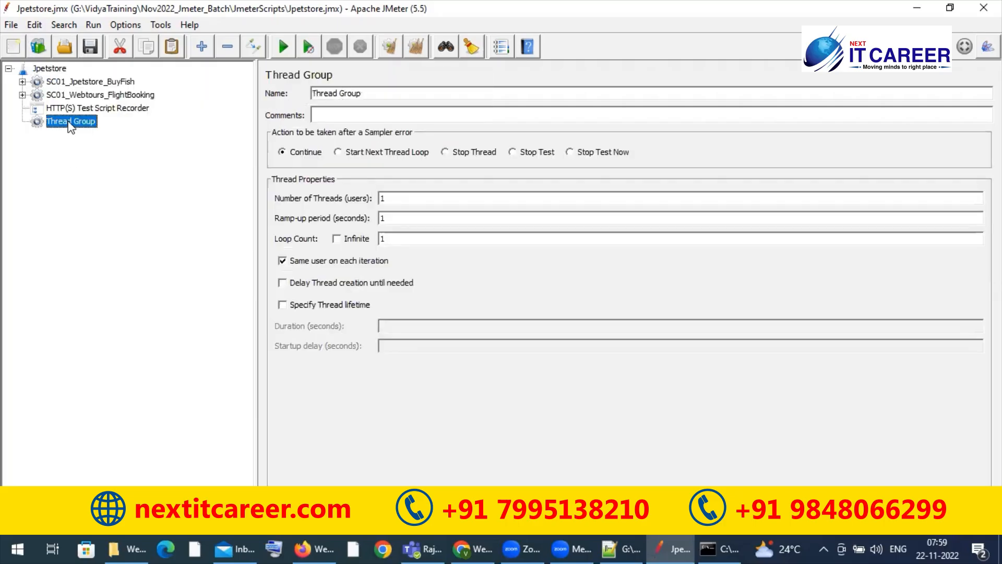
left_click(22, 95)
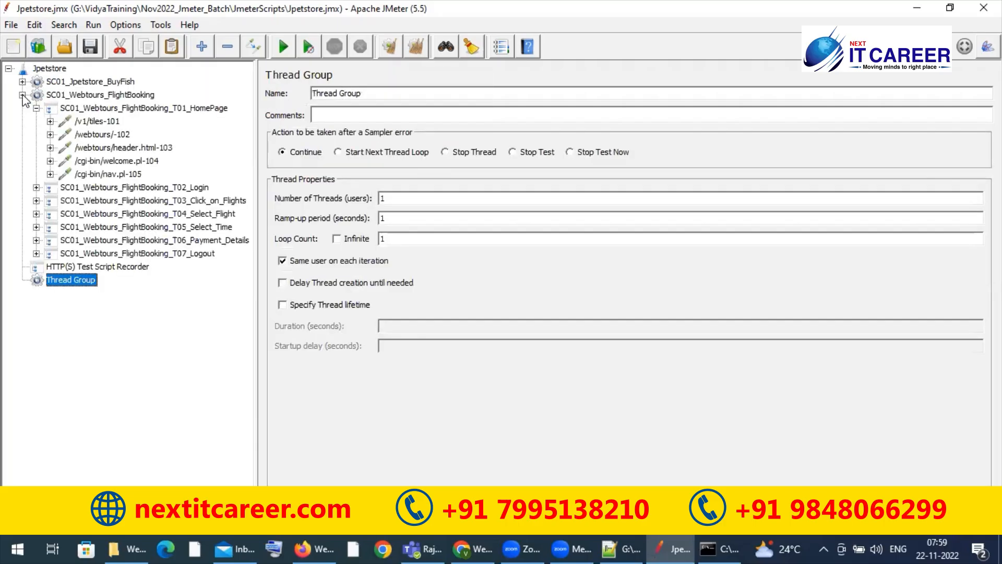
left_click(105, 108)
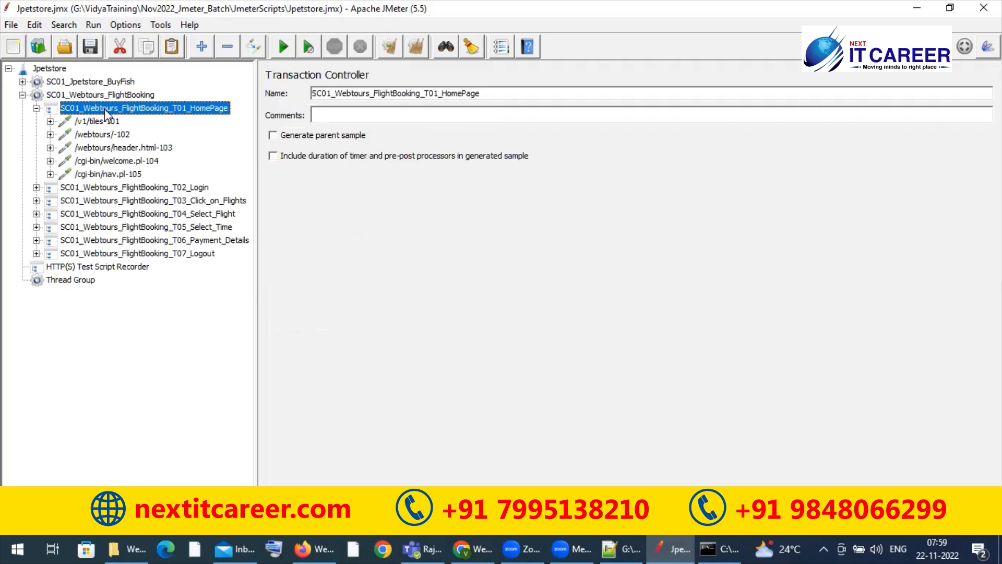
left_click(36, 108)
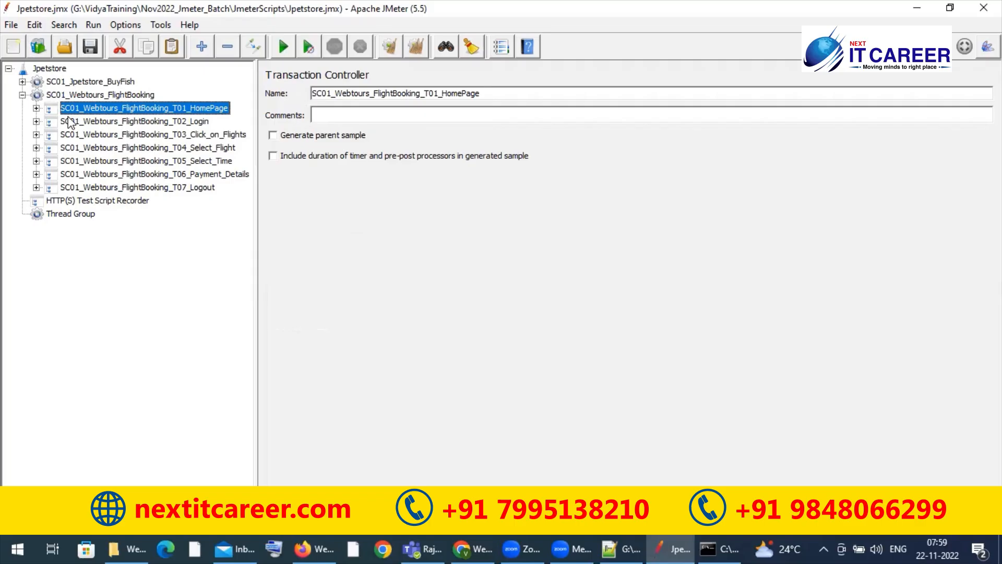
left_click(22, 95)
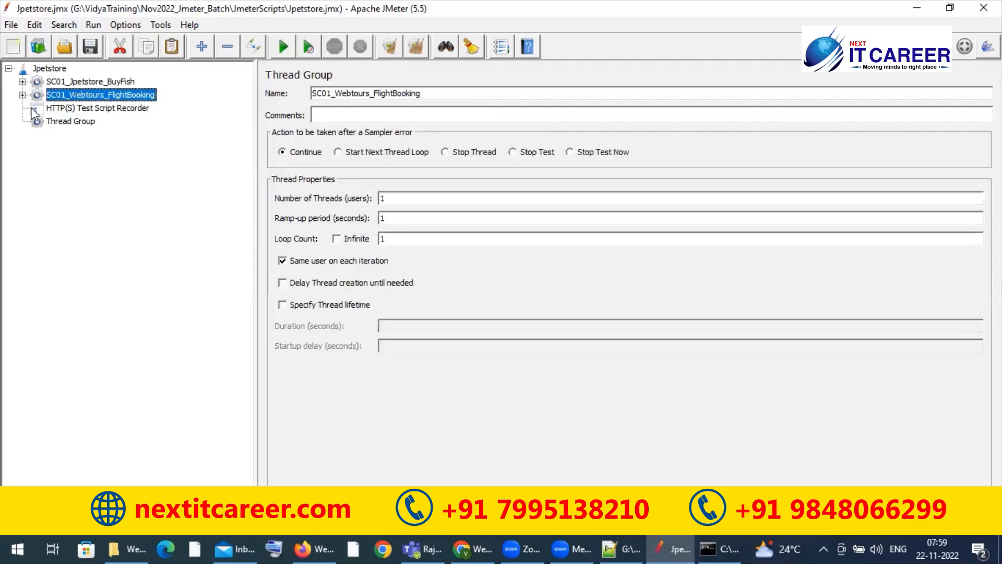
Step: Rename the newly added thread group as WithoutTransaction_controller
left_click(62, 123)
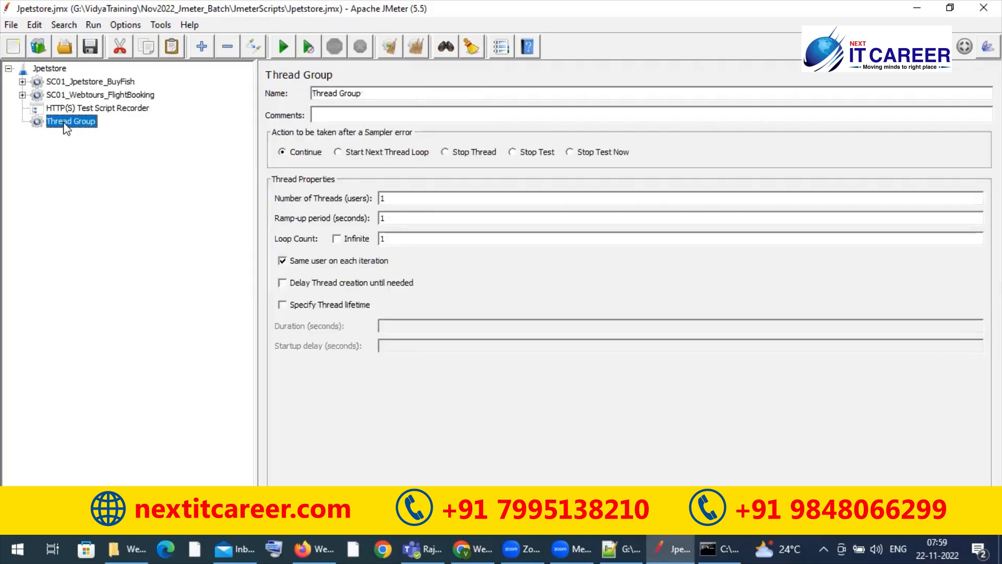
double_click(370, 89)
triple_click(370, 89)
type("WithoutTransaction")
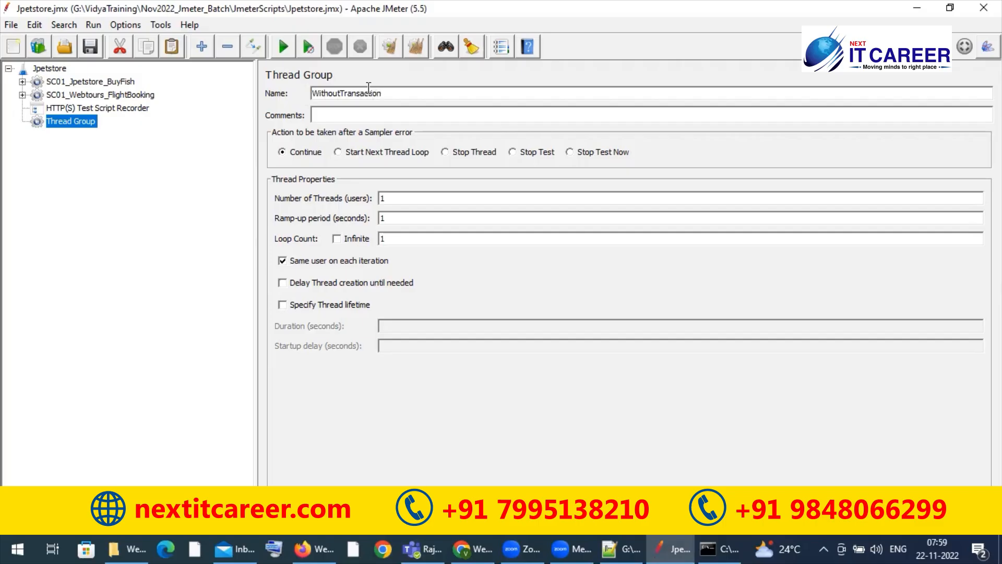
type("_controller")
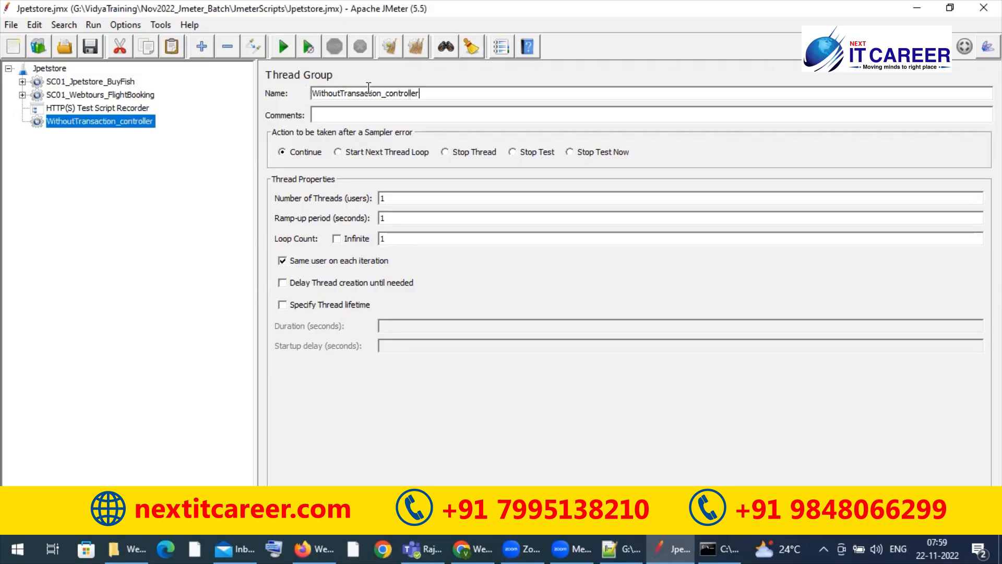
Step: Move the WithoutTransaction_controller thread group above the HTTP(S) Test Script Recorder and save the test plan
left_click_drag(89, 124, 88, 103)
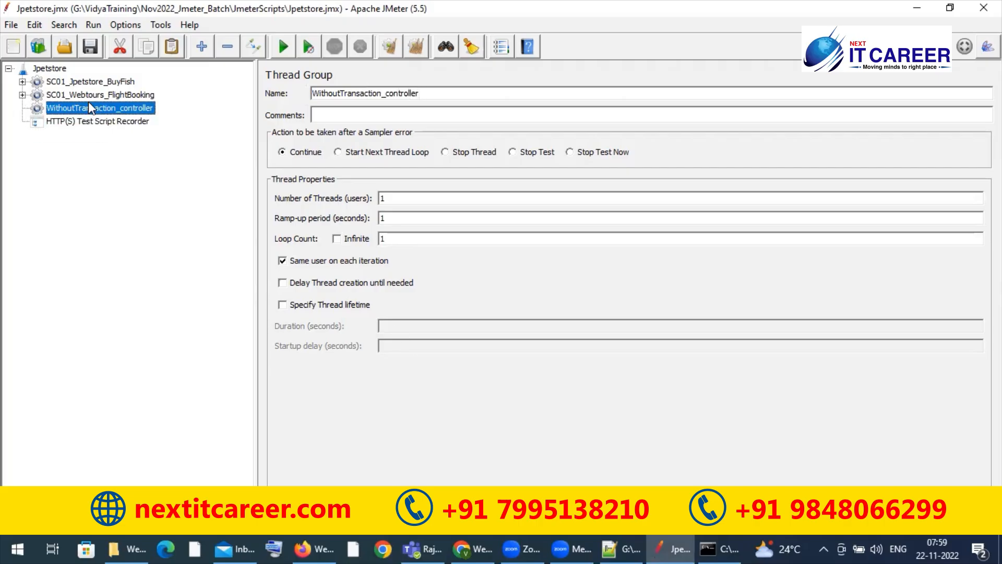
left_click(96, 49)
Step: Start the HTTP(S) Test Script Recorder, accept the root certificate notice, and reload Web Tours in Firefox
left_click(73, 121)
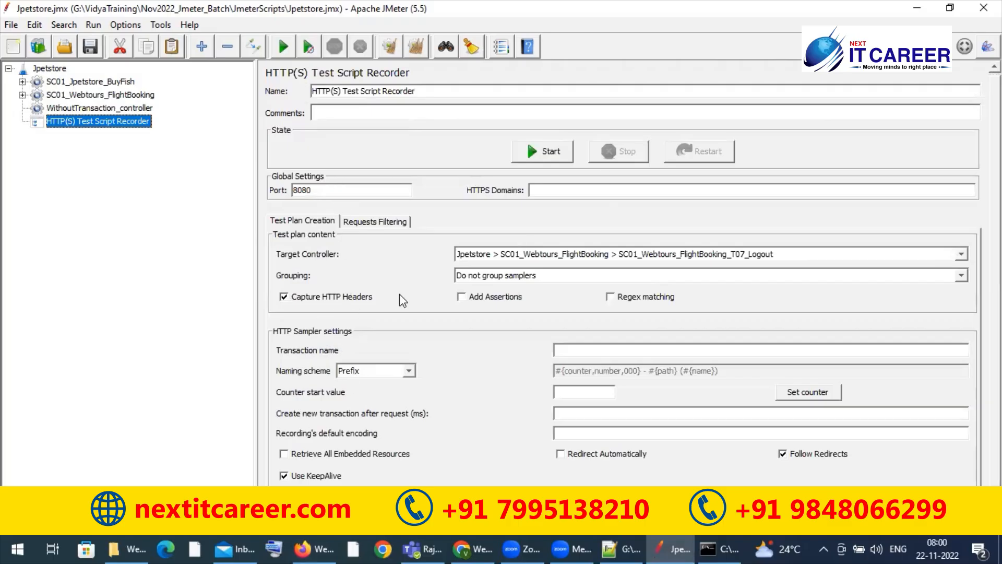
left_click(555, 156)
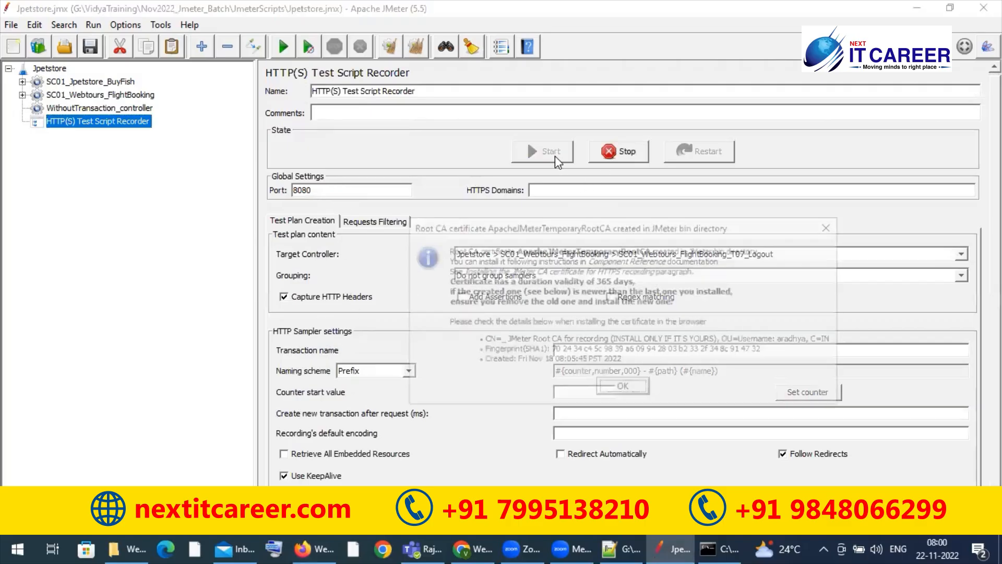
left_click(624, 389)
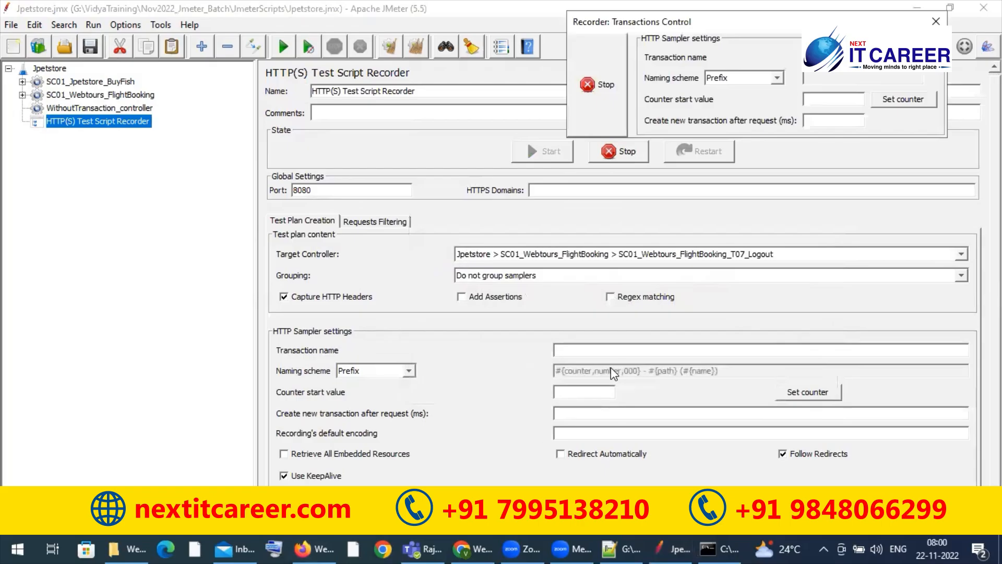
left_click(307, 547)
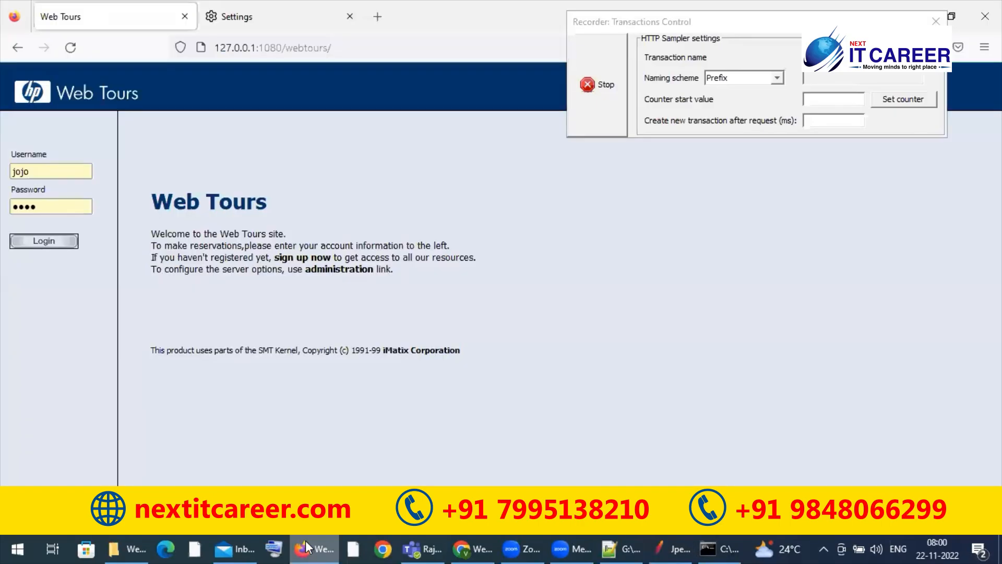
left_click(72, 45)
Step: Return to JMeter, check the WithoutTransaction_controller thread group, and stop the recorder
left_click(303, 542)
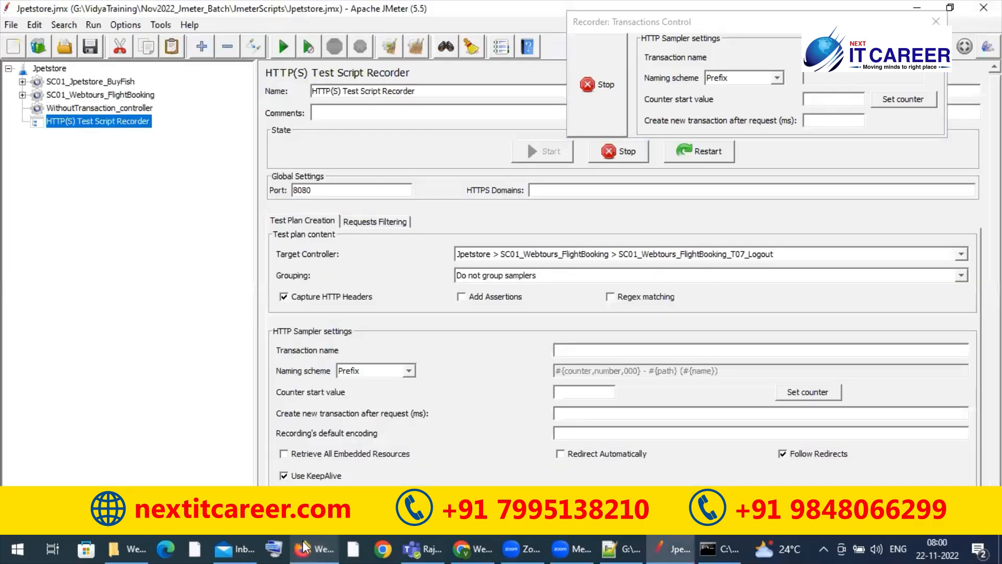
left_click(142, 109)
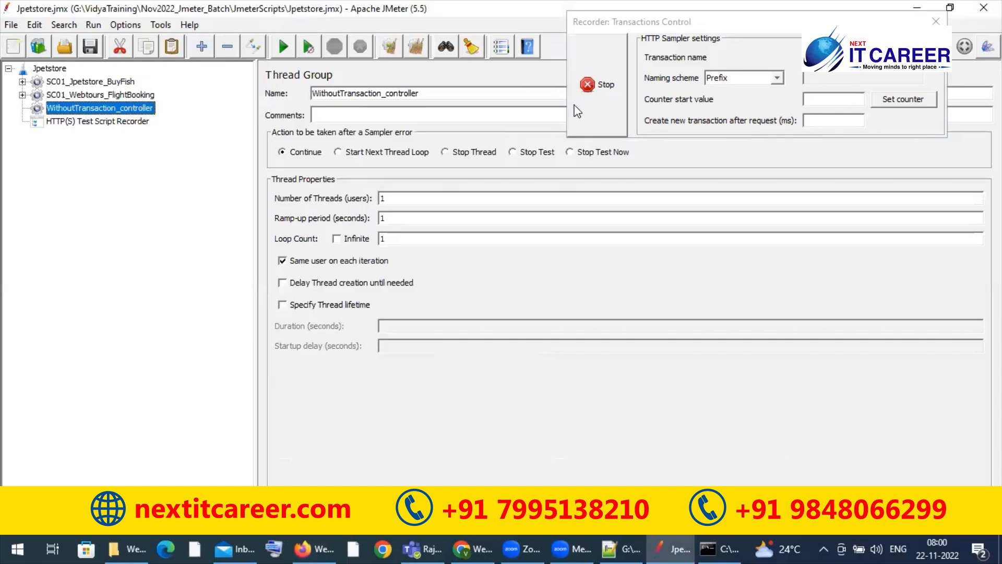
left_click(594, 121)
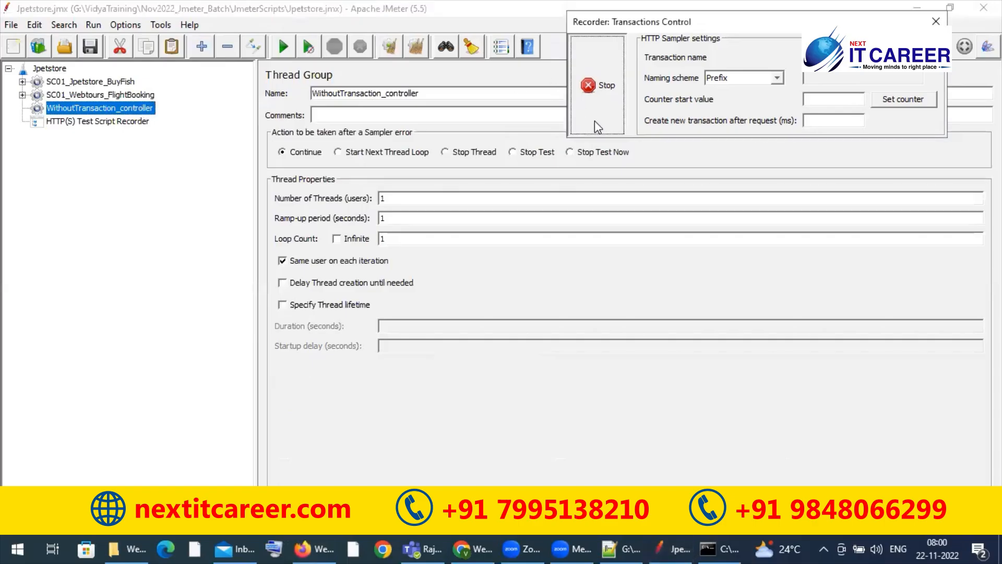
Step: Switch to Firefox, search its settings for proxy, and set the connection to No proxy
left_click(313, 547)
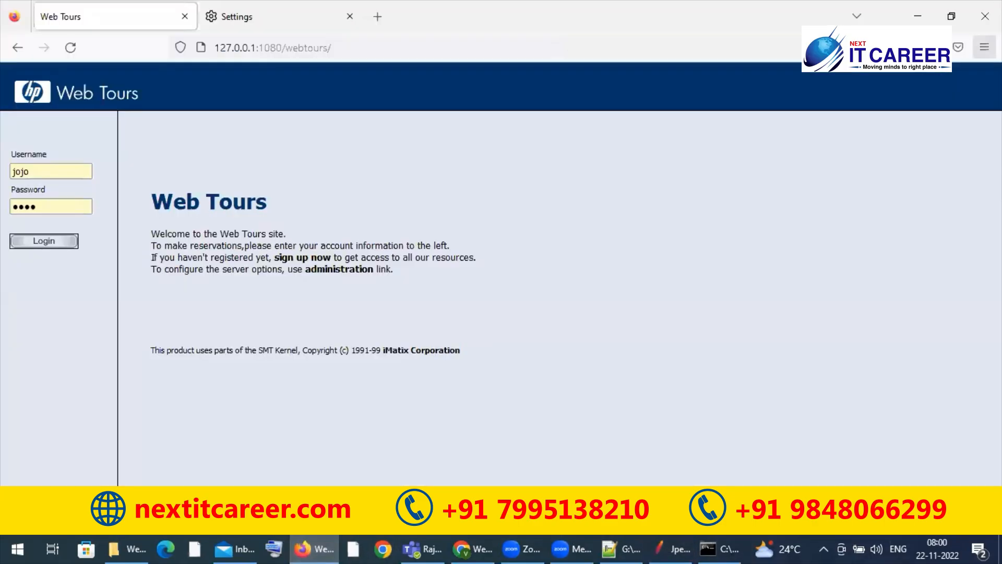
left_click(984, 47)
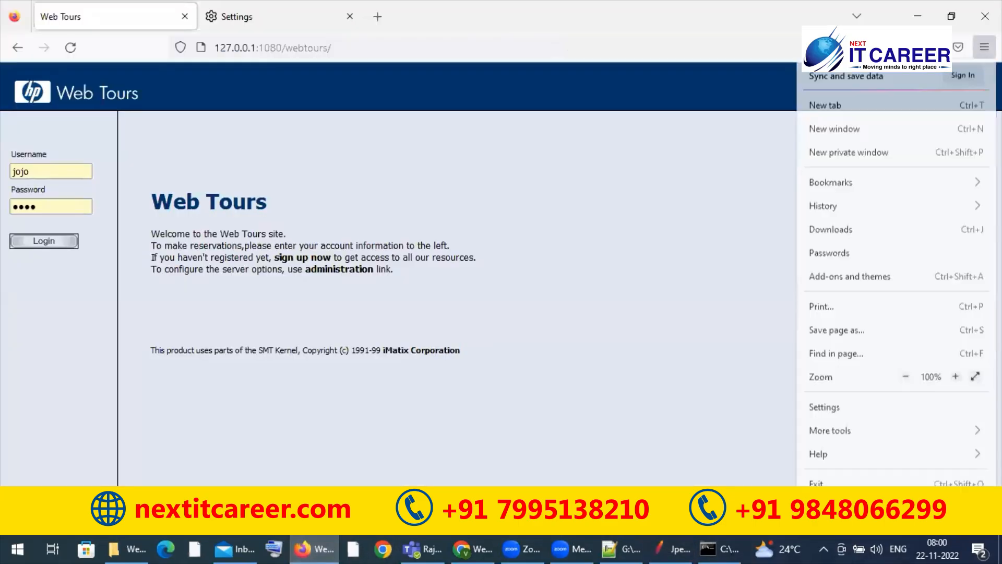
left_click(835, 407)
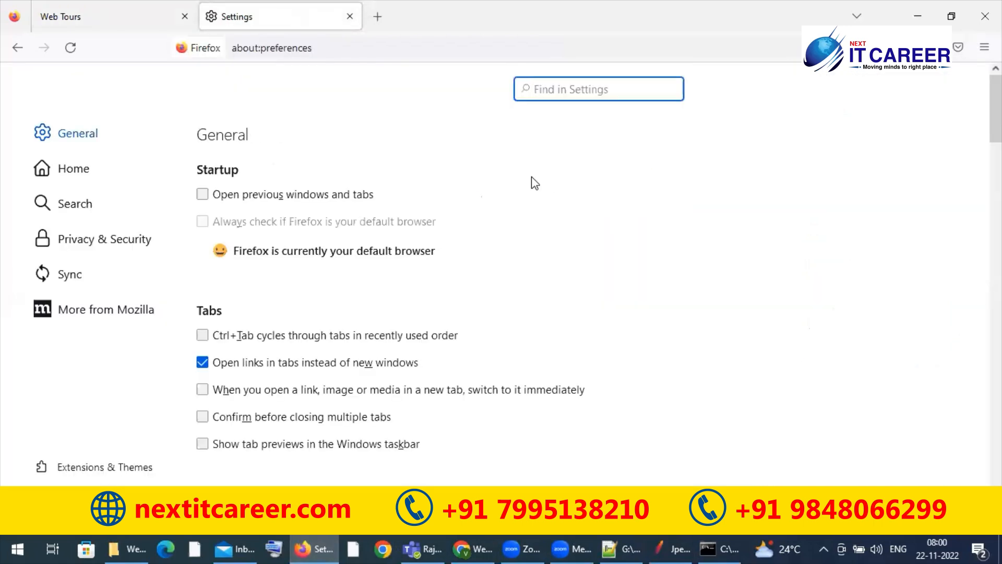
type("p")
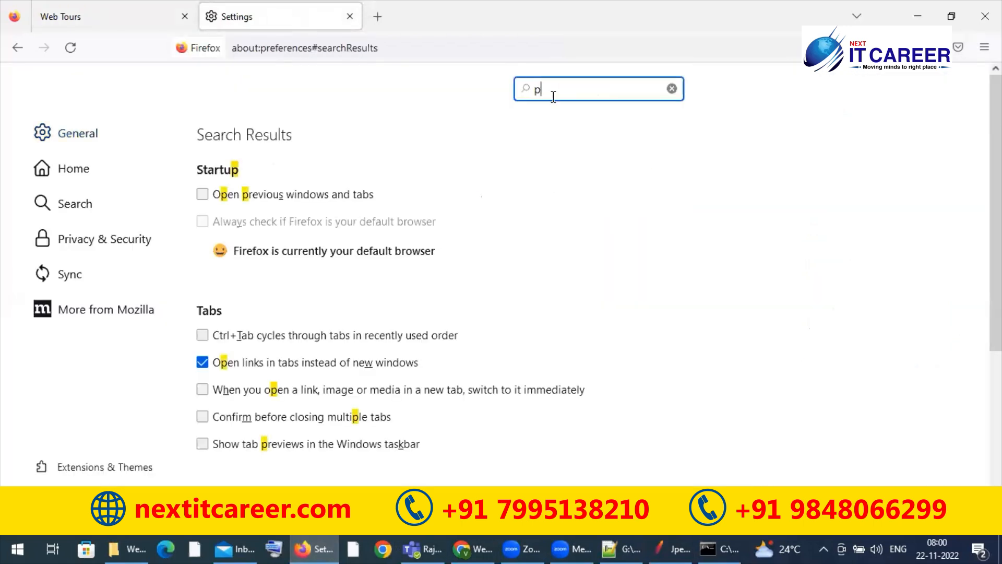
type("roxy")
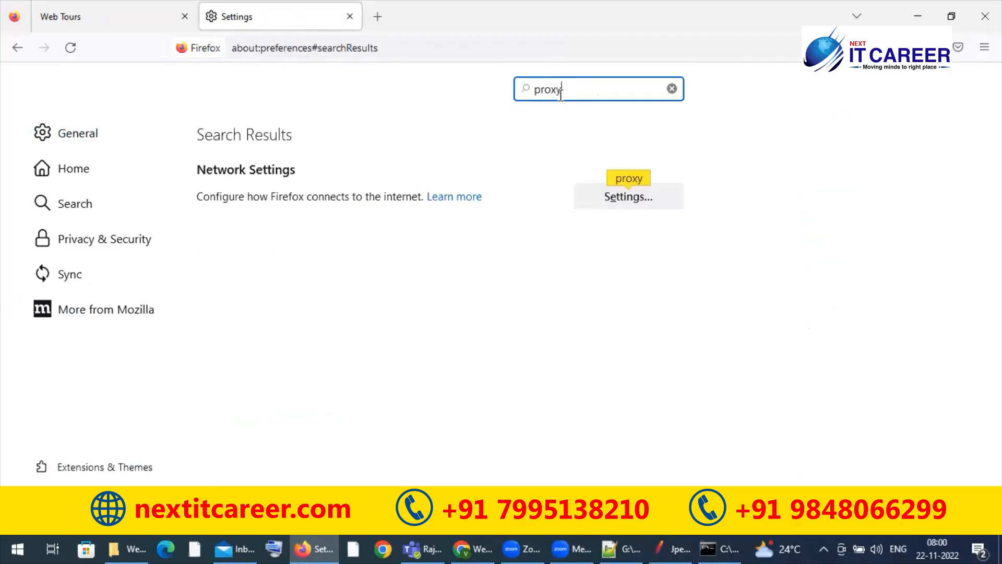
left_click(618, 202)
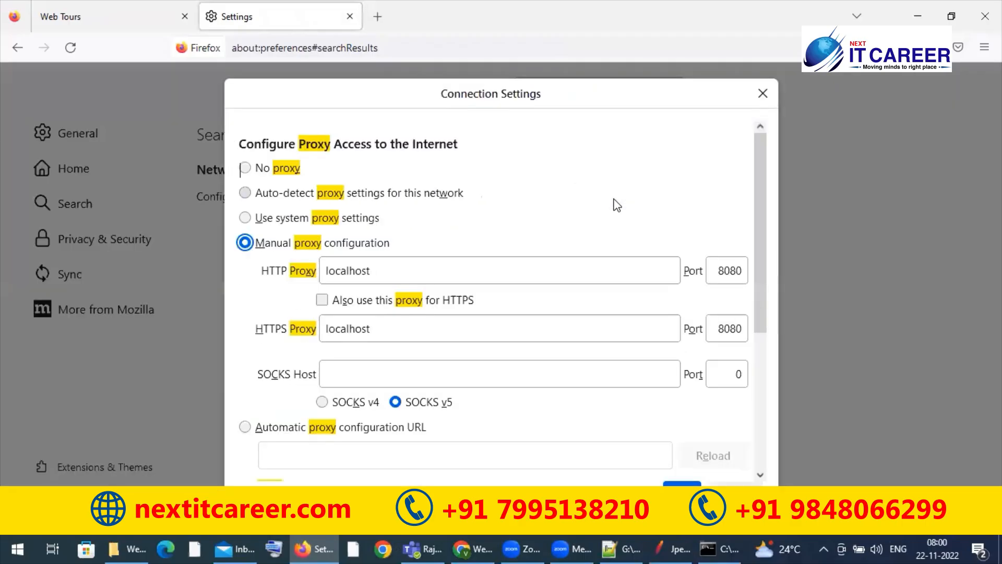
left_click(245, 168)
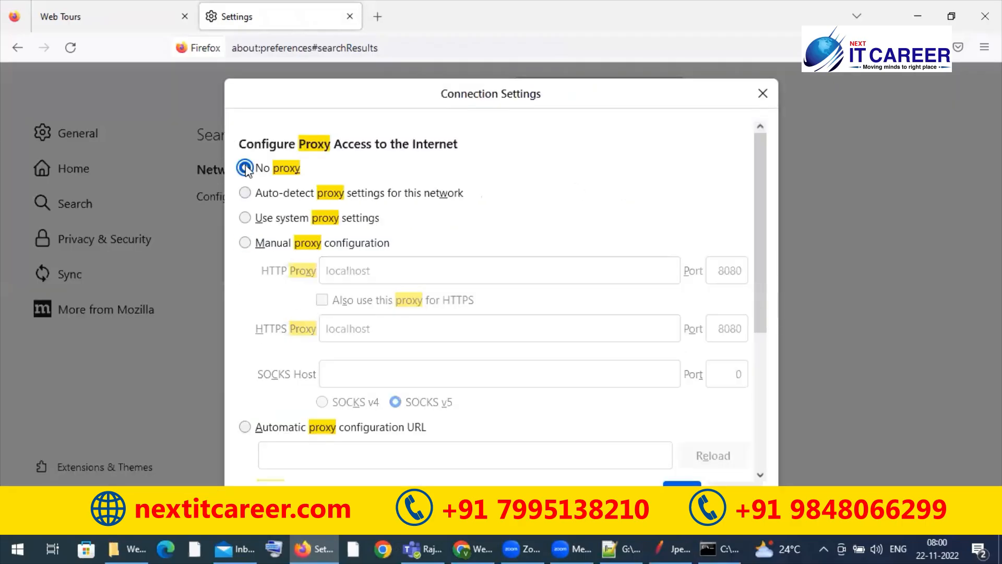
key("Return")
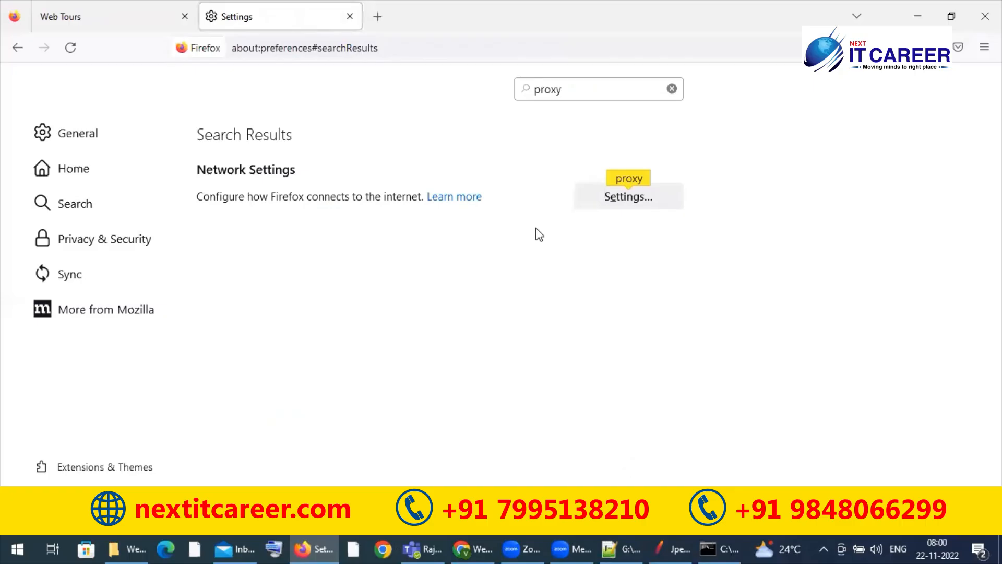
Step: Set the Firefox connection to Manual proxy configuration and return to the Web Tours page
left_click(601, 199)
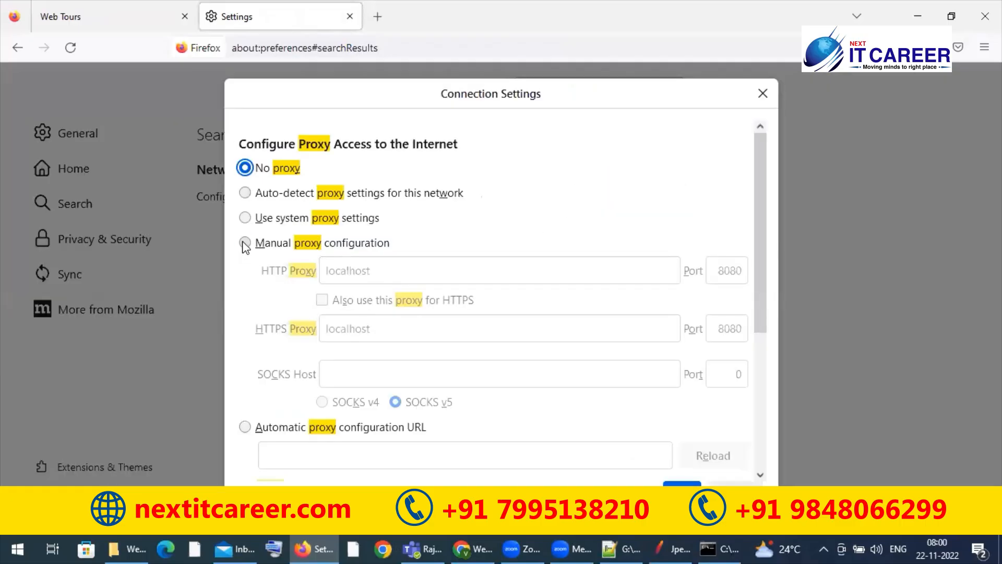
left_click(245, 243)
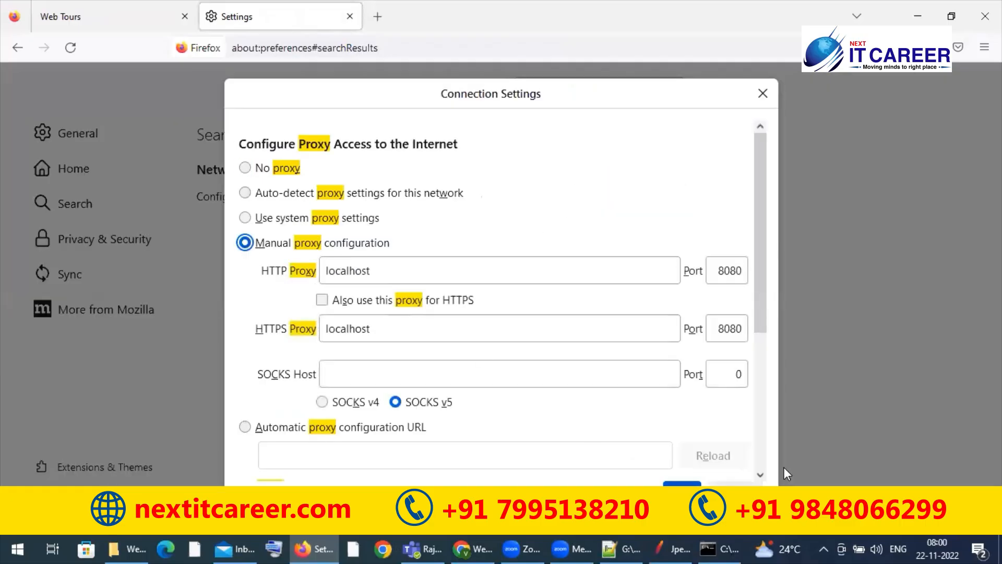
key("Return")
left_click(134, 18)
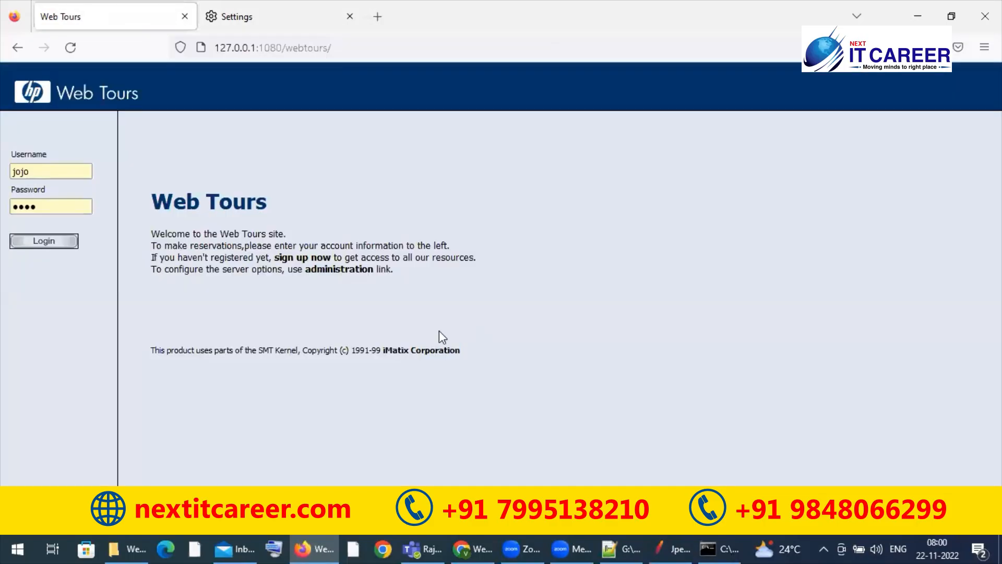
Step: Switch to JMeter, set the HTTP(S) Test Script Recorder's target controller to Jpetstore > WithoutTransaction_controller, and open that thread group
key("alt+Tab")
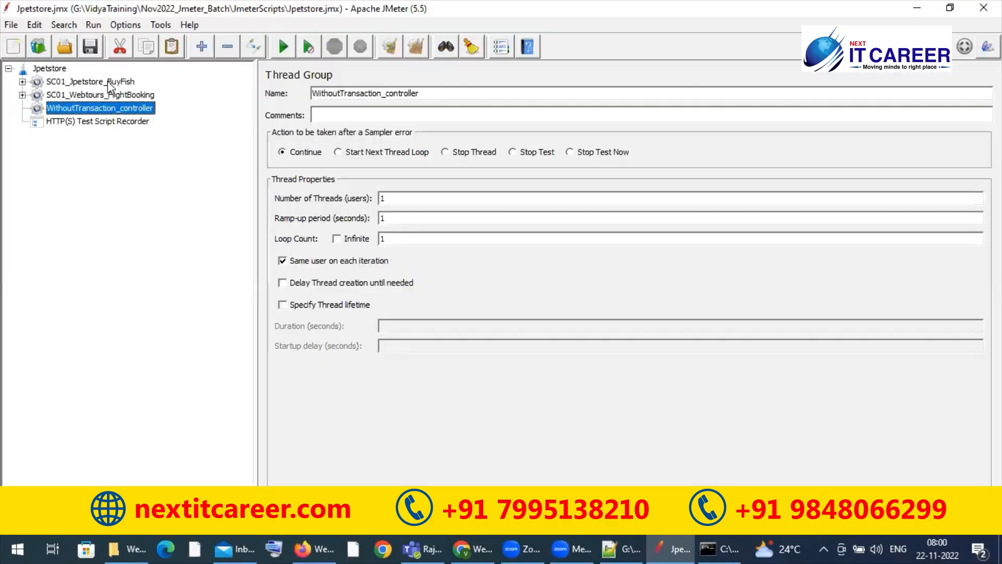
left_click(95, 119)
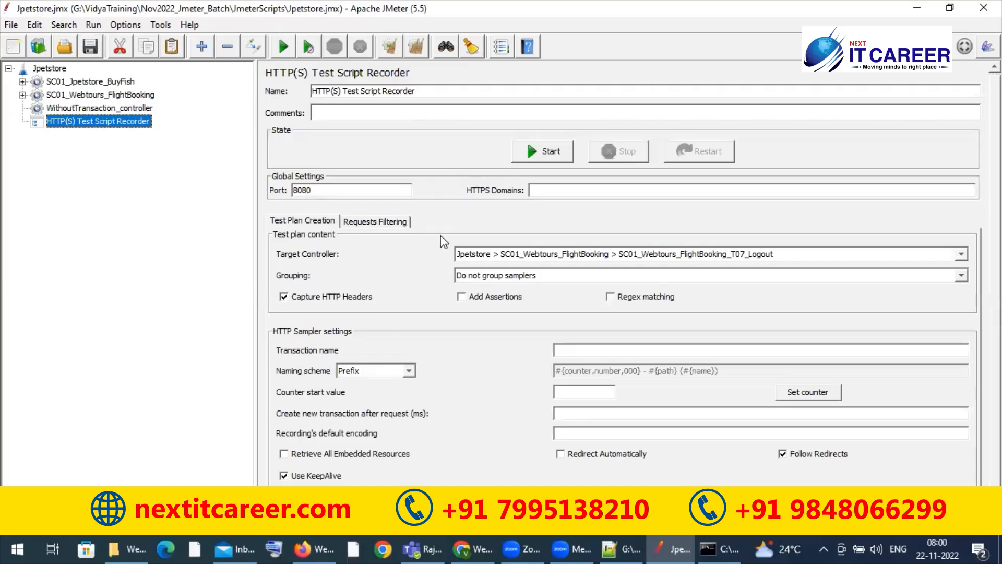
left_click(489, 255)
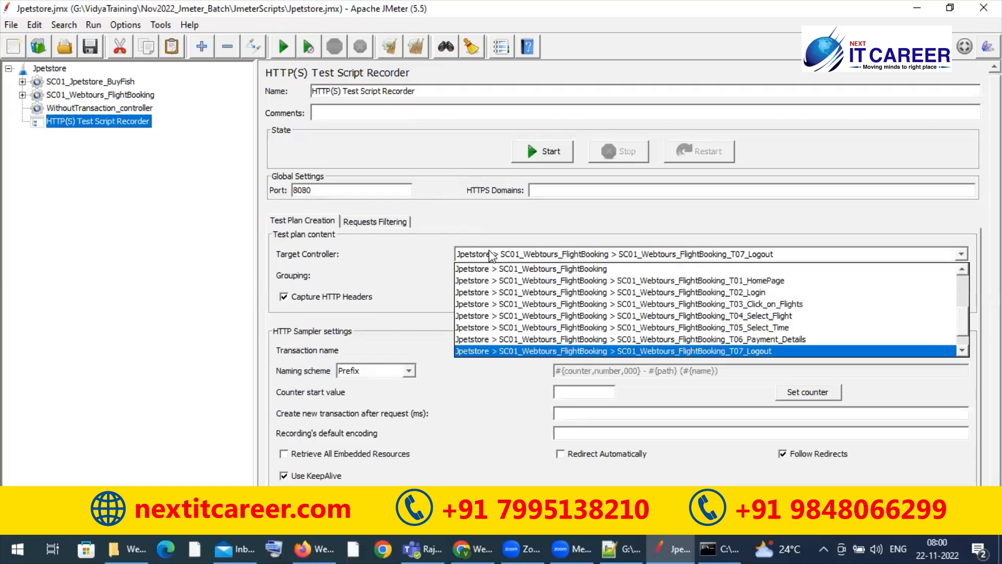
left_click(963, 353)
left_click(963, 353)
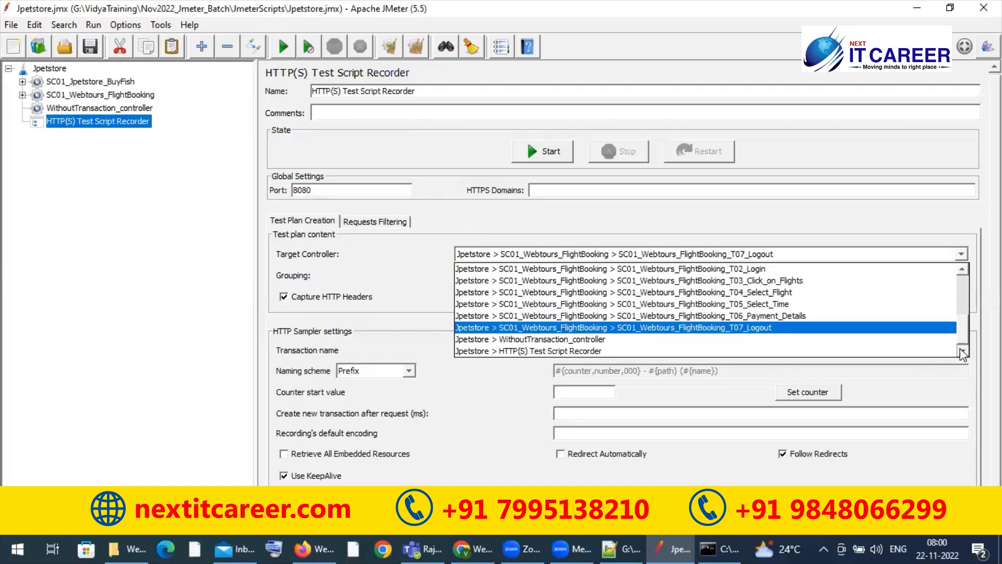
left_click(544, 340)
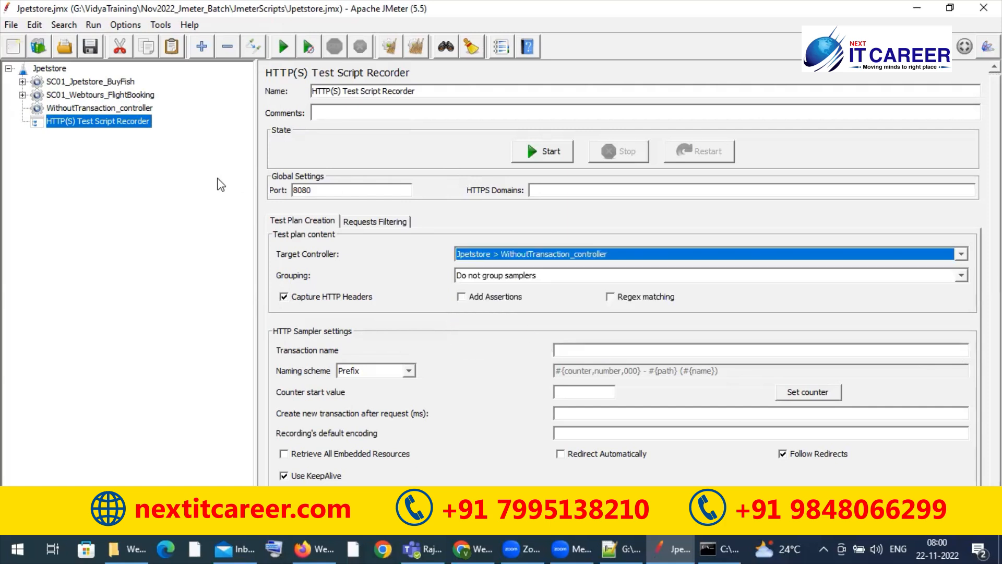
left_click(138, 110)
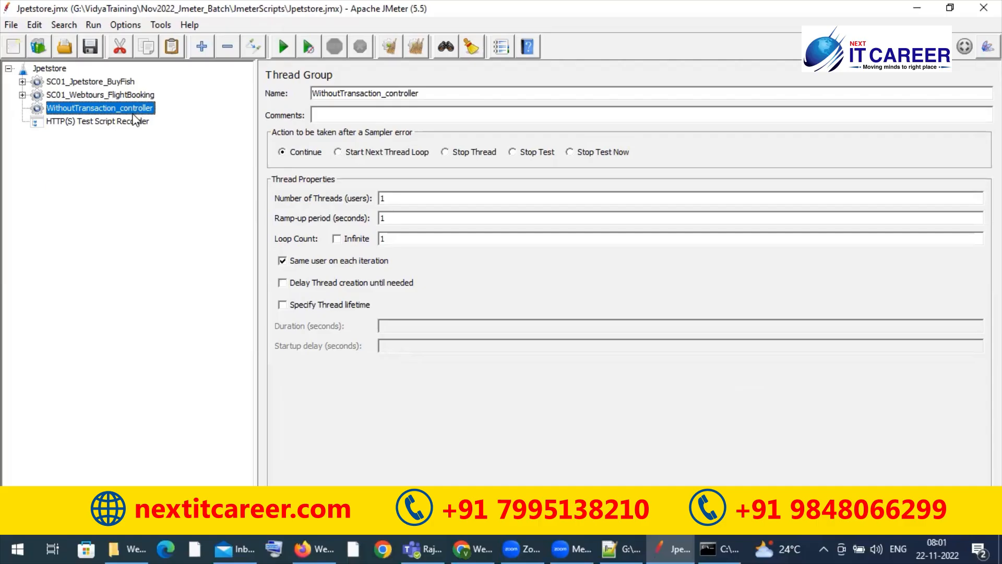
Step: Start the HTTP(S) Test Script Recorder, accept the root CA certificate notice, and reload the Web Tours home page in Firefox
left_click(132, 123)
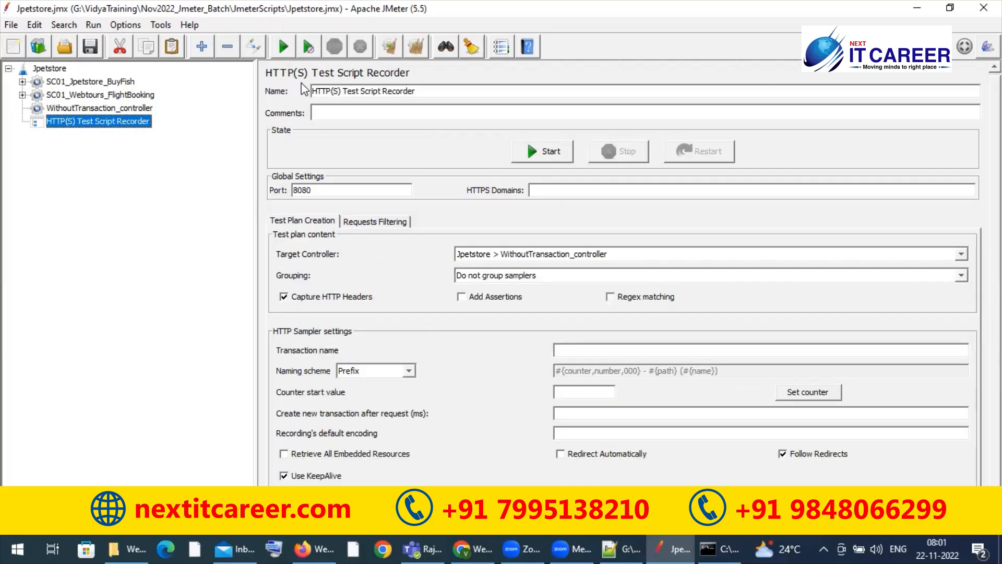
left_click(555, 148)
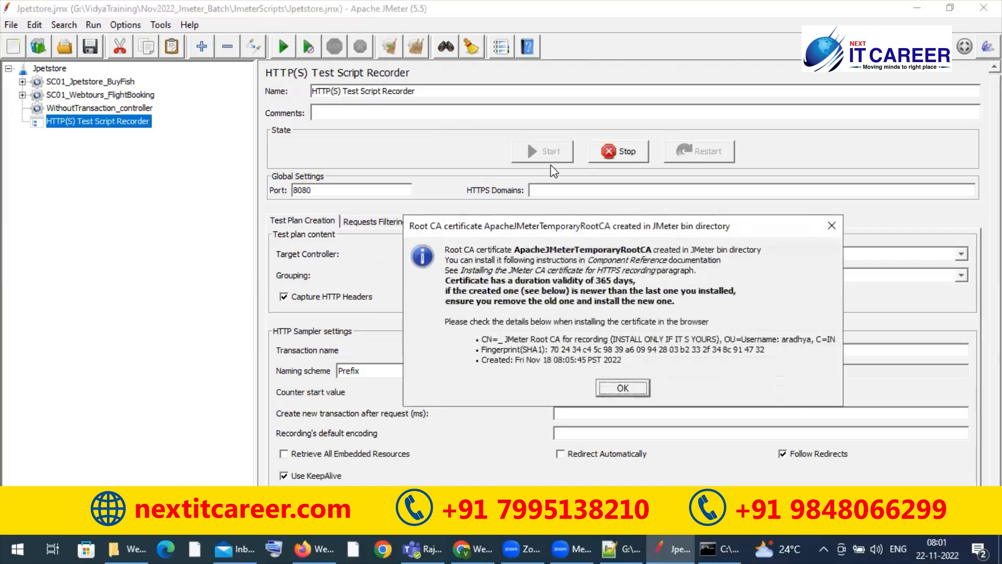
left_click(622, 388)
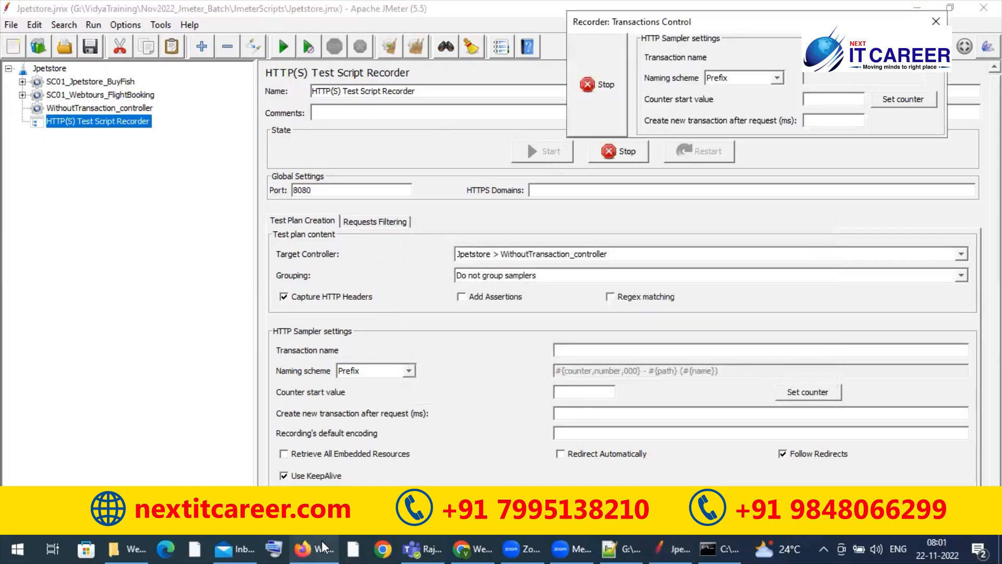
left_click(322, 543)
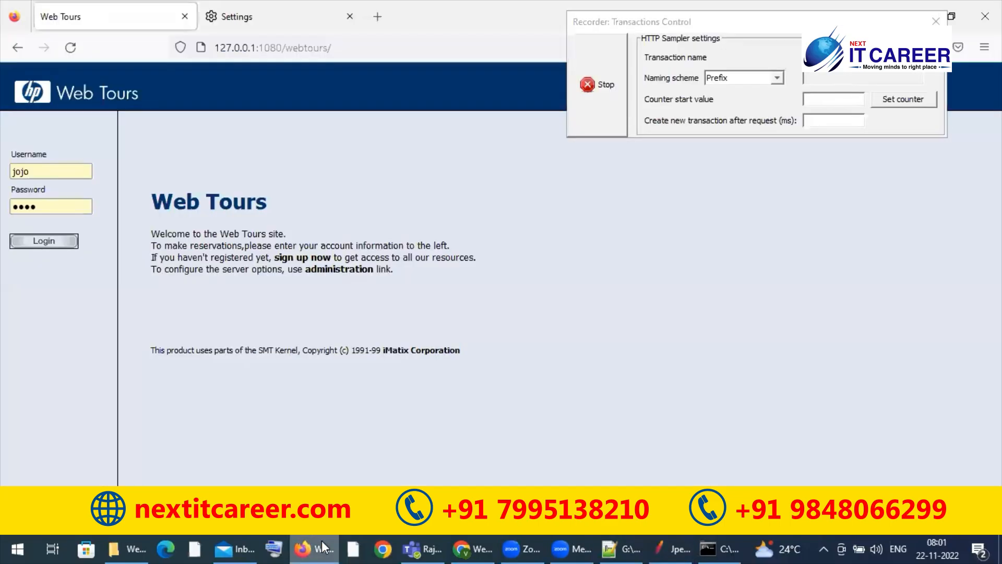
left_click(72, 47)
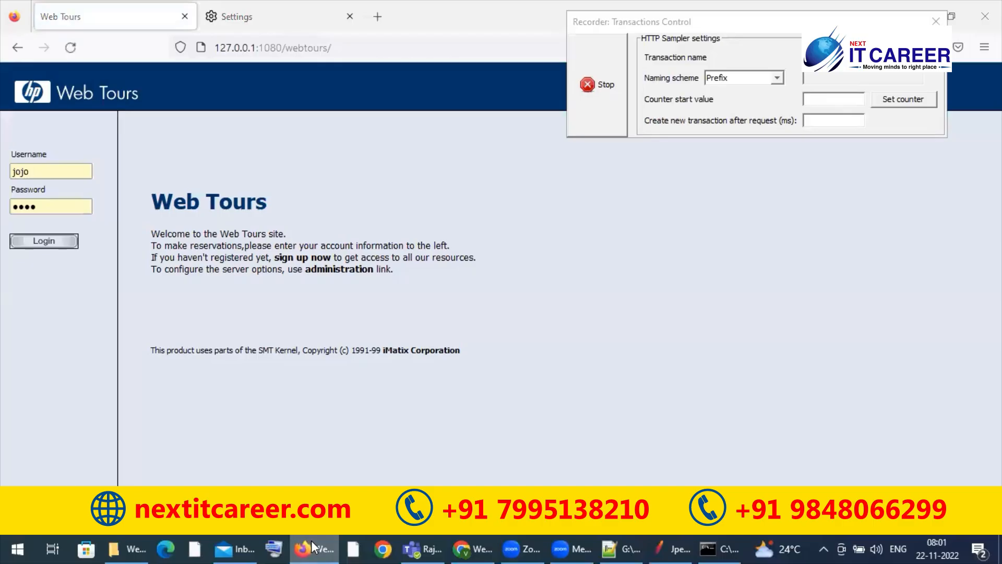
Step: Switch to JMeter, expand the WithoutTransaction_controller thread group, and reselect Jpetstore > WithoutTransaction_controller as the recorder's target controller
left_click(313, 547)
left_click(22, 109)
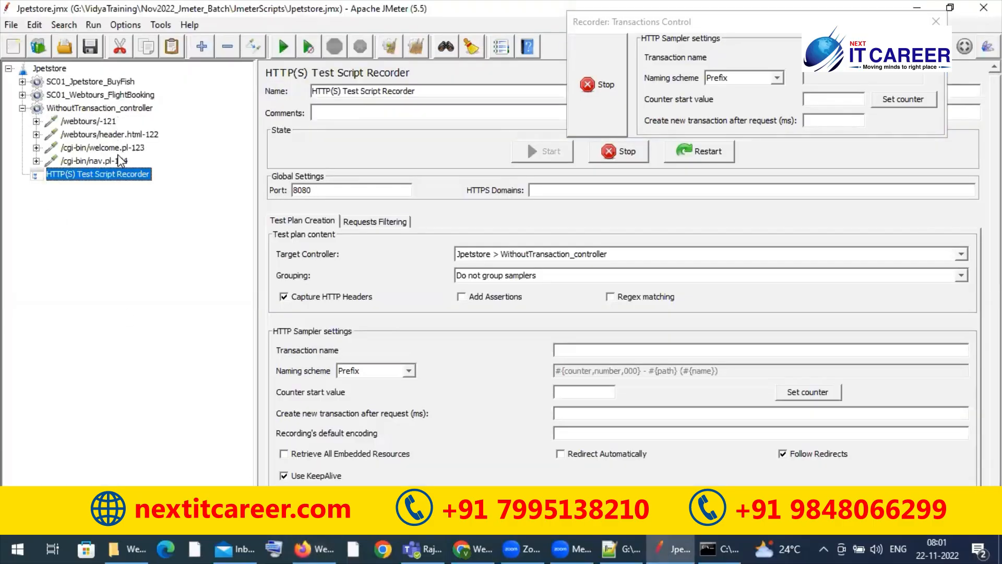
left_click(316, 544)
left_click(315, 544)
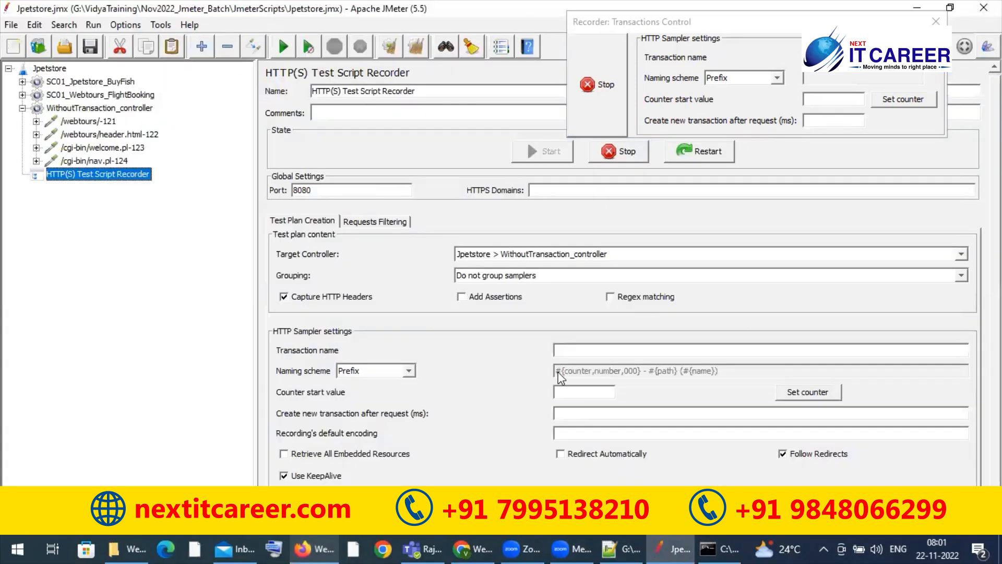
left_click(604, 259)
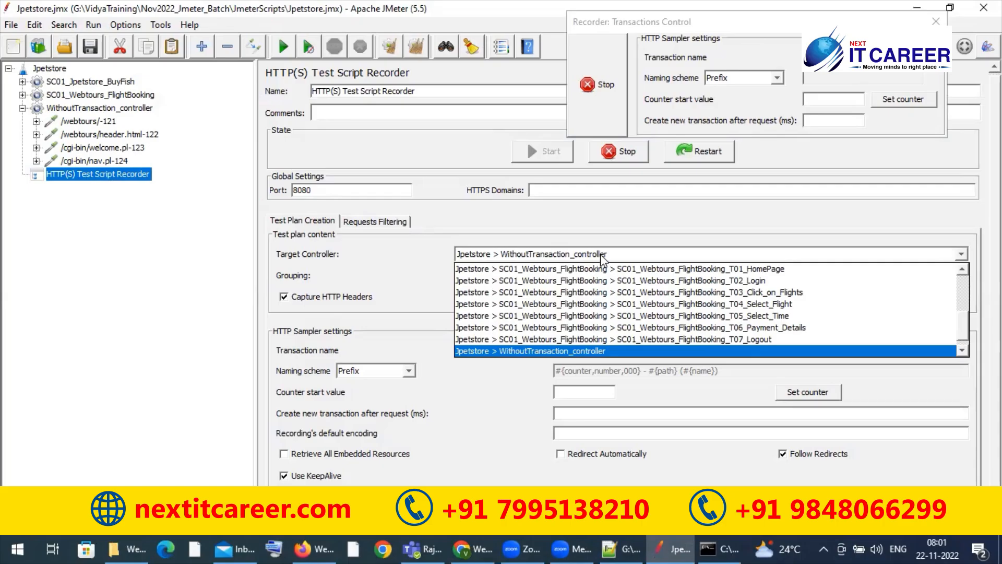
left_click(591, 351)
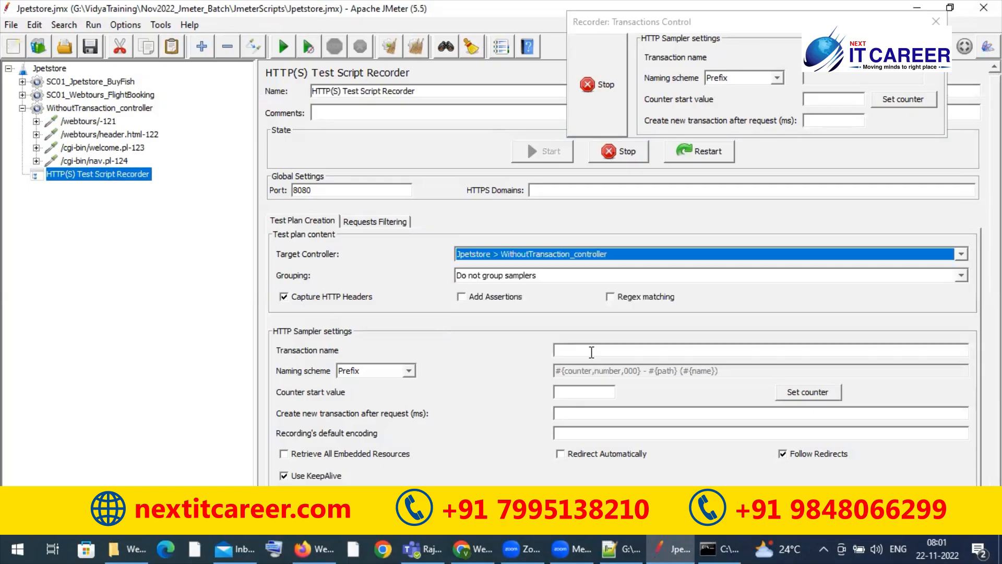
Step: Log in to Web Tours in Firefox with the prefilled credentials, and open the last recorded login request in JMeter
left_click(316, 544)
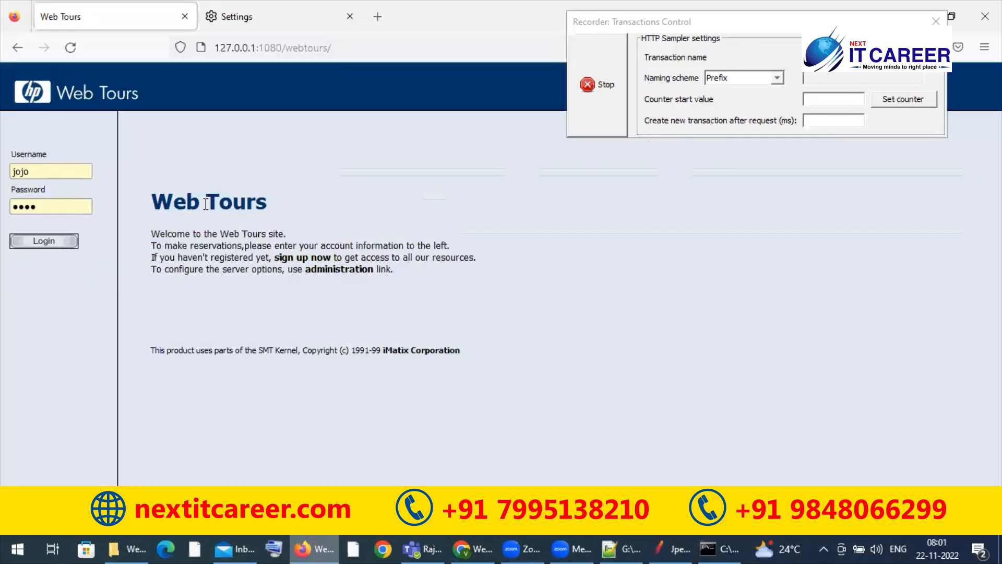
left_click(40, 246)
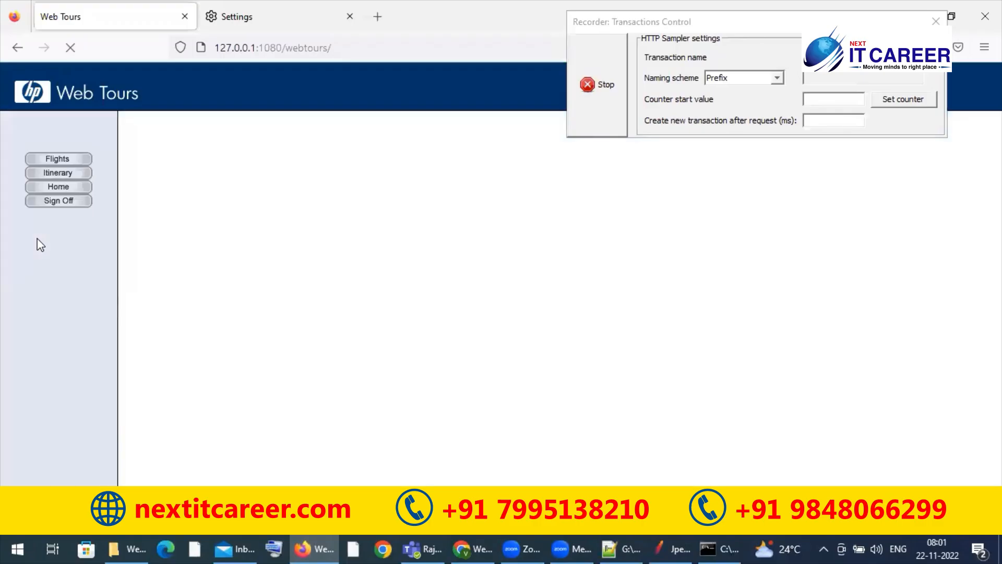
left_click(316, 543)
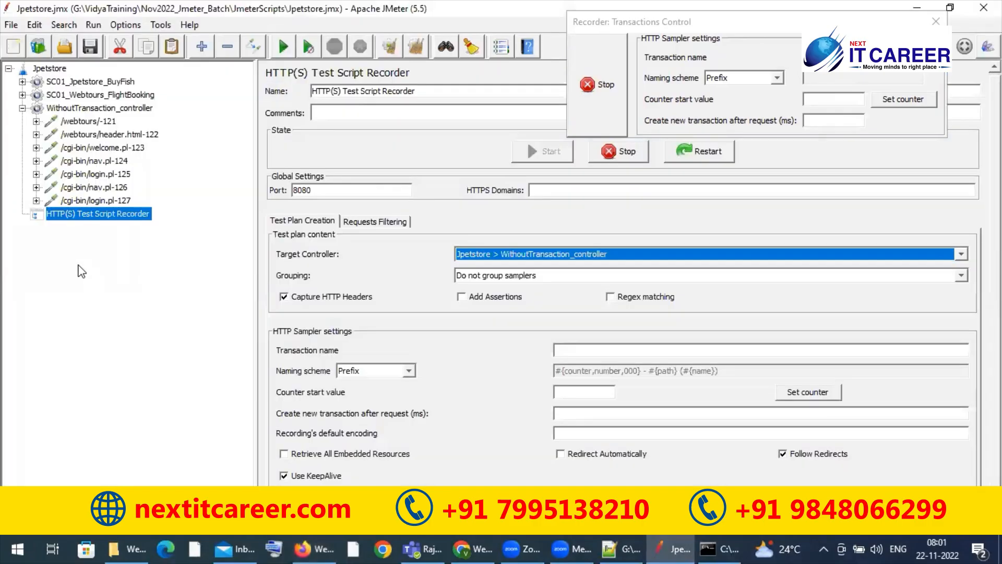
left_click(94, 201)
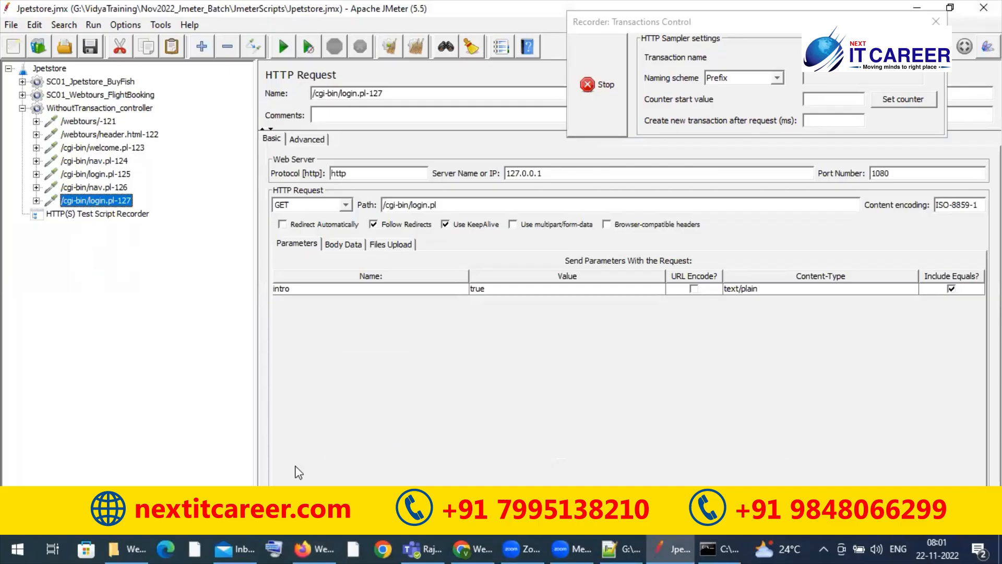
Step: Open the Flights page of Web Tours in Firefox, and view the recorded reservations request in JMeter
left_click(313, 549)
left_click(68, 161)
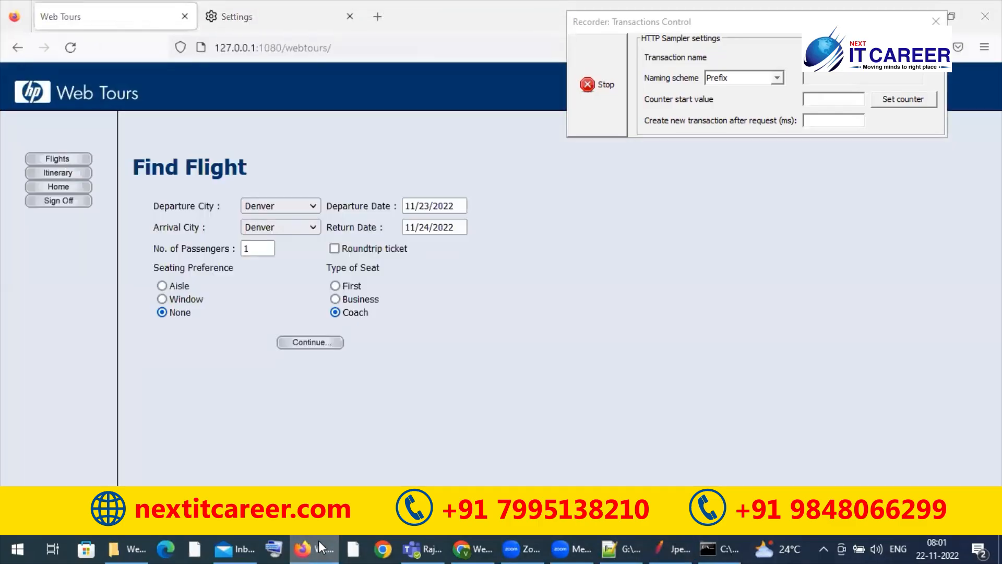
left_click(319, 540)
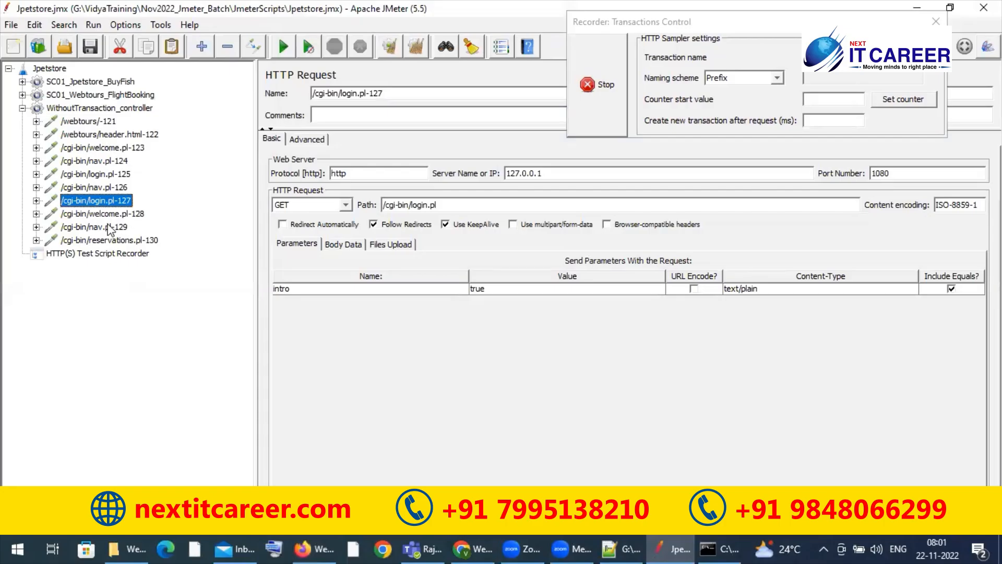
left_click(128, 239)
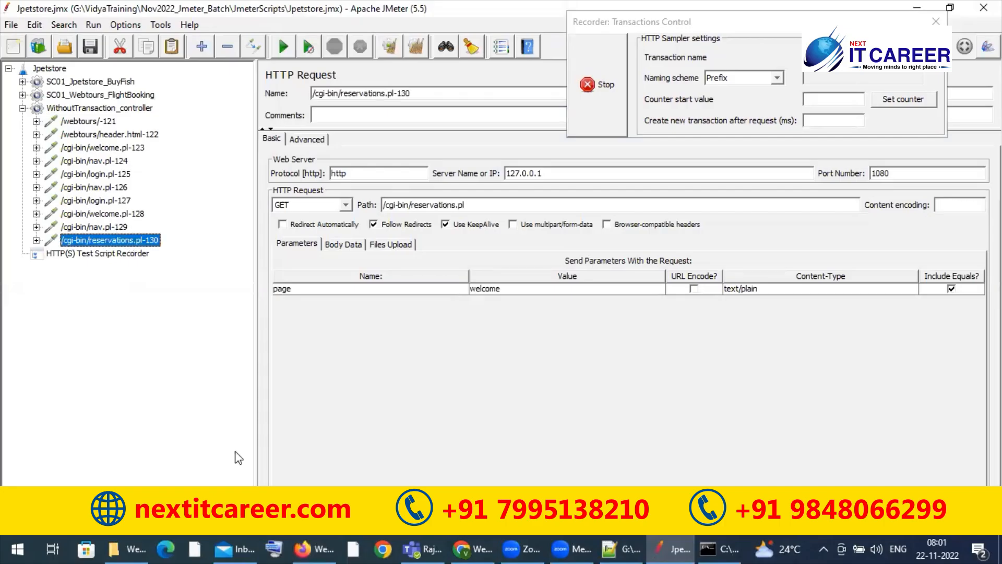
Step: In Firefox, find flights from Frankfurt to Los Angeles and continue with Blue Sky Air 130 to the payment details
left_click(313, 548)
left_click(257, 227)
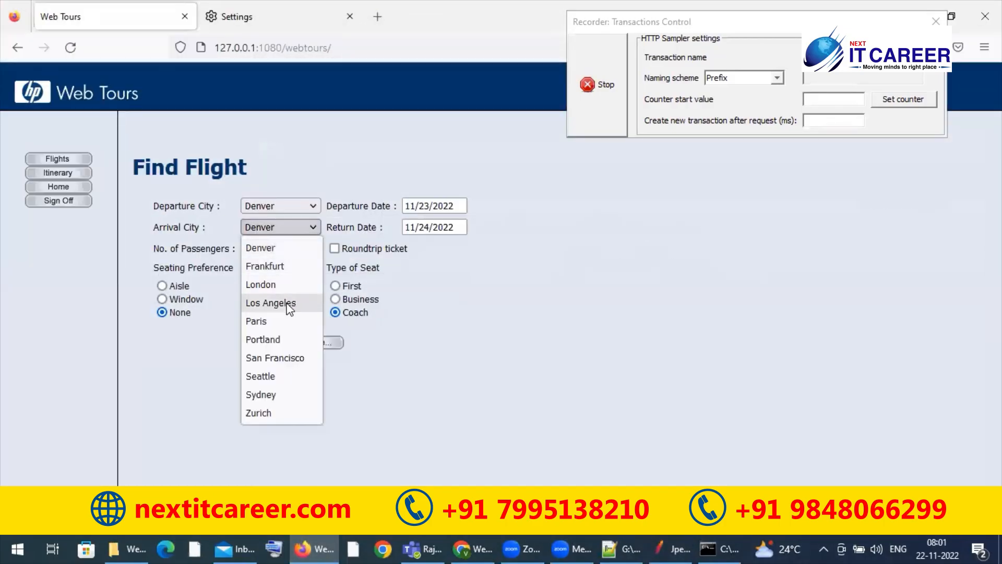
left_click(285, 304)
left_click(290, 200)
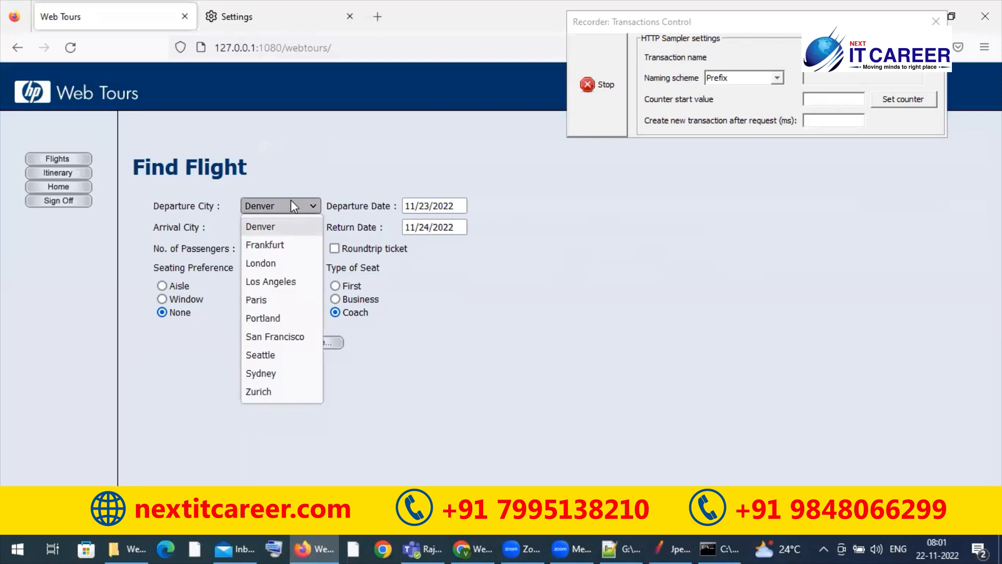
left_click(286, 242)
left_click(324, 343)
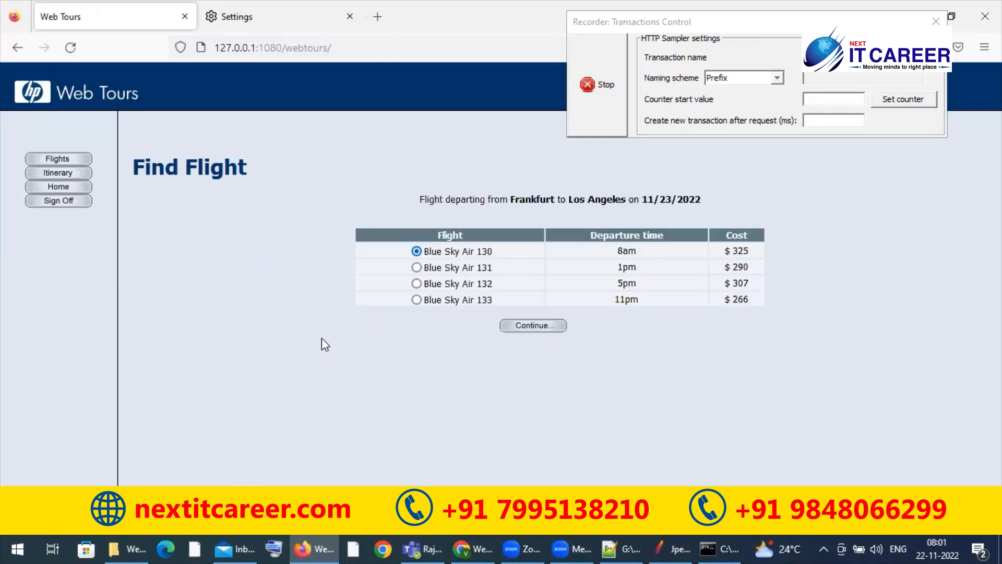
left_click(536, 329)
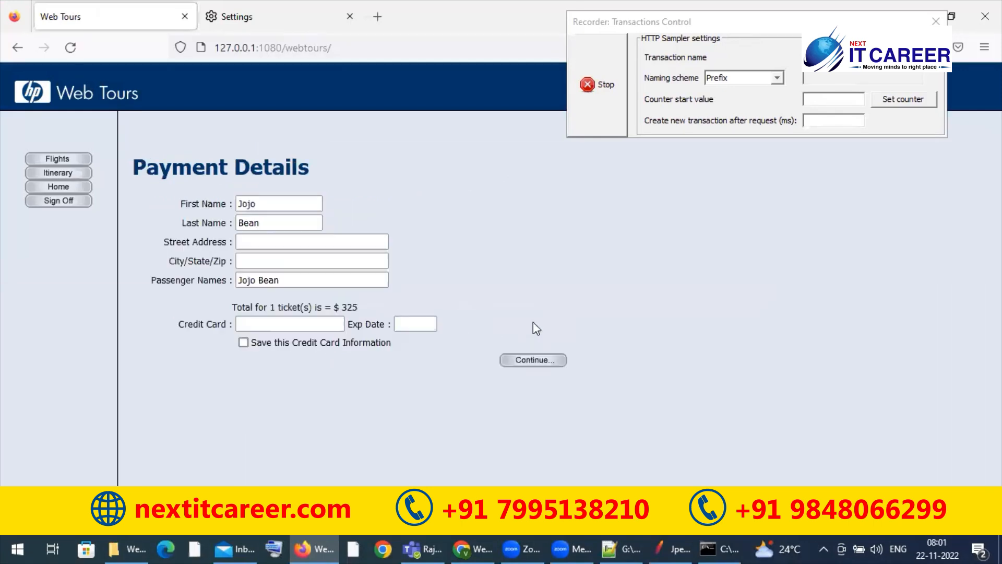
Step: Check the recorded requests in JMeter, return to Firefox to submit the payment details as they are, and sign off
left_click(307, 547)
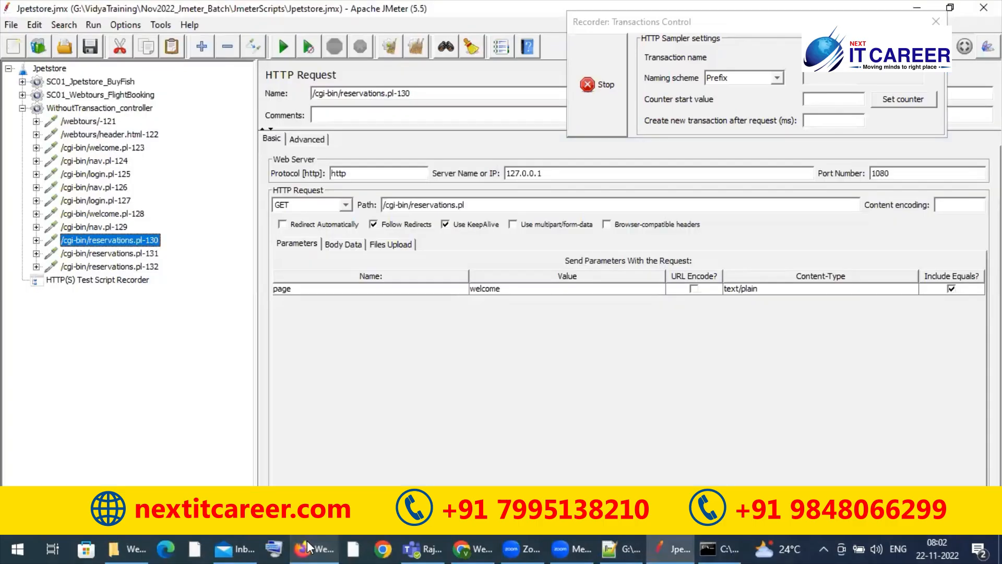
left_click(307, 541)
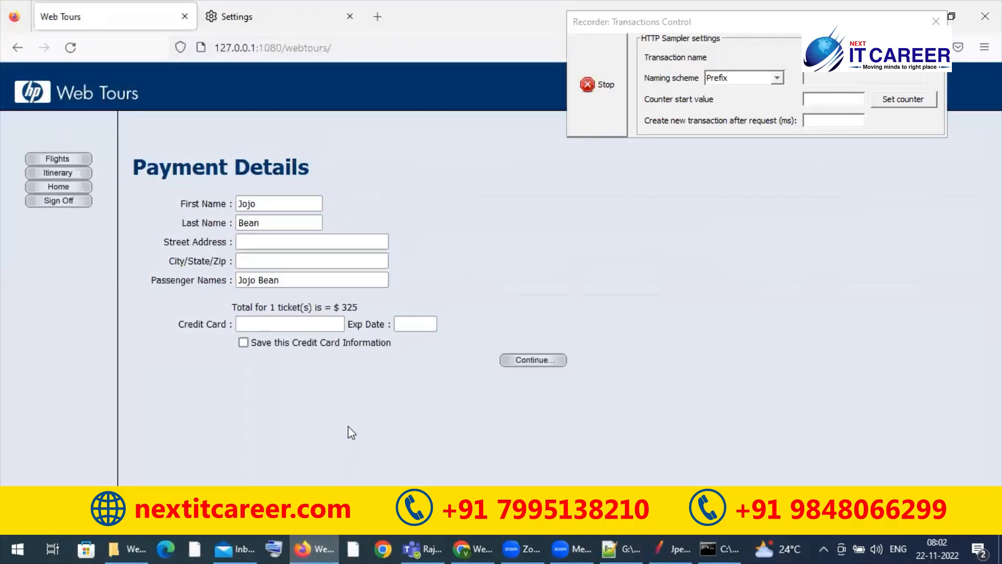
left_click(539, 360)
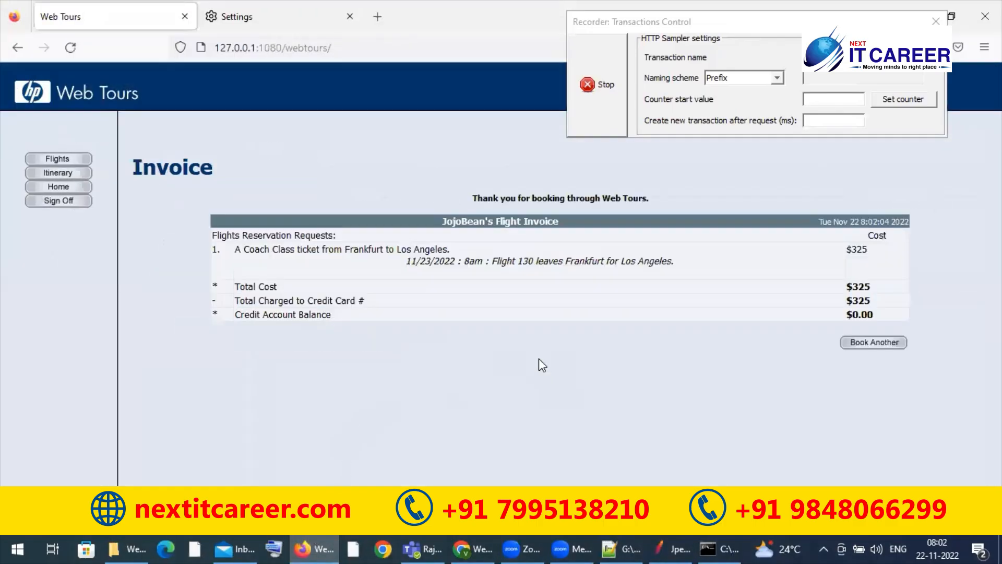
left_click(43, 204)
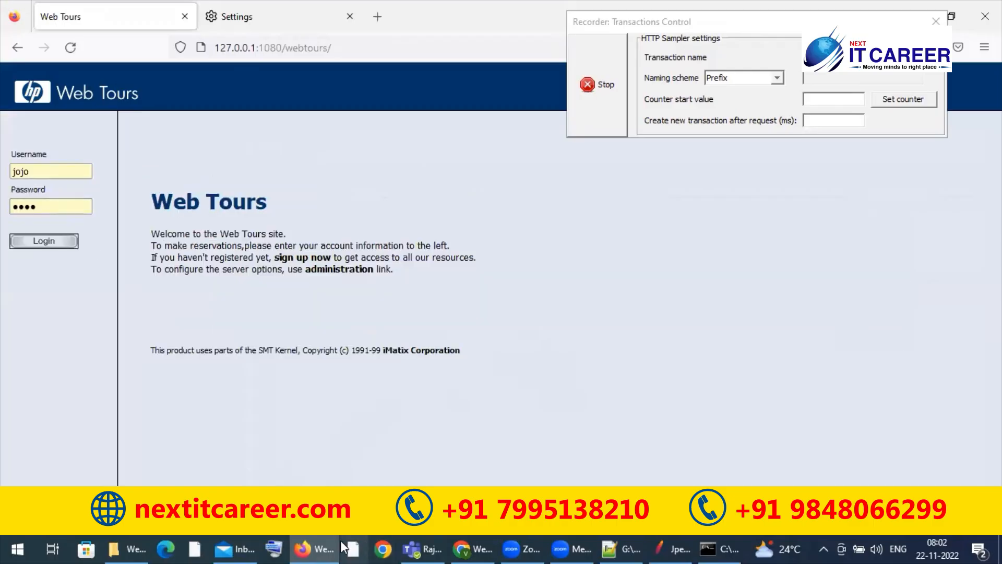
Step: Switch to JMeter and examine the recorded reservations, login, home page and header requests under WithoutTransaction_controller
left_click(322, 541)
left_click(116, 254)
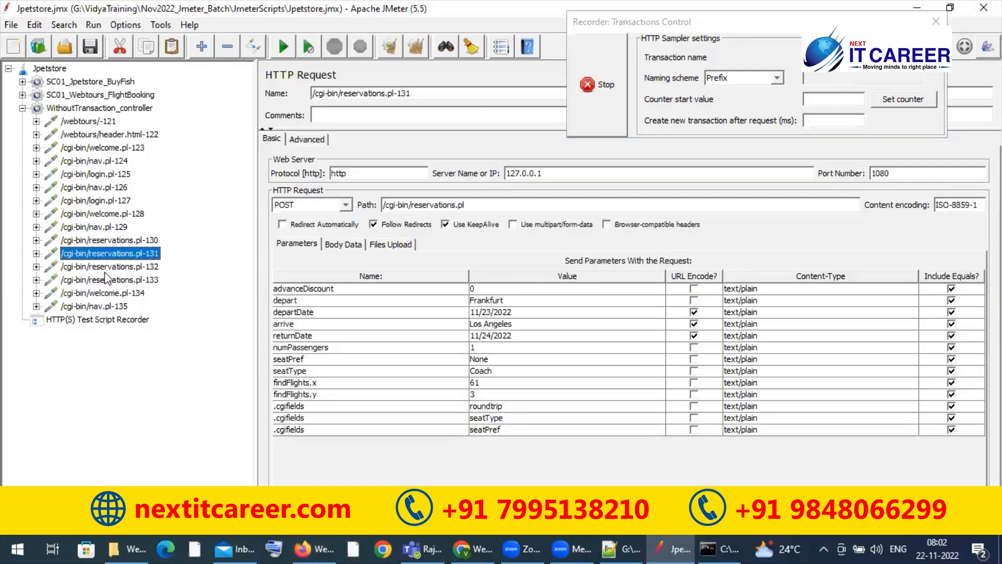
left_click(104, 268)
left_click(103, 176)
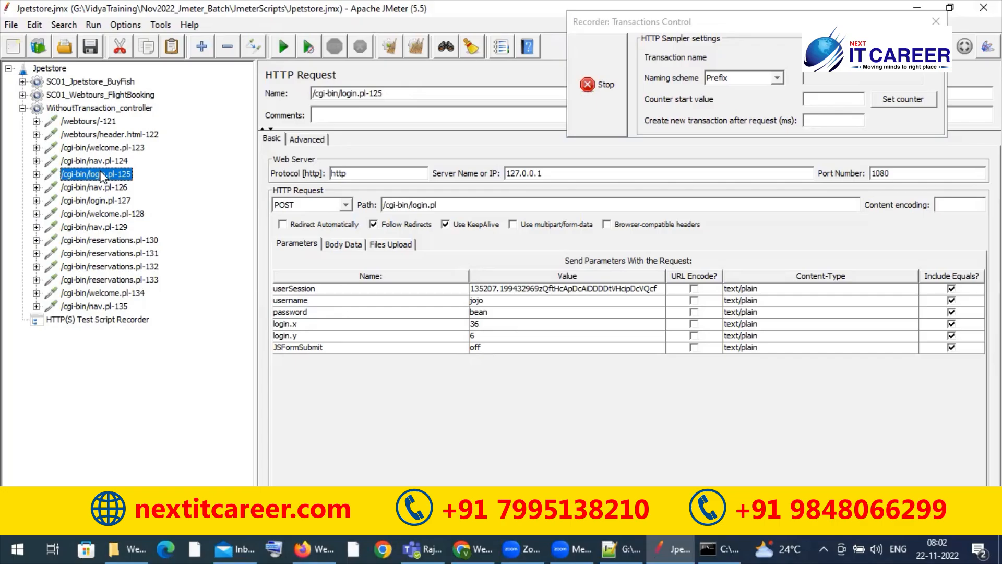
left_click(100, 123)
left_click(102, 137)
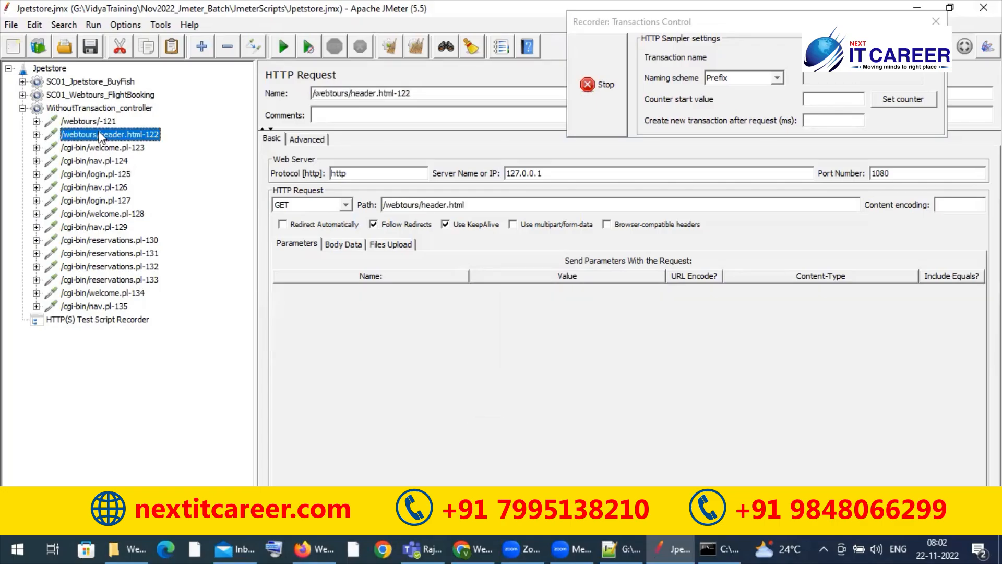
Step: Expand SC01_Webtours_FlightBooking and examine the requests grouped in its T01_HomePage transaction controller
left_click(22, 95)
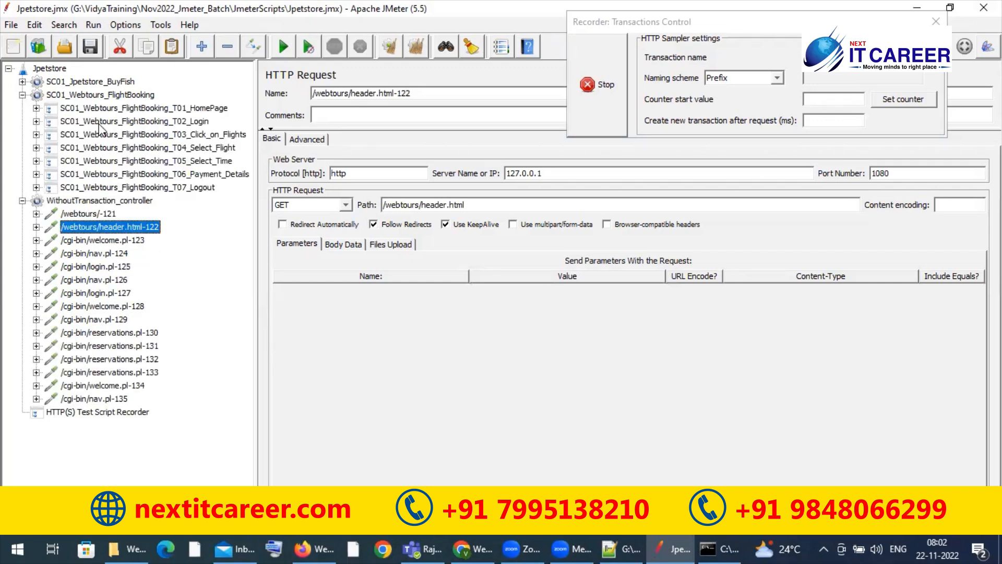
left_click(97, 107)
left_click(36, 108)
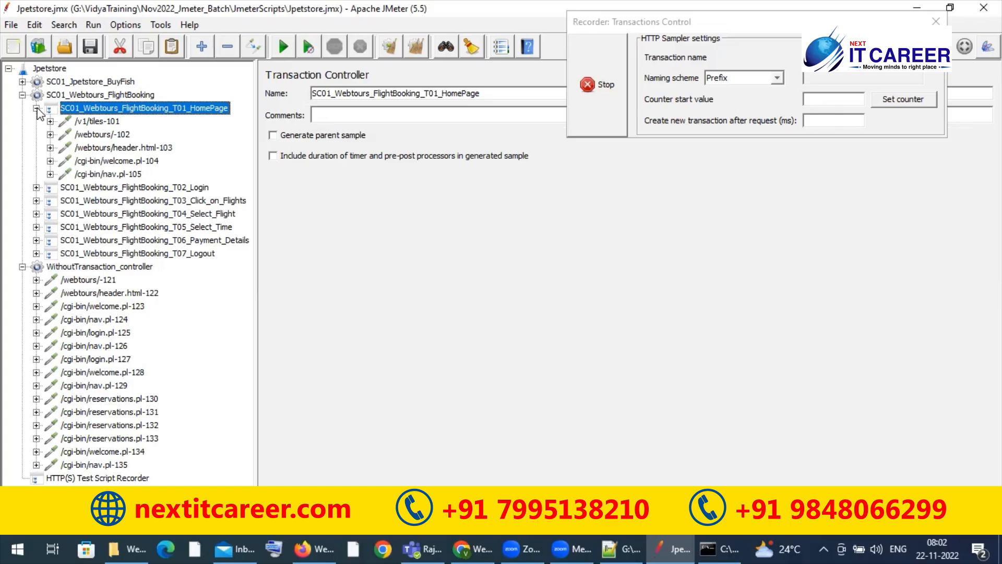
left_click(36, 109)
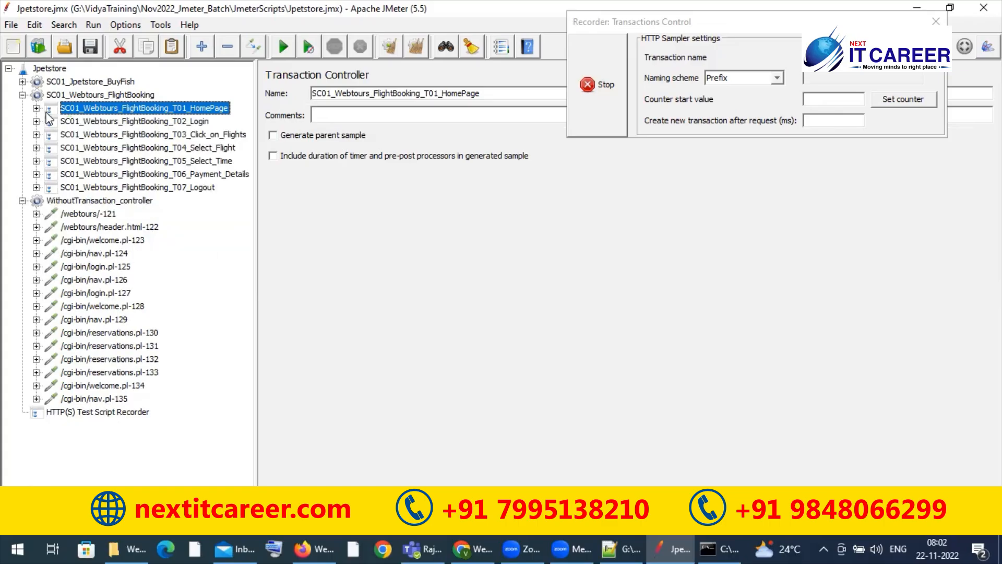
Step: Compare the ungrouped requests under WithoutTransaction_controller with the grouped ones, and collapse both thread groups
left_click(95, 213)
left_click(94, 224)
left_click(94, 240)
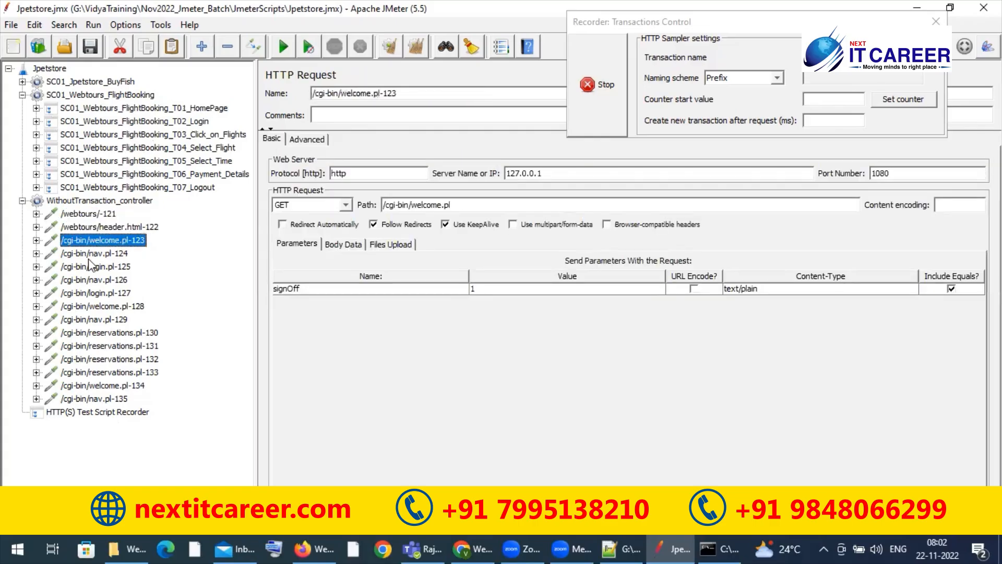
left_click(89, 267)
left_click(96, 294)
left_click(104, 333)
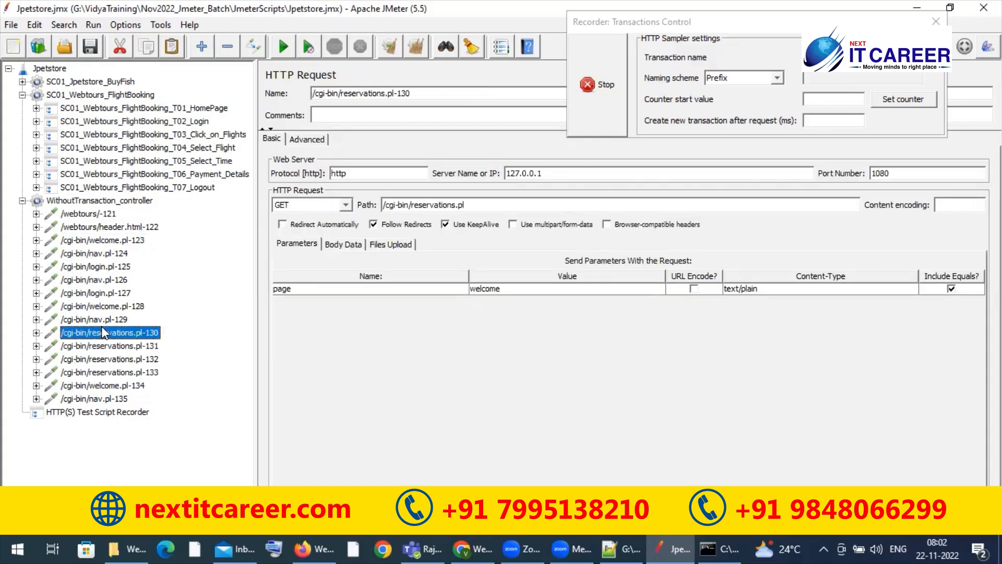
left_click(110, 359)
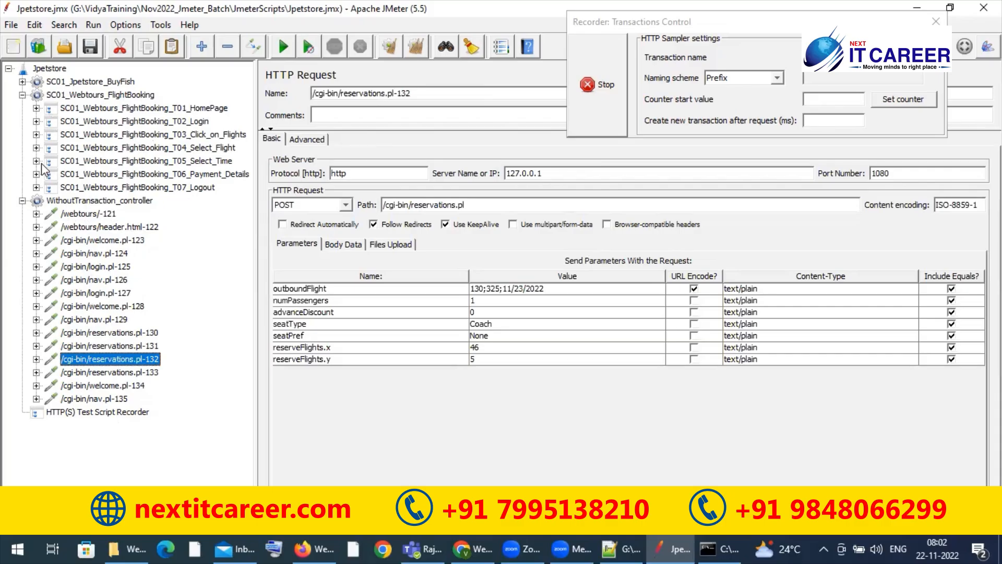
left_click(23, 95)
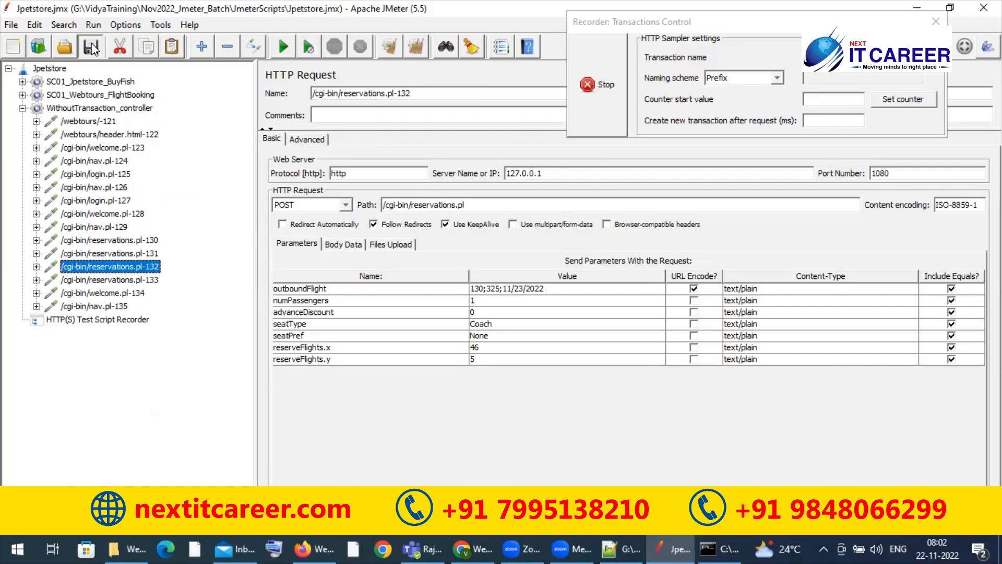
double_click(34, 109)
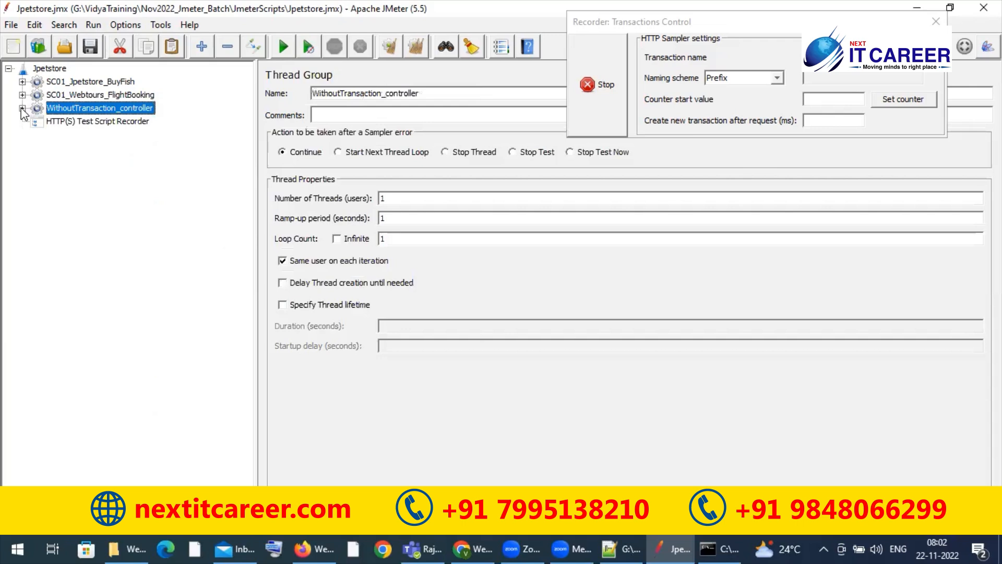
Step: Review the HTTP(S) Test Script Recorder settings and the full range of requests recorded under WithoutTransaction_controller, then collapse the thread group
left_click(62, 121)
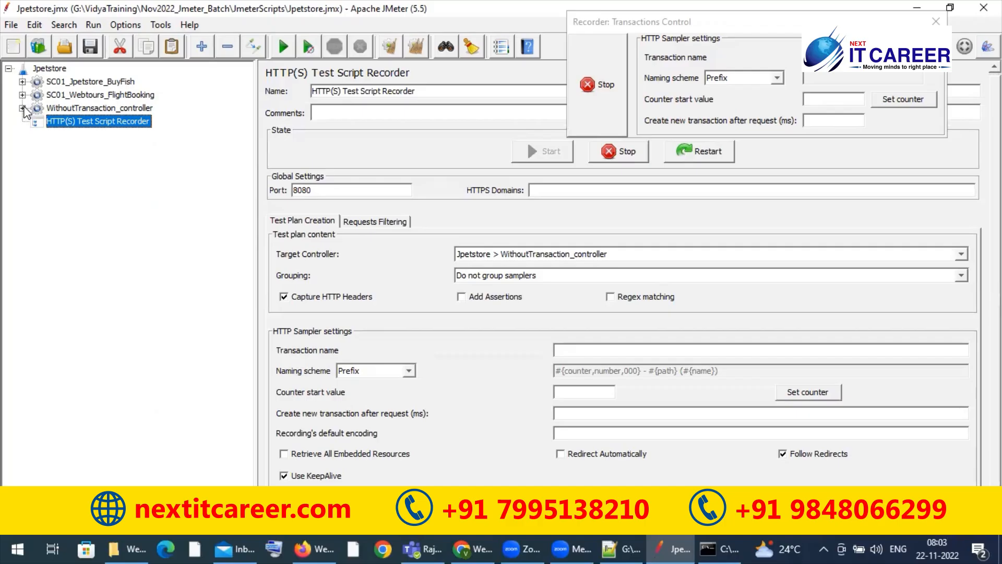
left_click(22, 108)
left_click(80, 121)
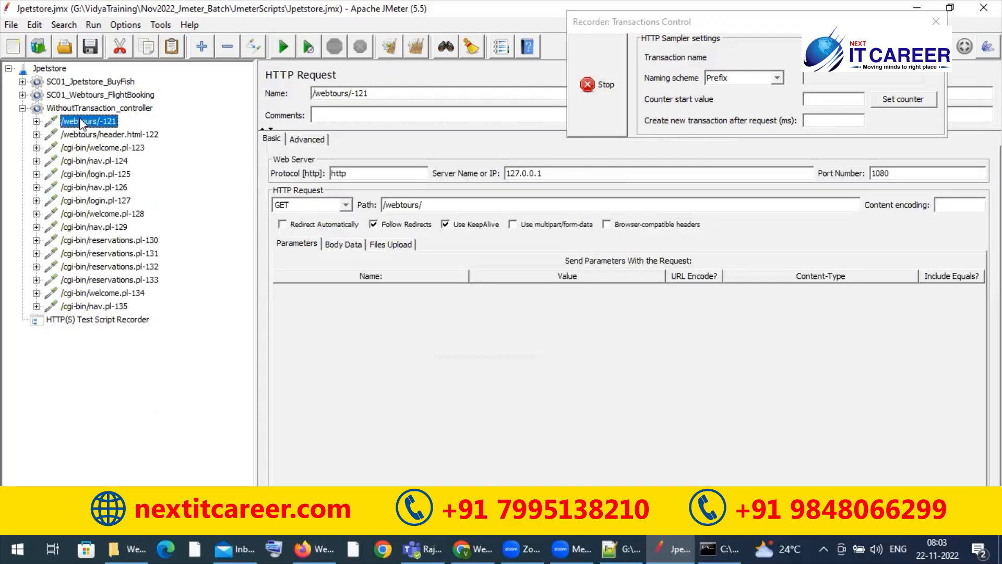
left_click(100, 305, "shift")
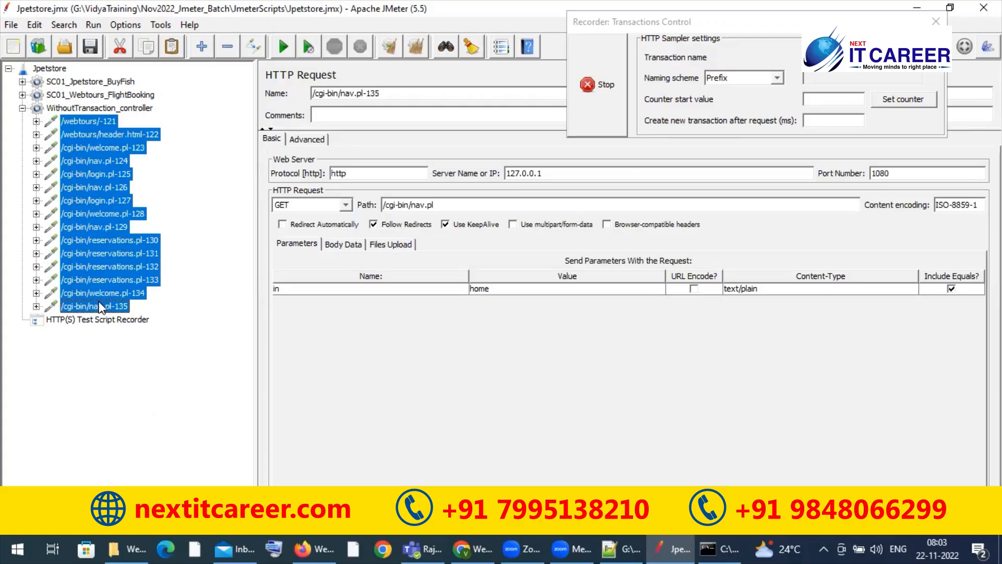
left_click(23, 108)
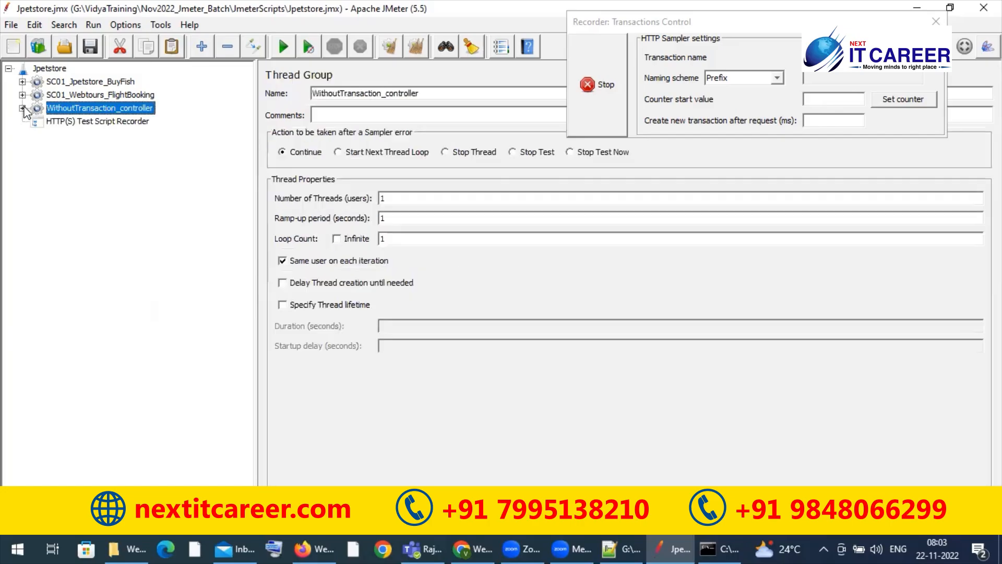
Step: Stop the test script recording, minimize JMeter and switch to Firefox
left_click(579, 84)
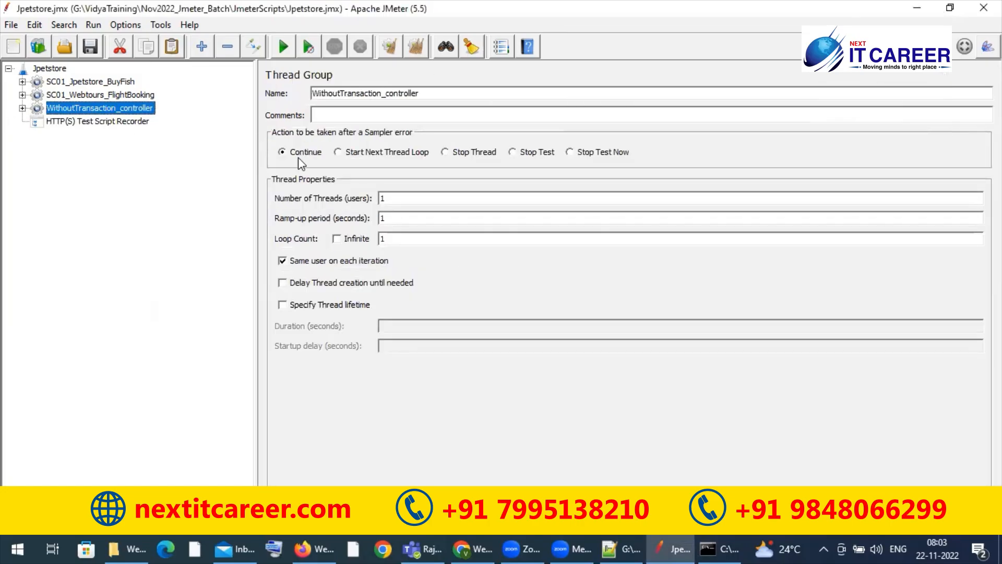
left_click(912, 11)
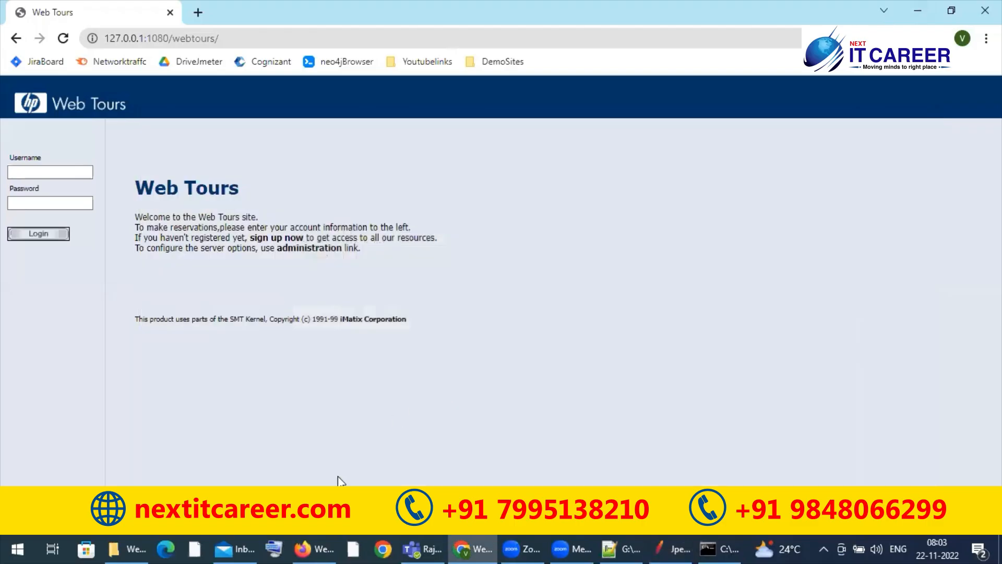
left_click(307, 540)
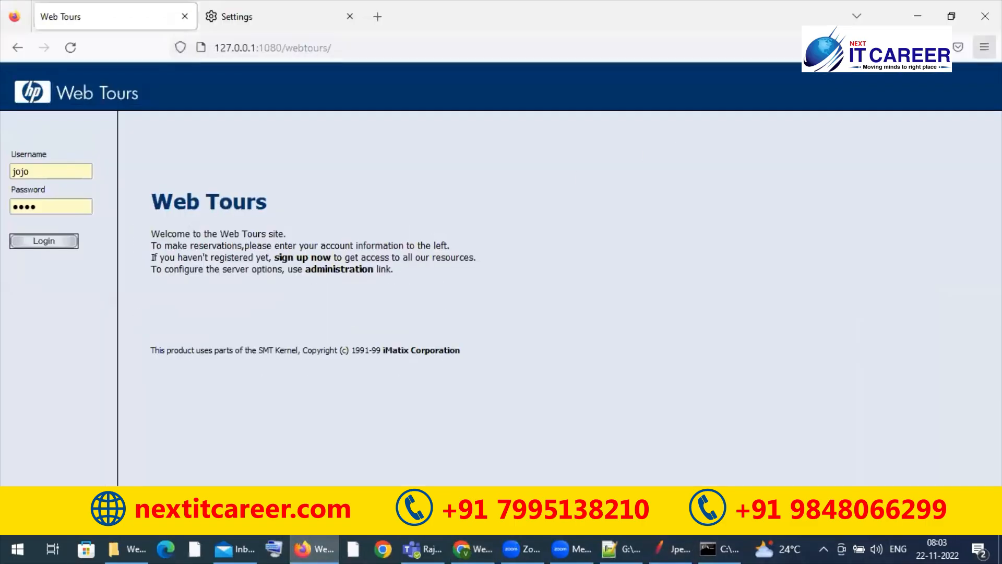
Step: Find the proxy options in Firefox's settings, set the connection to No proxy, and close the settings page
left_click(985, 47)
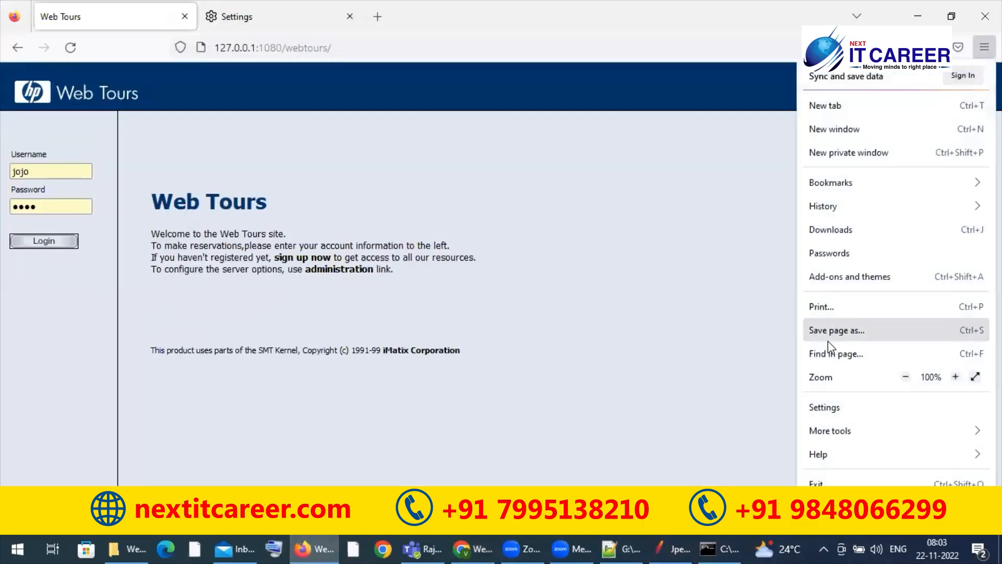
left_click(829, 407)
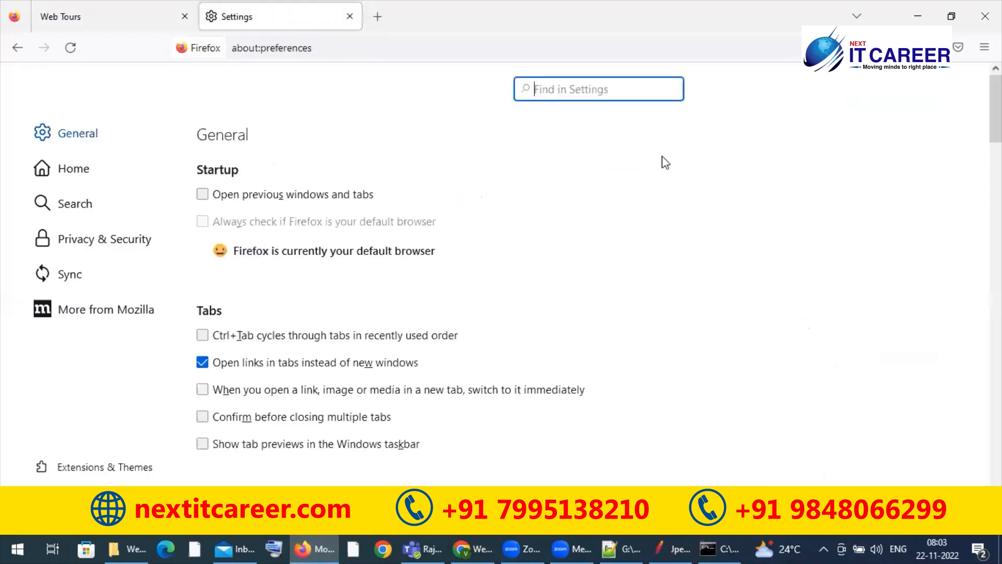
type("proxy")
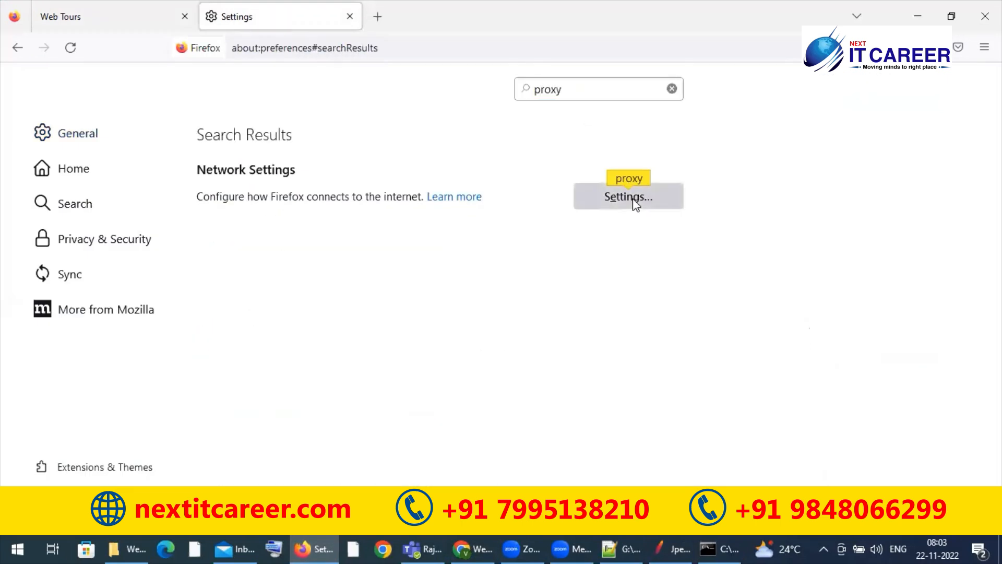
left_click(633, 201)
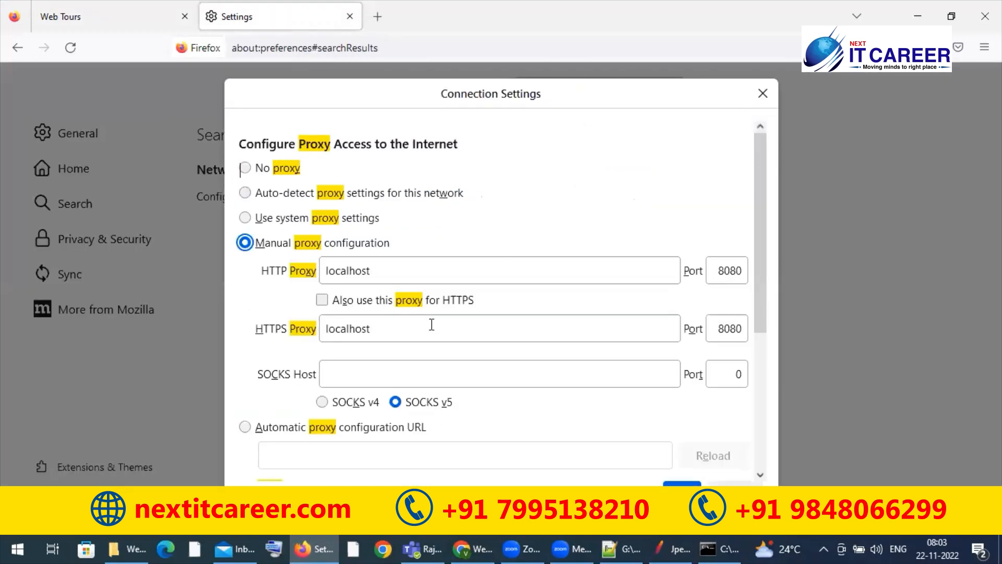
left_click(246, 169)
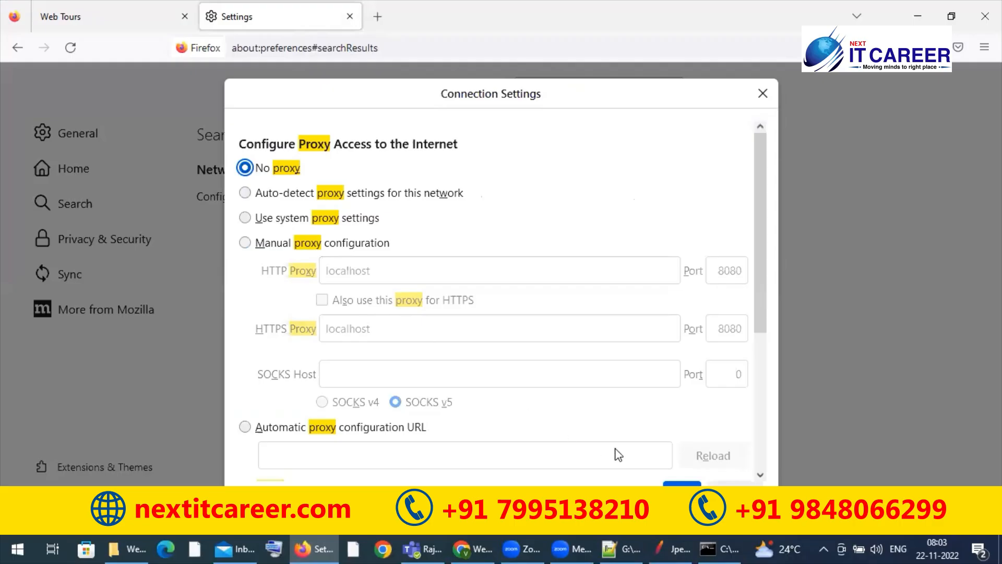
left_click(682, 493)
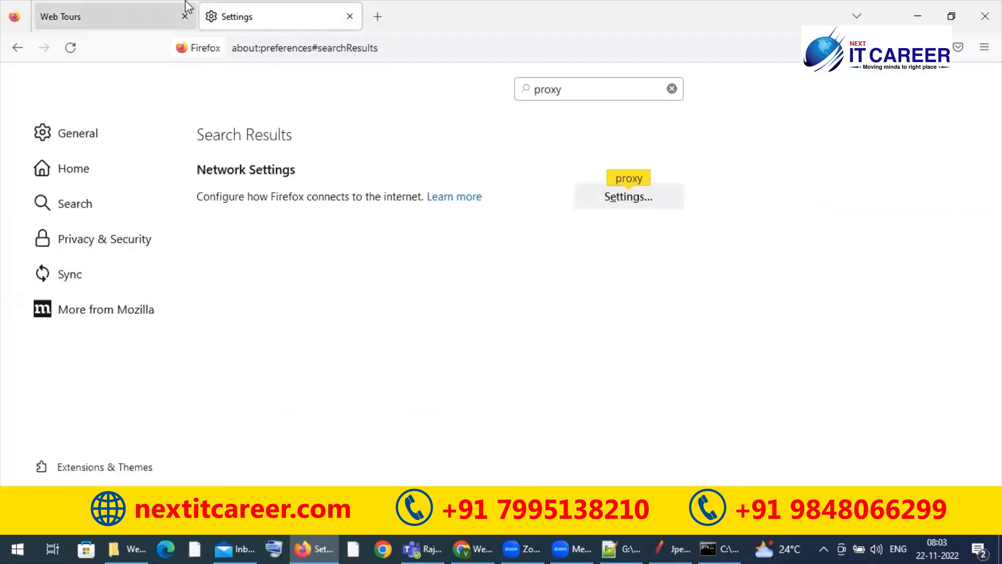
left_click(349, 17)
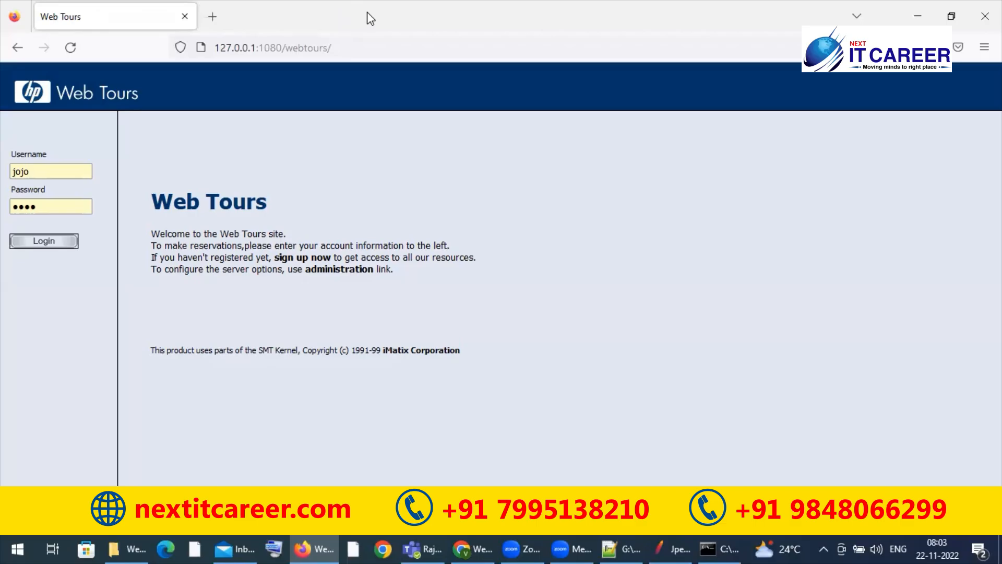
Step: Open Firefox's network monitor, shrink it to reveal the Web Tours page, and reload the page to capture its requests
key("ctrl+shift+e")
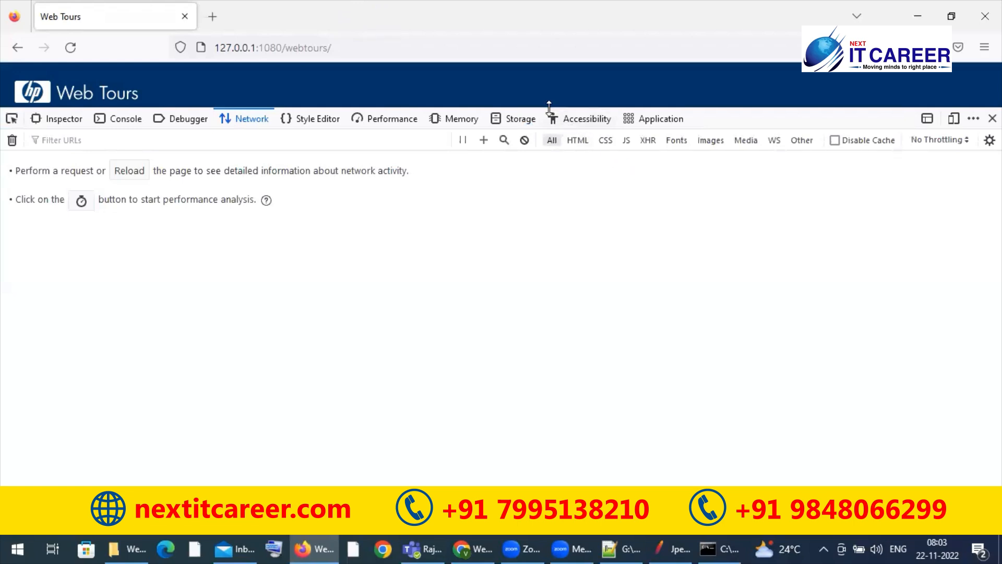
left_click_drag(550, 107, 531, 323)
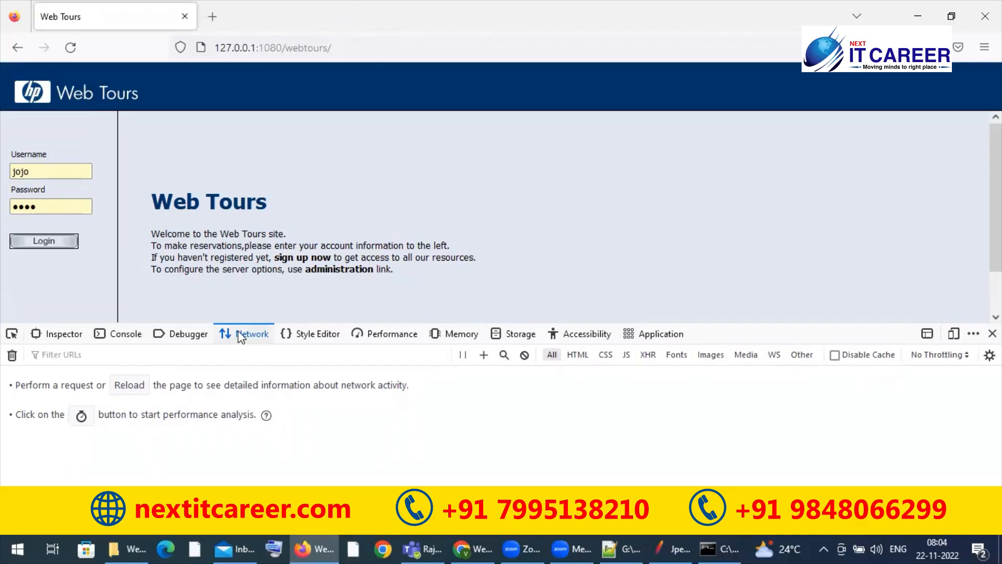
left_click(70, 48)
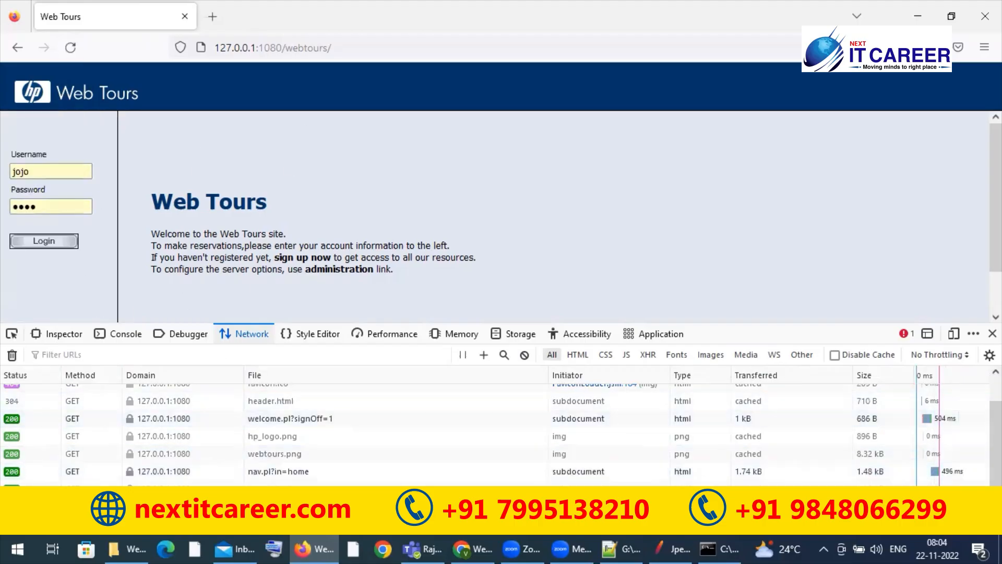
left_click_drag(996, 495, 996, 471)
Step: Log in to Web Tours with the prefilled credentials and search for flights from Los Angeles to Portland
left_click(44, 241)
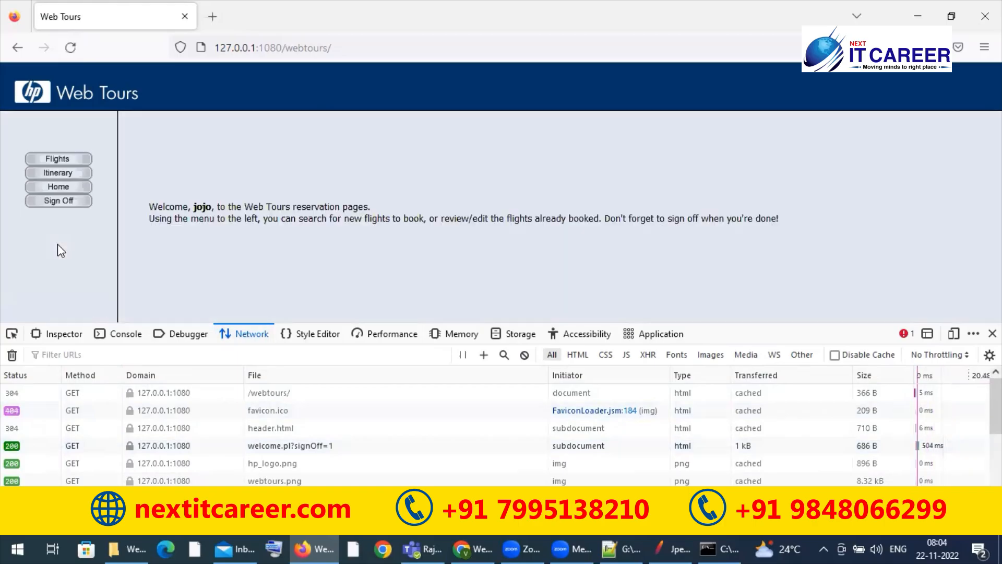
left_click(65, 158)
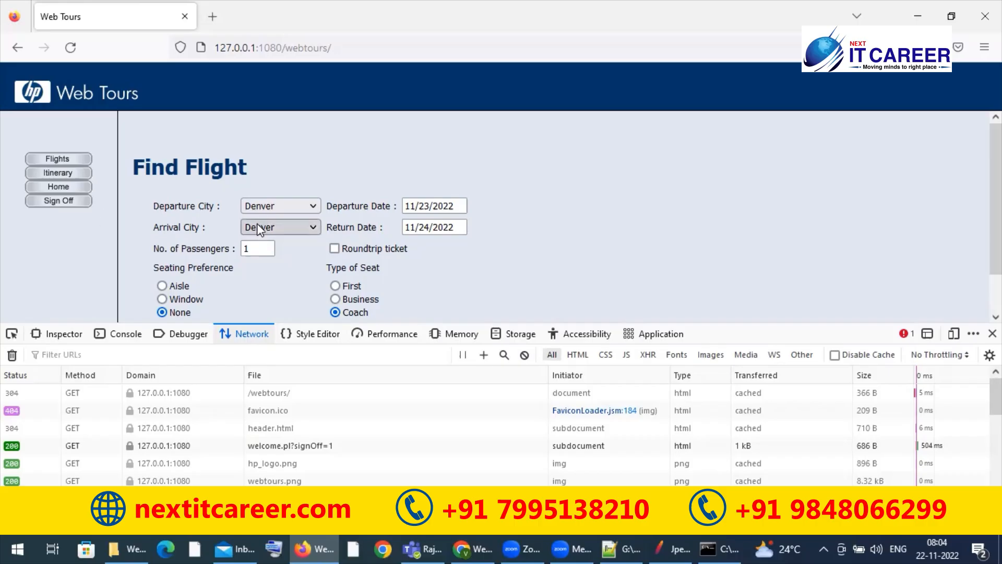
left_click(267, 208)
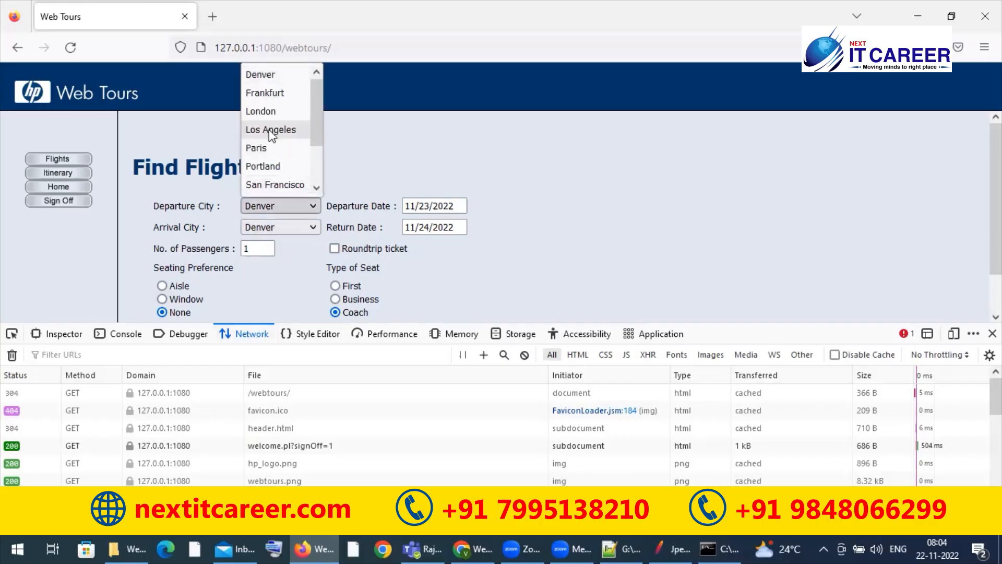
left_click(270, 130)
left_click(265, 223)
left_click(264, 167)
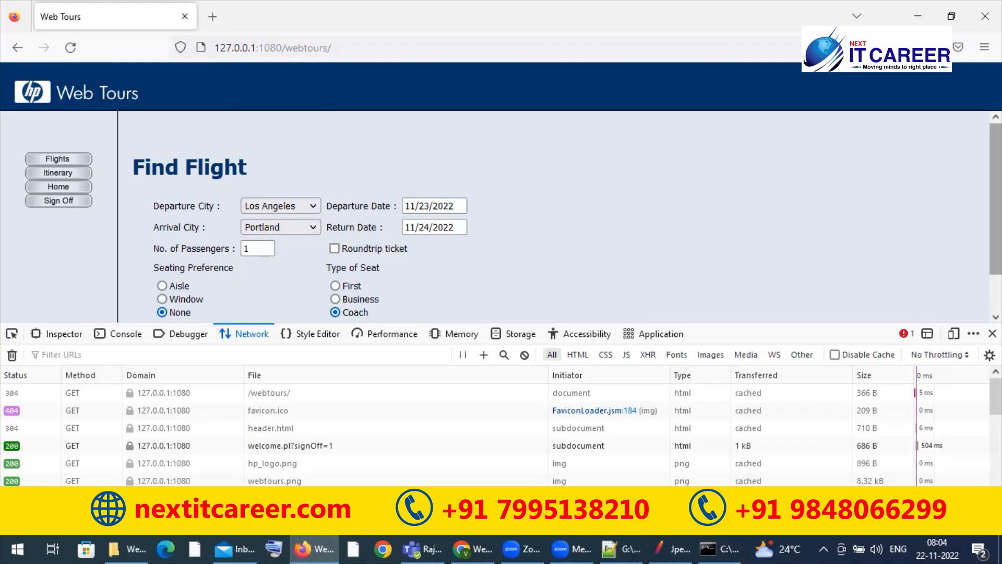
scroll(995, 220, "down", 2)
left_click(301, 307)
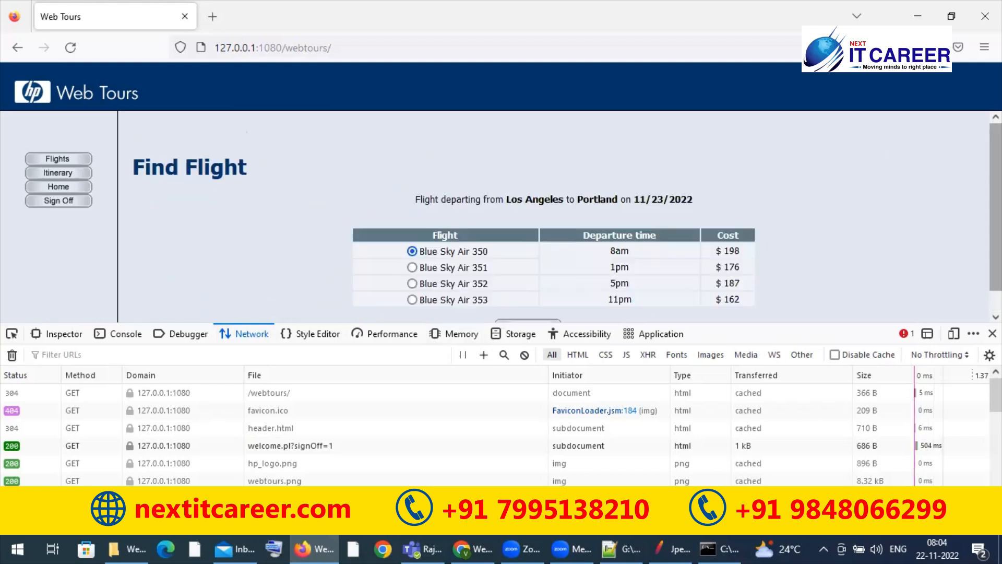
Step: Continue with the Blue Sky Air 350 flight, submit the payment details as they are, and sign off
scroll(995, 219, "down", 1)
left_click(546, 307)
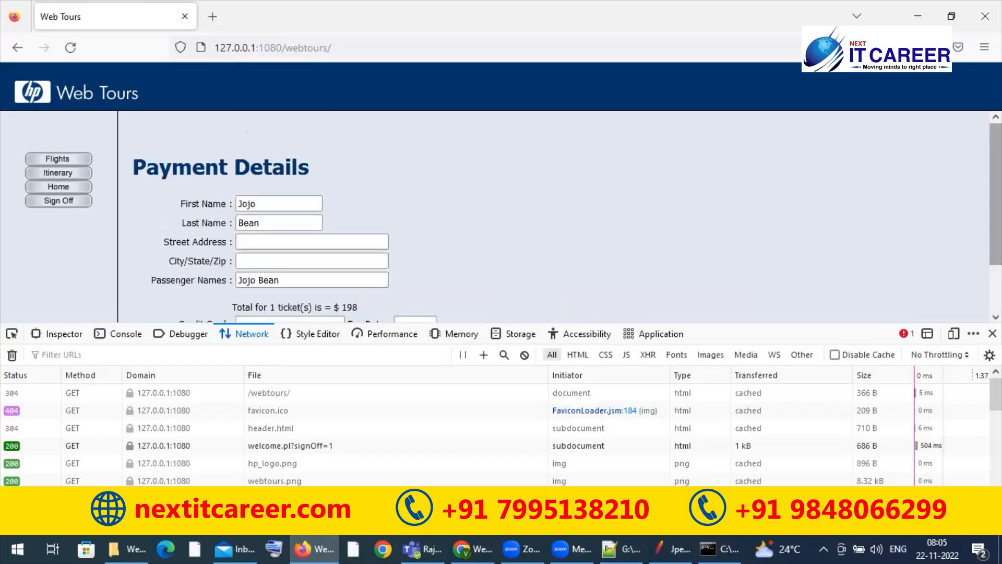
scroll(773, 251, "down", 3)
left_click(535, 307)
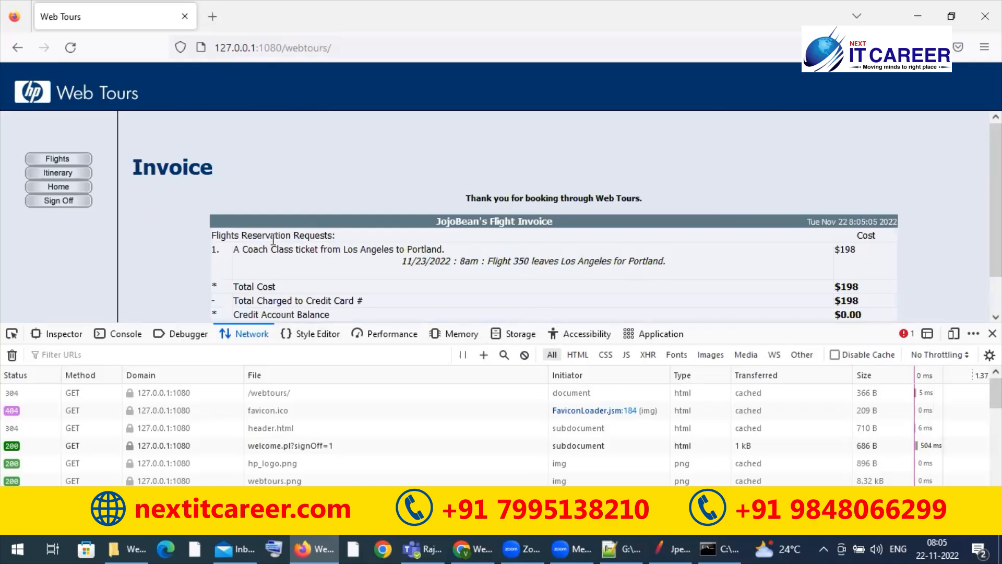
left_click(44, 204)
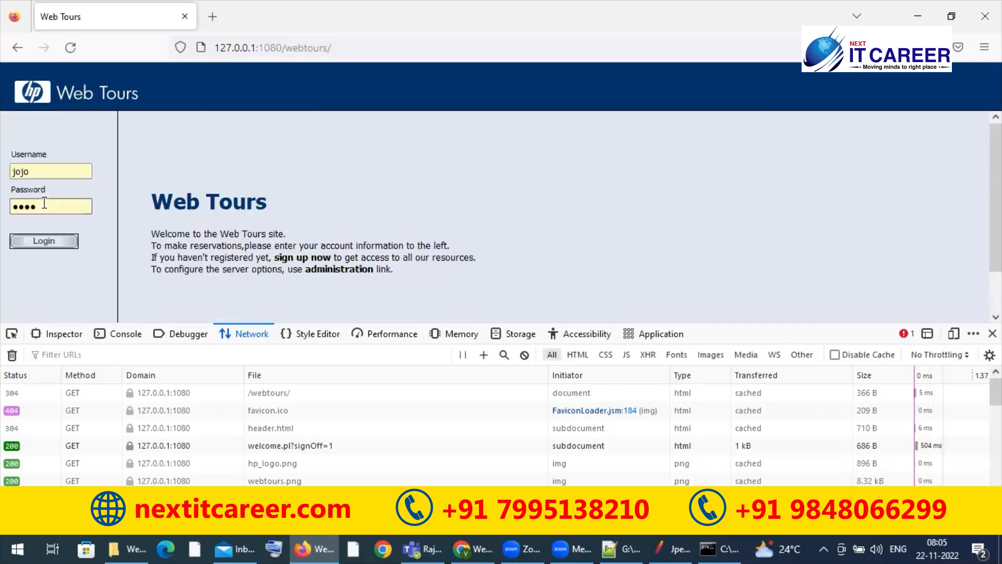
Step: Enlarge the network monitor and try to select all captured requests, starting from the hp_logo.png and home.html entries
left_click_drag(540, 322, 553, 71)
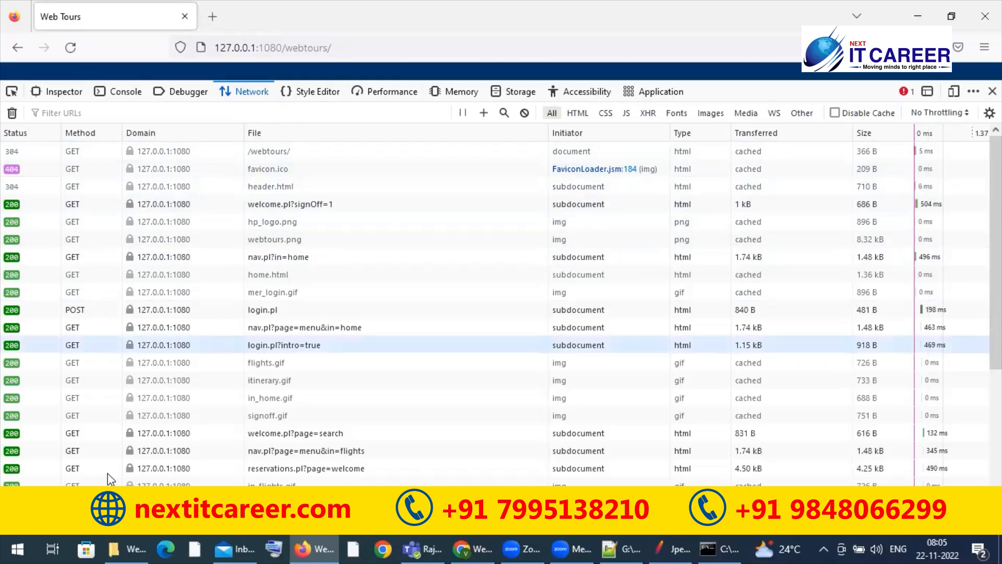
left_click(82, 222)
key("ctrl+a")
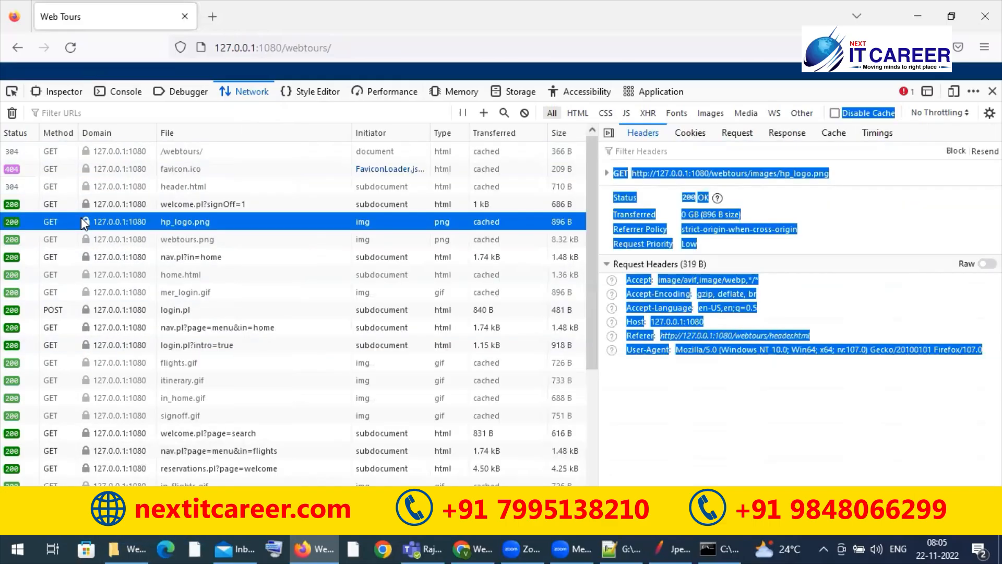
left_click(727, 419)
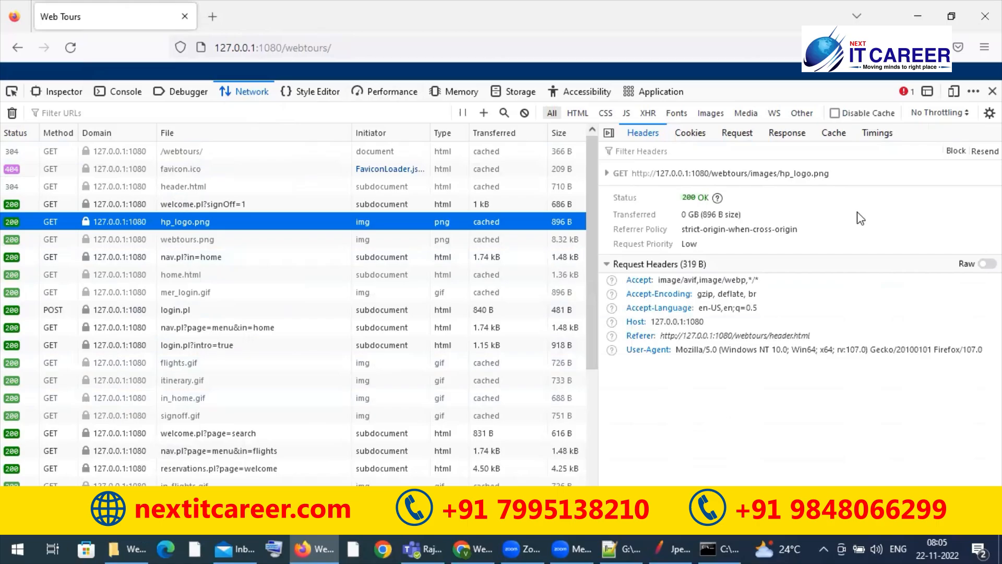
left_click(377, 275)
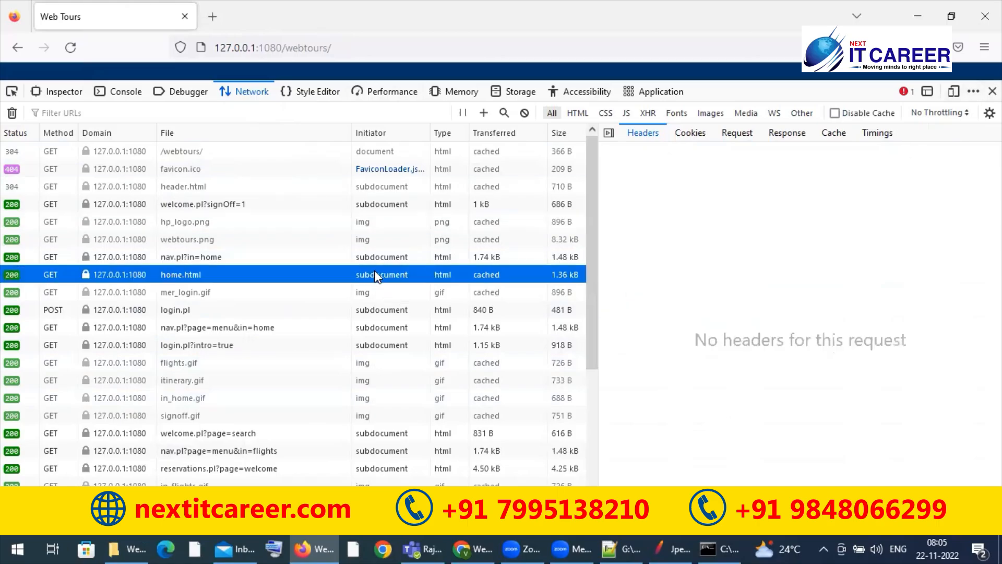
key("ctrl+a")
left_click(683, 240)
Step: Open the value copying options for the home.html request
right_click(249, 277)
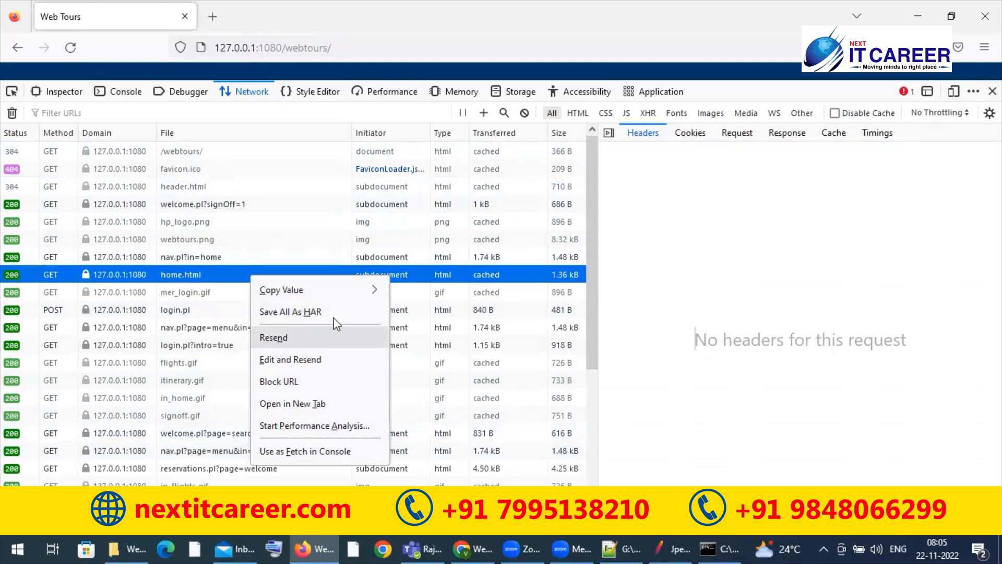
mouse_move(312, 301)
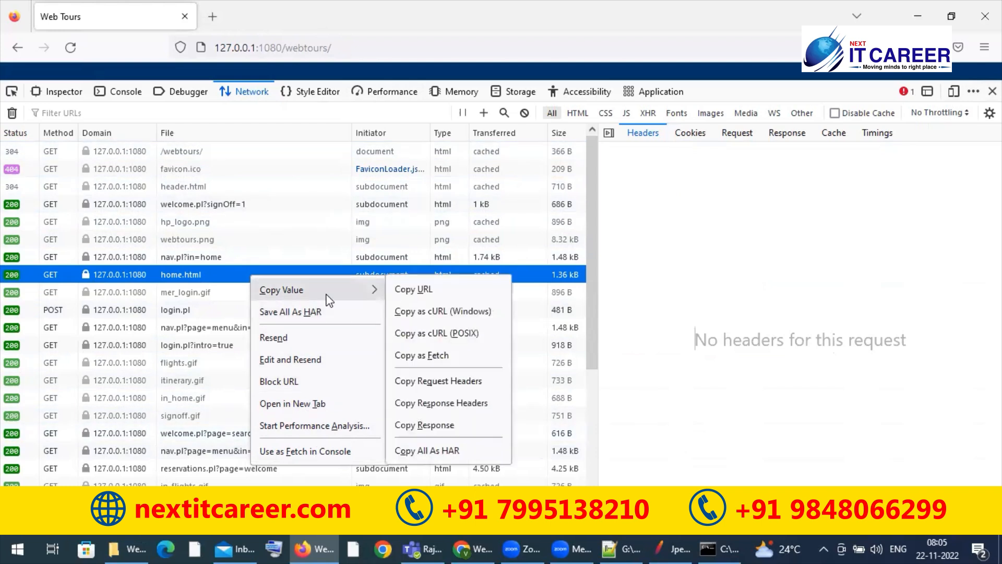
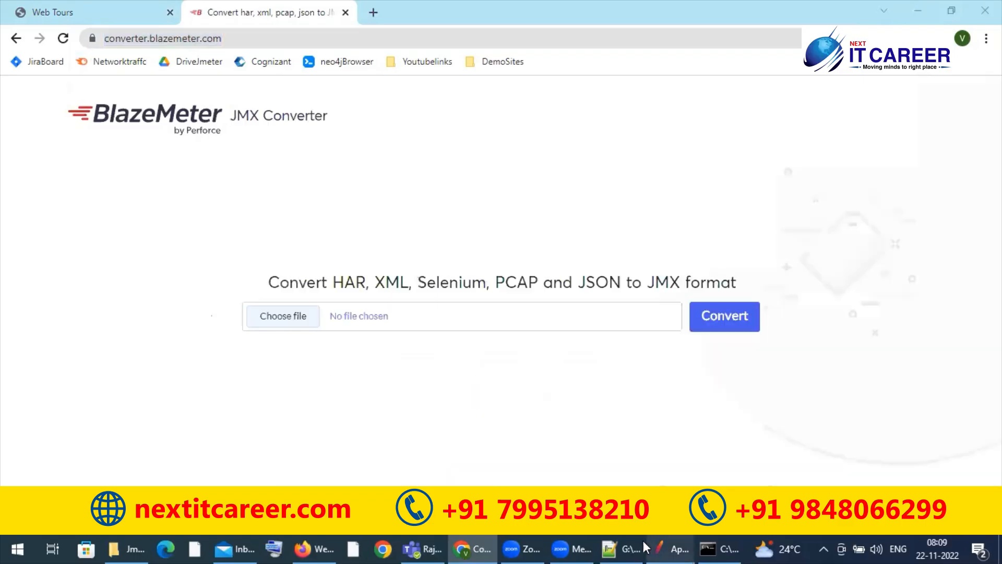
left_click(627, 540)
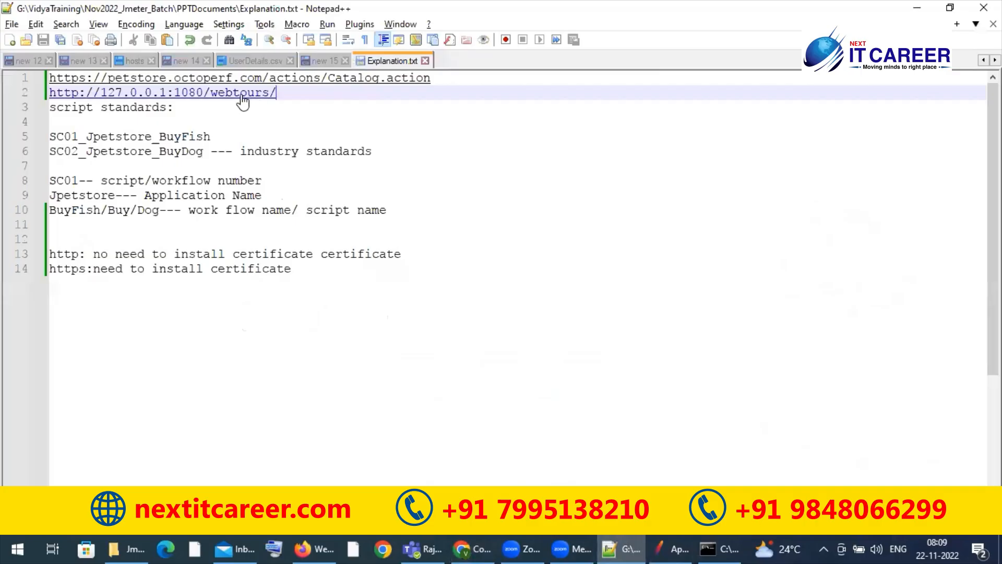
key("Return")
key("Return")
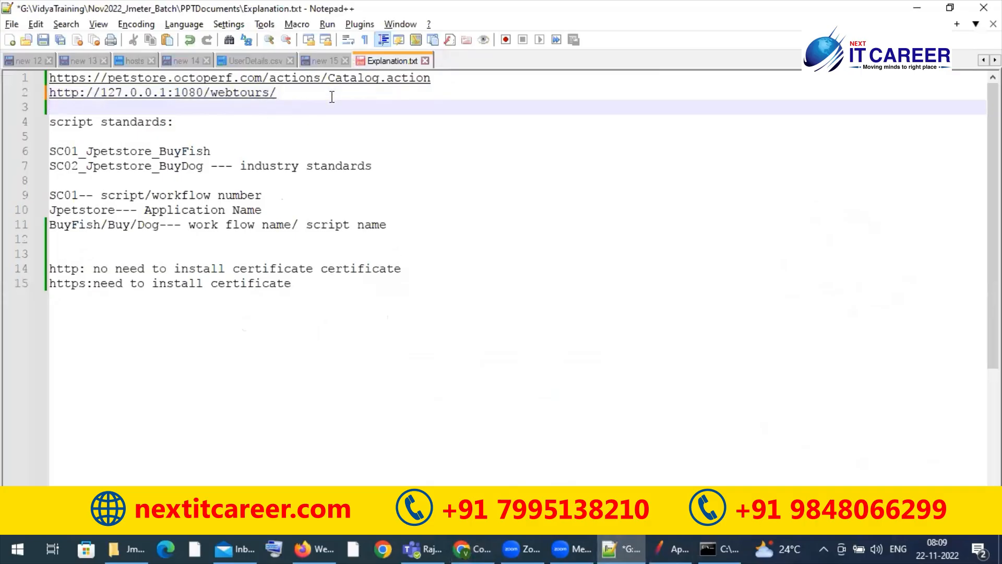
type("https://converter.blazemeter.com/")
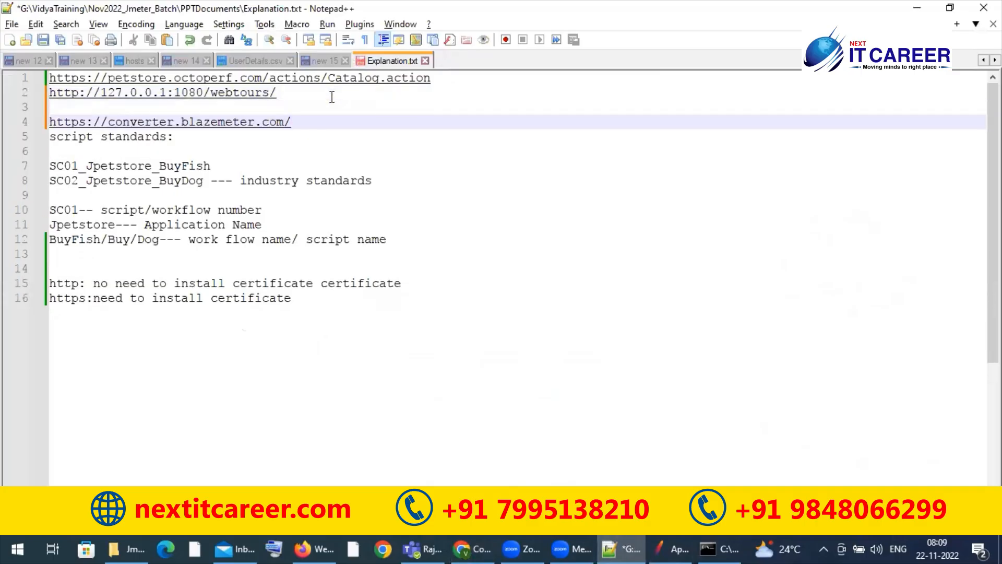
key("alt+Tab")
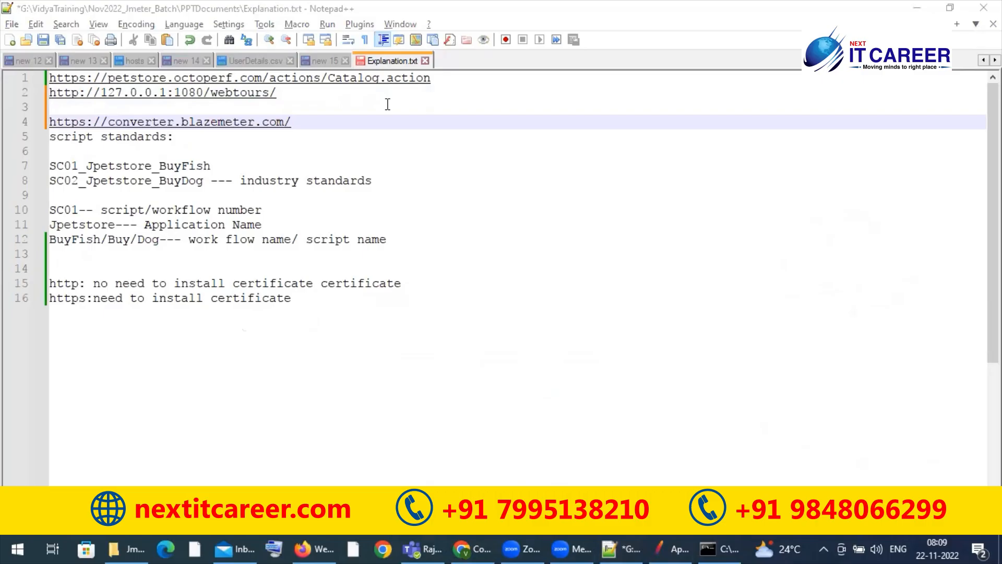
left_click(918, 8)
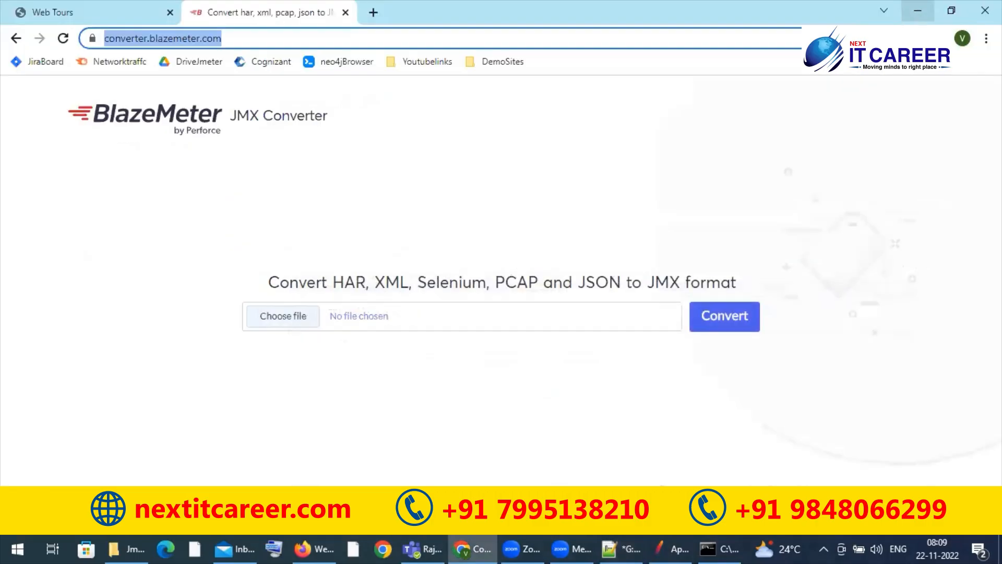
Step: Choose WebTours.har from G:\VidyaTraining\Nov2022_Jmeter_Batch\JmeterScripts as the file to convert
left_click(282, 317)
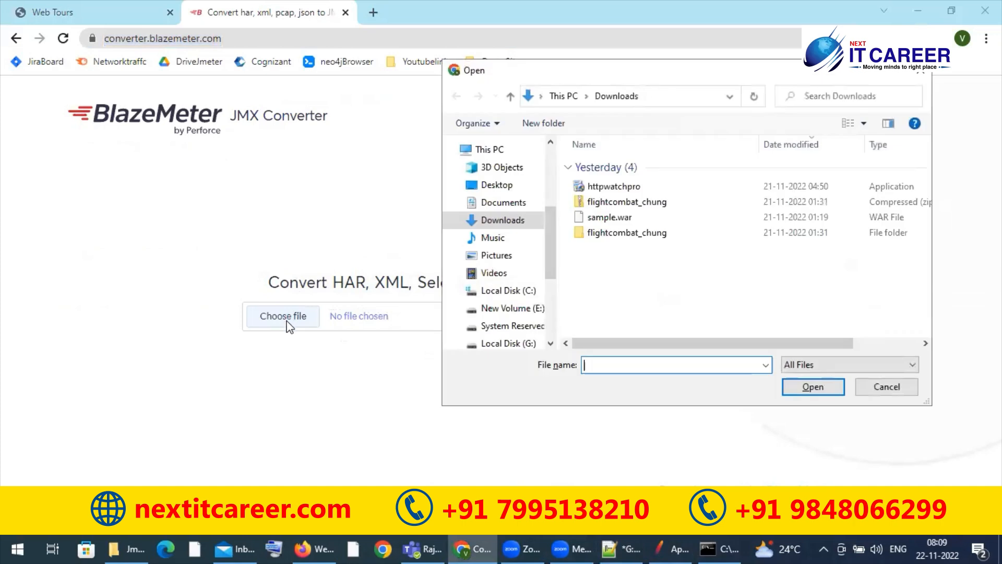
left_click(509, 344)
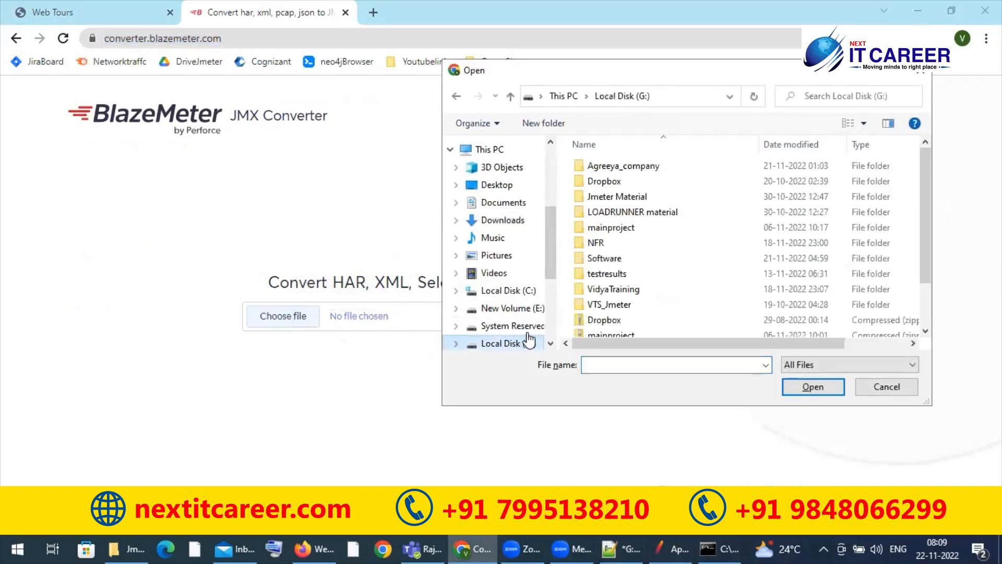
double_click(615, 290)
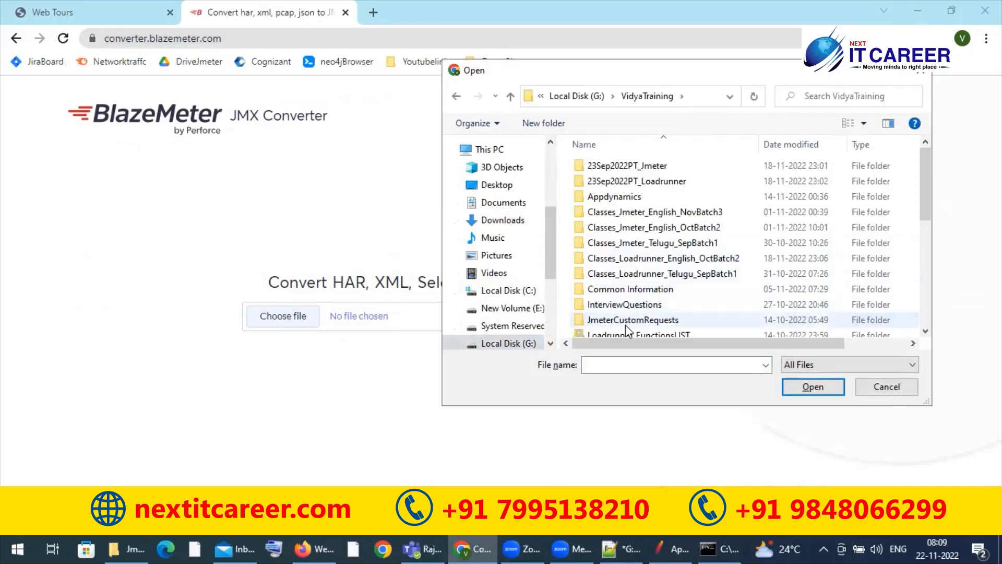
scroll(623, 329, "down", 5)
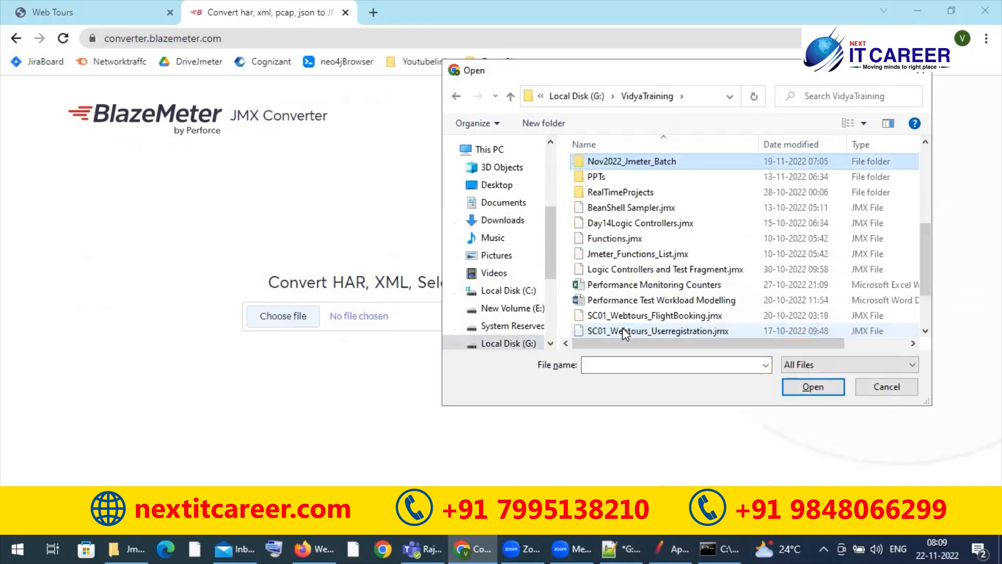
key("Return")
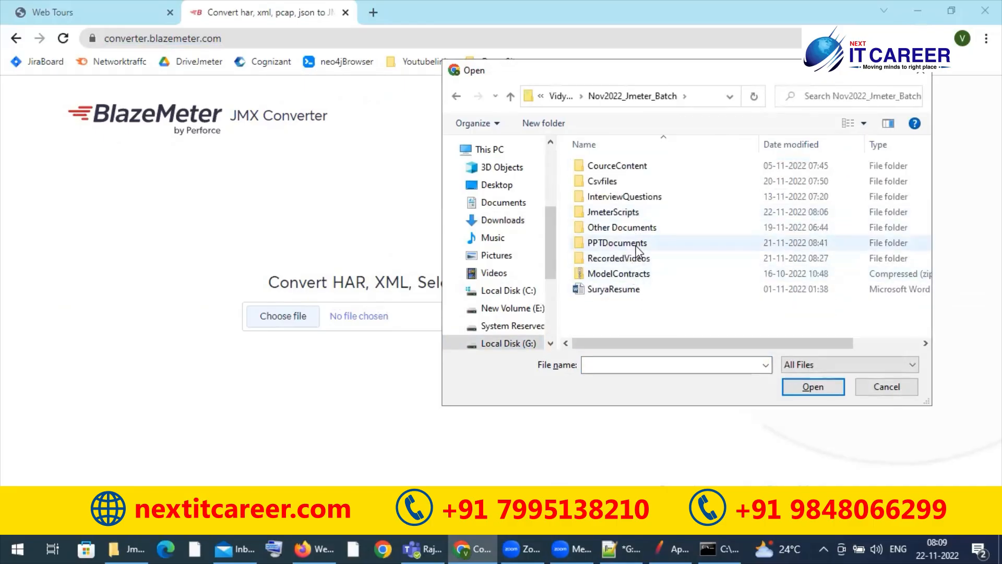
double_click(623, 215)
left_click(618, 214)
left_click(810, 389)
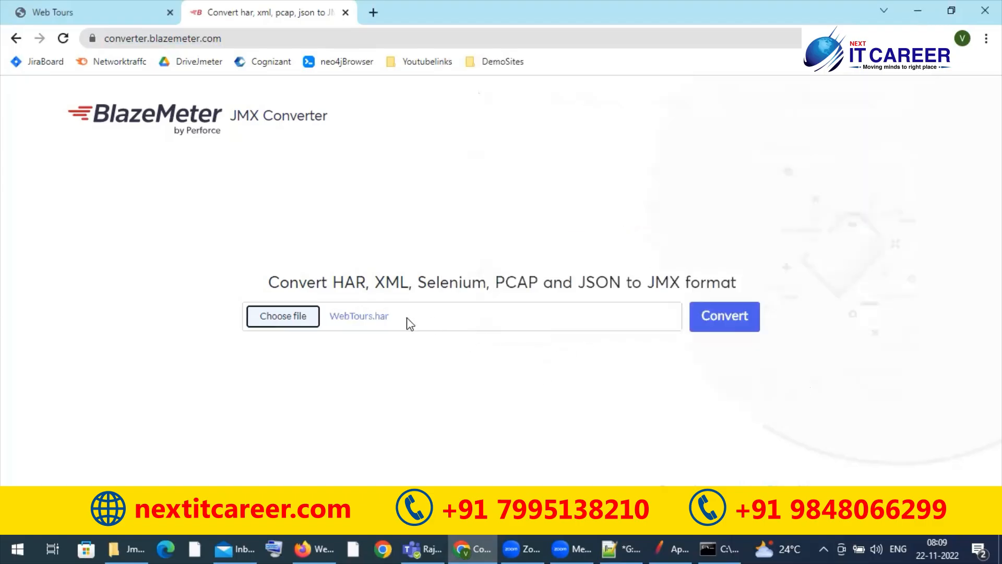
Step: Convert the HAR file, download the resulting JMX file, and show it in its folder
left_click(733, 312)
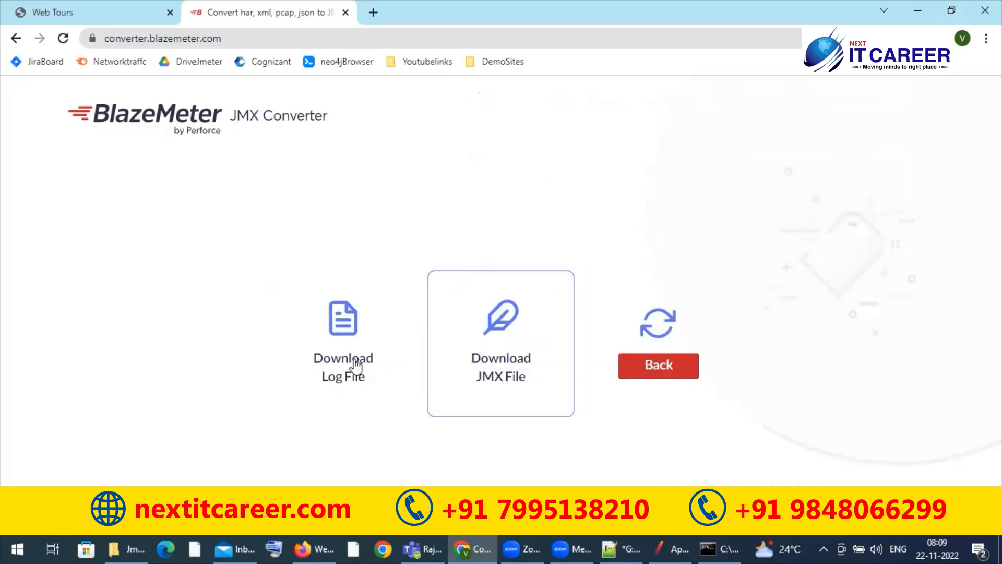
left_click(494, 361)
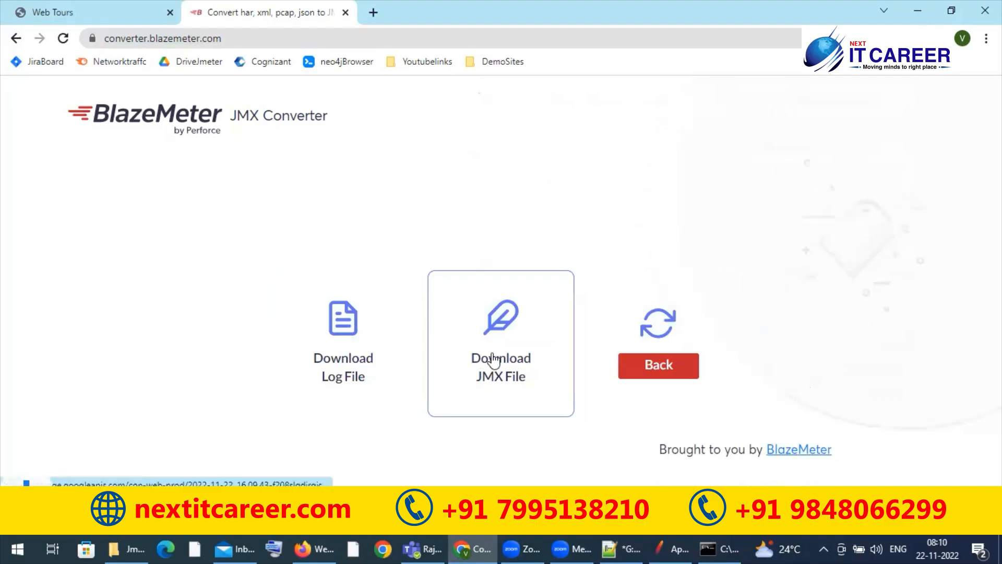
left_click(152, 516)
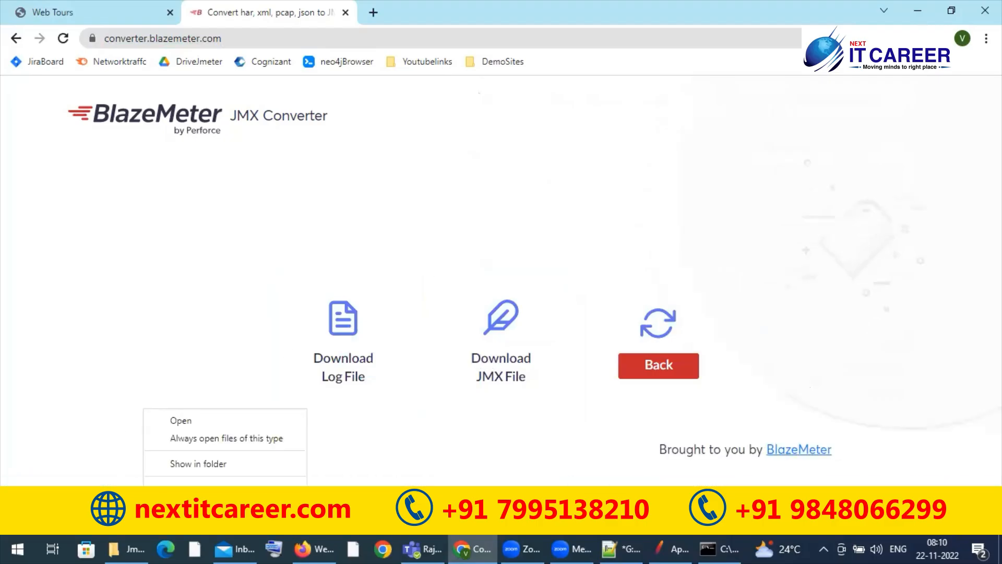
left_click(196, 463)
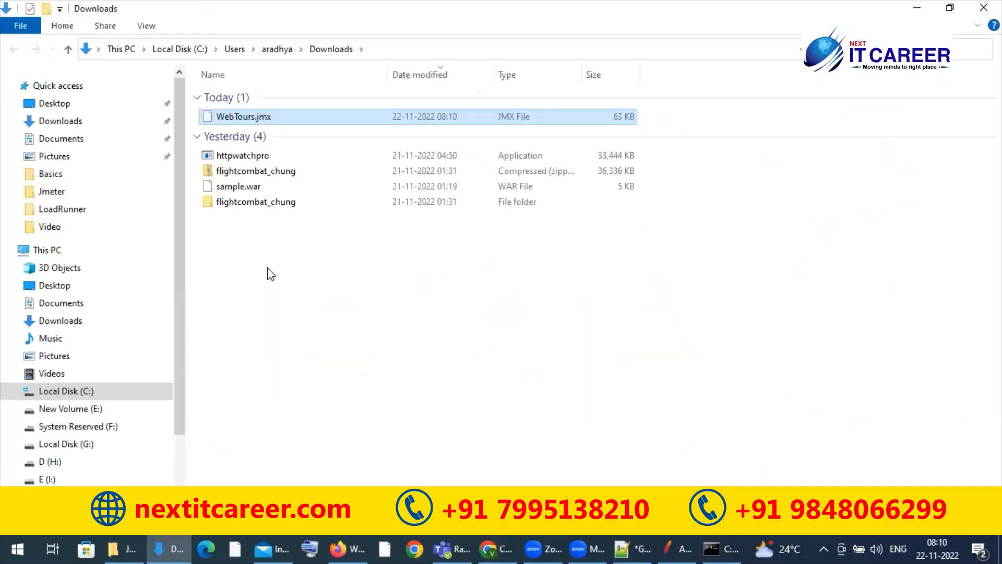
Step: Switch to JMeter and open WebTours.jmx from the Downloads folder
left_click(678, 544)
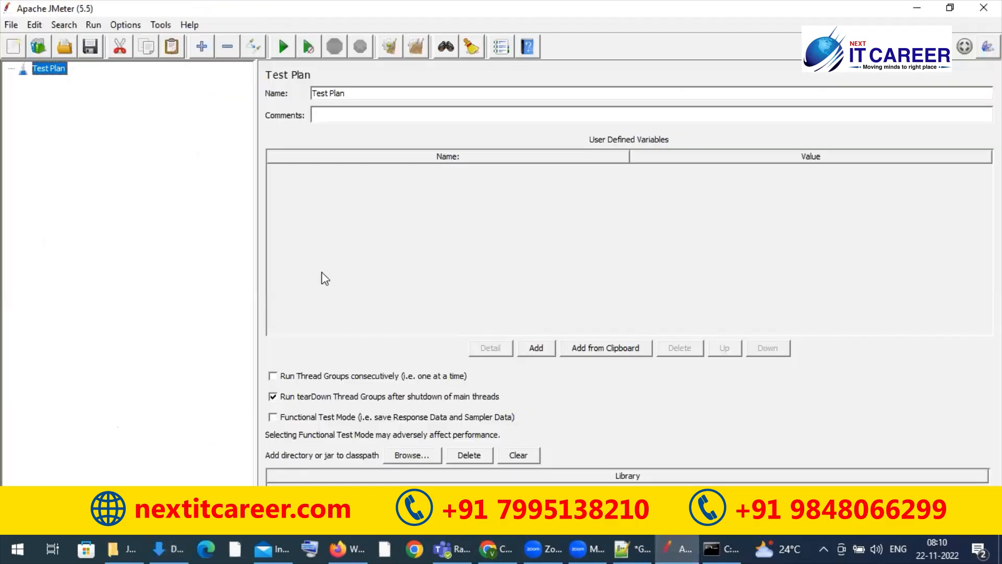
left_click(11, 24)
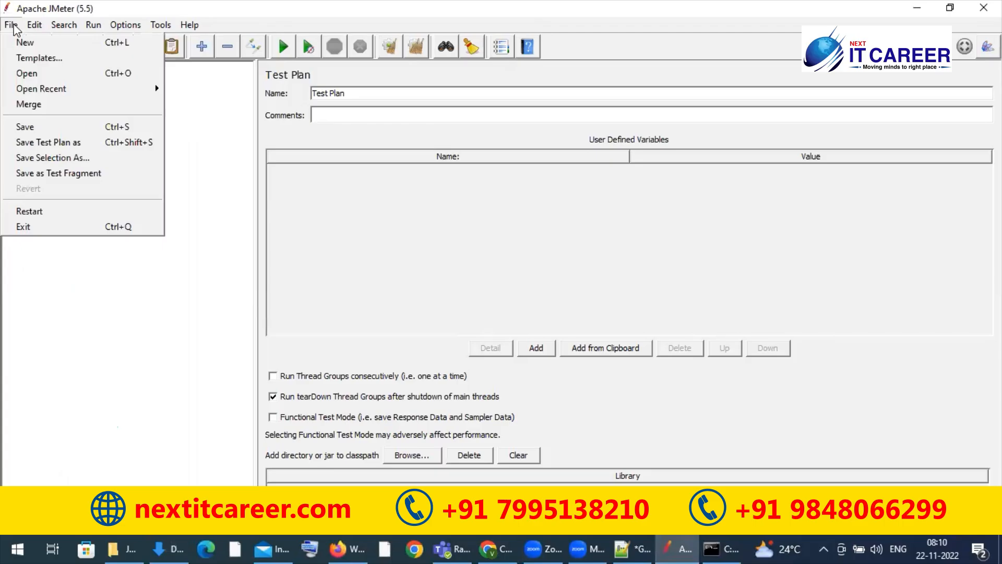
left_click(30, 73)
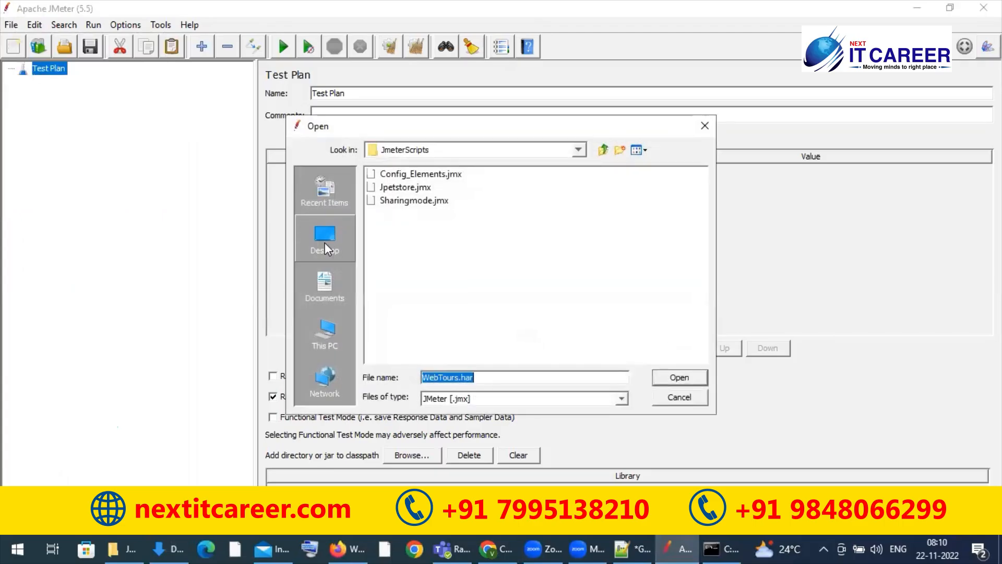
left_click(326, 294)
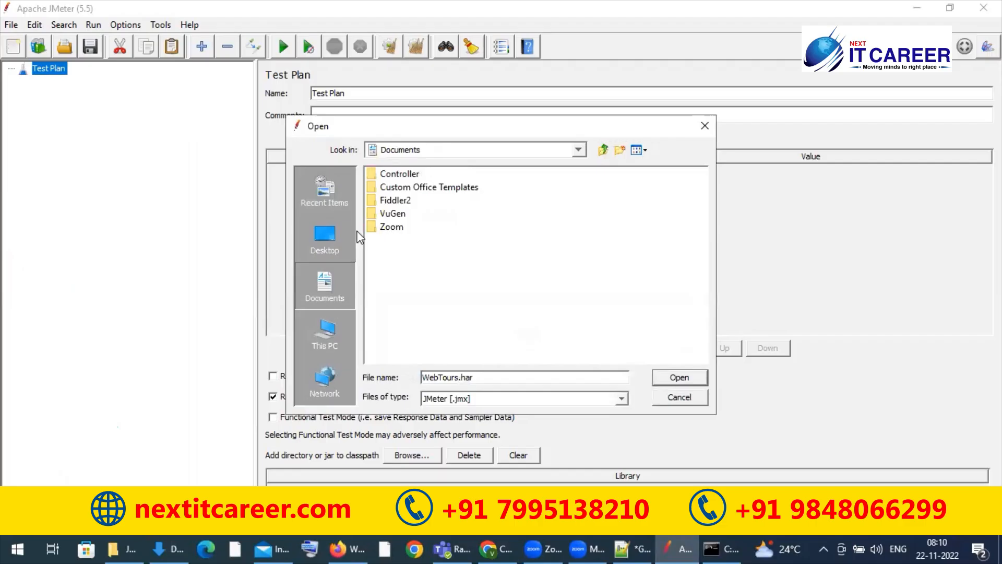
left_click(332, 337)
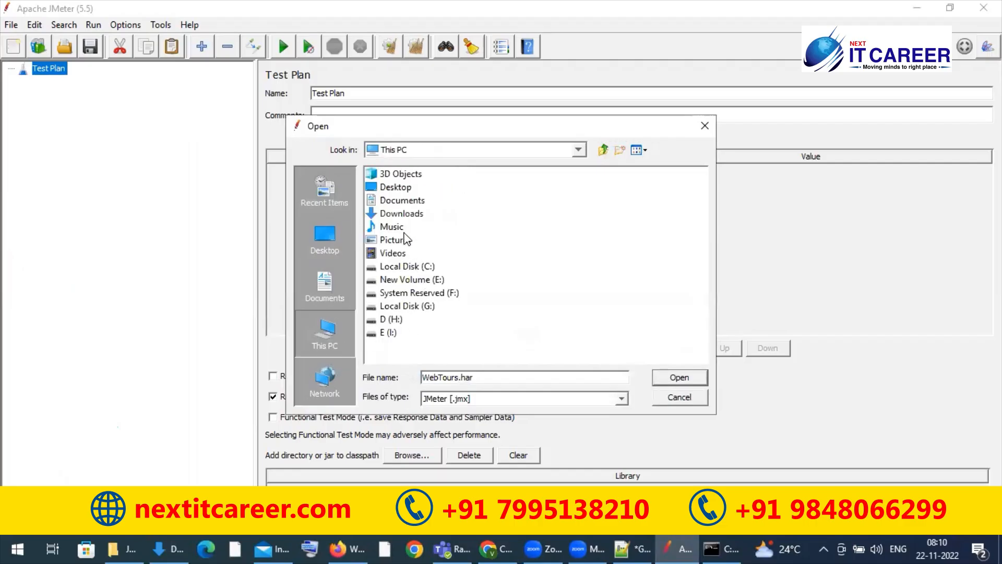
double_click(413, 214)
left_click(412, 188)
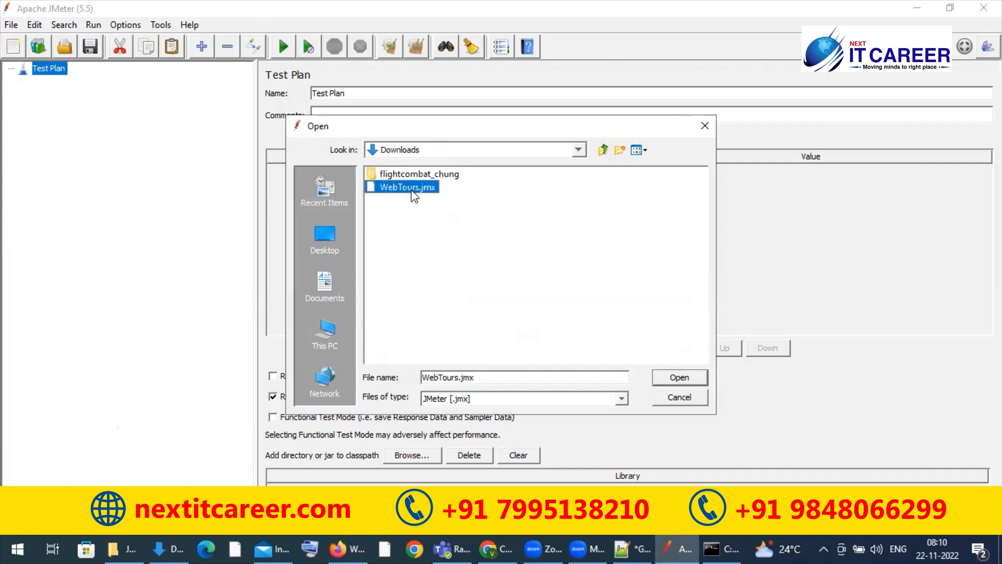
left_click(674, 377)
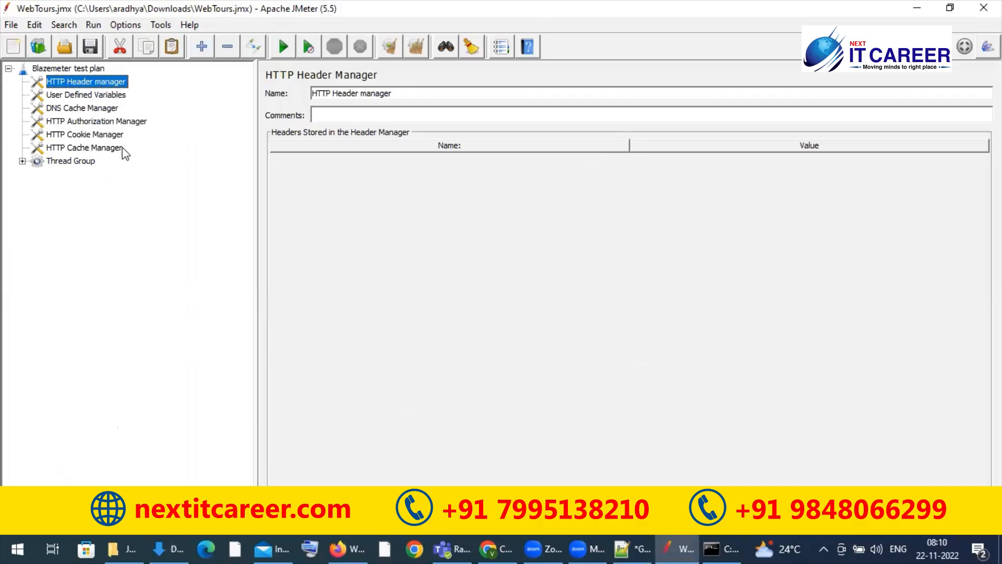
Step: Expand the Thread Group and inspect the webtours.png, search page and sign-off requests, including the server name
left_click(23, 162)
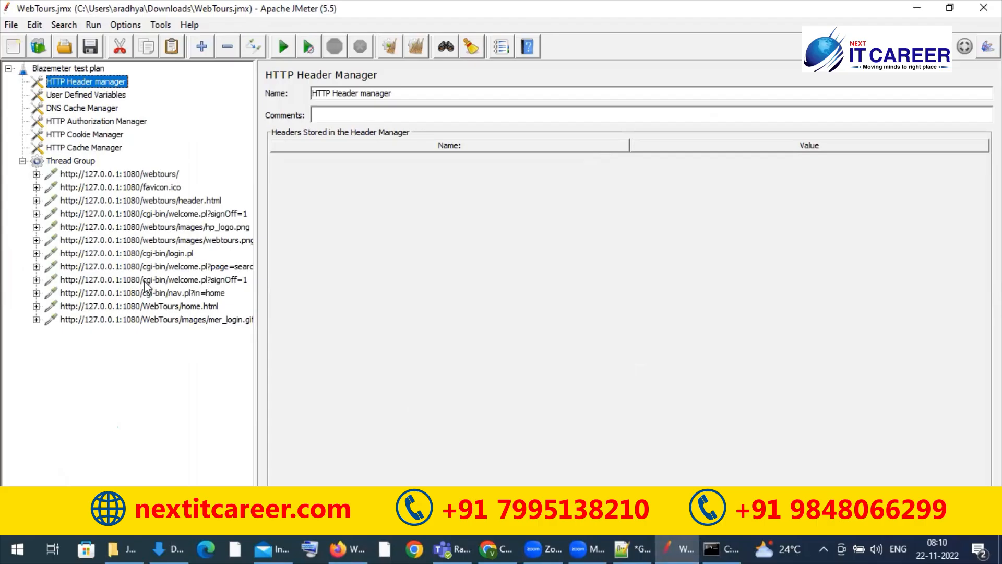
left_click(134, 241)
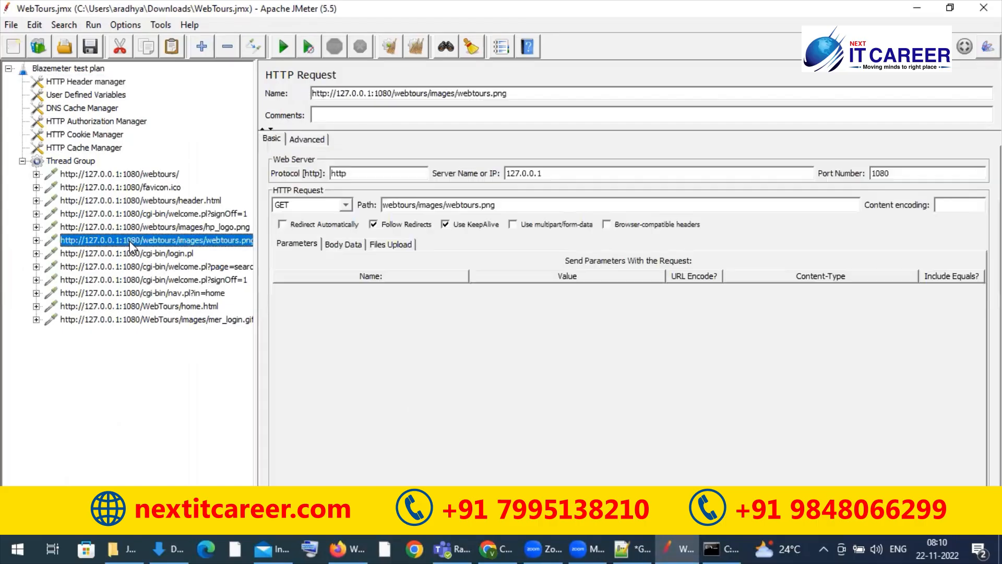
left_click(115, 268)
left_click(108, 281)
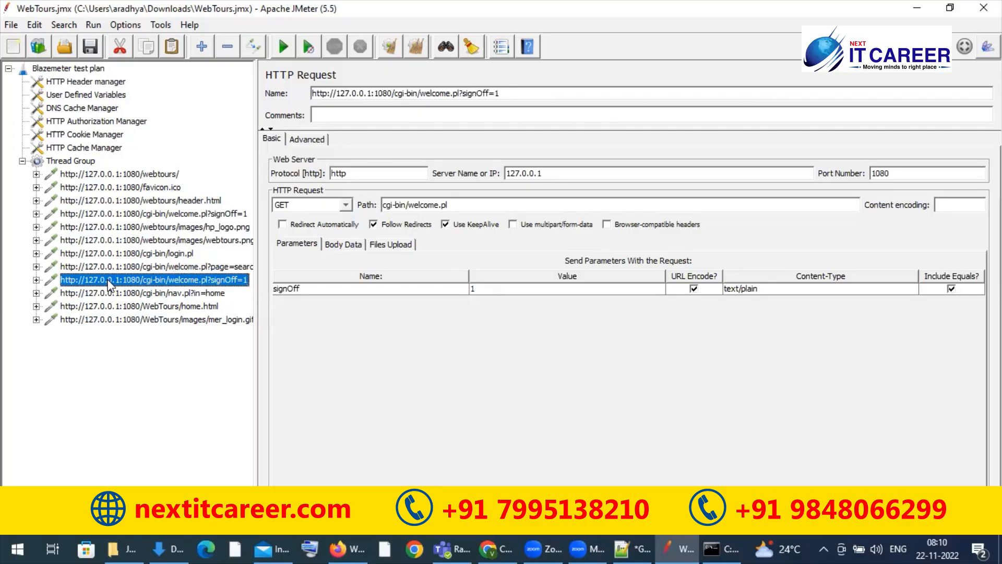
left_click(567, 172)
double_click(567, 171)
left_click(566, 171)
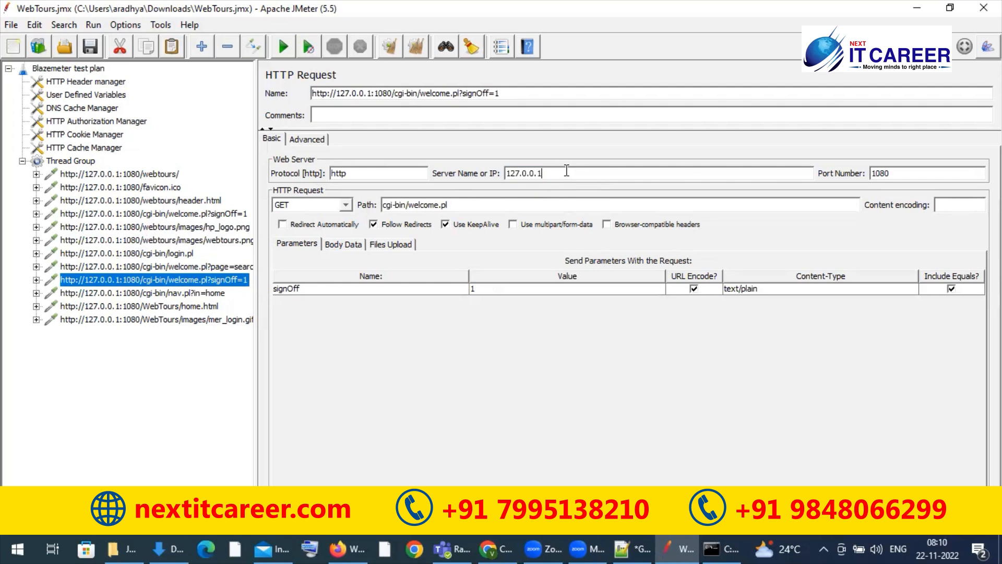
Step: Go through the converted requests one by one from the webtours/ request, checking the parameters of login.pl and welcome.pl
left_click(134, 175)
key("Down")
key("Down")
key("Down")
key("Down")
key("Down")
key("Down")
key("Down")
key("Down")
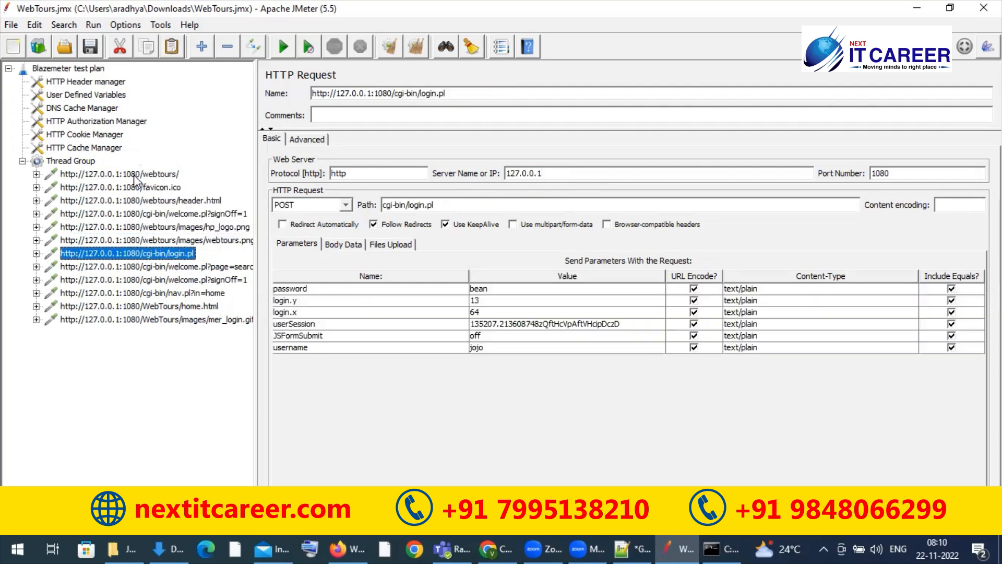
key("Down")
key("Down")
key("Down")
key("Up")
key("Up")
key("Up")
key("Up")
key("Up")
key("Up")
key("Up")
key("Up")
key("Up")
key("Up")
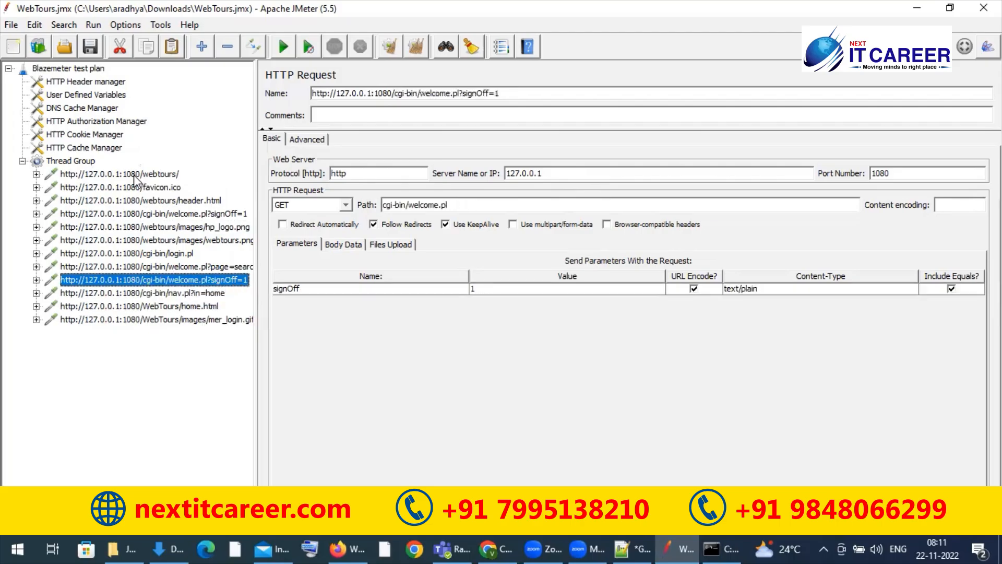
key("Up")
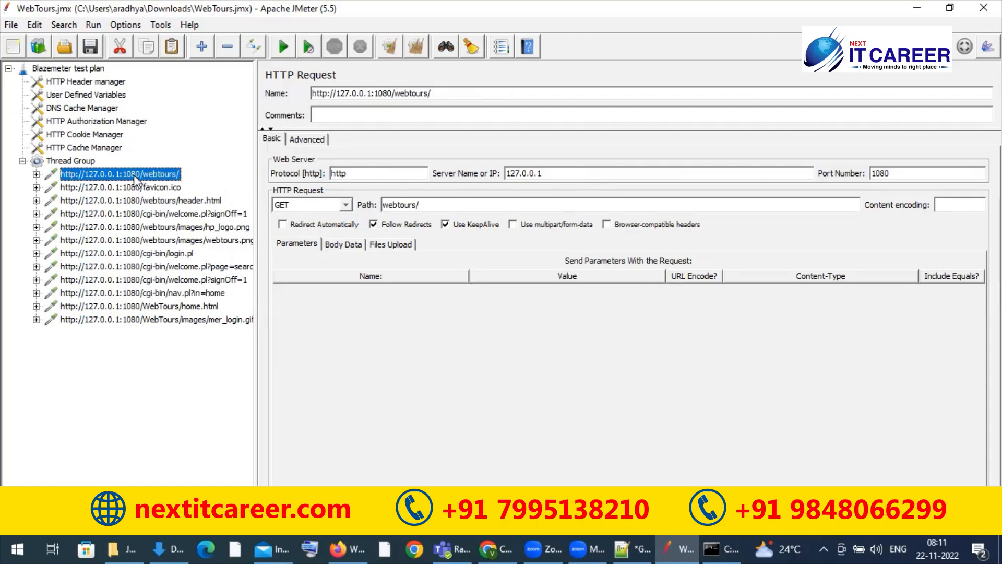
Step: Collapse the Thread Group and the Blazemeter test plan, and minimize JMeter
left_click(23, 161)
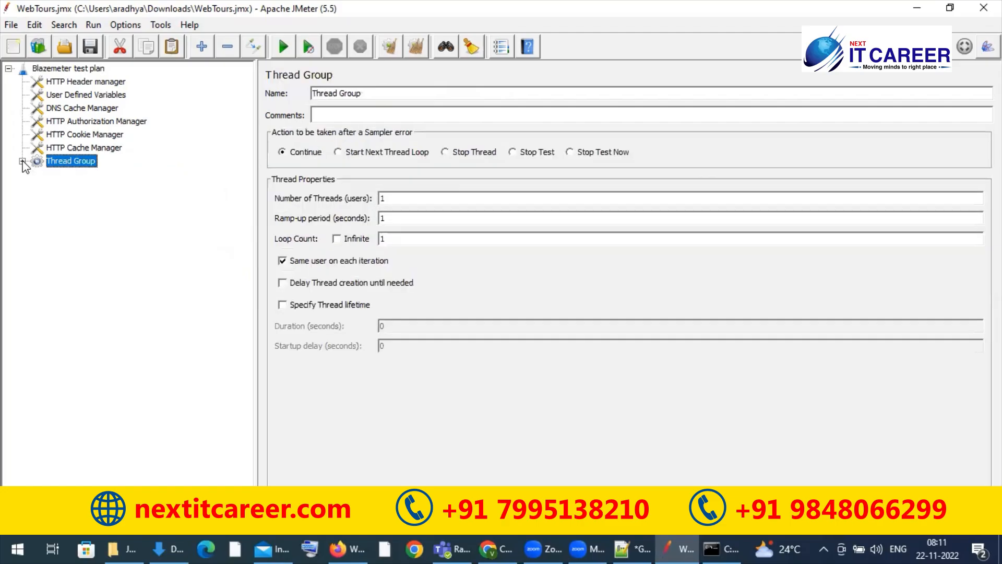
left_click(9, 69)
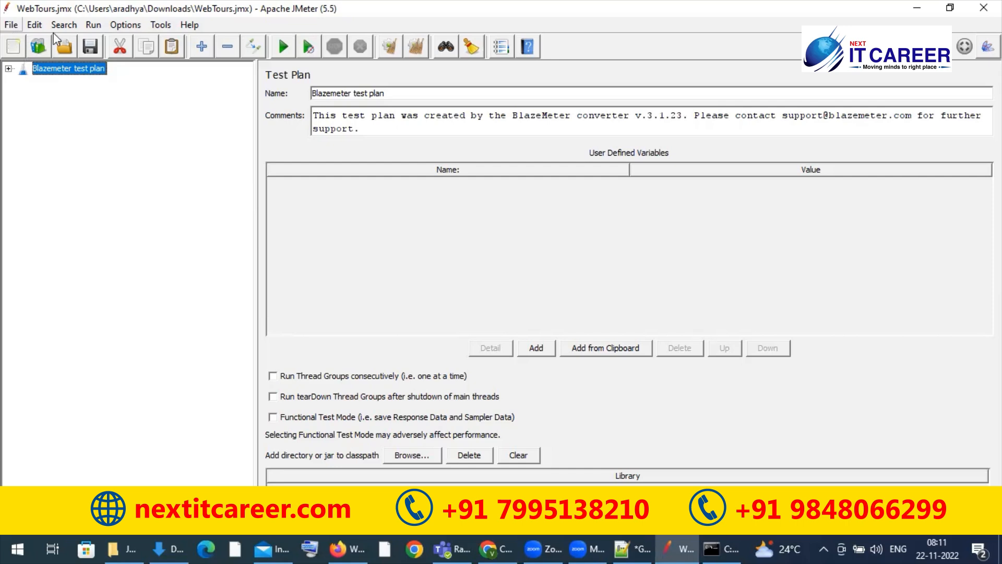
left_click(918, 7)
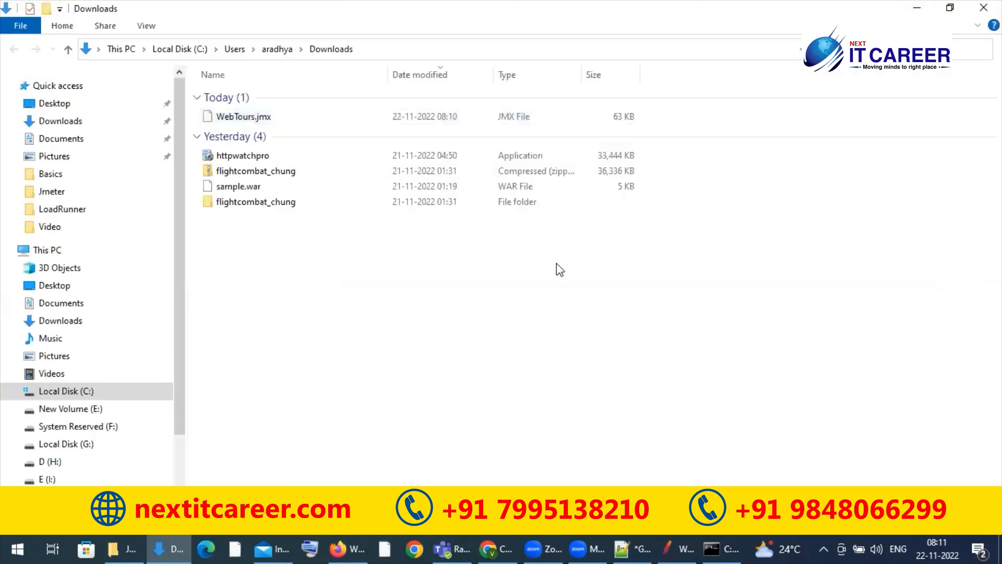
Step: Launch Fiddler4, accept a random port, decline the AppContainer information, and maximize its window
key("super")
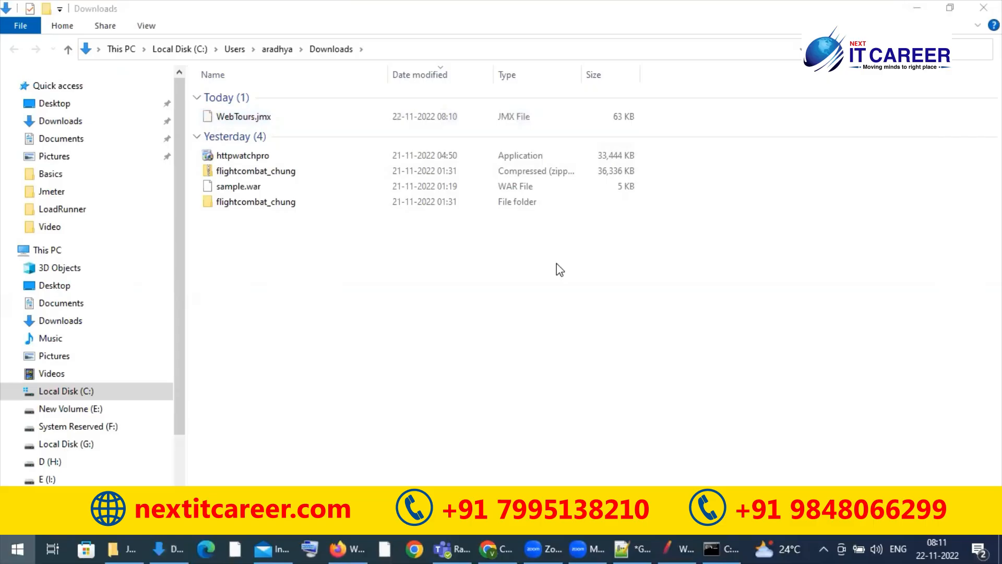
type("fidd")
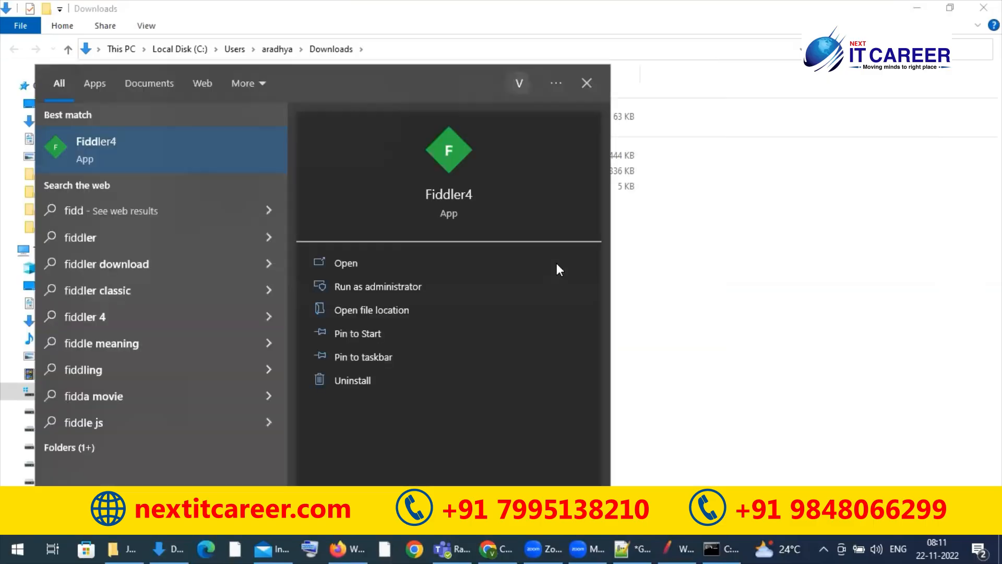
key("Return")
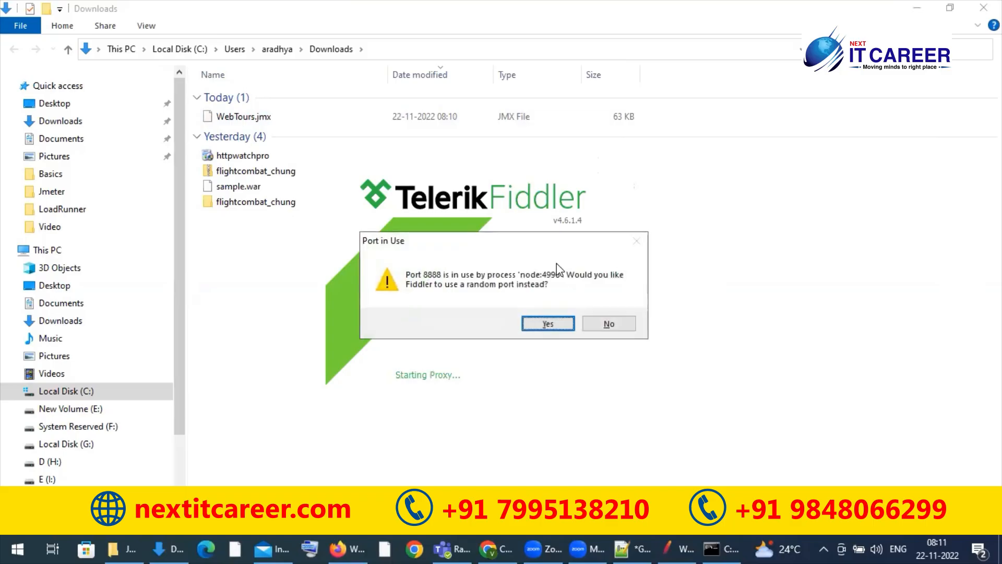
key("Return")
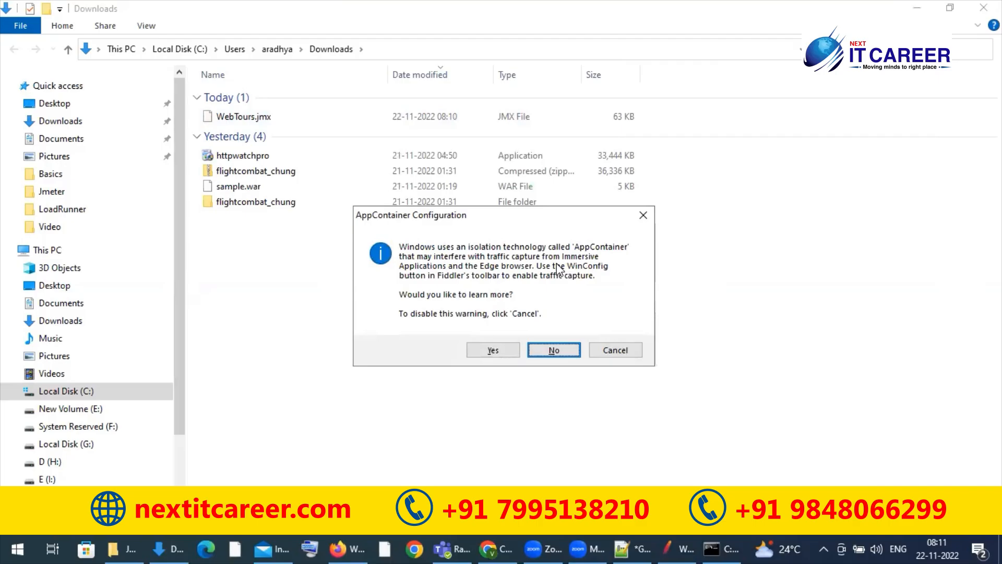
key("Return")
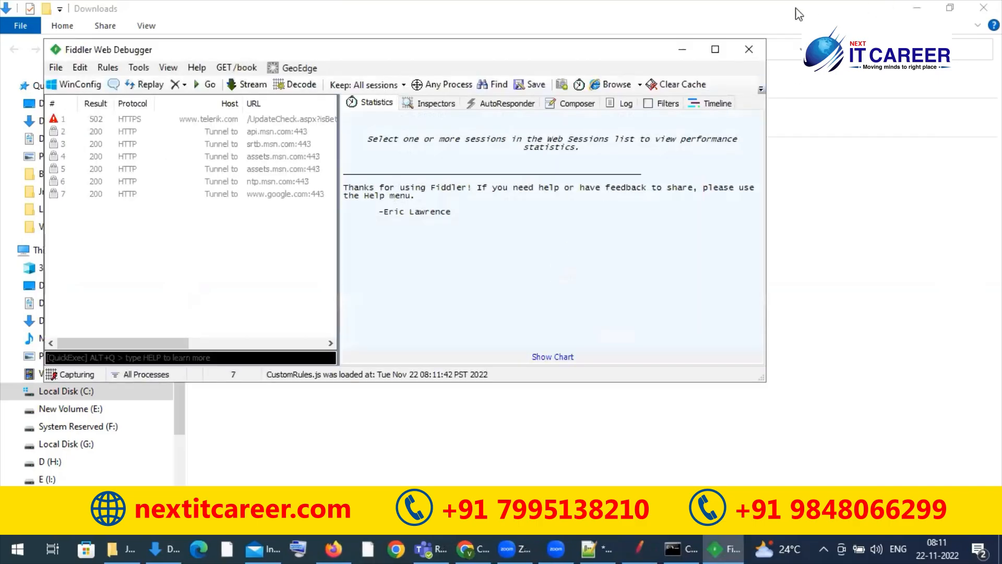
left_click(715, 49)
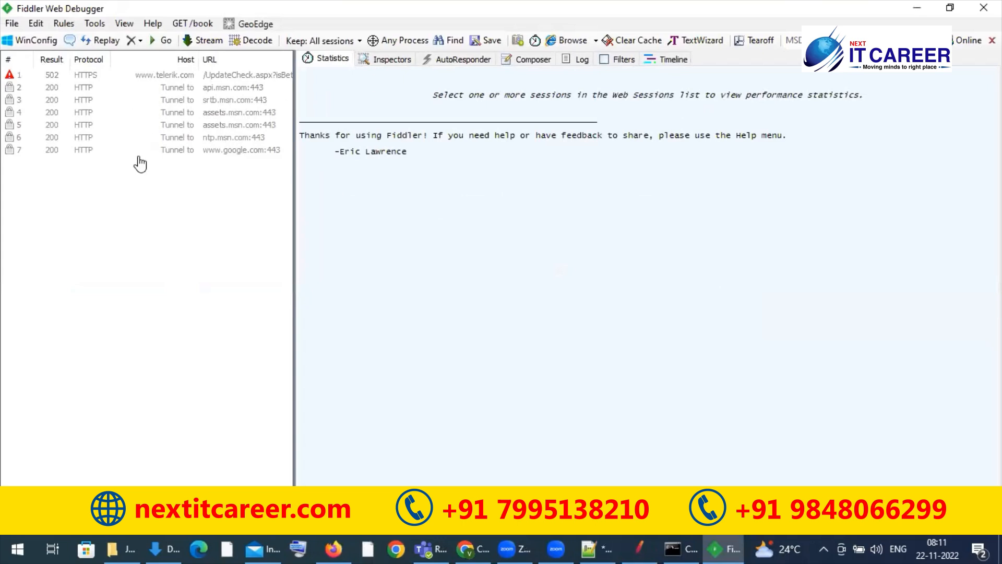
Step: Switch to Firefox, close the developer tools, and reload the Web Tours page
left_click(341, 540)
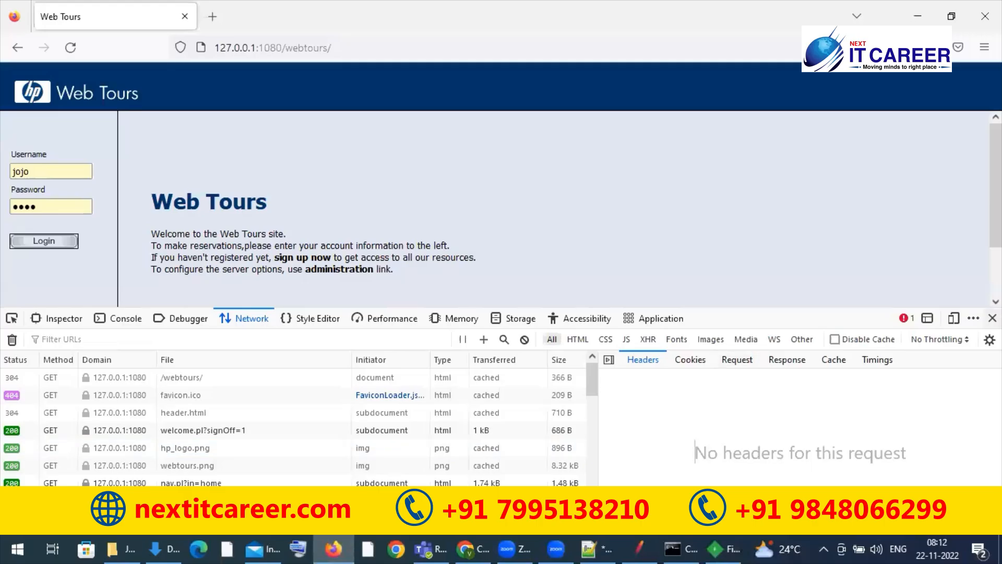
key("F12")
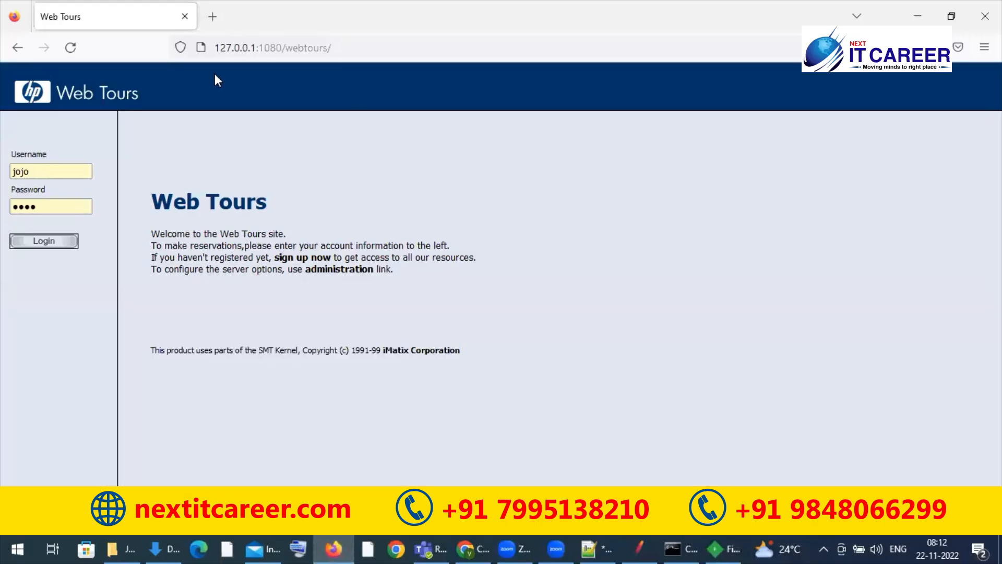
left_click(68, 47)
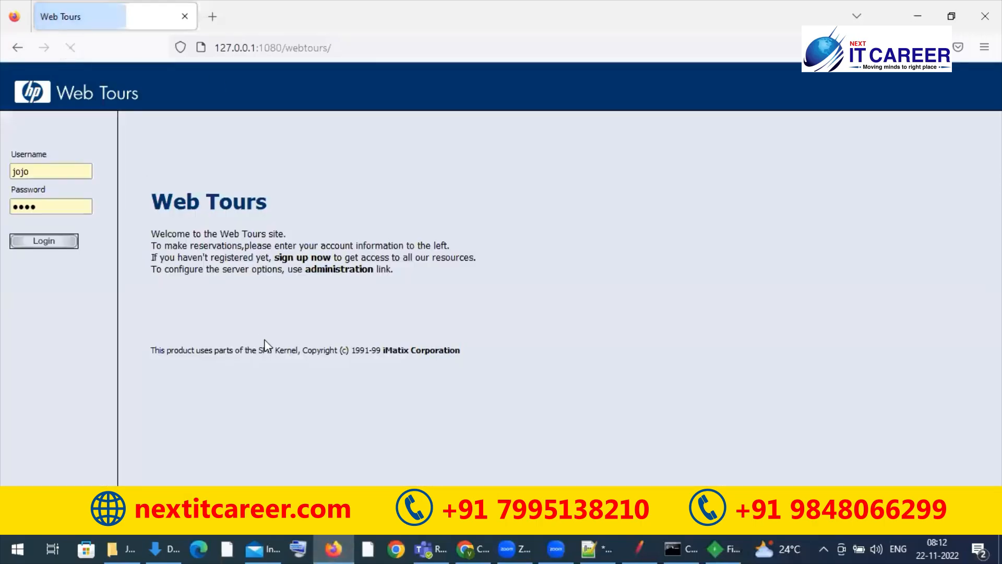
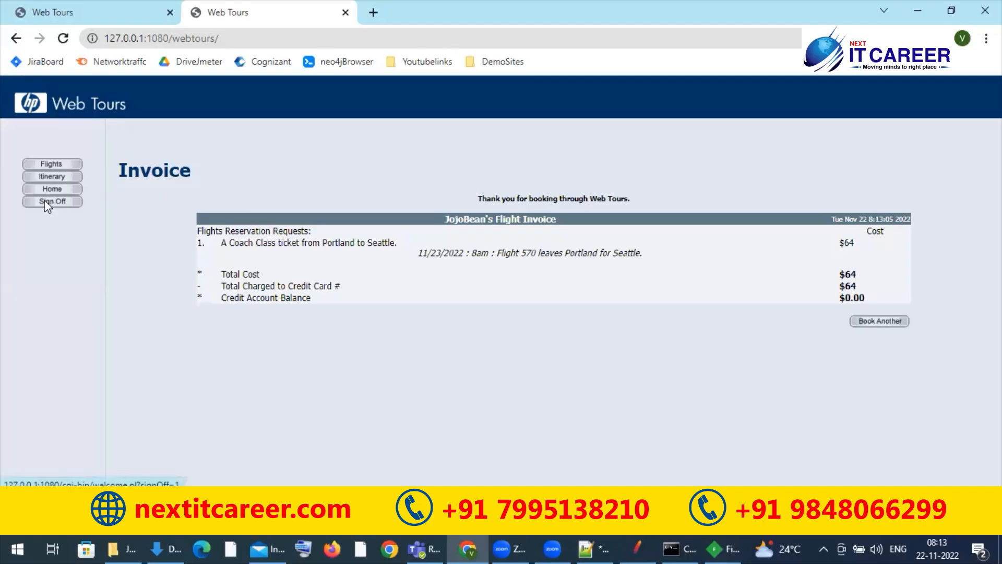
Step: Switch to Fiddler and select all captured sessions in the session list
left_click(723, 548)
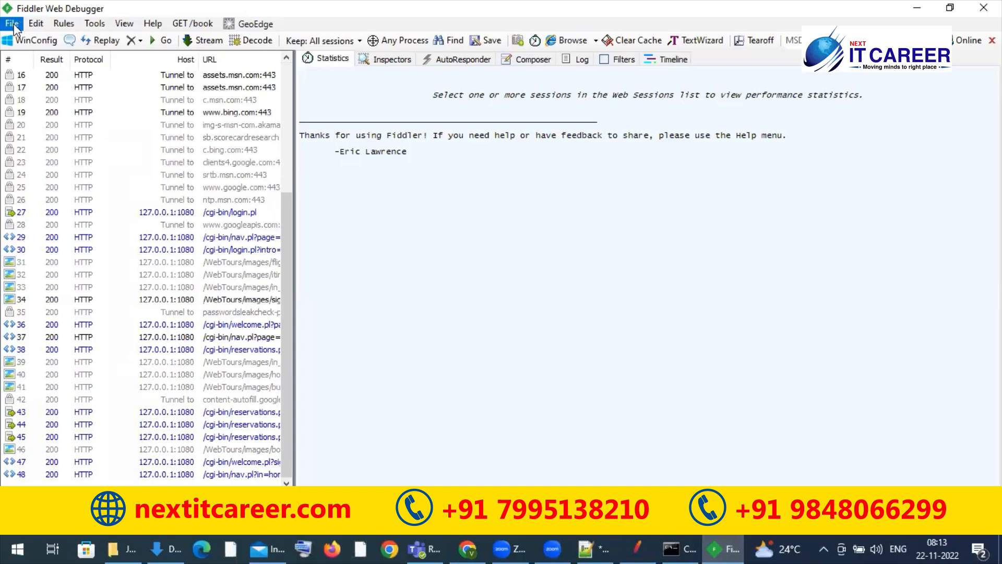
left_click(122, 202)
key("ctrl+a")
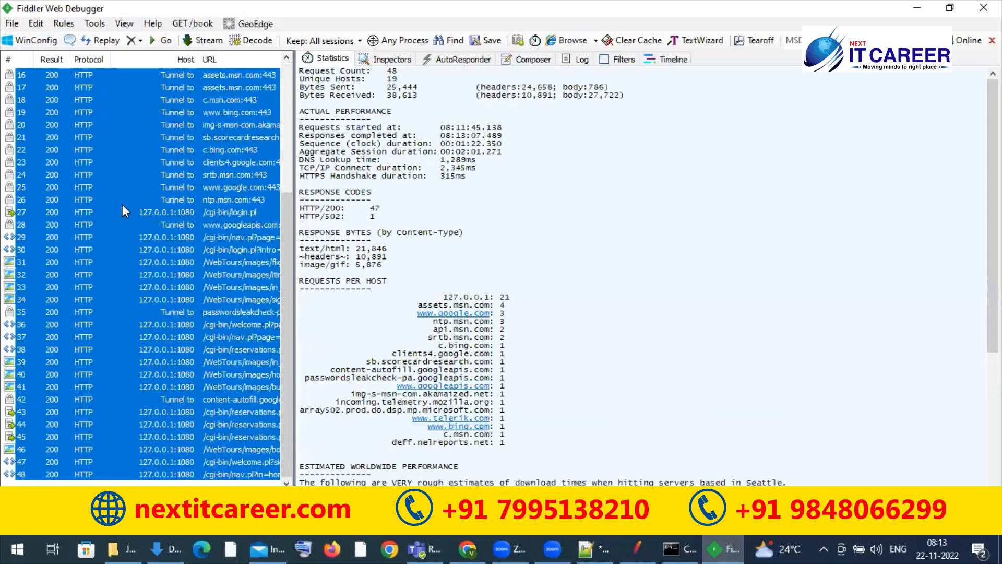
right_click(123, 206)
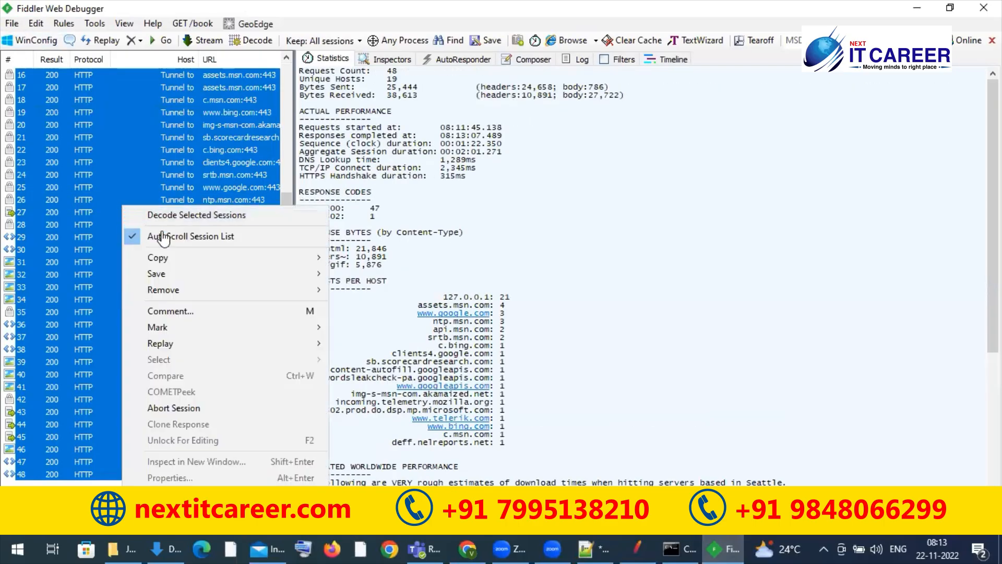
mouse_move(288, 279)
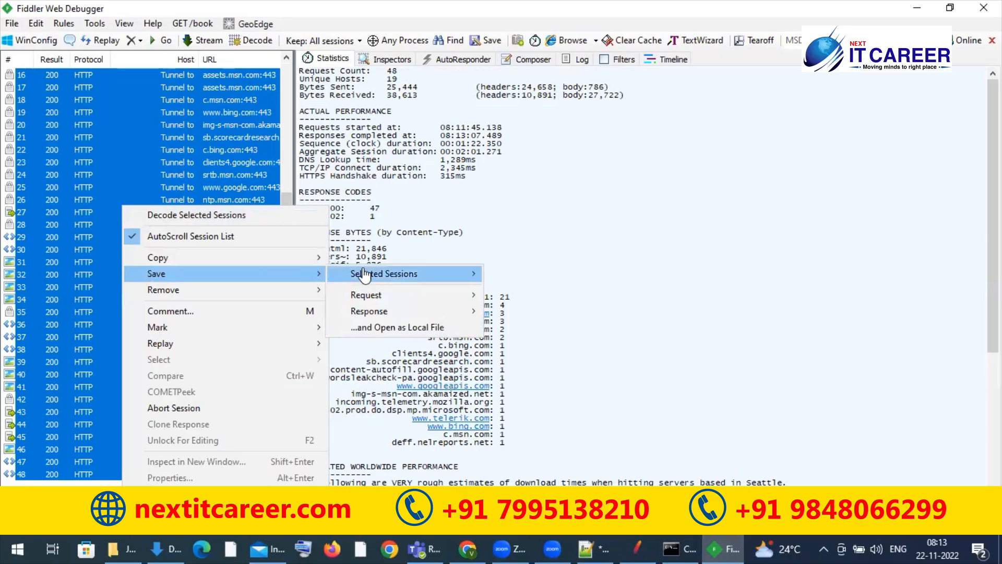
mouse_move(446, 273)
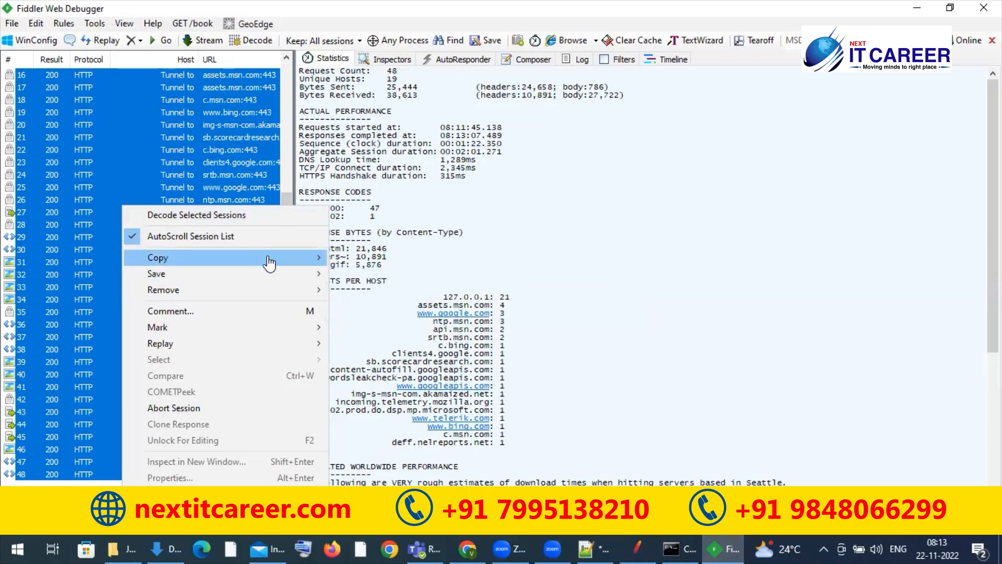
mouse_move(269, 263)
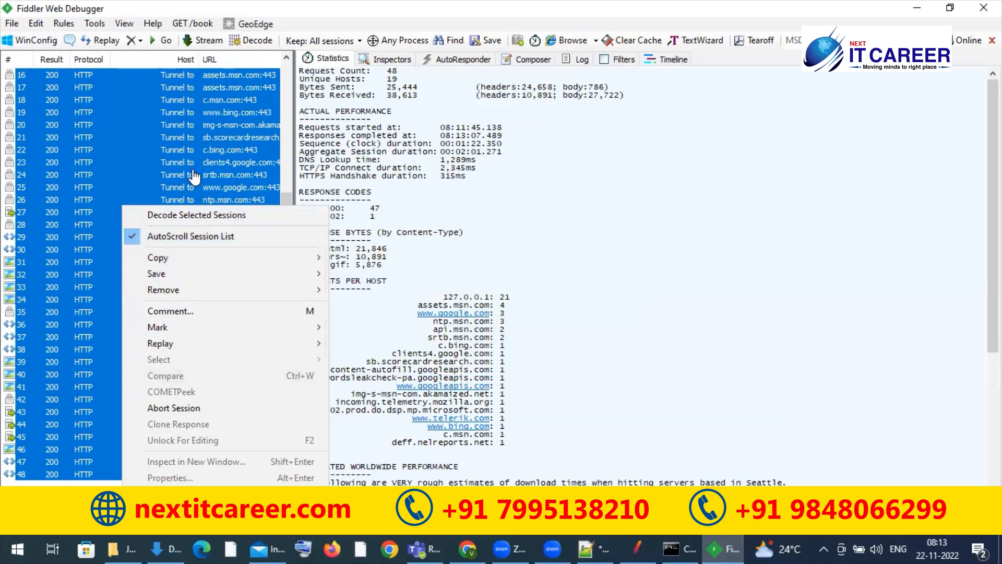
left_click(11, 24)
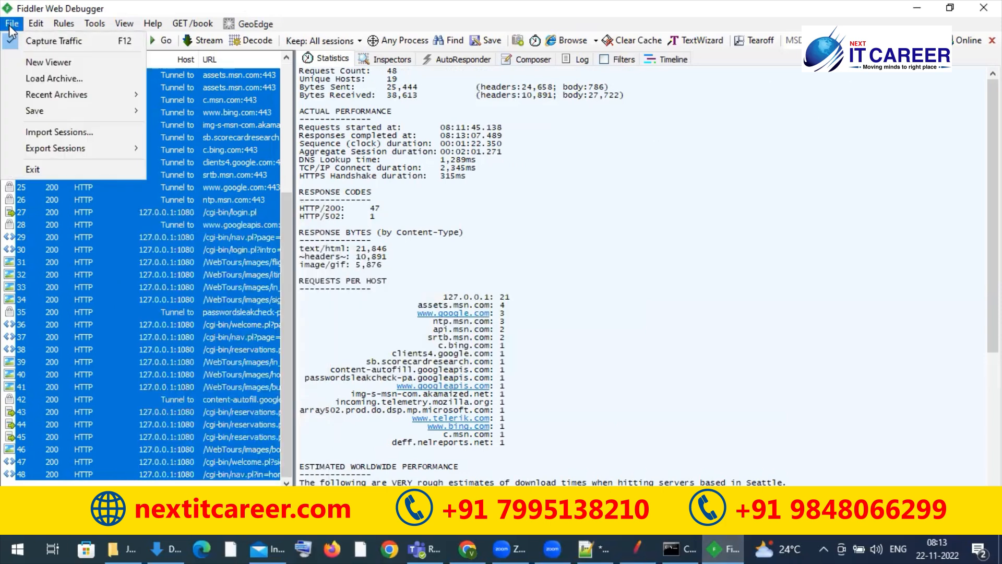
mouse_move(98, 110)
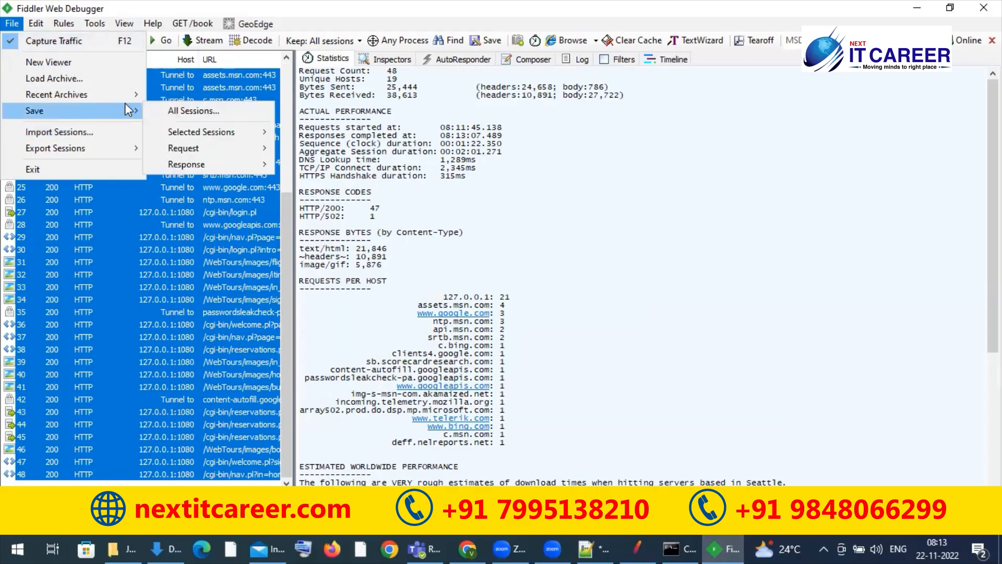
left_click(196, 115)
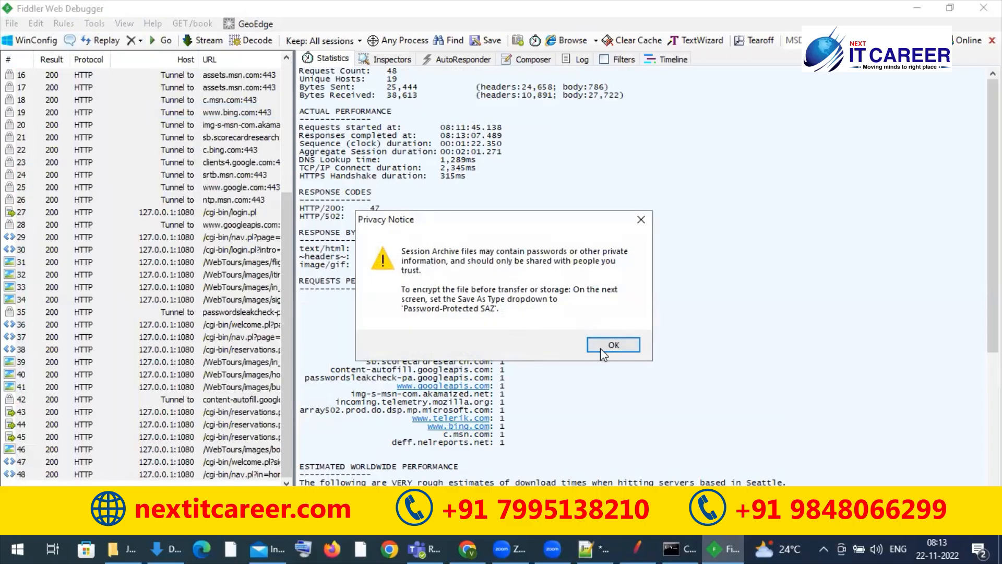
left_click(602, 348)
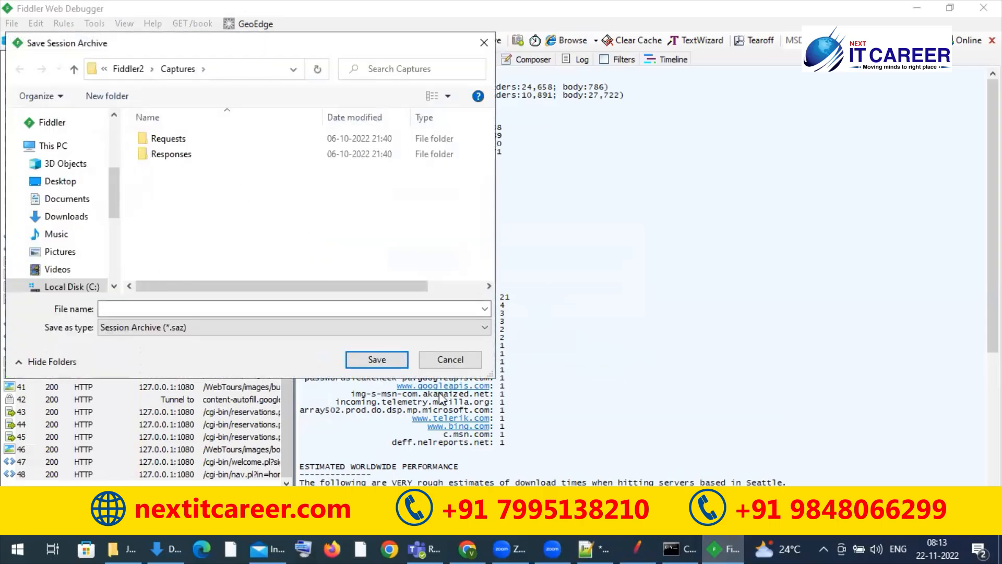
left_click(440, 361)
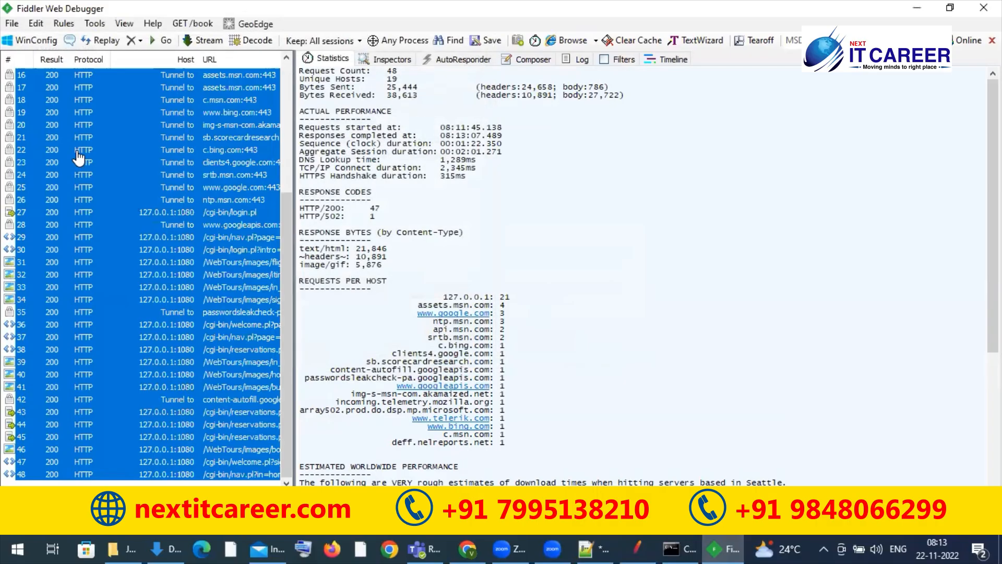
Step: Start exporting all sessions with HTTPArchive v1.2 as the export format
left_click(11, 24)
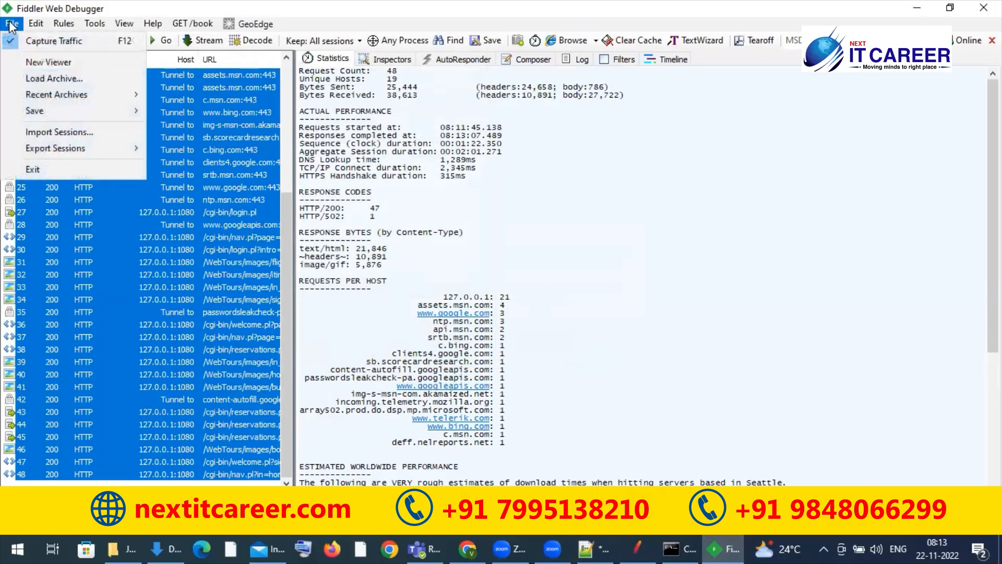
mouse_move(83, 109)
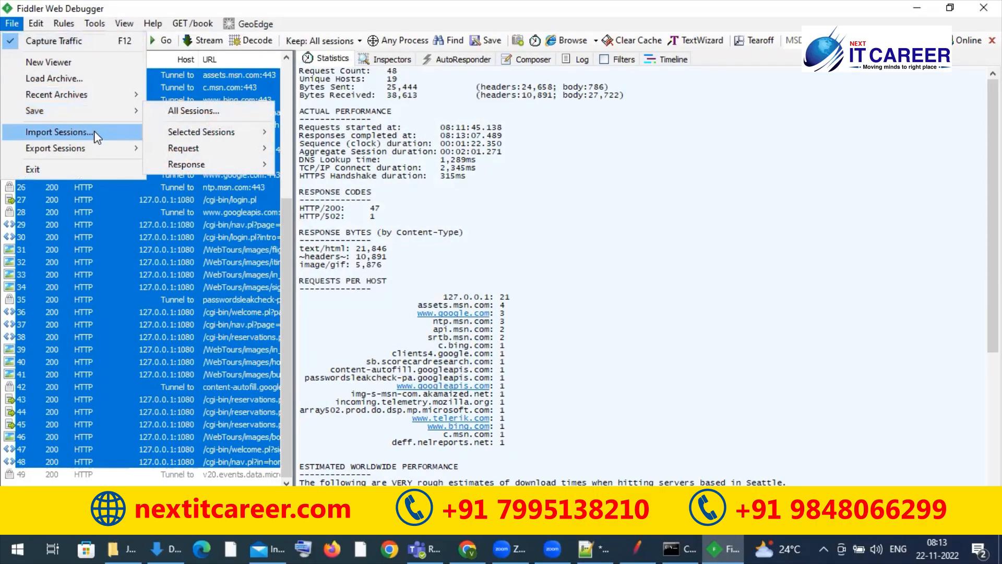
mouse_move(142, 148)
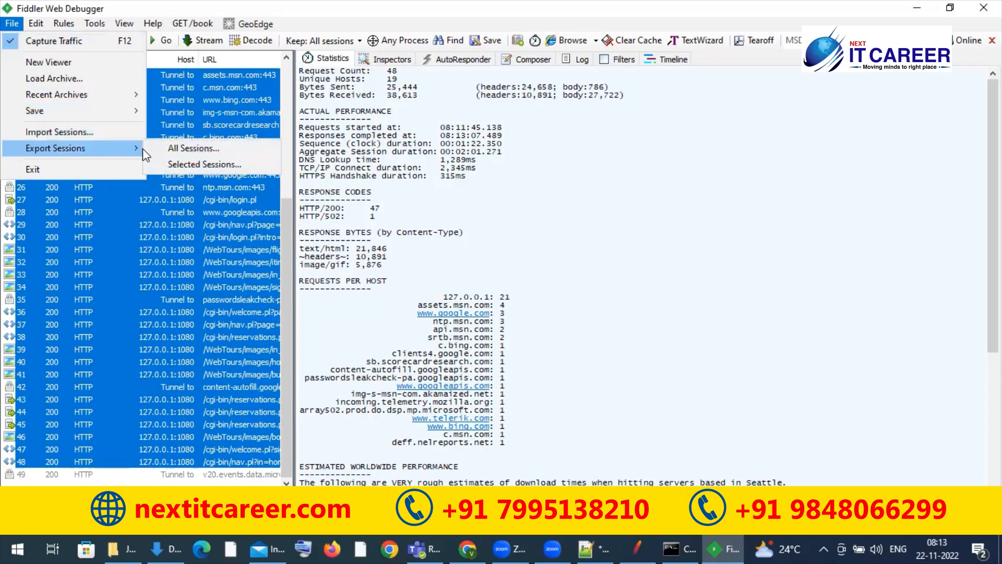
left_click(177, 148)
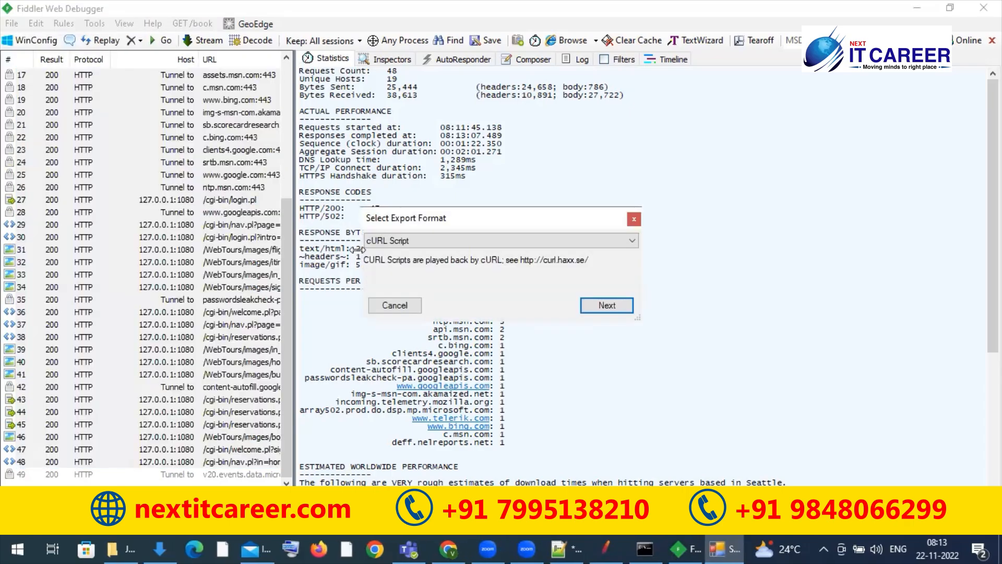
left_click(396, 241)
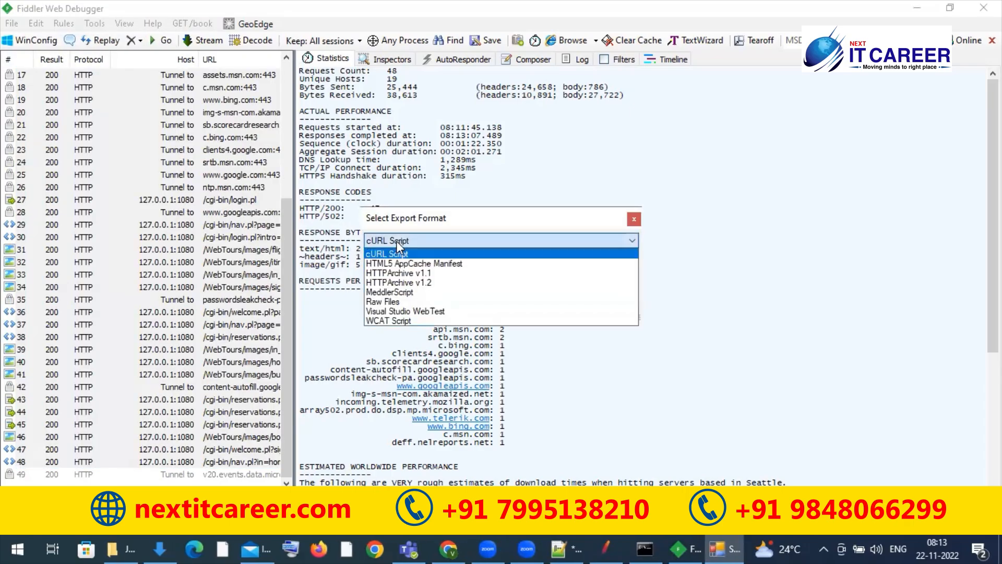
left_click(397, 274)
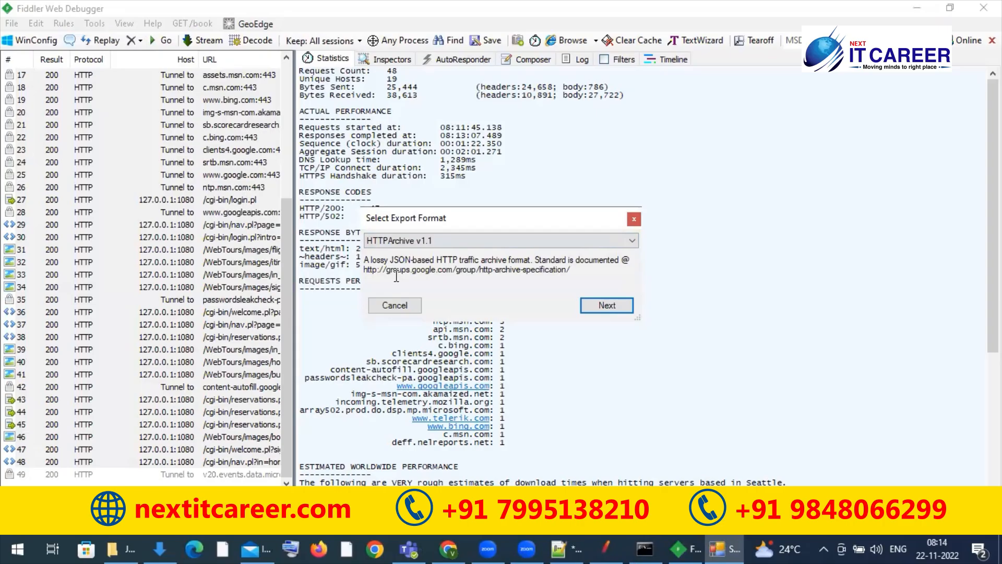
left_click(428, 242)
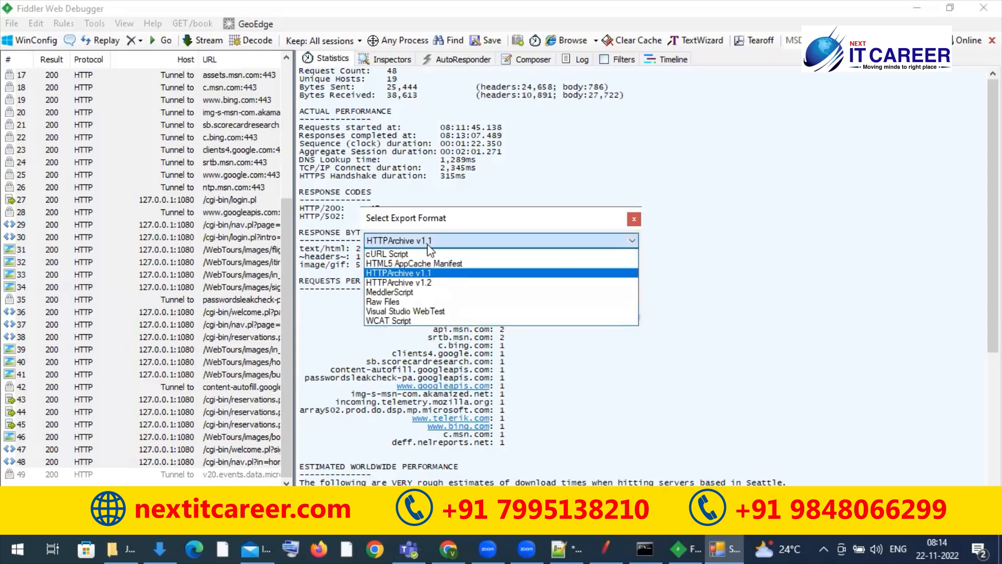
left_click(410, 283)
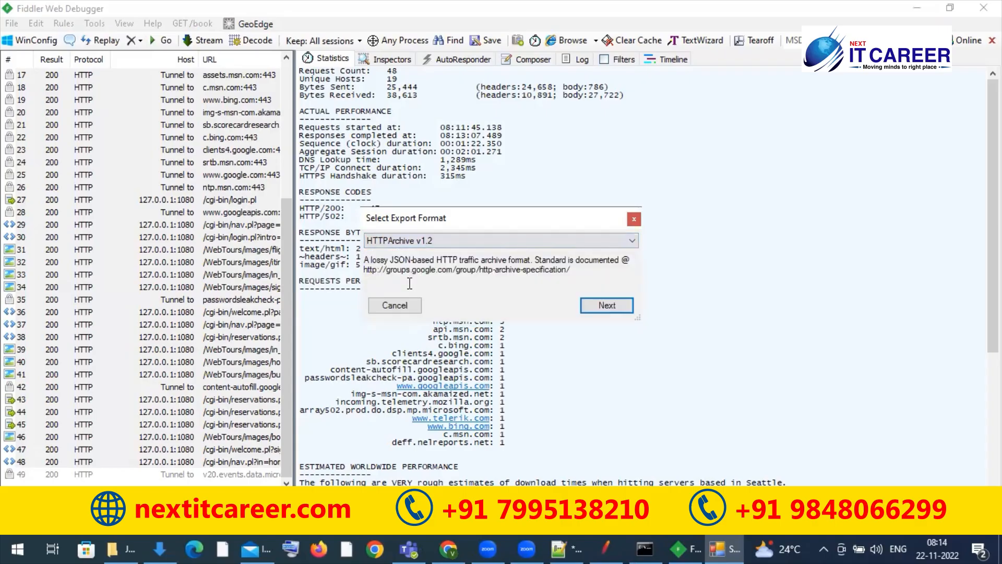
left_click(599, 304)
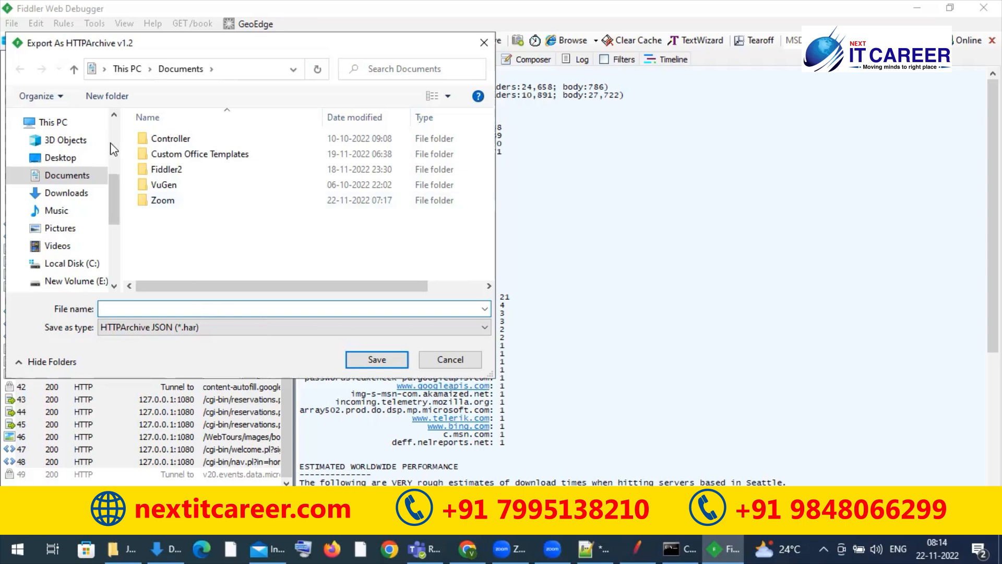
Step: Save the HTTPArchive export to the Desktop as samplewebtoursscript
left_click(78, 158)
left_click(178, 304)
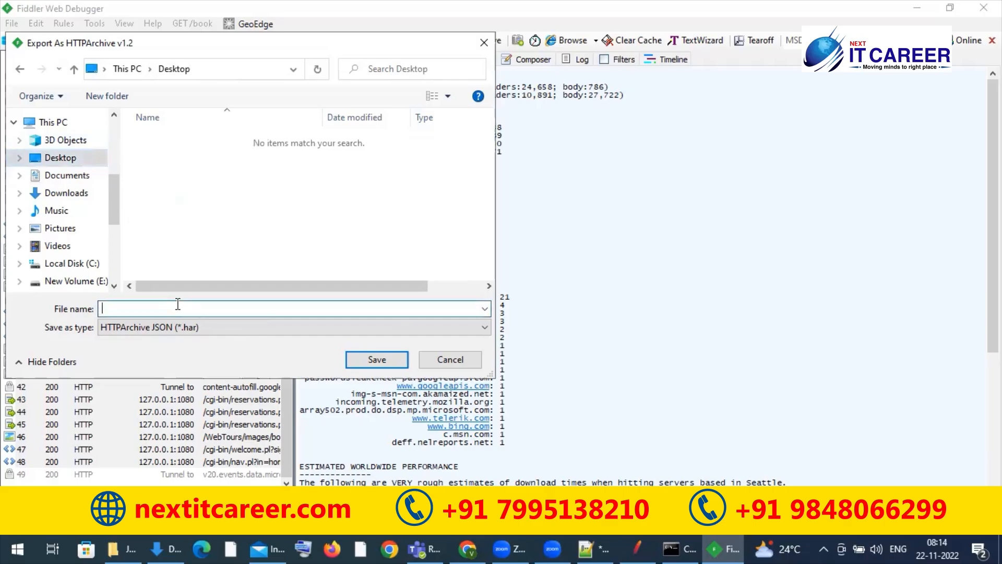
type("samplewebtoursscript")
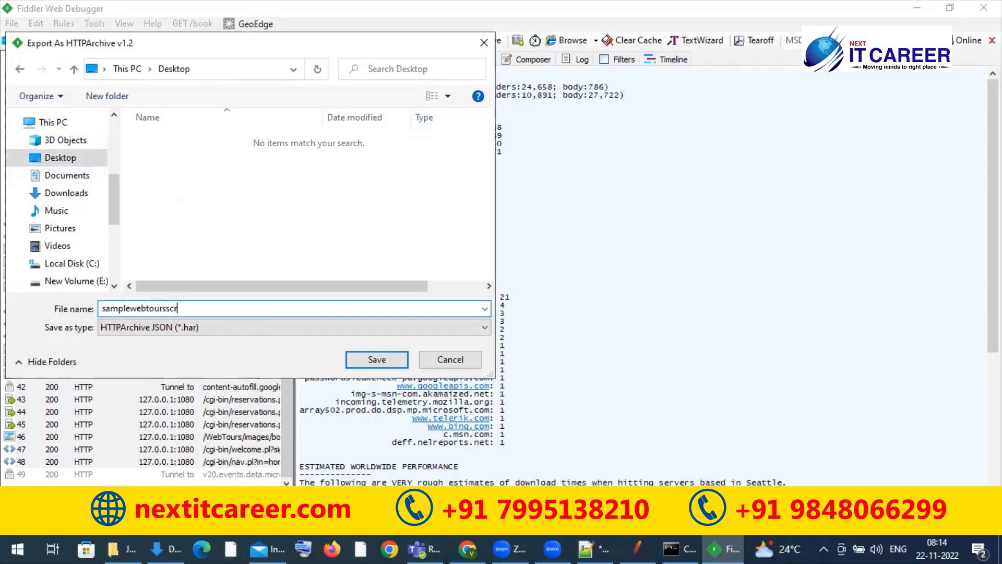
left_click(377, 359)
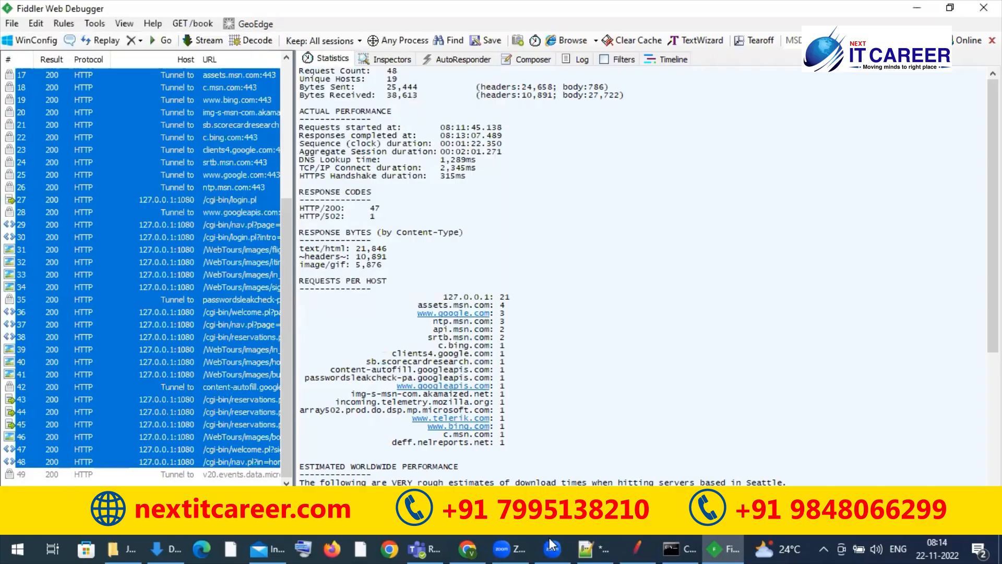
Step: Switch to Chrome and open converter.blazemeter.com in a new tab
left_click(476, 544)
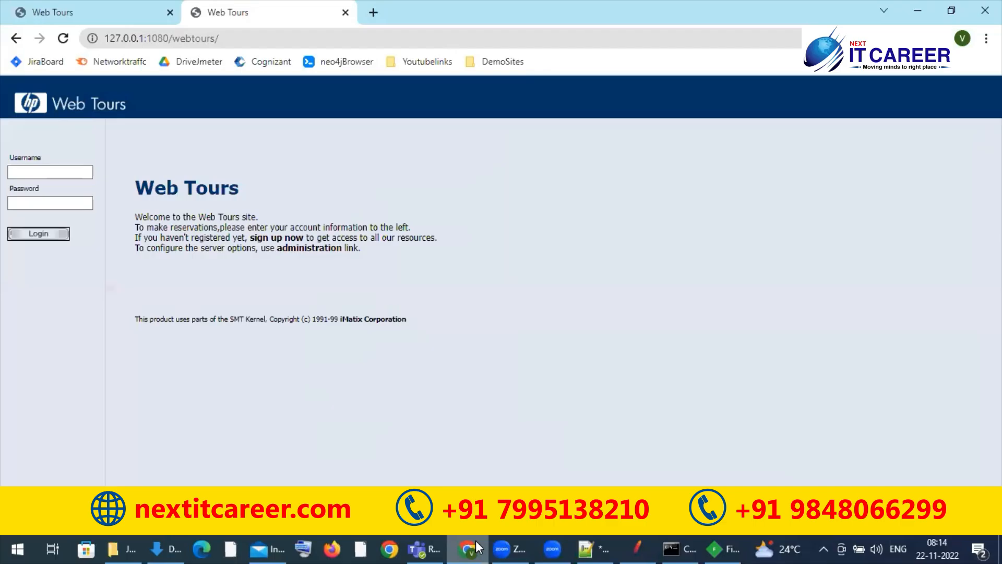
left_click(373, 12)
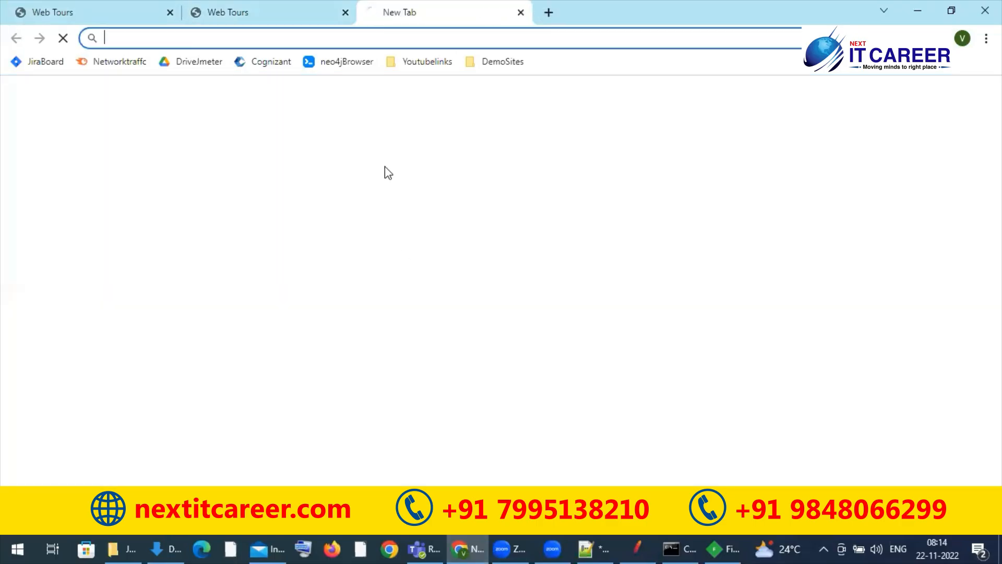
type("convert")
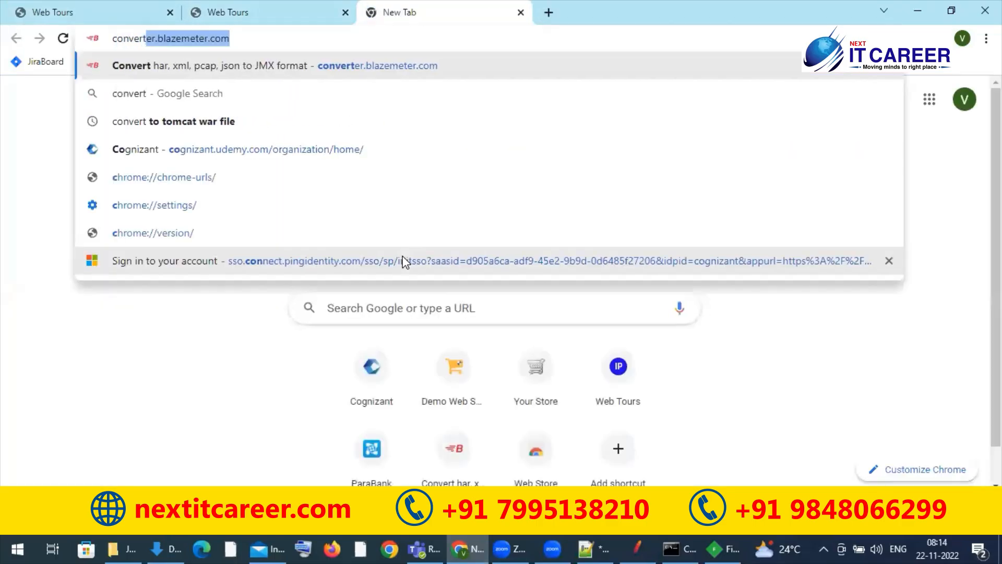
key("Return")
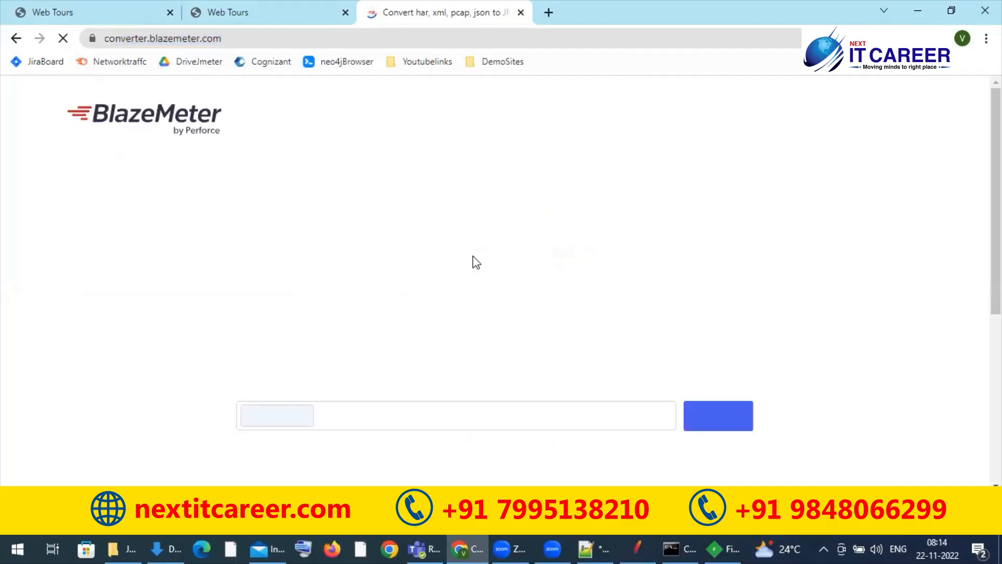
Step: Convert the samplewebtoursscript HAR file from the Desktop and download the resulting JMX file
left_click(283, 311)
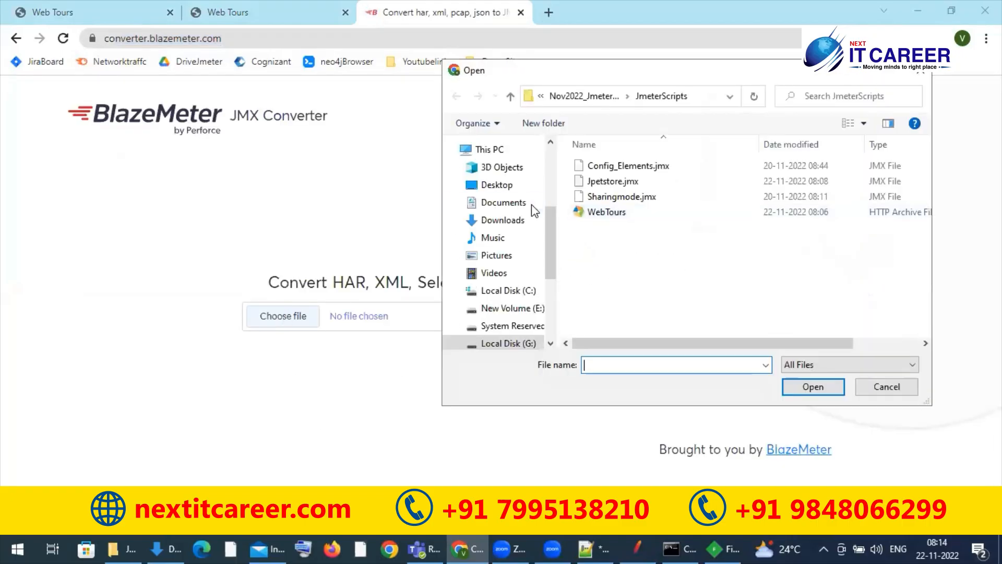
left_click(509, 186)
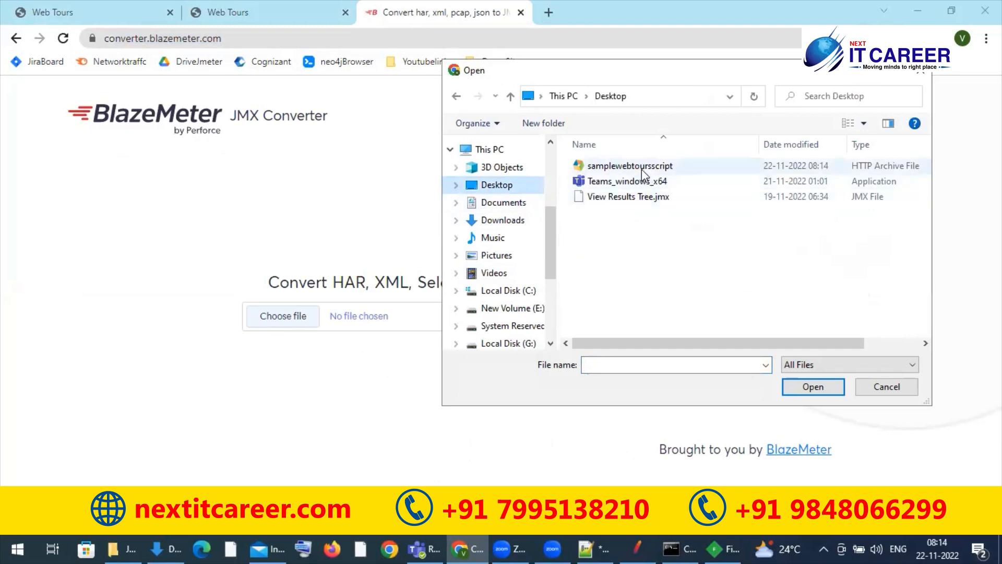
left_click(638, 168)
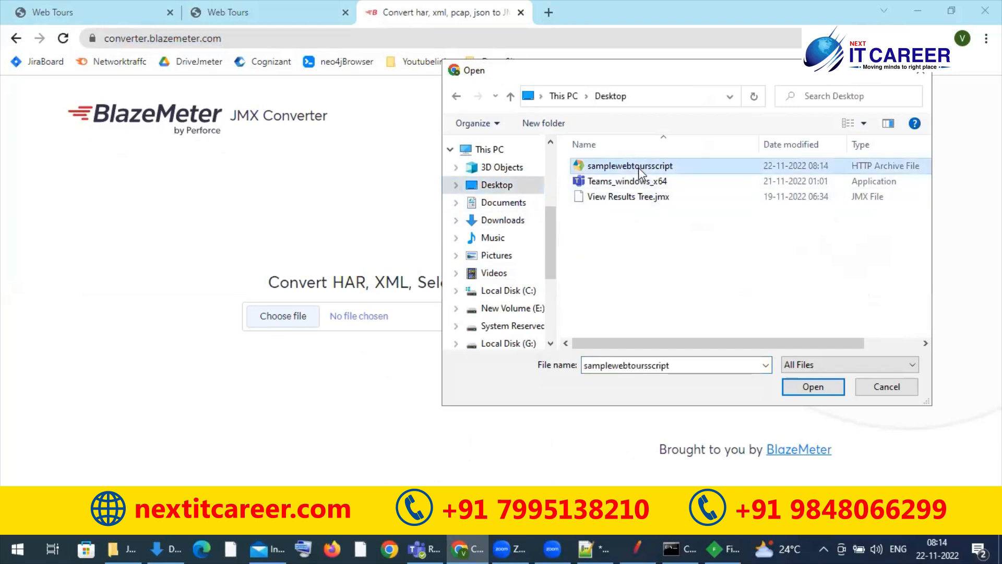
left_click(811, 386)
left_click(727, 316)
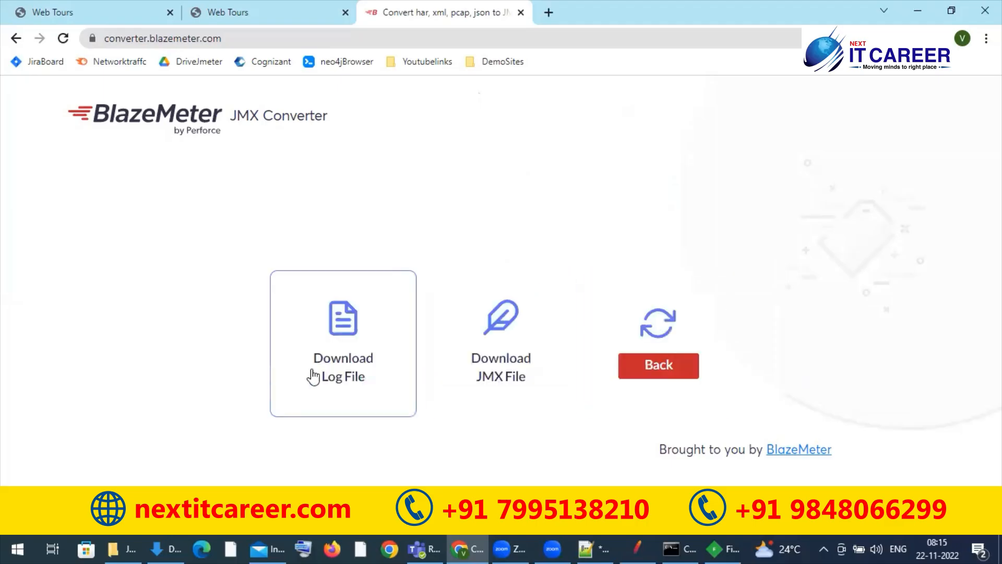
left_click(497, 363)
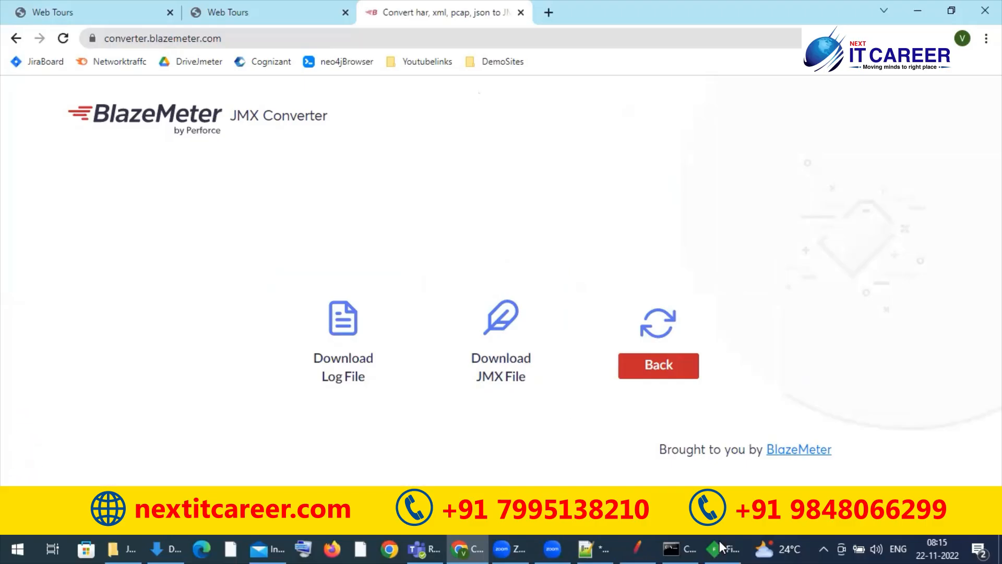
Step: Switch to JMeter, expand the Blazemeter test plan, and view its HTTP Header manager
left_click(638, 546)
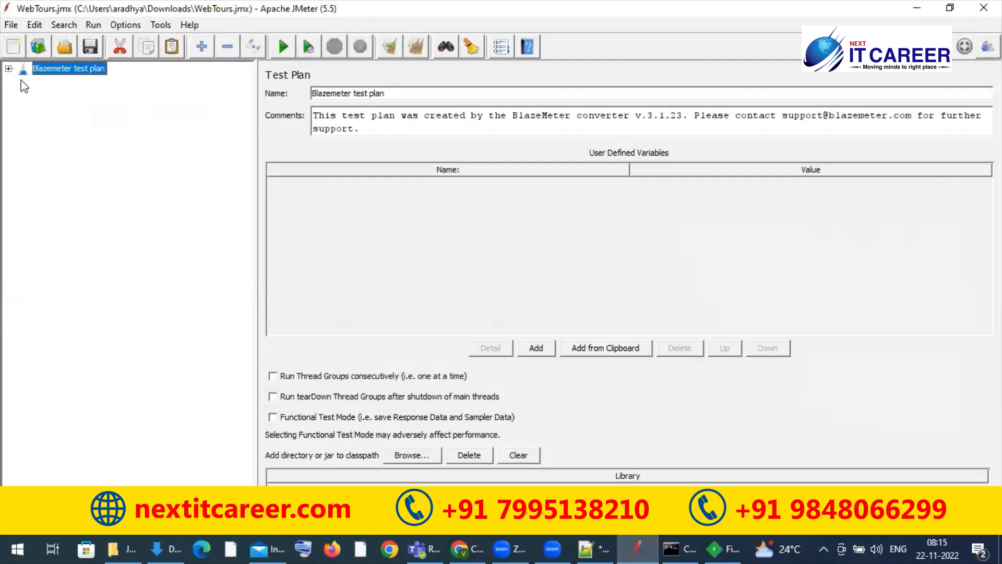
left_click(9, 69)
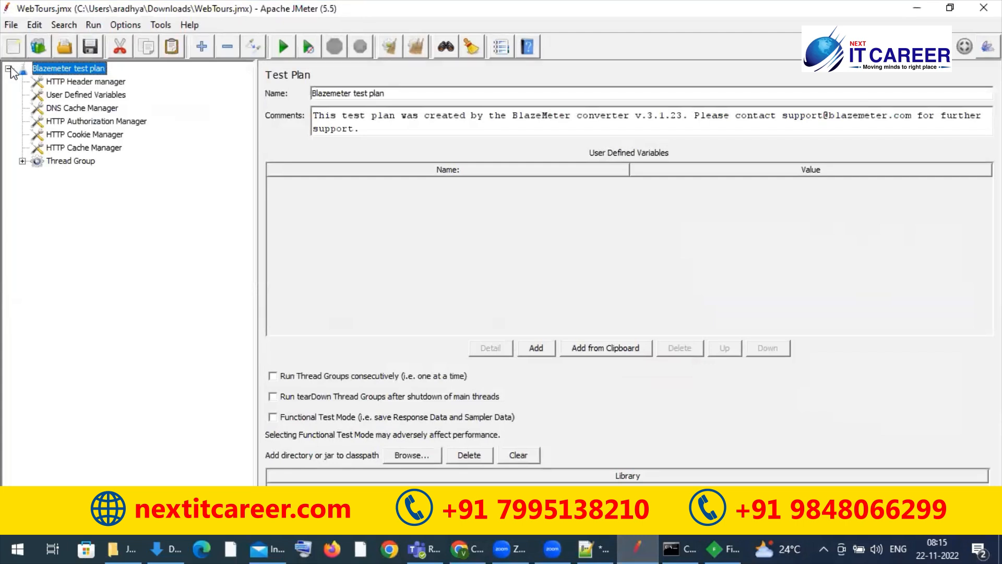
left_click(68, 83)
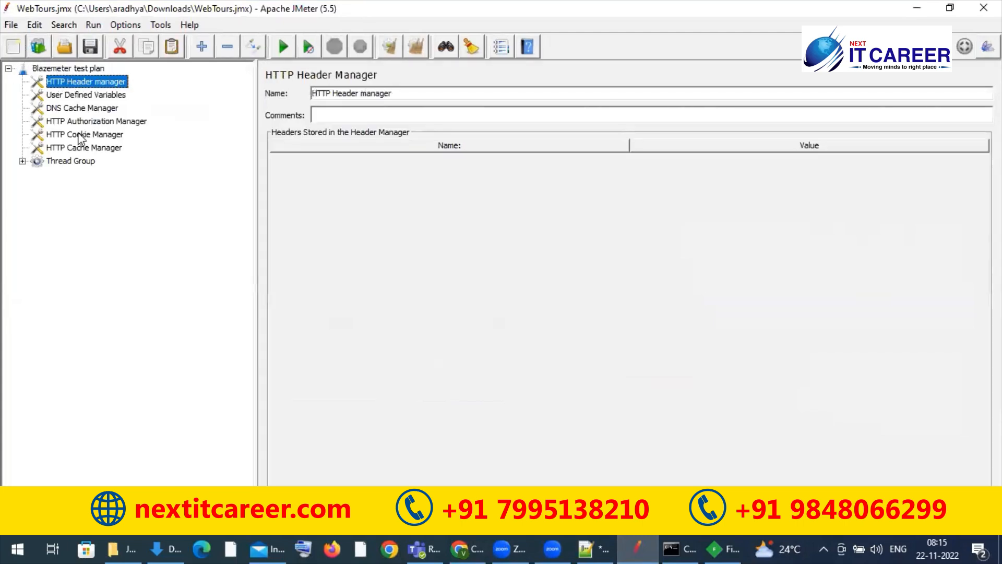
Step: Open samplewebtoursscript.jmx from the Downloads folder without saving the current WebTours test plan
left_click(83, 161, "shift")
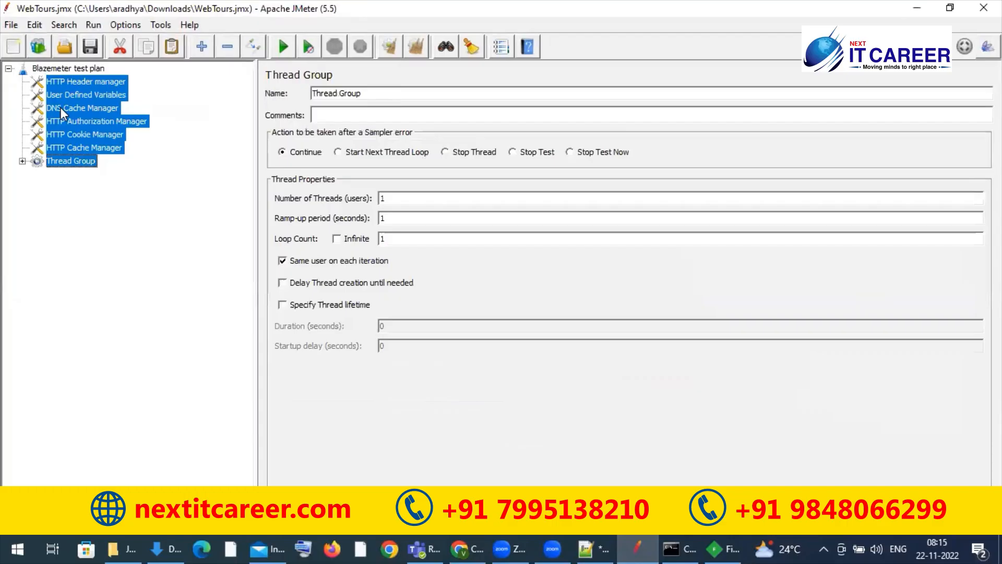
left_click(11, 25)
left_click(33, 72)
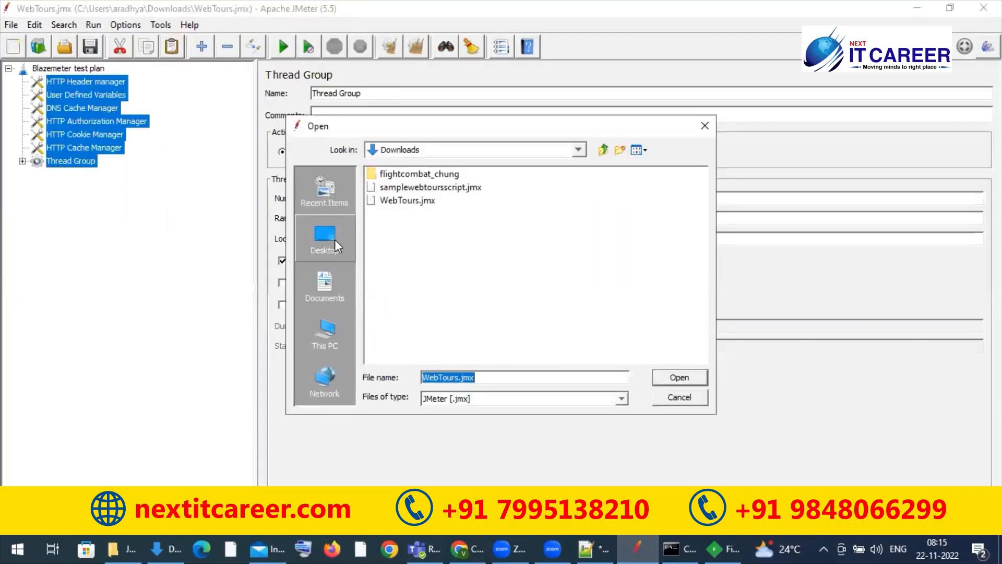
left_click(325, 290)
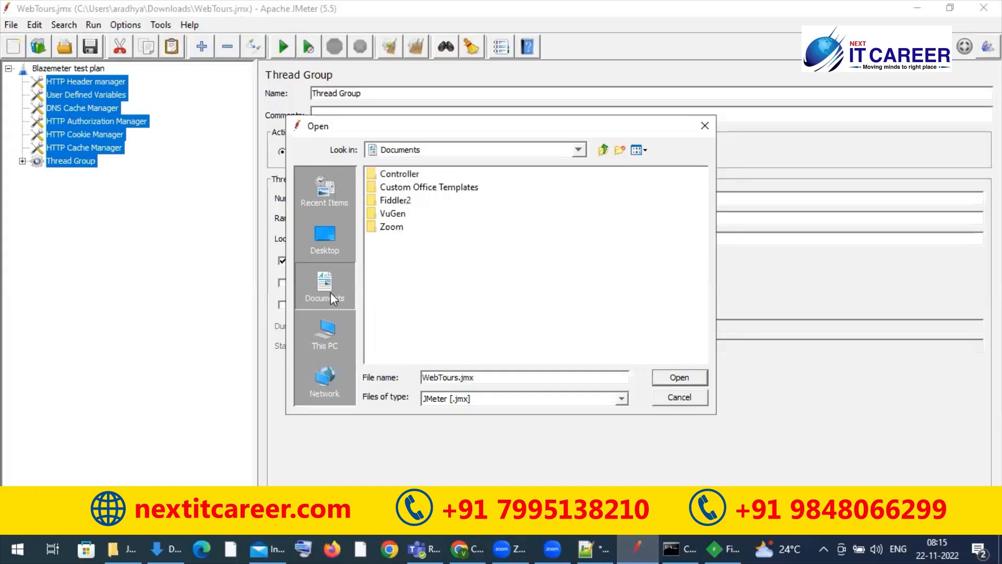
left_click(330, 344)
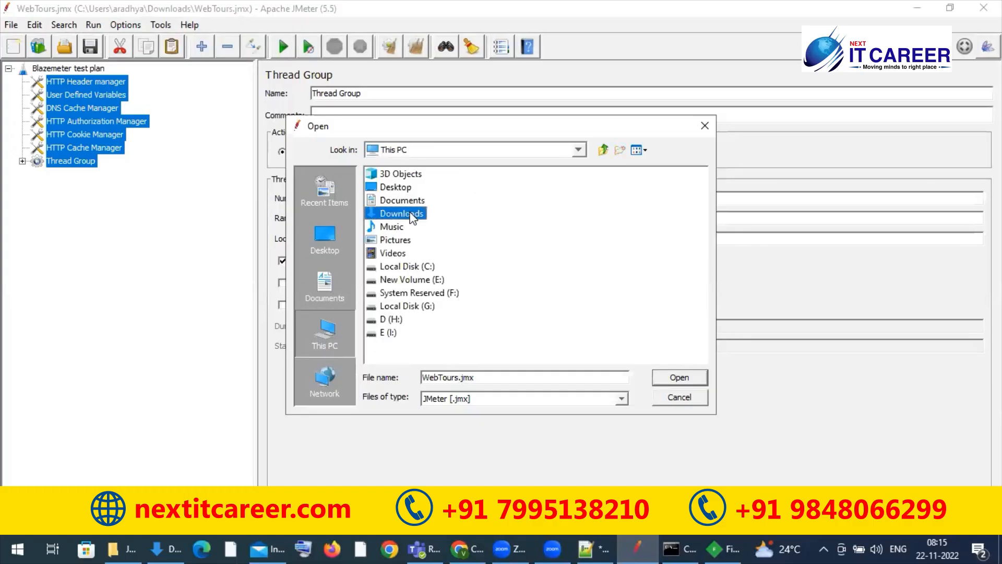
double_click(411, 213)
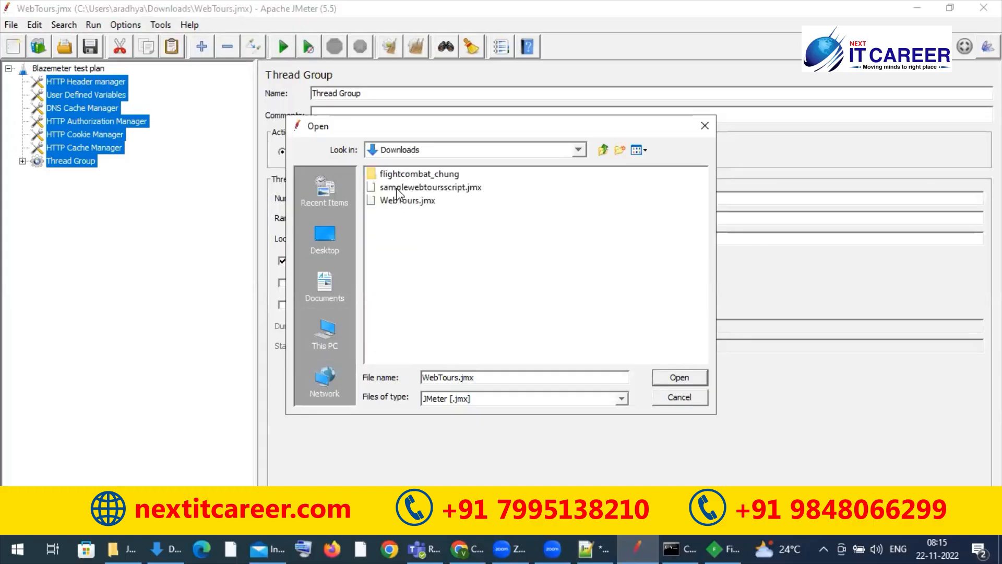
left_click(431, 188)
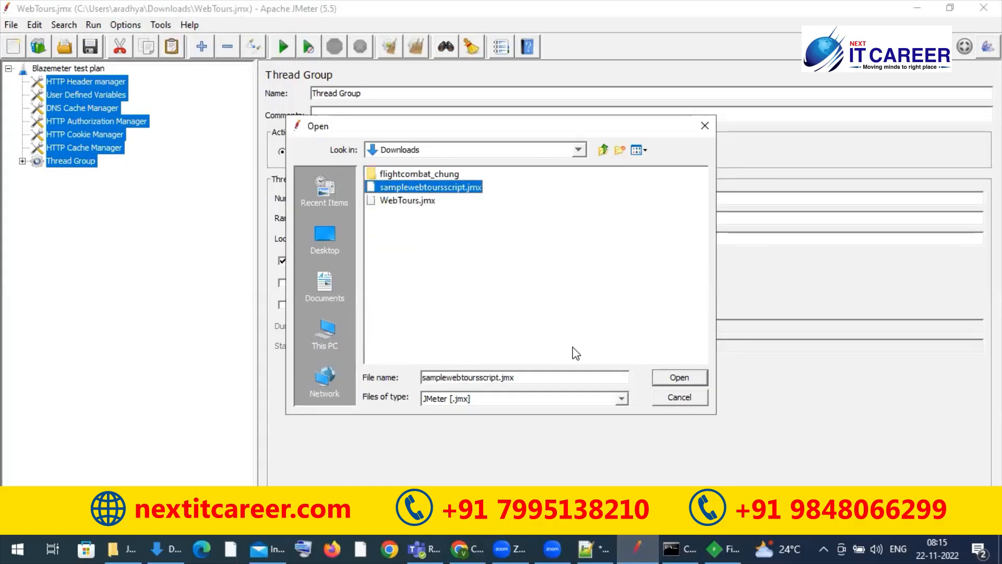
left_click(679, 377)
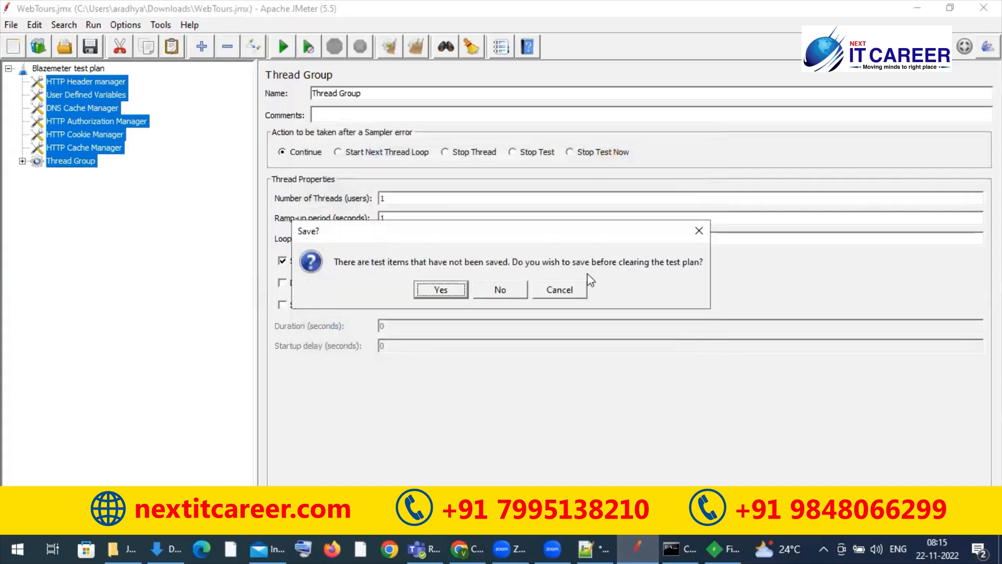
left_click(504, 291)
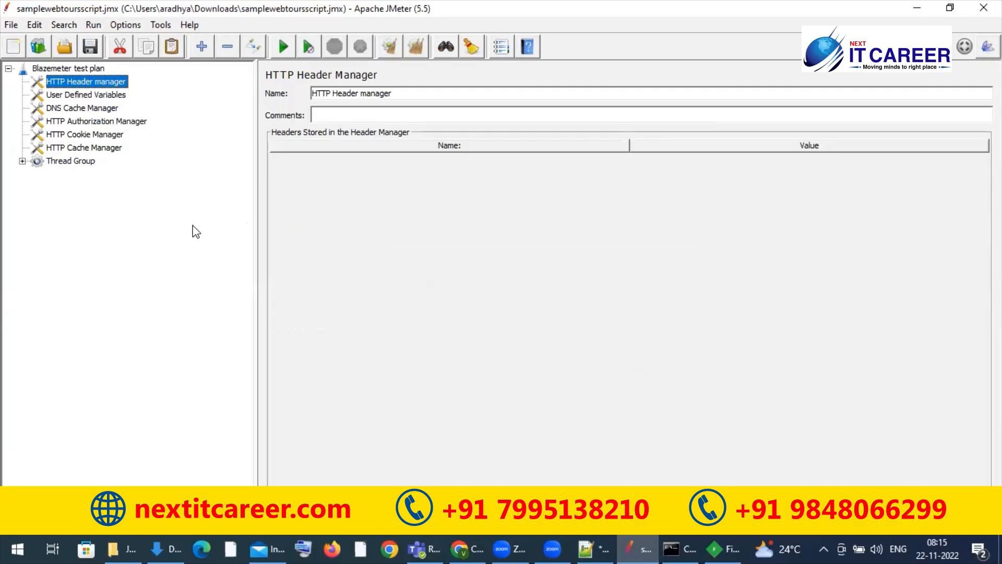
Step: Reopen samplewebtoursscript.jmx from the Downloads folder
left_click(12, 26)
left_click(48, 73)
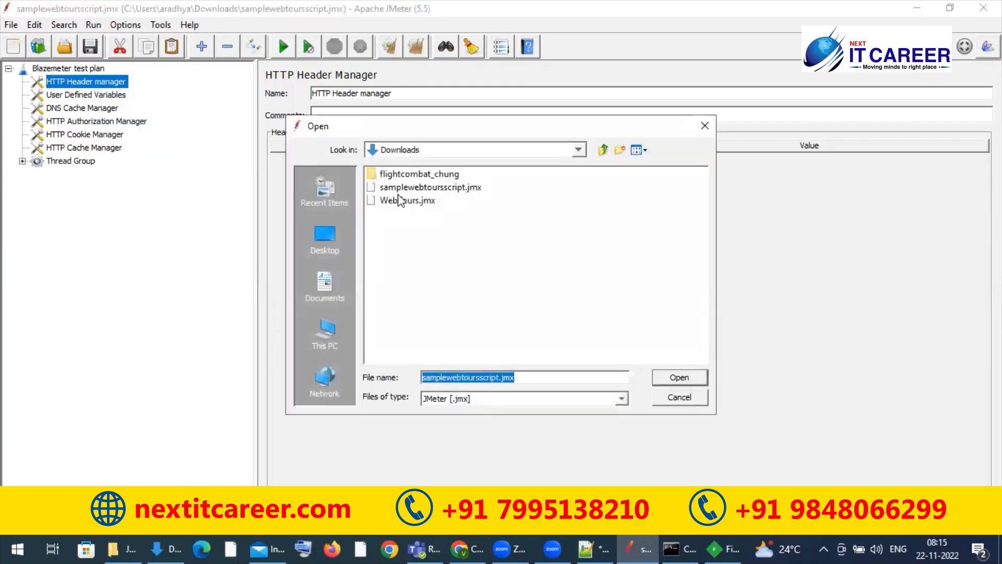
left_click(428, 190)
left_click(685, 382)
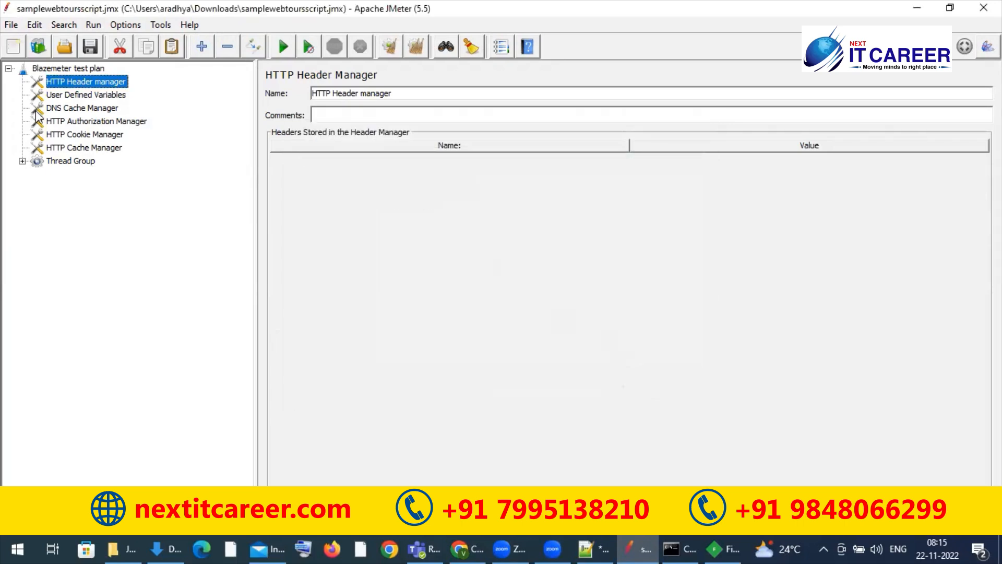
Step: Expand the Thread Group and examine the recorded HTTP requests, including the parameters of the login.pl and reservations.pl requests
left_click(23, 162)
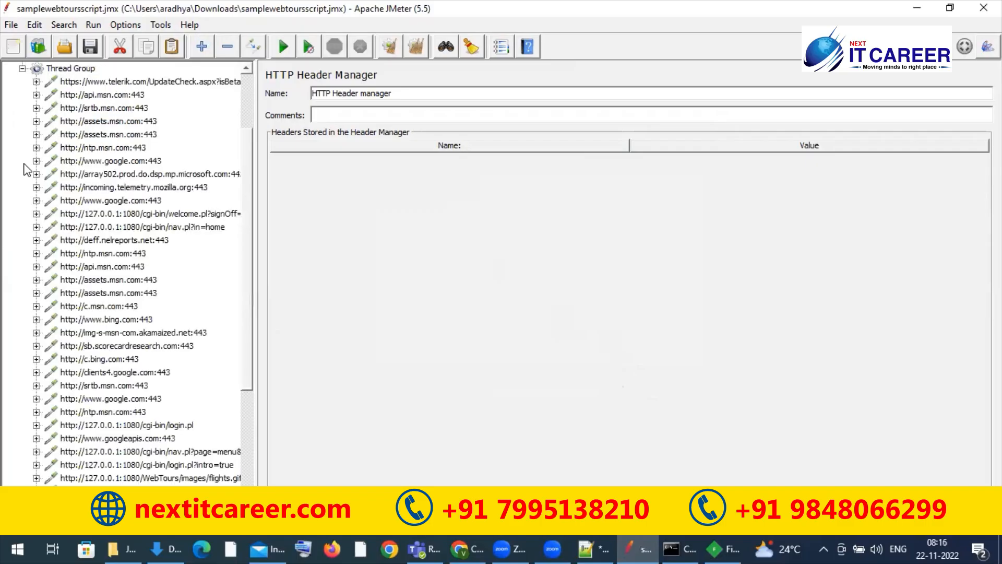
left_click_drag(245, 158, 251, 329)
left_click(116, 209)
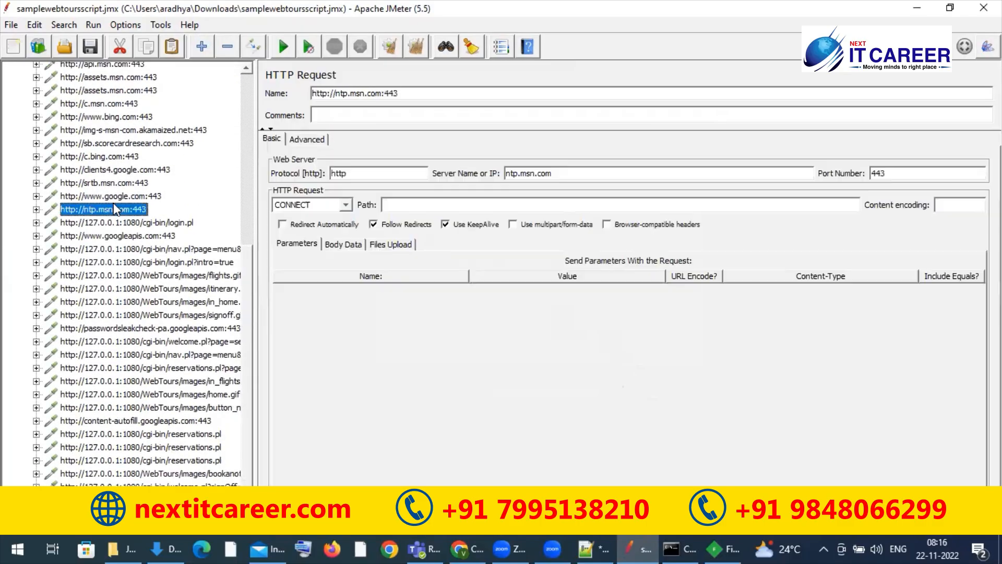
left_click(108, 143)
key("Down")
key("Down")
key("Down")
key("Down")
key("Down")
key("Down")
key("Down")
key("Down")
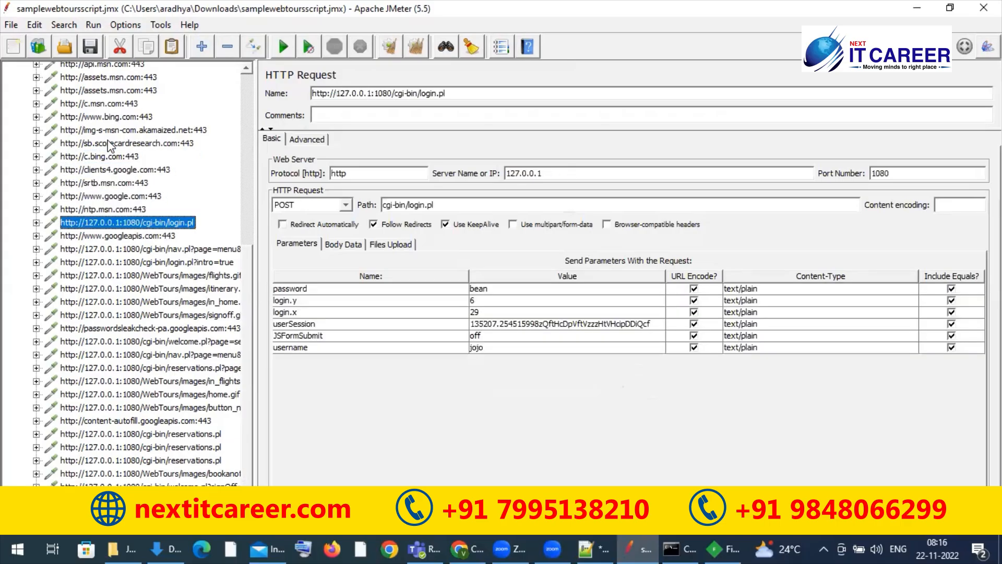
key("Down")
key("Down")
key("Down")
key("Down")
key("Down")
key("Down")
key("Down")
key("Down")
key("Down")
key("Down")
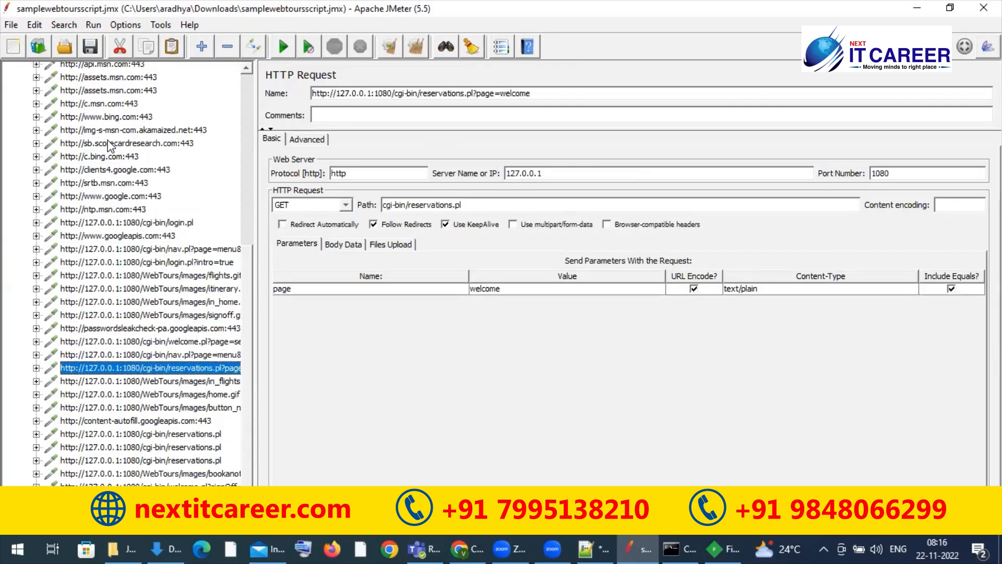
key("Down")
key("Down")
key("Down")
key("Down")
key("Down")
key("Down")
key("Up")
key("Up")
key("Up")
key("Up")
key("Up")
key("Up")
key("Up")
key("Up")
key("Up")
key("Up")
key("Up")
key("Up")
key("Up")
key("Up")
key("Up")
key("Up")
key("Up")
key("Up")
key("Up")
key("Up")
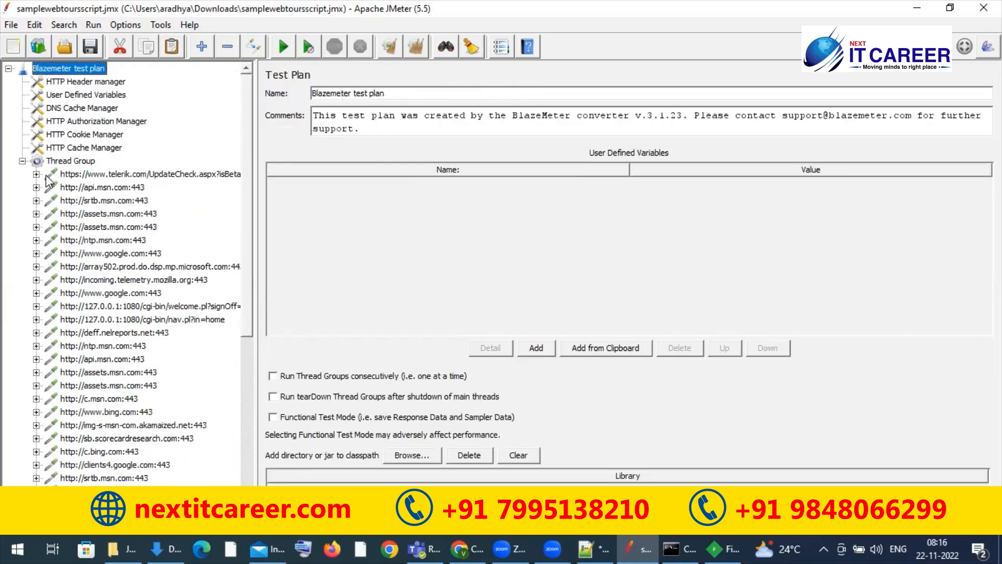
Step: View the api.msn.com and srtb.msn.com requests near the start of the Thread Group
left_click(95, 204)
mouse_move(94, 201)
left_mouse_down()
mouse_move(32, 170)
mouse_move(102, 194)
left_mouse_up()
left_click(102, 192)
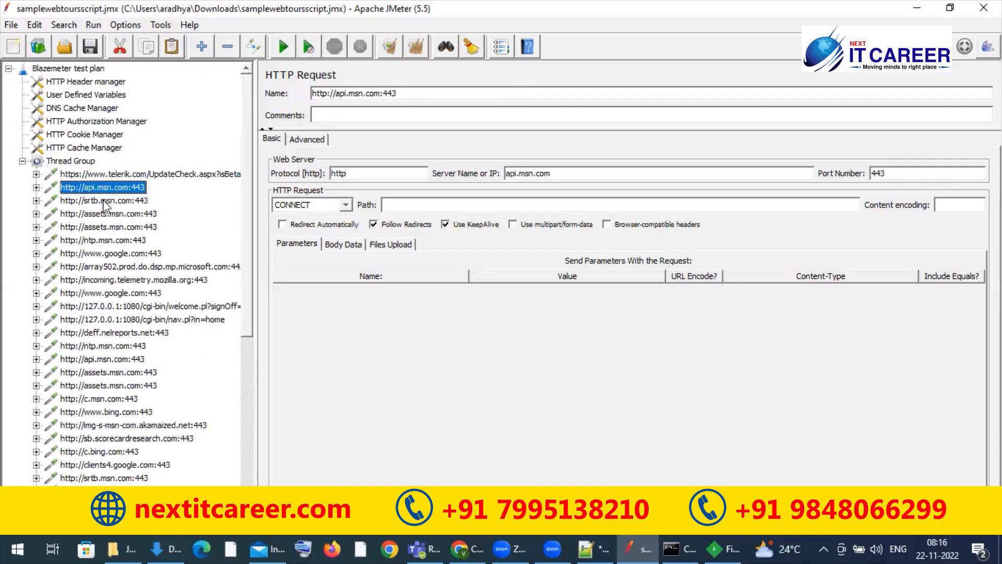
left_click(105, 203)
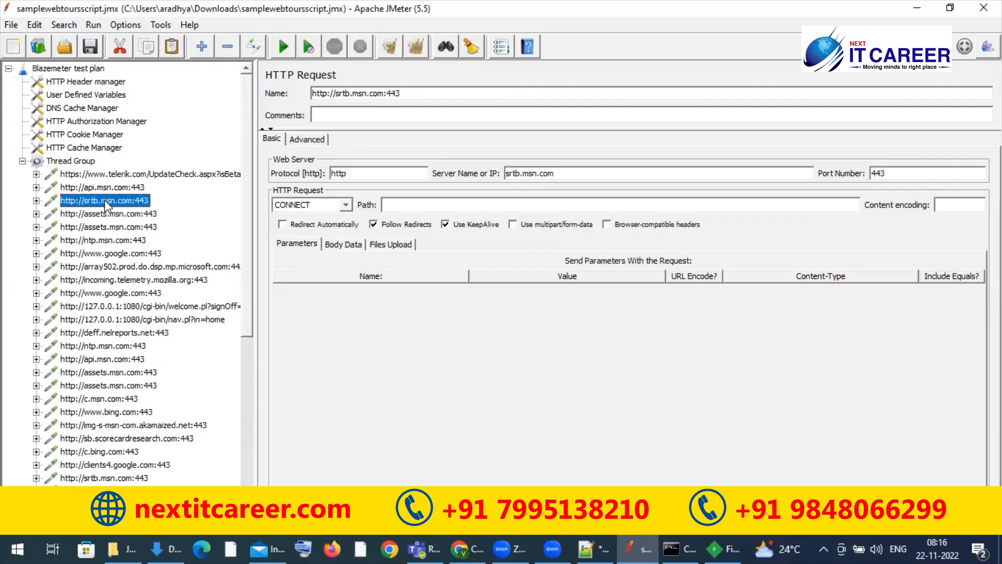
Step: Collapse the Thread Group and the Blazemeter test plan, and minimize JMeter to return to Chrome
left_click(22, 161)
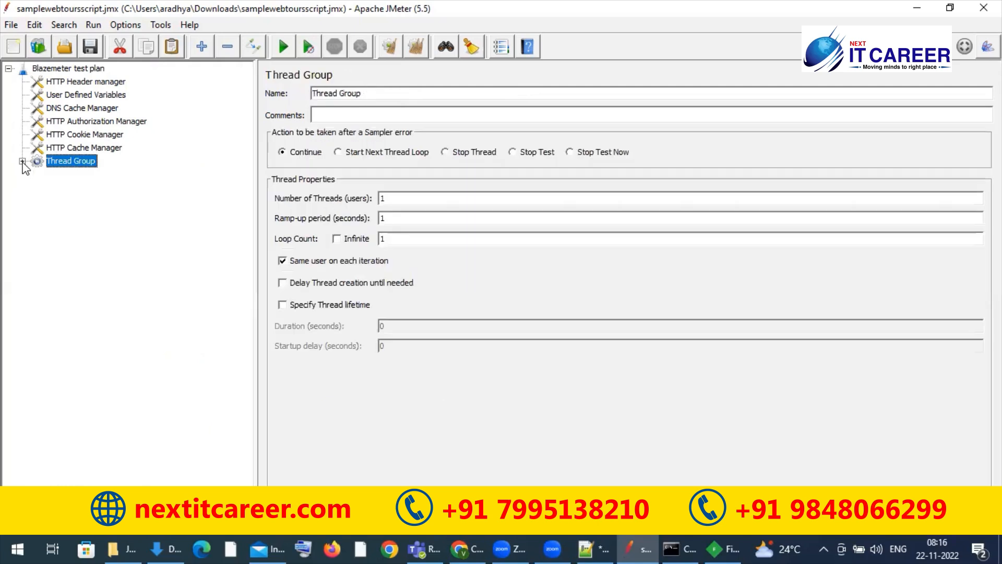
left_click(9, 69)
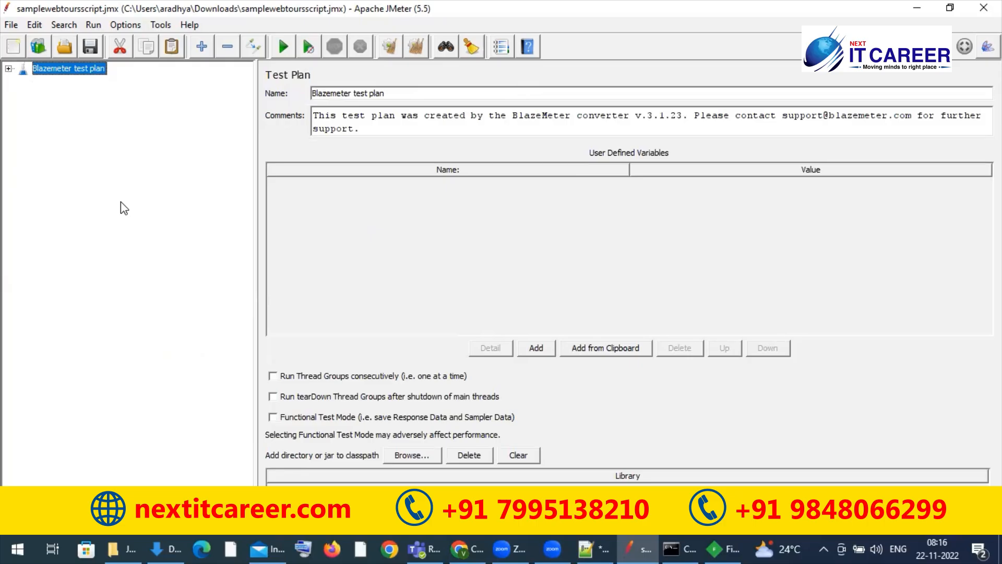
left_click(918, 8)
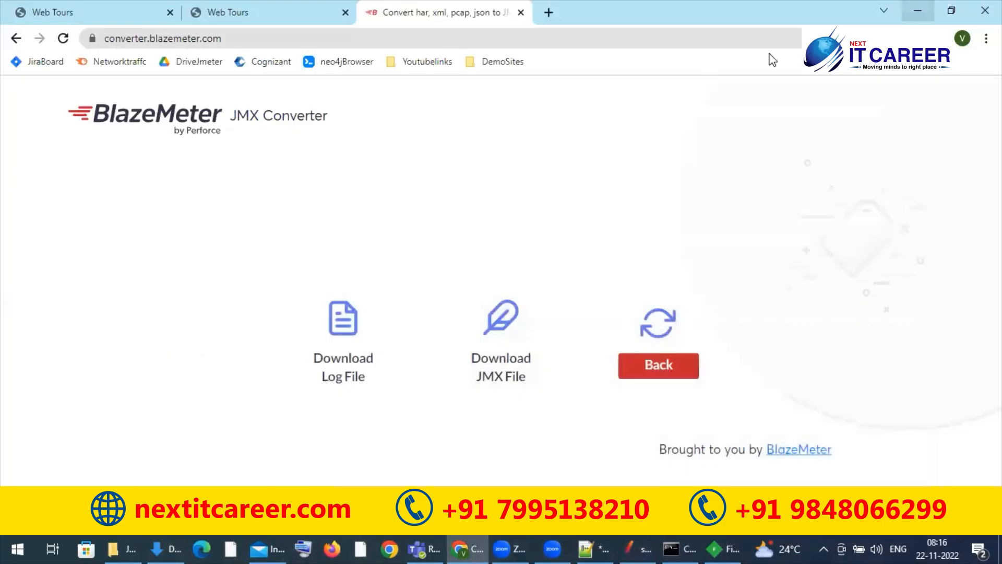
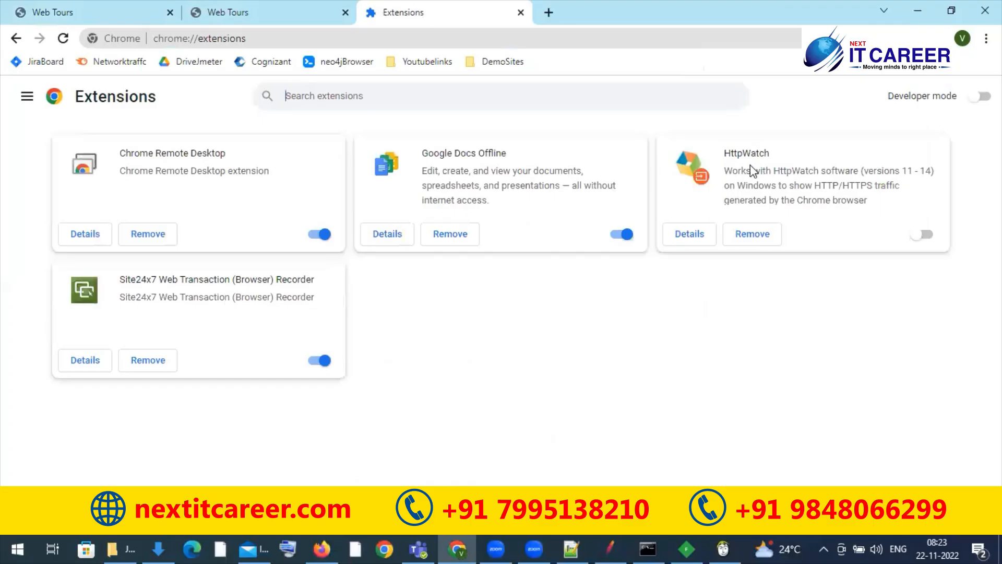
Step: Enable the HttpWatch extension, pin it to the browser, and close the Extensions page
left_click(933, 236)
left_click(915, 39)
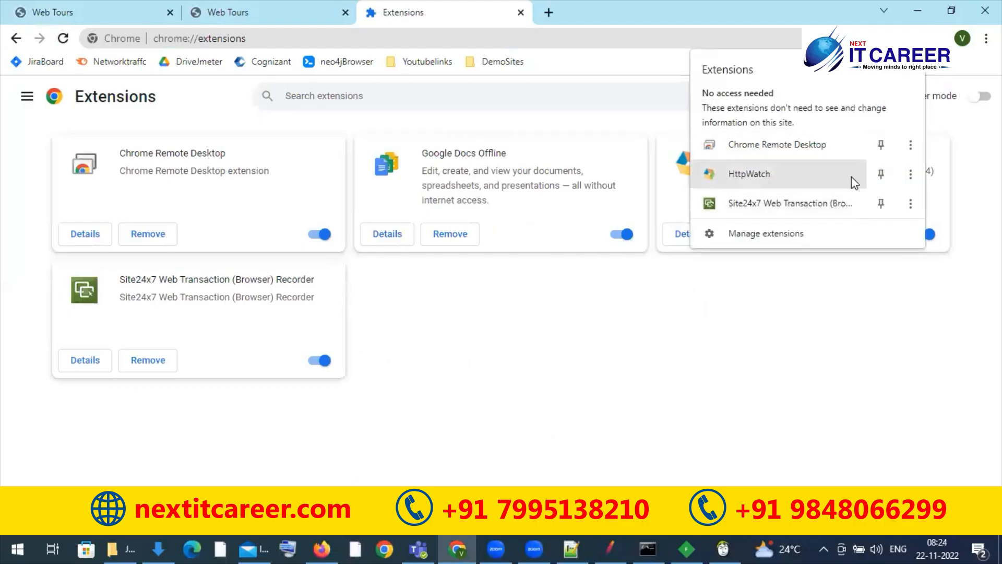
left_click(882, 174)
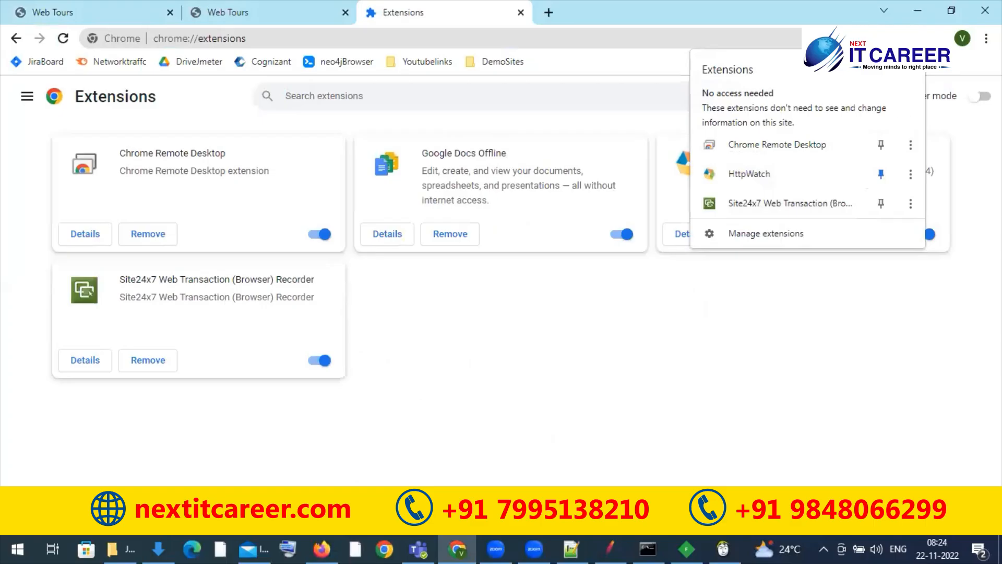
left_click(629, 5)
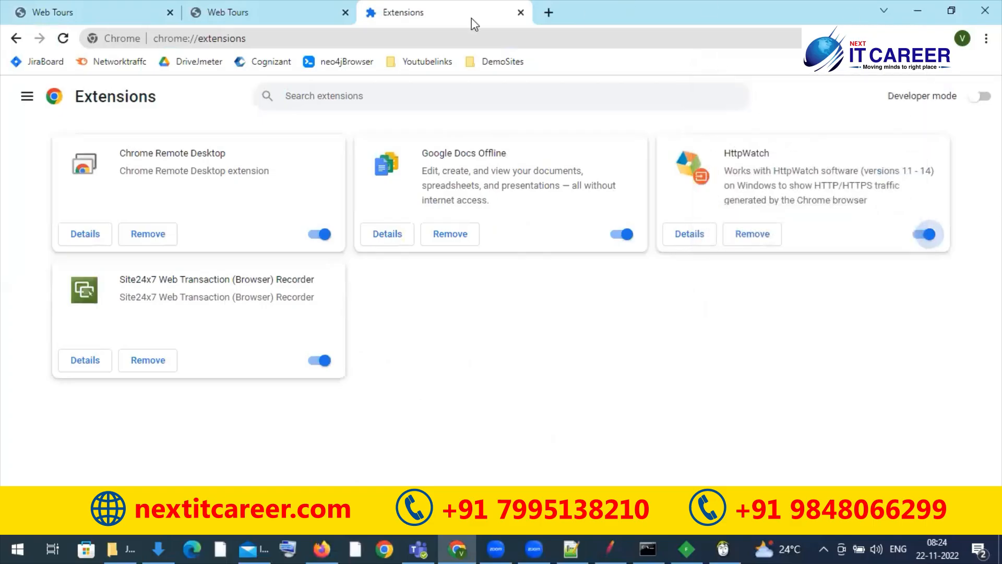
left_click(520, 12)
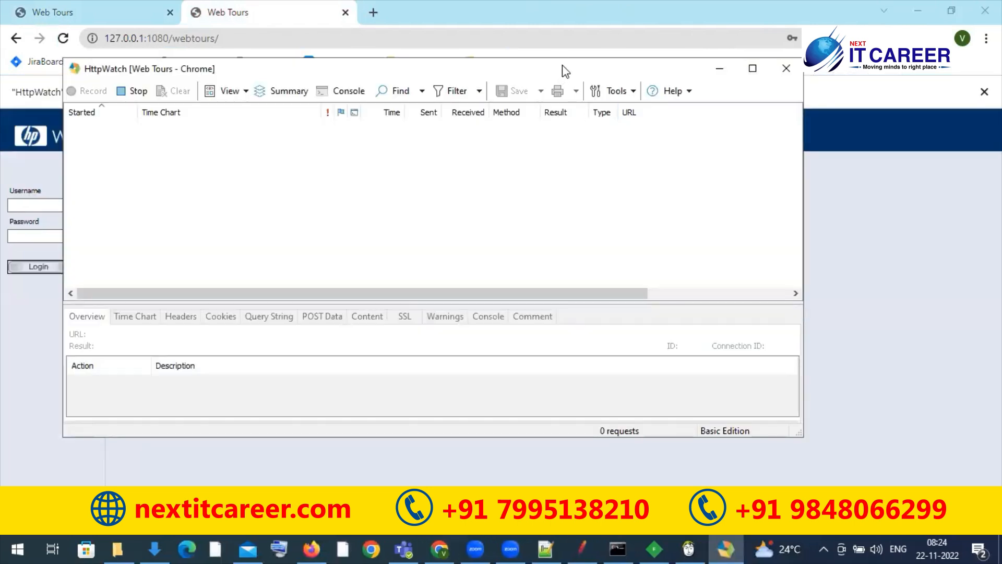
Step: With the HttpWatch window moved aside, reload Web Tours and log in with the account's username and password
left_click_drag(564, 68, 806, 164)
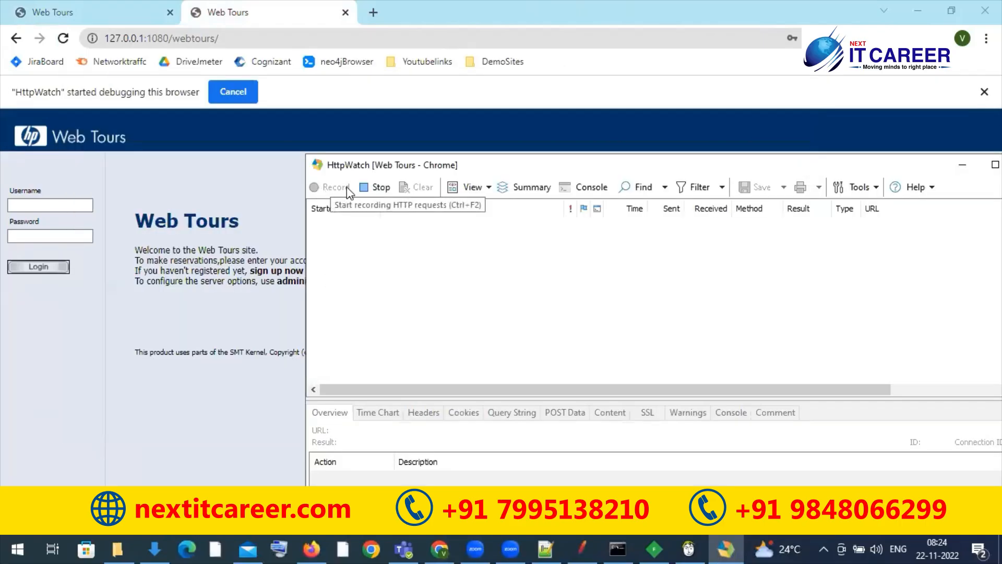
left_click(62, 40)
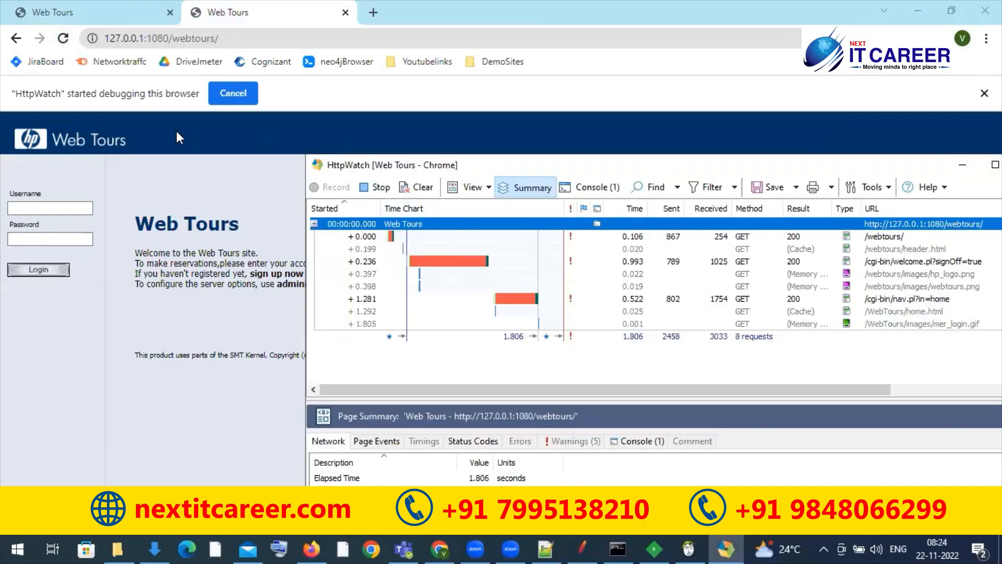
left_click(66, 208)
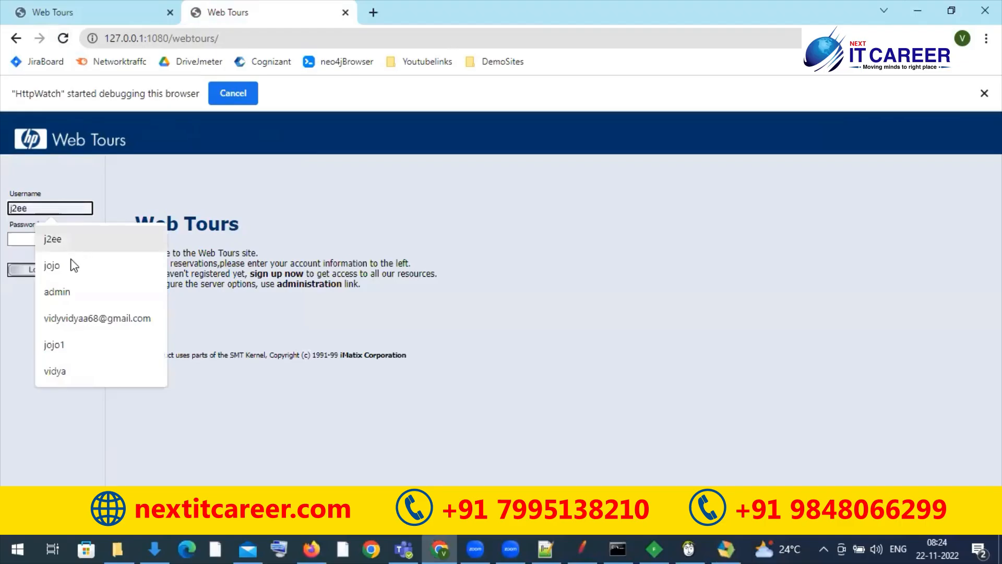
left_click(67, 265)
left_click(51, 237)
type("bean")
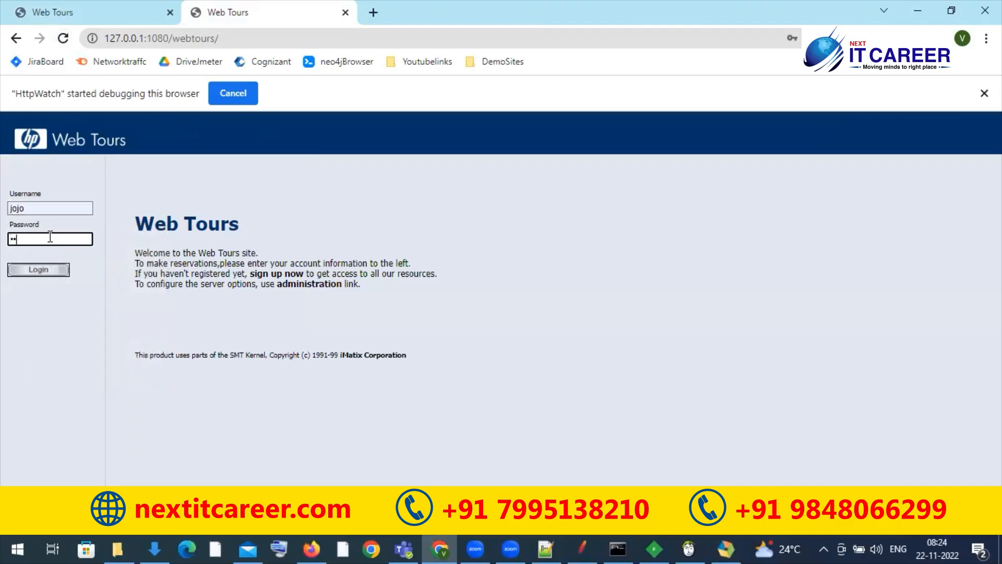
left_click(39, 270)
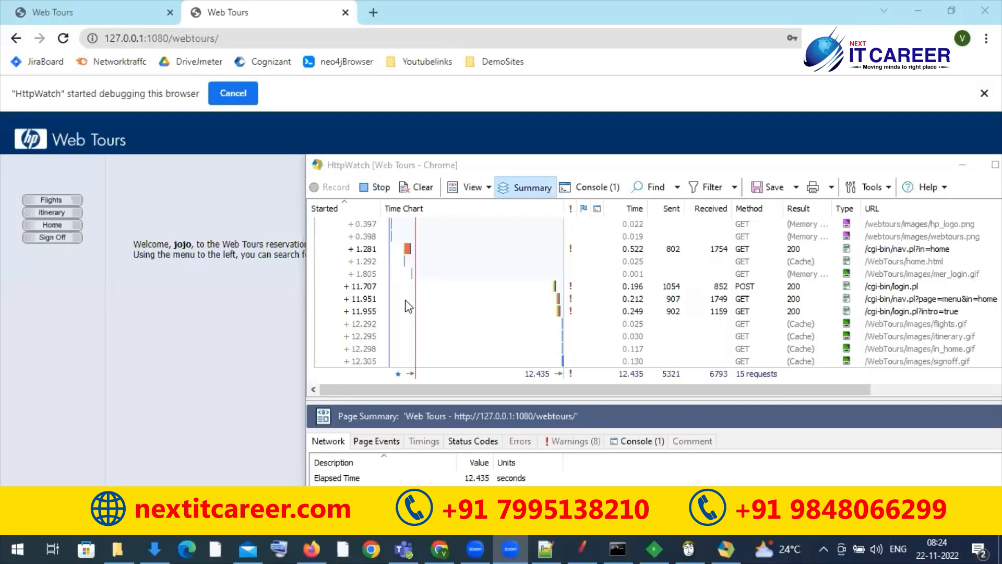
Step: Book a one-way Coach flight from Denver to Portland on the 5pm departure, leaving the payment details at their defaults
left_click(55, 200)
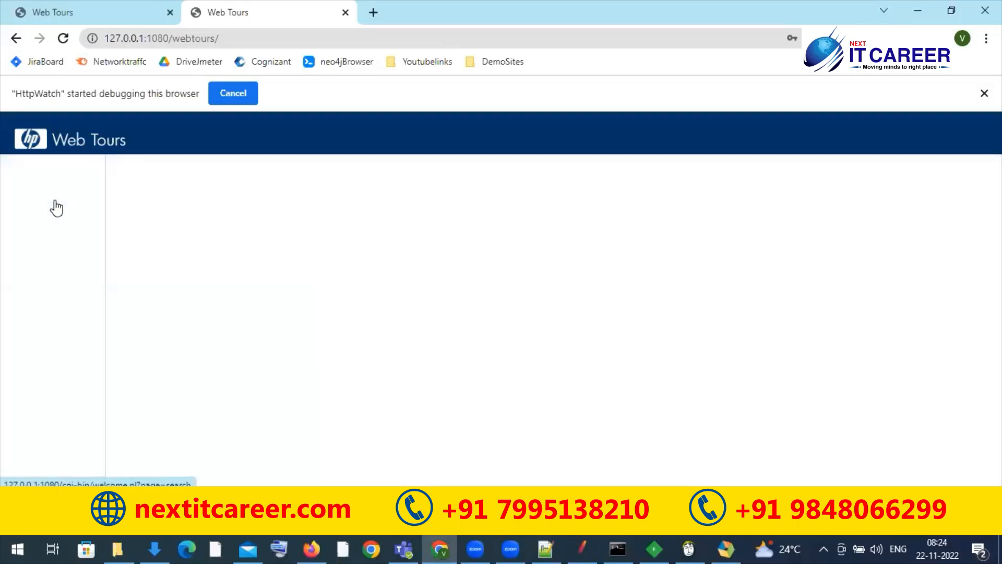
left_click(246, 259)
left_click(242, 327)
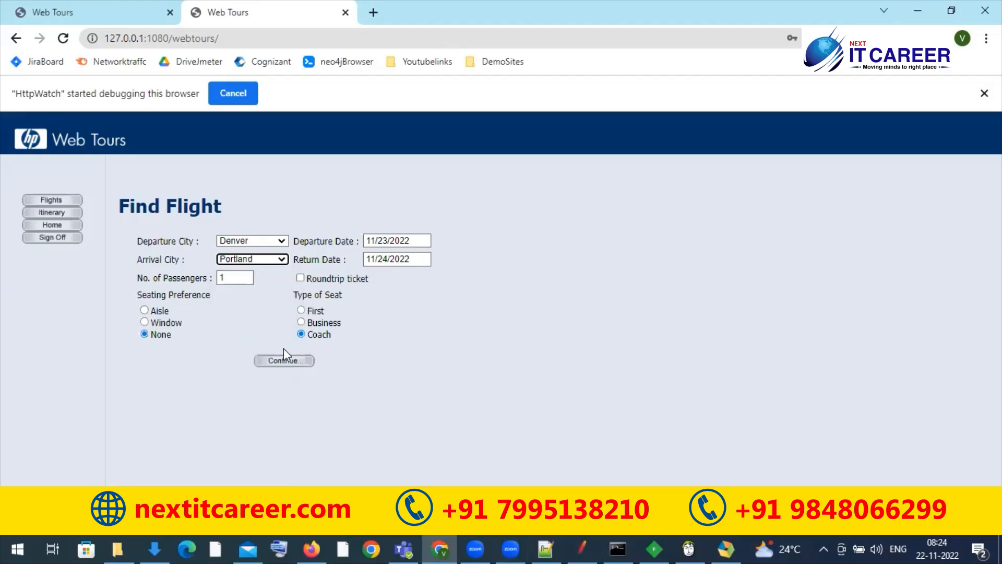
left_click(281, 360)
left_click(409, 308)
left_click(506, 346)
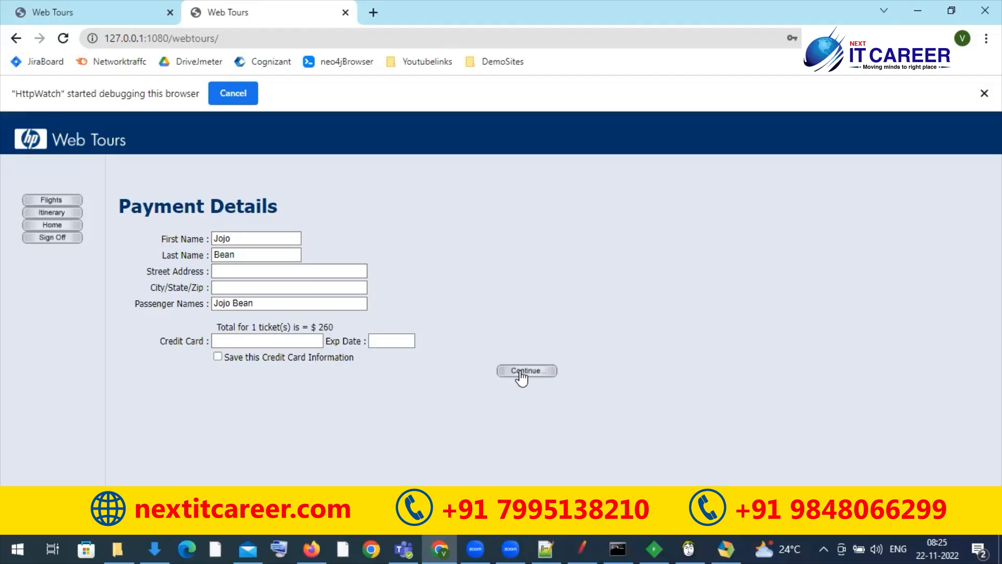
left_click(522, 372)
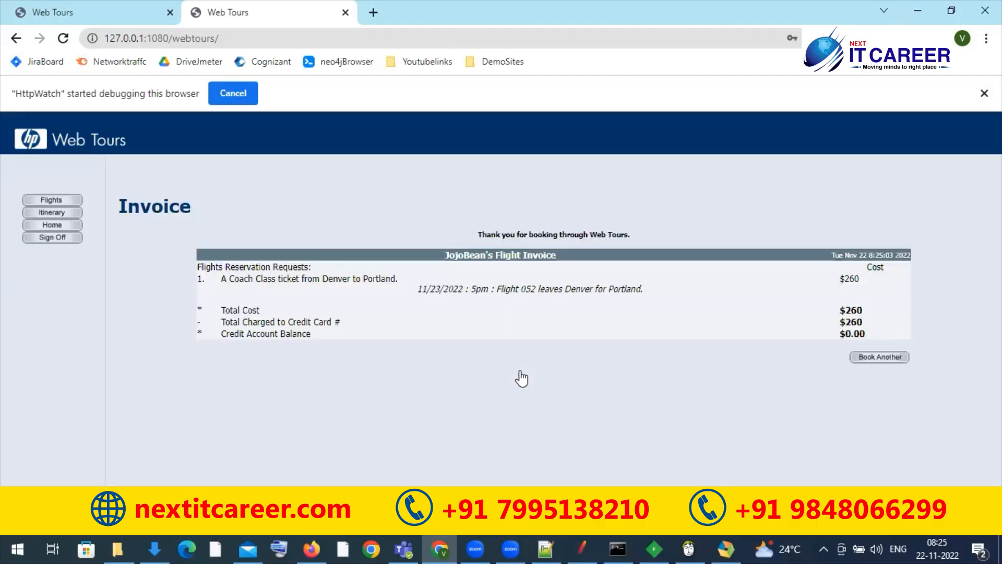
Step: Switch to HttpWatch, maximize its window, and stop the recording and clear the captured requests
left_click(724, 548)
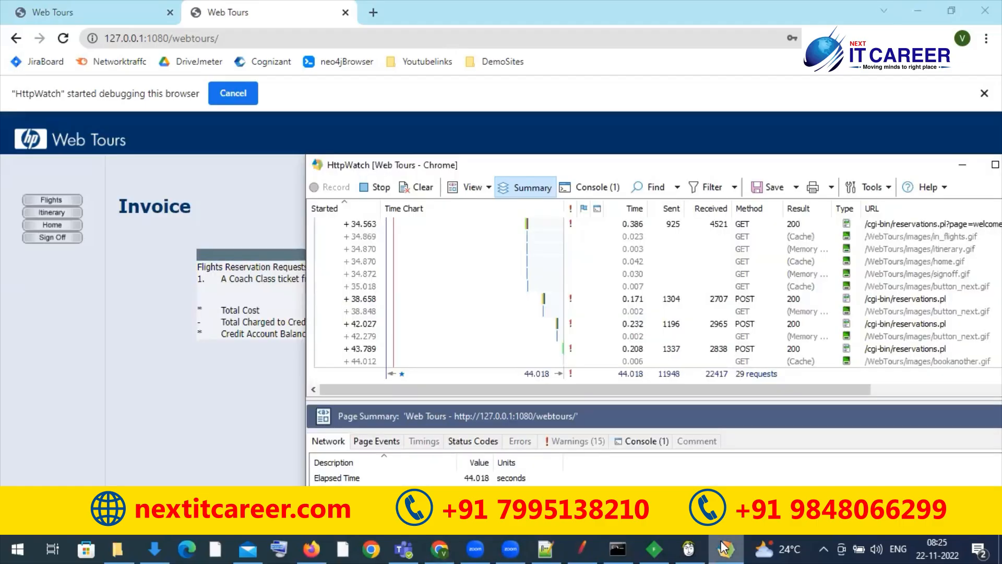
double_click(659, 163)
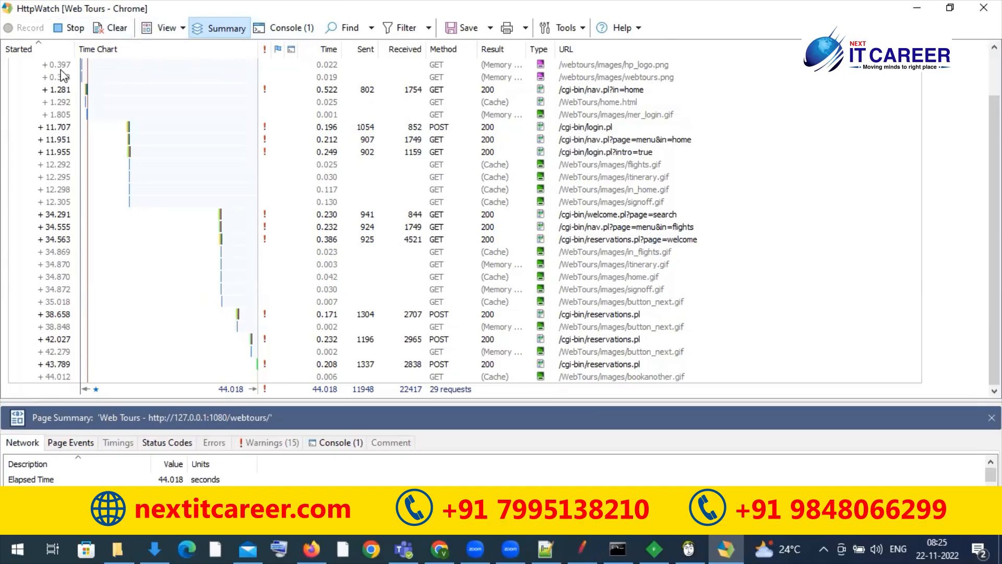
left_click(68, 29)
left_click(108, 30)
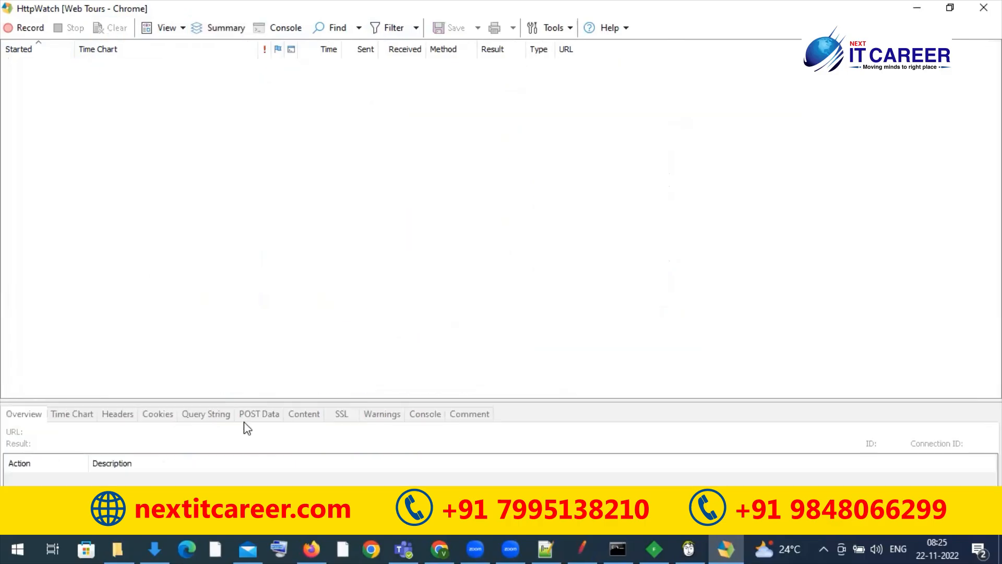
Step: Sign off from Web Tours and capture a reload of its home page in a new HttpWatch recording
left_click(444, 548)
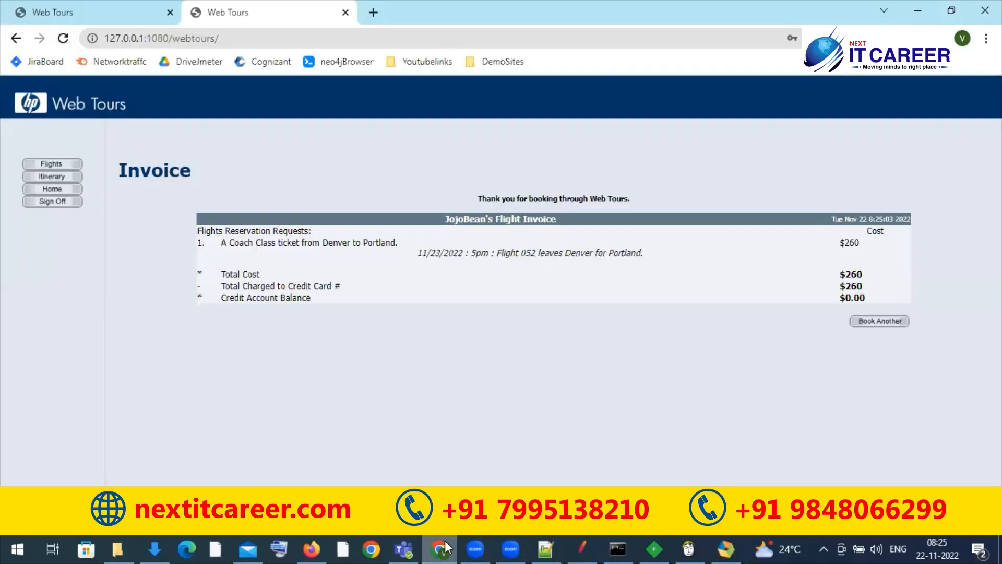
left_click(52, 202)
left_click(725, 549)
left_click(29, 32)
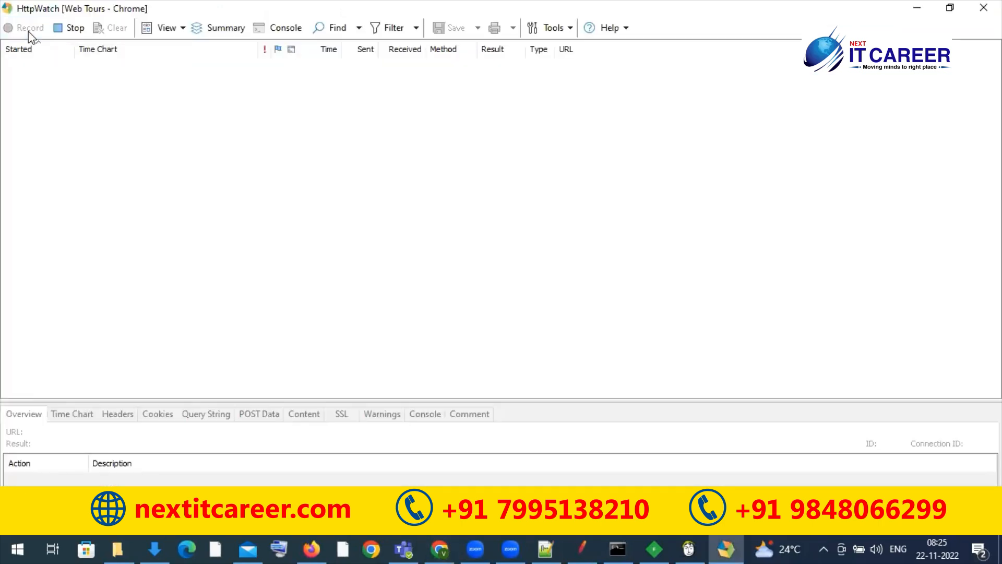
left_click(439, 549)
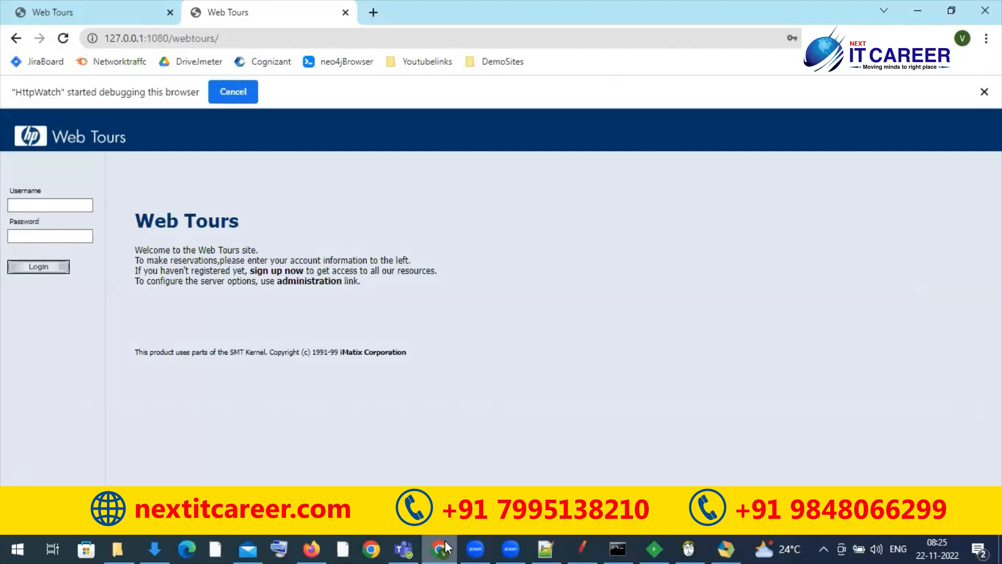
left_click(63, 47)
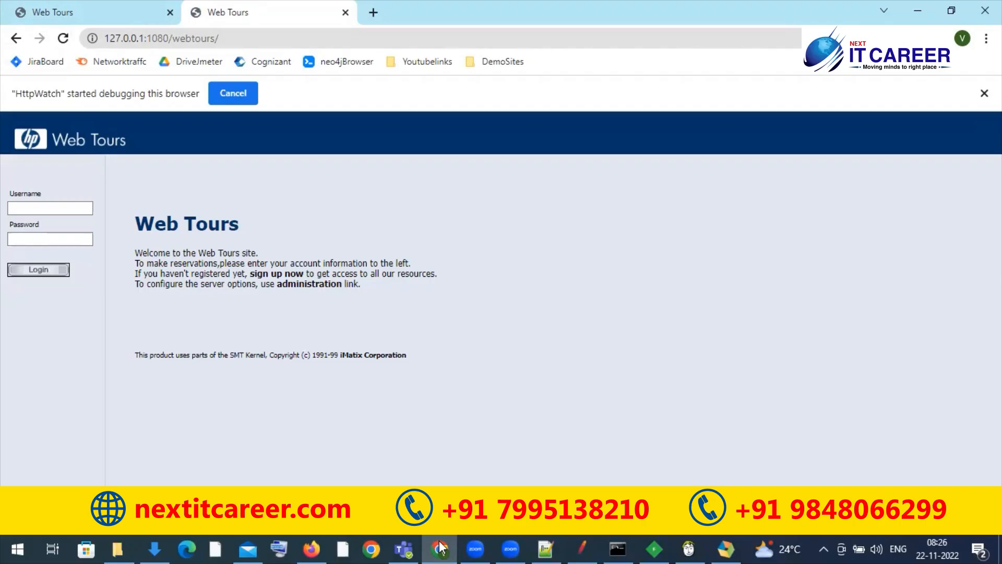
Step: Examine the captured welcome.pl, header.html and nav.pl requests in HttpWatch
key("alt+Tab")
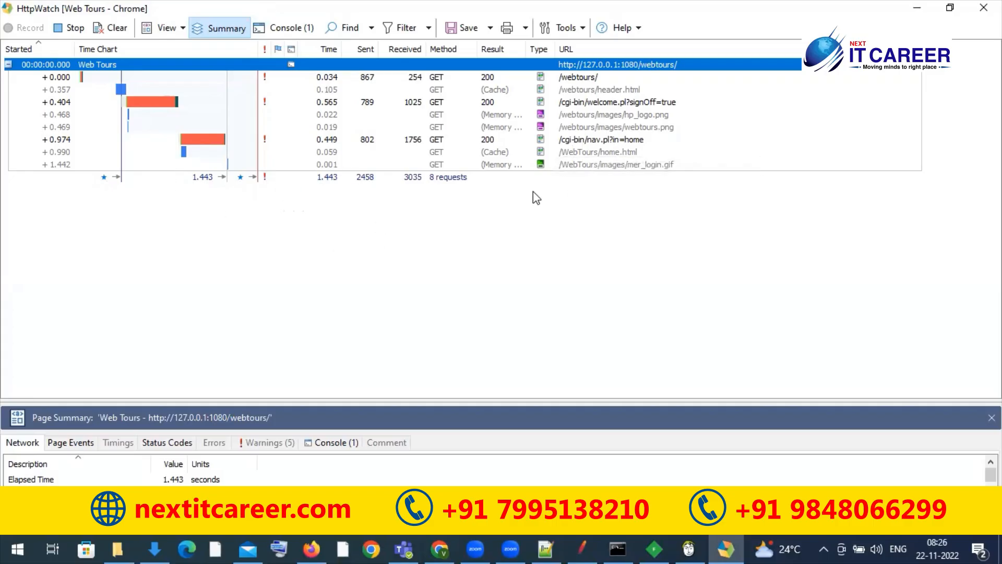
left_click(597, 104)
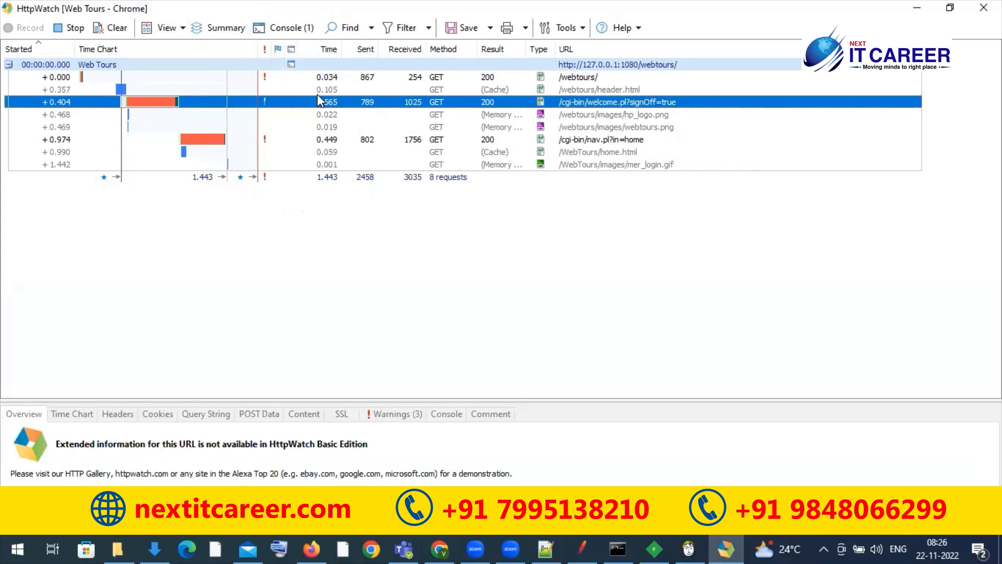
left_click(597, 91)
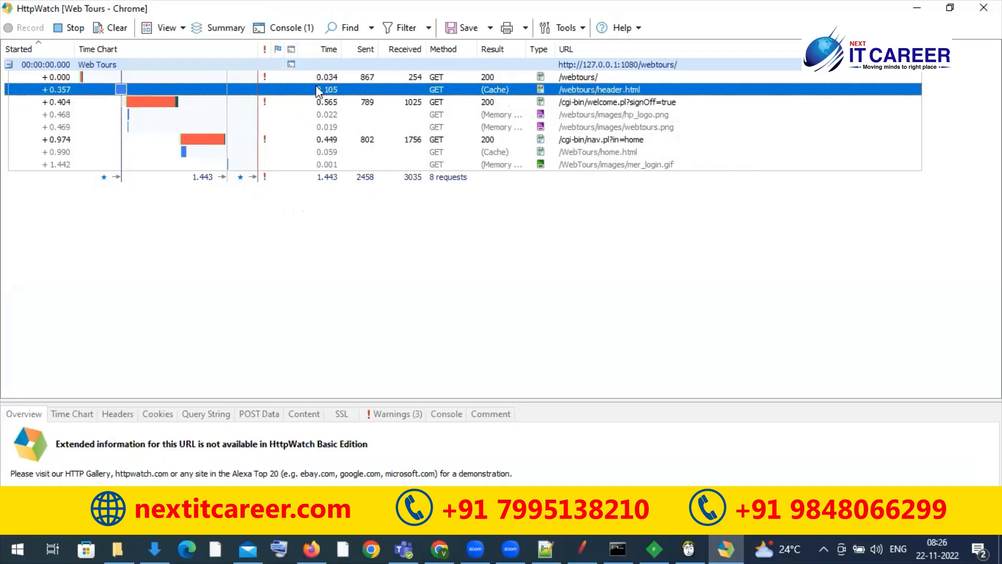
left_click(592, 140)
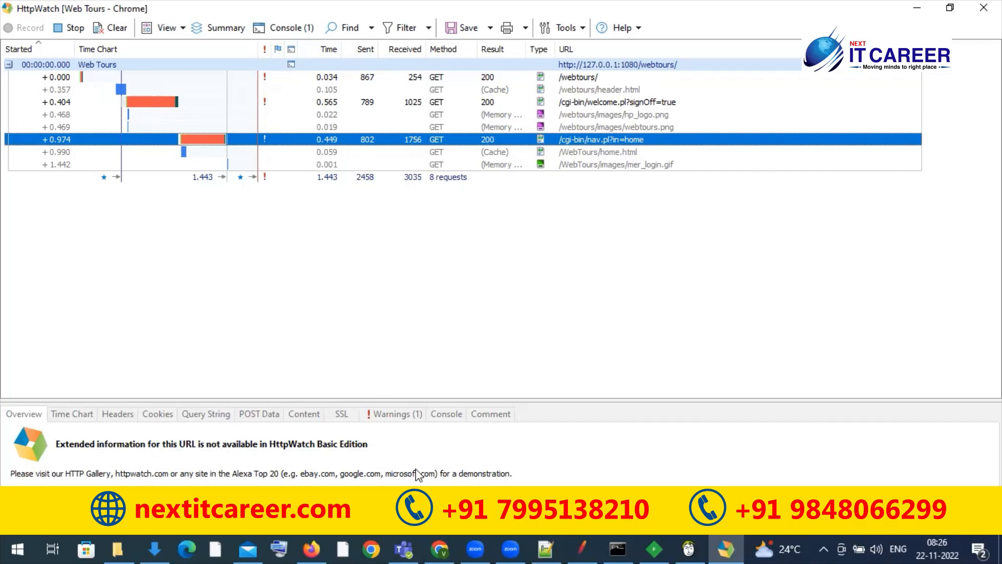
Step: Return to Web Tours and log in with the account's username and password while HttpWatch records
left_click(444, 548)
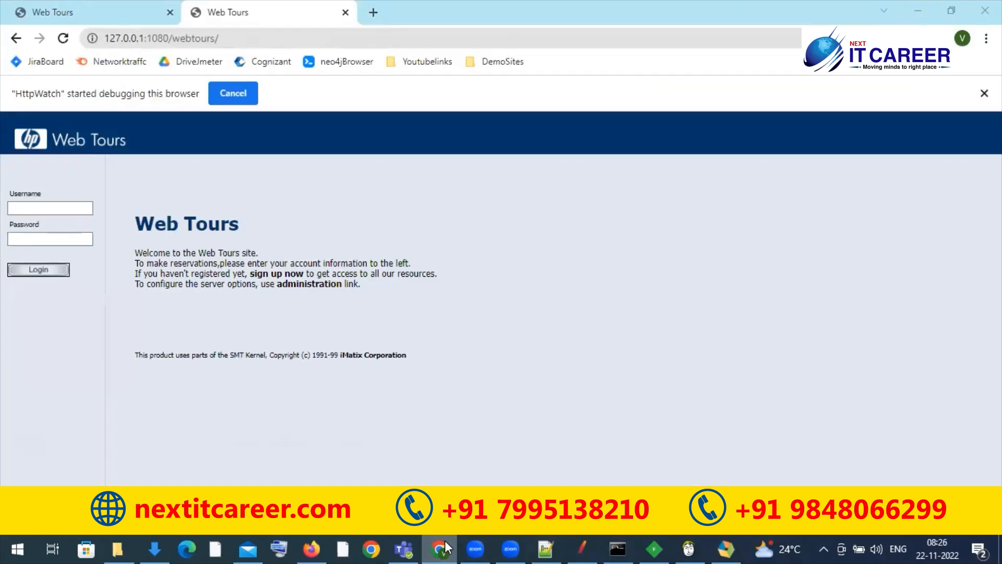
left_click(444, 548)
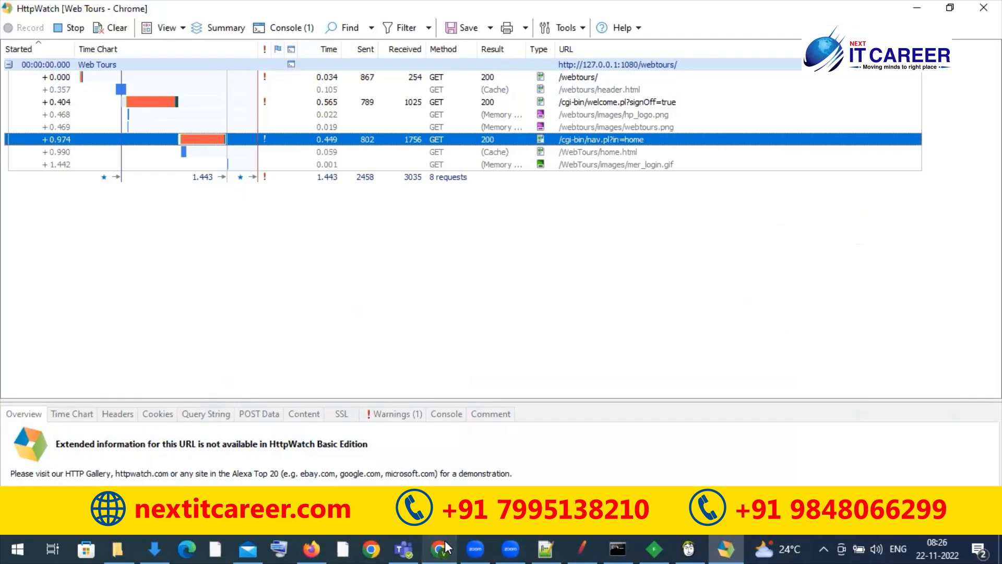
left_click(444, 548)
left_click(66, 208)
type("jojo")
key("Tab")
type("bean")
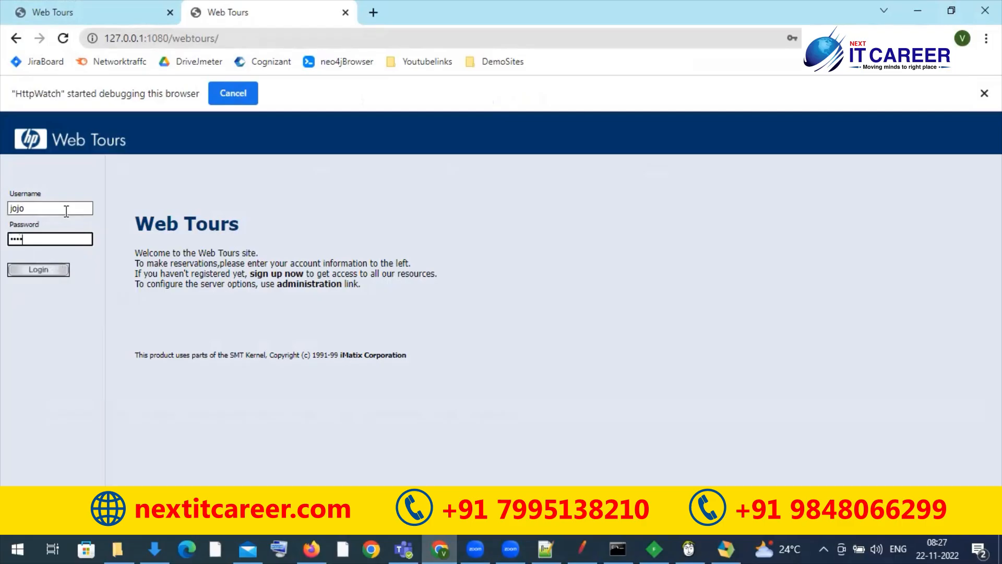
left_click(42, 271)
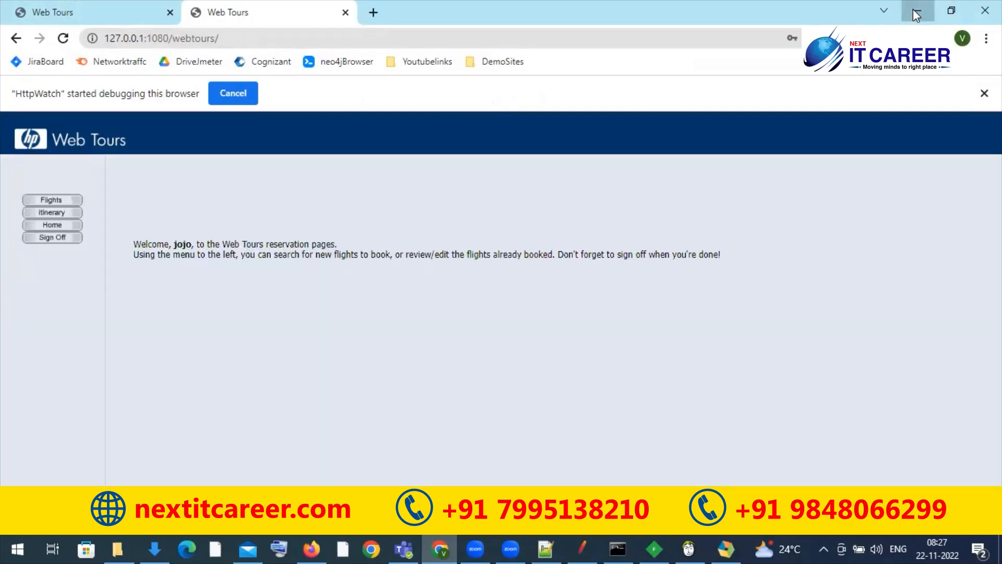
Step: Review the login requests added to the HttpWatch log, and inspect the nav.pl and home.html entries
left_click(916, 10)
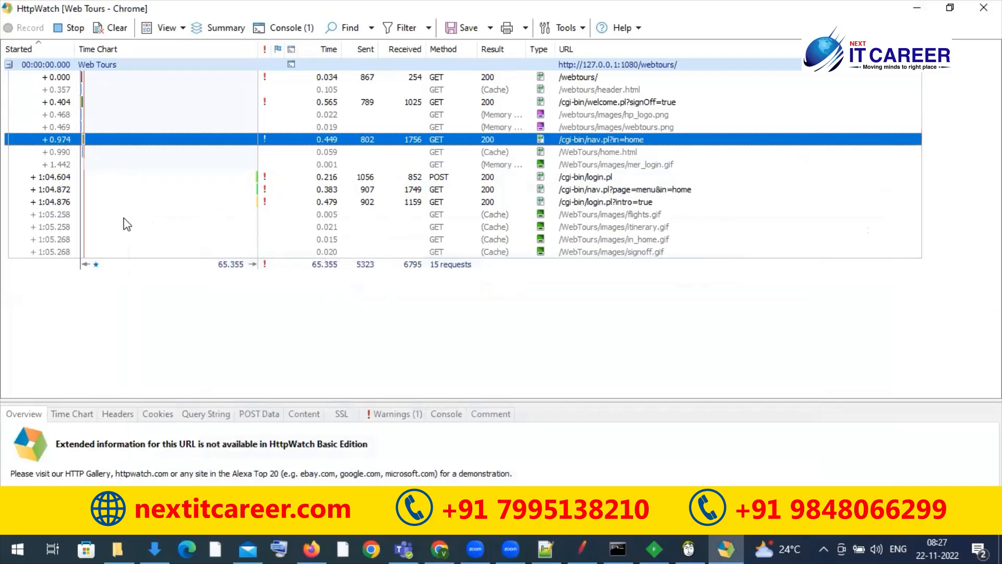
left_click(158, 308)
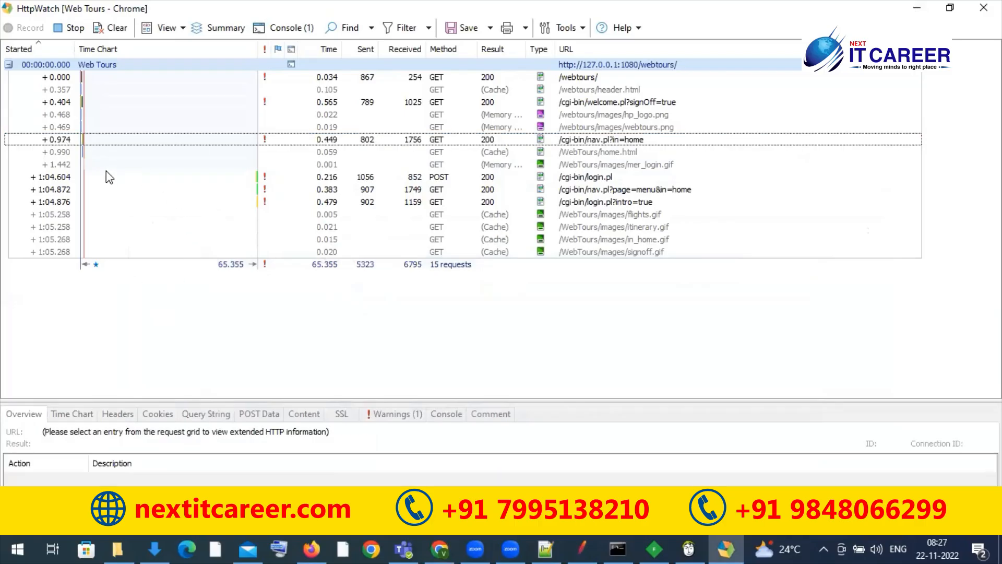
left_click(142, 144)
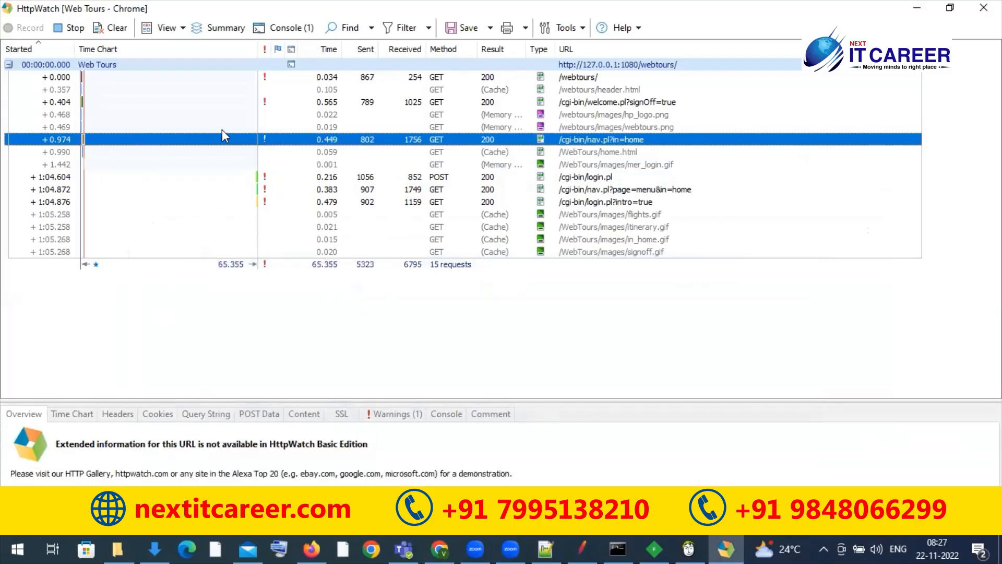
left_click(151, 152)
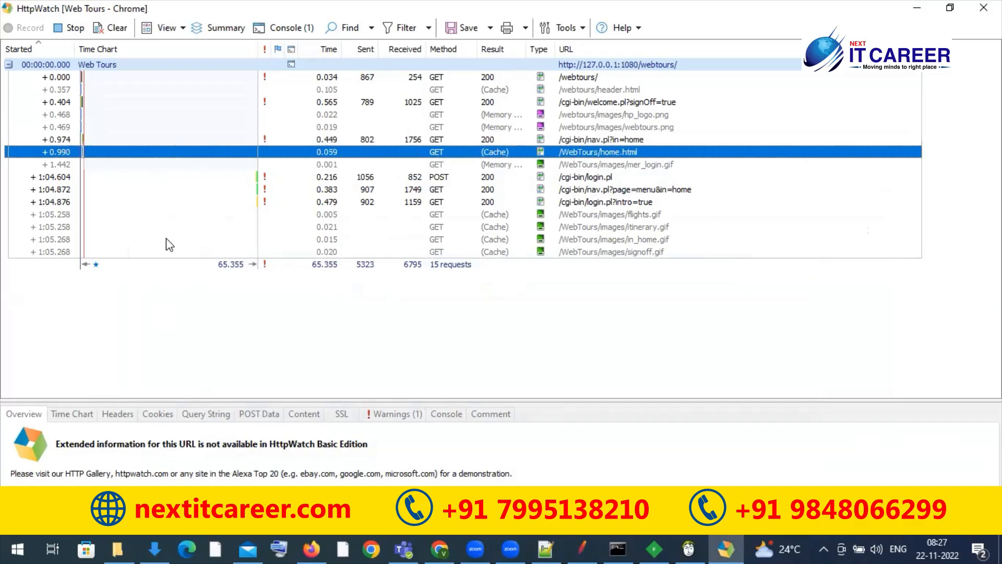
Step: Capture the Web Tours Flights page requests in a cleared HttpWatch log and check their HTTP Load time
left_click(116, 29)
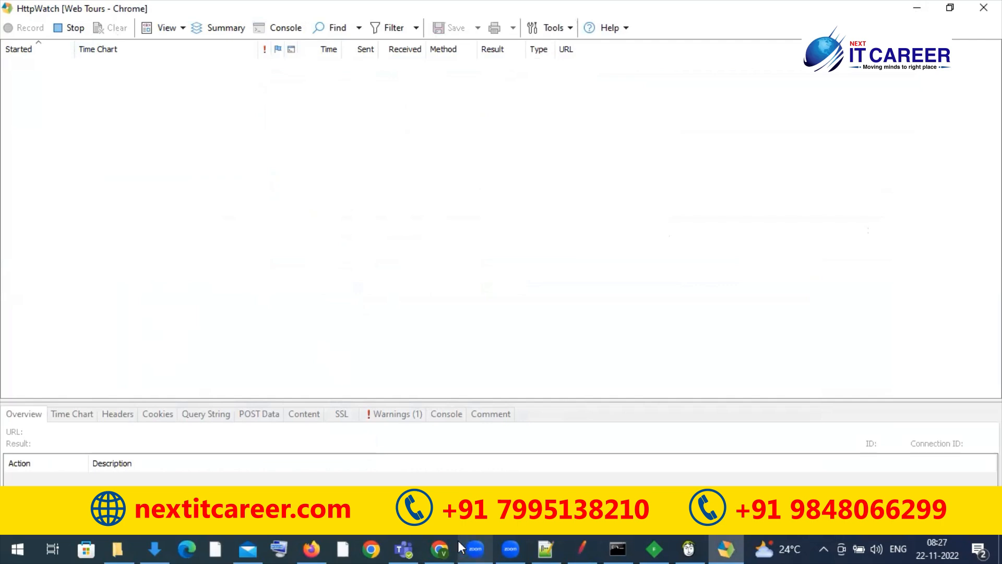
left_click(440, 548)
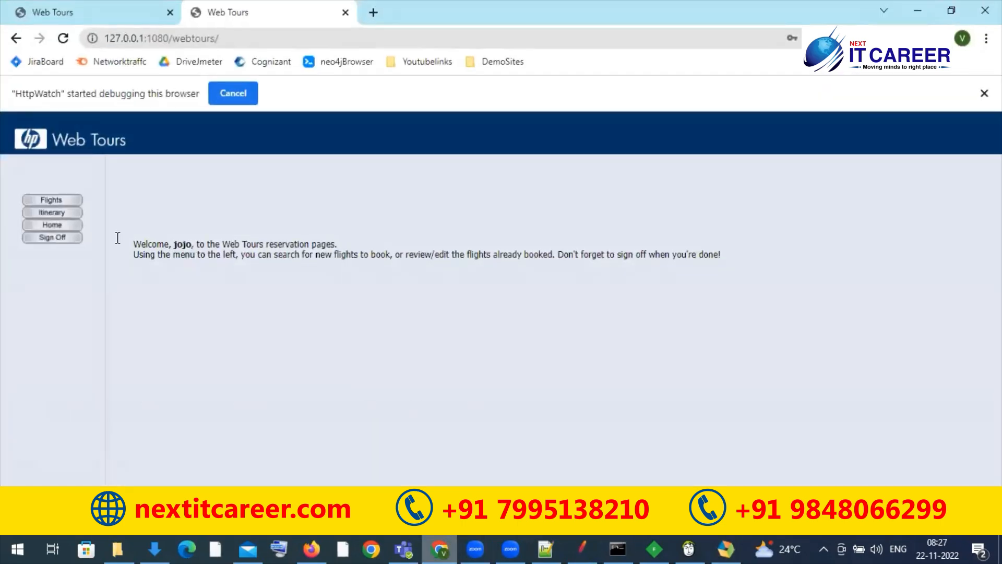
left_click(64, 204)
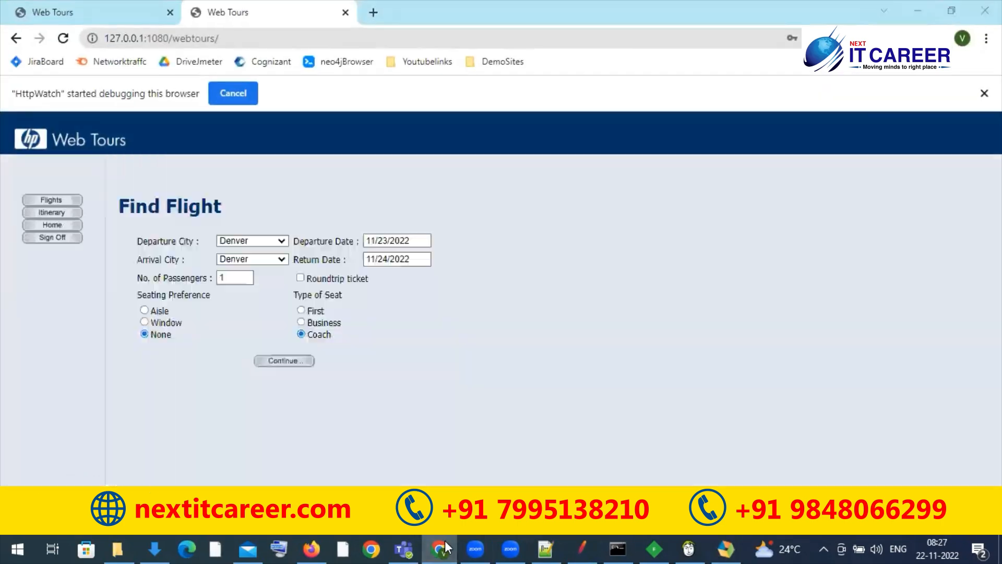
left_click(446, 546)
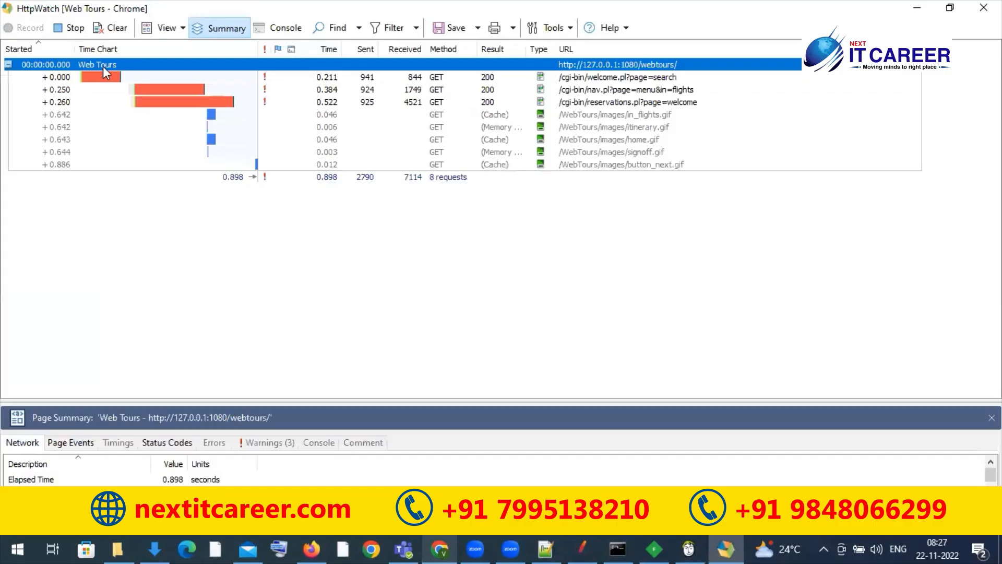
mouse_move(228, 183)
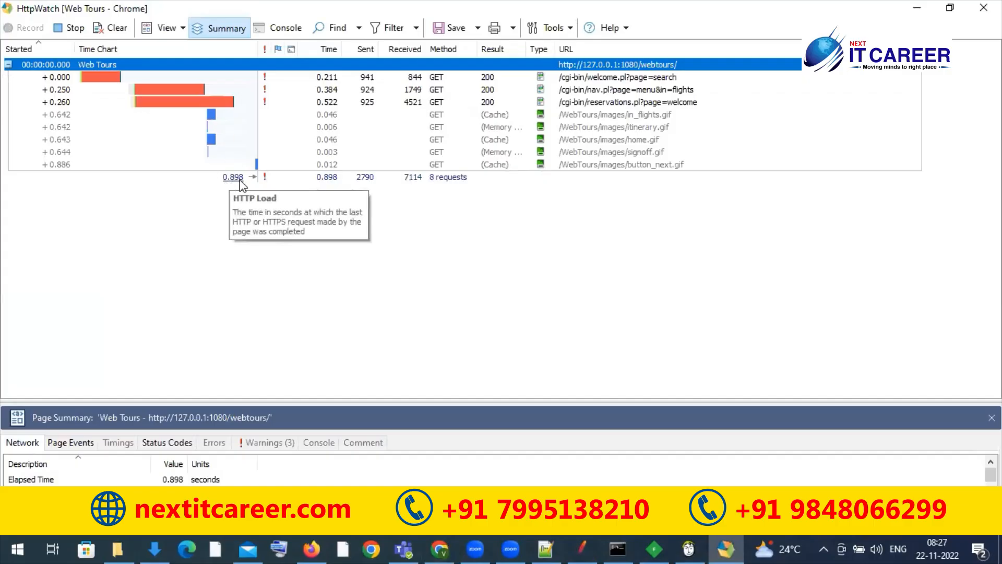
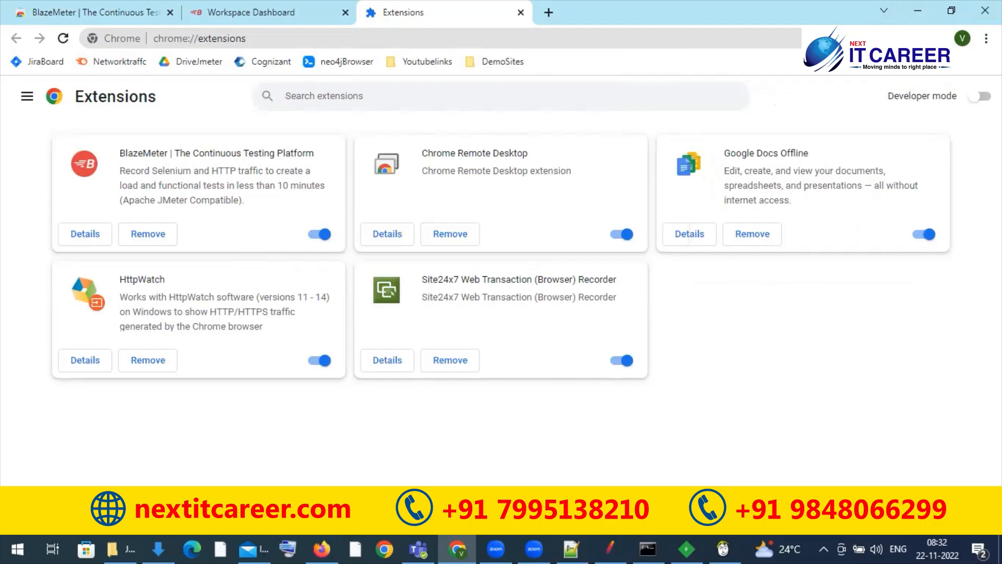
Step: Dismiss the BlazeMeter welcome dialog, then close the BlazeMeter and Extensions pages, leaving a blank browser tab
left_click(329, 17)
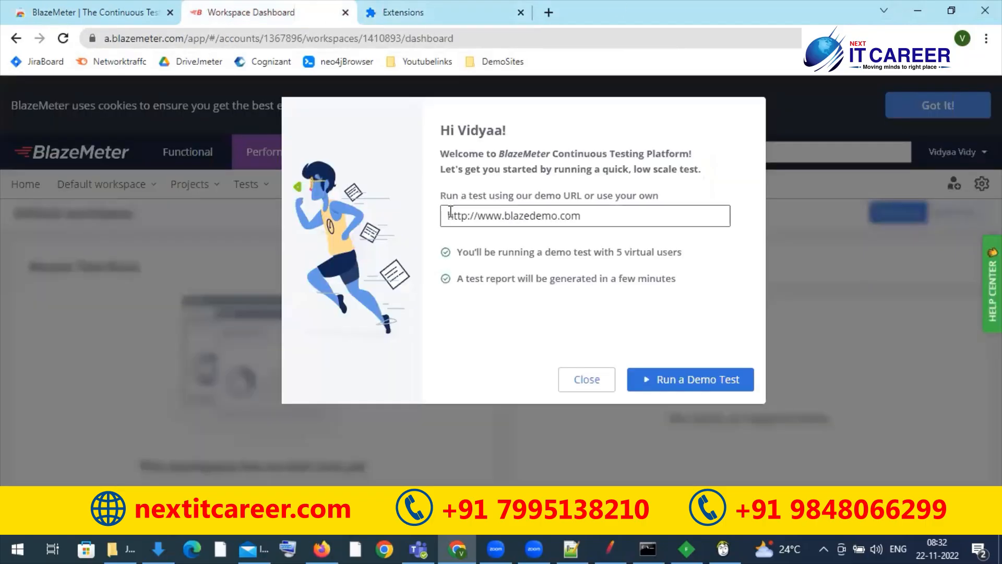
left_click(595, 379)
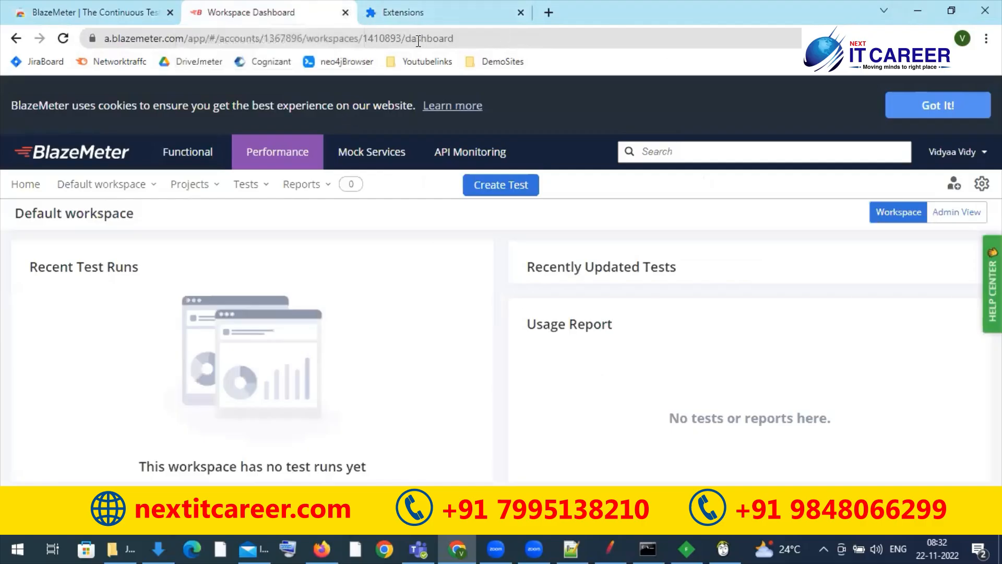
left_click(345, 12)
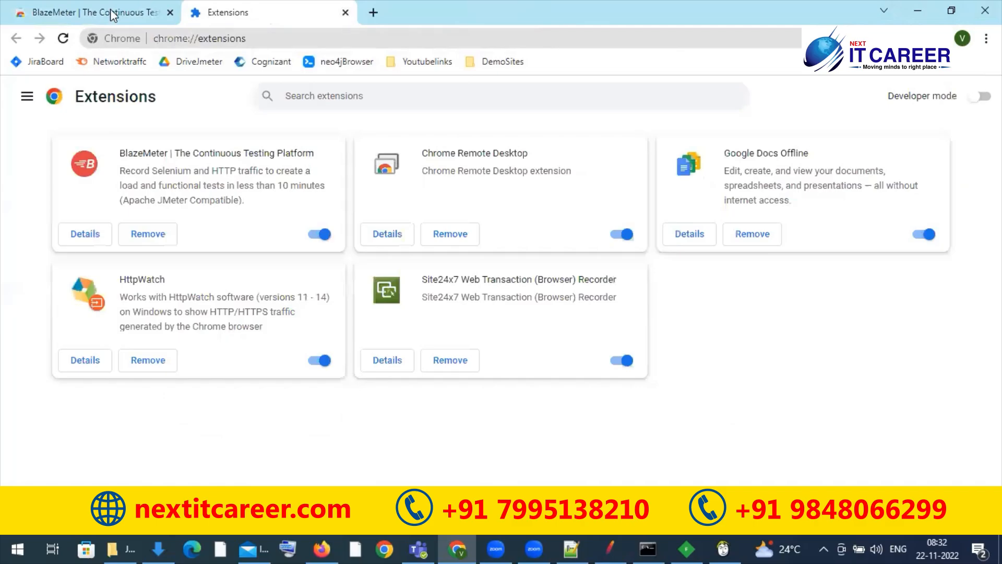
left_click(169, 13)
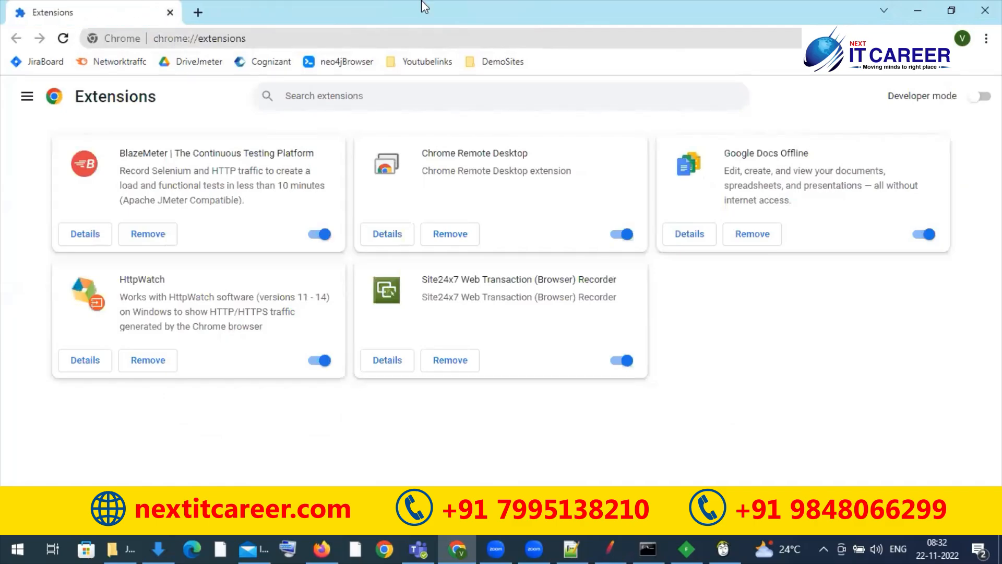
left_click(199, 14)
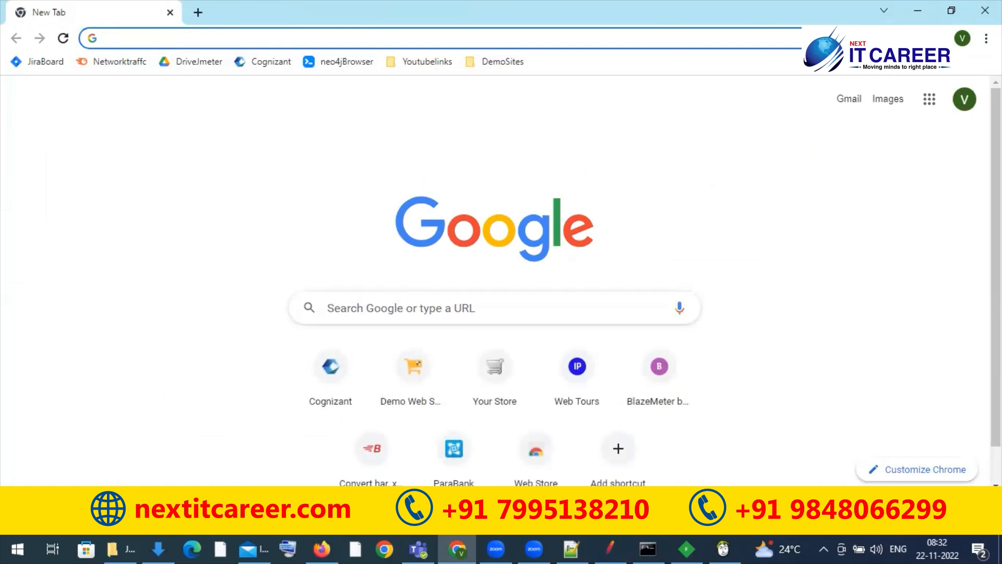
Step: Name the test WEBTOURS in the BlazeMeter recorder extension and start recording
left_click(891, 38)
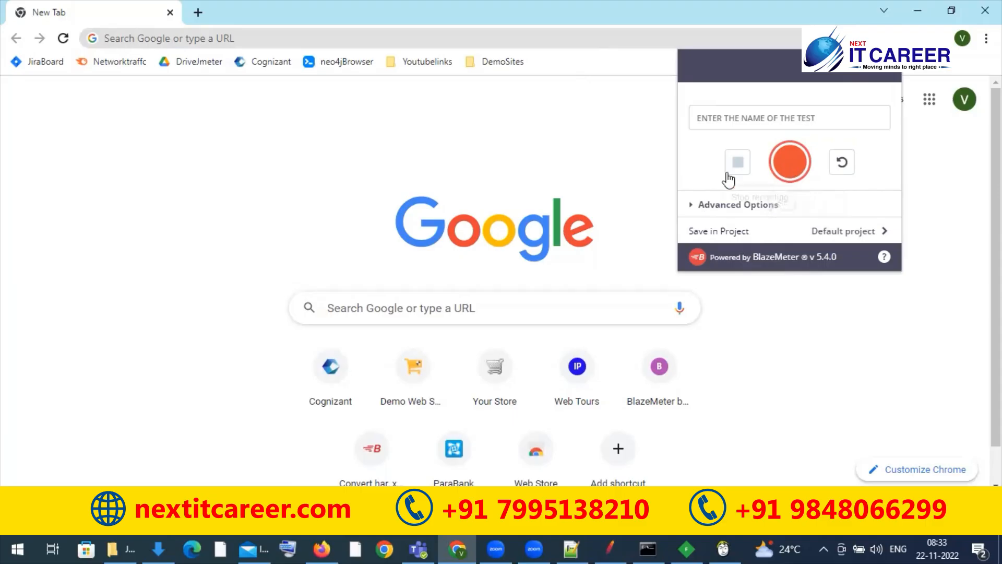
left_click(789, 117)
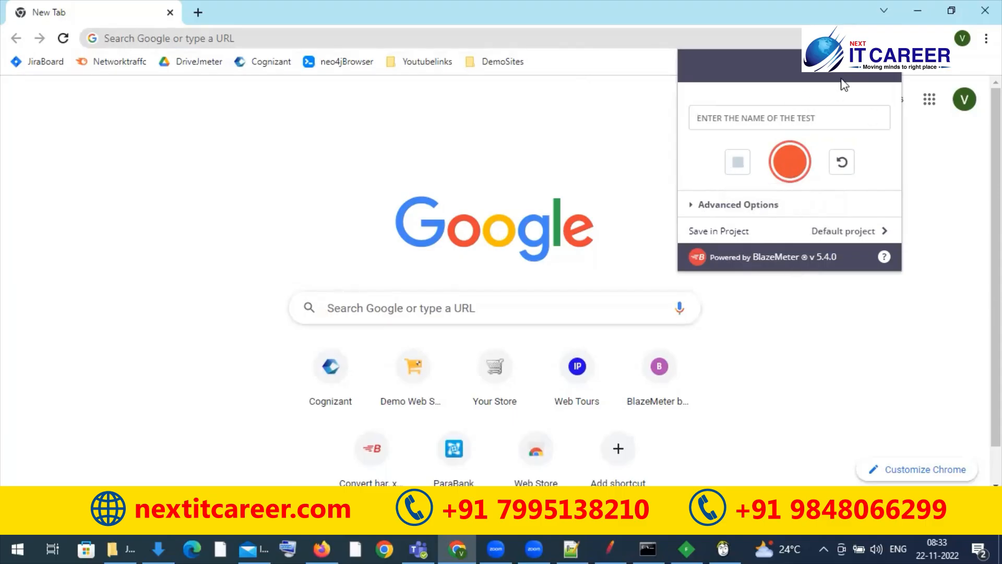
double_click(901, 76)
left_click(821, 110)
type("W")
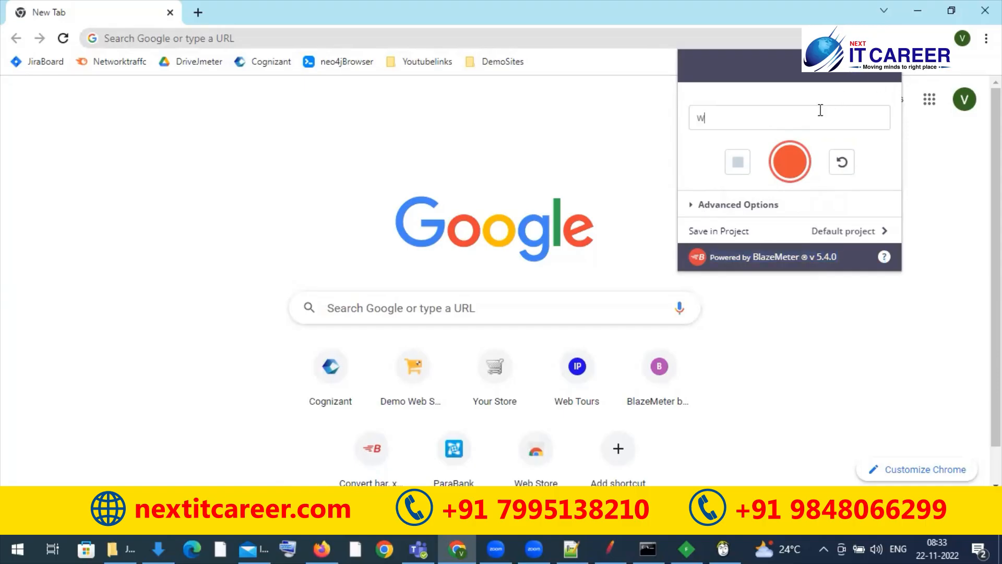
type("EBTOURS")
left_click(790, 162)
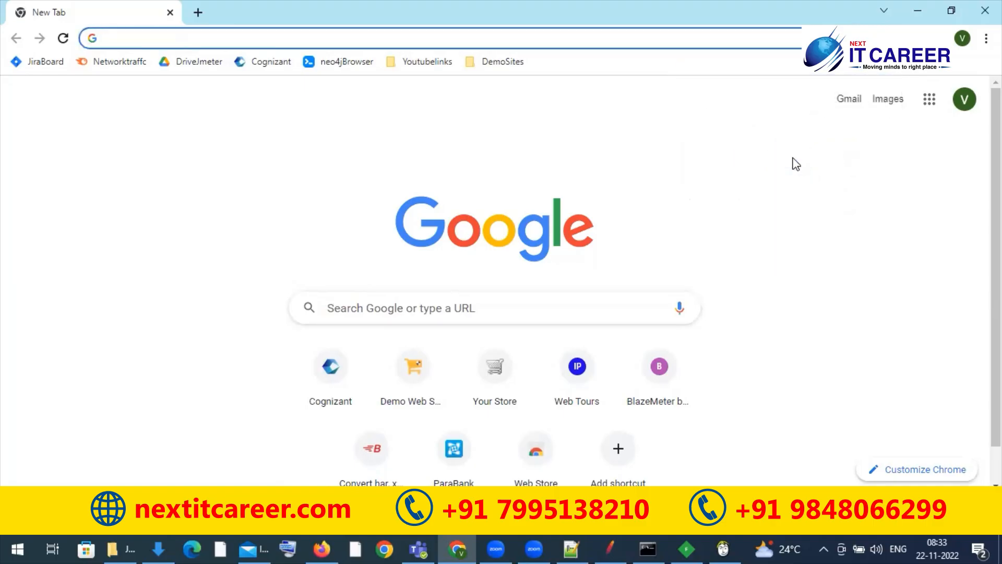
Step: Load the Web Tours site at 127.0.0.1:1080/webtours while BlazeMeter records
left_click(463, 37)
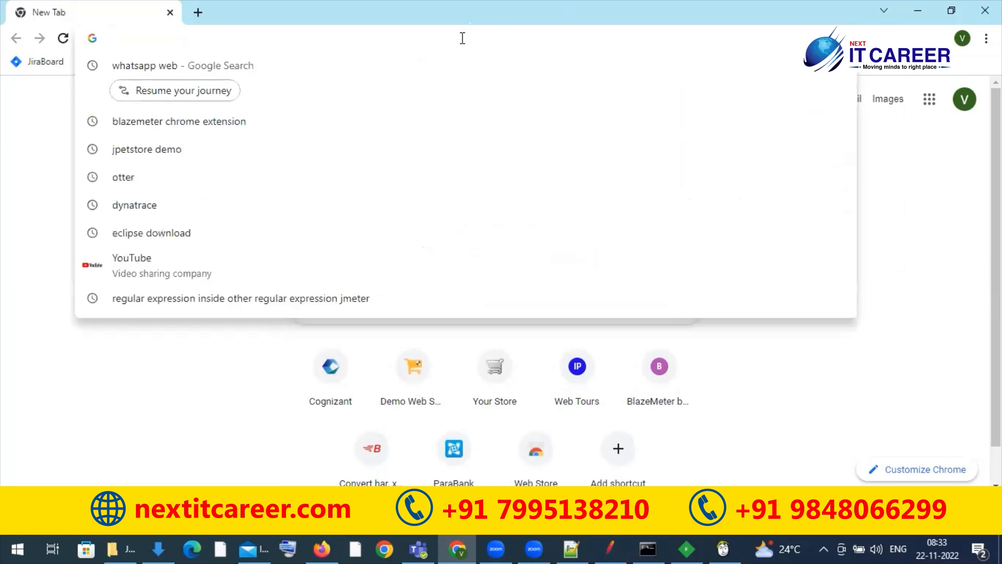
type("127.0.0.1:1080/webtours")
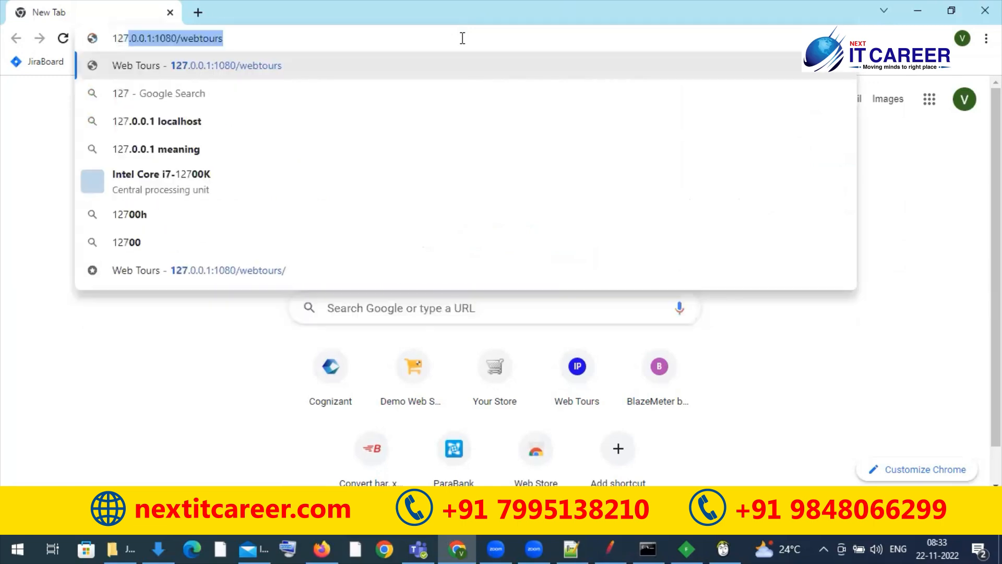
key("Return")
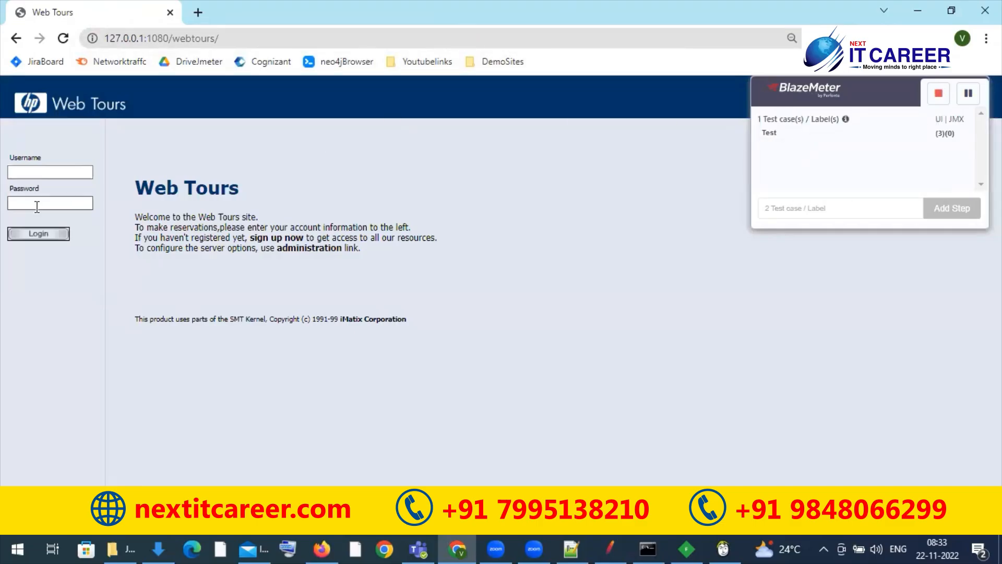
Step: Try to log in to Web Tours with the username in uppercase and the account password
left_click(70, 173)
type("JOJO")
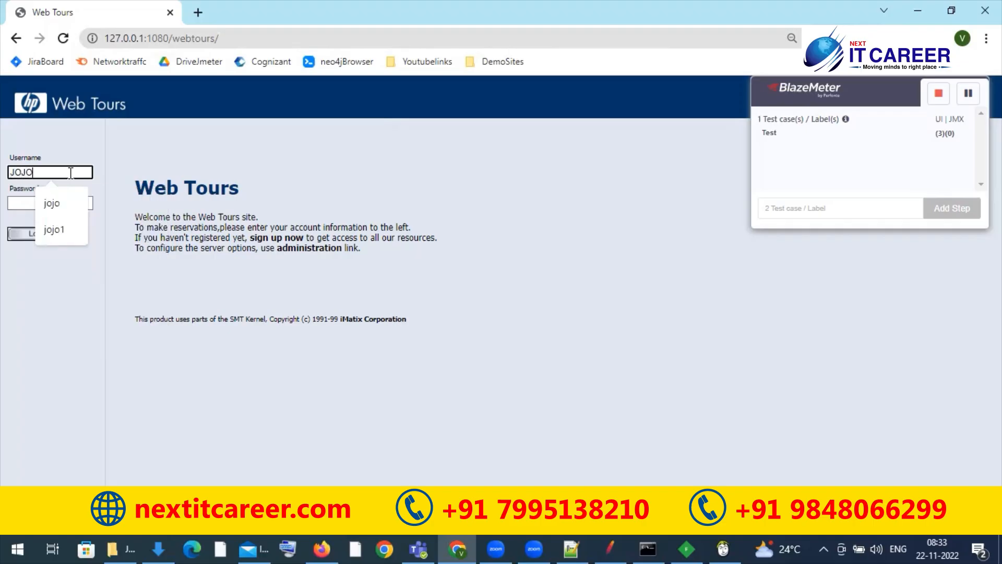
key("Tab")
type("b")
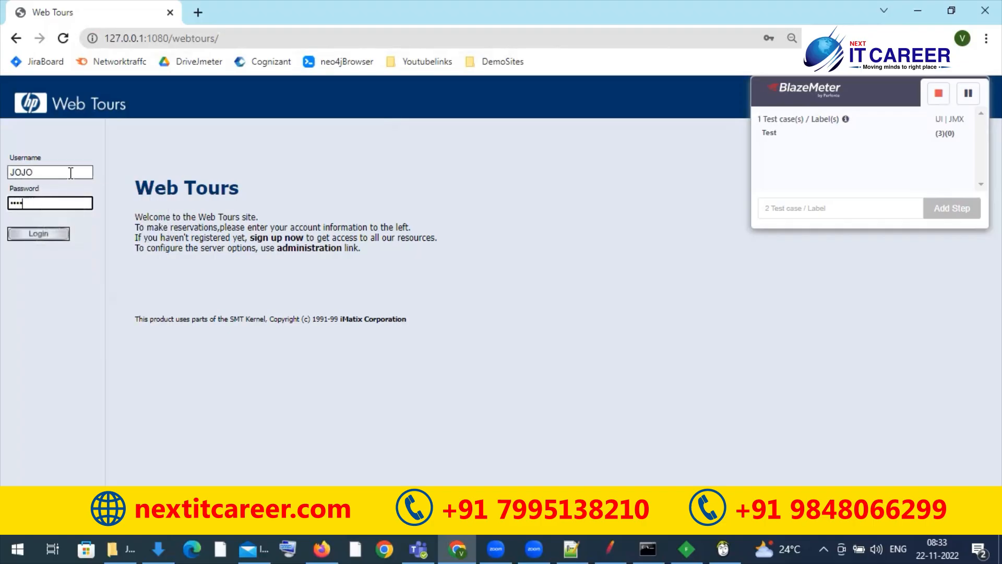
left_click(38, 235)
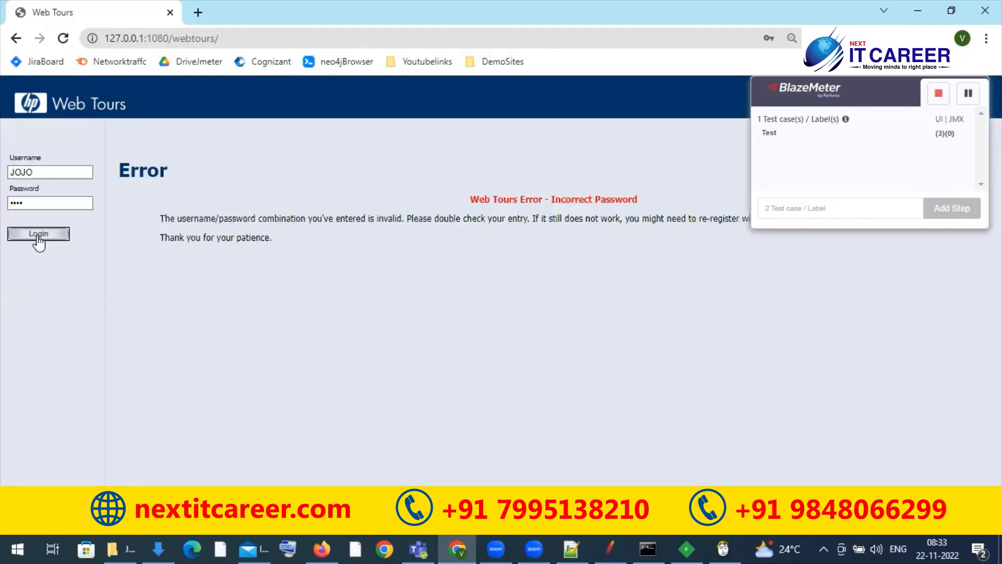
Step: Log in to Web Tours with the username in lowercase and the account password
double_click(54, 175)
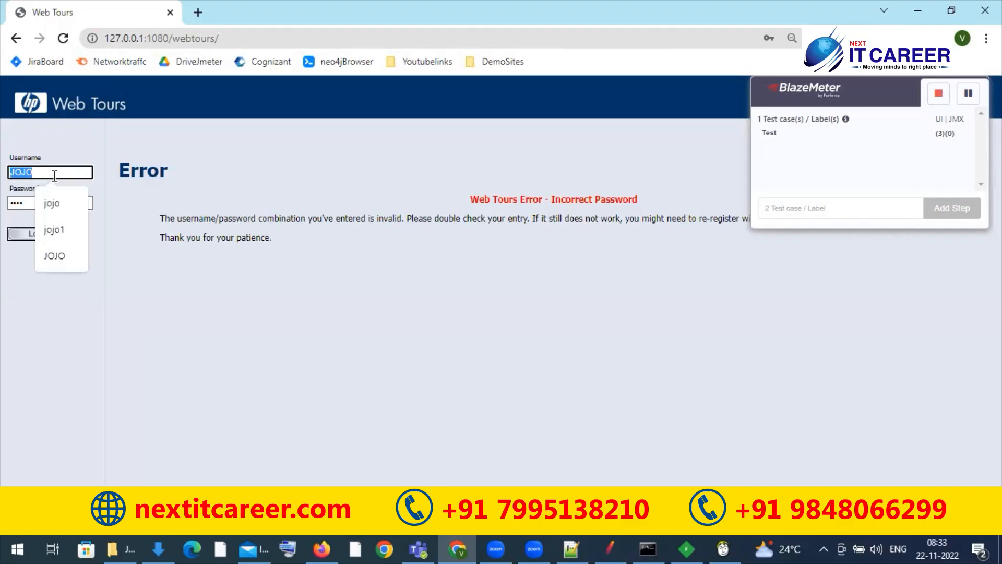
type("jojo")
key("Tab")
type("b")
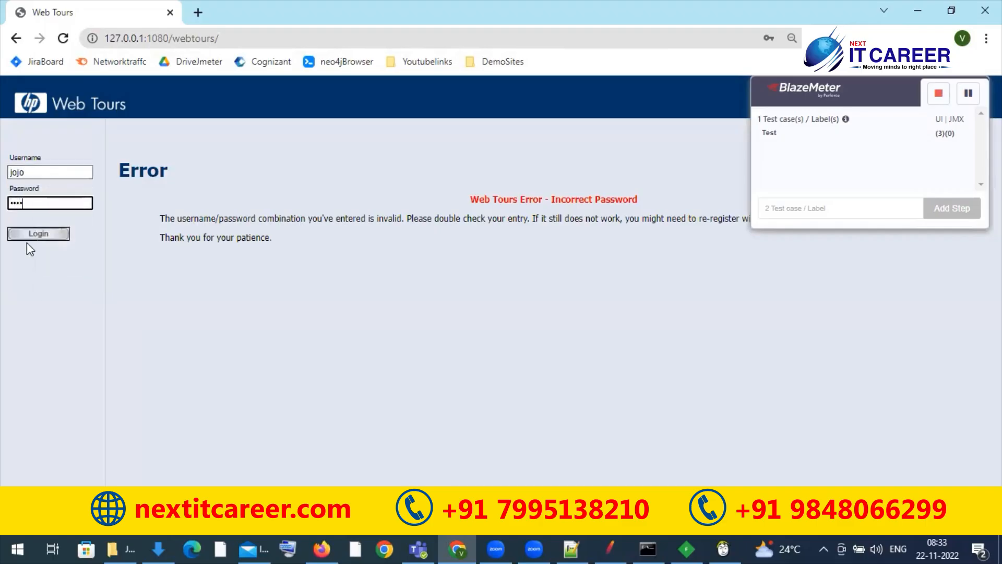
left_click(37, 233)
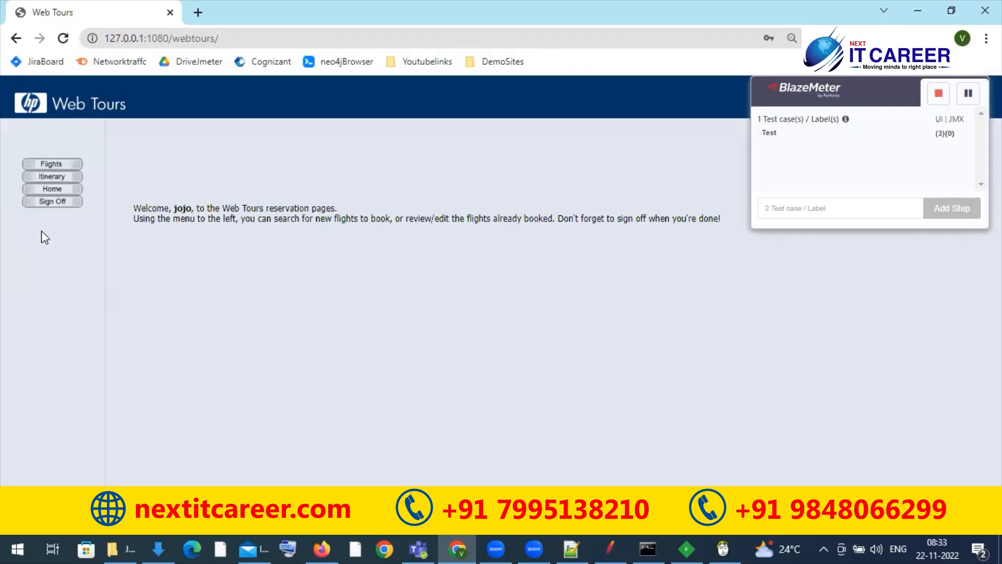
Step: Book a flight from Frankfurt to Paris on Blue Sky Air 140, submitting the prefilled payment details
left_click(47, 164)
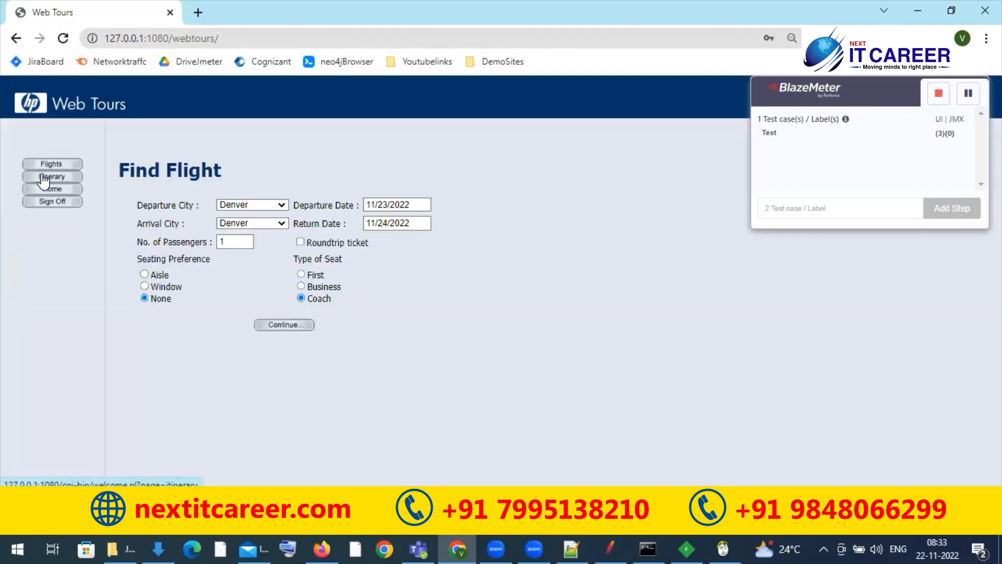
left_click(233, 223)
left_click(247, 292)
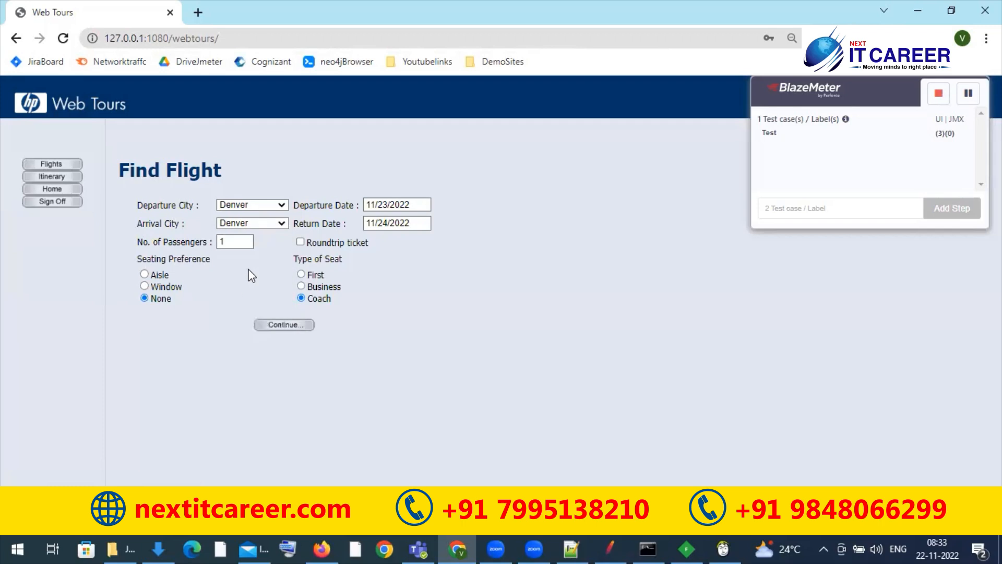
left_click(260, 209)
left_click(238, 229)
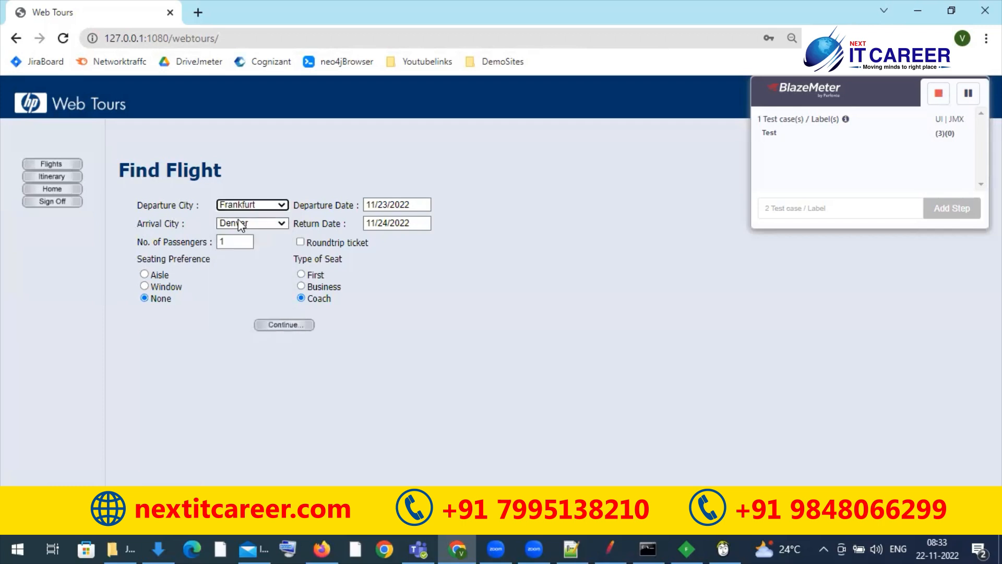
left_click(245, 223)
left_click(237, 277)
left_click(271, 326)
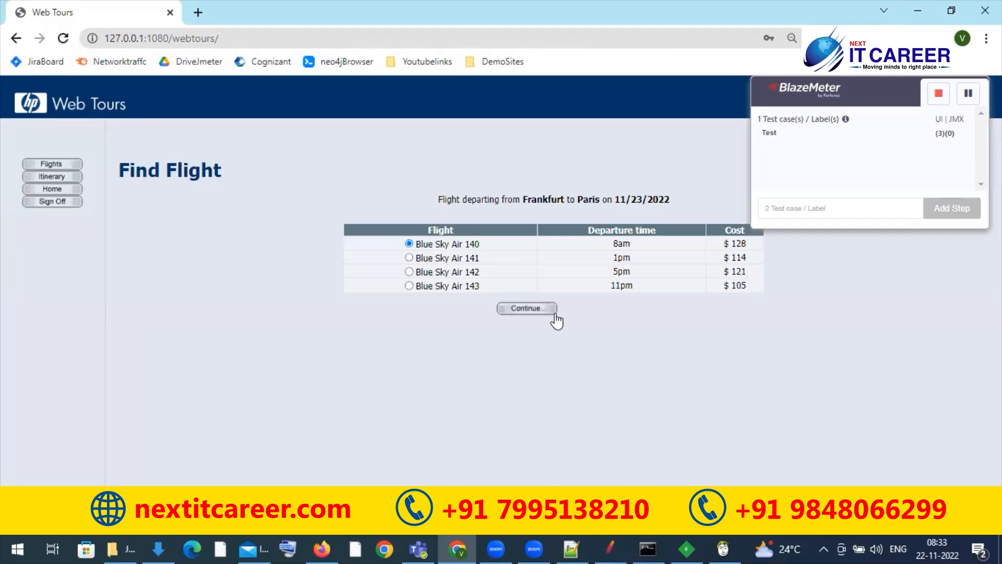
left_click(525, 308)
left_click(523, 335)
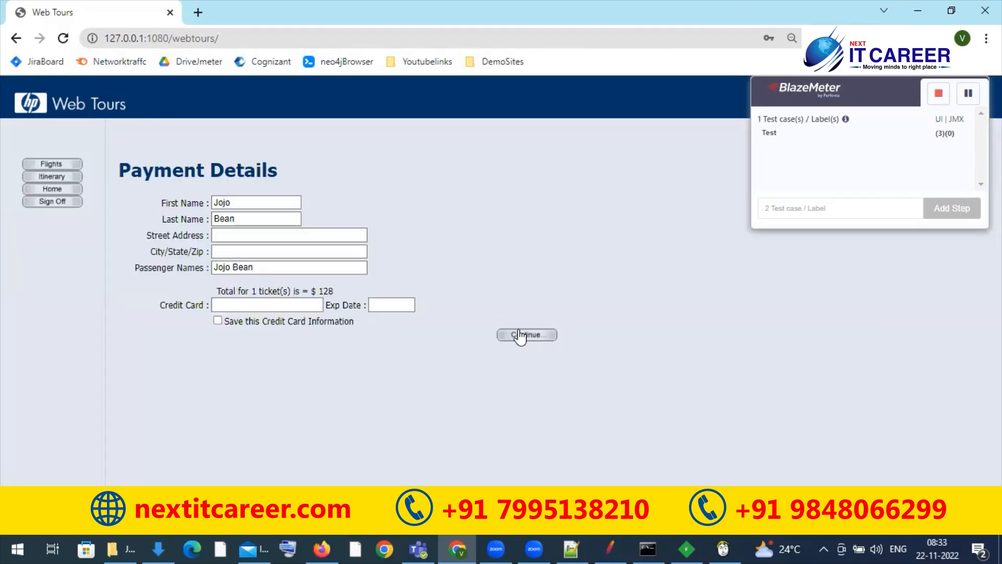
Step: Sign off from Web Tours and stop the BlazeMeter recording
left_click(63, 202)
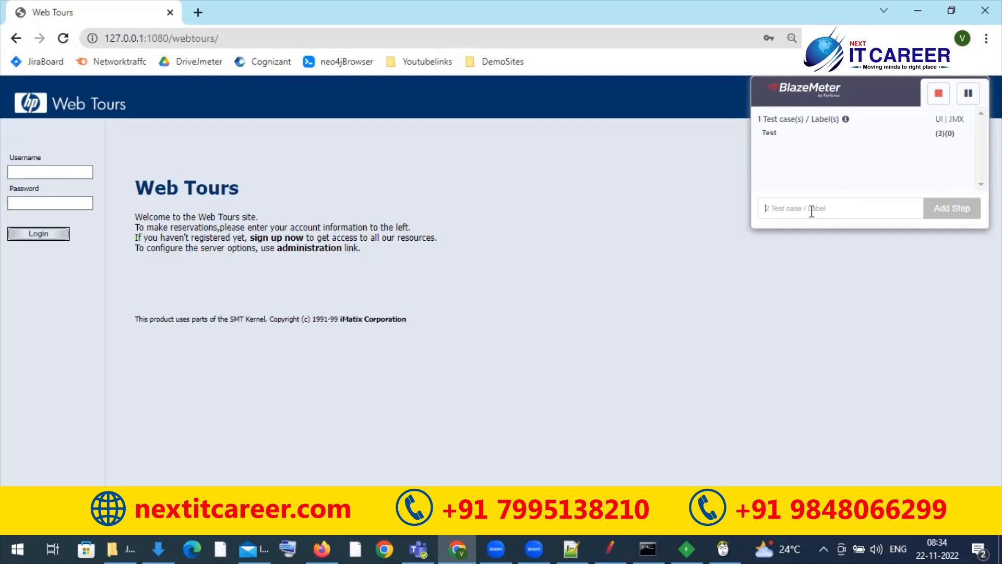
left_click(937, 96)
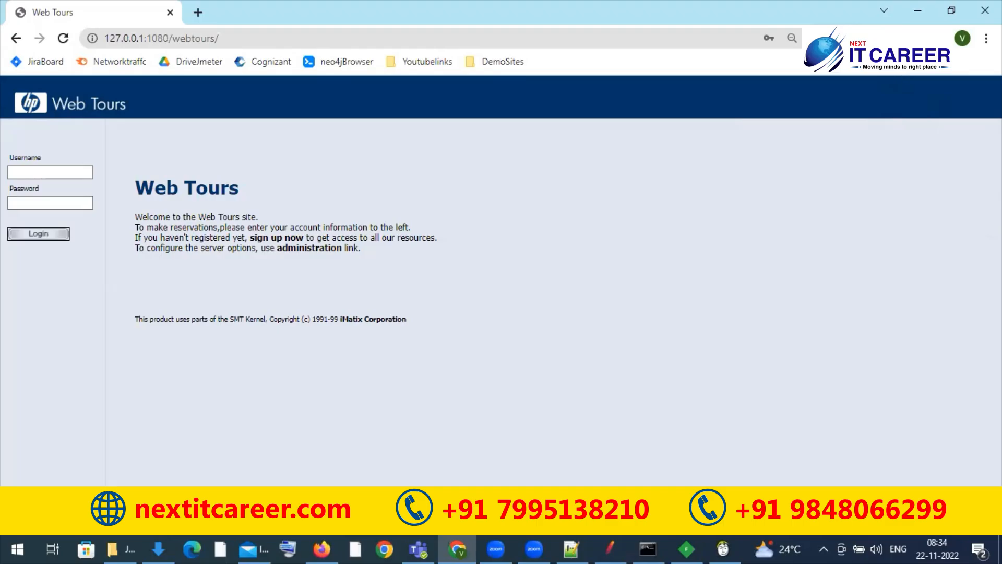
Step: Reopen the BlazeMeter recorder and view the Save in Project settings for the WEBTOURS test
left_click(893, 38)
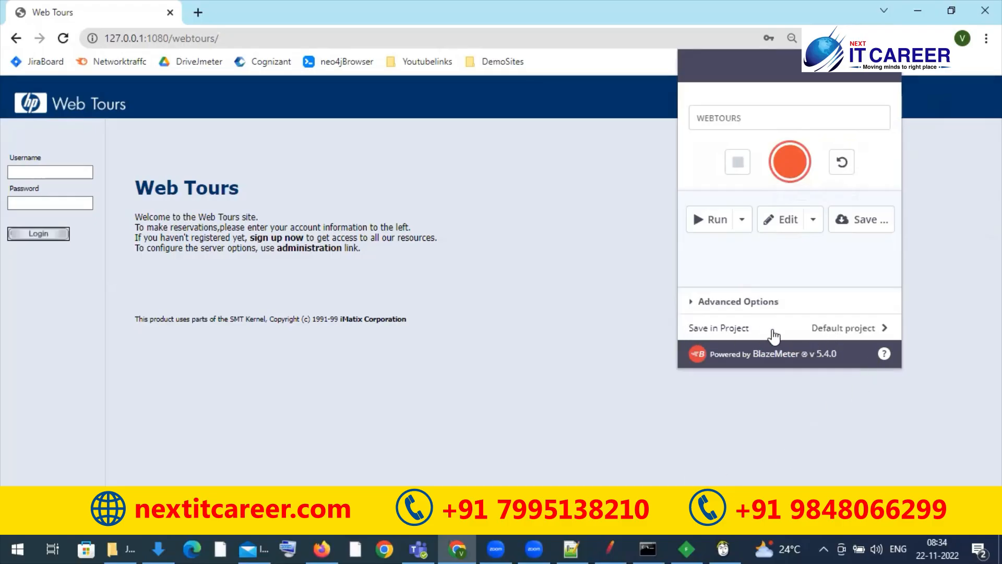
left_click(818, 329)
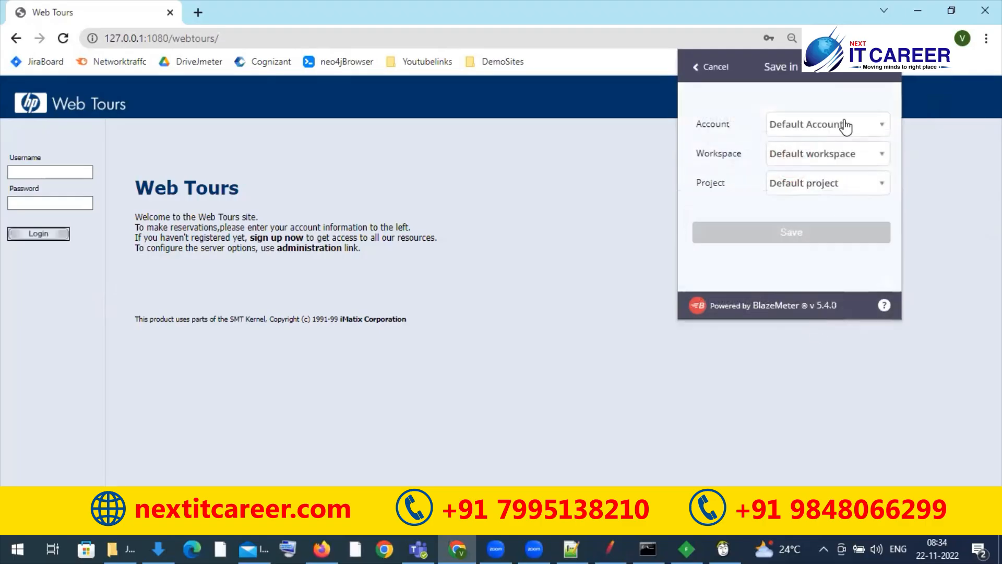
left_click(698, 67)
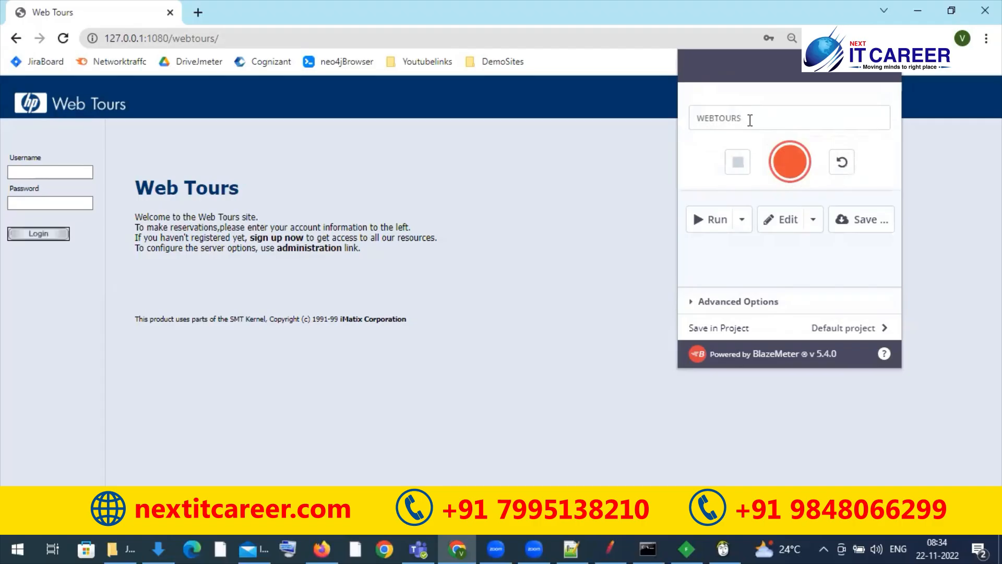
double_click(750, 120)
left_click(783, 334)
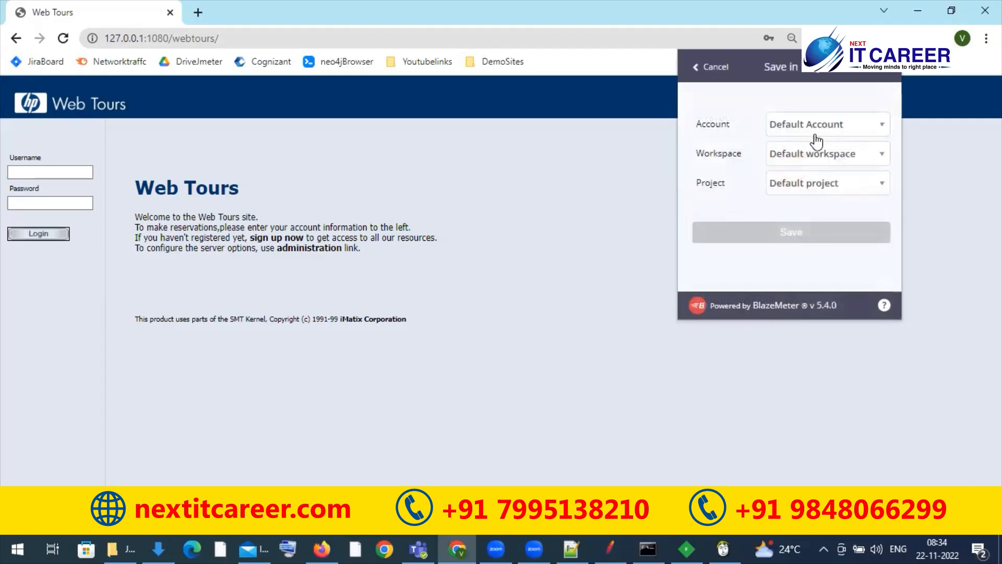
Step: Check the account and workspace options for saving the test, keeping Default Account and Default workspace
left_click(819, 125)
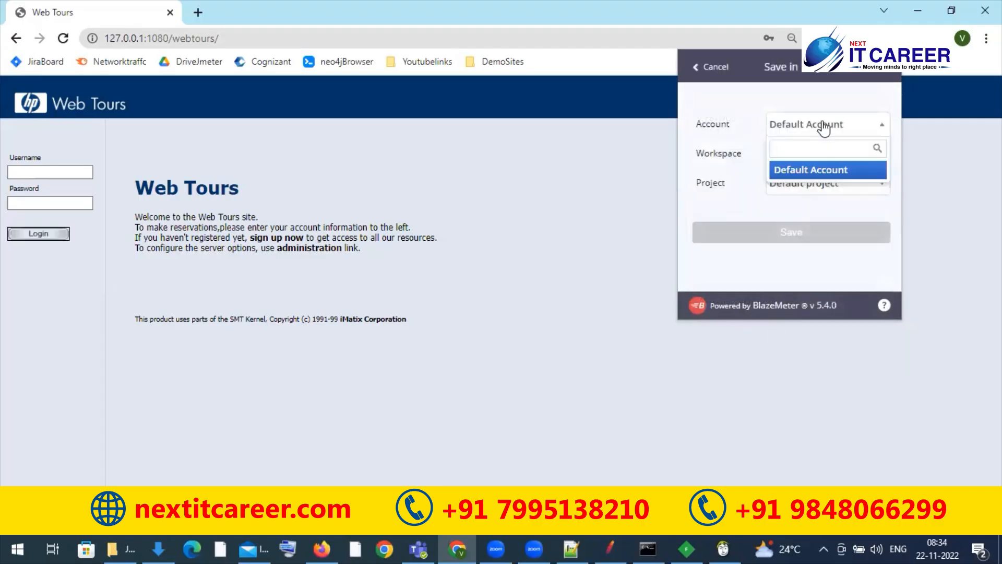
left_click(807, 171)
left_click(813, 160)
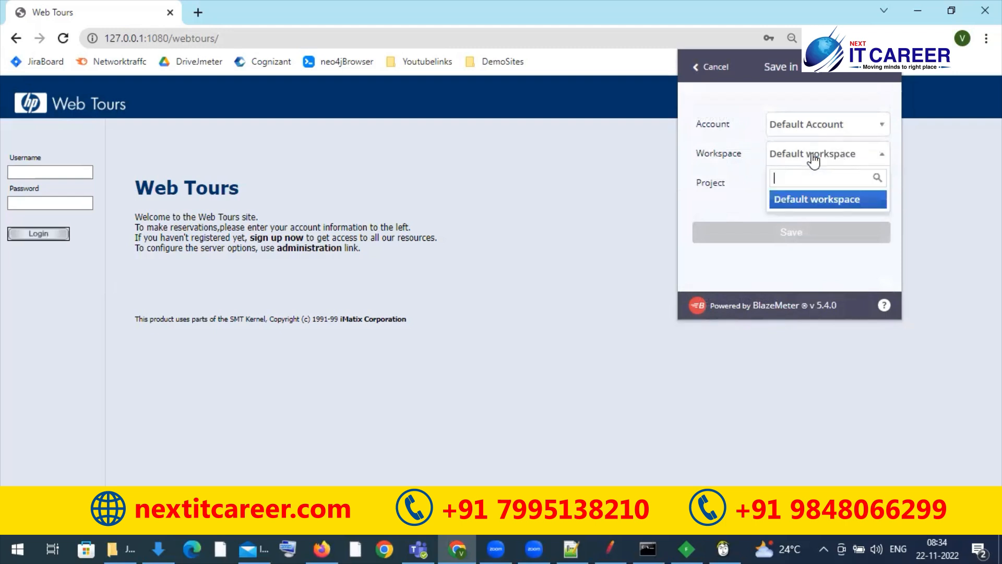
left_click(813, 203)
Step: Search the project list for "sample" and recheck the available account options, keeping Default Account
left_click(792, 193)
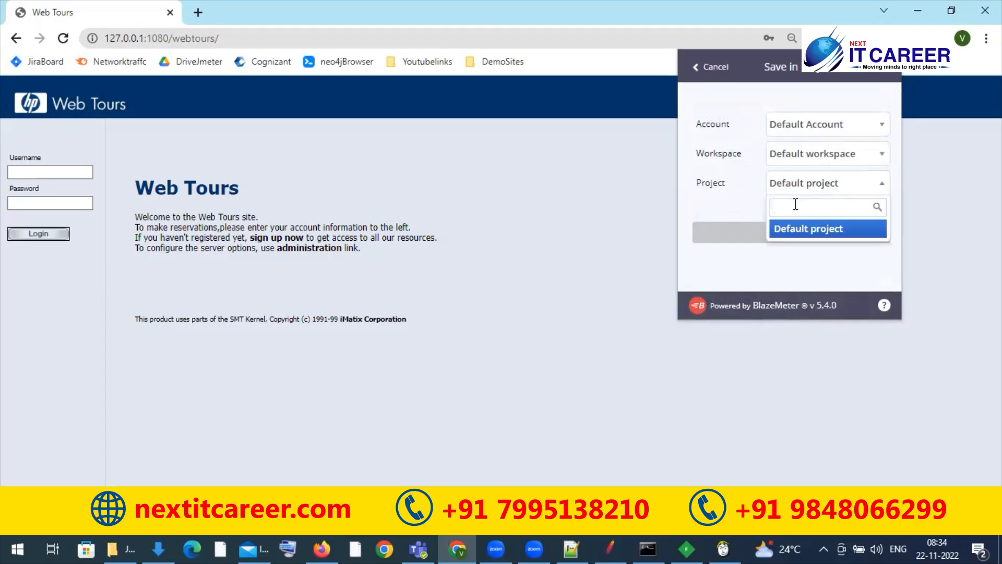
type("sample")
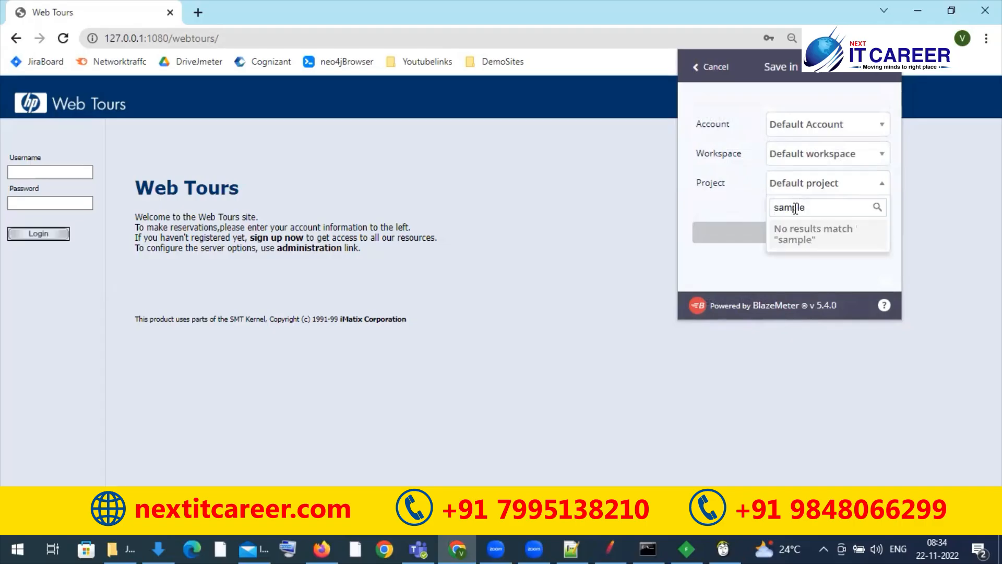
left_click(762, 214)
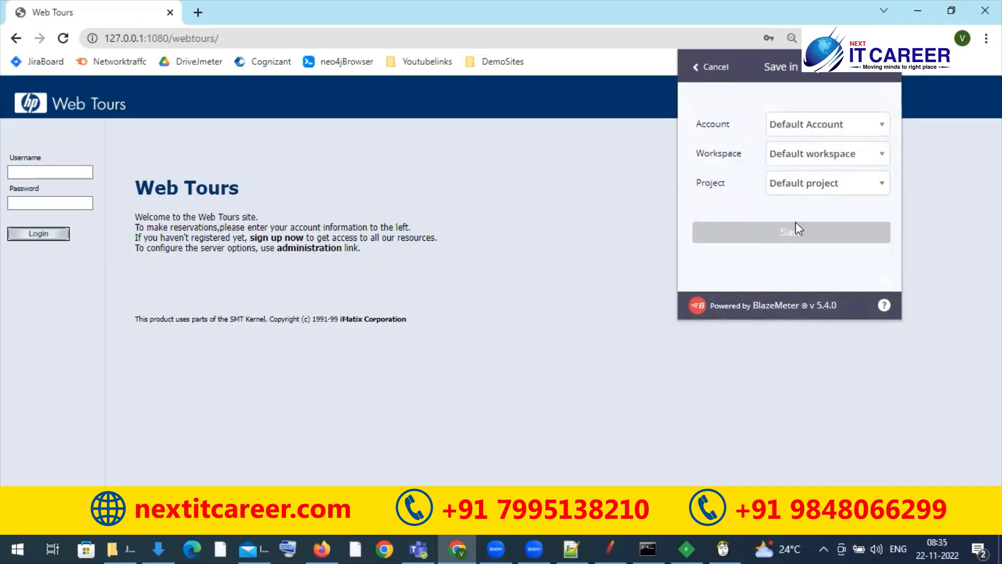
left_click(819, 131)
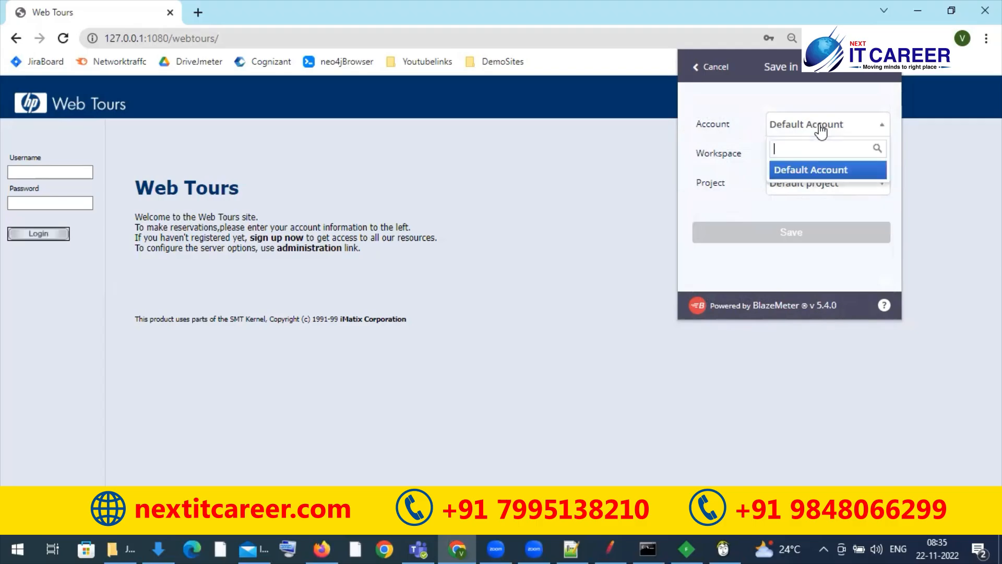
left_click(796, 170)
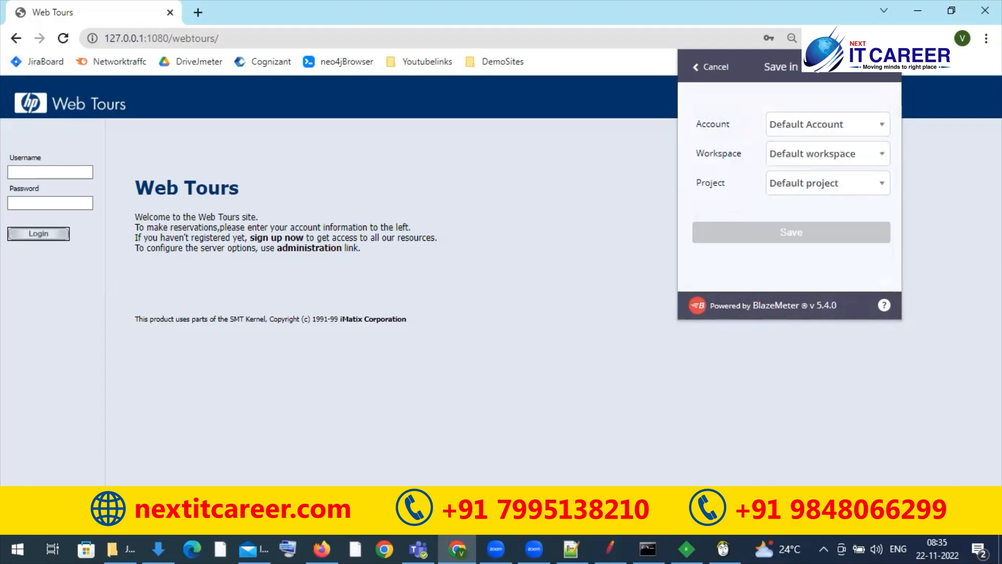
Step: Leave the Save in Project settings and save the WEBTOURS recording as a JMeter (JMX) script with domain 0.0.1:1080 included
left_click(698, 67)
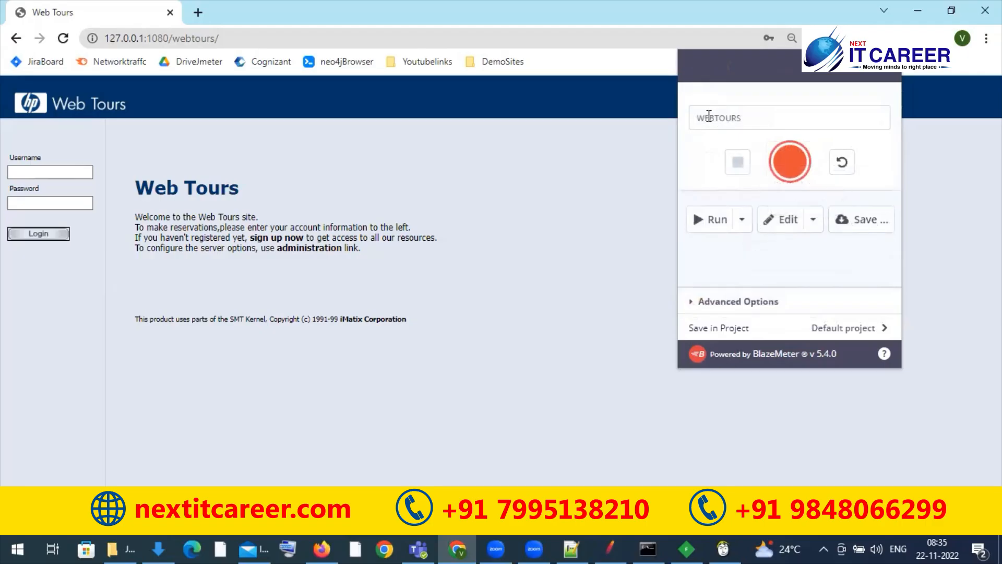
left_click(857, 235)
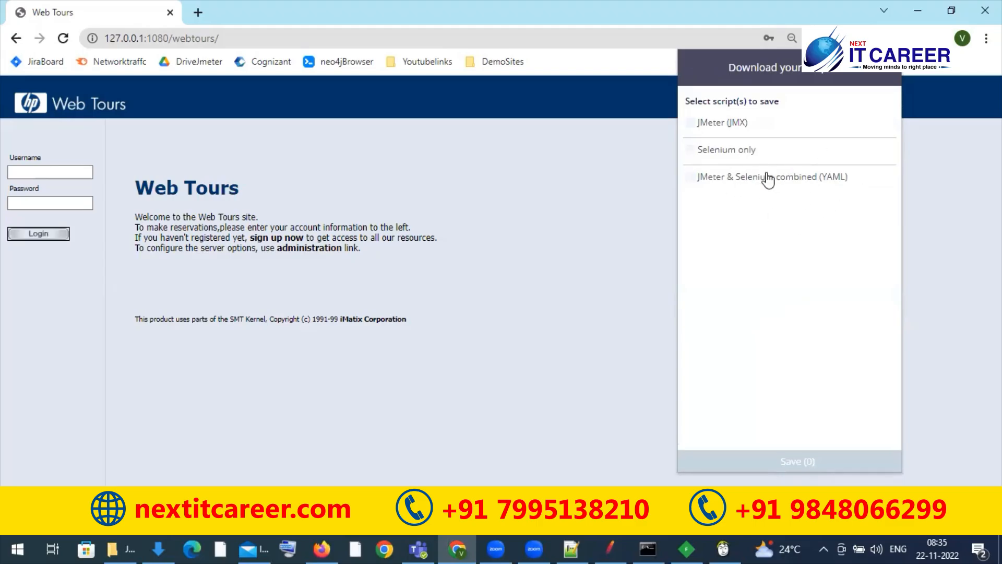
left_click(723, 125)
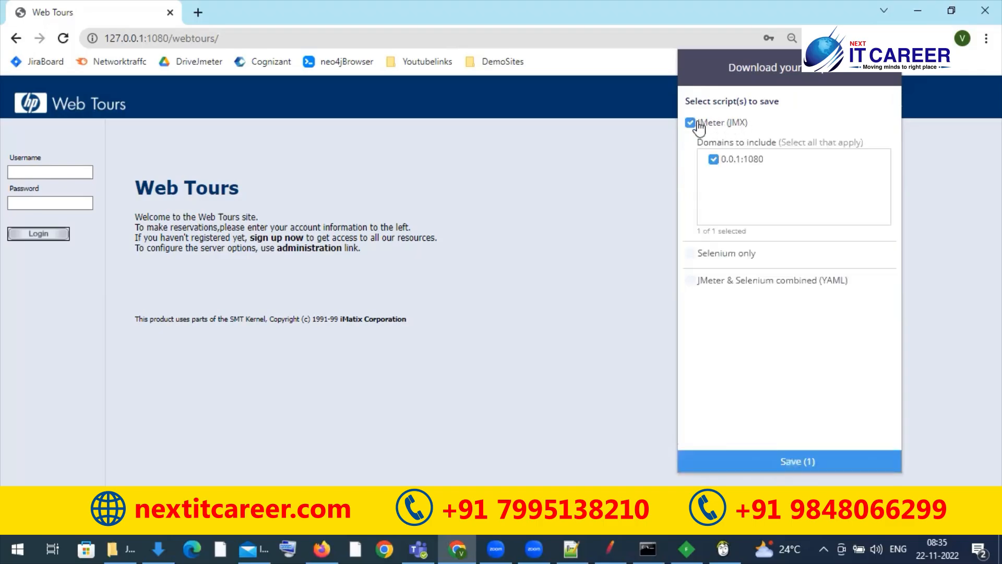
left_click(764, 459)
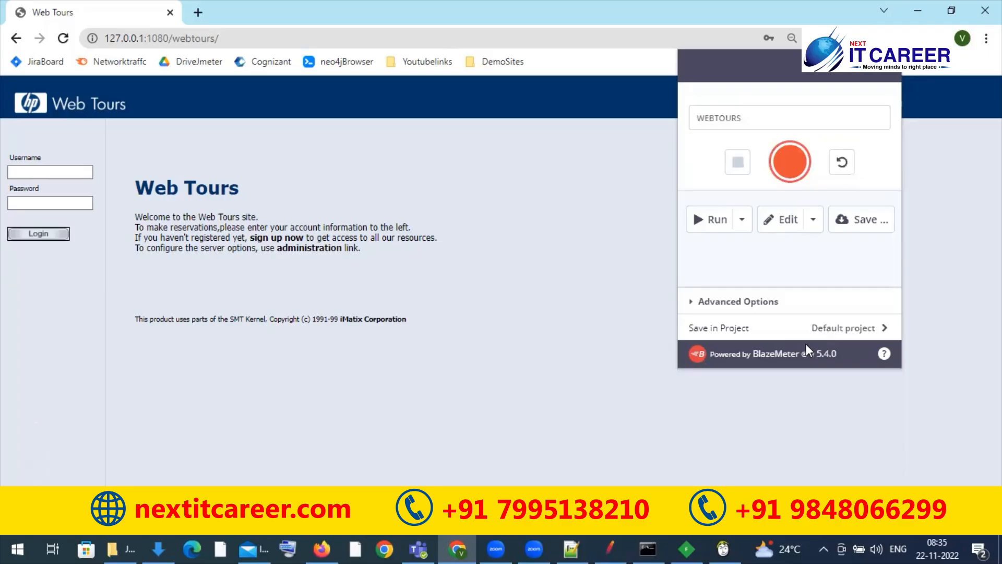
Step: Switch to Apache JMeter and open Webtours (1).jmx from the Downloads folder
left_click(608, 547)
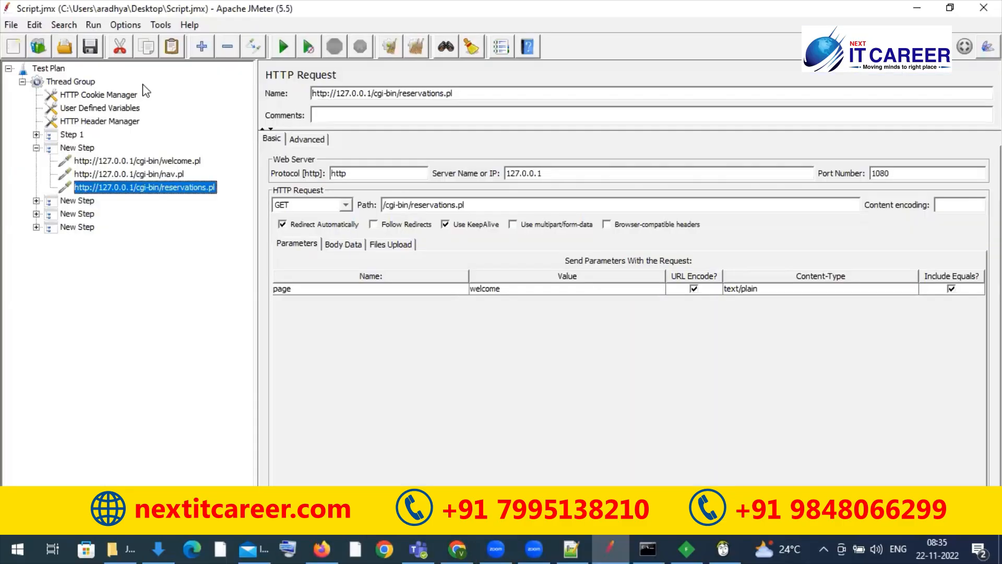
left_click(11, 25)
left_click(29, 74)
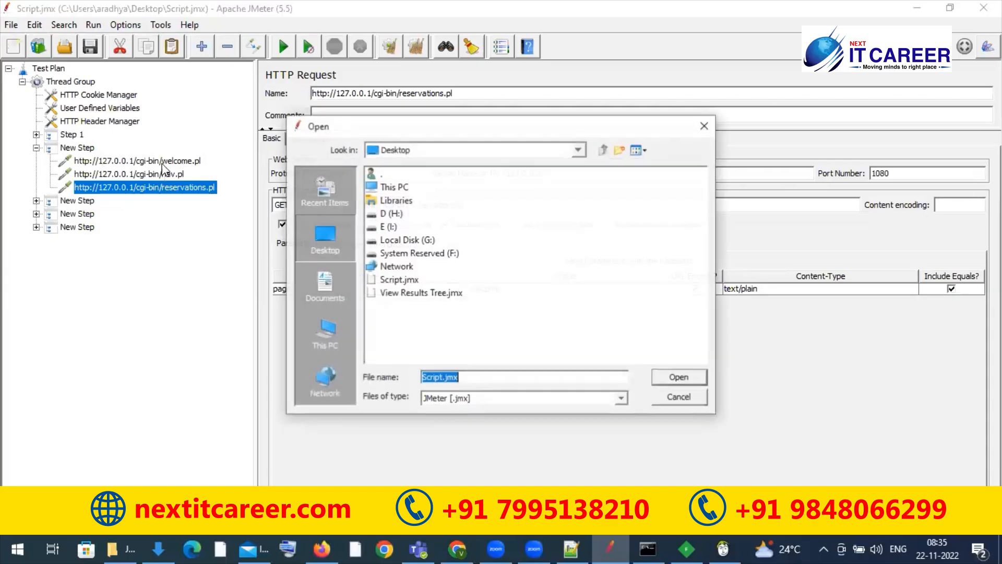
left_click(333, 299)
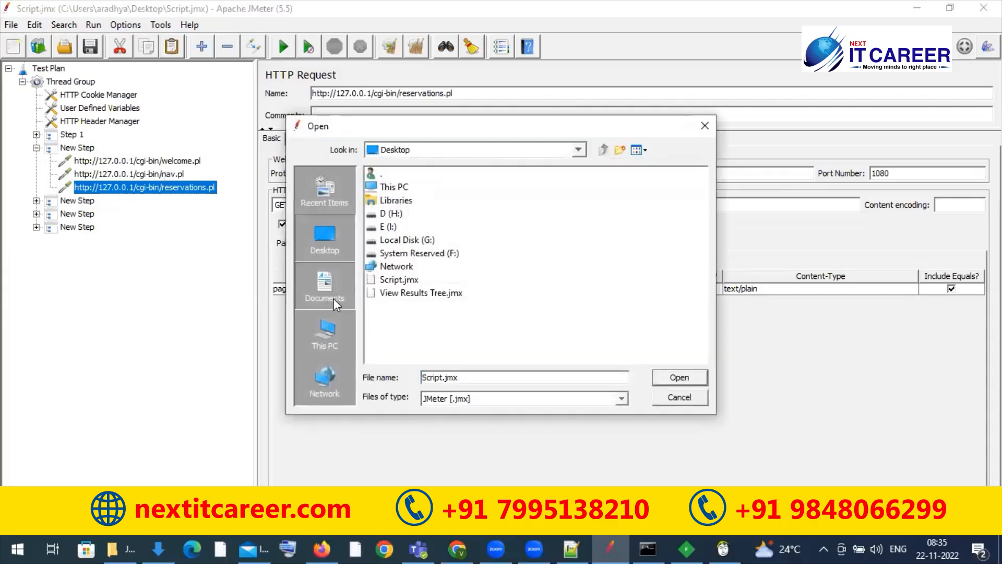
left_click(327, 339)
double_click(413, 214)
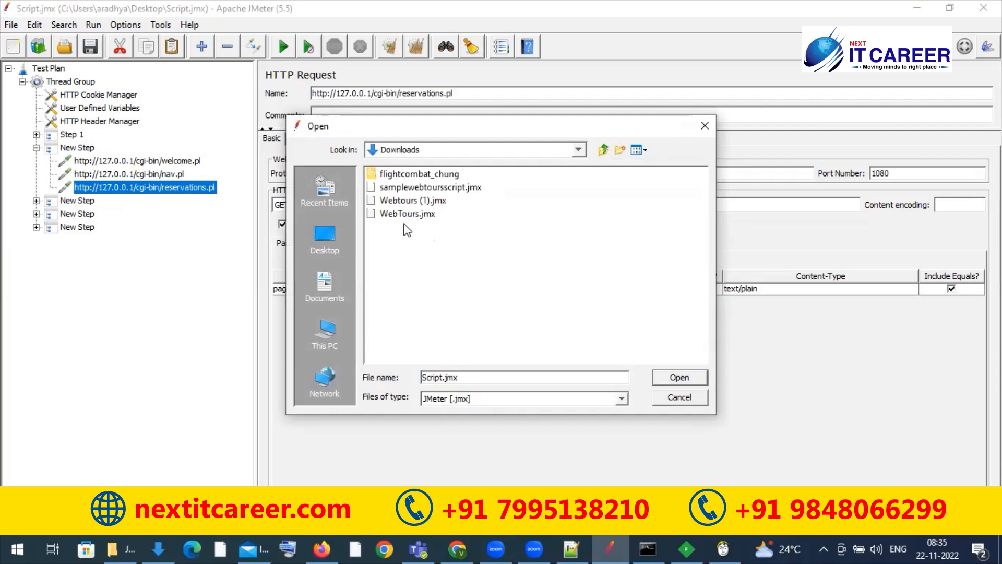
left_click(416, 201)
left_click(678, 378)
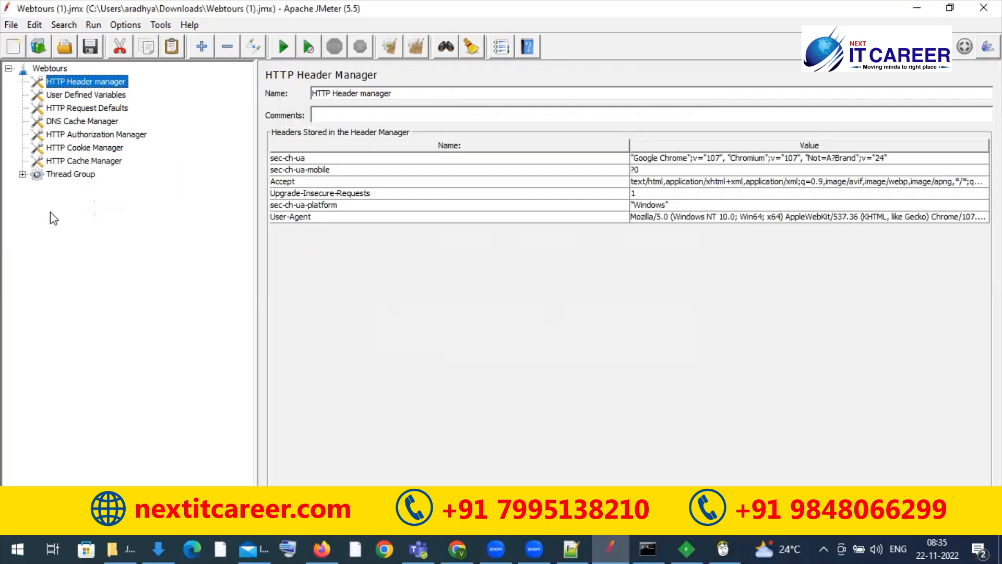
Step: Expand the Thread Group down to the webtours request and examine the request and its Uniform Random Timer
left_click(22, 175)
left_click(36, 187)
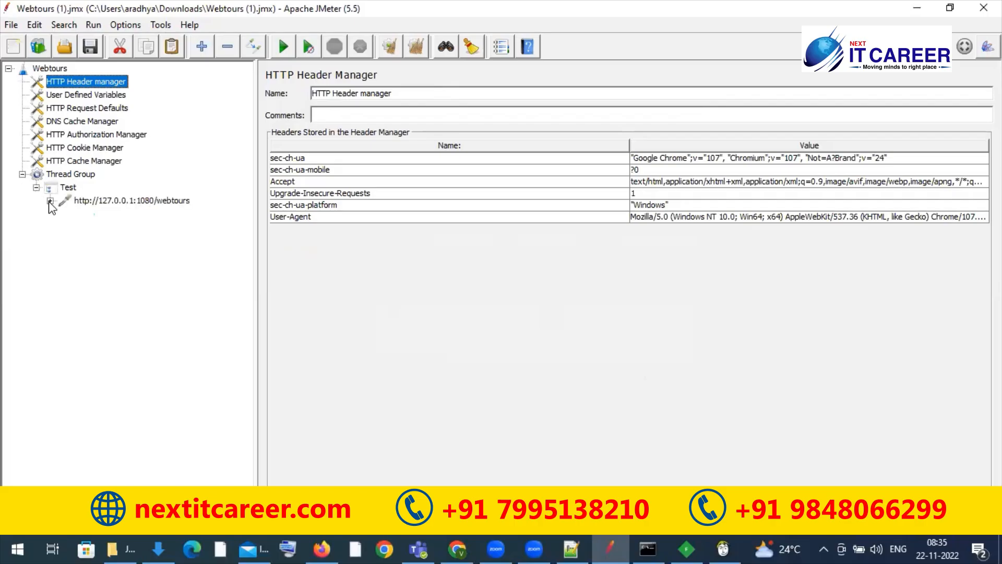
left_click(50, 200)
left_click(121, 217)
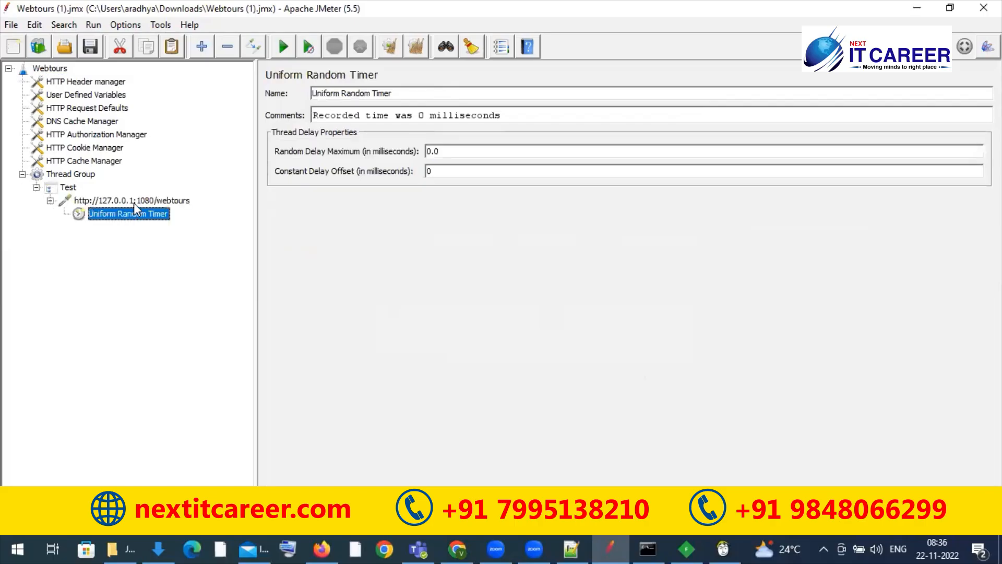
left_click(133, 203)
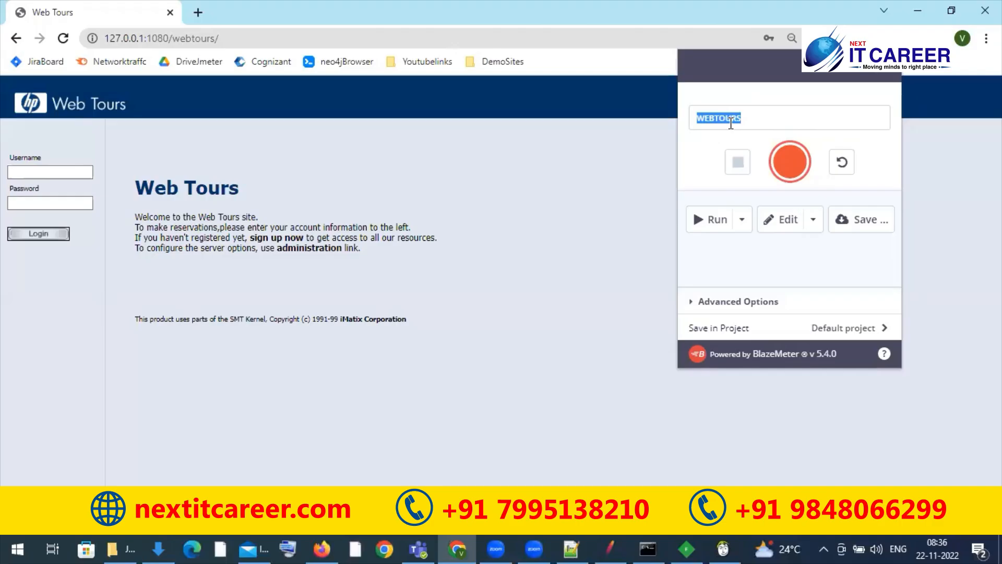
Step: Rename the BlazeMeter test to JPETSTORE and start a new recording
type("JPETSTORE")
left_click(798, 165)
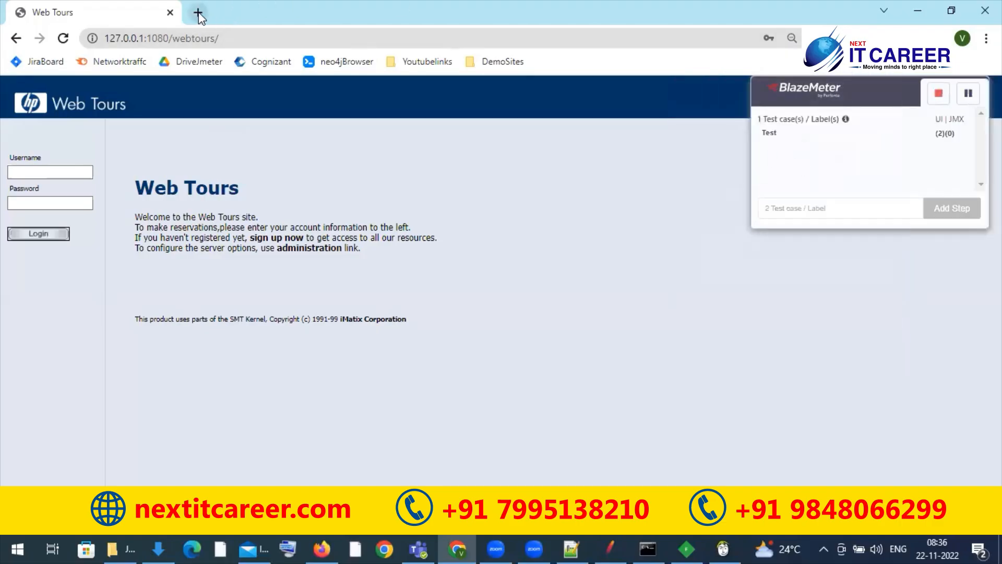
Step: Replace the Web Tours tab with a new one and load petstore.octoperf.com/actions/Catalog.action, using the address kept in Explanation.txt
left_click(198, 13)
left_click(168, 12)
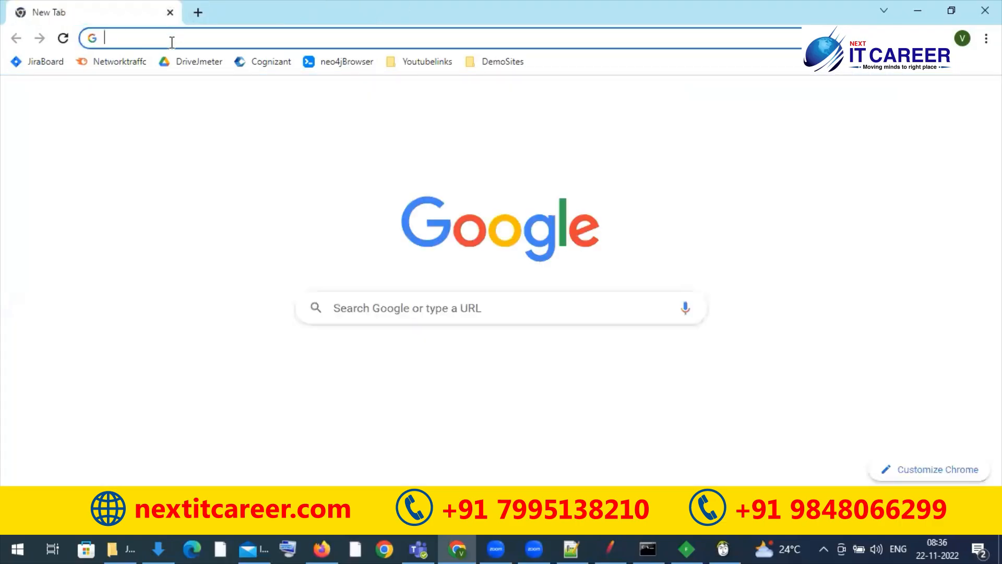
left_click(172, 41)
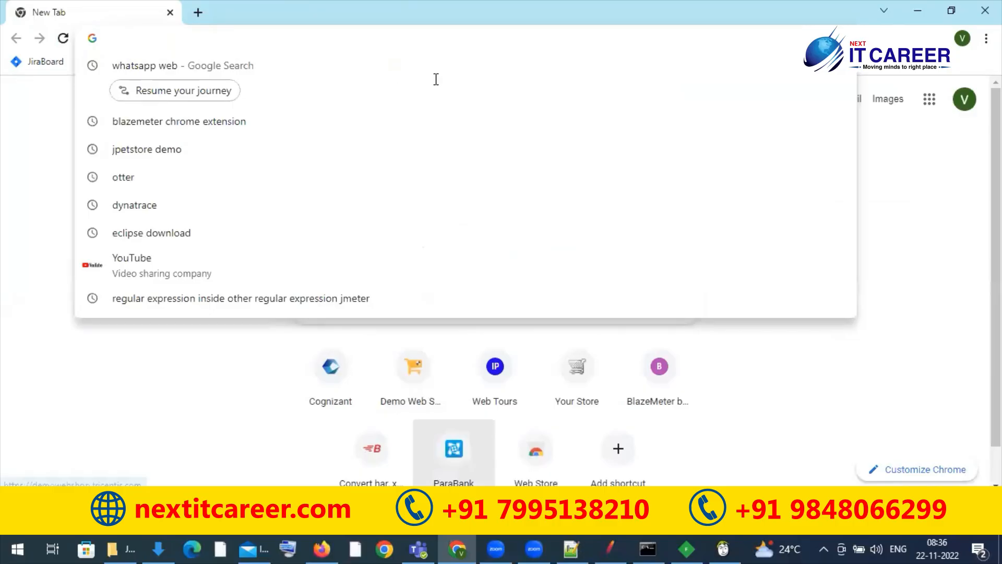
key("alt+Tab")
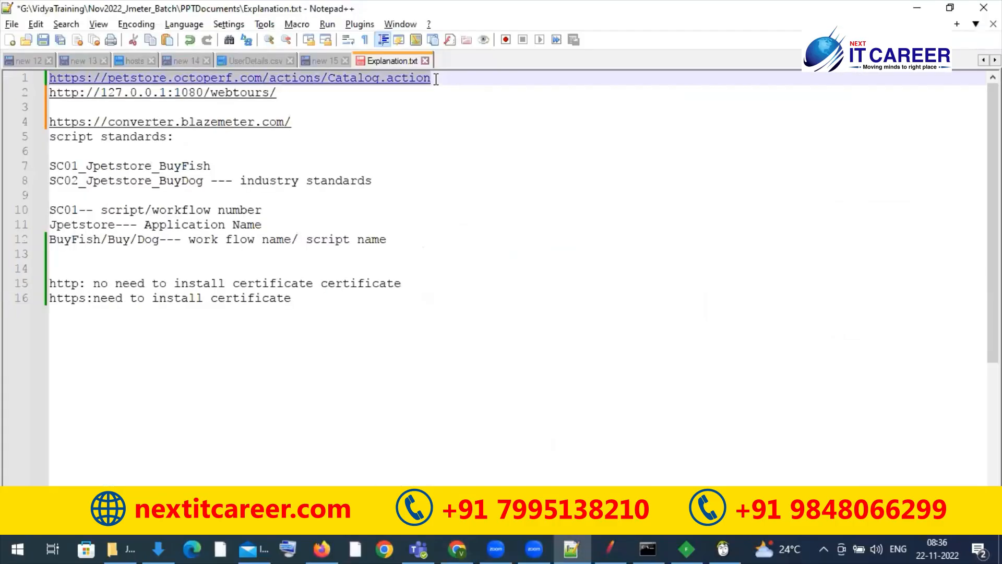
key("alt+Tab")
type("https://petstore.octoperf.com/actions/Catalog.action")
key("Return")
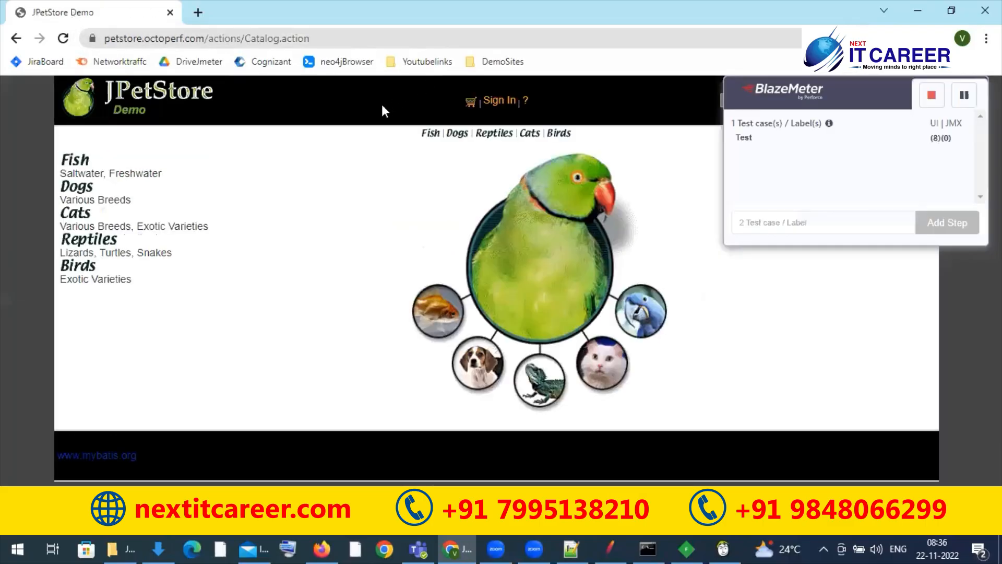
Step: Add a step named login to the BlazeMeter recording
left_click(784, 220)
type("login")
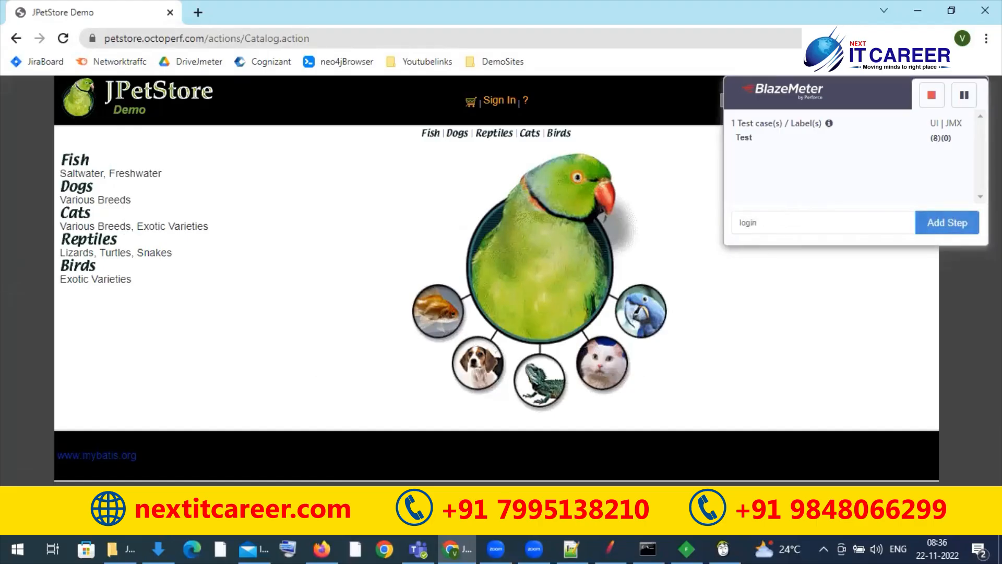
left_click(946, 222)
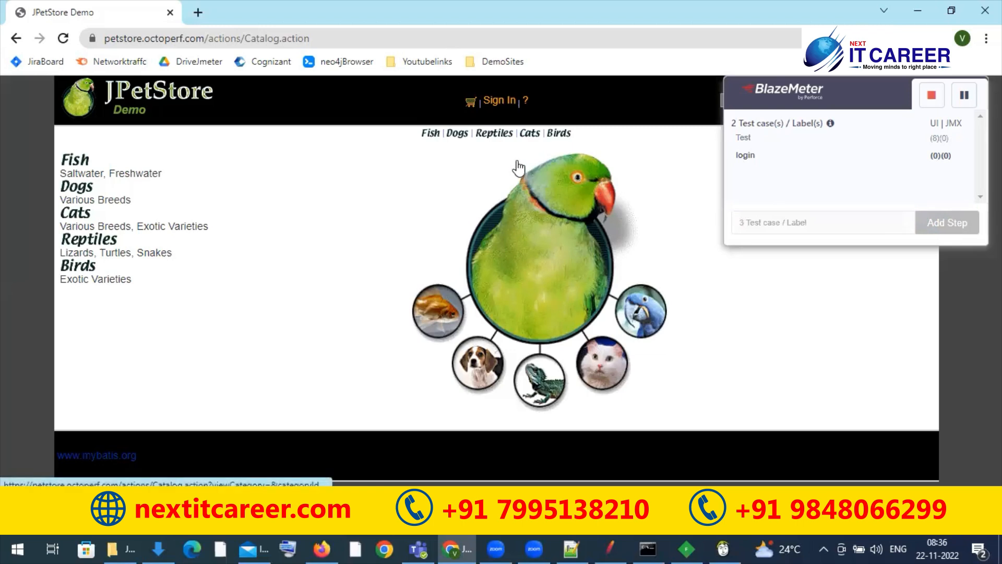
Step: Sign in to JPetStore with the saved username and the account password, and dismiss the browser's password warning
left_click(499, 103)
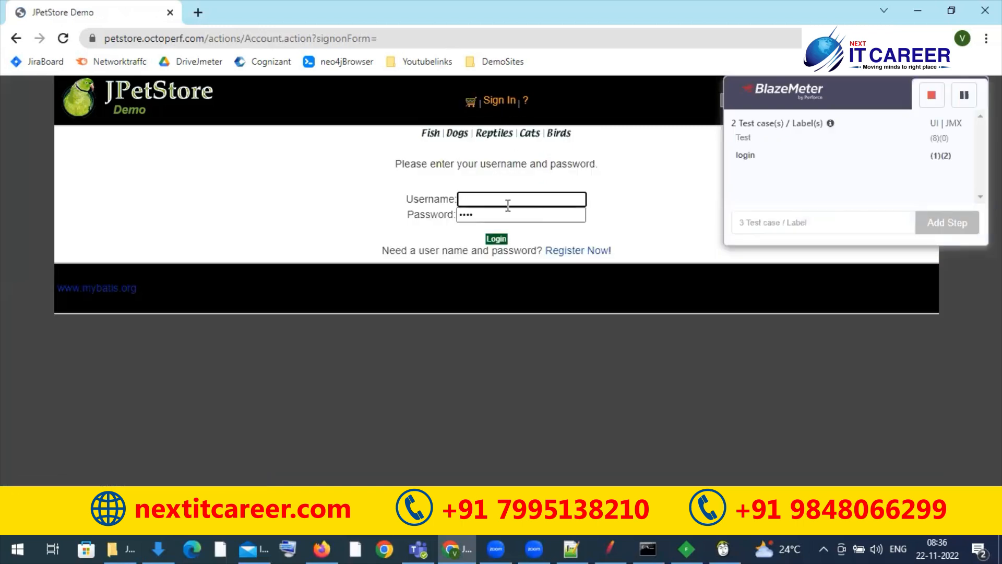
left_click(514, 200)
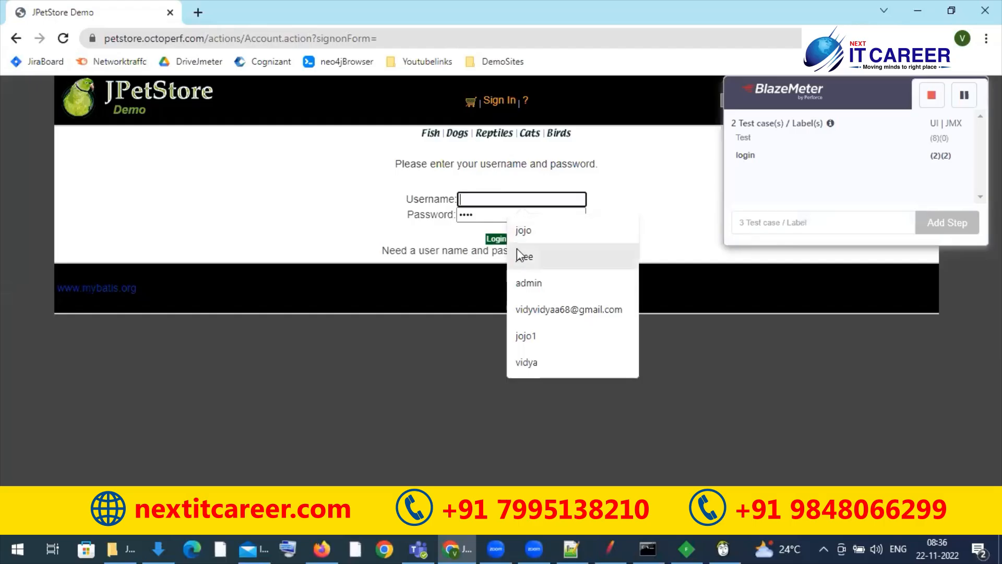
left_click(518, 256)
double_click(492, 216)
type("j2ee")
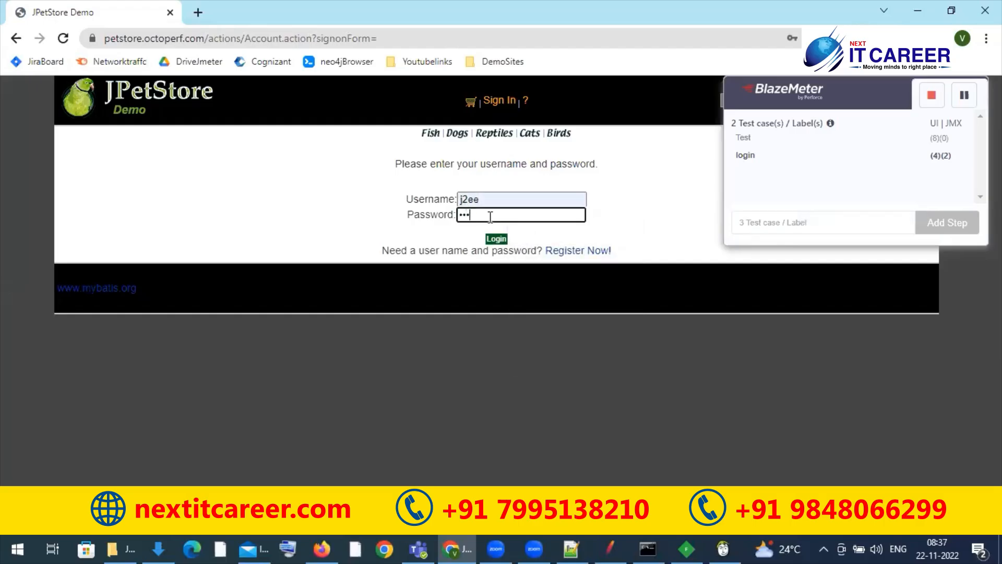
left_click(493, 238)
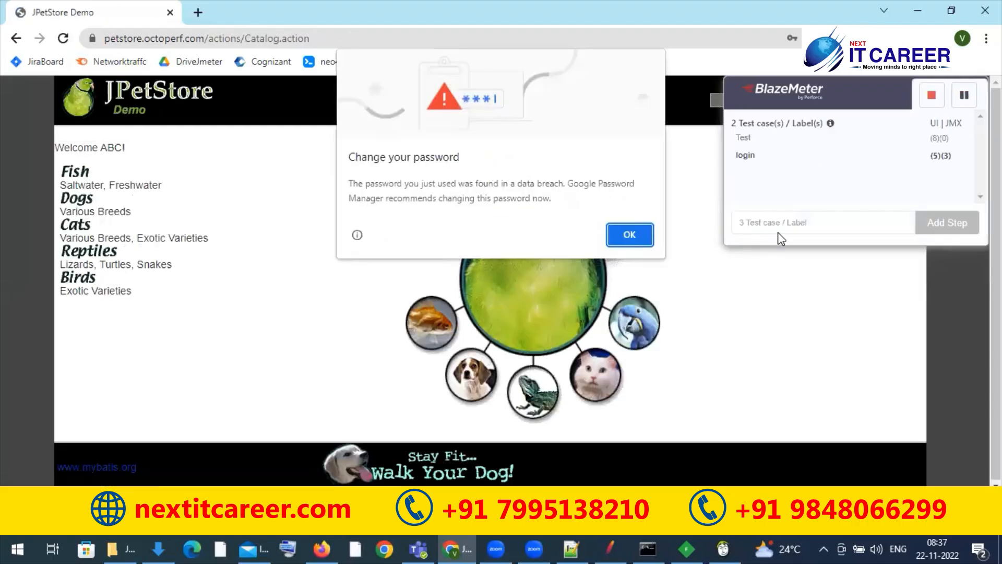
left_click(629, 239)
Step: Add a recording step named clickFiah and open the Fish category
left_click(826, 249)
left_click(821, 222)
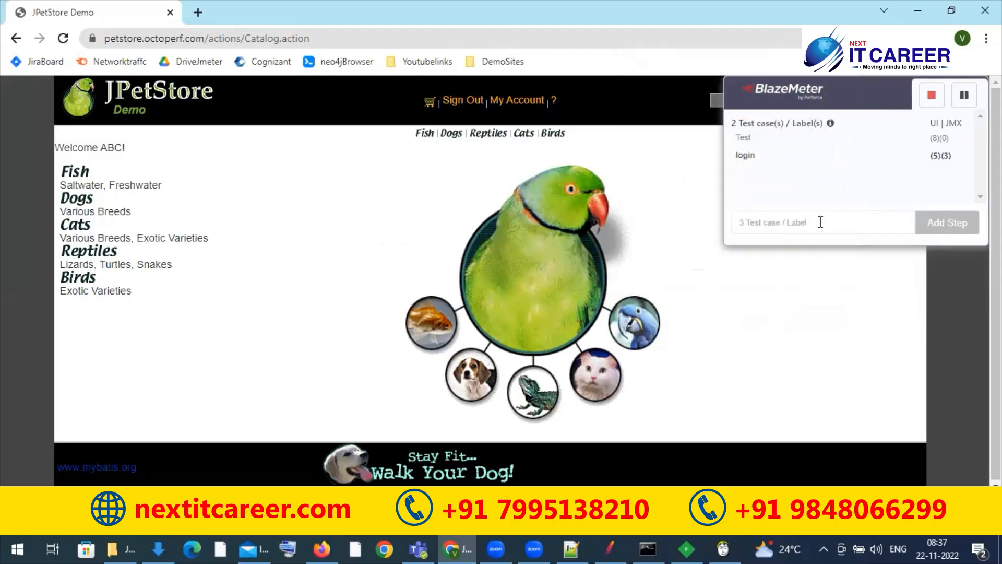
type("clic")
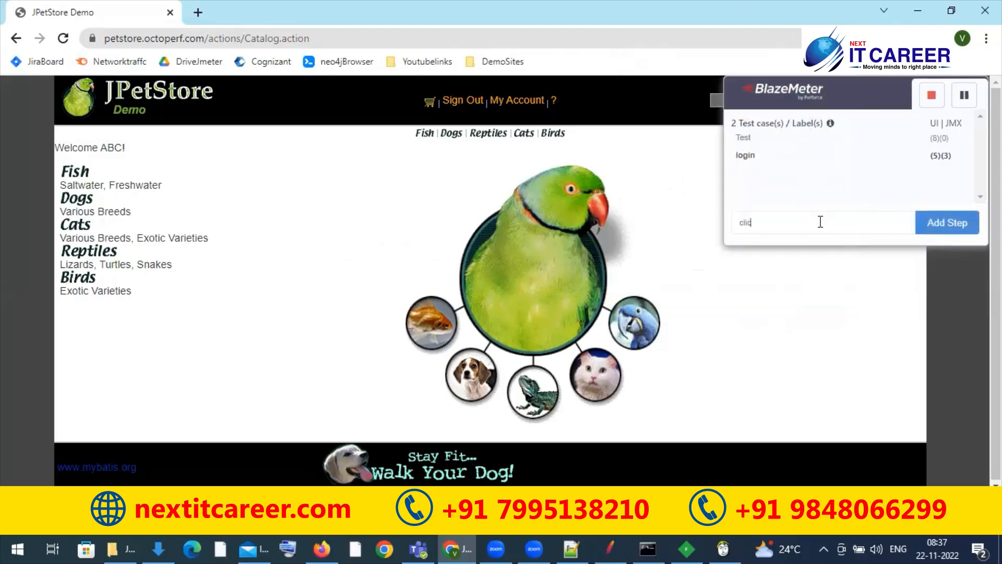
type("kFiah")
left_click(930, 225)
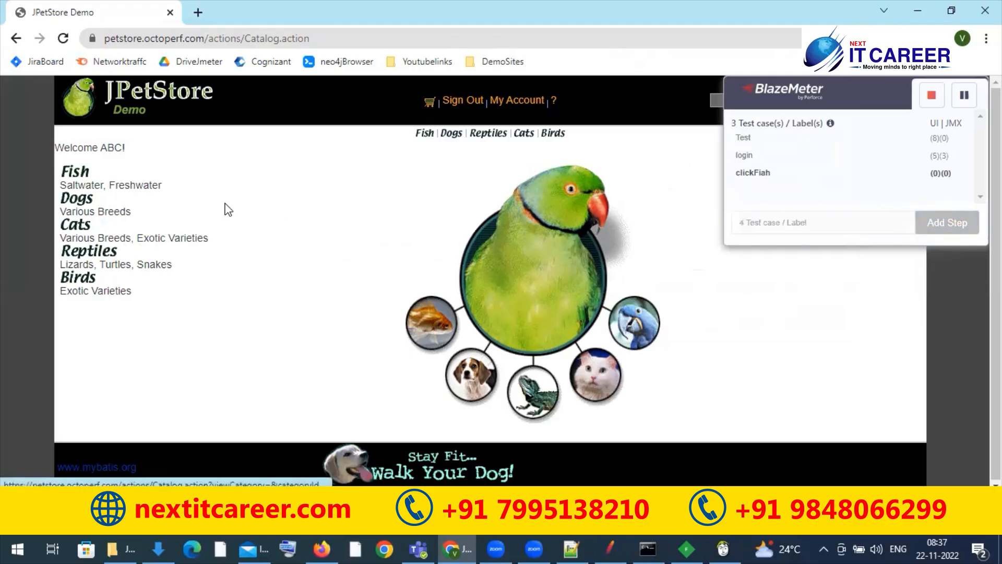
left_click(425, 134)
Step: Record the JPetStore sign-out under a new step named logout and stop the recording
left_click(781, 225)
type("log")
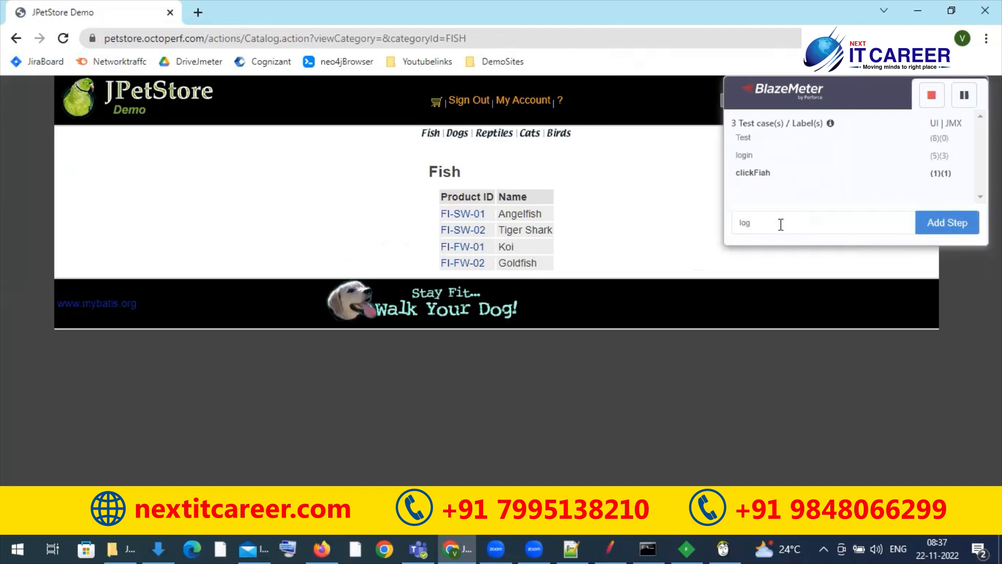
type("out")
left_click(946, 232)
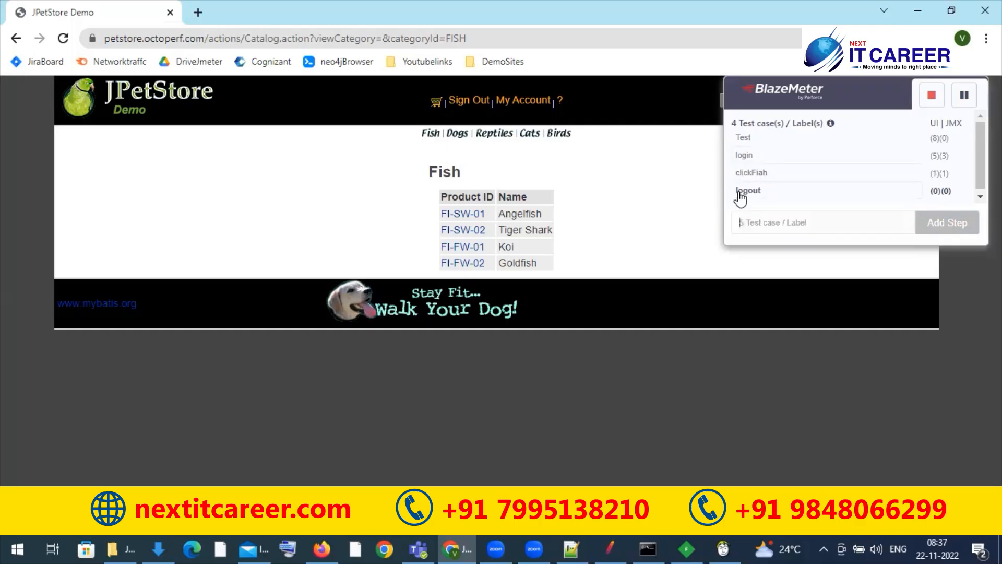
left_click(469, 105)
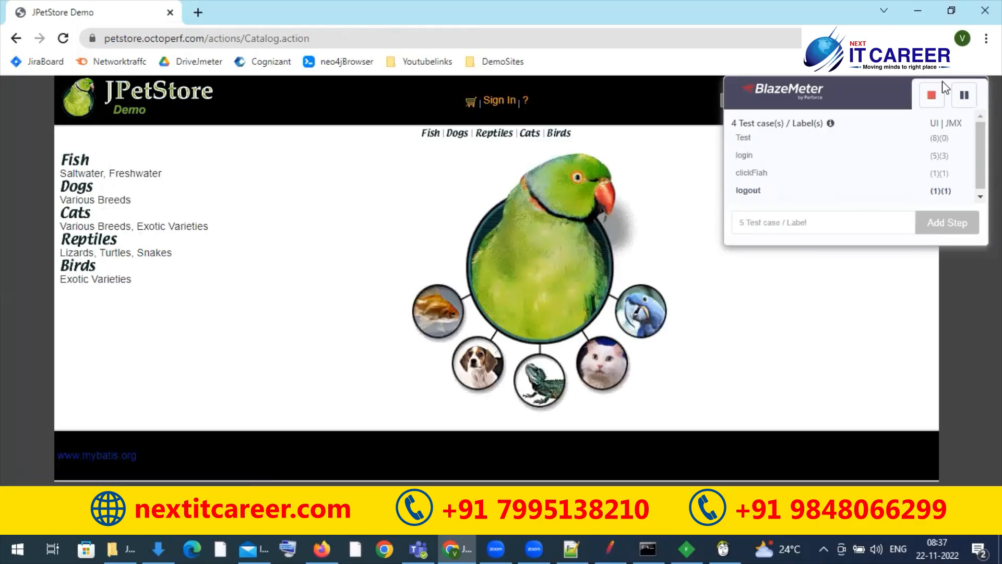
left_click(931, 95)
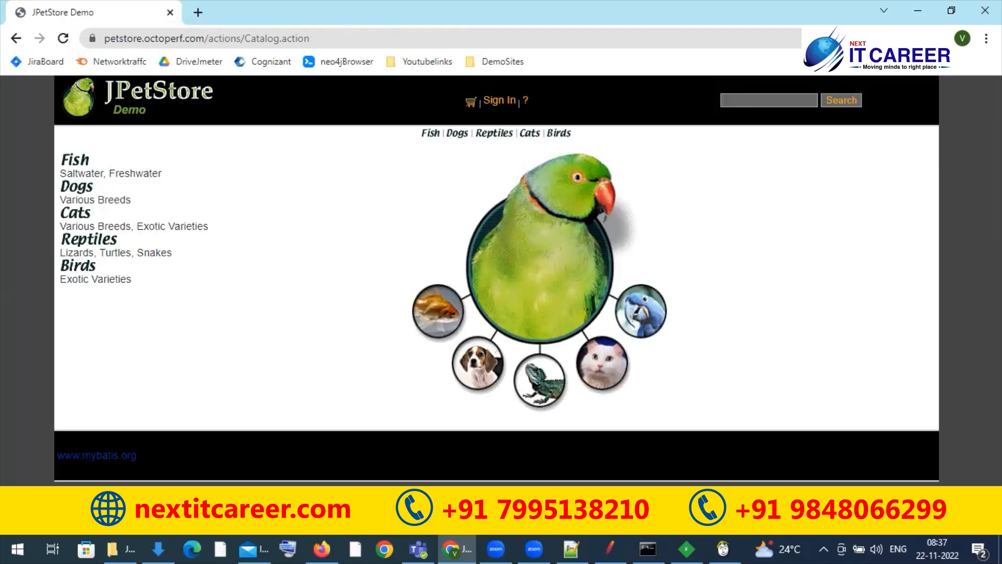
Step: Reopen the BlazeMeter recorder and try to save the JPETSTORE recording as a JMeter (JMX) script for the octoperf.com domain
left_click(891, 39)
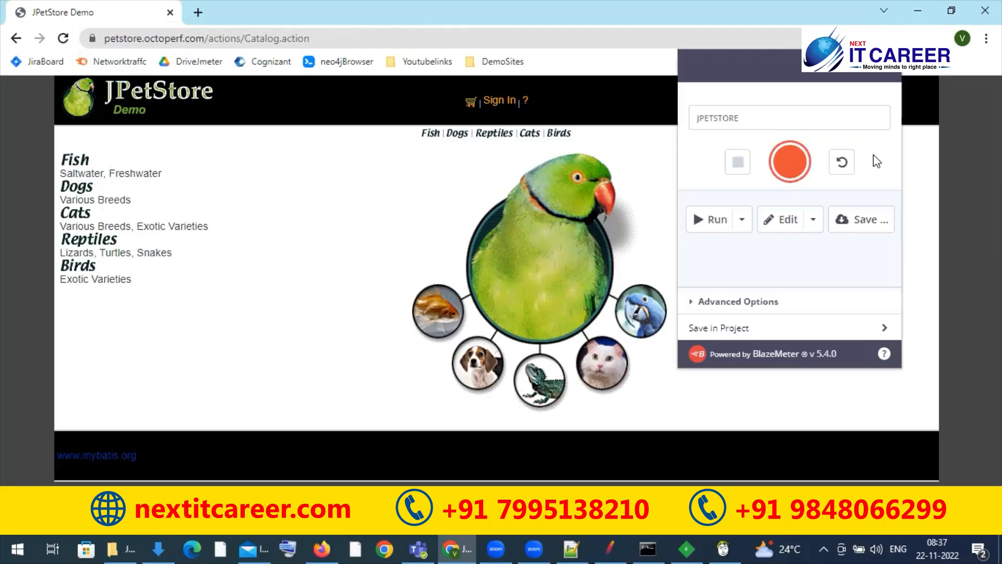
left_click(865, 221)
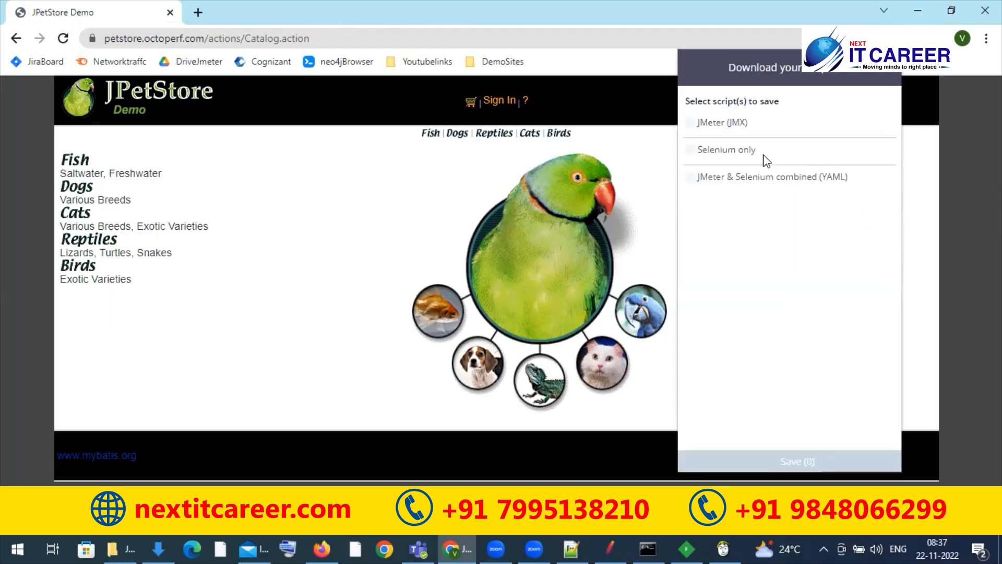
left_click(724, 125)
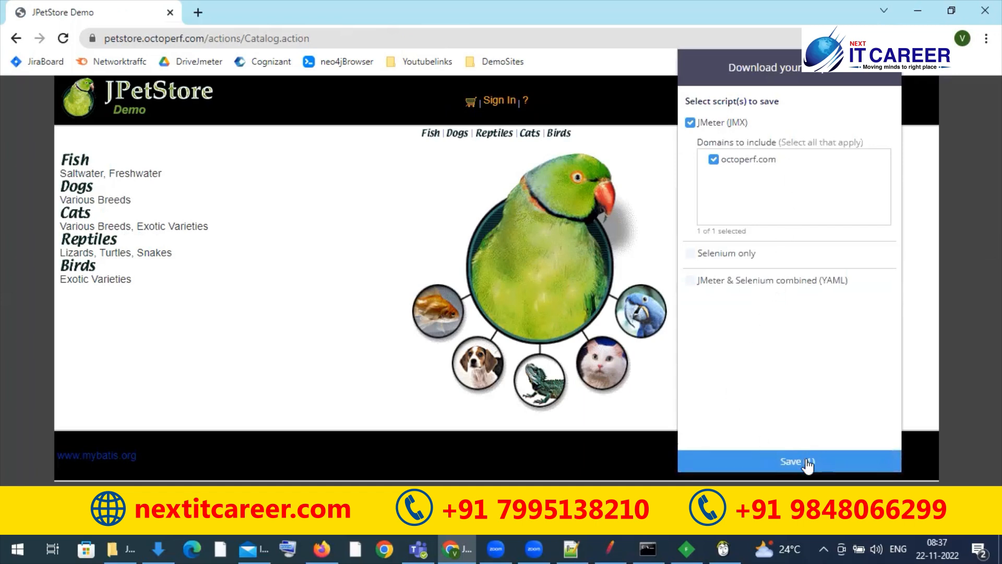
left_click(791, 464)
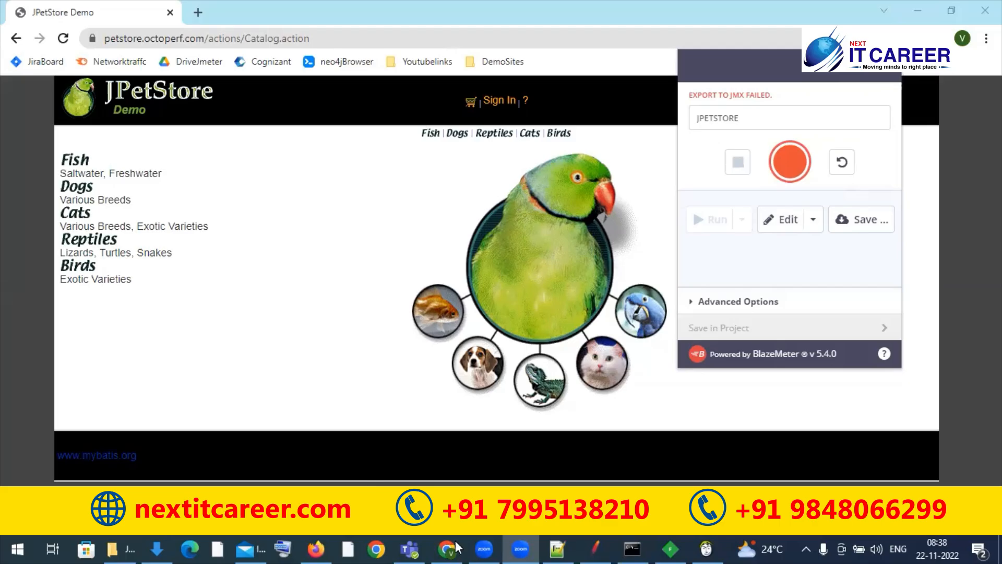
left_click(908, 134)
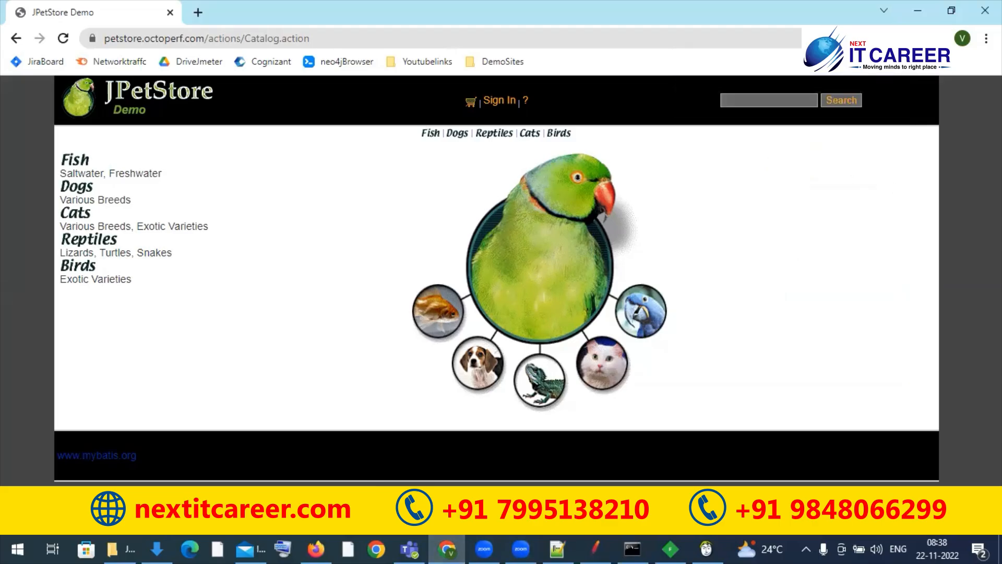
Step: Save the JPETSTORE recording as a JMeter (JMX) script that includes the octoperf.com domain
left_click(893, 38)
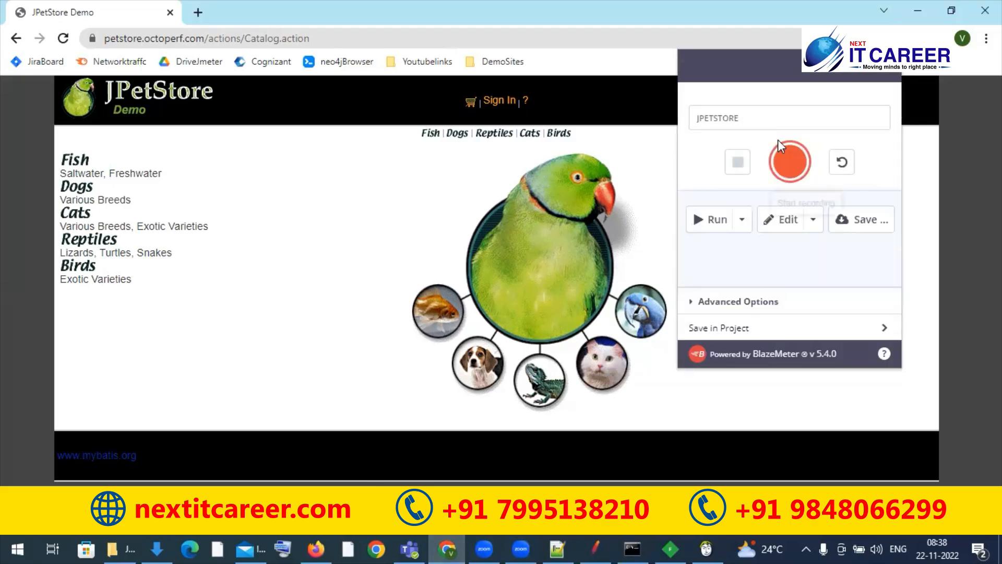
left_click(775, 119)
left_click(866, 223)
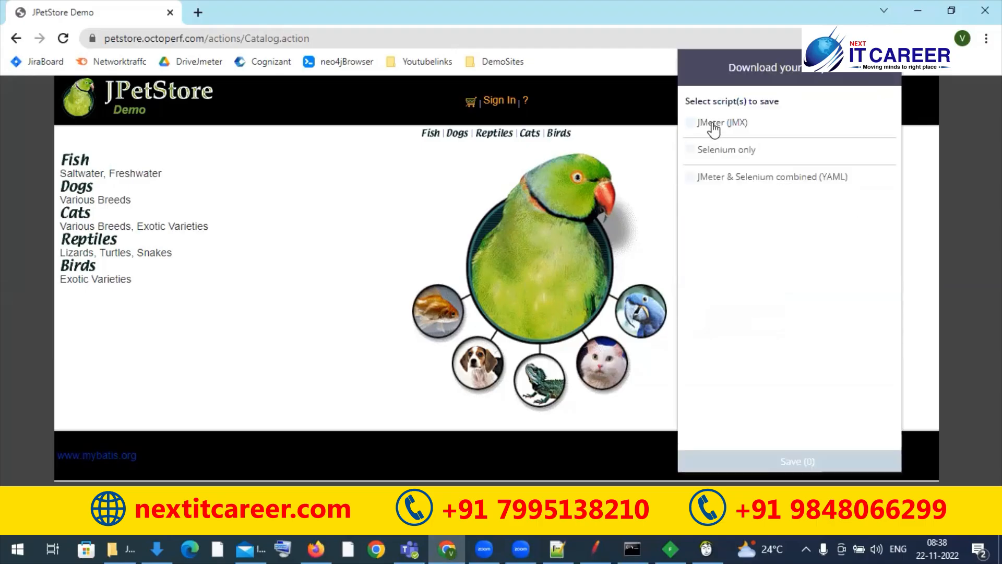
left_click(712, 124)
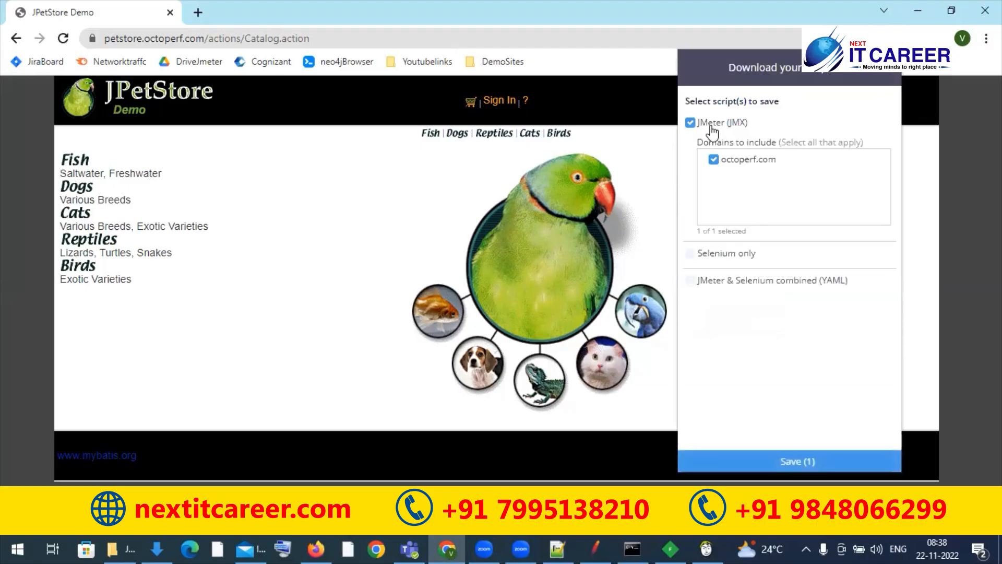
left_click(794, 465)
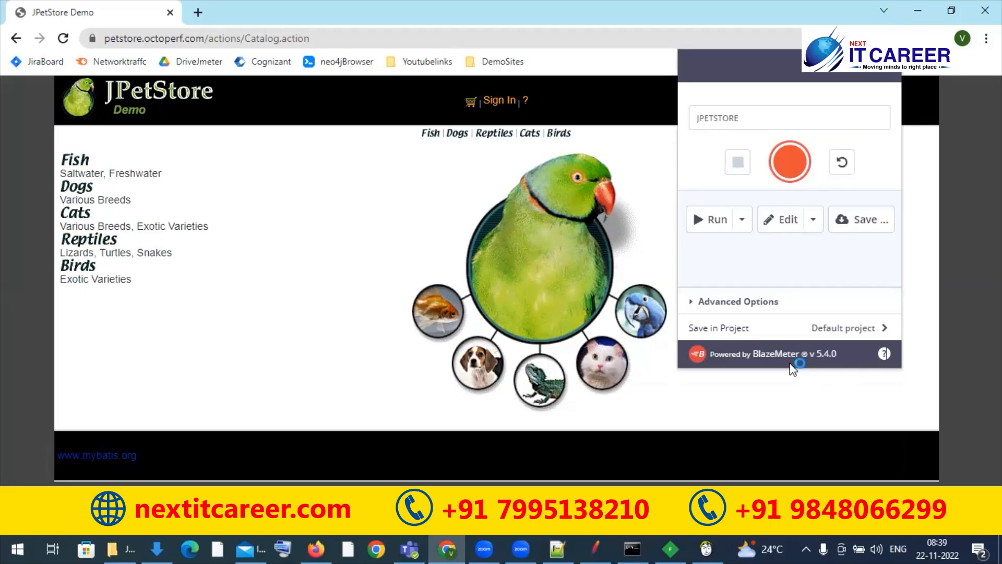
Step: Switch to Apache JMeter and open jpetstore.jmx from the Downloads folder
left_click(598, 547)
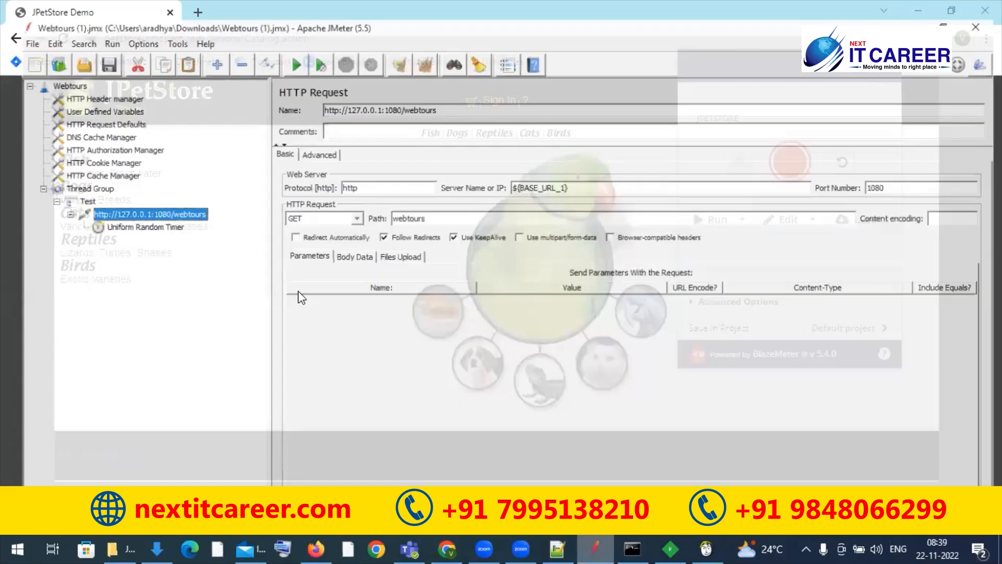
left_click(11, 25)
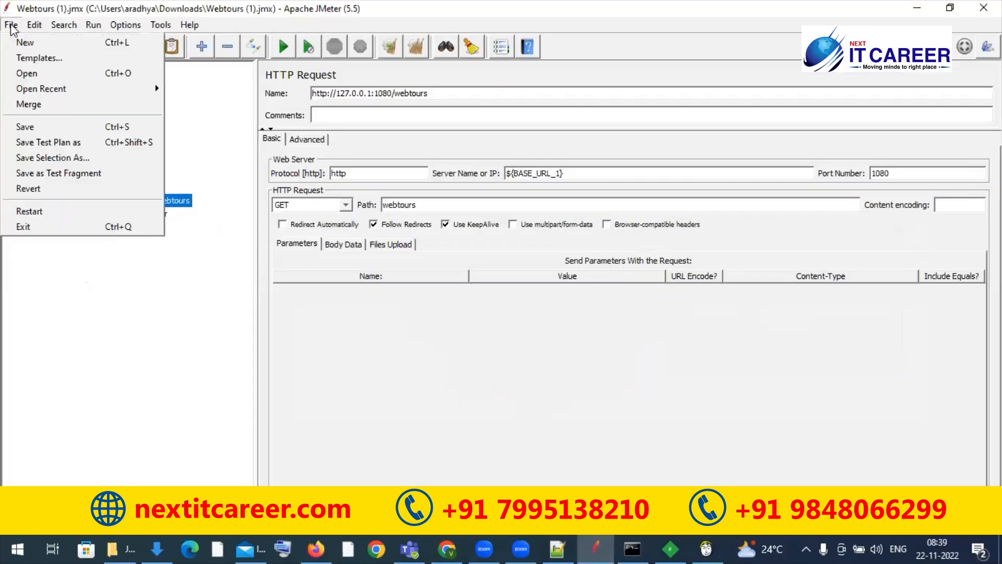
left_click(31, 74)
left_click(331, 243)
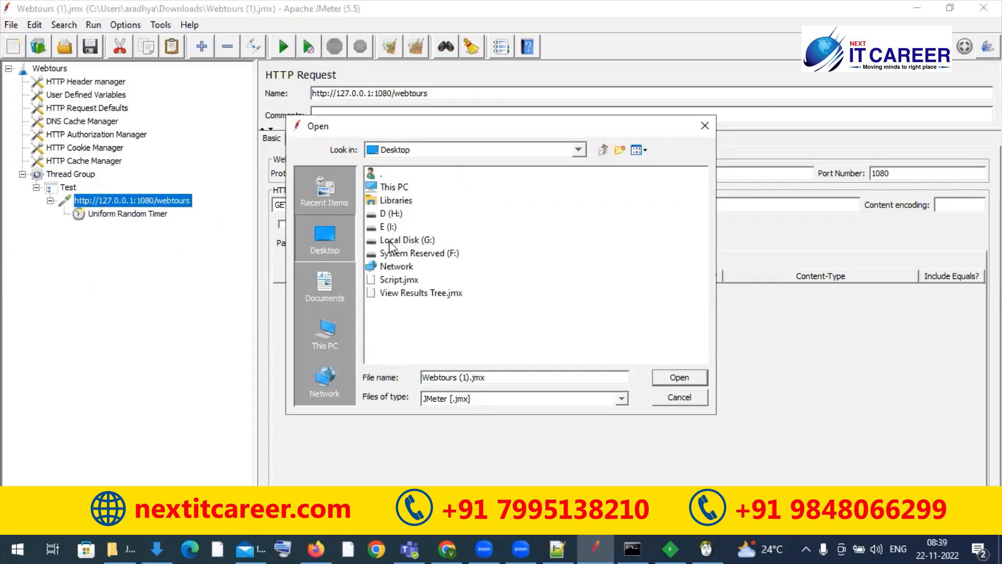
left_click(332, 338)
double_click(391, 215)
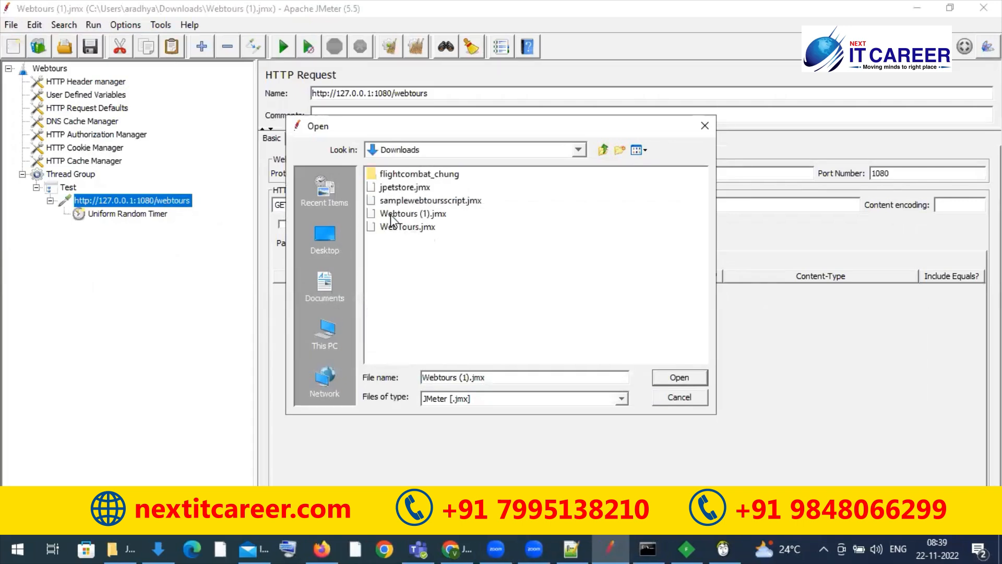
left_click(407, 194)
left_click(406, 185)
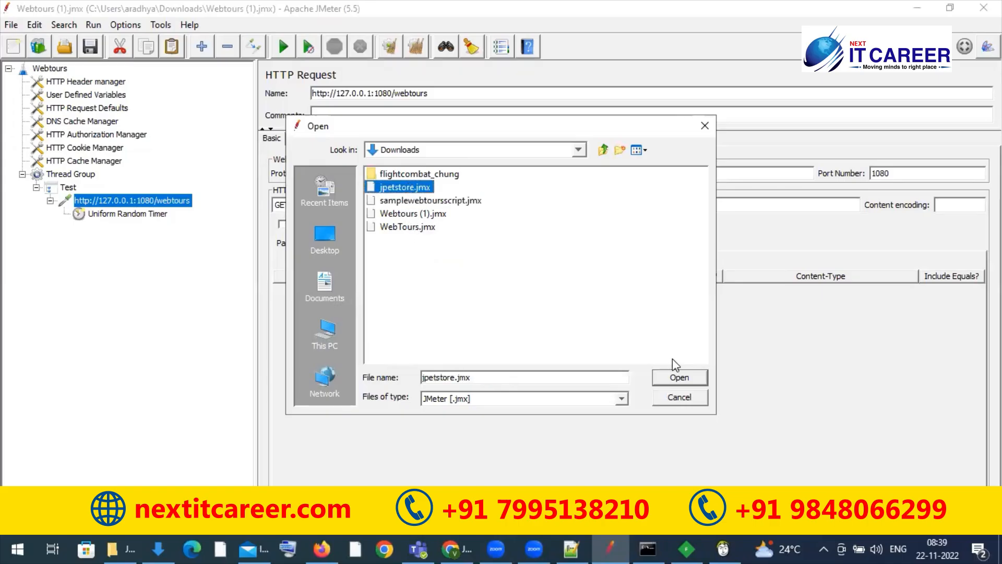
left_click(672, 377)
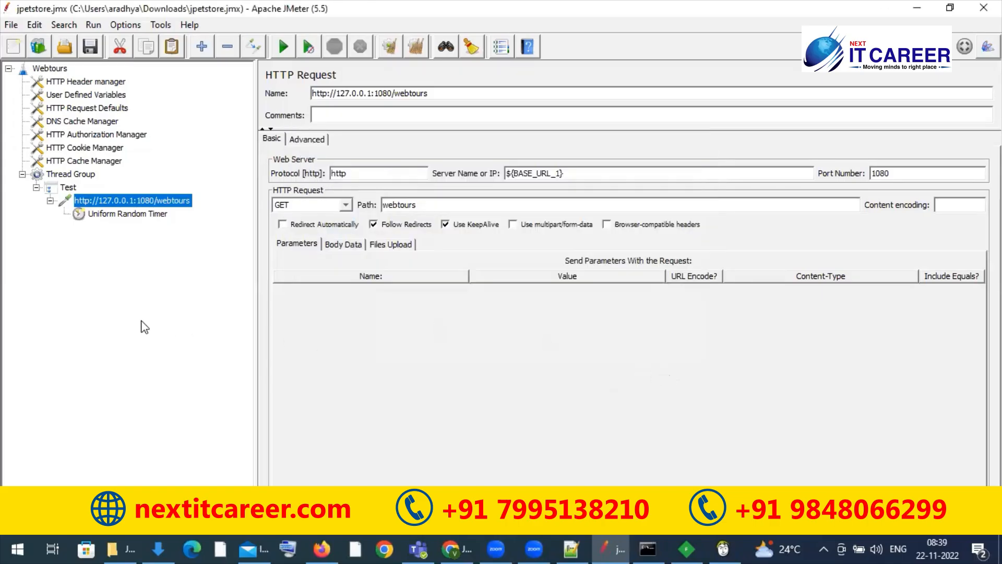
Step: Expand the login, clickFiah and logout transaction controllers in the Thread Group to examine their recorded requests
left_click(22, 174)
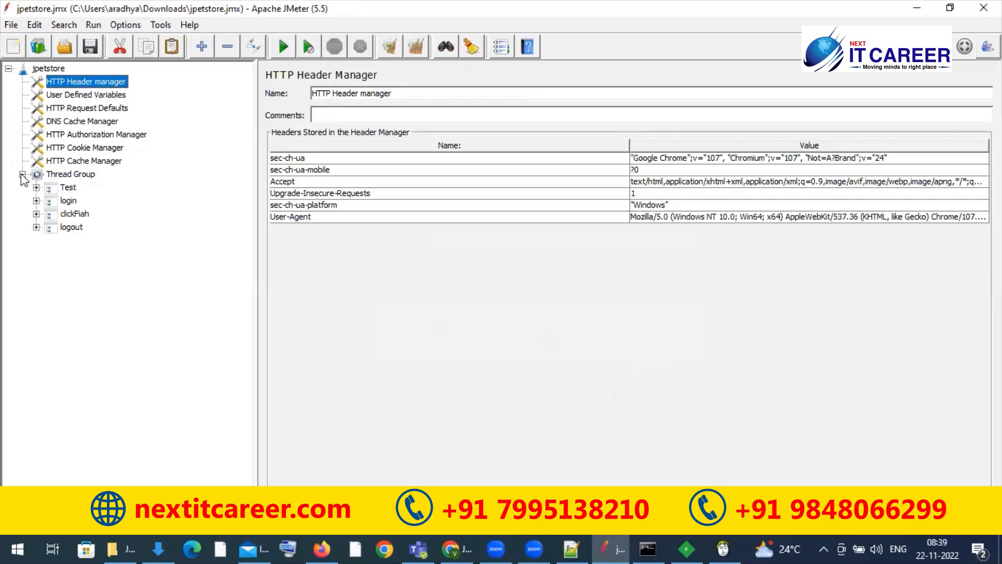
left_click(36, 201)
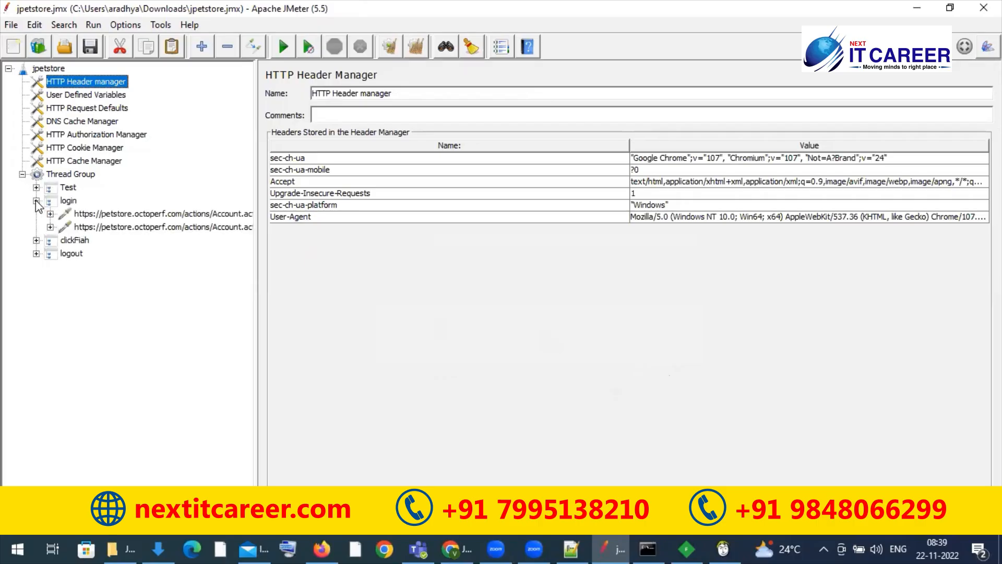
left_click(61, 202)
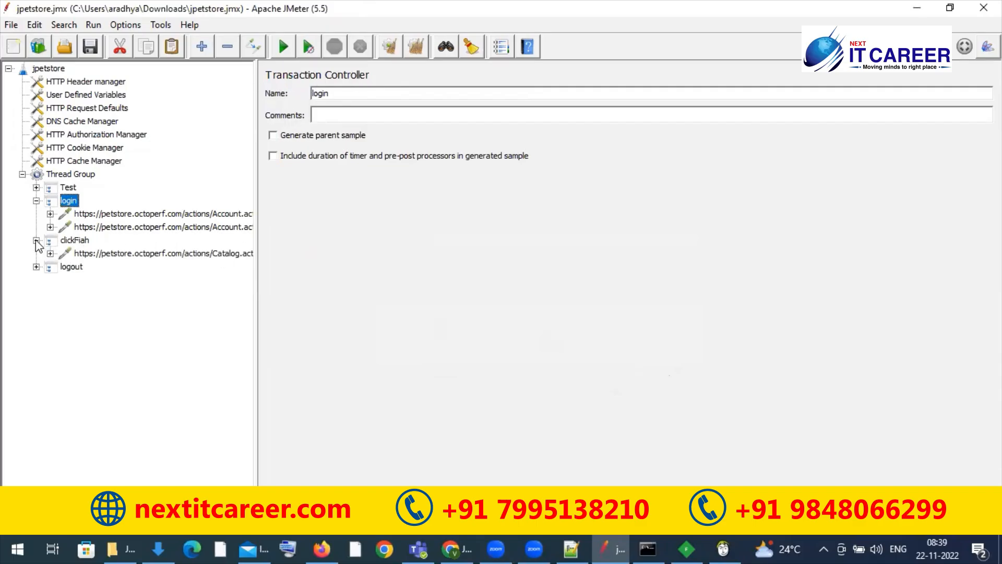
left_click(65, 241)
left_click(36, 267)
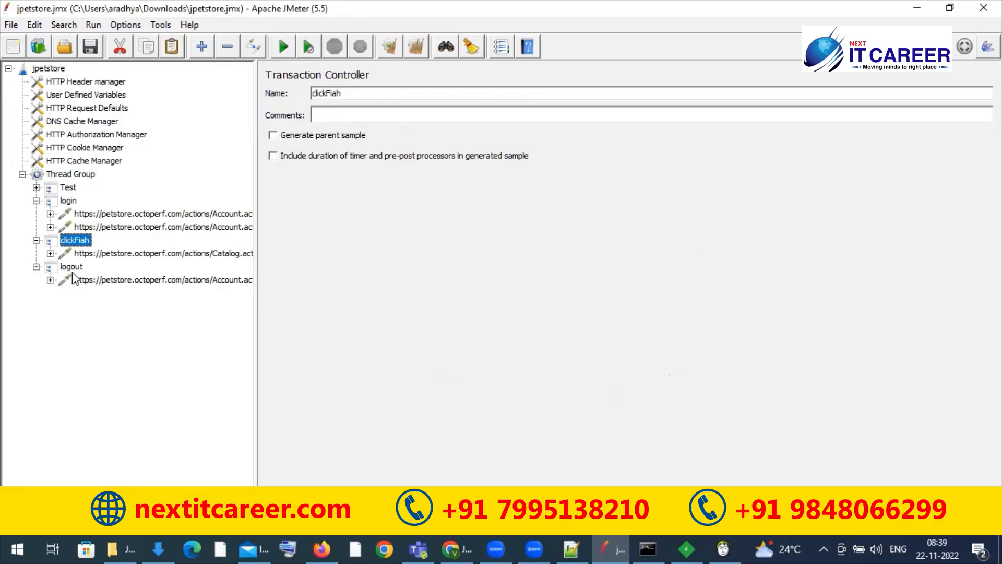
left_click(72, 268)
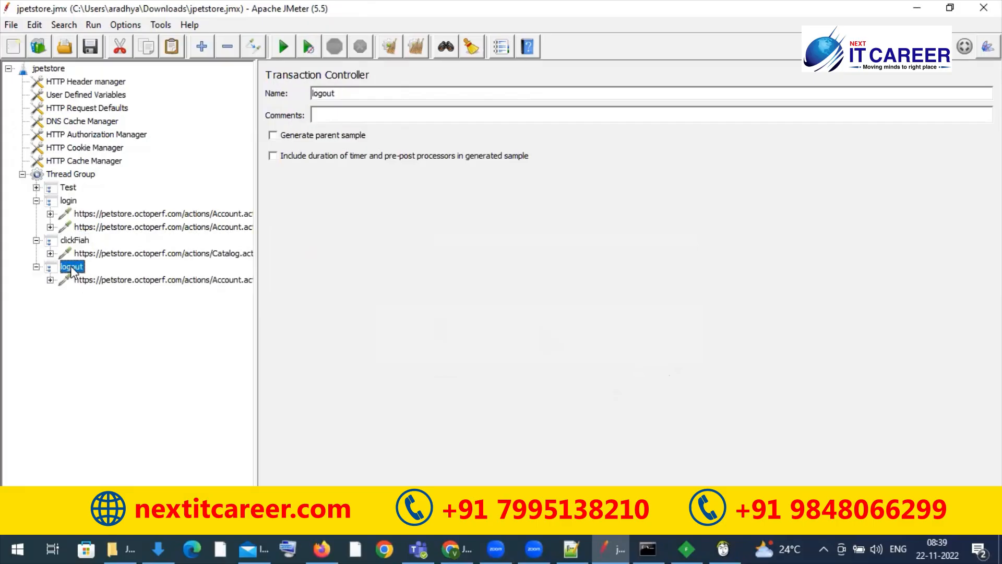
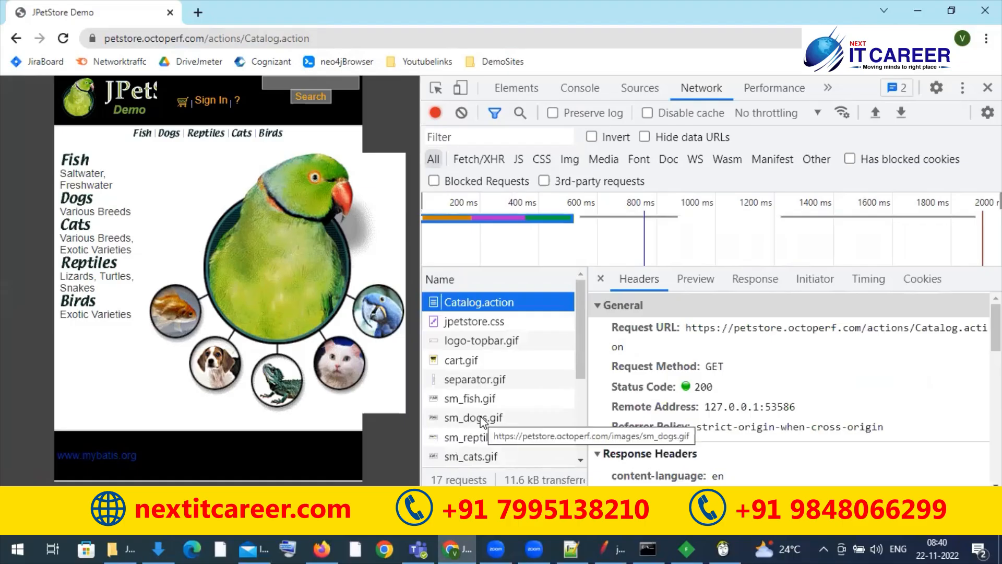
Step: Examine the request headers of the stylesheet, images and script loaded with the JPetStore catalog page, from jpetstore.css through prompt.js
left_click(482, 418)
key("Up")
key("Up")
key("Up")
key("Up")
key("Up")
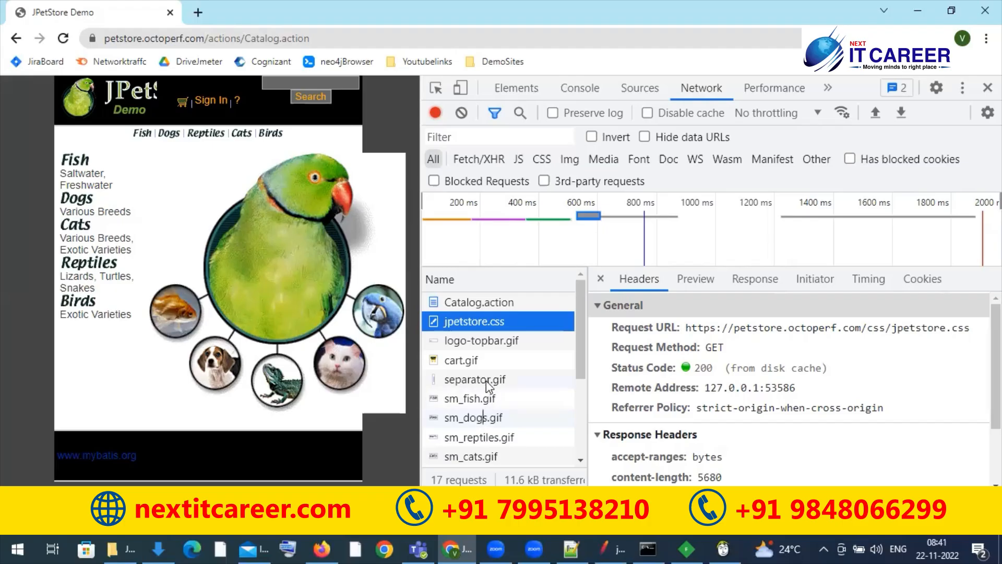
left_click(492, 360)
key("Down")
key("Down")
key("Down")
key("Down")
key("Down")
key("Down")
key("Down")
key("Down")
key("Down")
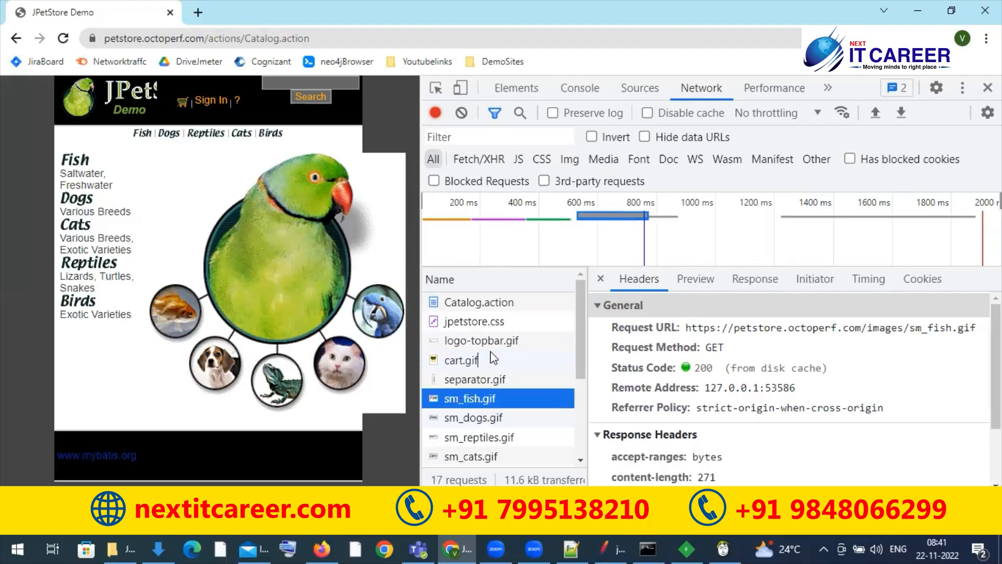
key("Down")
key("Down")
key("Down")
key("Down")
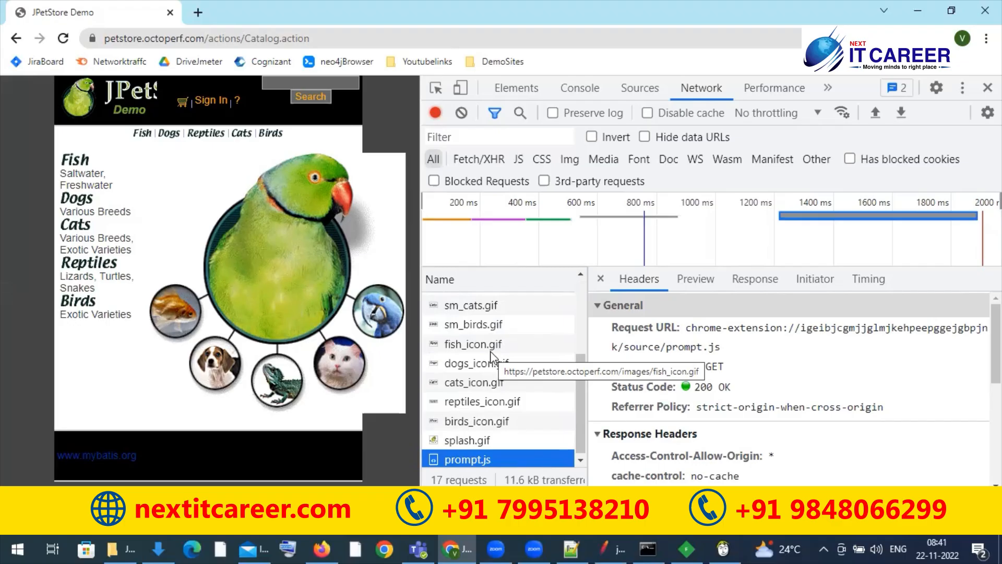
Step: Return to the Catalog.action request and review its headers and those of the following resources through dogs_icon.gif
left_click(581, 321)
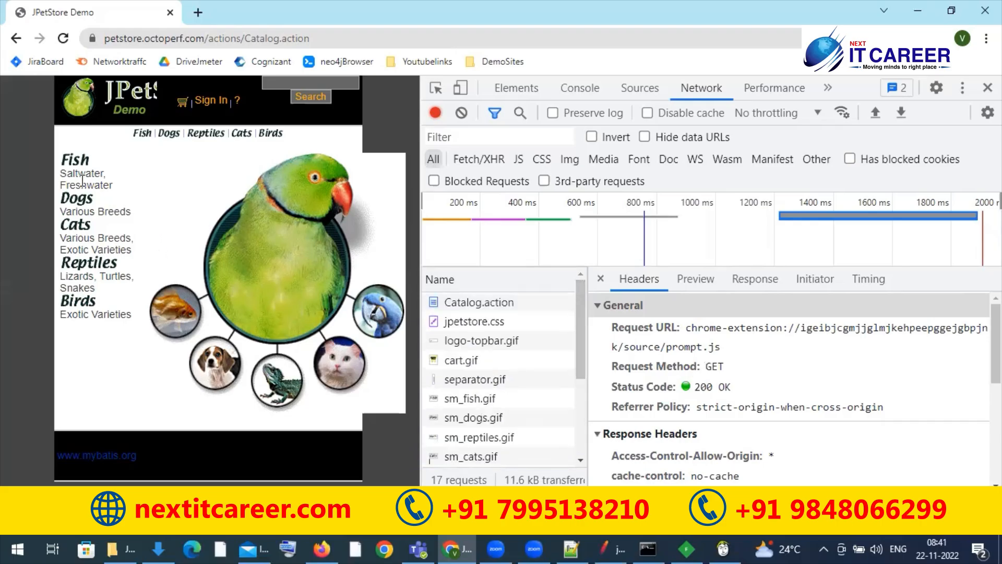
left_click(470, 303)
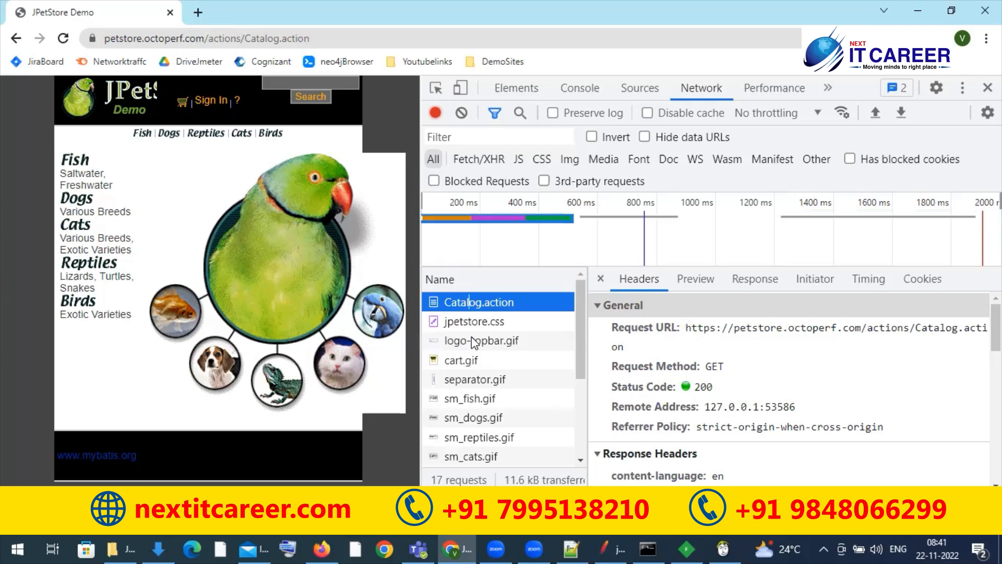
key("Down")
key("Down")
key("Down")
key("Down")
key("Down")
key("Down")
key("Down")
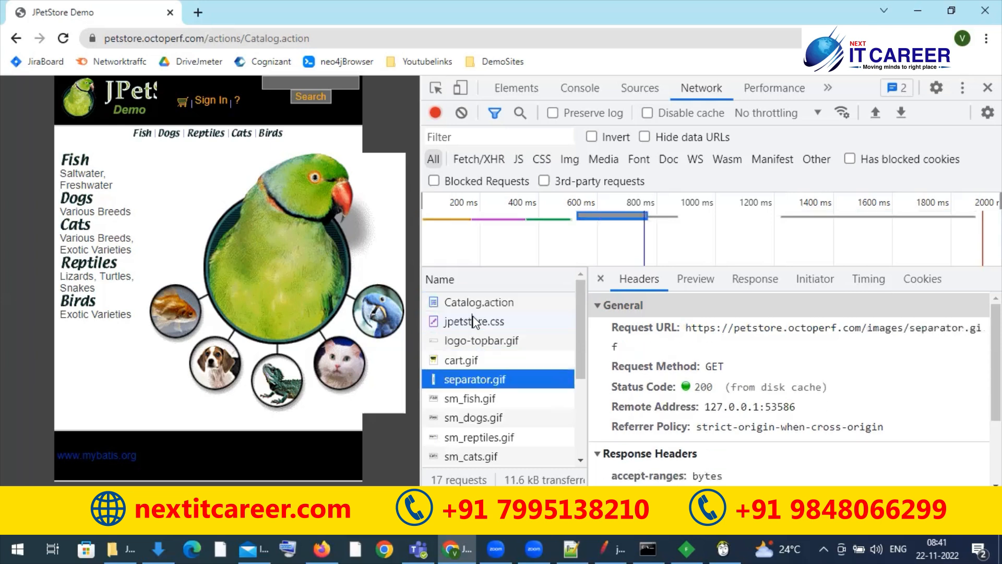
key("Down")
key("Down")
key("Down")
key("Down")
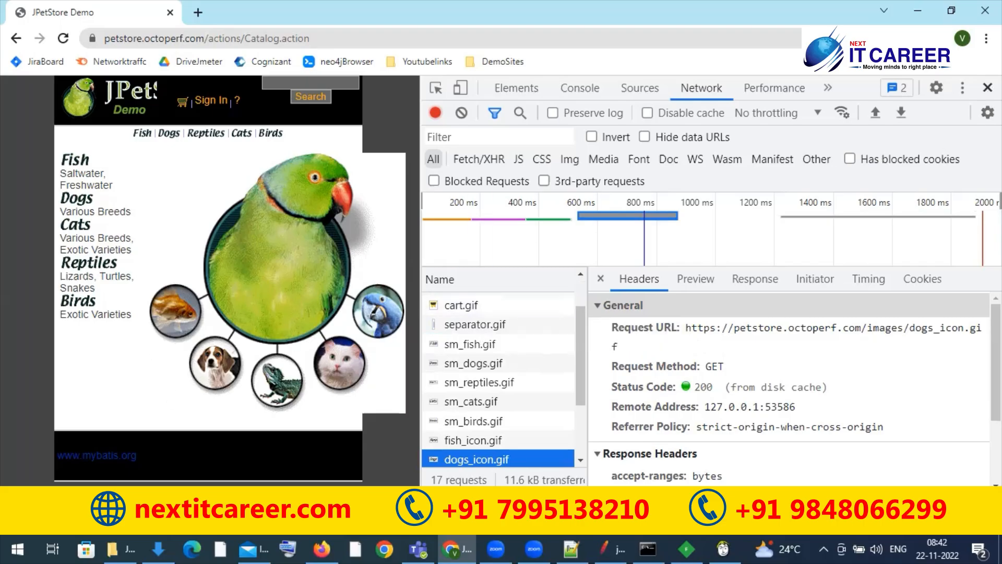
Step: Close the developer tools, switch back to Apache JMeter and widen the test plan tree to fit the full request URLs
left_click(988, 87)
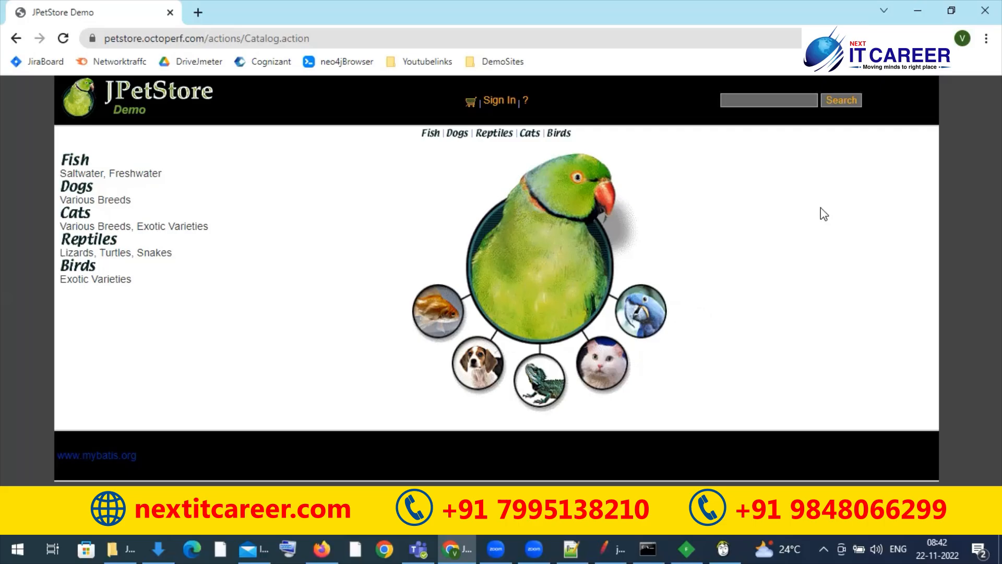
left_click(919, 7)
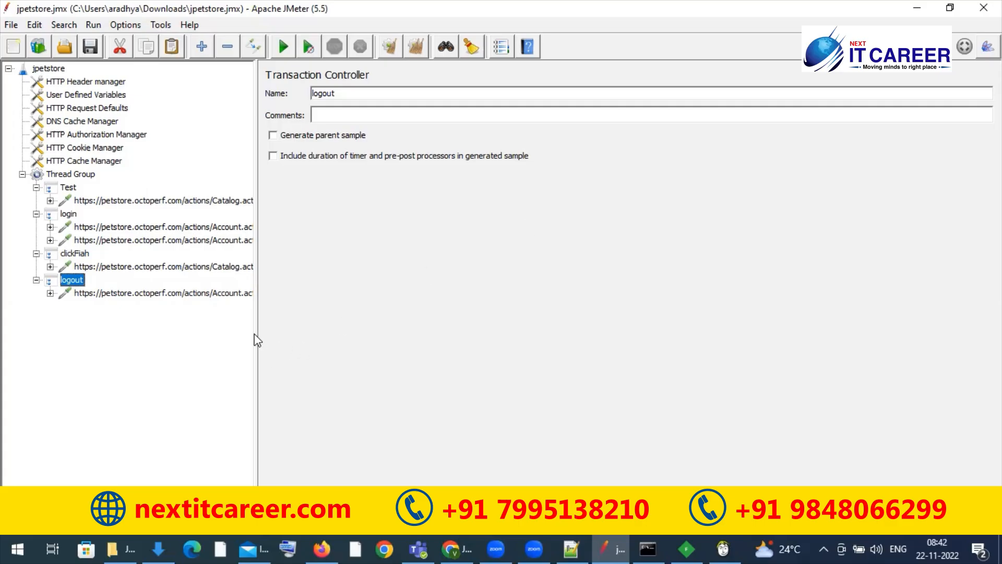
left_click_drag(256, 333, 404, 338)
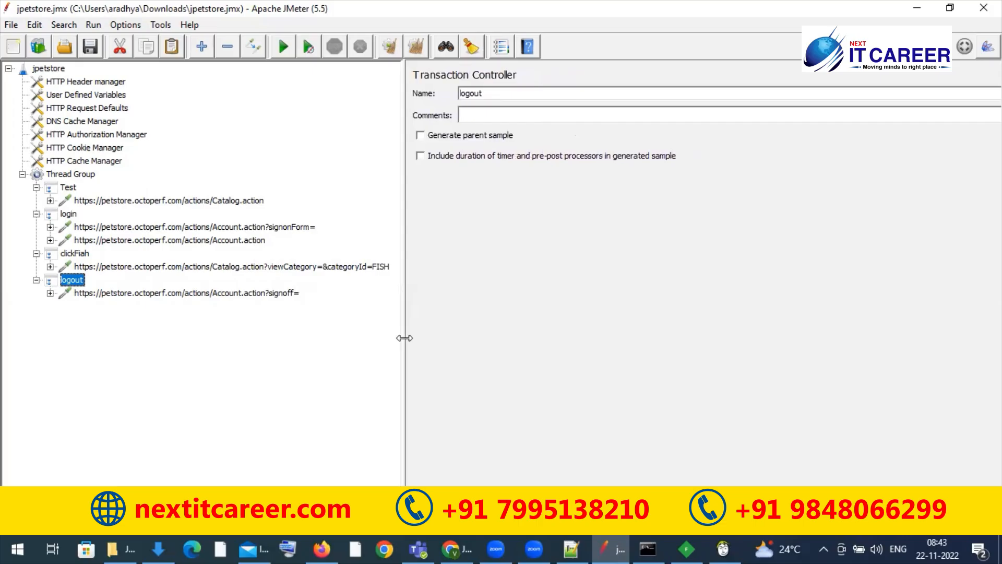